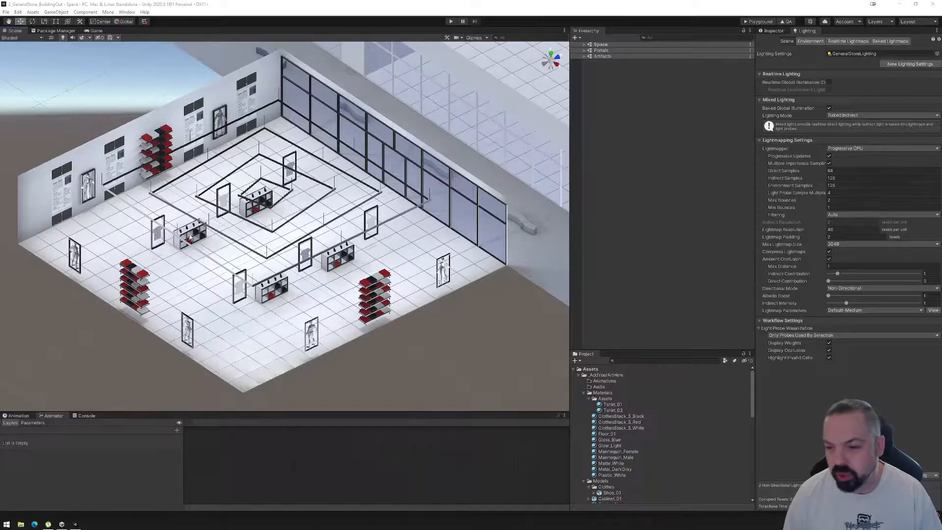
# Examine the clothing store's layout, wall displays and storefront windows from several angles.
pyautogui.keyDown('alt'); pyautogui.moveTo(288, 220); pyautogui.dragTo(512, 225); pyautogui.keyUp('alt')
pyautogui.moveTo(368, 131); pyautogui.dragTo(422, 213, button='middle')
pyautogui.scroll(6, 422, 245)
pyautogui.keyDown('alt'); pyautogui.moveTo(414, 274); pyautogui.dragTo(380, 244); pyautogui.keyUp('alt')
pyautogui.scroll(-5, 376, 242)
pyautogui.moveTo(376, 242); pyautogui.dragTo(441, 277, button='middle')
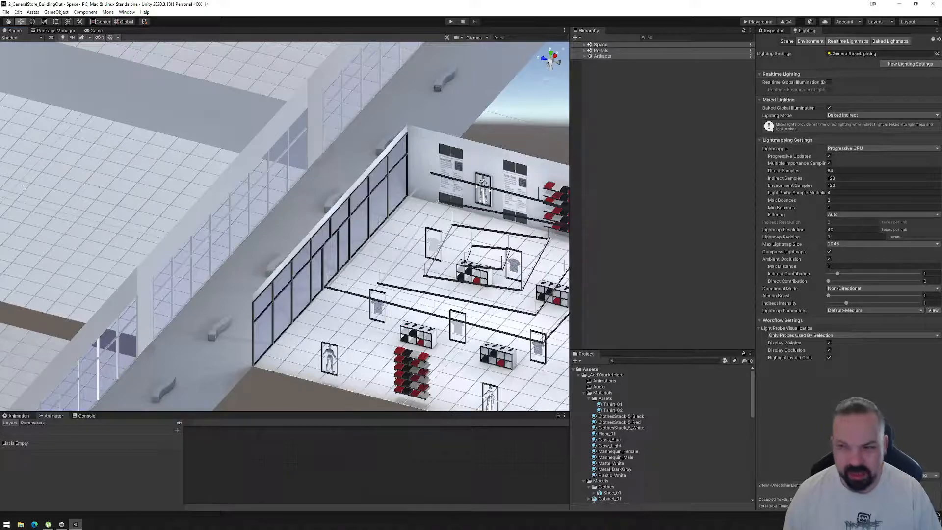
pyautogui.keyDown('alt'); pyautogui.moveTo(364, 173); pyautogui.dragTo(266, 164); pyautogui.keyUp('alt')
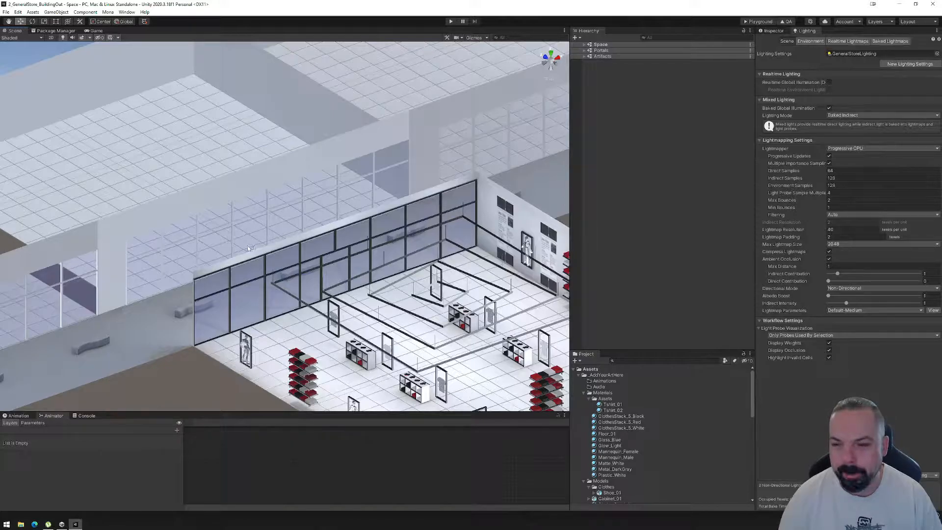
pyautogui.keyDown('alt'); pyautogui.moveTo(245, 252); pyautogui.dragTo(490, 256); pyautogui.keyUp('alt')
pyautogui.keyDown('alt'); pyautogui.moveTo(340, 287); pyautogui.dragTo(314, 265); pyautogui.keyUp('alt')
pyautogui.moveTo(524, 311); pyautogui.dragTo(391, 281, button='middle')
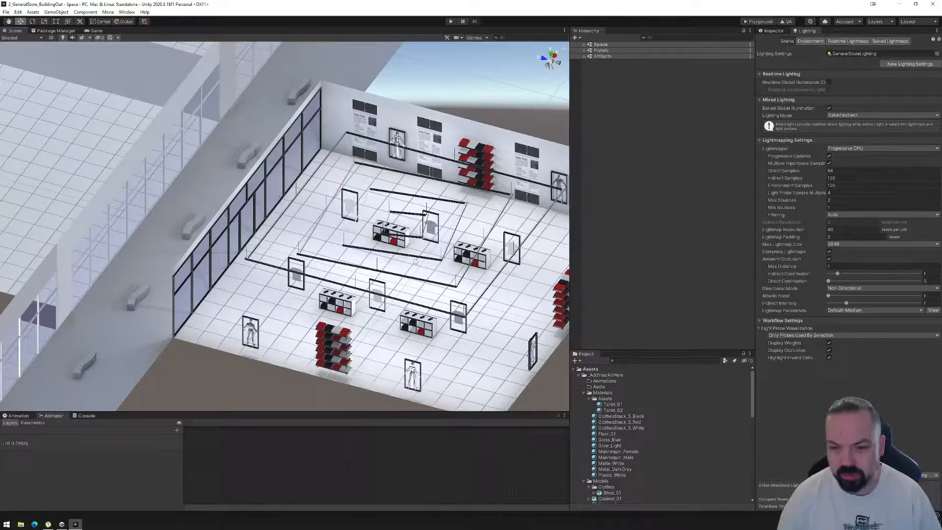
pyautogui.keyDown('alt'); pyautogui.moveTo(418, 266); pyautogui.dragTo(415, 156); pyautogui.keyUp('alt')
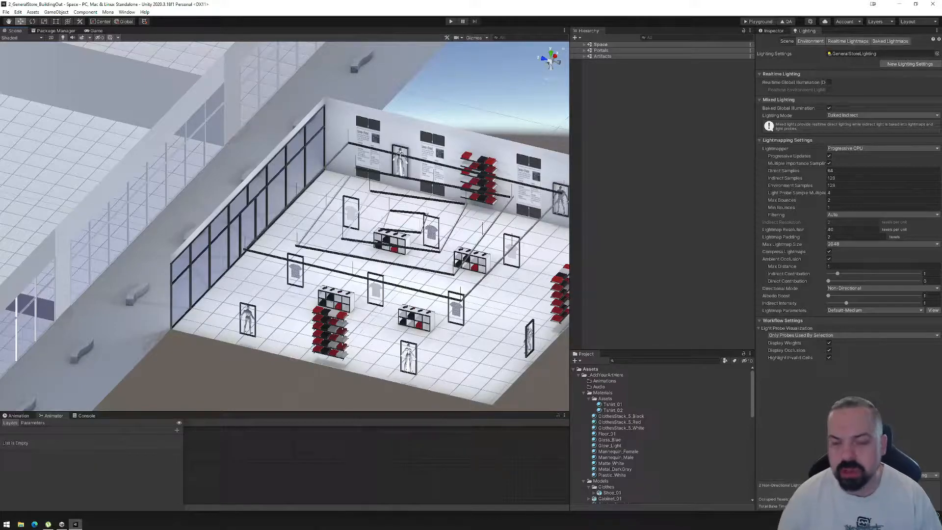
pyautogui.moveTo(434, 263); pyautogui.dragTo(405, 250, button='middle')
pyautogui.keyDown('alt'); pyautogui.moveTo(317, 264); pyautogui.dragTo(393, 277); pyautogui.keyUp('alt')
pyautogui.scroll(3, 383, 273)
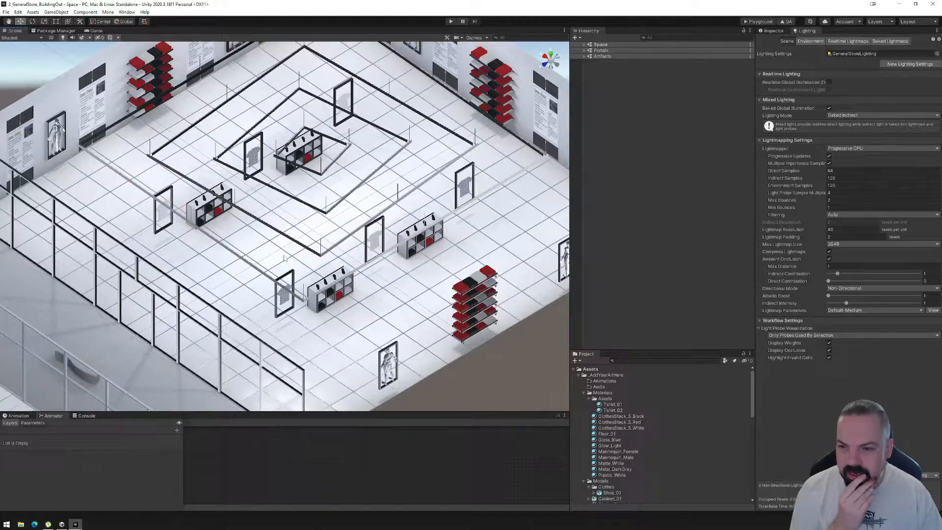
pyautogui.keyDown('alt'); pyautogui.moveTo(284, 259); pyautogui.dragTo(434, 215); pyautogui.keyUp('alt')
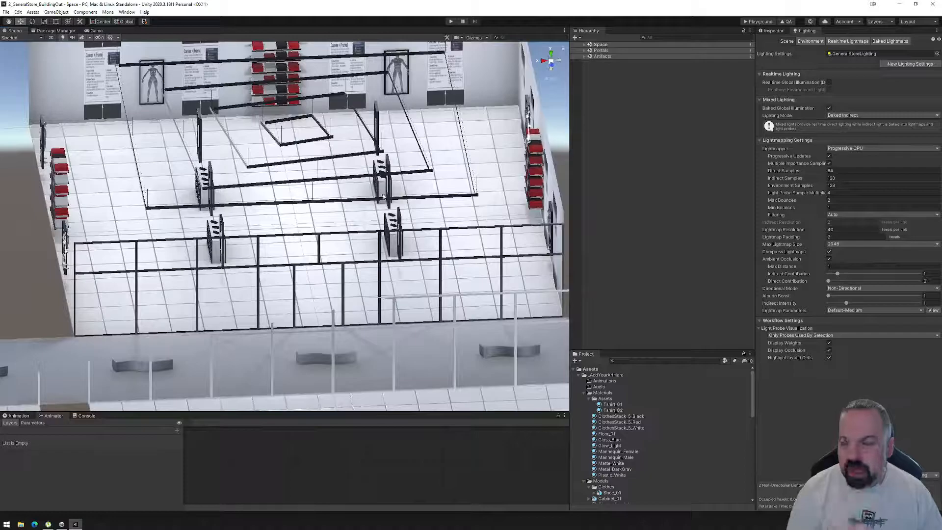
pyautogui.moveTo(434, 215); pyautogui.dragTo(487, 244, button='middle')
pyautogui.keyDown('alt'); pyautogui.moveTo(487, 245); pyautogui.dragTo(286, 220); pyautogui.keyUp('alt')
pyautogui.moveTo(286, 221); pyautogui.dragTo(383, 269, button='middle')
pyautogui.keyDown('alt'); pyautogui.moveTo(382, 269); pyautogui.dragTo(372, 245); pyautogui.keyUp('alt')
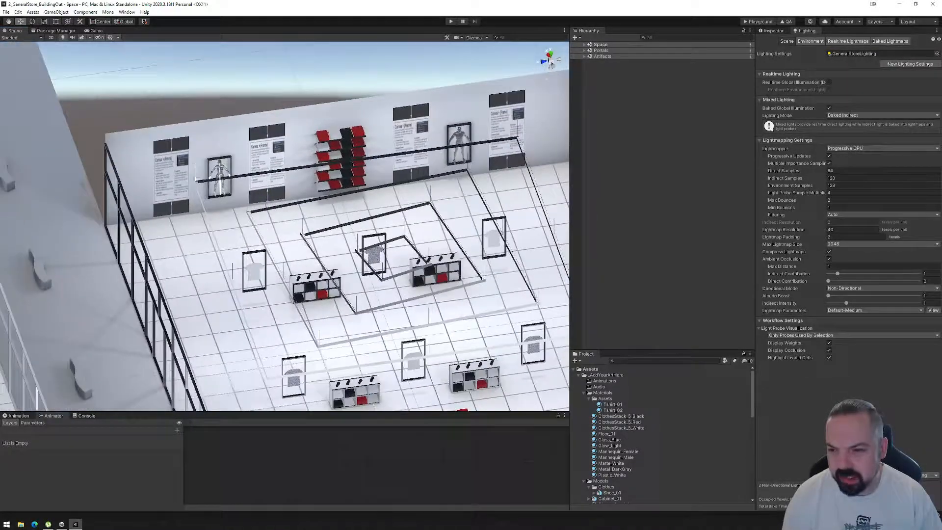
# Widen the text canvas on the shelf wall nearest the storefront by setting its X scale to 0.2.
pyautogui.click(169, 175)
pyautogui.click(169, 175)
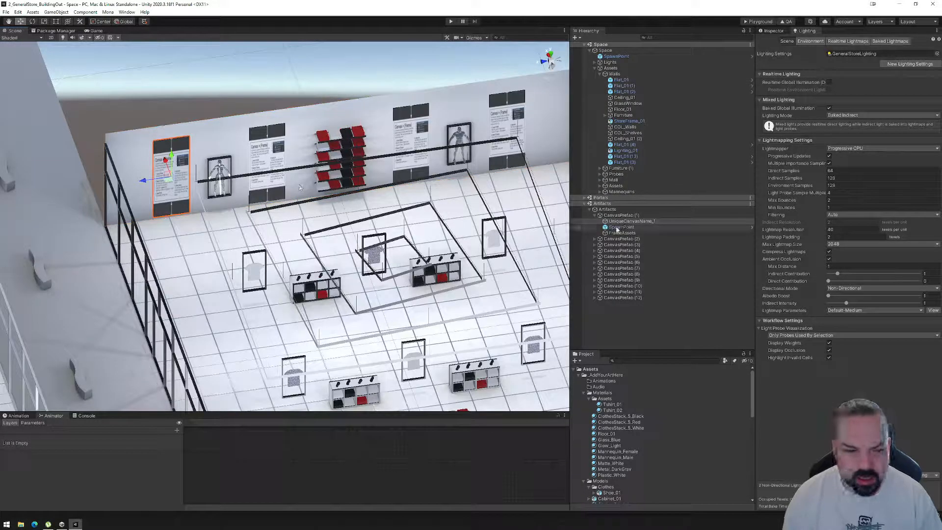
pyautogui.click(771, 30)
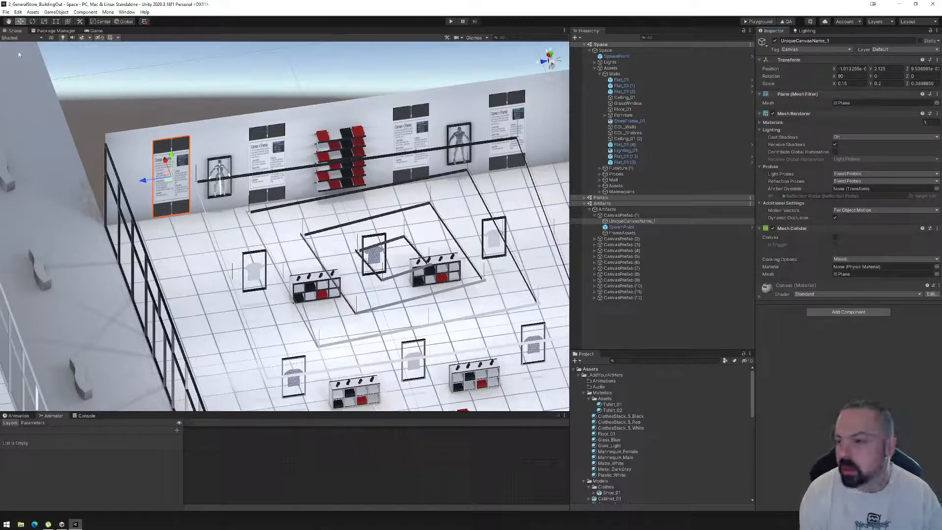
pyautogui.click(44, 22)
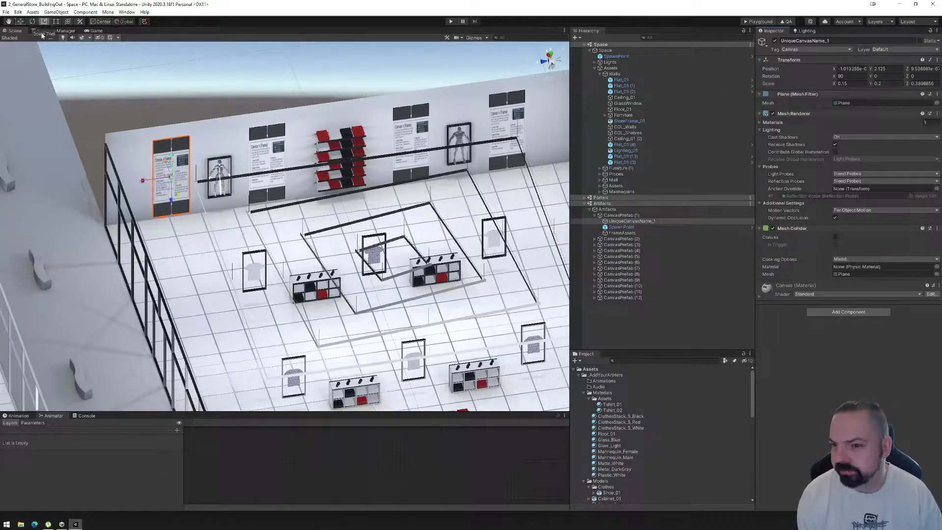
pyautogui.moveTo(143, 183); pyautogui.dragTo(136, 182)
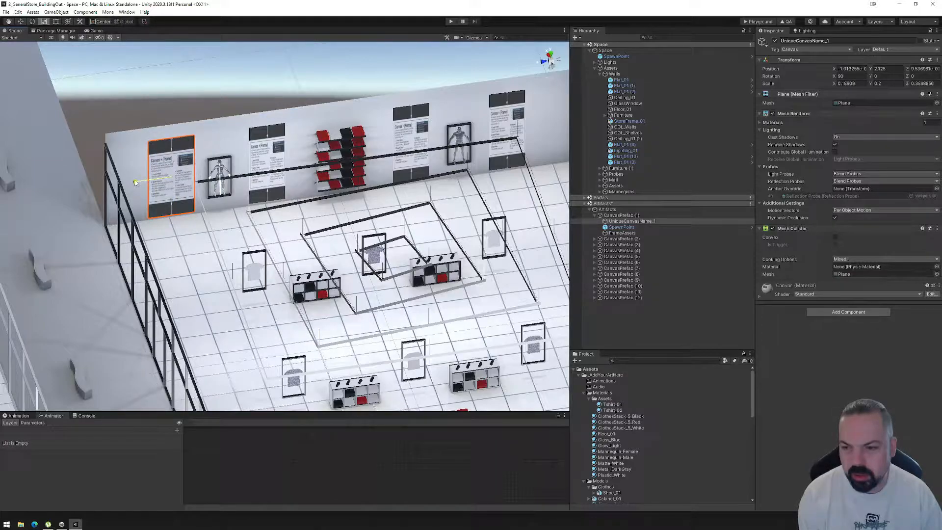
pyautogui.moveTo(136, 182); pyautogui.dragTo(135, 182)
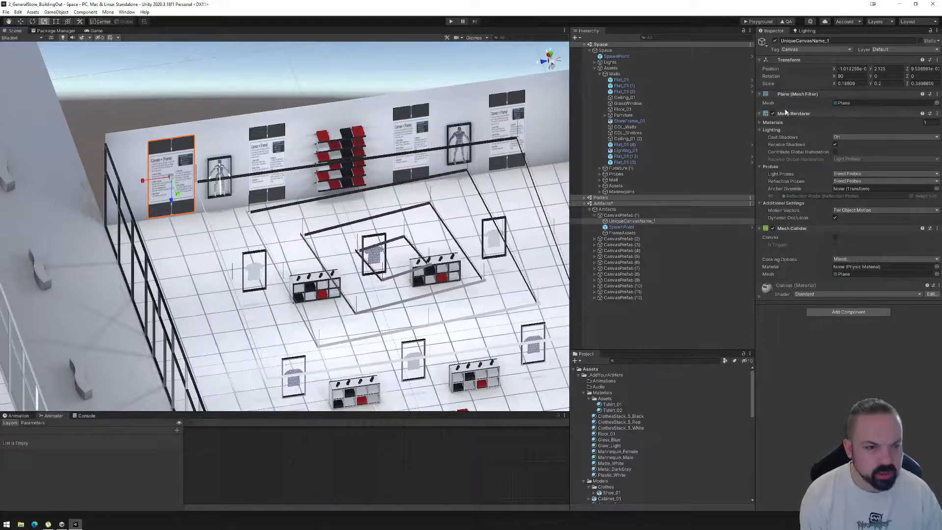
pyautogui.click(856, 84)
pyautogui.write('0.2')
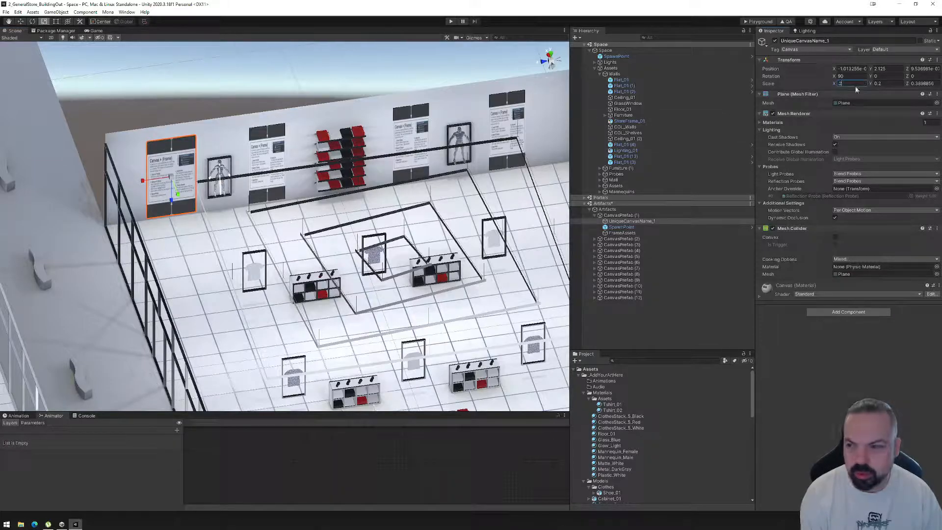
# Stretch the same canvas taller with the Rect tool to a Z scale of about 0.44, centred at about Y 2.39.
pyautogui.moveTo(398, 285); pyautogui.dragTo(364, 267, button='middle')
pyautogui.keyDown('alt'); pyautogui.moveTo(364, 267); pyautogui.dragTo(336, 186); pyautogui.keyUp('alt')
pyautogui.click(55, 21)
pyautogui.moveTo(160, 163); pyautogui.dragTo(276, 282)
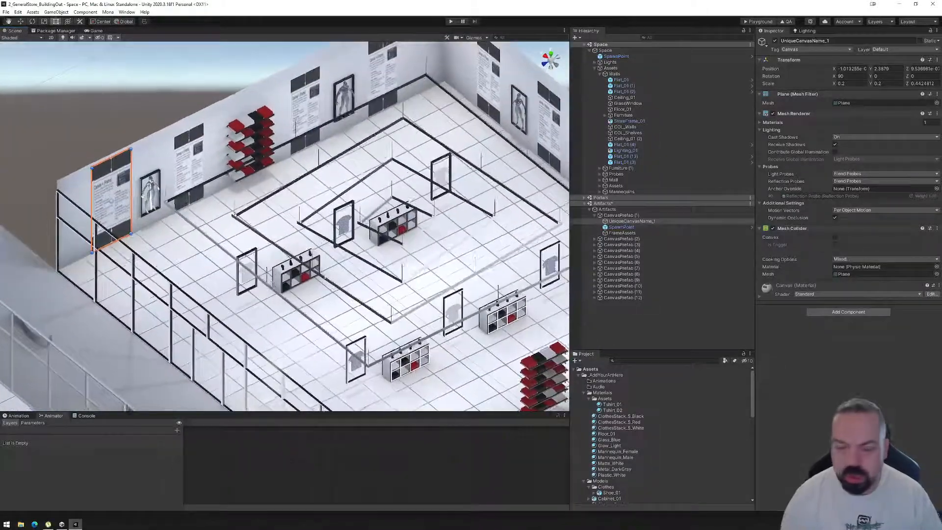
# Delete the other canvas objects, CanvasPrefab (2) through CanvasPrefab (12), from the Artifacts scene.
pyautogui.click(613, 239)
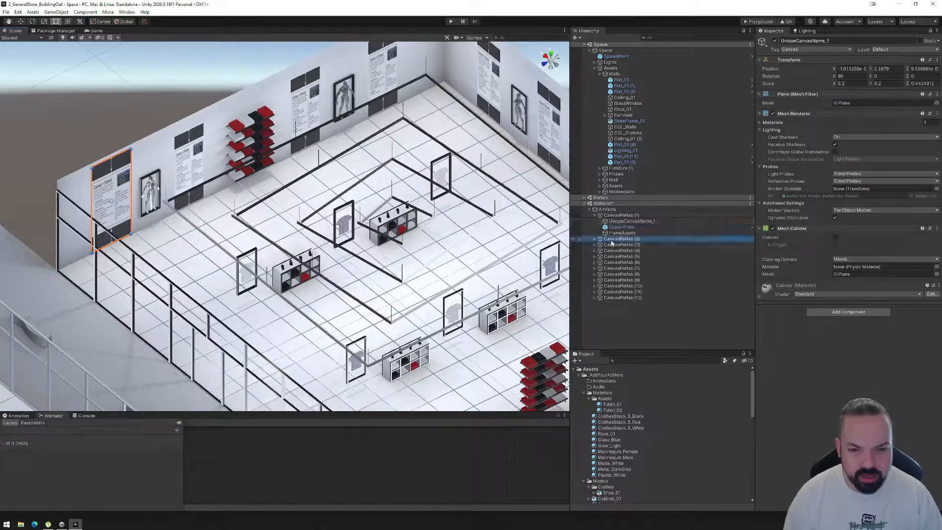
pyautogui.keyDown('shift'); pyautogui.click(619, 298); pyautogui.keyUp('shift')
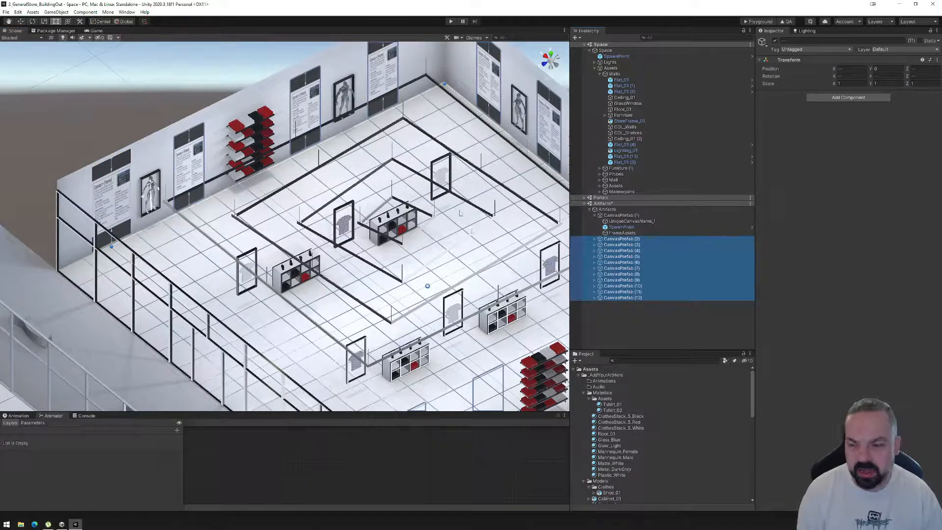
pyautogui.press('Delete')
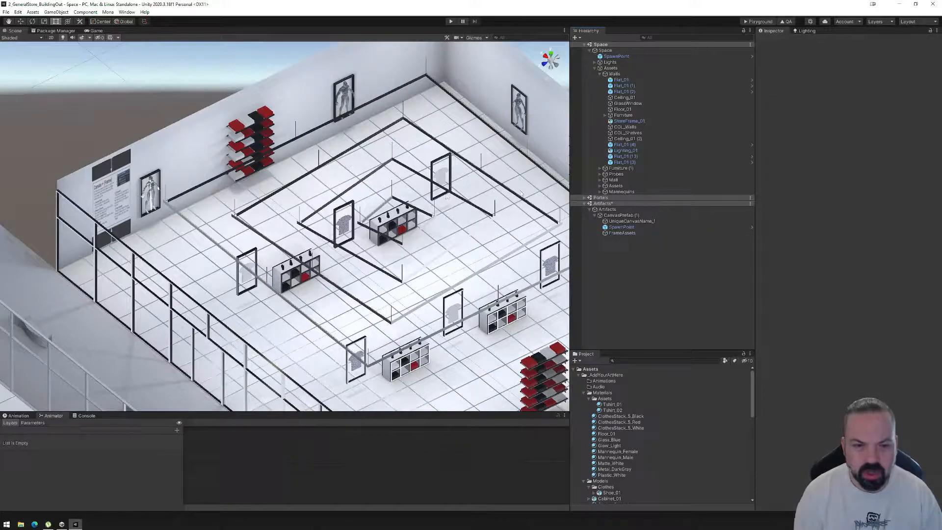
# Save CanvasPrefab (1) as a prefab asset in the Prefabs folder and rename the asset StoreCanvas.
pyautogui.click(622, 215)
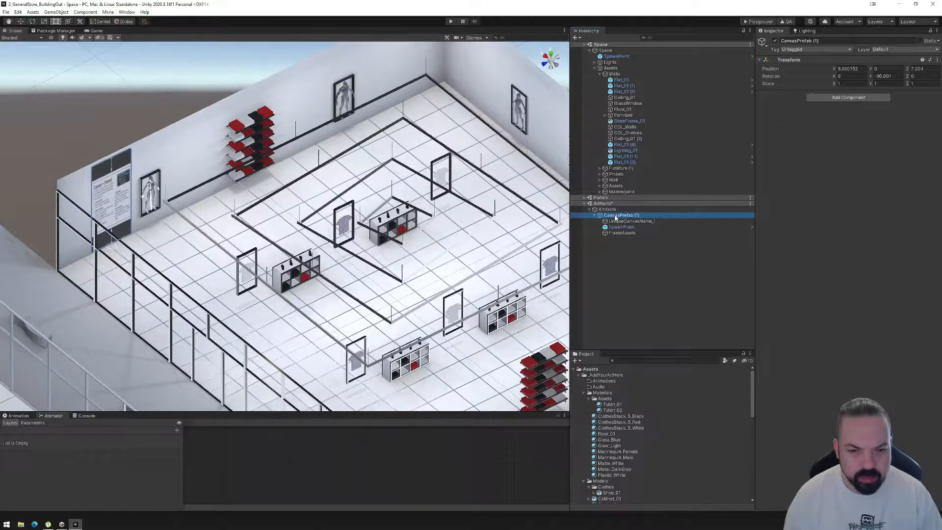
pyautogui.scroll(-10, 623, 497)
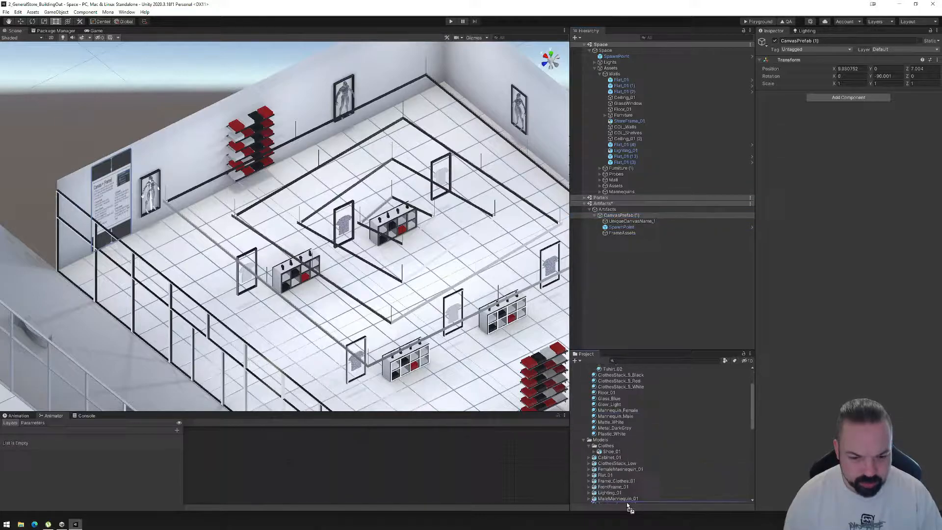
pyautogui.moveTo(621, 498); pyautogui.dragTo(606, 406)
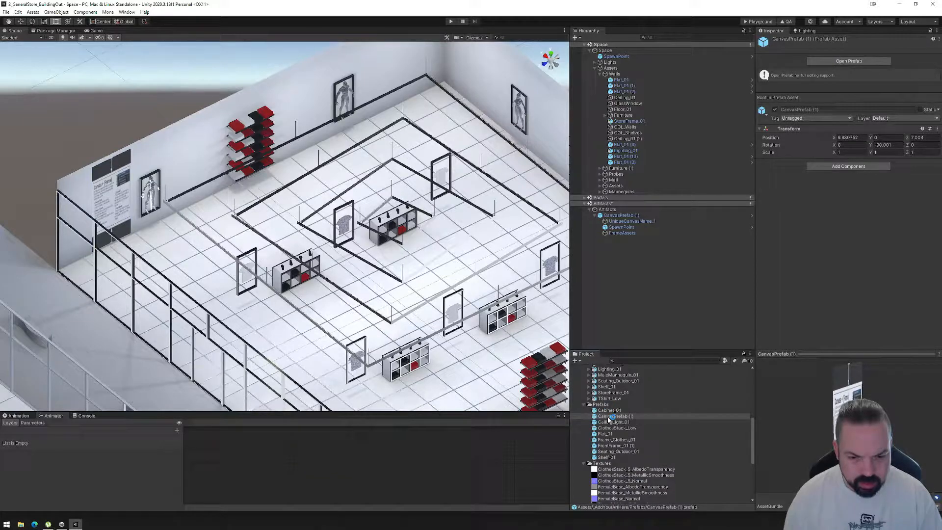
pyautogui.click(612, 416)
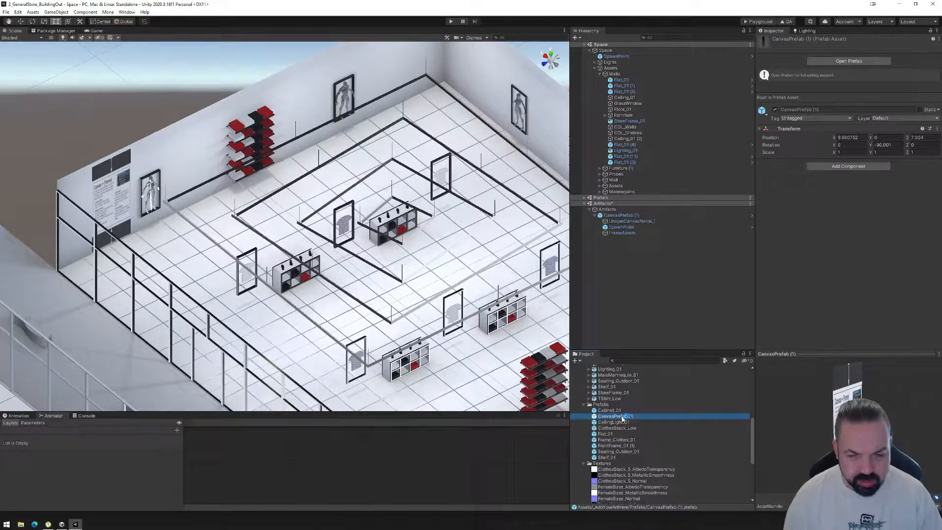
pyautogui.click(622, 416)
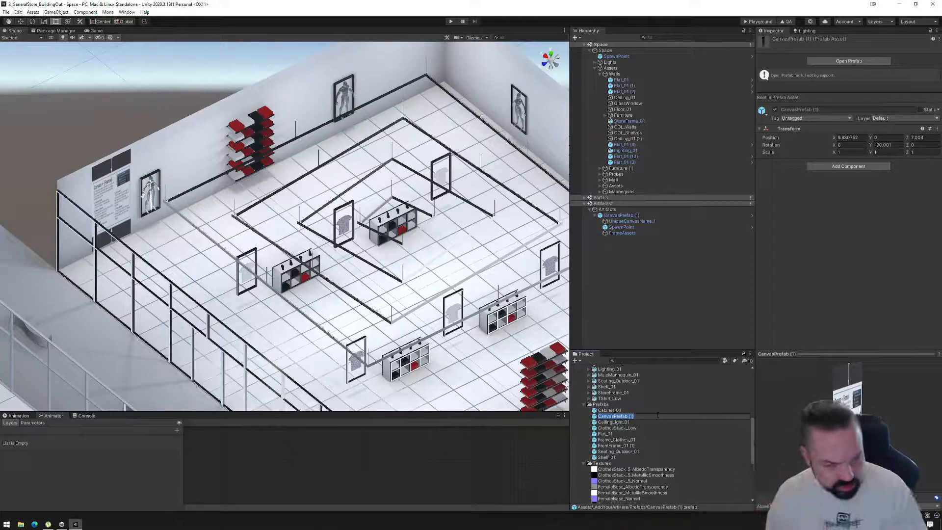
pyautogui.write('StoreCanvas')
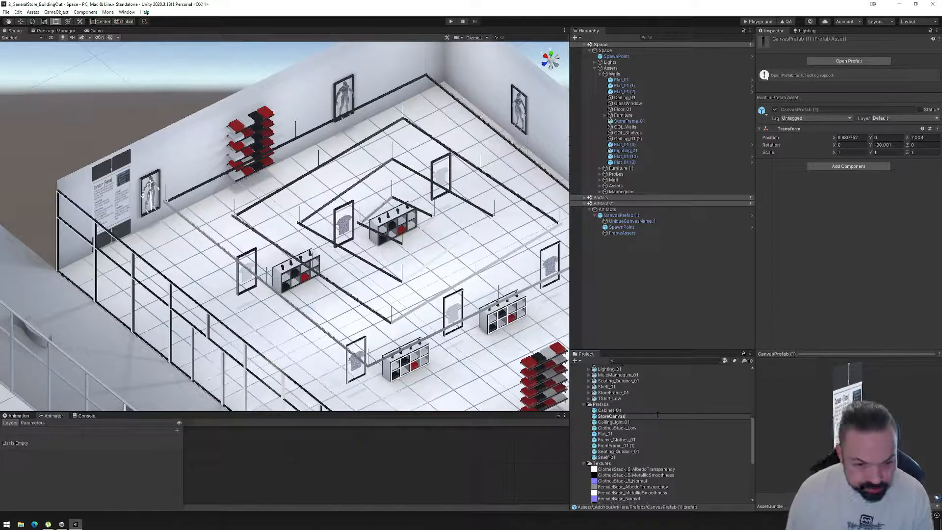
pyautogui.press('Return')
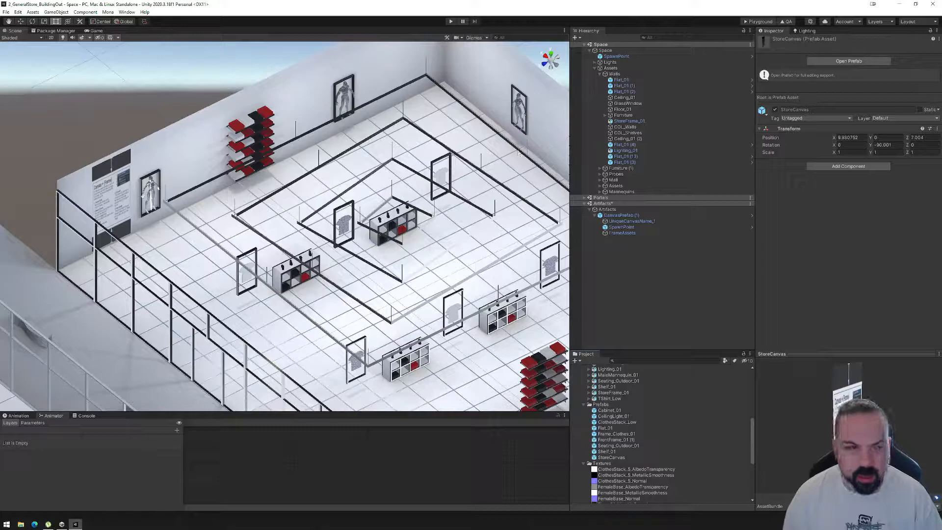
# Move CanvasPrefab (1) along the wall to a Z position of 7.1.
pyautogui.click(629, 121)
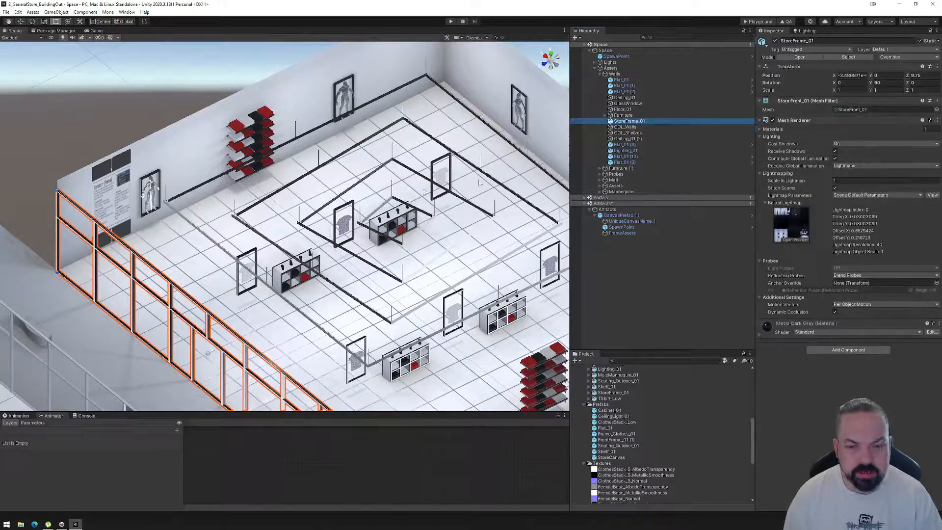
pyautogui.click(617, 216)
pyautogui.keyDown('alt'); pyautogui.moveTo(381, 196); pyautogui.dragTo(267, 234); pyautogui.keyUp('alt')
pyautogui.moveTo(237, 203); pyautogui.dragTo(268, 248, button='middle')
pyautogui.click(20, 21)
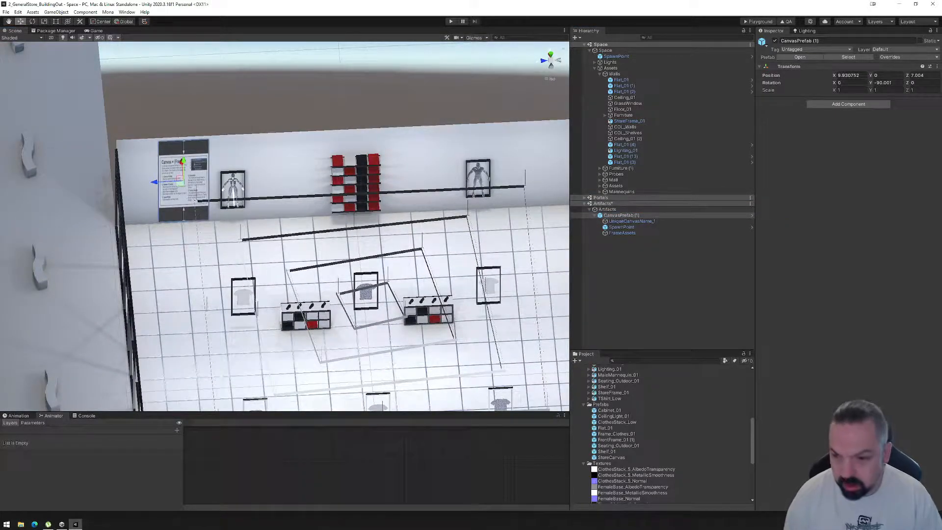
pyautogui.moveTo(156, 183); pyautogui.dragTo(155, 193)
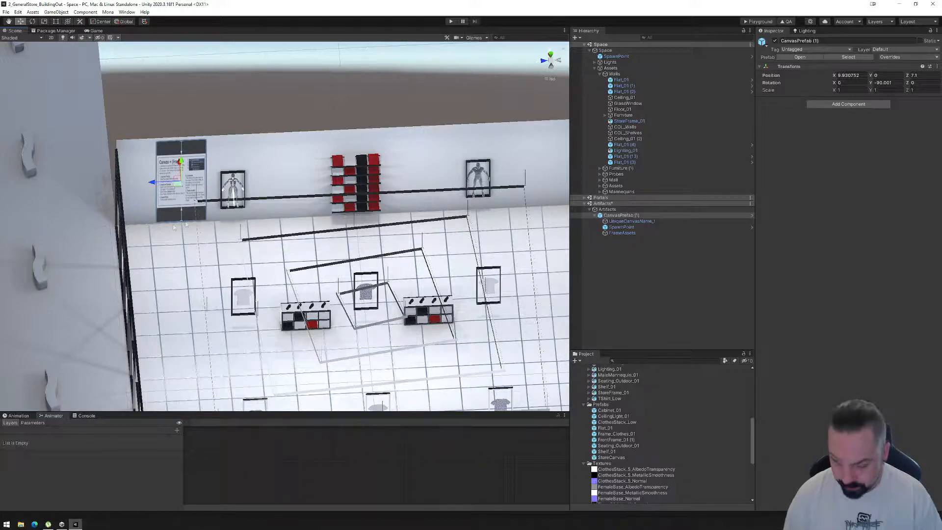
# Duplicate the canvas three times along the same wall, placing the copies at about Z 2.74, -2.78 and -7.34.
pyautogui.hotkey('ctrl', 'd')
pyautogui.moveTo(159, 187); pyautogui.dragTo(264, 179)
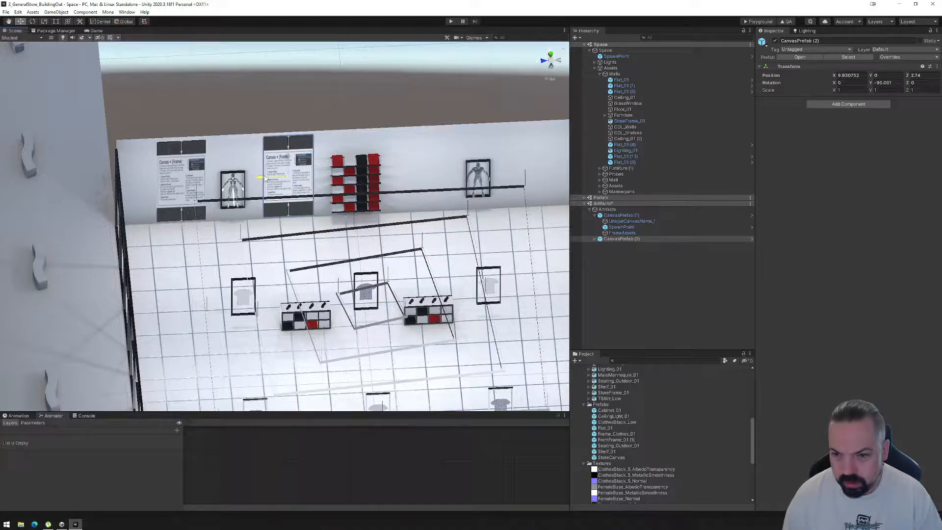
pyautogui.moveTo(380, 272); pyautogui.dragTo(331, 272, button='middle')
pyautogui.moveTo(331, 272); pyautogui.dragTo(319, 283, button='right')
pyautogui.hotkey('ctrl', 'd')
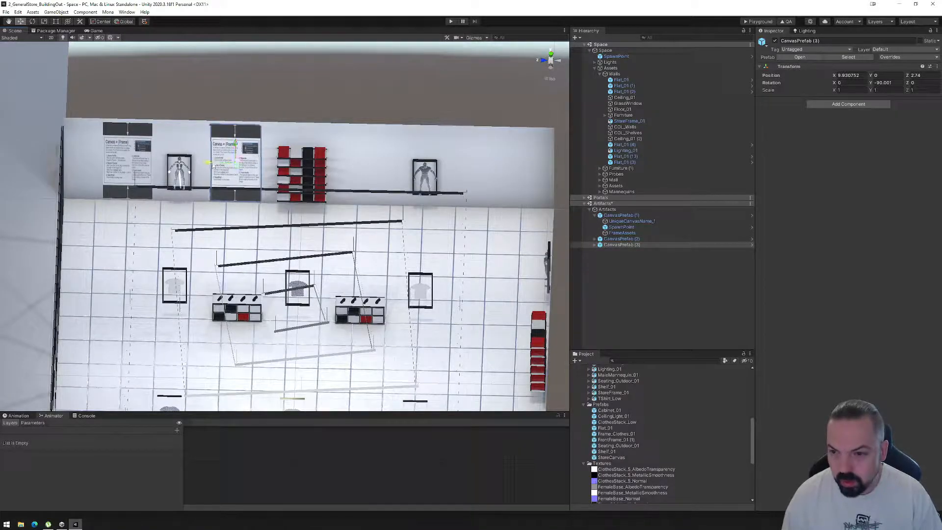
pyautogui.moveTo(212, 165); pyautogui.dragTo(347, 176)
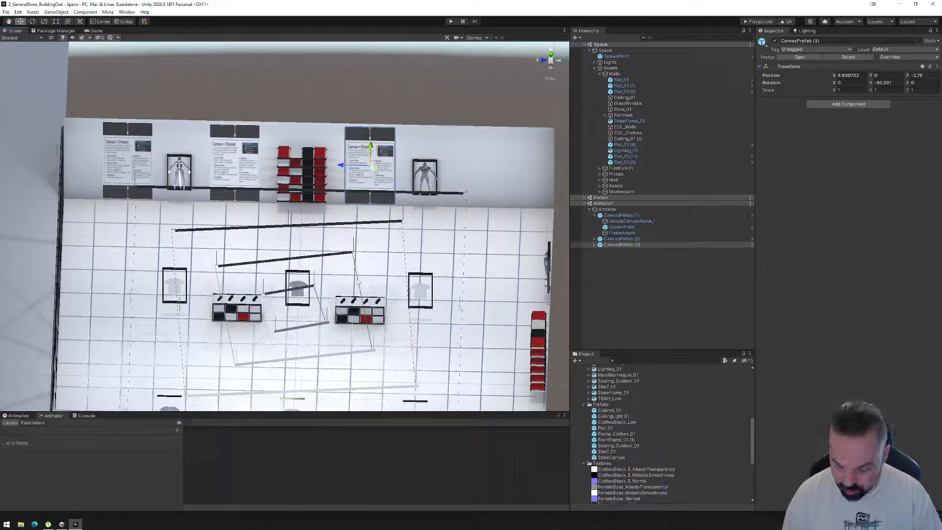
pyautogui.hotkey('ctrl', 'd')
pyautogui.moveTo(344, 165); pyautogui.dragTo(458, 175)
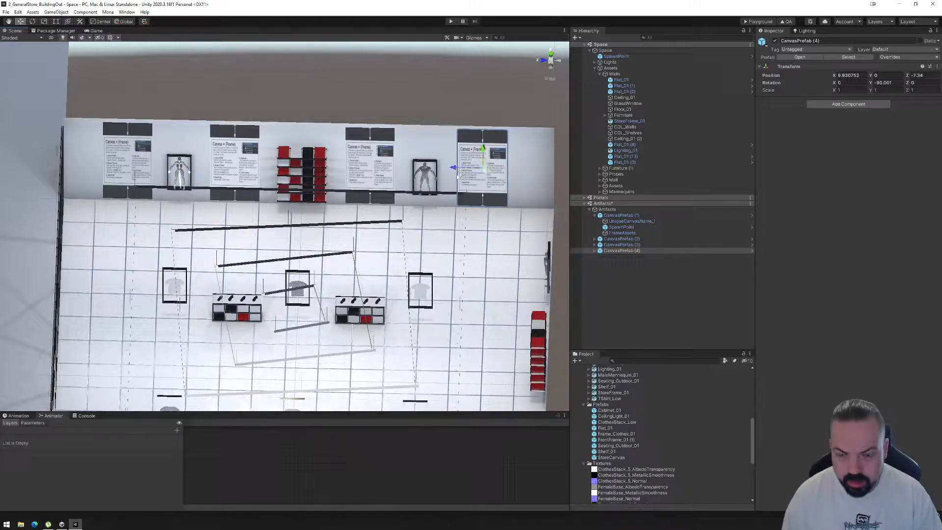
# Shift the first canvas, beside the storefront, along the wall to a Z position of 7.25.
pyautogui.moveTo(204, 226); pyautogui.dragTo(297, 246, button='middle')
pyautogui.click(211, 185)
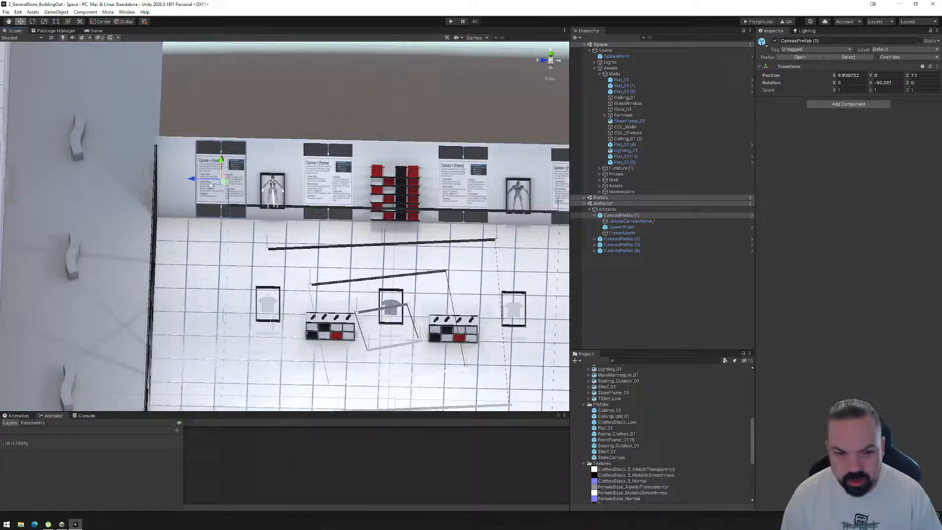
pyautogui.moveTo(200, 180); pyautogui.dragTo(195, 184)
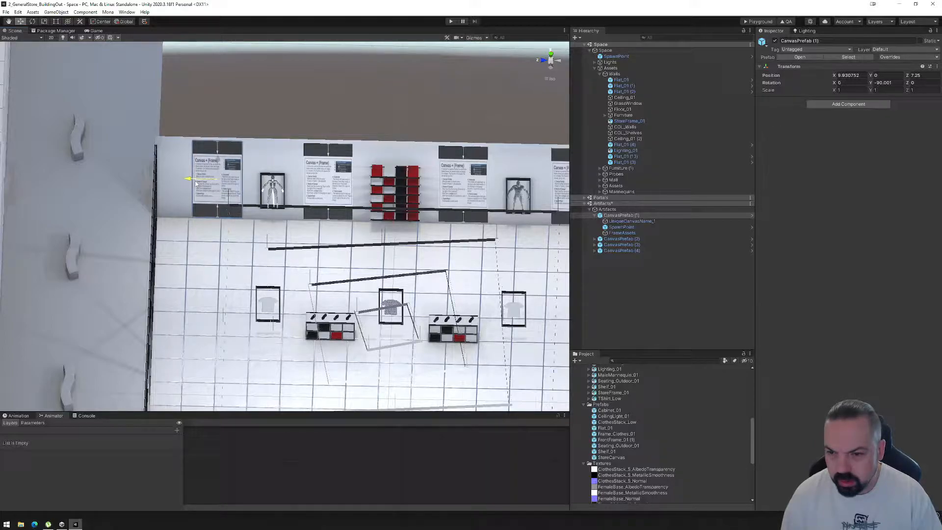
pyautogui.keyDown('alt'); pyautogui.moveTo(260, 257); pyautogui.dragTo(280, 245); pyautogui.keyUp('alt')
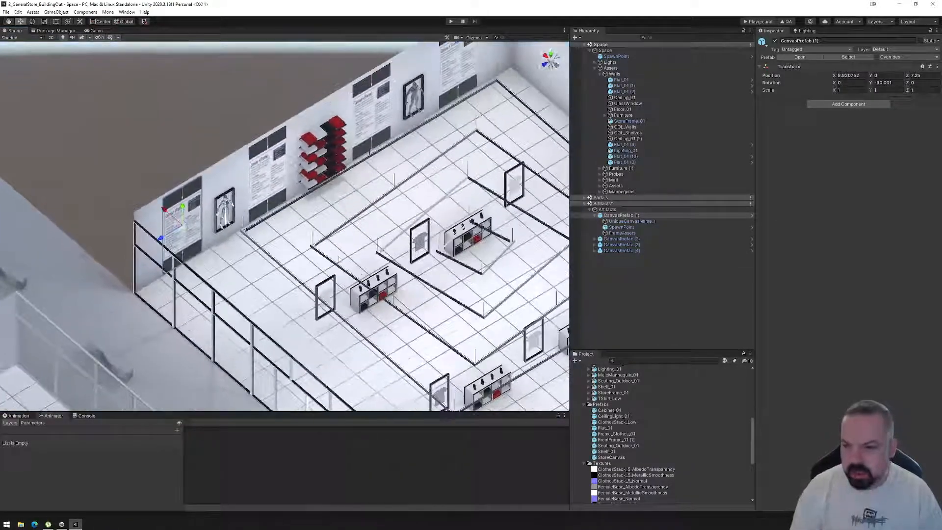
pyautogui.scroll(6, 268, 218)
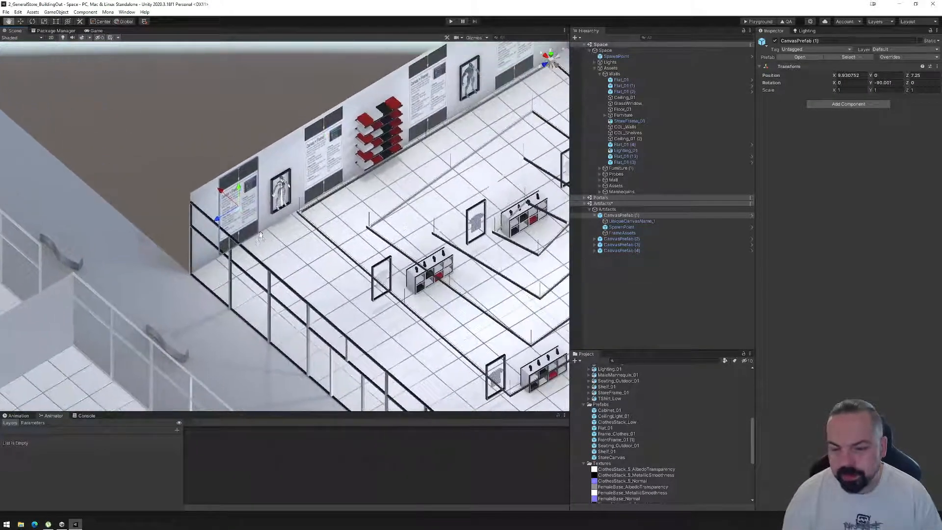
# Try to shift the first canvas beside the storefront slightly away from the wall, and undo the move.
pyautogui.scroll(3, 269, 218)
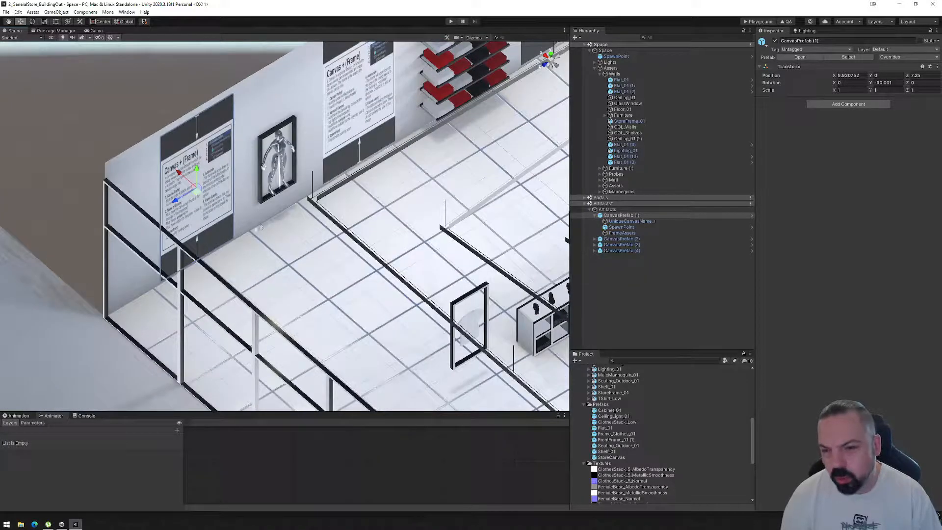
pyautogui.keyDown('alt'); pyautogui.moveTo(260, 227); pyautogui.dragTo(394, 160); pyautogui.keyUp('alt')
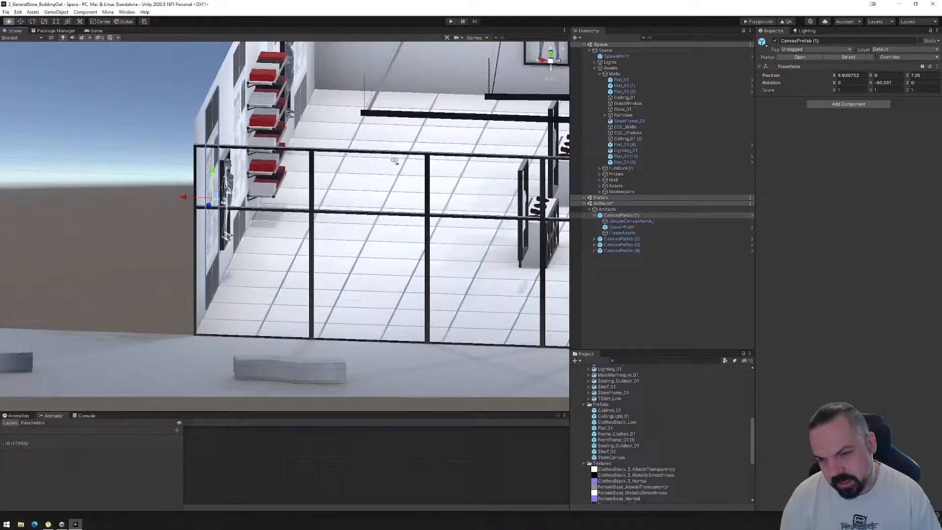
pyautogui.keyDown('alt'); pyautogui.moveTo(394, 160); pyautogui.dragTo(376, 263); pyautogui.keyUp('alt')
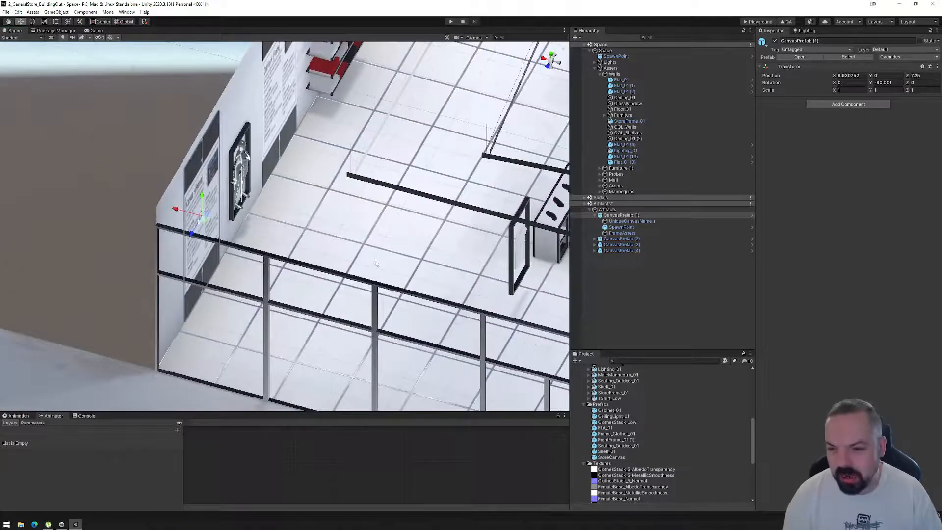
pyautogui.moveTo(177, 211); pyautogui.dragTo(180, 211)
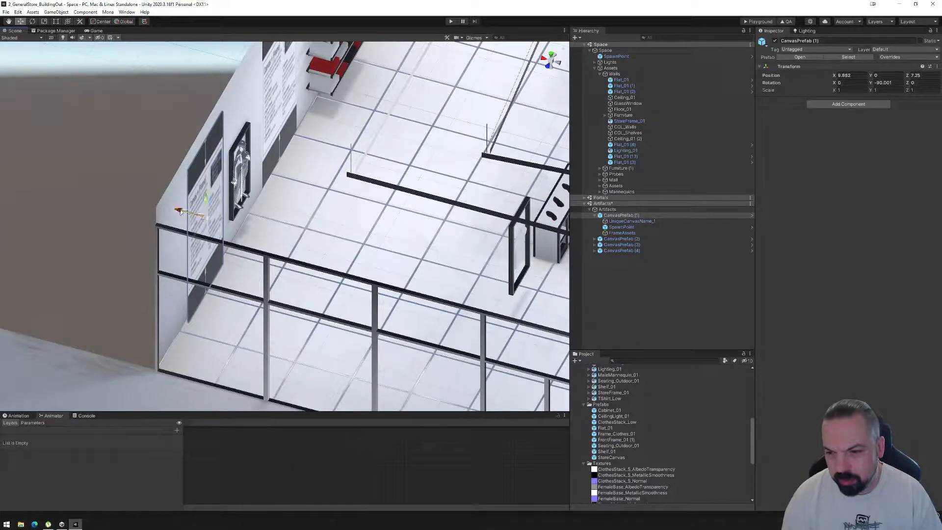
pyautogui.keyDown('alt'); pyautogui.moveTo(421, 268); pyautogui.dragTo(320, 279); pyautogui.keyUp('alt')
pyautogui.hotkey('ctrl', 'z')
# Examine the canvas spacing along the first wall and the free space on the store's back wall.
pyautogui.keyDown('alt'); pyautogui.moveTo(315, 238); pyautogui.dragTo(311, 230); pyautogui.keyUp('alt')
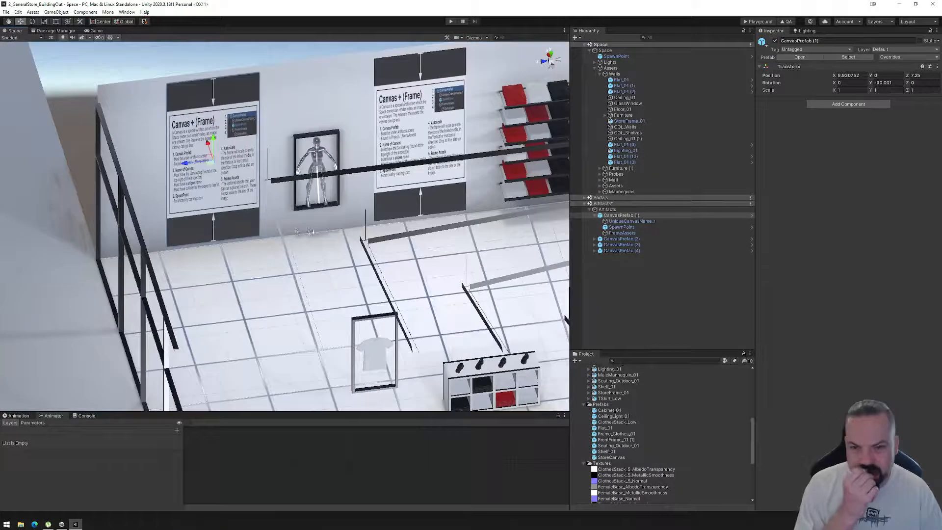
pyautogui.scroll(-1, 315, 230)
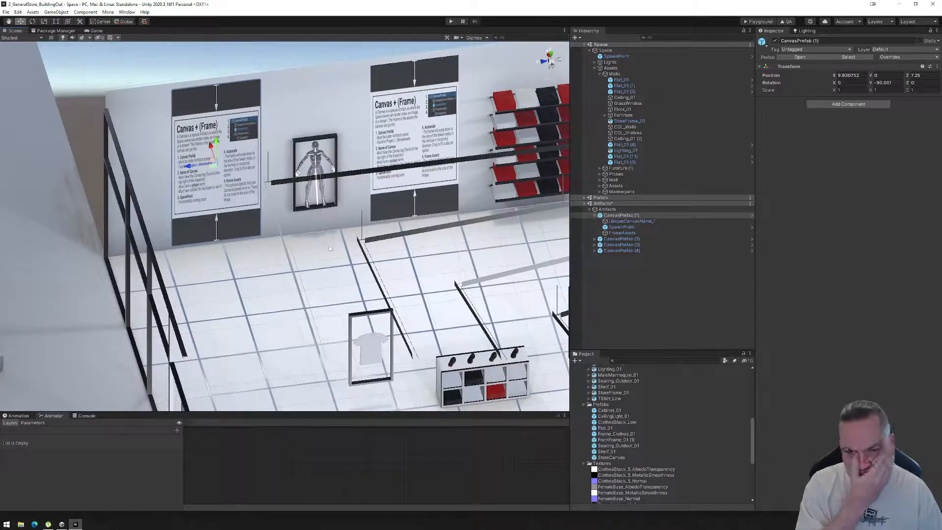
pyautogui.moveTo(500, 256); pyautogui.dragTo(420, 260, button='middle')
pyautogui.scroll(-1, 421, 260)
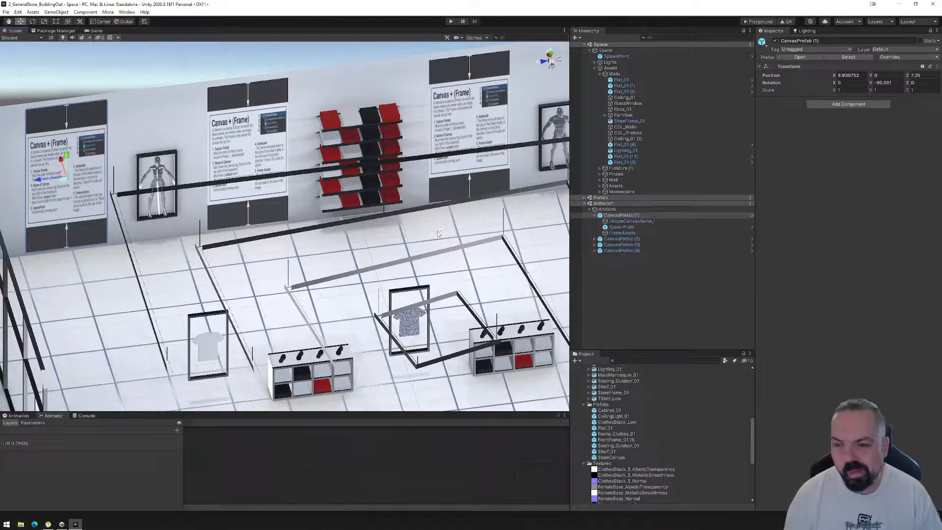
pyautogui.keyDown('alt'); pyautogui.moveTo(417, 245); pyautogui.dragTo(485, 255); pyautogui.keyUp('alt')
pyautogui.scroll(-3, 484, 256)
pyautogui.moveTo(484, 256); pyautogui.dragTo(379, 269, button='middle')
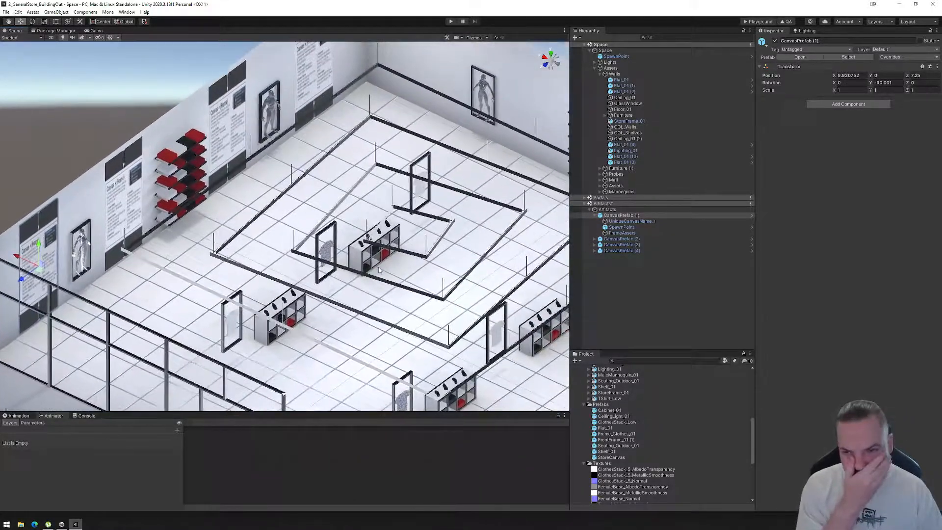
pyautogui.moveTo(411, 241); pyautogui.dragTo(280, 265, button='middle')
pyautogui.keyDown('alt'); pyautogui.moveTo(280, 265); pyautogui.dragTo(305, 266); pyautogui.keyUp('alt')
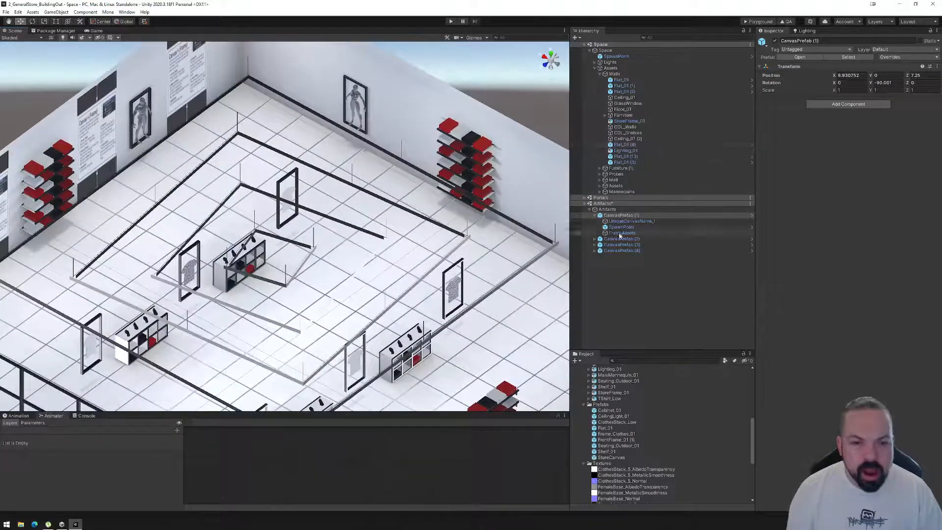
# Duplicate CanvasPrefab (1) to (4) and rotate the four copies together about 90° around Y to align with the back wall.
pyautogui.click(596, 216)
pyautogui.click(596, 216)
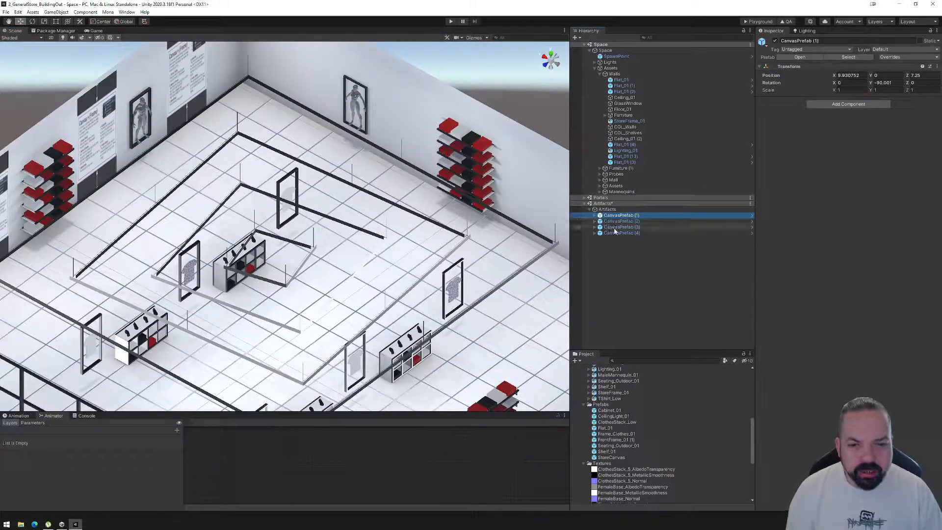
pyautogui.keyDown('shift'); pyautogui.click(619, 233); pyautogui.keyUp('shift')
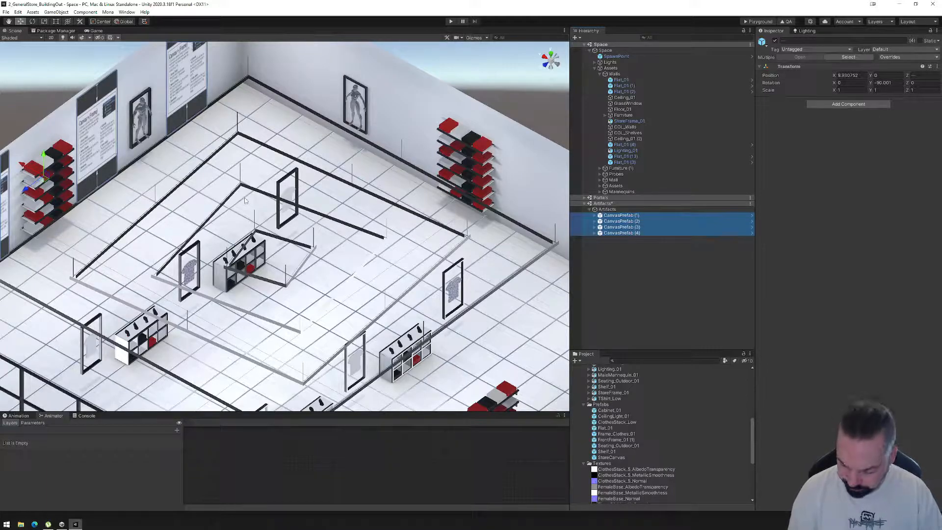
pyautogui.hotkey('ctrl', 'd')
pyautogui.click(31, 21)
pyautogui.moveTo(56, 196); pyautogui.dragTo(910, 219)
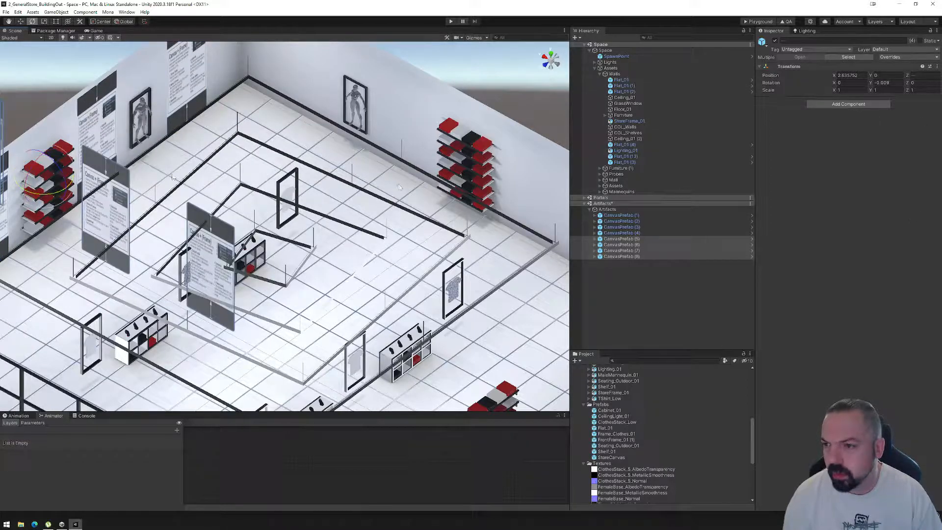
# Move the four rotated canvas copies onto the back wall, spaced around the shelf and picture frames.
pyautogui.click(20, 21)
pyautogui.moveTo(45, 185); pyautogui.dragTo(470, 160)
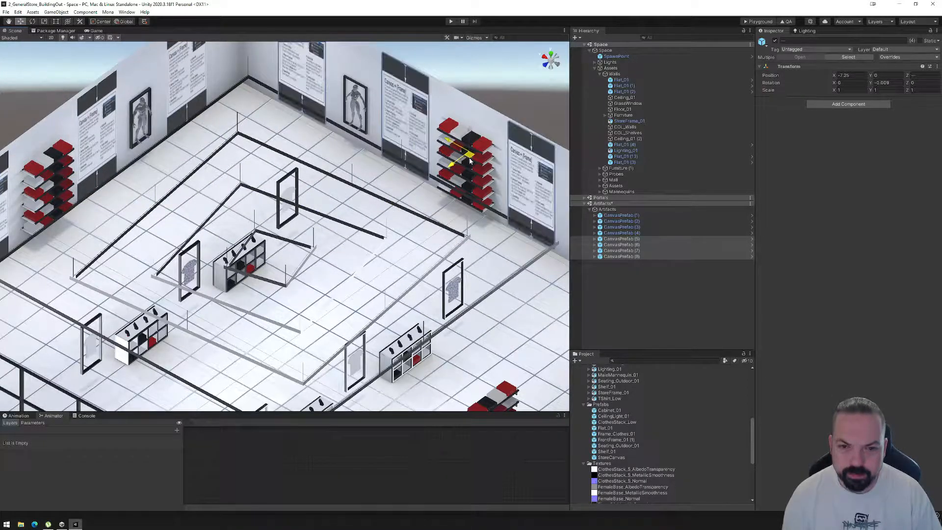
pyautogui.keyDown('alt'); pyautogui.moveTo(430, 230); pyautogui.dragTo(519, 216); pyautogui.keyUp('alt')
pyautogui.moveTo(486, 204); pyautogui.dragTo(294, 231, button='middle')
# Duplicate CanvasPrefab (1) to (4) again, move the copies across the store and rotate them about 180° to face inward.
pyautogui.click(621, 215)
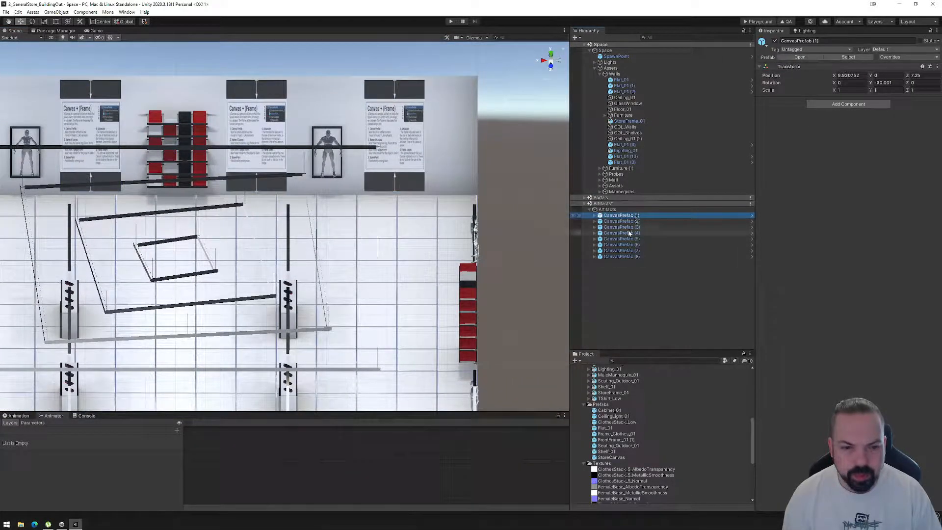
pyautogui.keyDown('shift'); pyautogui.click(630, 233); pyautogui.keyUp('shift')
pyautogui.scroll(-5, 520, 210)
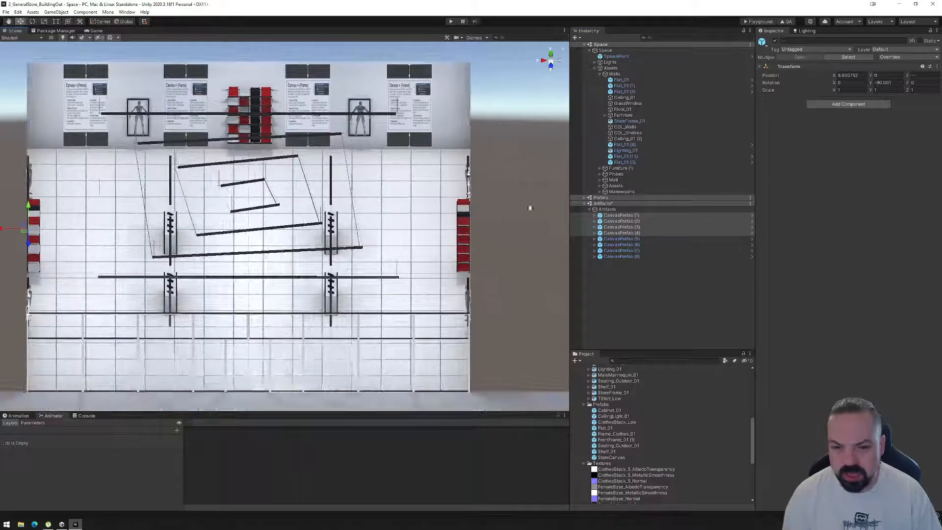
pyautogui.keyDown('alt'); pyautogui.moveTo(236, 203); pyautogui.dragTo(125, 188); pyautogui.keyUp('alt')
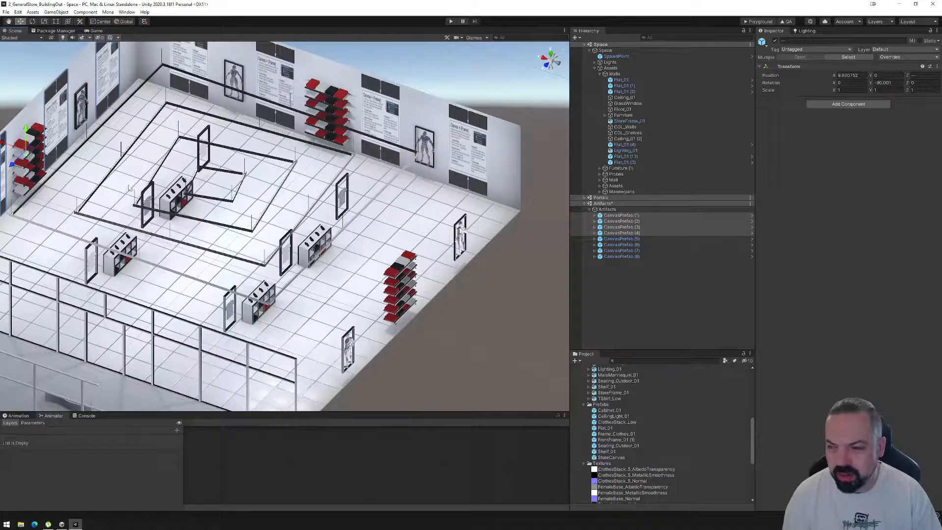
pyautogui.hotkey('ctrl', 'd')
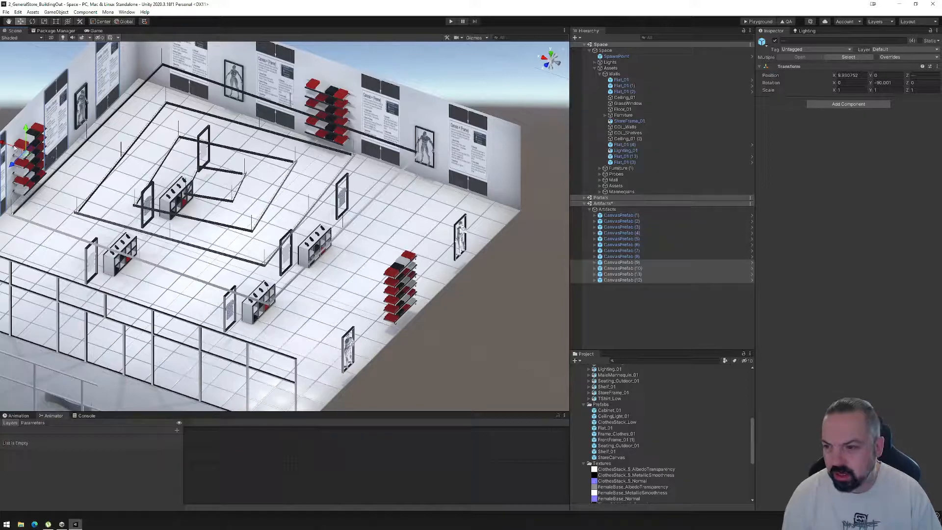
pyautogui.moveTo(12, 147); pyautogui.dragTo(208, 278)
pyautogui.click(31, 21)
pyautogui.keyDown('alt'); pyautogui.moveTo(196, 274); pyautogui.dragTo(387, 207); pyautogui.keyUp('alt')
pyautogui.moveTo(388, 207); pyautogui.dragTo(207, 270, button='middle')
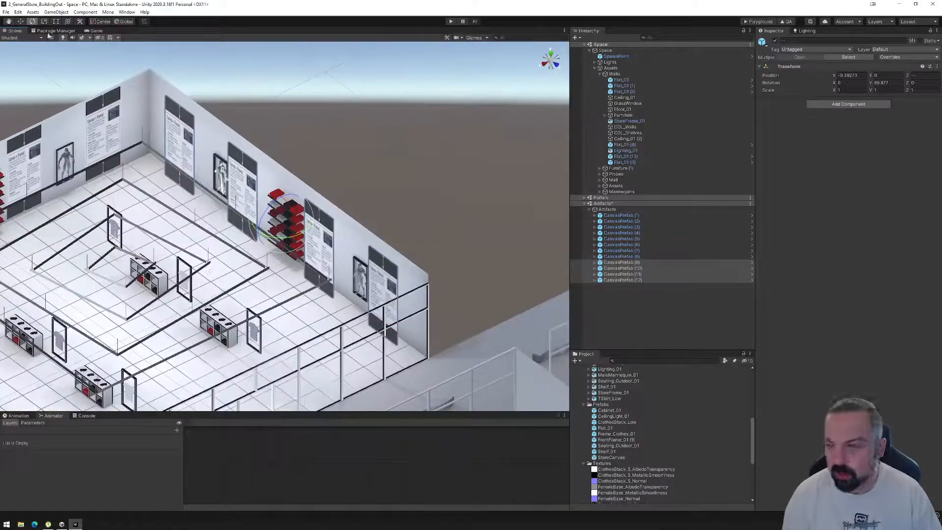
# Move the four new canvases flush against the wall opposite the originals, at an X position of about -9.98.
pyautogui.click(20, 22)
pyautogui.press('f')
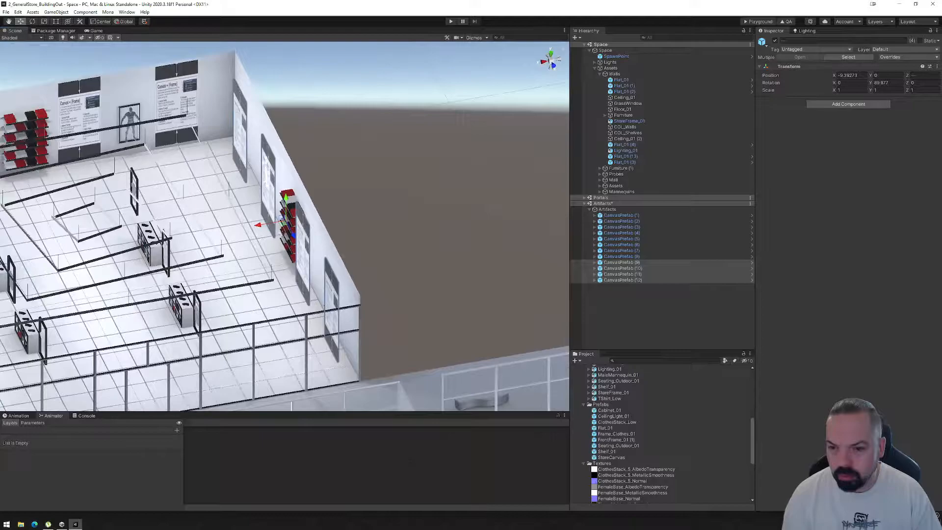
pyautogui.moveTo(264, 227); pyautogui.dragTo(282, 263)
pyautogui.scroll(4, 353, 214)
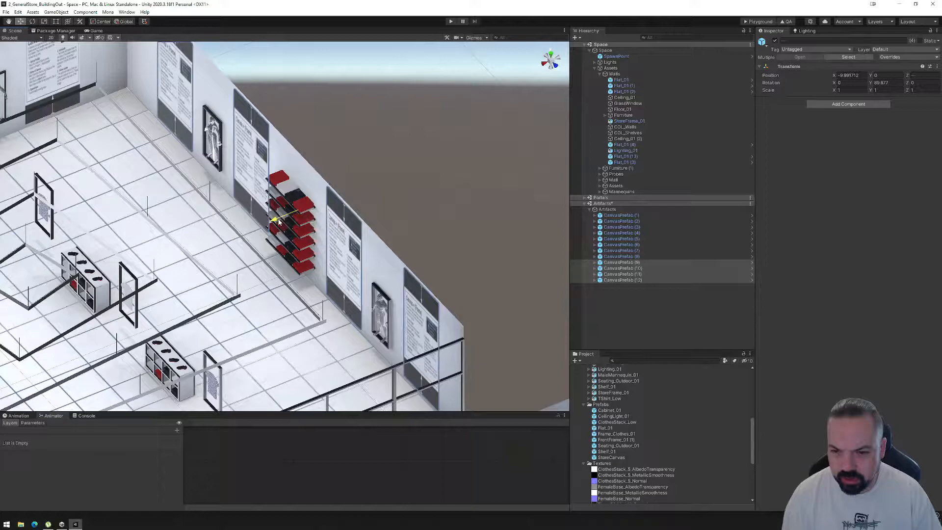
pyautogui.keyDown('alt'); pyautogui.moveTo(278, 221); pyautogui.dragTo(378, 206); pyautogui.keyUp('alt')
pyautogui.scroll(-2, 375, 221)
pyautogui.moveTo(363, 264)
pyautogui.keyDown('alt'); pyautogui.mouseDown()
pyautogui.moveTo(394, 276)
pyautogui.moveTo(249, 260)
pyautogui.moveTo(410, 227)
pyautogui.moveTo(534, 224)
pyautogui.moveTo(569, 236)
pyautogui.moveTo(368, 248)
pyautogui.mouseUp(); pyautogui.keyUp('alt')
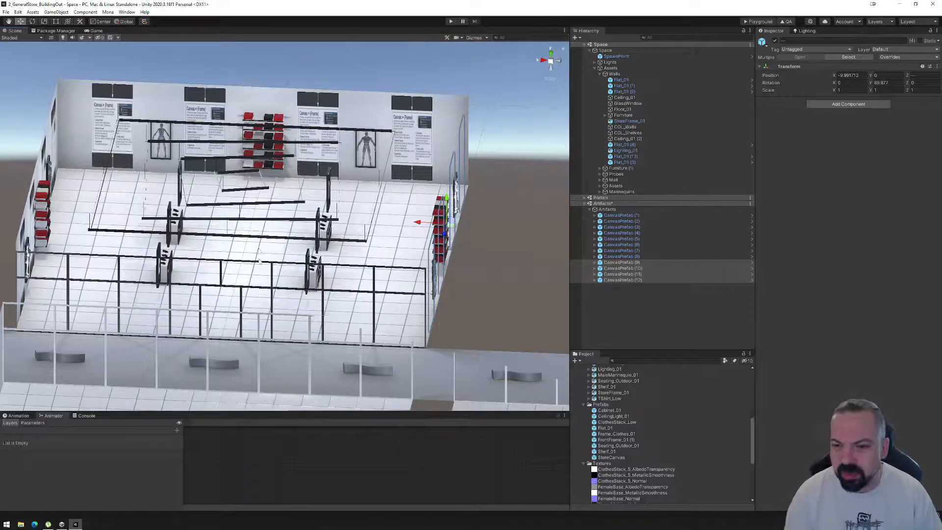
# Launch Blender and open the file GeneralStore_01.blend.
pyautogui.click(7, 525)
pyautogui.click(128, 404)
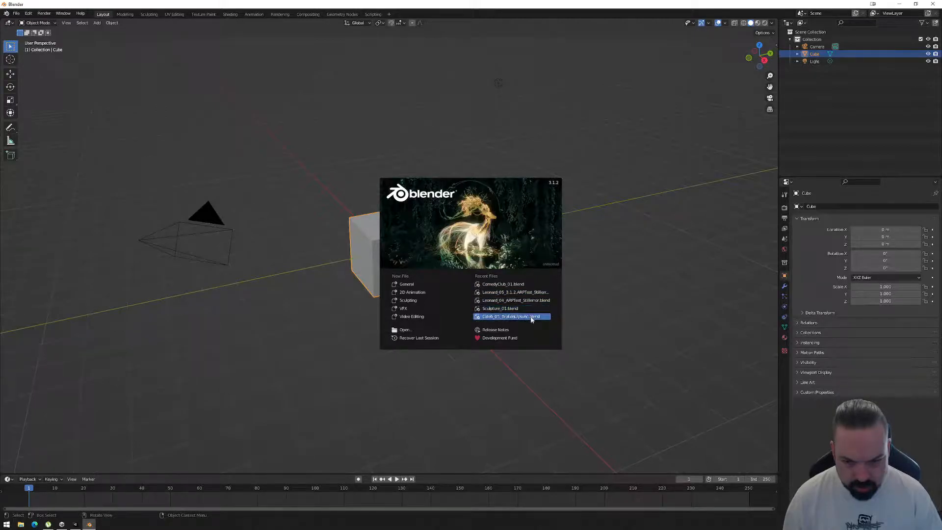
pyautogui.click(625, 219)
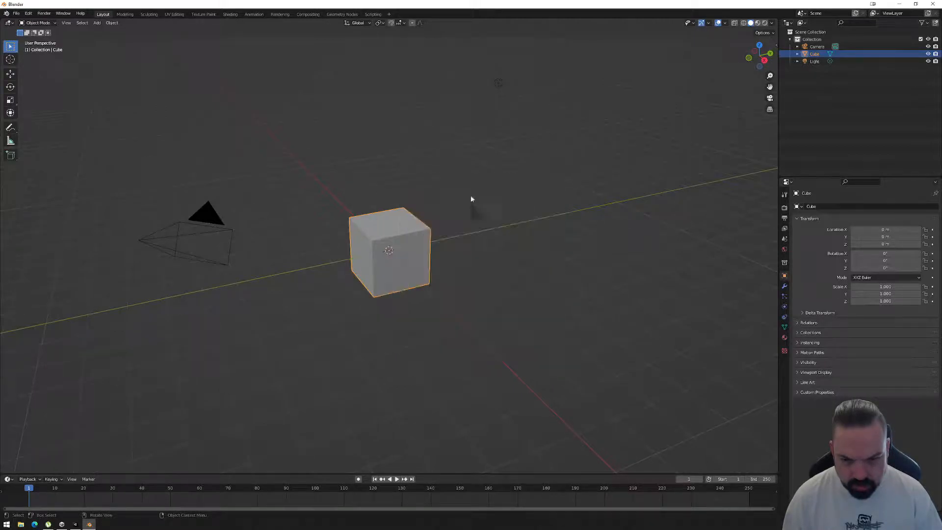
pyautogui.click(16, 14)
pyautogui.moveTo(30, 39)
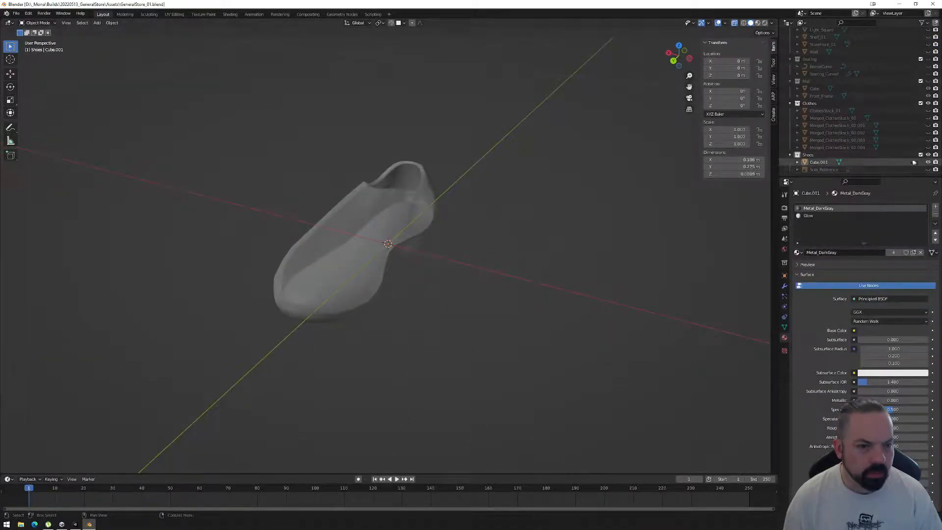
# Hide the shoe model Cube.001 and preview Cabinet_01, Frame_Clothes and Light_Square one at a time.
pyautogui.click(928, 162)
pyautogui.scroll(4, 861, 104)
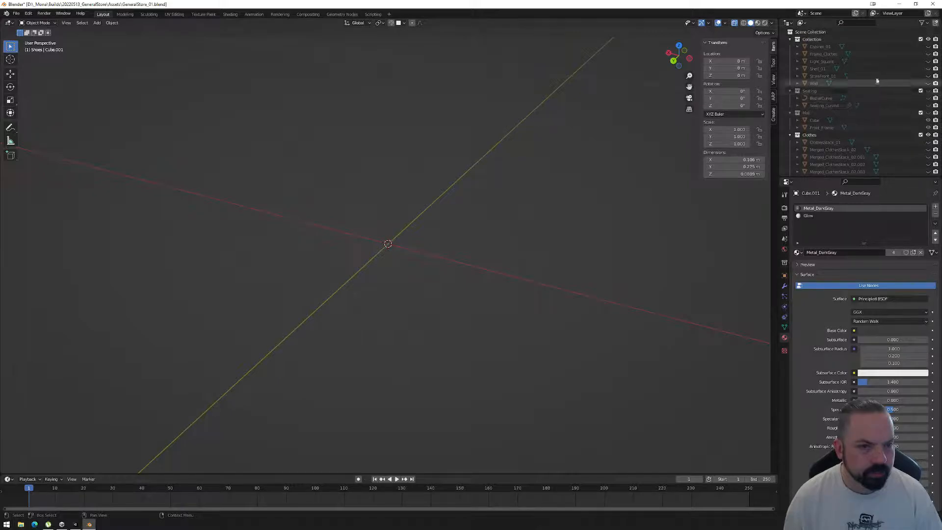
pyautogui.click(928, 46)
pyautogui.scroll(-10, 478, 196)
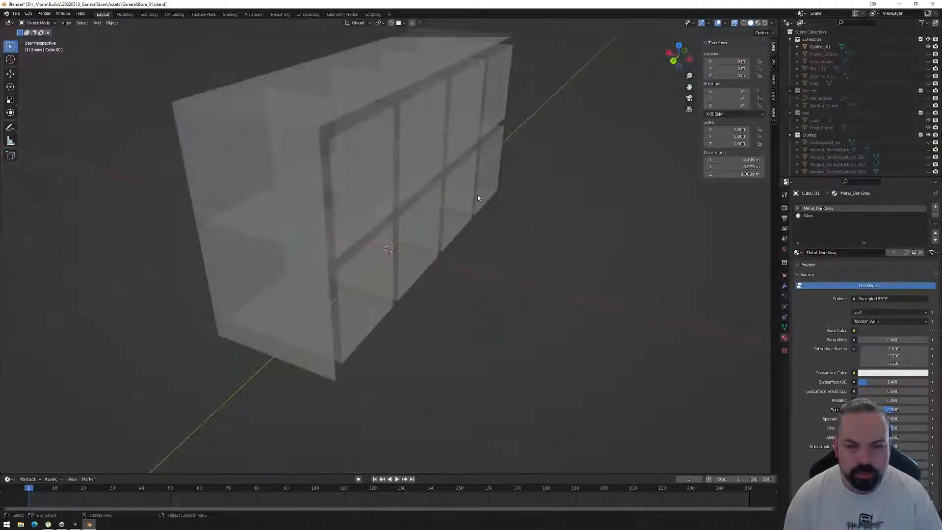
pyautogui.click(928, 46)
pyautogui.click(928, 54)
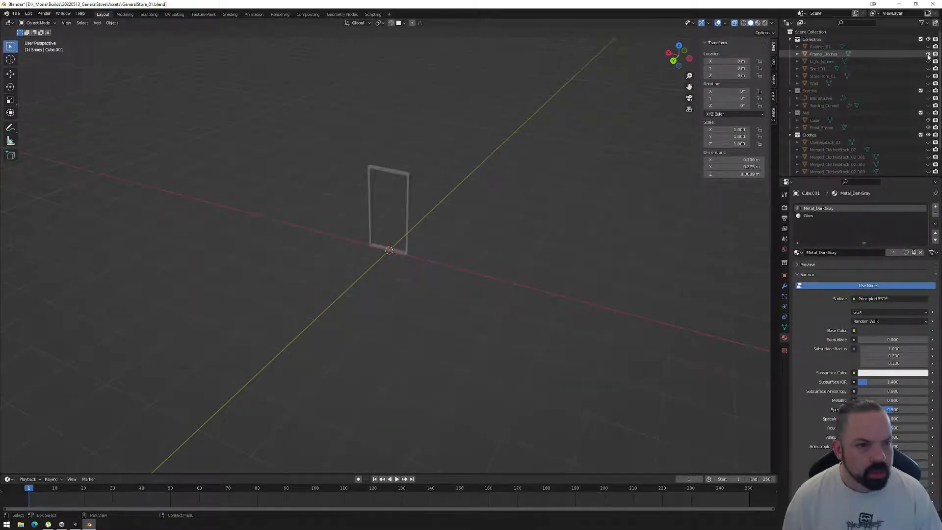
pyautogui.click(927, 54)
pyautogui.click(928, 62)
pyautogui.click(928, 62)
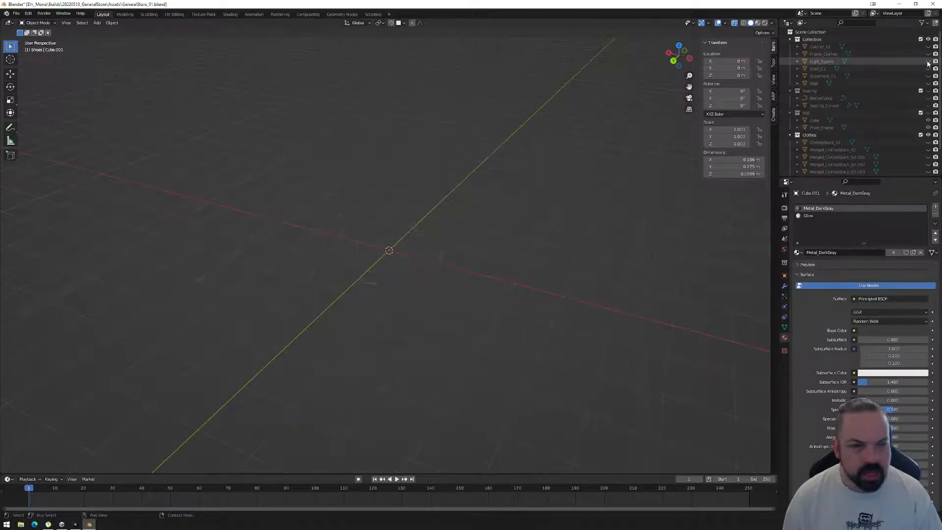
# Preview the Shelf_01, storefront and Wall models one at a time, hiding each again after viewing.
pyautogui.click(928, 68)
pyautogui.click(927, 68)
pyautogui.click(927, 76)
pyautogui.click(927, 76)
pyautogui.click(928, 76)
pyautogui.click(927, 76)
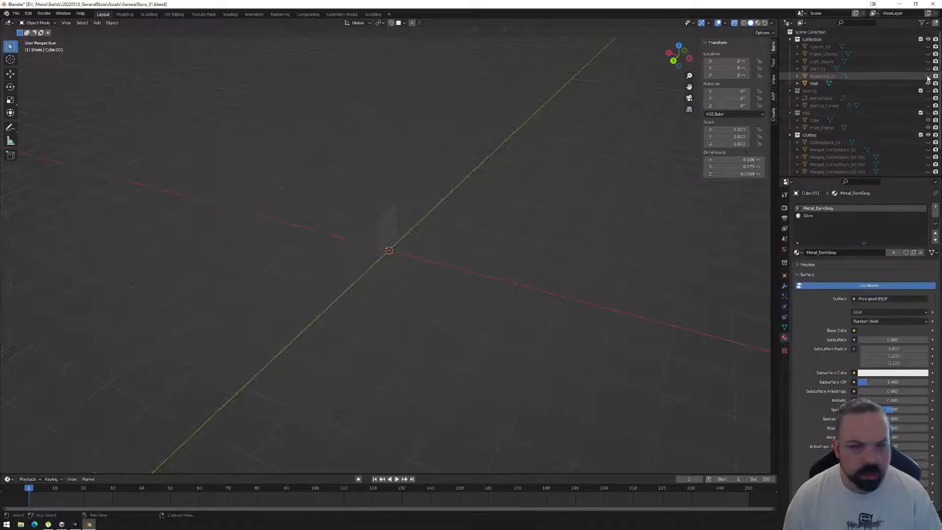
pyautogui.rightClick(410, 238)
pyautogui.moveTo(466, 186); pyautogui.dragTo(412, 254, button='middle')
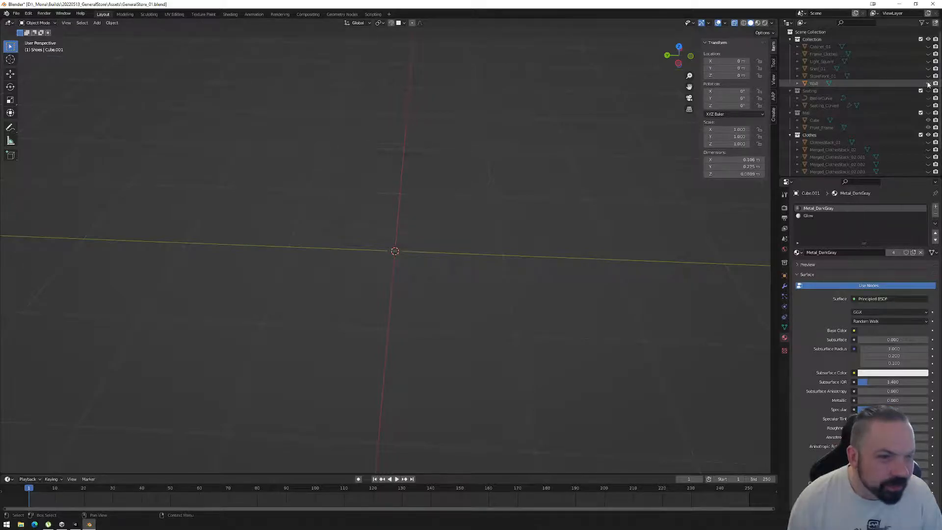
# Switch back to the 2_GeneralStore_BuildingOut scene in the Unity editor.
pyautogui.click(63, 525)
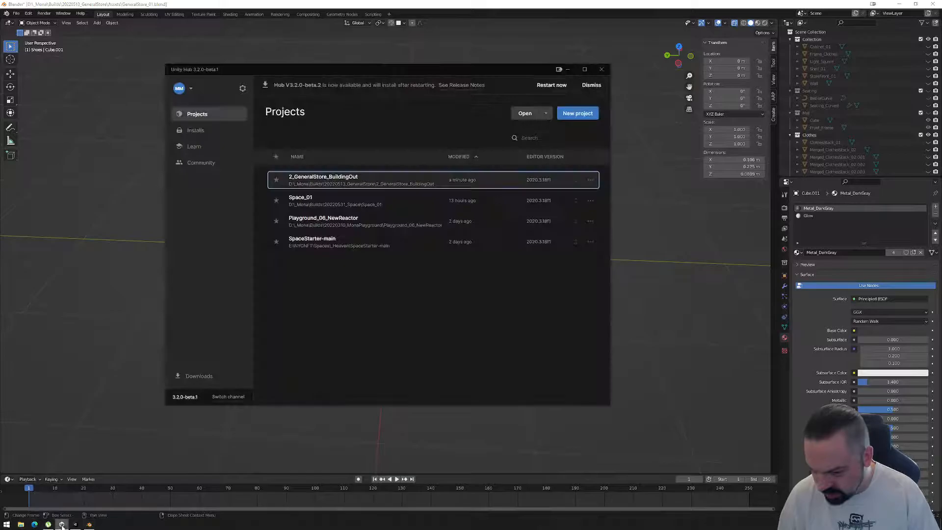
pyautogui.click(67, 526)
pyautogui.click(64, 525)
pyautogui.click(75, 525)
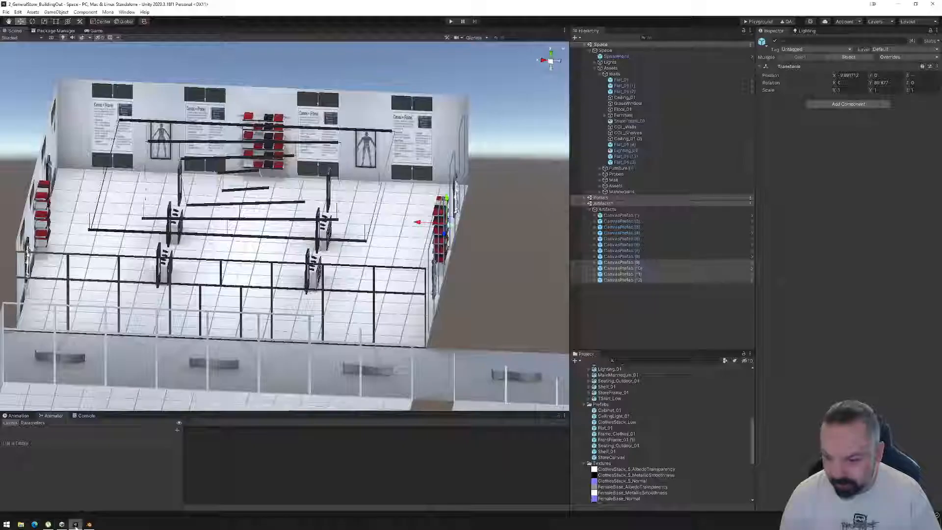
# Select the UniqueCanvasName_1 canvas of CanvasPrefab (8) on the back wall and set its Z scale to 0.45.
pyautogui.click(414, 121)
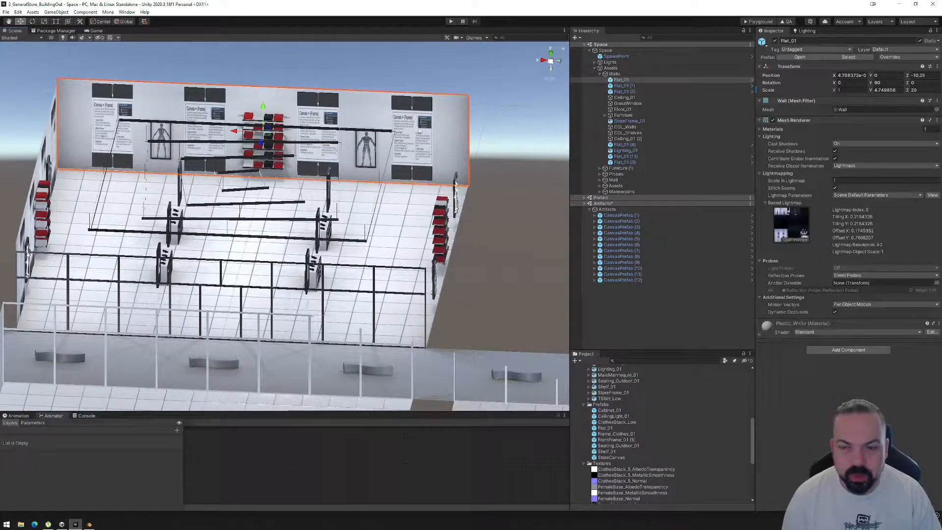
pyautogui.click(415, 124)
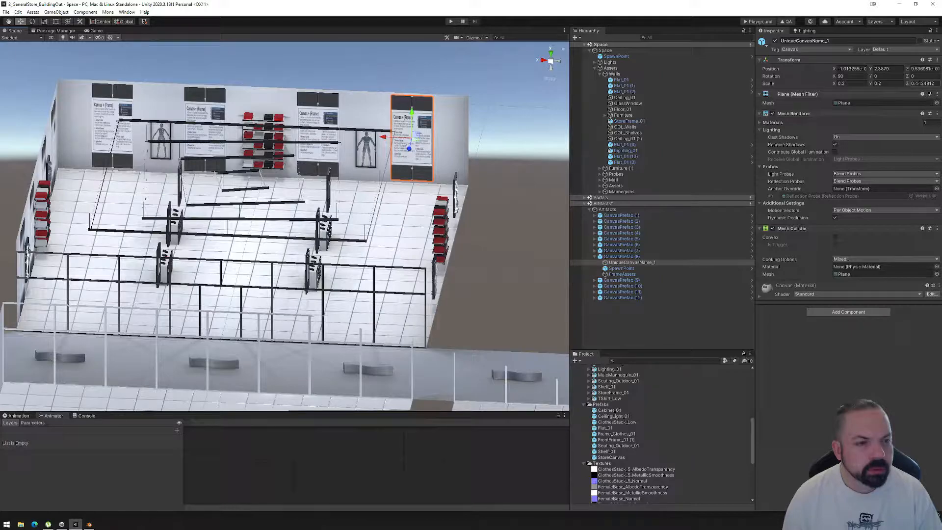
pyautogui.click(921, 84)
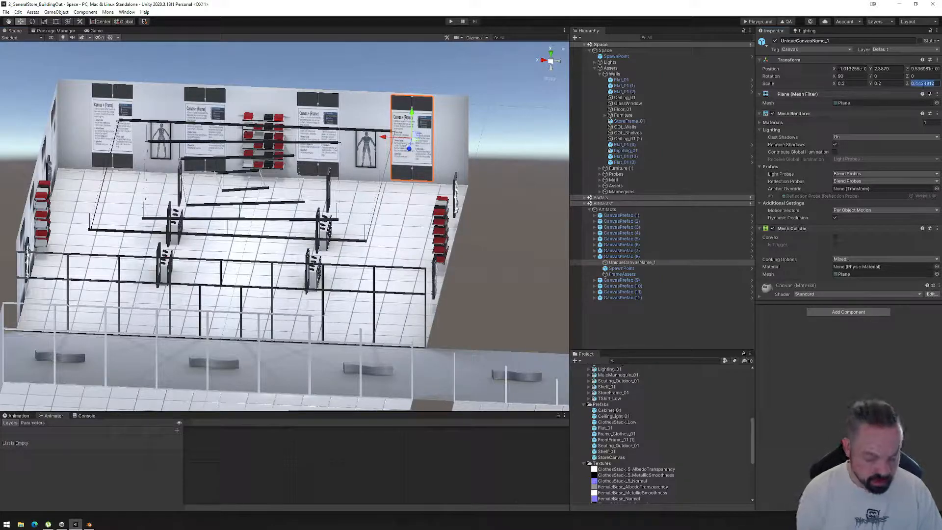
pyautogui.write('.4')
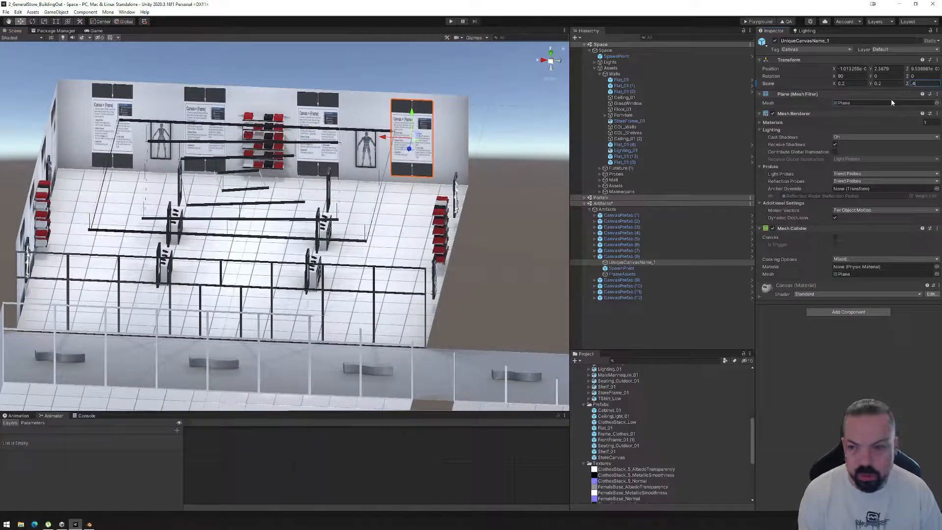
pyautogui.write('4')
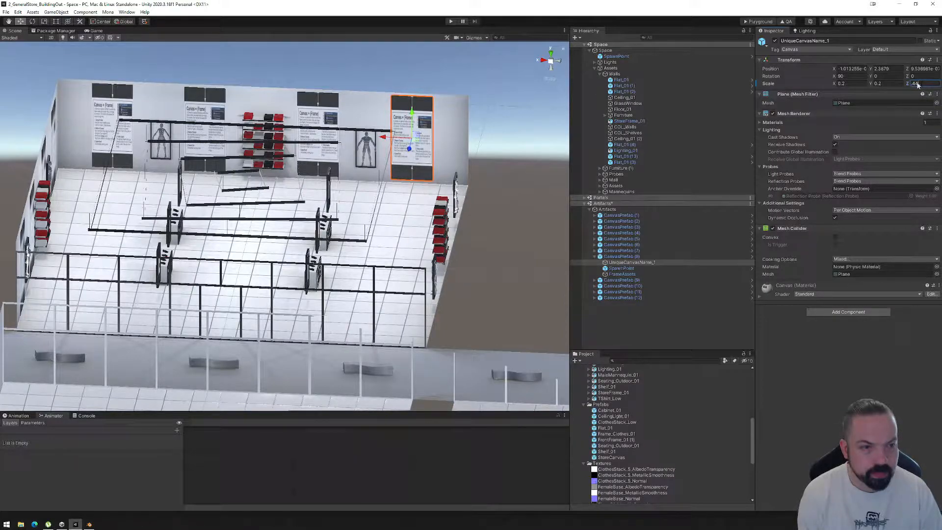
pyautogui.press('BackSpace')
pyautogui.write('5')
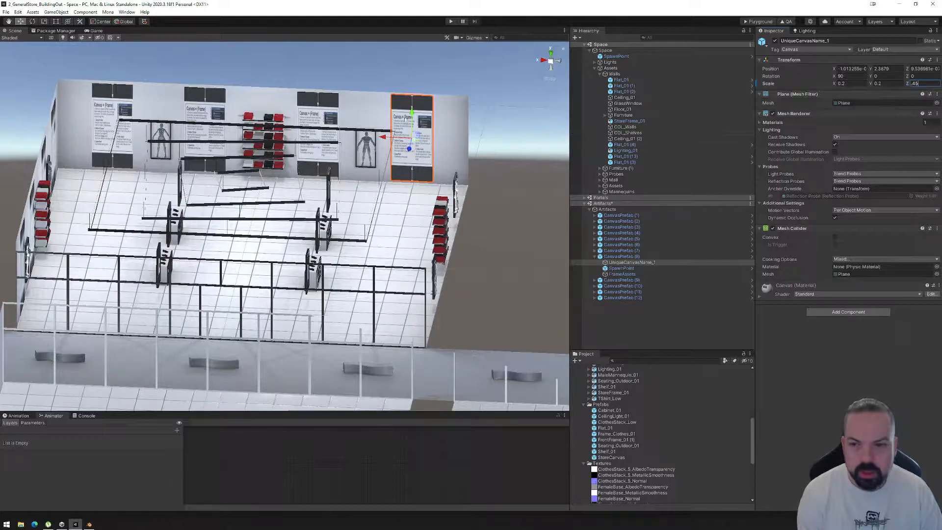
# Apply all overrides of CanvasPrefab (8) to the StoreCanvas prefab.
pyautogui.click(626, 256)
pyautogui.click(889, 57)
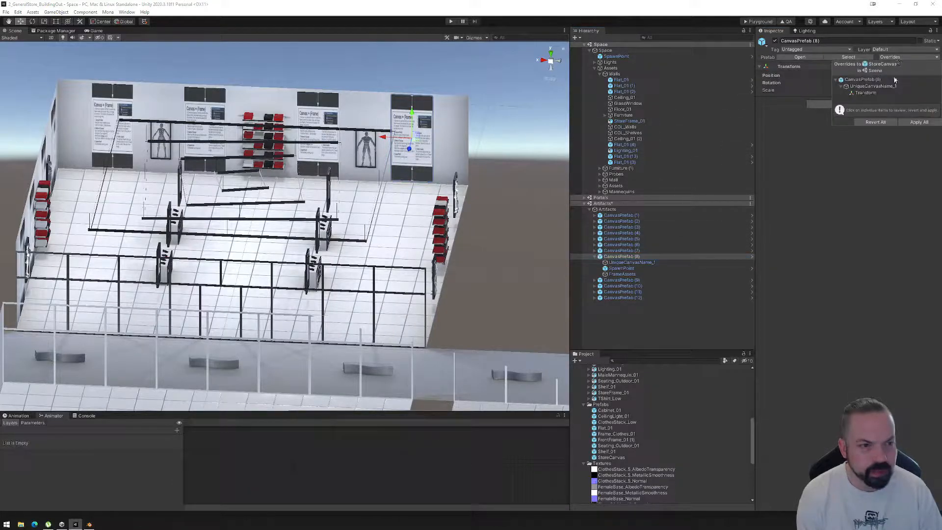
pyautogui.click(919, 122)
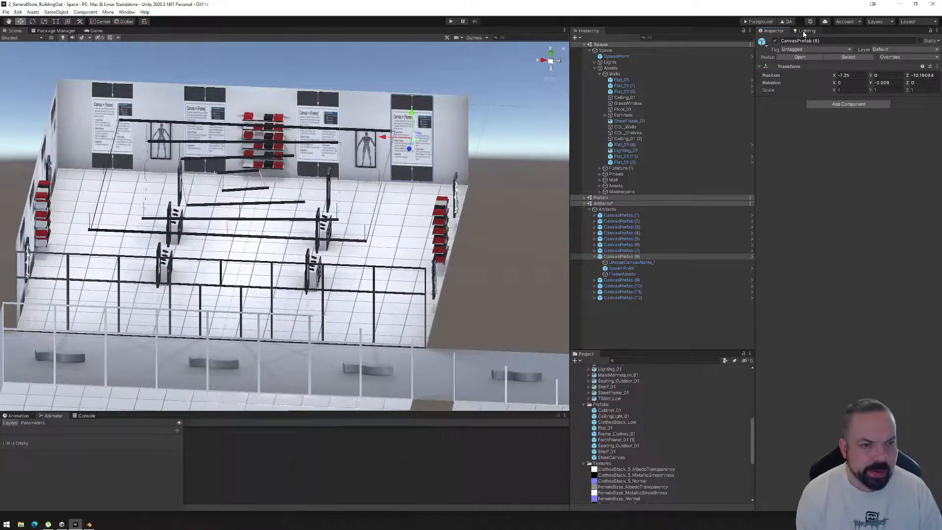
# Try scaling the UniqueCanvasName_1 canvas of CanvasPrefab (8) to 0.25 in X and 0.5 in Z.
pyautogui.click(630, 262)
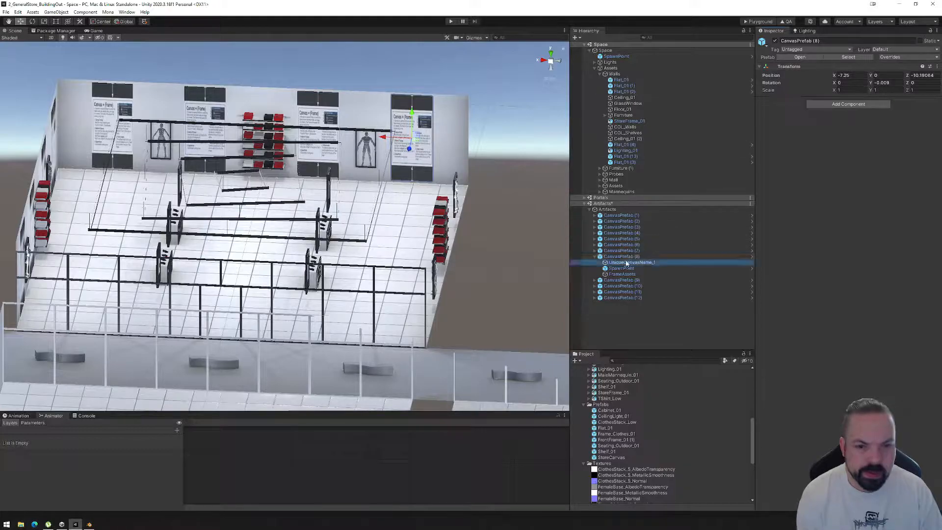
pyautogui.click(915, 83)
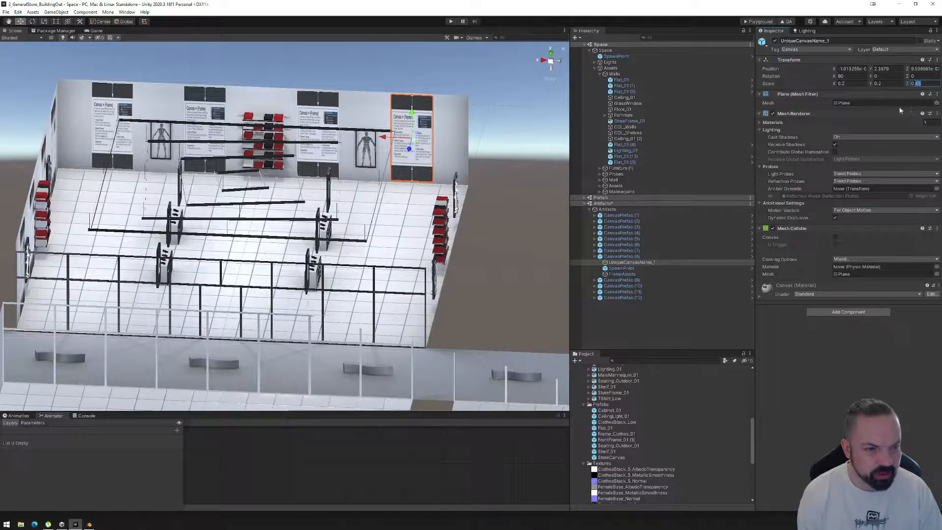
pyautogui.write('0.5')
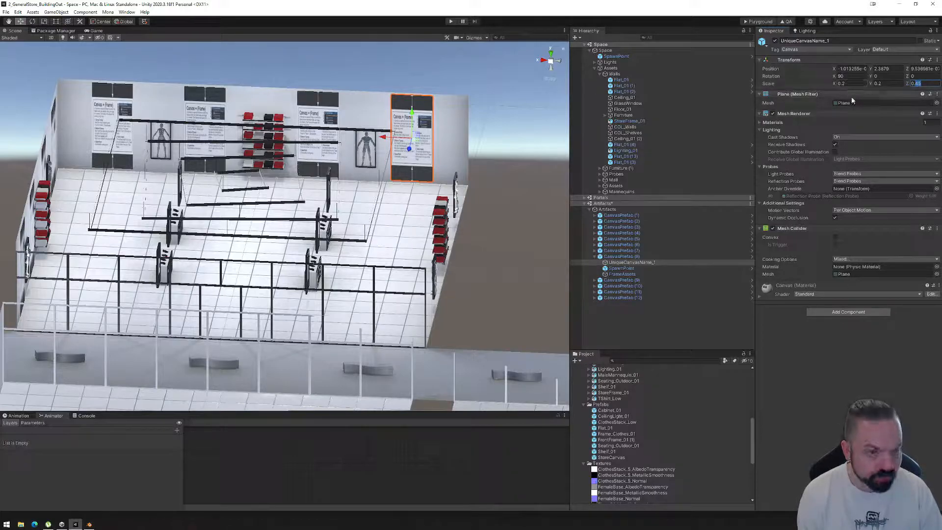
pyautogui.press('Return')
pyautogui.click(850, 84)
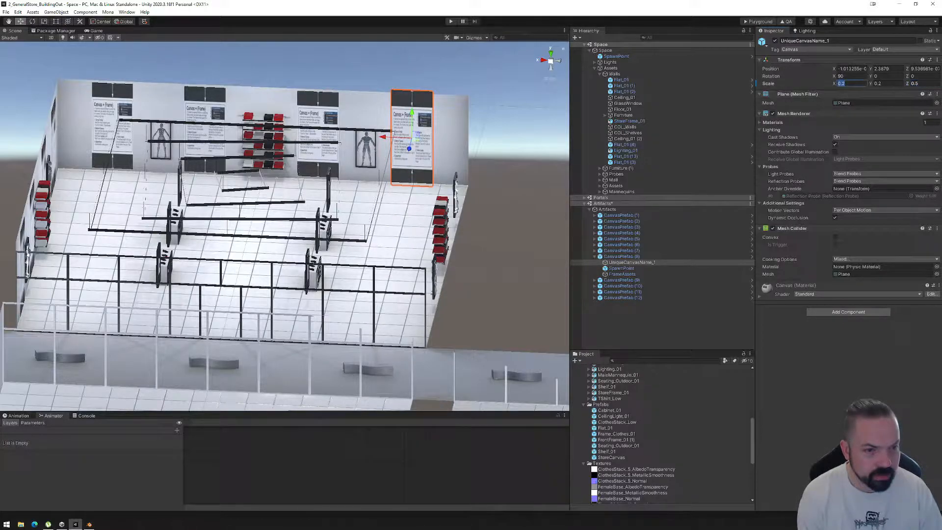
pyautogui.write('5')
pyautogui.press('Return')
# Try shrinking the canvas uniformly to a scale of about 0.224, 0.179 and 0.448, and undo the recent scale changes.
pyautogui.keyDown('alt'); pyautogui.moveTo(510, 196); pyautogui.dragTo(490, 168); pyautogui.keyUp('alt')
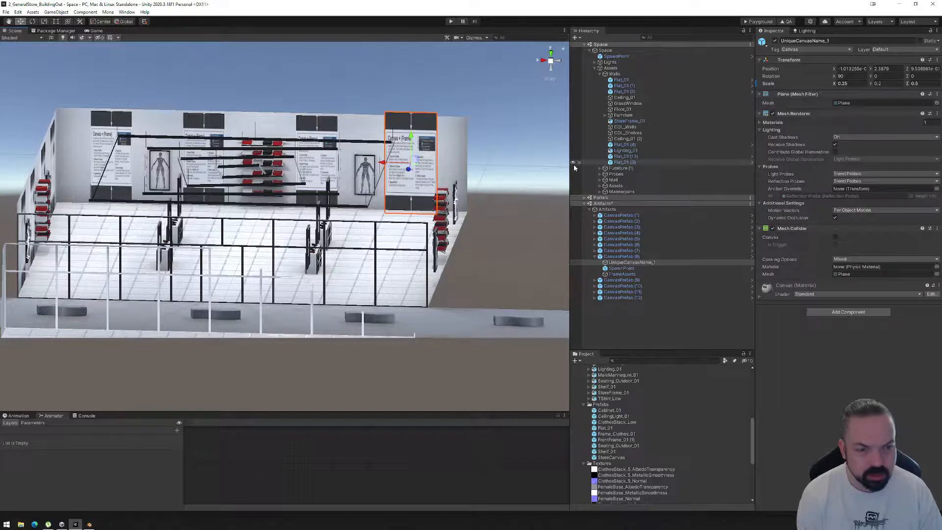
pyautogui.click(43, 21)
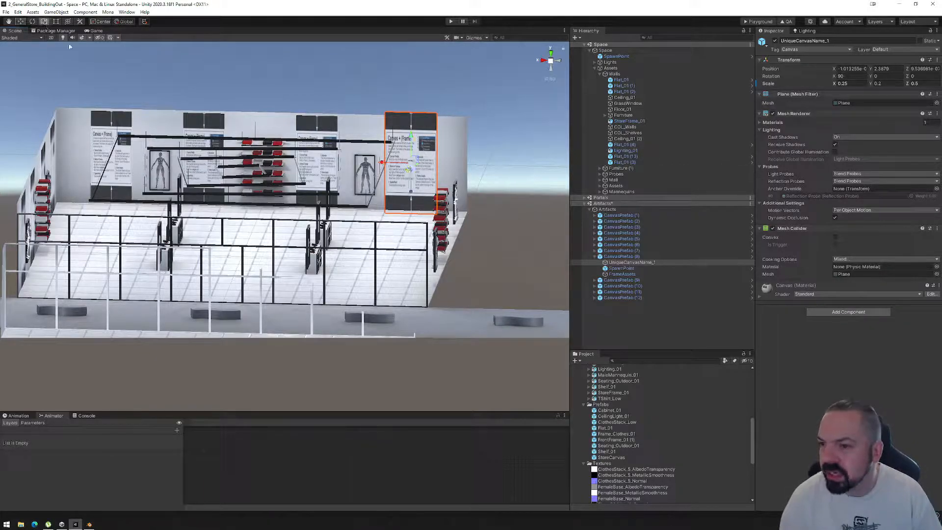
pyautogui.moveTo(412, 166); pyautogui.dragTo(409, 168)
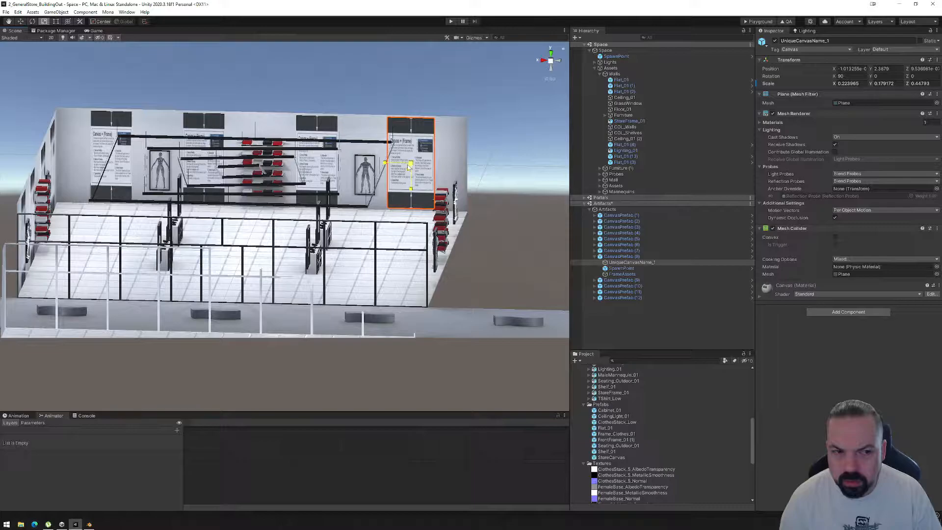
pyautogui.moveTo(409, 168); pyautogui.dragTo(408, 168)
pyautogui.hotkey('ctrl', 'z')
pyautogui.hotkey('ctrl', 'z')
pyautogui.hotkey('ctrl', 'z')
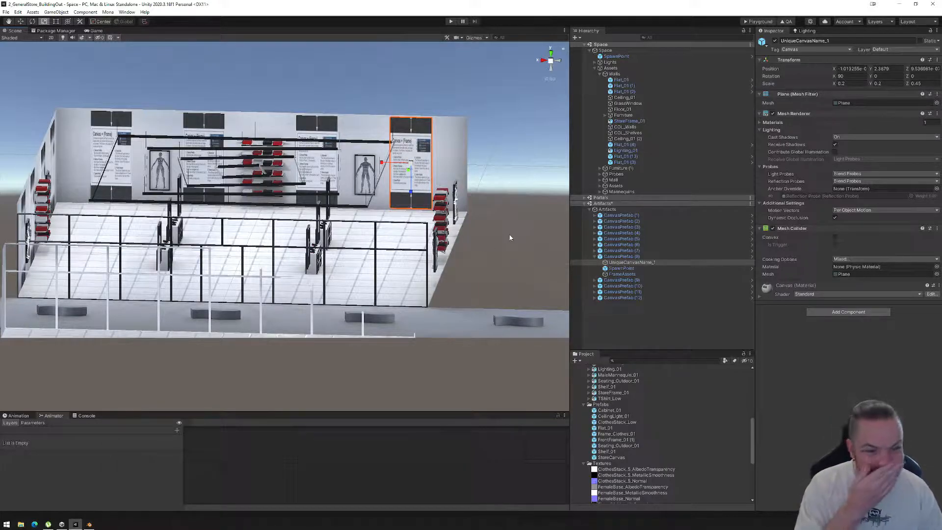
# Switch to Blender and add a cube mesh at the origin of the GeneralStore_01.blend scene.
pyautogui.click(87, 525)
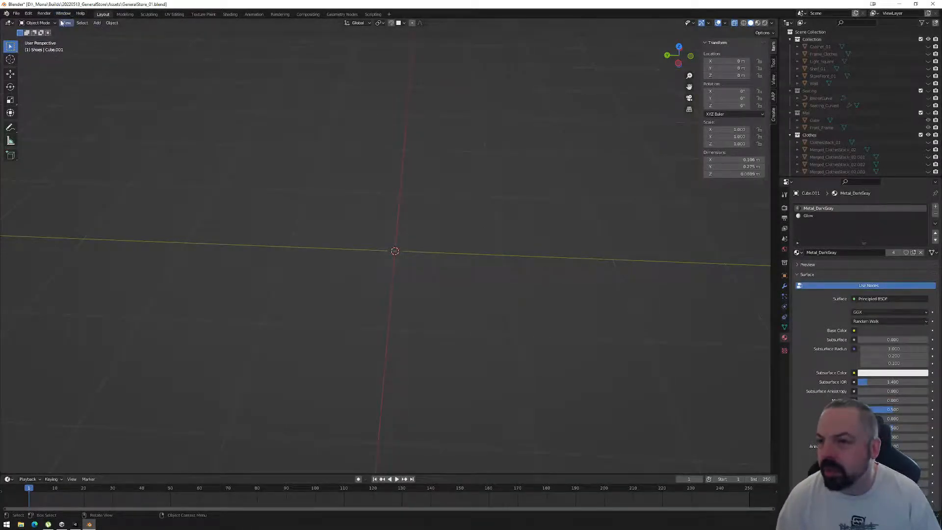
pyautogui.click(98, 23)
pyautogui.moveTo(99, 31)
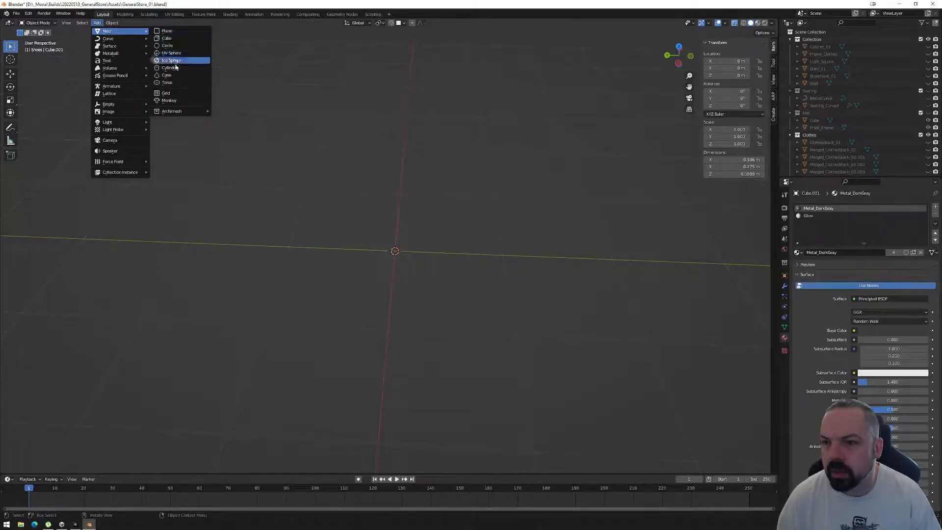
pyautogui.click(177, 38)
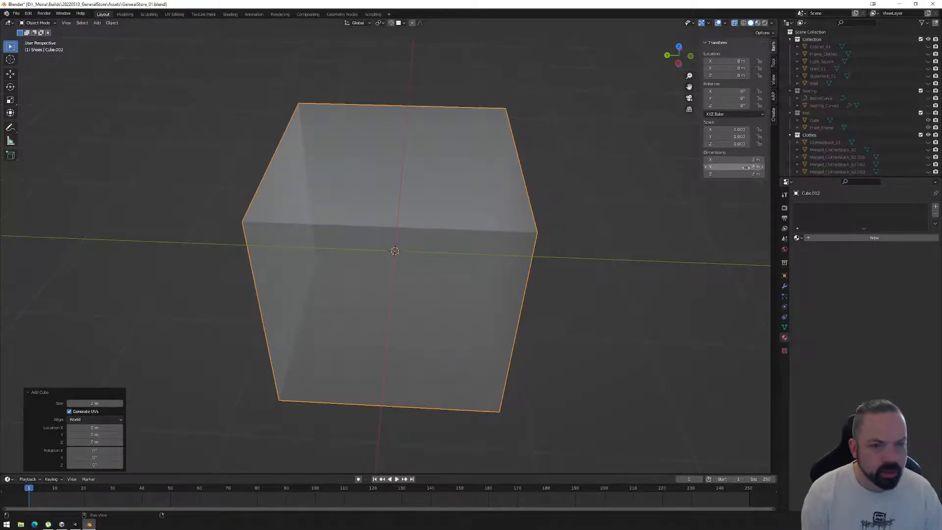
# Set the new cube's dimensions to 0.2 m in X and 0.45 m in Y.
pyautogui.click(756, 160)
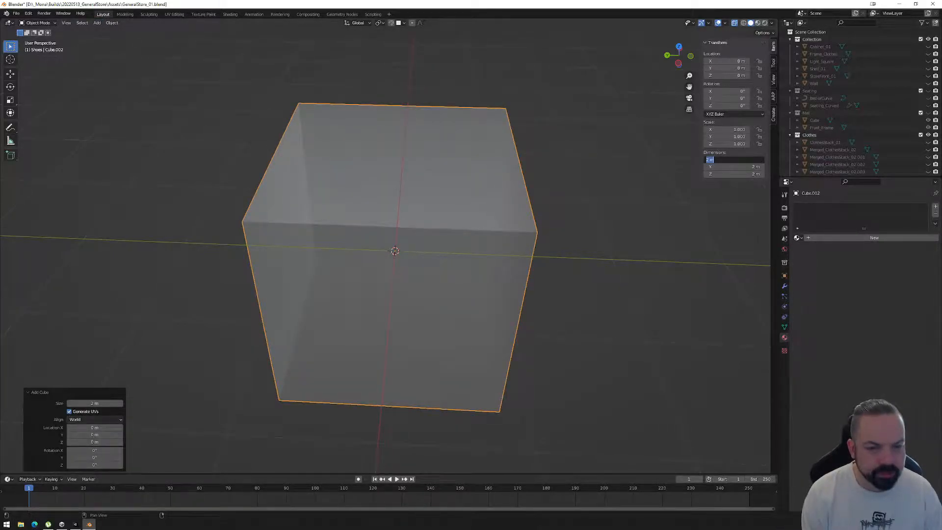
pyautogui.write('2')
pyautogui.press('Return')
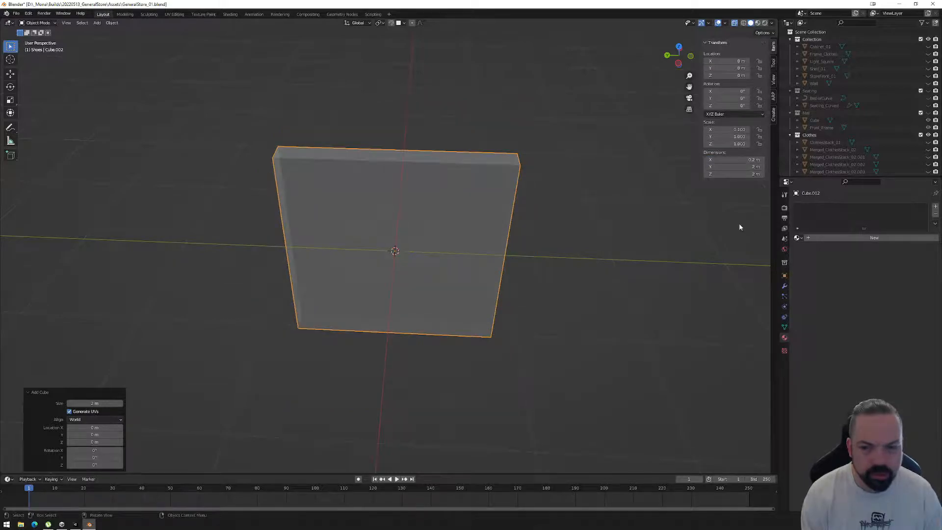
pyautogui.click(753, 167)
pyautogui.press('BackSpace')
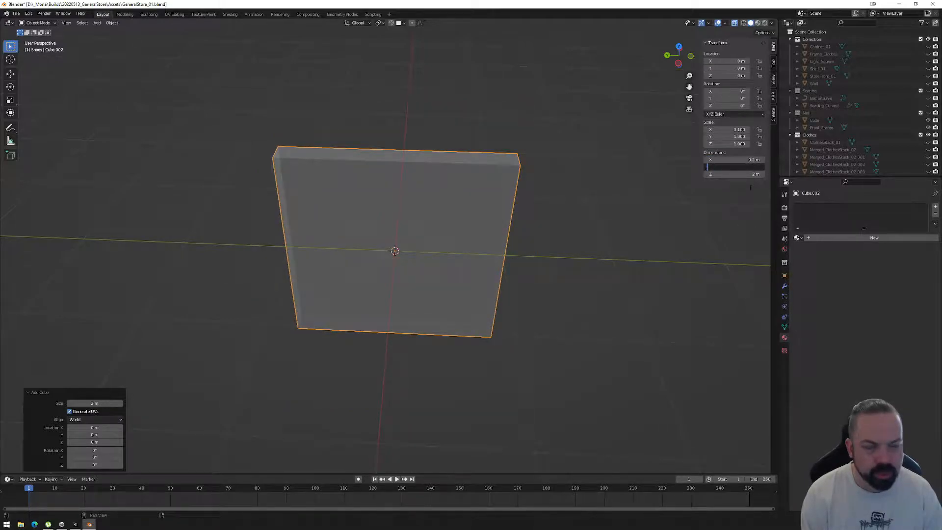
pyautogui.write('.45')
pyautogui.press('Return')
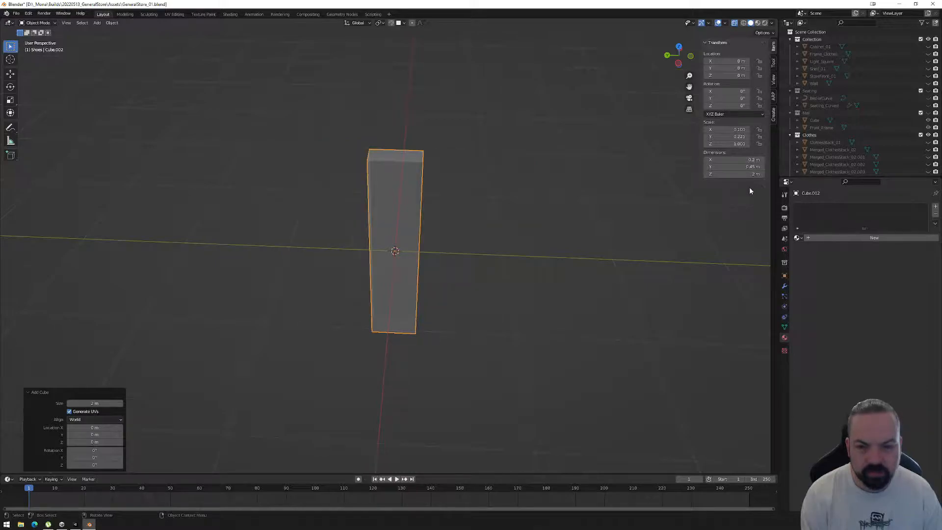
# Set the cube's Z dimension to 0.45 m.
pyautogui.moveTo(456, 297); pyautogui.dragTo(474, 268, button='middle')
pyautogui.click(731, 174)
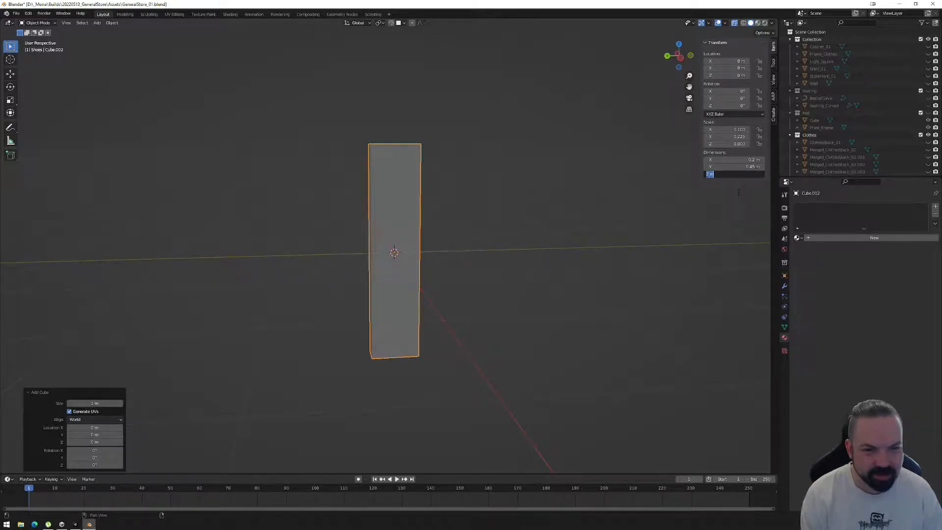
pyautogui.write('.45')
pyautogui.press('Return')
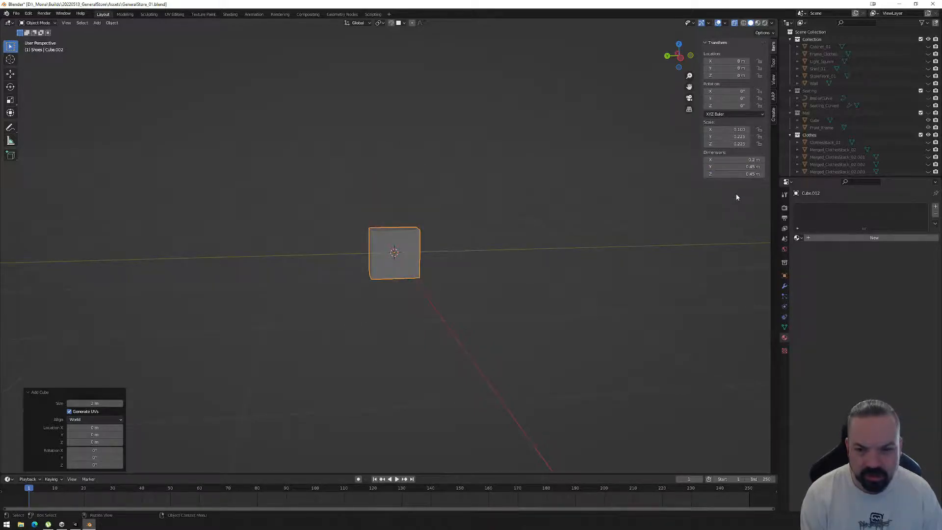
# Try a Z dimension of 0.01 m on the cube and set it back to 0.45 m.
pyautogui.scroll(6, 452, 248)
pyautogui.moveTo(526, 249)
pyautogui.mouseDown(button='middle')
pyautogui.moveTo(584, 260)
pyautogui.moveTo(623, 250)
pyautogui.moveTo(536, 263)
pyautogui.mouseUp(button='middle')
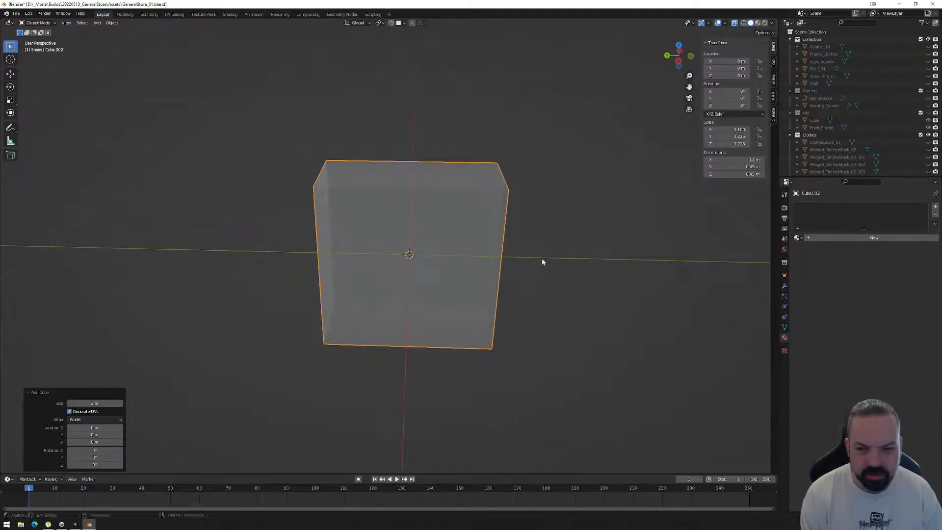
pyautogui.click(733, 173)
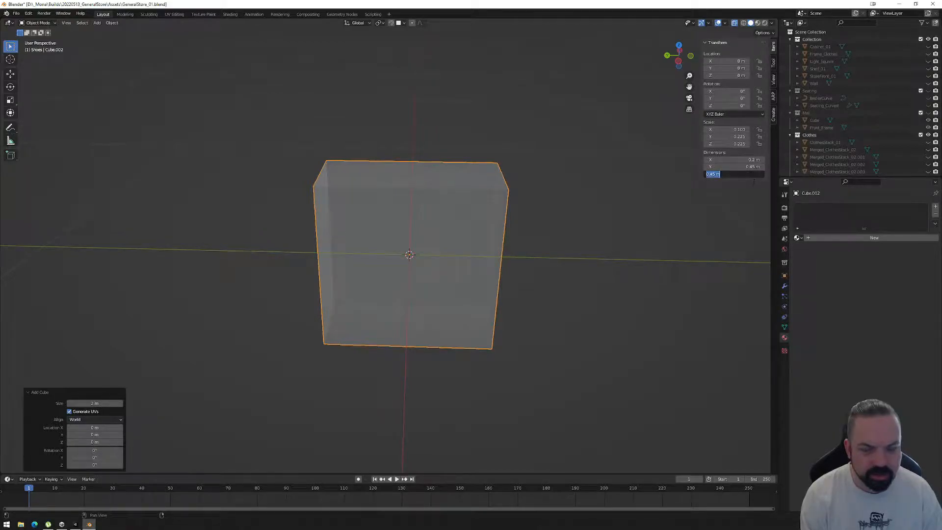
pyautogui.write('01')
pyautogui.press('Return')
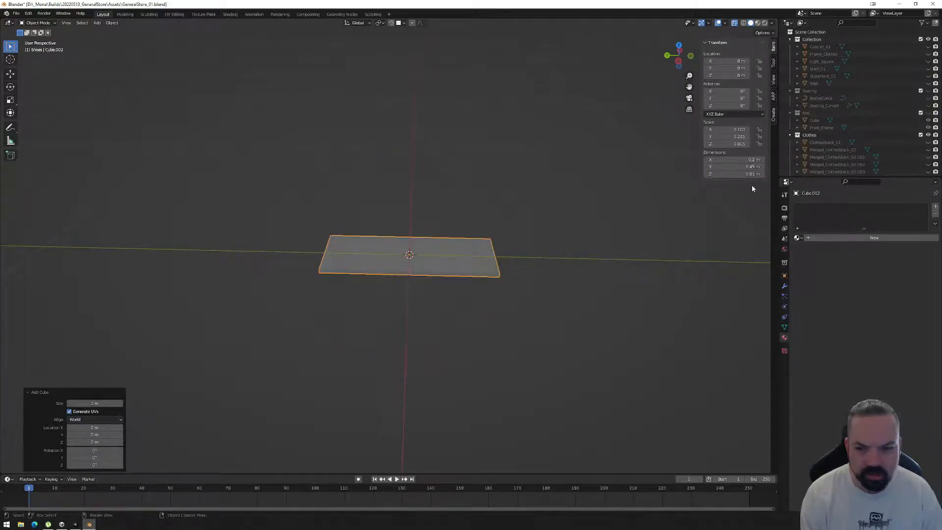
pyautogui.click(736, 173)
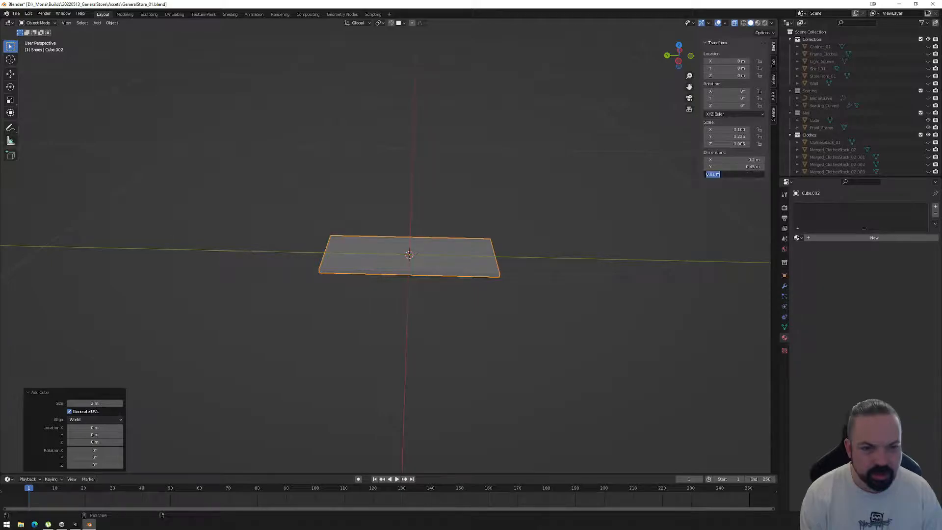
pyautogui.write('0.45')
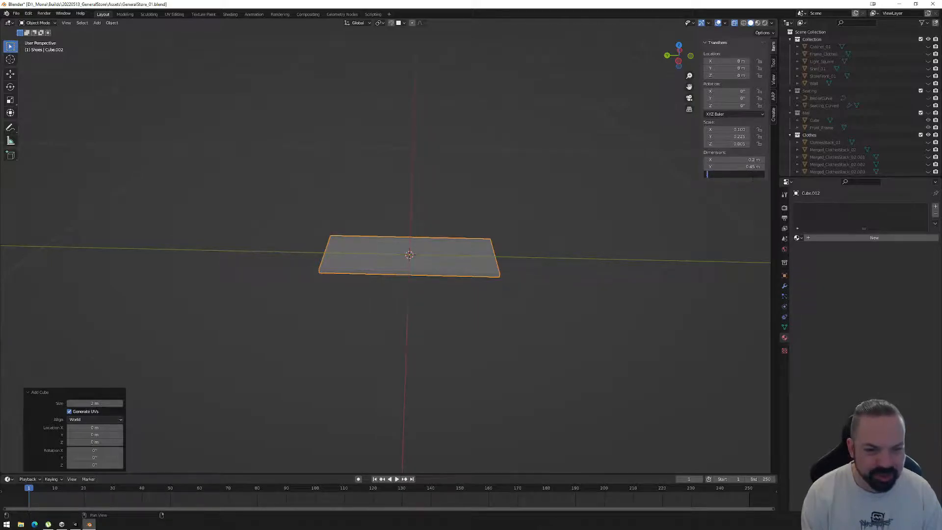
pyautogui.press('Return')
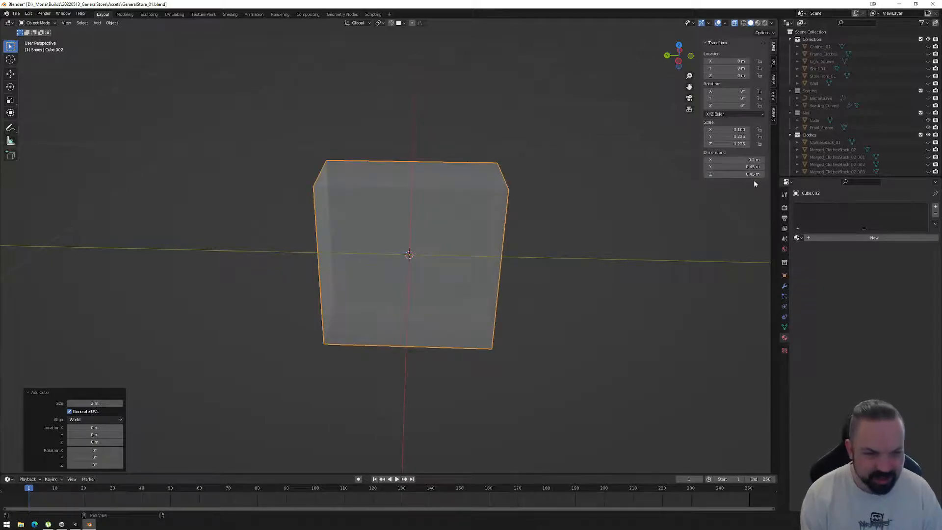
# Set the cube's dimensions to 0.2 m in Y and 0.01 m in X to form a thin upright panel.
pyautogui.click(754, 167)
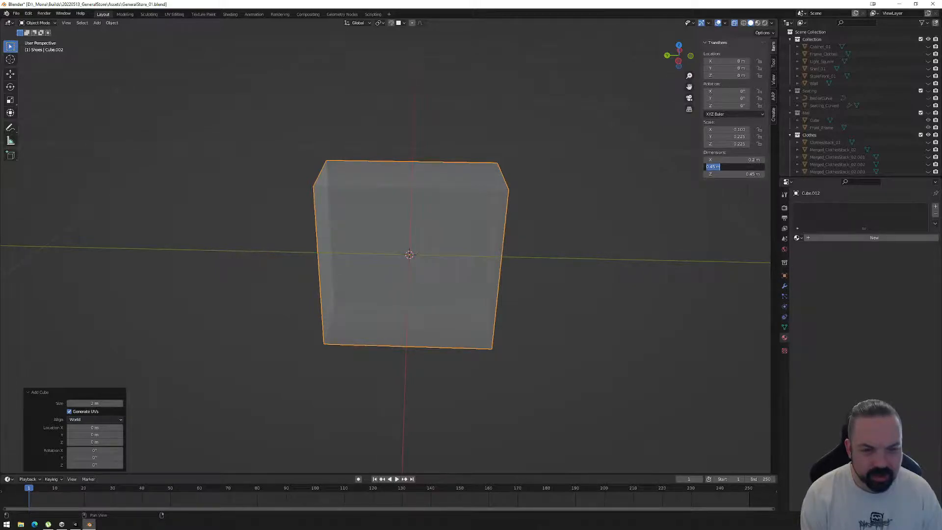
pyautogui.write('0.2')
pyautogui.press('Return')
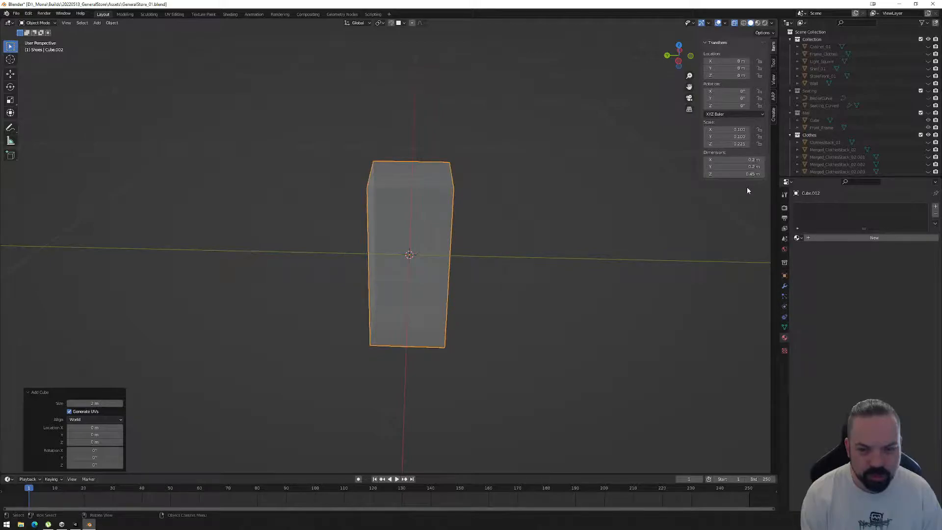
pyautogui.click(746, 160)
pyautogui.press('BackSpace')
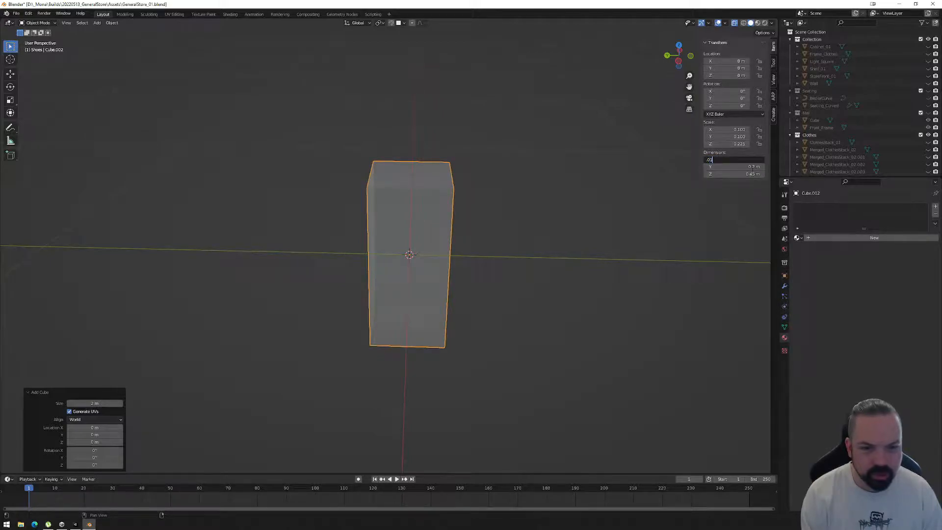
pyautogui.write('.01')
pyautogui.press('Return')
pyautogui.moveTo(414, 229); pyautogui.dragTo(391, 239, button='middle')
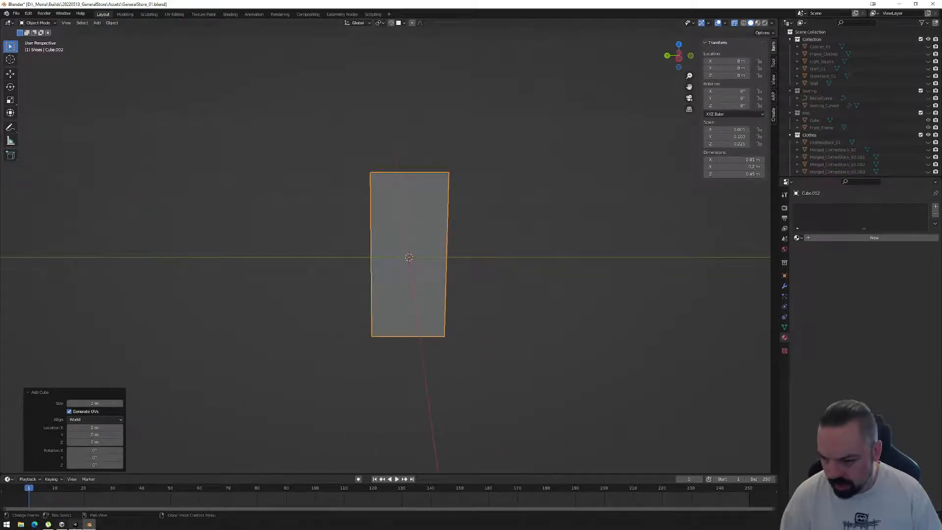
# Check the canvas plane in Unity, return to Blender and set the thin panel's X dimension to 0.005 m.
pyautogui.click(75, 523)
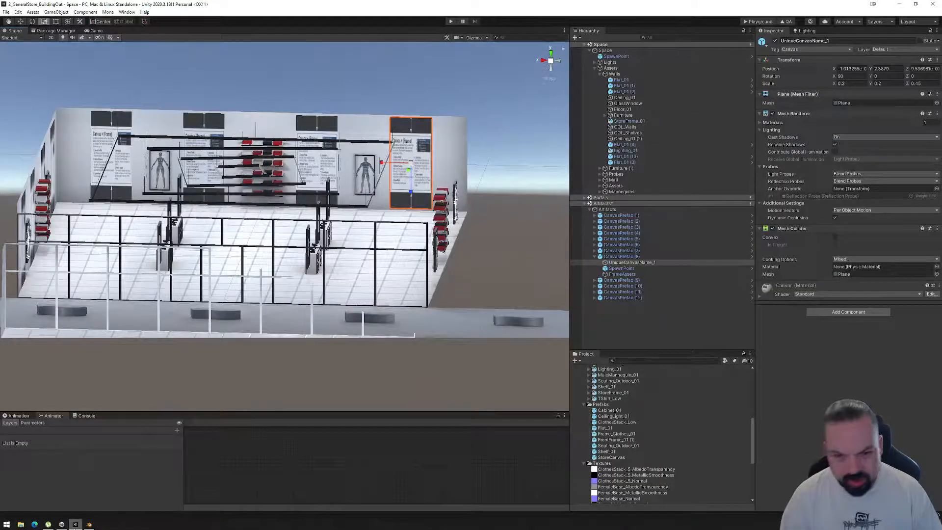
pyautogui.click(89, 524)
pyautogui.moveTo(377, 326); pyautogui.dragTo(432, 314, button='middle')
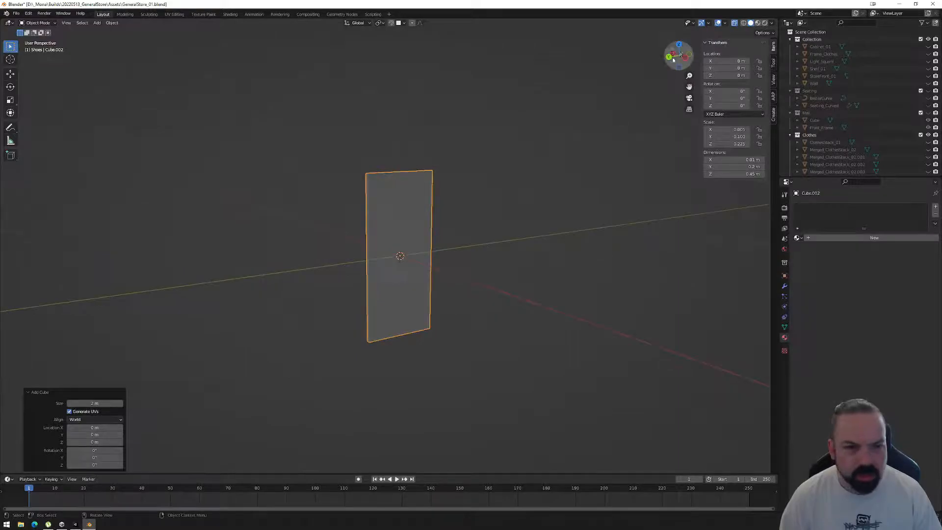
pyautogui.moveTo(411, 276); pyautogui.dragTo(393, 261, button='middle')
pyautogui.scroll(5, 365, 231)
pyautogui.moveTo(364, 229); pyautogui.dragTo(391, 252, button='middle')
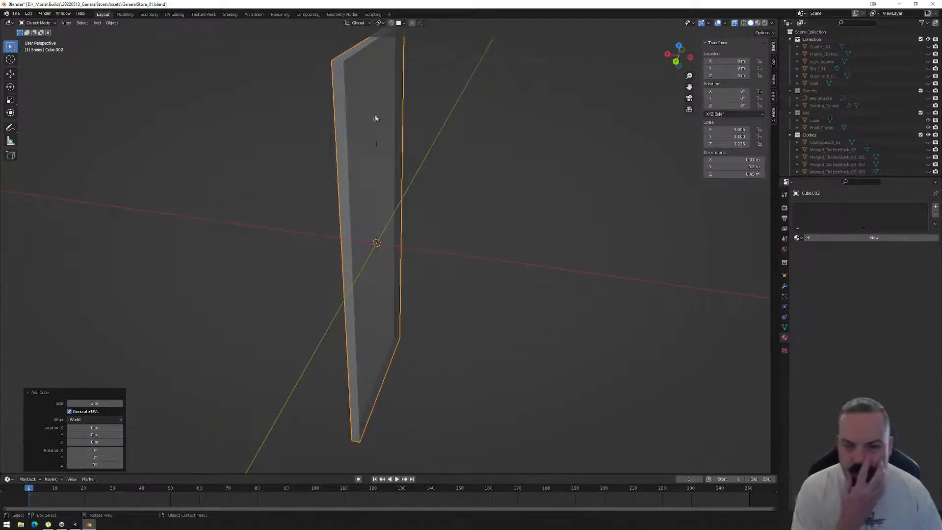
pyautogui.click(733, 159)
pyautogui.press('BackSpace')
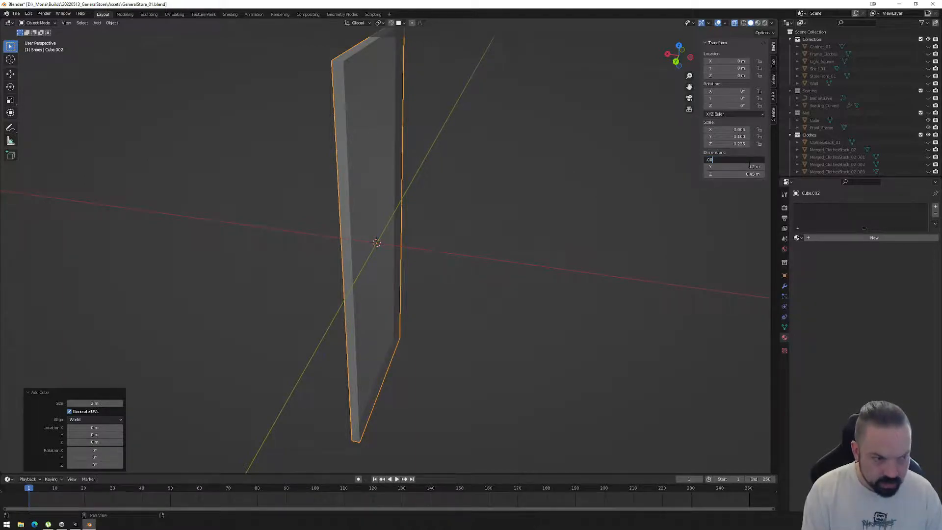
pyautogui.write('.005')
pyautogui.press('Return')
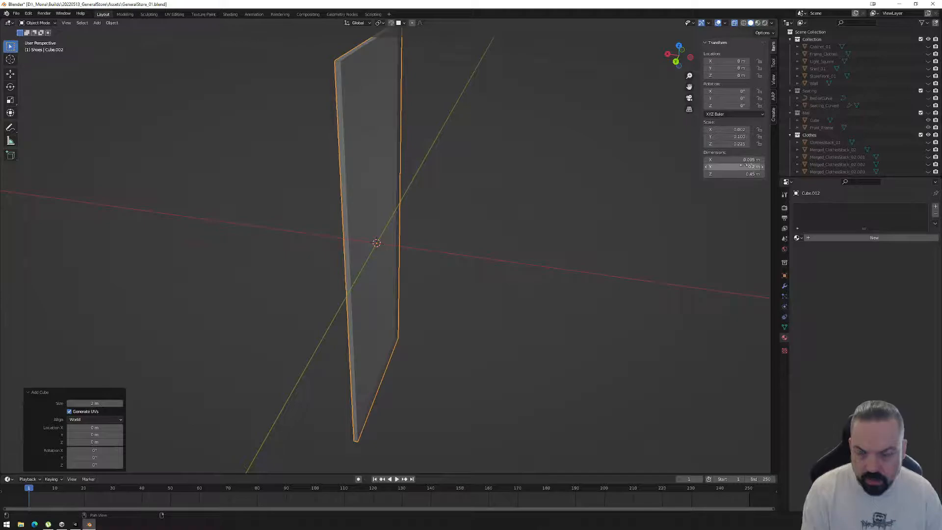
# Try to inset the panel's large front face and undo the attempt.
pyautogui.moveTo(425, 190); pyautogui.dragTo(432, 238, button='middle')
pyautogui.press('Tab')
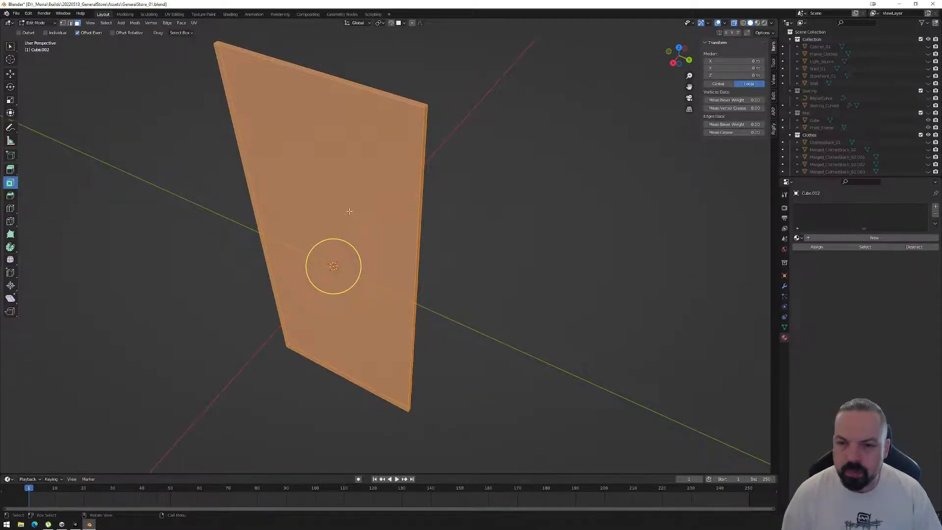
pyautogui.click(332, 264)
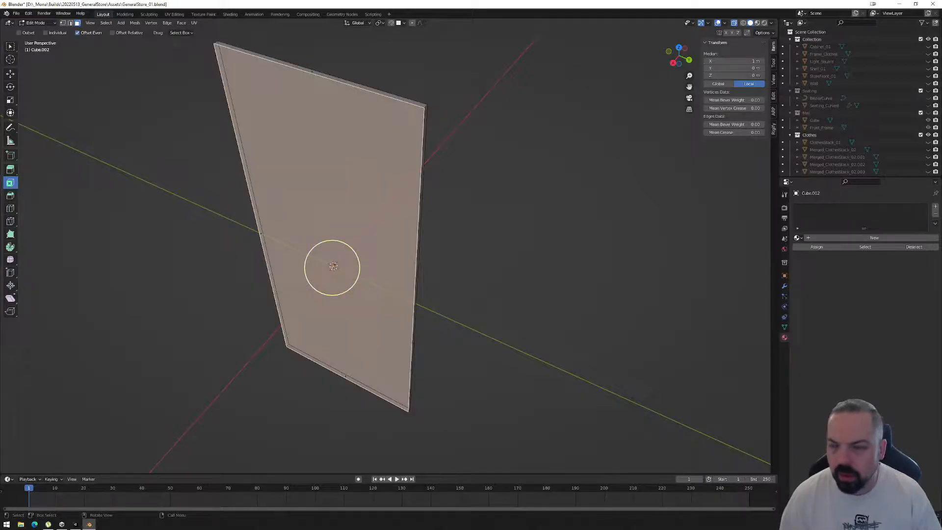
pyautogui.moveTo(353, 290); pyautogui.dragTo(349, 283)
pyautogui.hotkey('ctrl', 'z')
pyautogui.hotkey('ctrl', 'z')
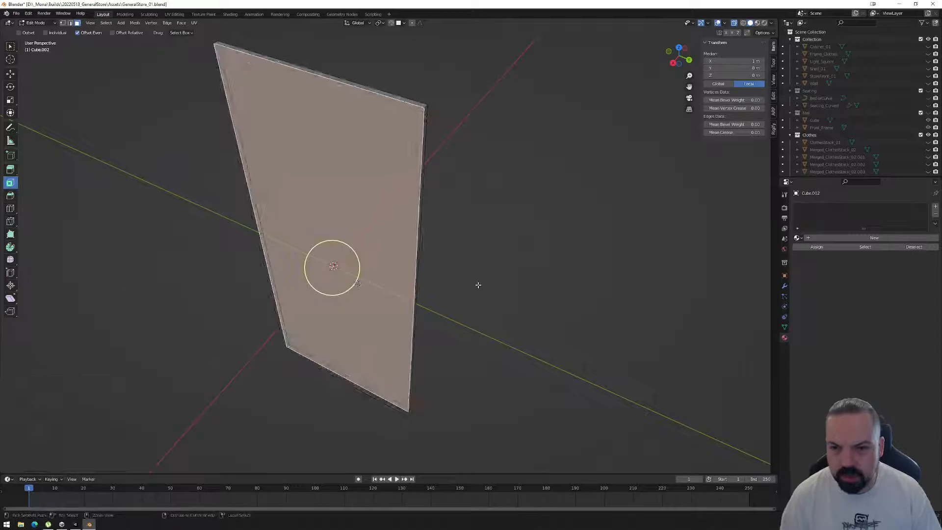
pyautogui.press('Tab')
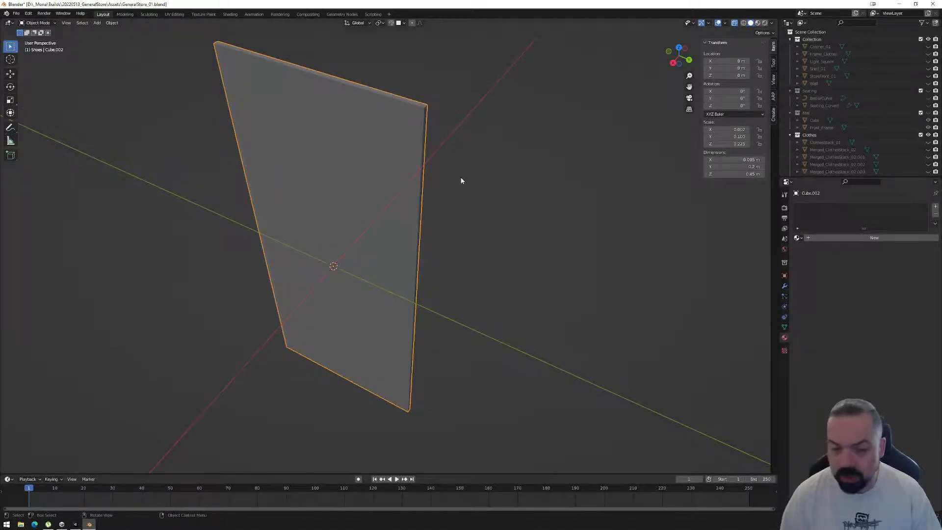
# Try insetting the panel again, first with all faces and then with only the front face selected, and undo the inset.
pyautogui.moveTo(491, 198); pyautogui.dragTo(378, 265, button='middle')
pyautogui.press('Tab')
pyautogui.moveTo(362, 288)
pyautogui.mouseDown()
pyautogui.moveTo(349, 281)
pyautogui.moveTo(369, 284)
pyautogui.mouseUp()
pyautogui.moveTo(404, 293); pyautogui.dragTo(379, 296, button='middle')
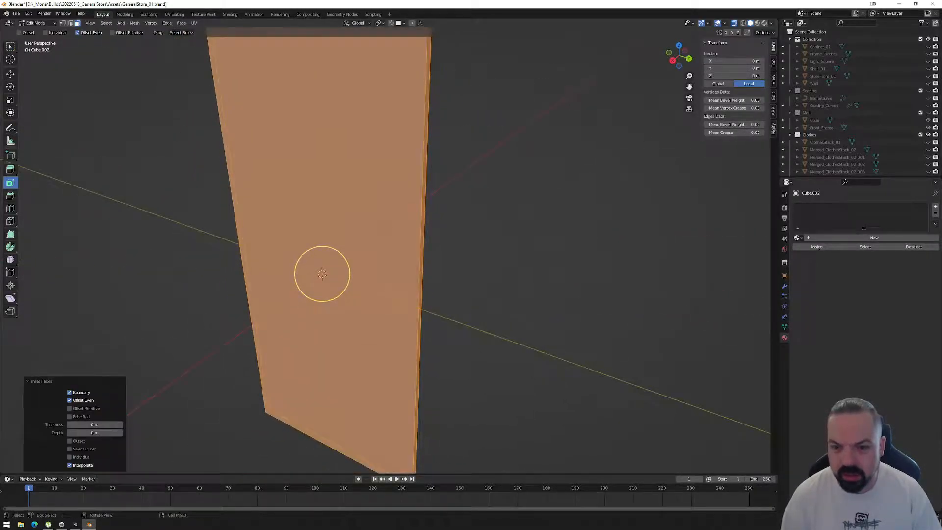
pyautogui.hotkey('alt', 'a')
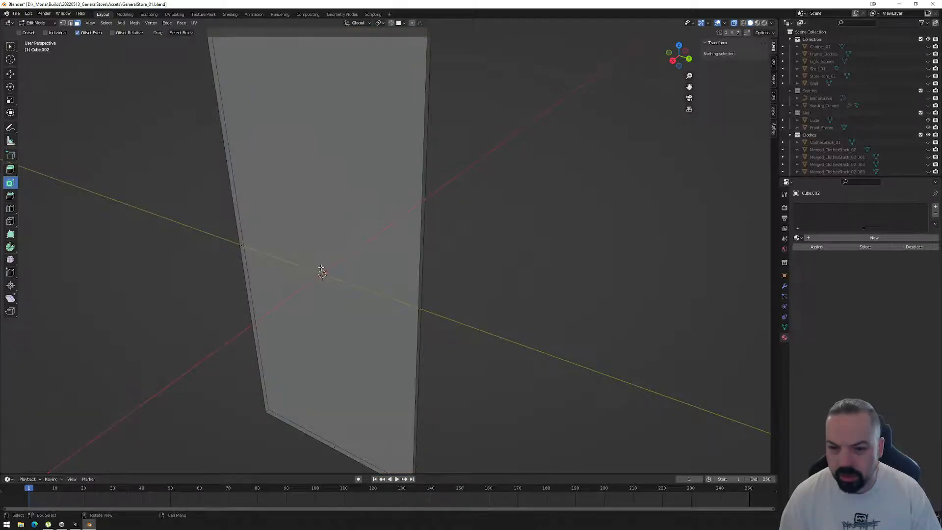
pyautogui.press('a')
pyautogui.moveTo(342, 293); pyautogui.dragTo(327, 275)
pyautogui.scroll(-1, 337, 278)
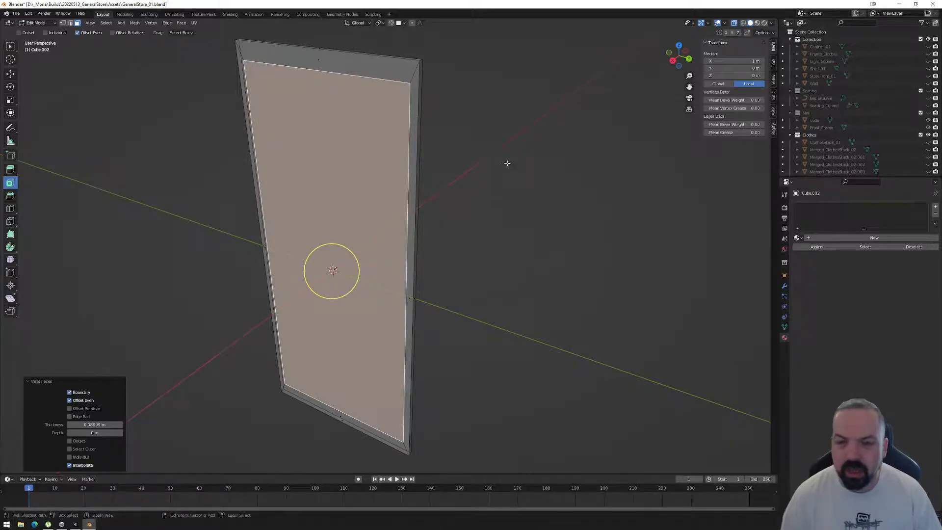
pyautogui.hotkey('ctrl', 'z')
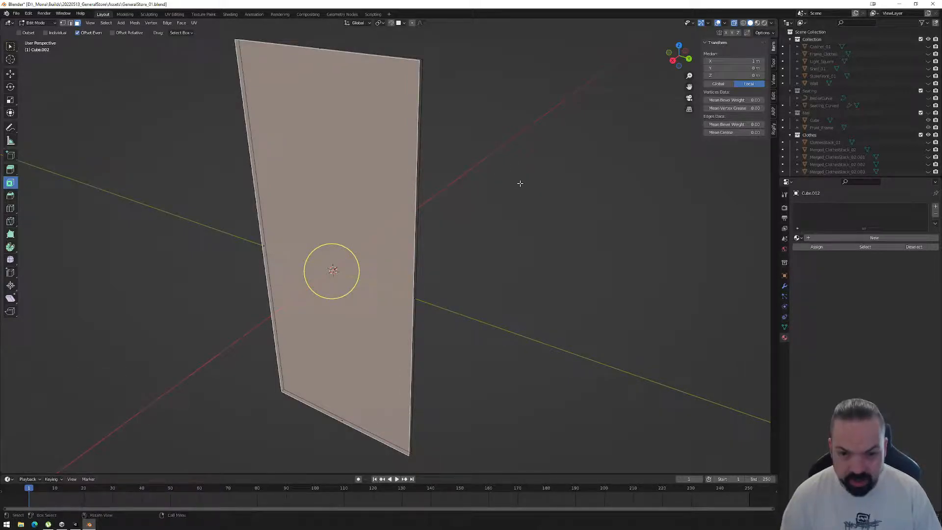
pyautogui.press('Tab')
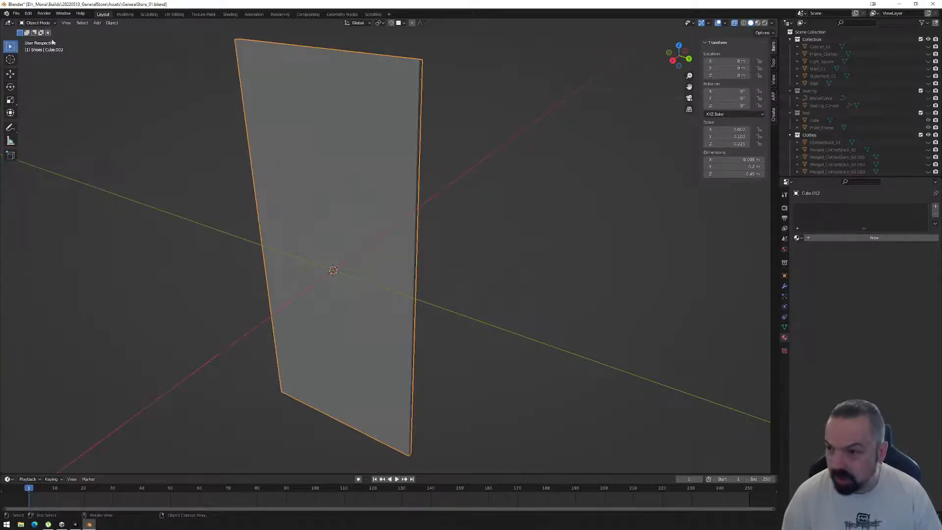
# Try applying all transforms to the panel and return to its front face, undoing the applied transforms.
pyautogui.hotkey('ctrl', 'a')
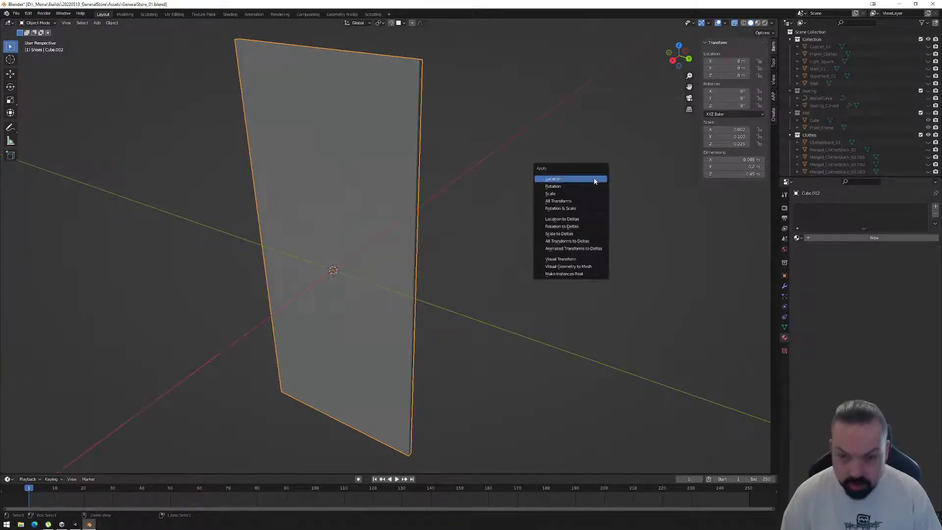
pyautogui.click(587, 202)
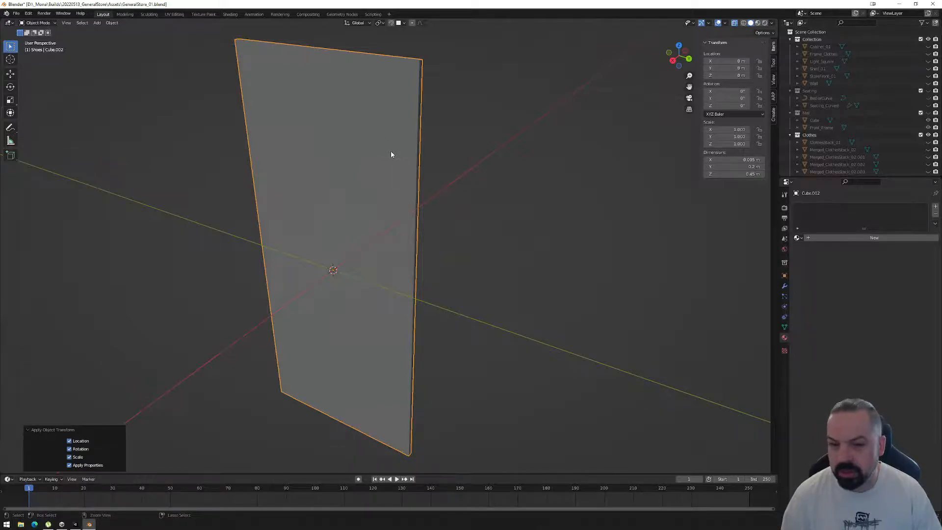
pyautogui.press('Tab')
pyautogui.press('Tab')
pyautogui.press('Tab')
pyautogui.moveTo(360, 270); pyautogui.dragTo(365, 267)
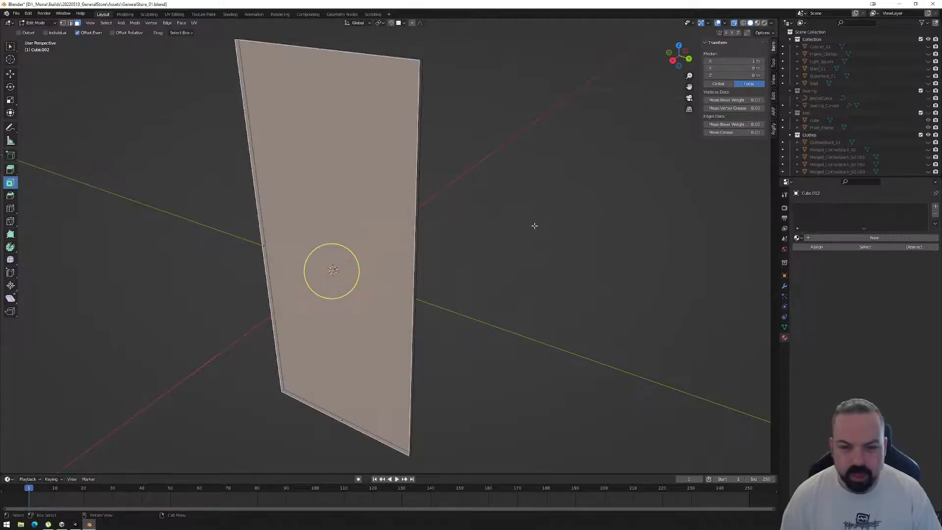
pyautogui.press('Tab')
pyautogui.rightClick(529, 226)
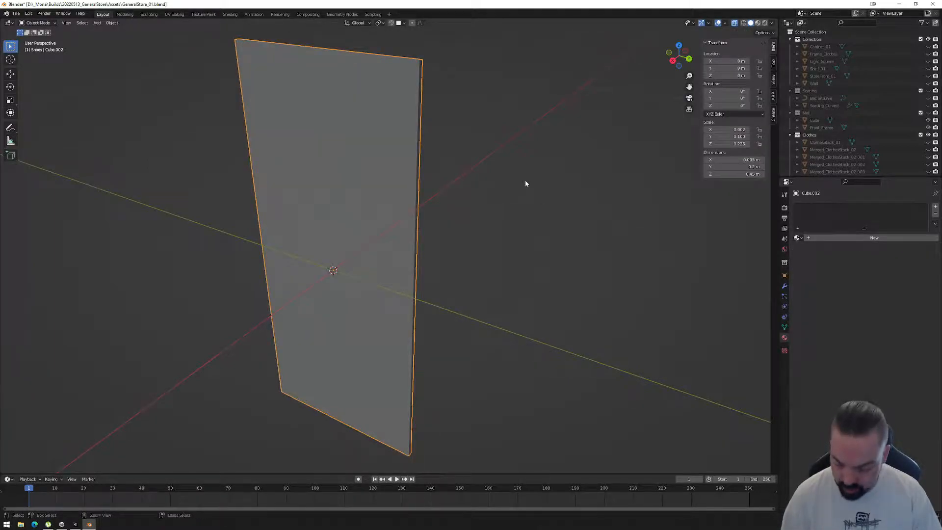
# Apply the panel's scale and inset its large front face by about 0.0085 m to form an even border.
pyautogui.hotkey('ctrl', 'a')
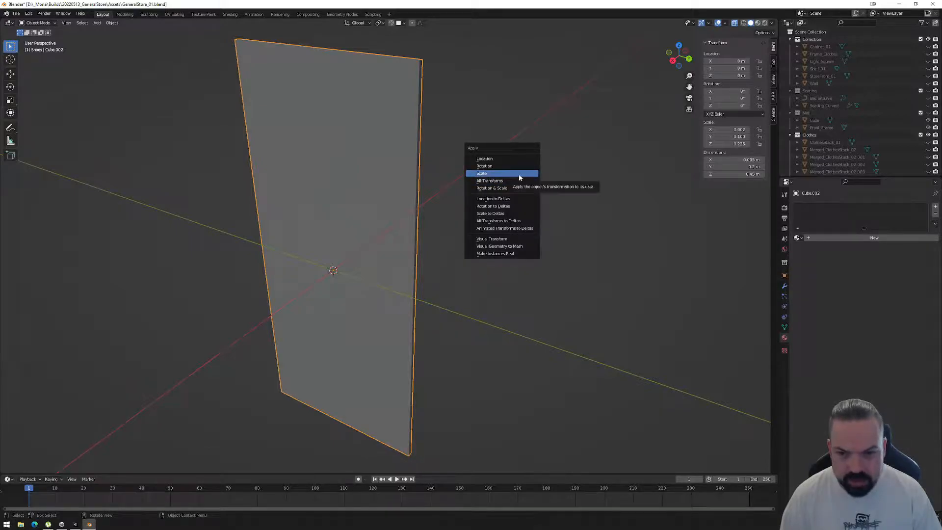
pyautogui.click(520, 173)
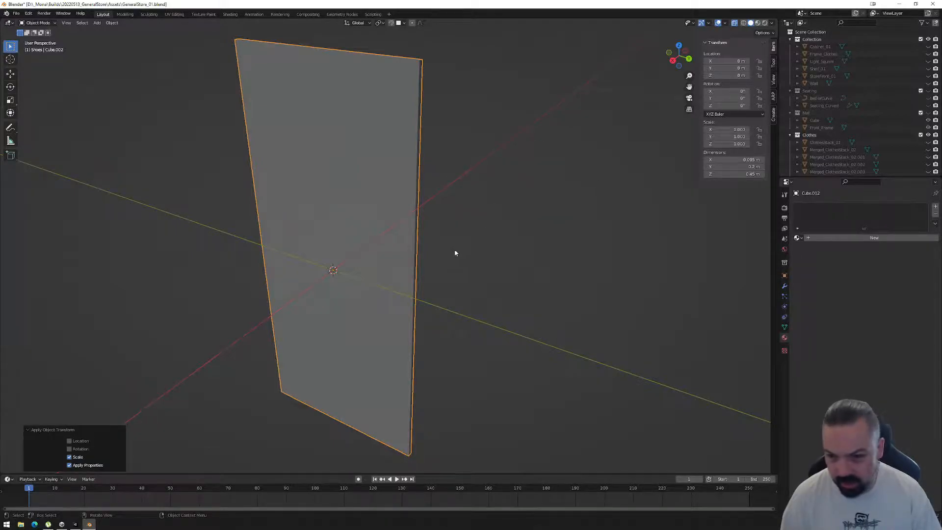
pyautogui.press('Tab')
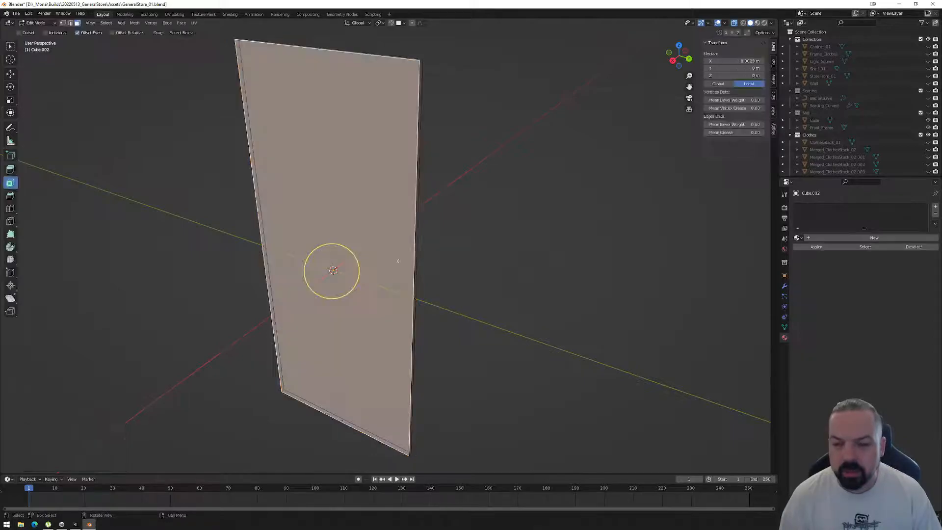
pyautogui.moveTo(355, 285); pyautogui.dragTo(349, 281)
# Extrude the inset front face outward by about 0.009 m and move it back about 0.003 m along X.
pyautogui.press('e')
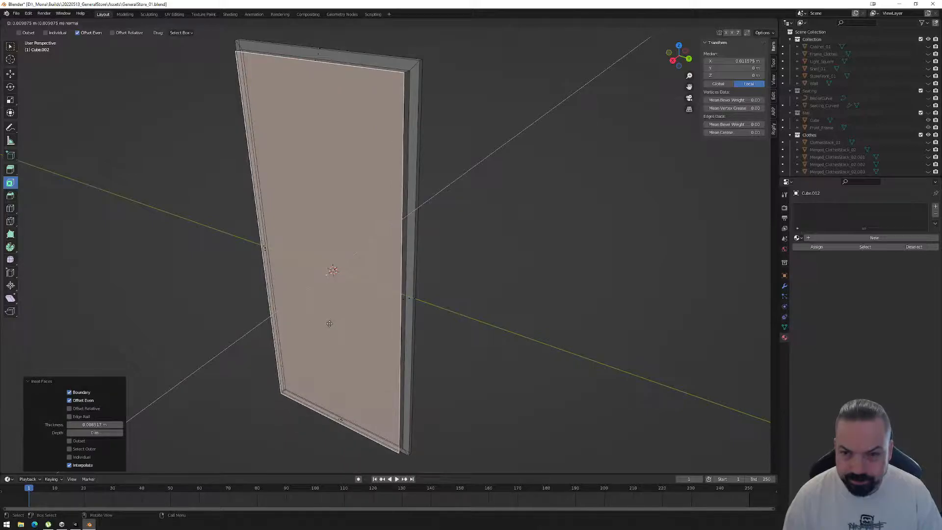
pyautogui.click(330, 323)
pyautogui.moveTo(330, 323); pyautogui.dragTo(387, 317, button='middle')
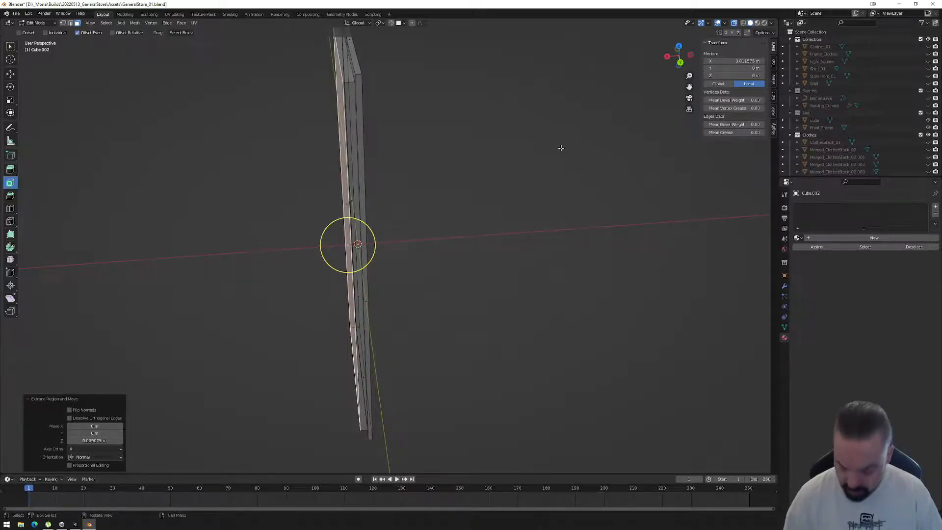
pyautogui.press('g')
pyautogui.press('x')
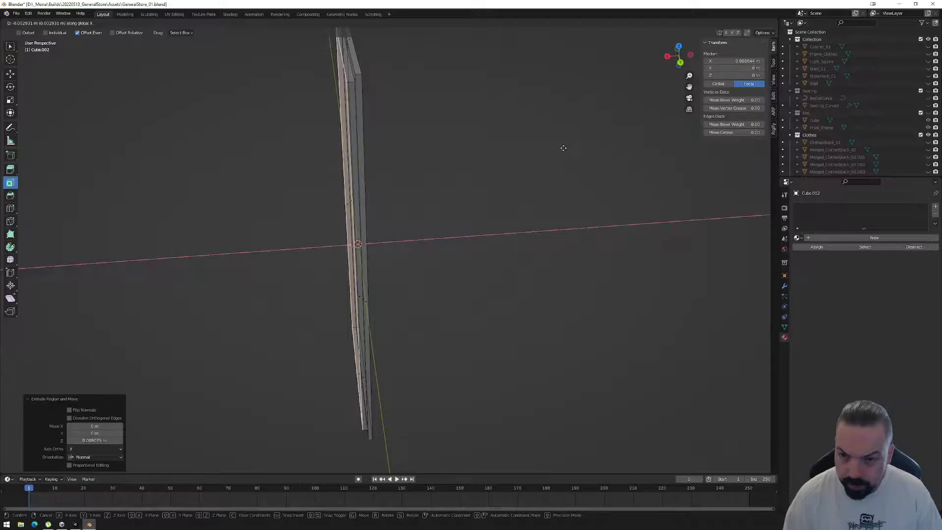
pyautogui.click(563, 148)
pyautogui.moveTo(429, 197); pyautogui.dragTo(461, 192, button='middle')
pyautogui.scroll(-1, 459, 168)
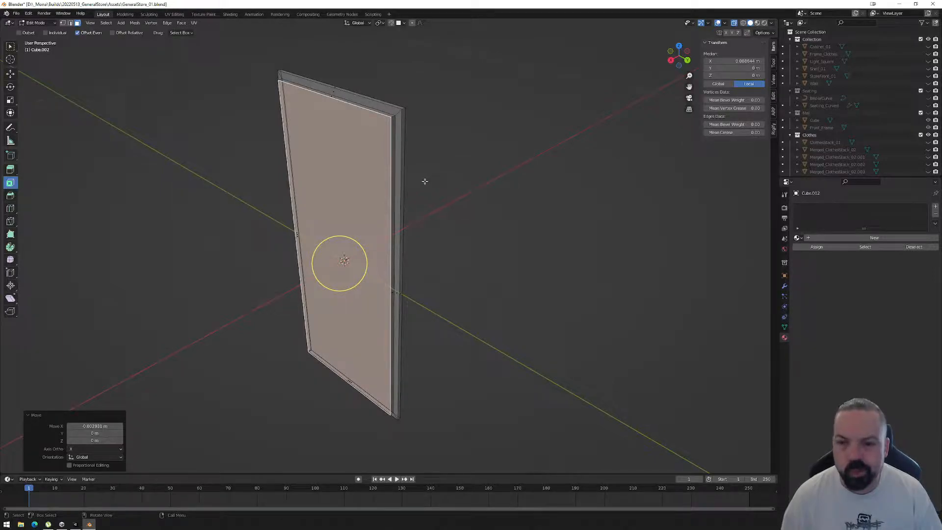
pyautogui.moveTo(421, 179); pyautogui.dragTo(410, 190, button='middle')
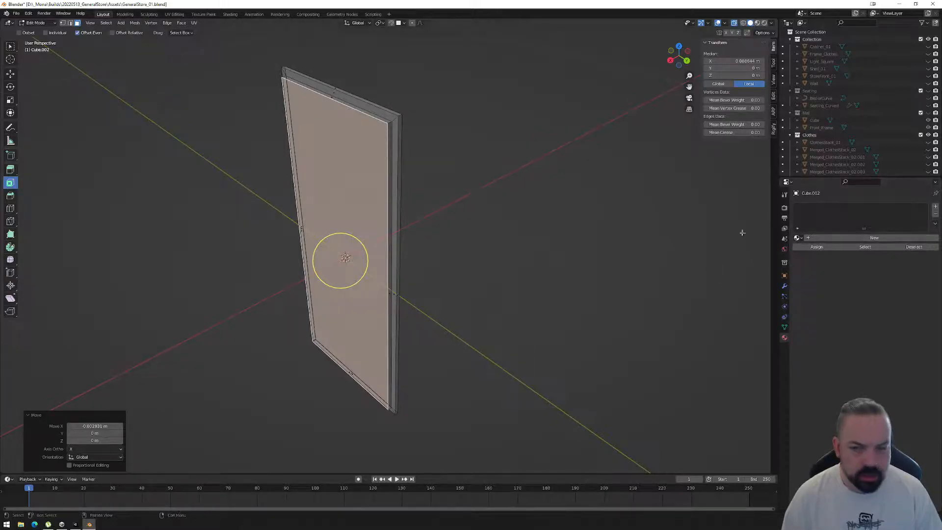
# Add two material slots to the panel, using the existing Plastic_White material in the first and Glow in the second.
pyautogui.click(448, 189)
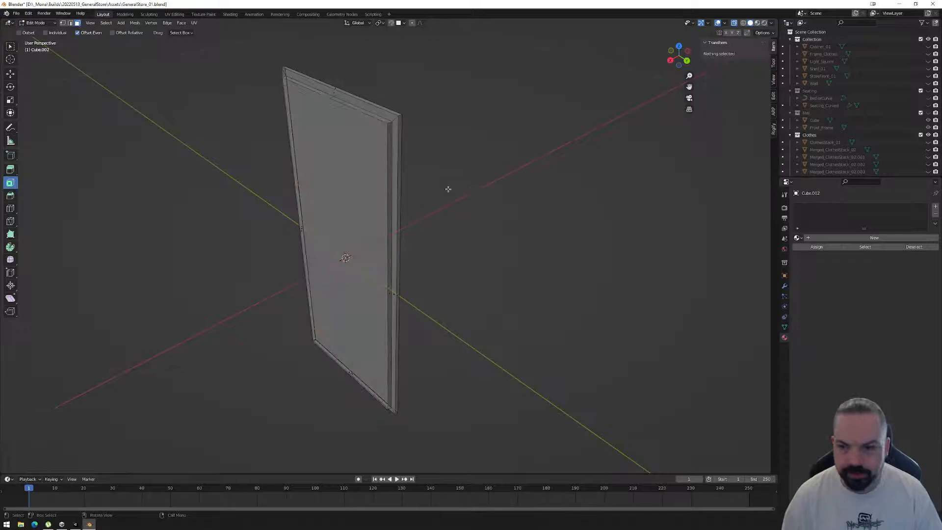
pyautogui.click(935, 207)
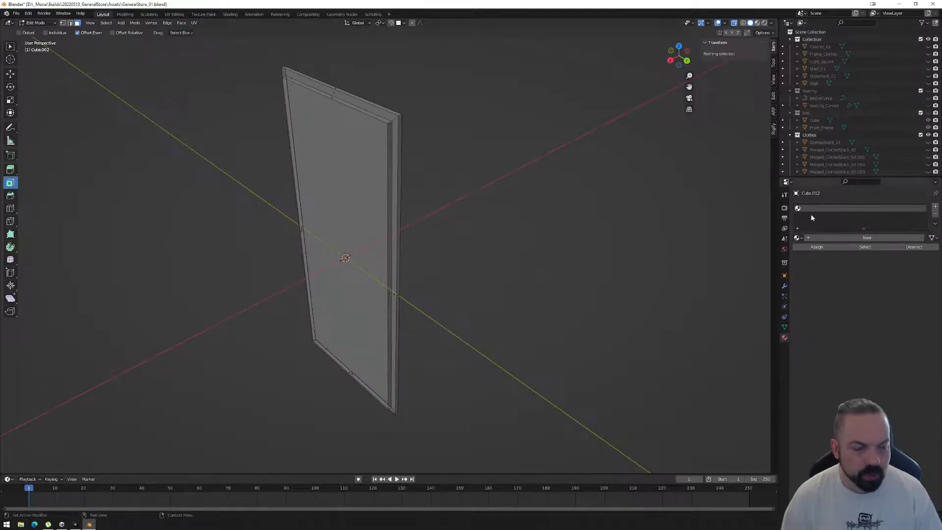
pyautogui.click(798, 237)
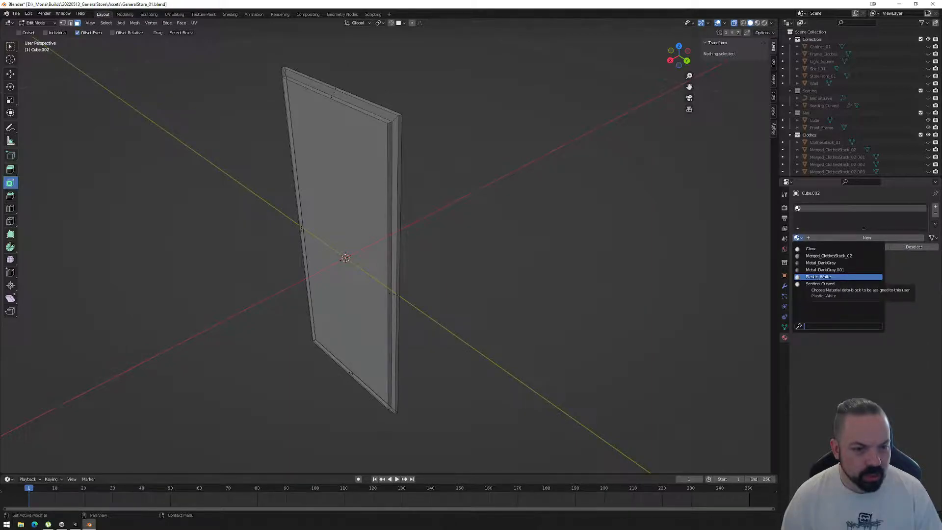
pyautogui.click(818, 276)
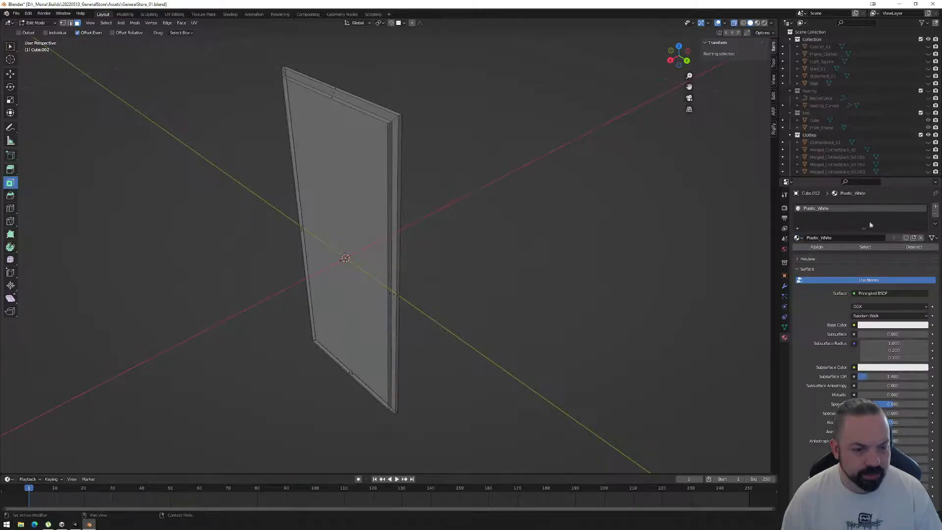
pyautogui.click(935, 207)
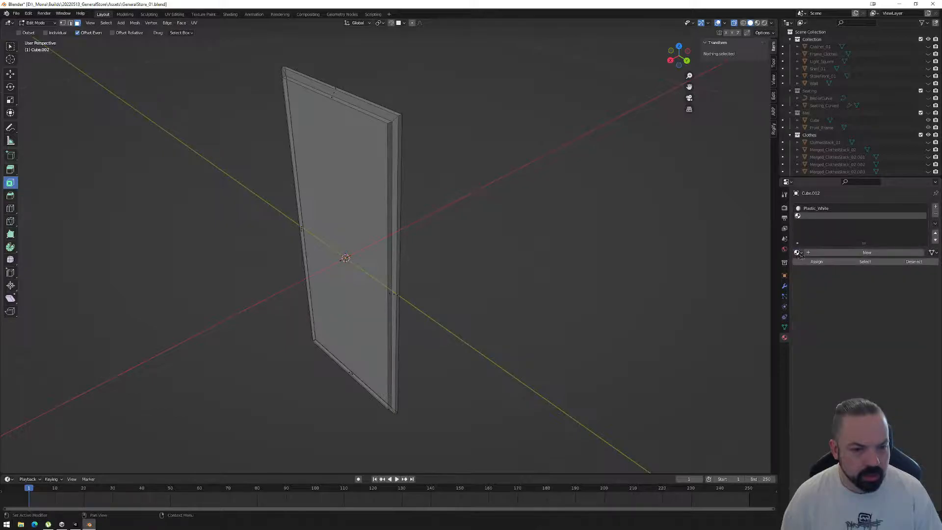
pyautogui.click(798, 253)
pyautogui.click(815, 264)
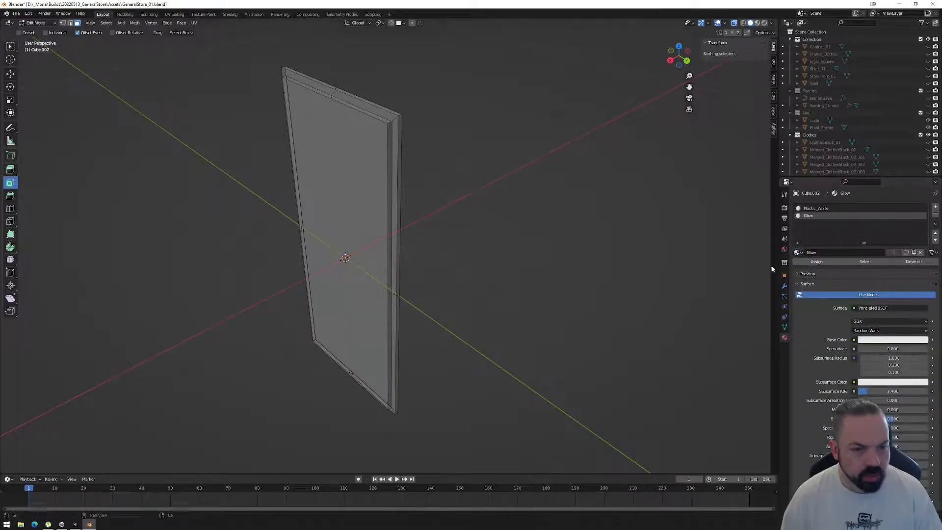
# Select the four narrow side faces that run around the panel's raised front.
pyautogui.press('Tab')
pyautogui.press('Tab')
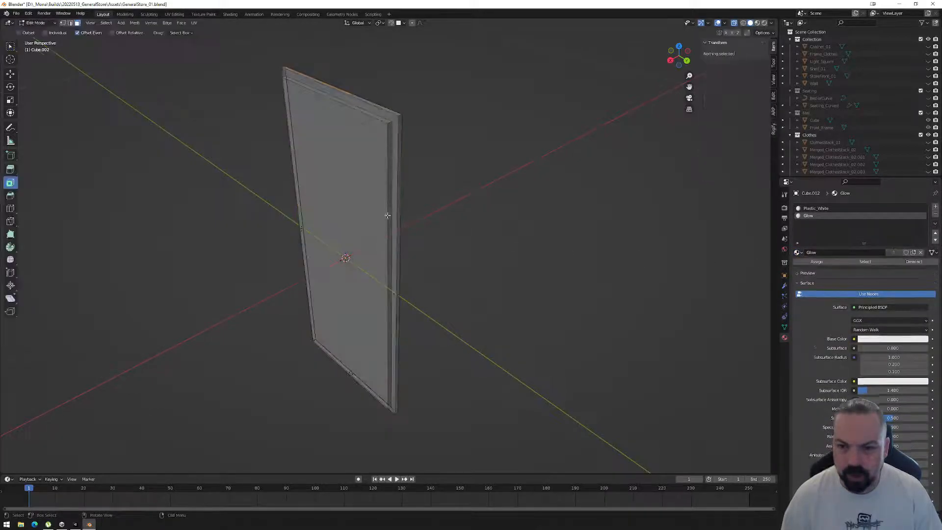
pyautogui.press('c')
pyautogui.click(389, 291)
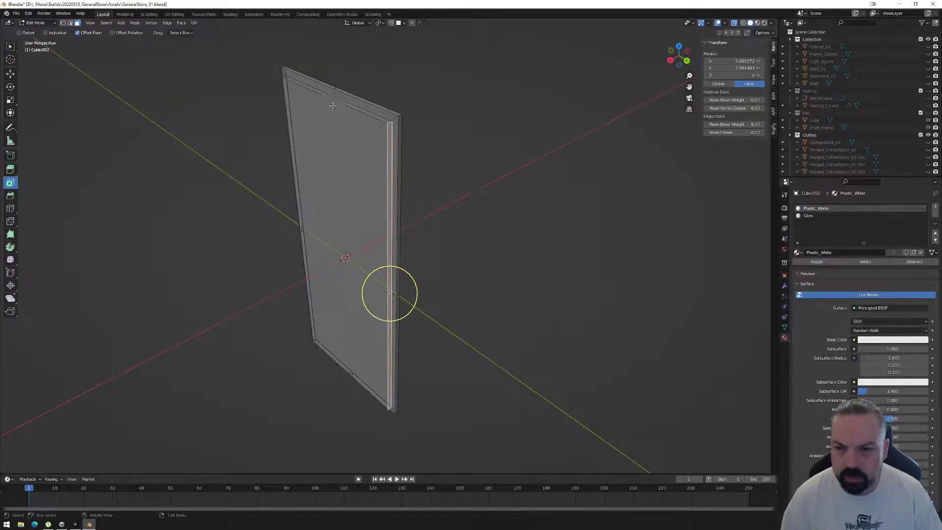
pyautogui.keyDown('ctrl'); pyautogui.click(330, 97); pyautogui.keyUp('ctrl')
pyautogui.moveTo(262, 193); pyautogui.dragTo(367, 165, button='middle')
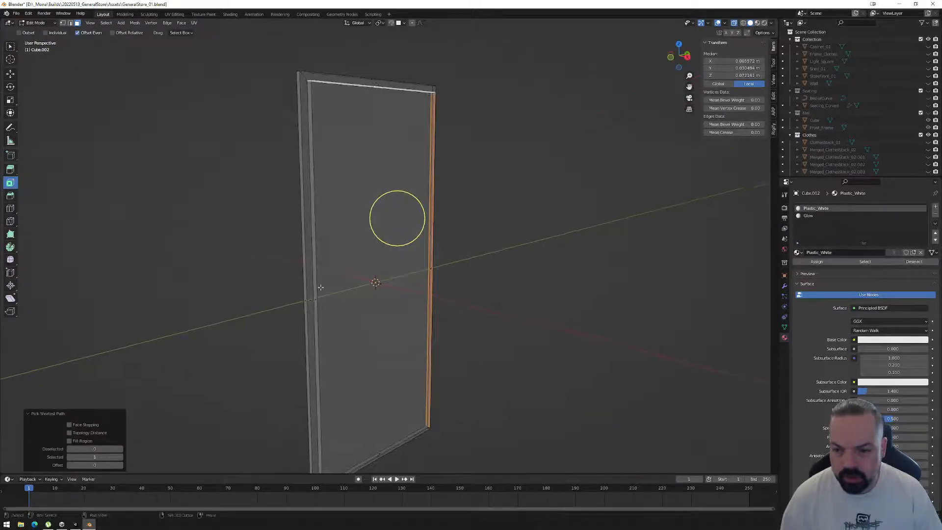
pyautogui.keyDown('shift'); pyautogui.click(317, 302); pyautogui.keyUp('shift')
pyautogui.moveTo(387, 357); pyautogui.dragTo(406, 326, button='middle')
pyautogui.keyDown('shift'); pyautogui.click(387, 351); pyautogui.keyUp('shift')
pyautogui.moveTo(436, 213); pyautogui.dragTo(648, 255, button='middle')
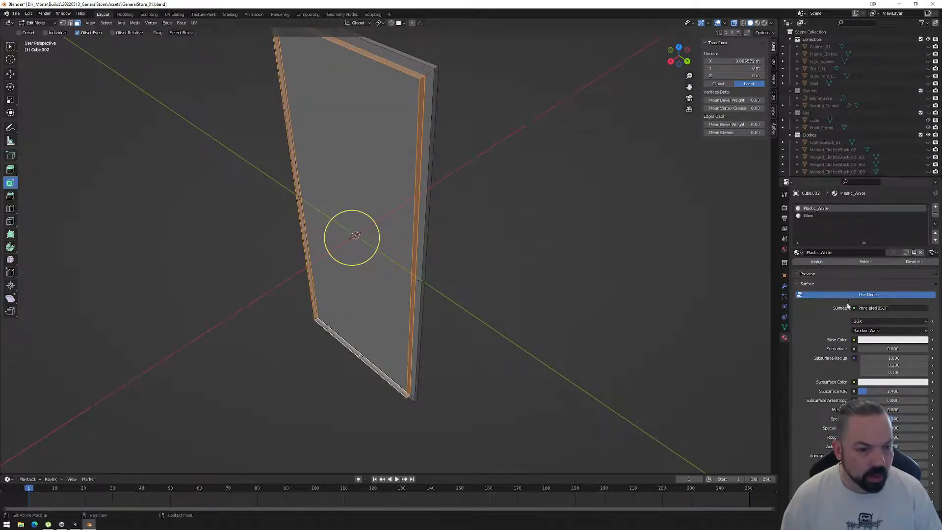
# Replace the Plastic_White material in the first slot with Metal_DarkGray and show the viewport in material preview shading.
pyautogui.click(802, 252)
pyautogui.click(824, 277)
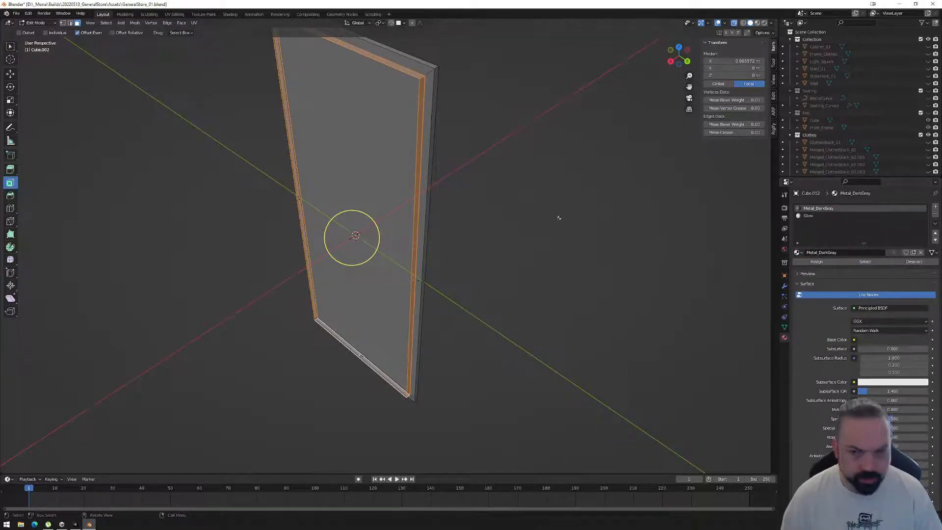
pyautogui.press('Tab')
pyautogui.click(757, 23)
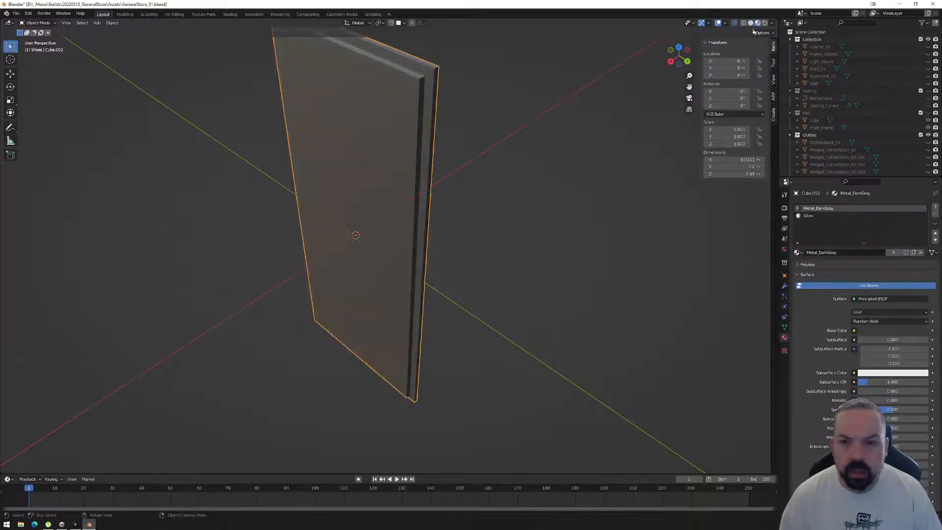
# Assign the Glow material to the selected side faces around the raised front.
pyautogui.moveTo(507, 163); pyautogui.dragTo(509, 166, button='middle')
pyautogui.press('Tab')
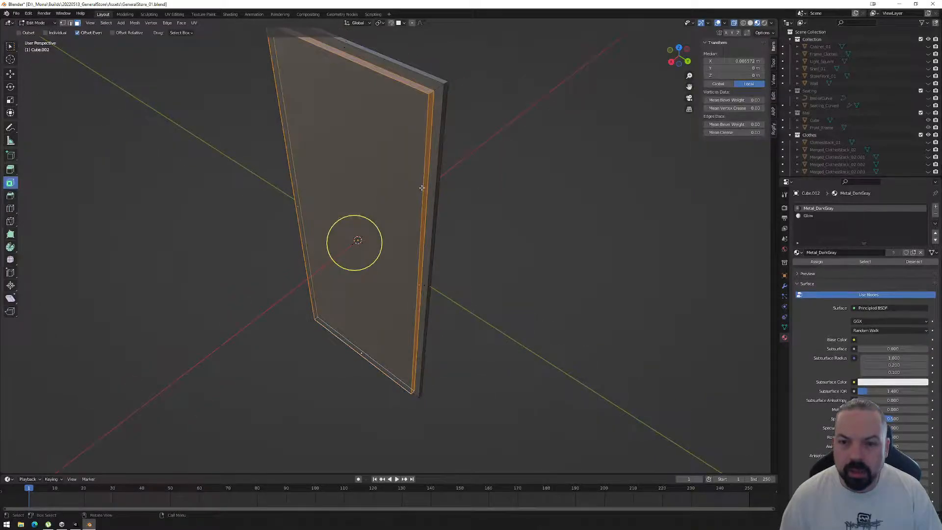
pyautogui.click(810, 216)
pyautogui.click(816, 263)
pyautogui.press('Tab')
pyautogui.moveTo(479, 234); pyautogui.dragTo(385, 256, button='middle')
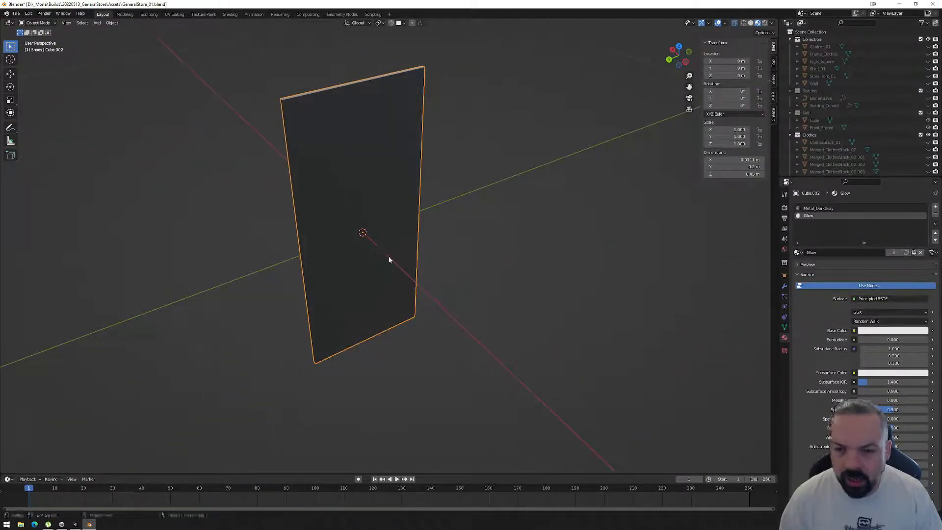
# Delete the panel's large back face.
pyautogui.moveTo(347, 227); pyautogui.dragTo(275, 303, button='middle')
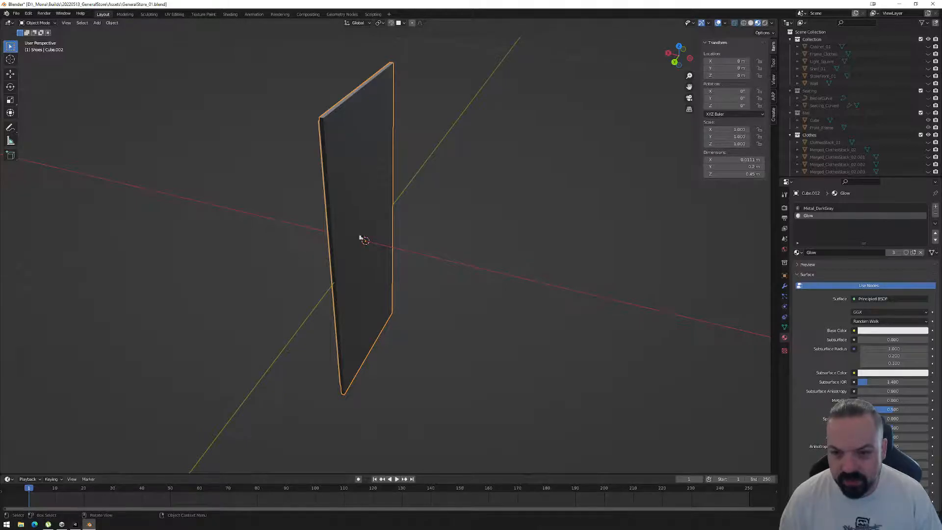
pyautogui.moveTo(366, 227); pyautogui.dragTo(376, 201, button='middle')
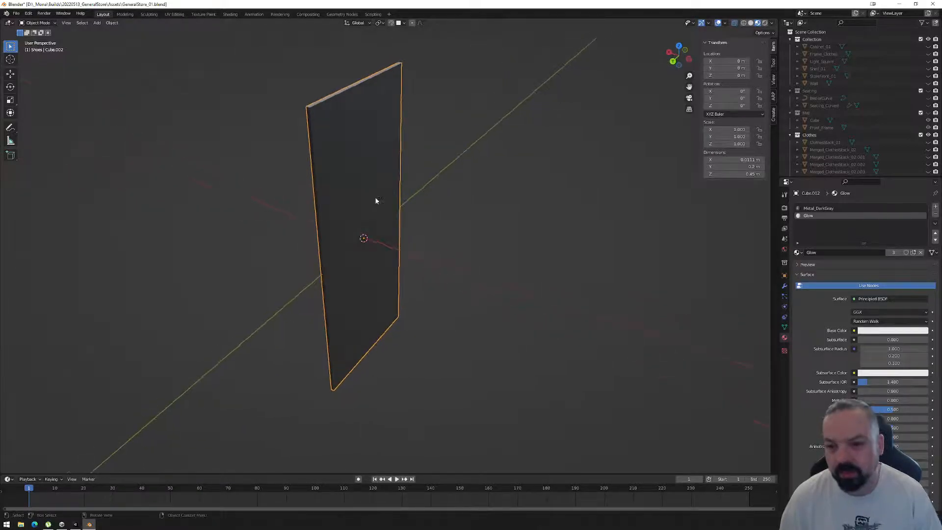
pyautogui.press('Tab')
pyautogui.click(364, 238)
pyautogui.moveTo(400, 229); pyautogui.dragTo(446, 209, button='middle')
pyautogui.press('x')
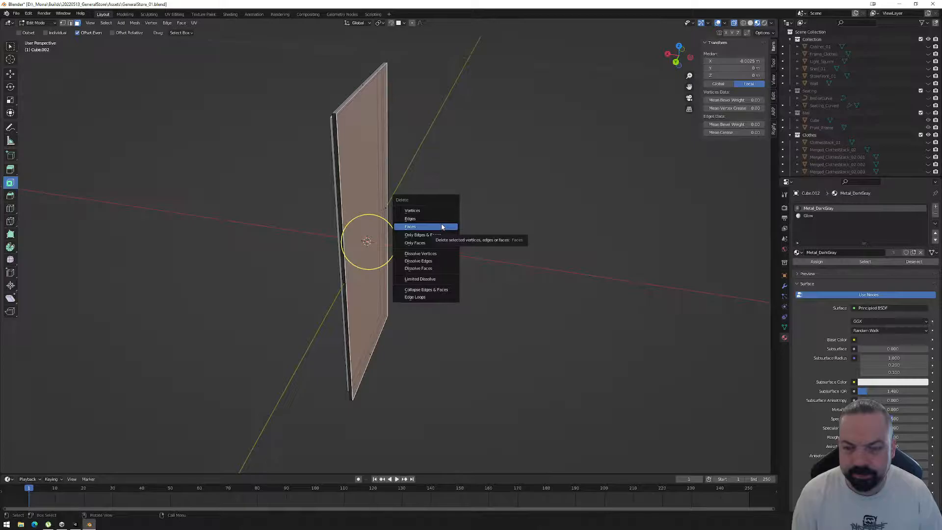
pyautogui.click(441, 226)
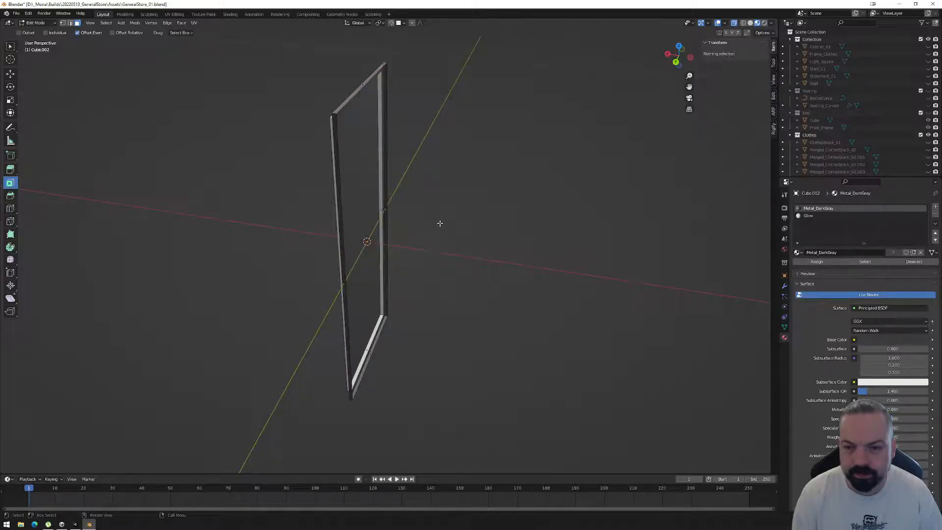
pyautogui.moveTo(434, 219); pyautogui.dragTo(436, 185, button='middle')
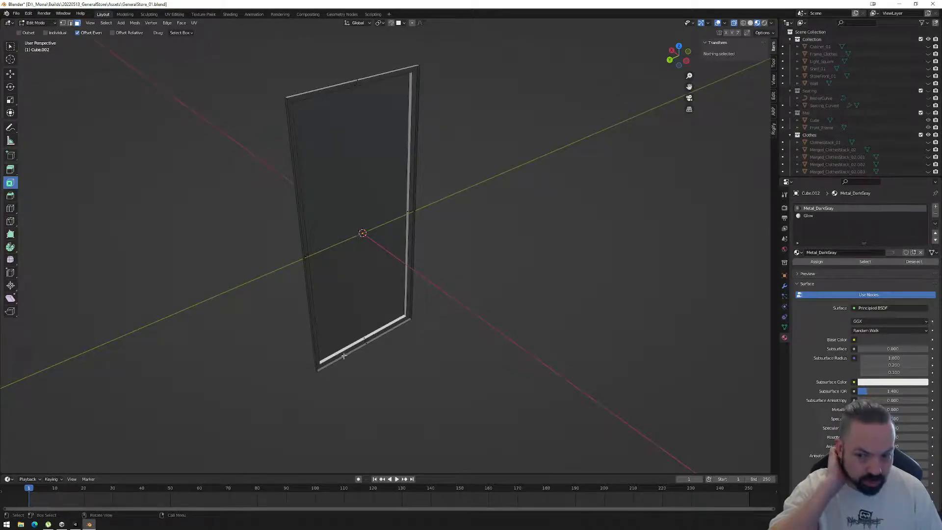
# Delete the large face of the raised front so that only an open frame remains.
pyautogui.moveTo(269, 122); pyautogui.dragTo(450, 216, button='middle')
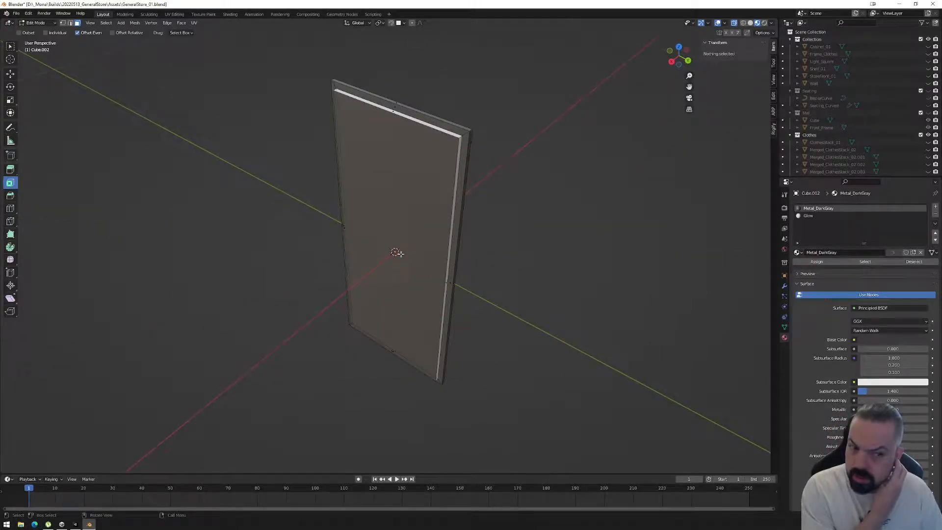
pyautogui.click(398, 253)
pyautogui.moveTo(519, 254); pyautogui.dragTo(490, 254, button='middle')
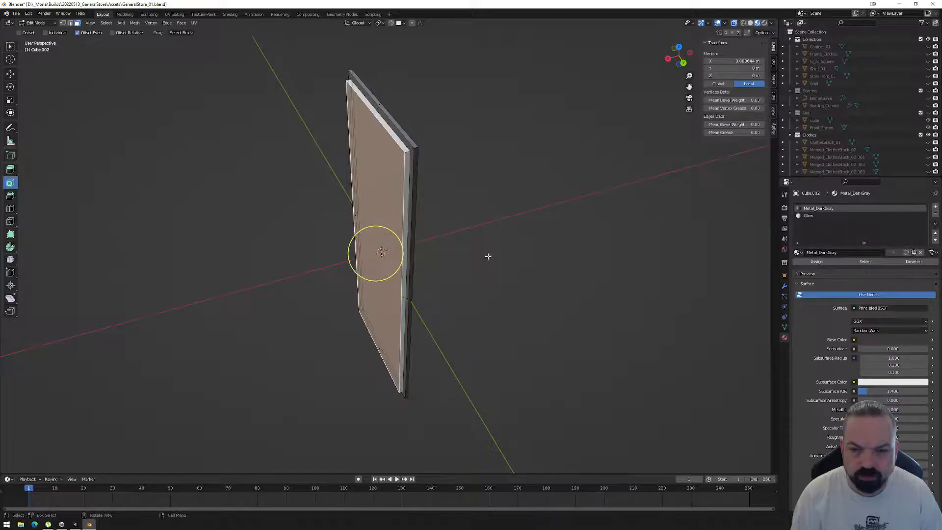
pyautogui.press('x')
pyautogui.click(488, 259)
pyautogui.moveTo(481, 267); pyautogui.dragTo(444, 275, button='middle')
pyautogui.moveTo(368, 184); pyautogui.dragTo(399, 102, button='middle')
pyautogui.moveTo(490, 273); pyautogui.dragTo(442, 278, button='middle')
# Apply all transforms to the frame object.
pyautogui.press('Tab')
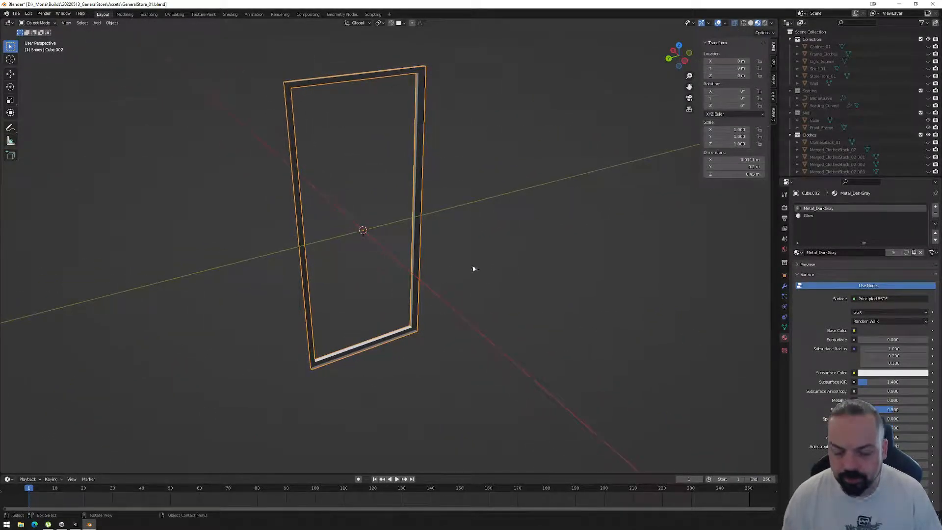
pyautogui.hotkey('ctrl', 'a')
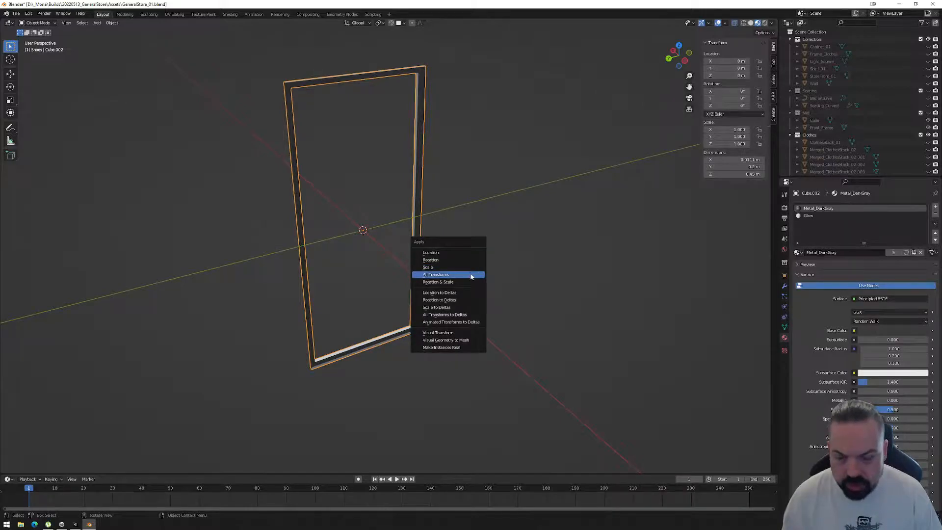
pyautogui.click(470, 276)
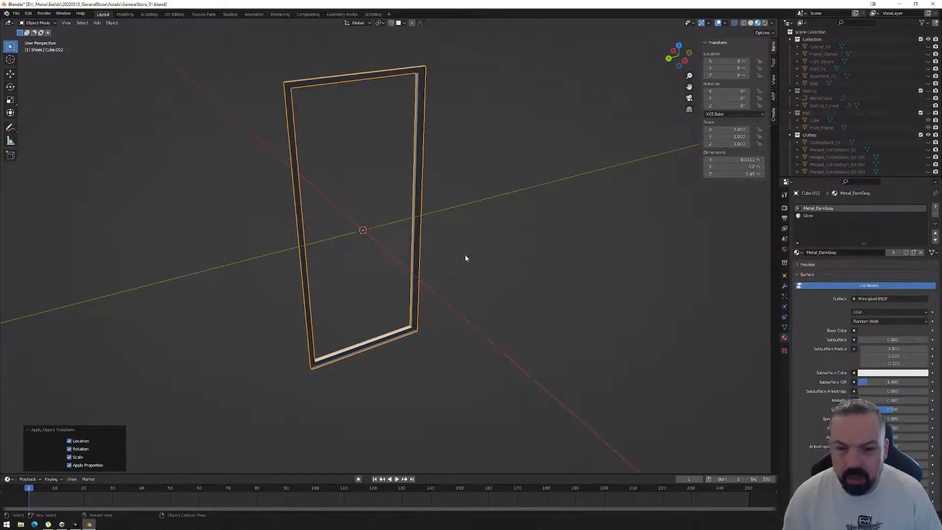
pyautogui.moveTo(427, 228); pyautogui.dragTo(452, 223, button='middle')
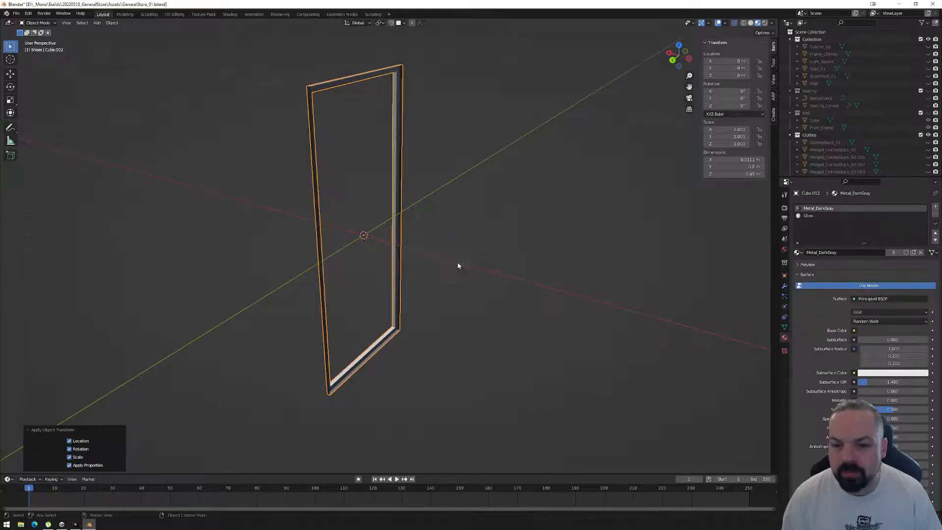
# Start an FBX export and browse to the Models folder in _AddYourArtHere of the 2_GeneralStore_BuildingOut project's Assets.
pyautogui.click(16, 13)
pyautogui.moveTo(29, 119)
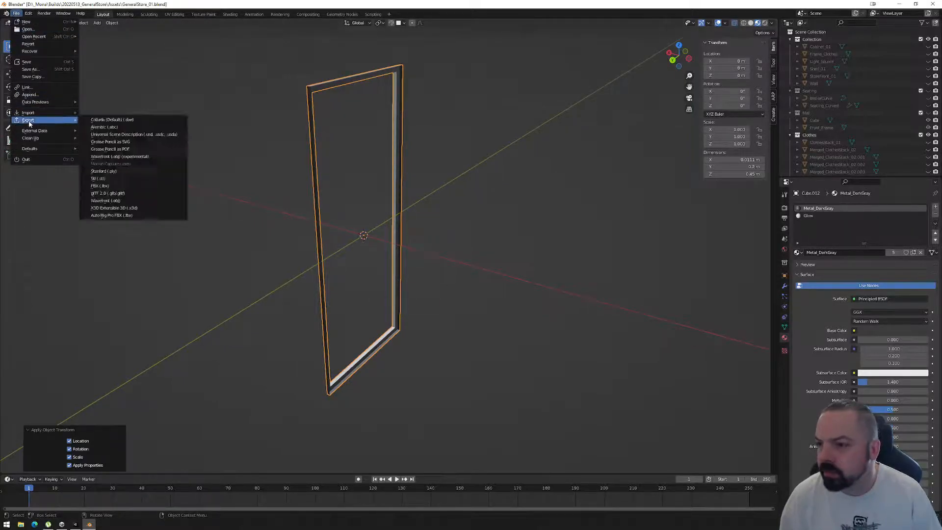
pyautogui.click(100, 186)
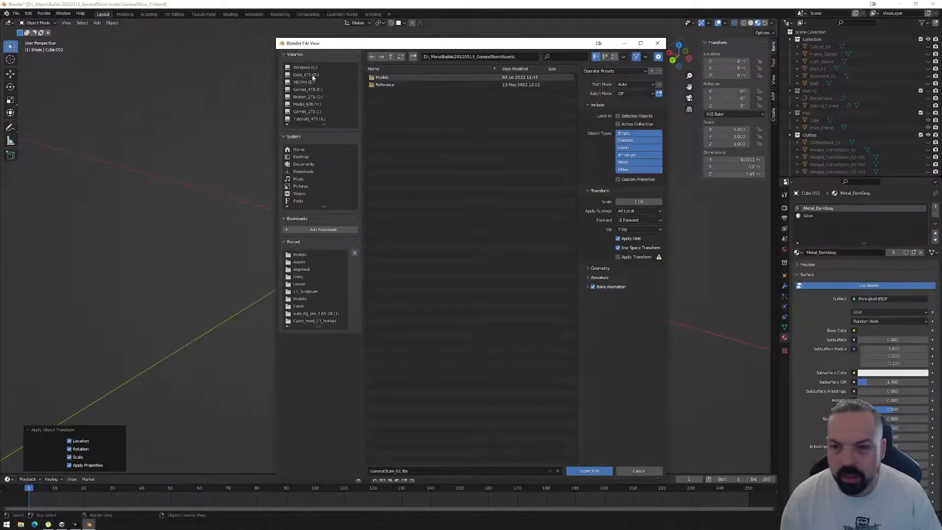
pyautogui.click(305, 75)
pyautogui.doubleClick(393, 77)
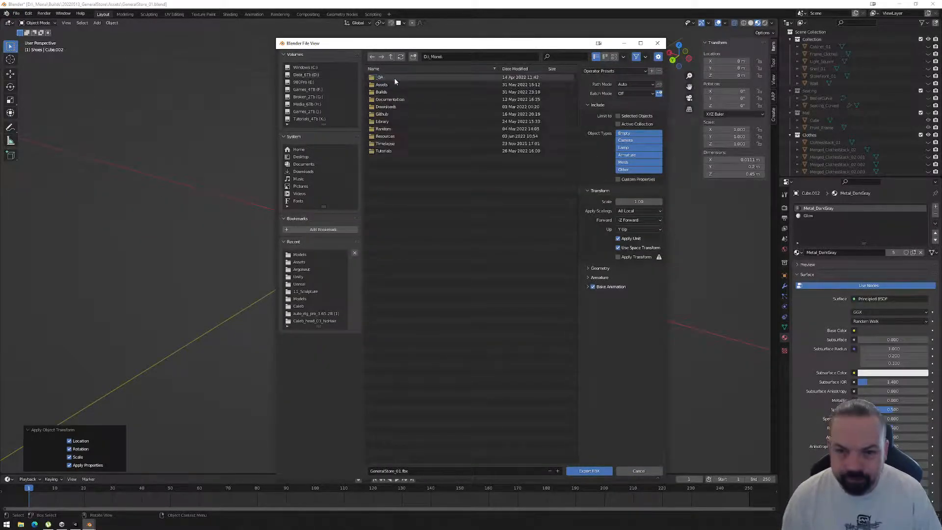
pyautogui.doubleClick(386, 92)
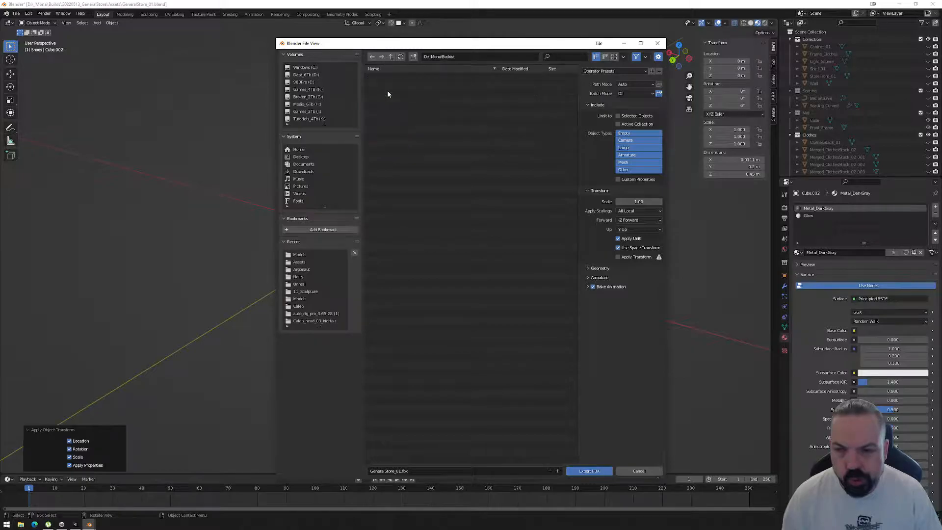
pyautogui.doubleClick(404, 246)
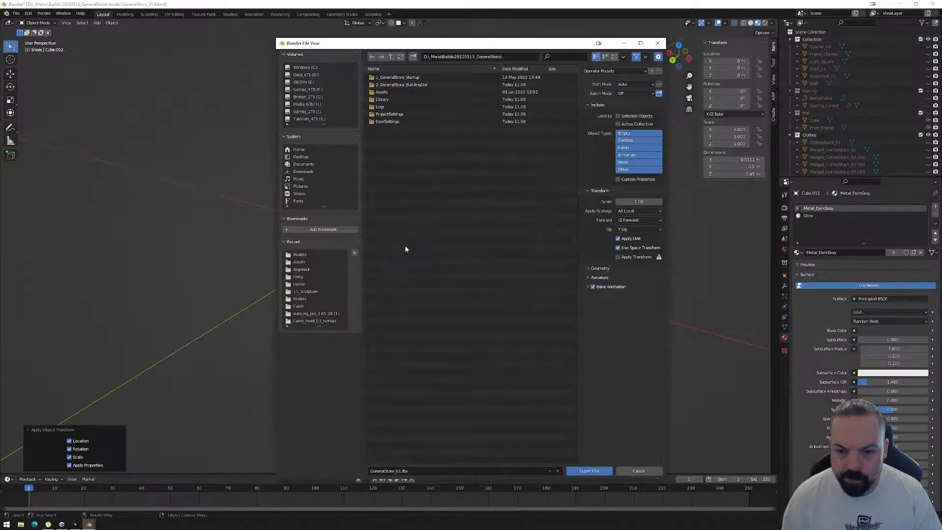
pyautogui.doubleClick(397, 85)
pyautogui.doubleClick(390, 84)
pyautogui.doubleClick(391, 84)
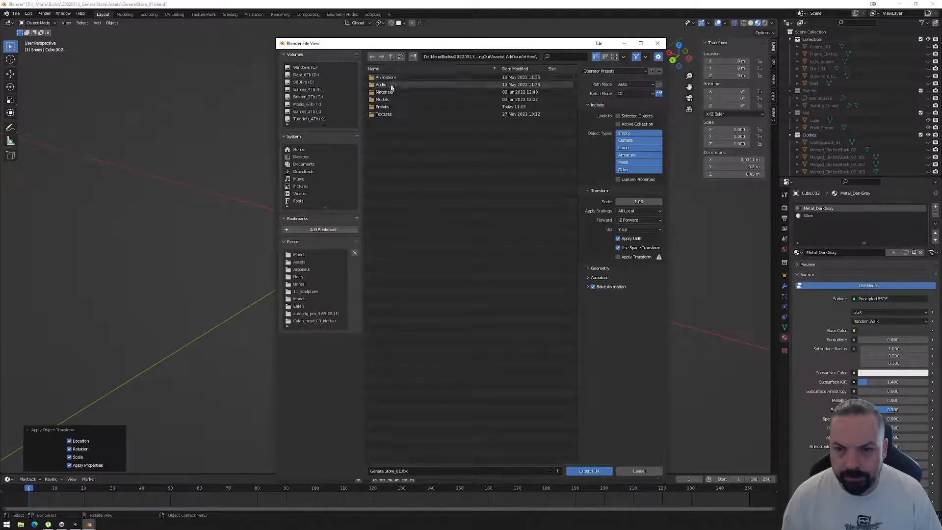
pyautogui.doubleClick(390, 99)
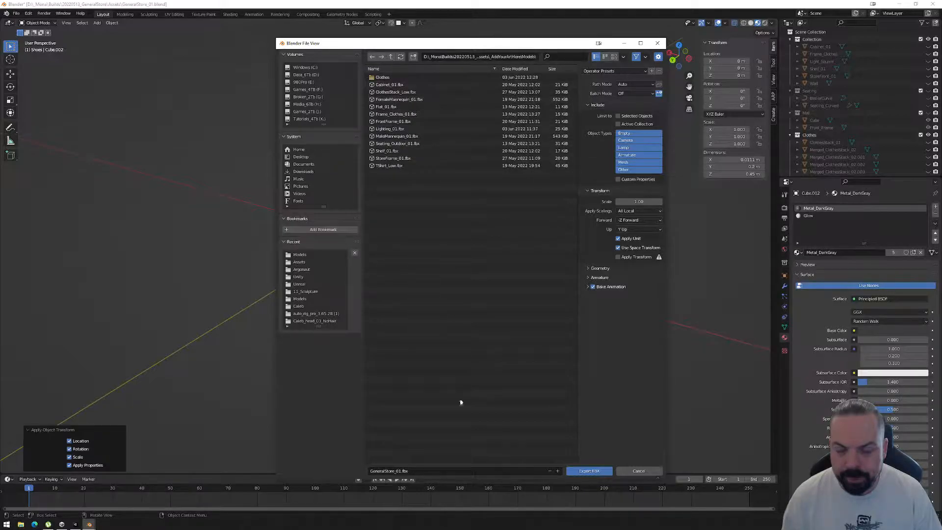
# Export the frame as CanvasFrame_01.fbx, limited to selected objects and with Apply Transform enabled.
pyautogui.click(418, 470)
pyautogui.hotkey('shift', 'Left')
pyautogui.hotkey('shift', 'Left')
pyautogui.hotkey('shift', 'Left')
pyautogui.hotkey('shift', 'Left')
pyautogui.hotkey('shift', 'Left')
pyautogui.hotkey('shift', 'Left')
pyautogui.hotkey('shift', 'Left')
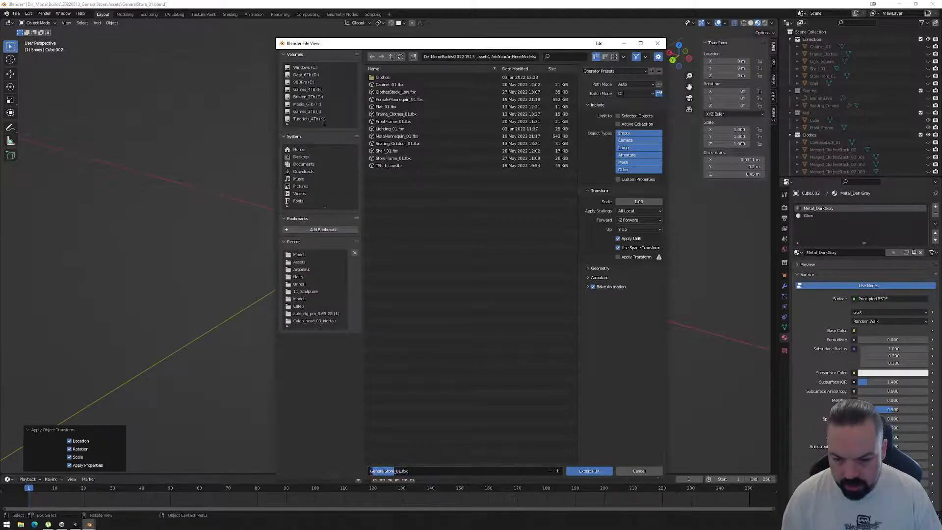
pyautogui.write('CanvasFrame')
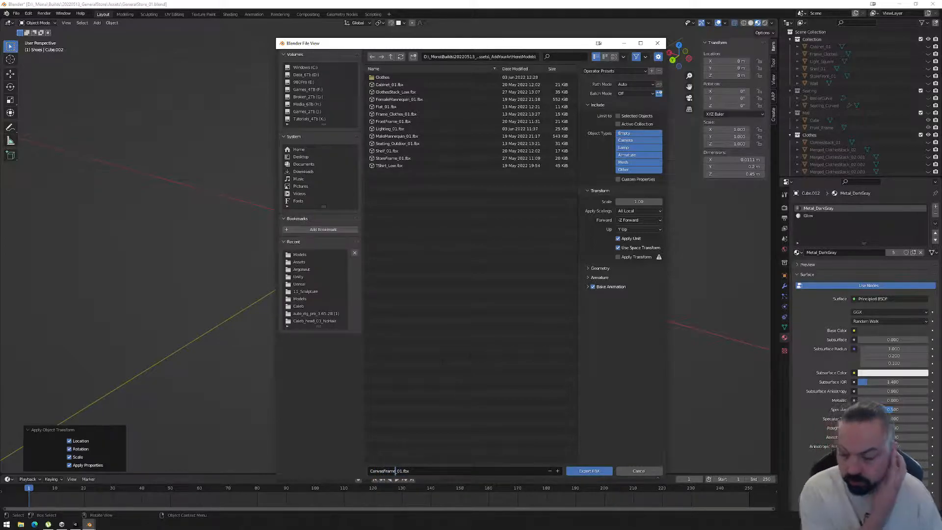
pyautogui.click(618, 116)
pyautogui.click(617, 256)
pyautogui.click(588, 471)
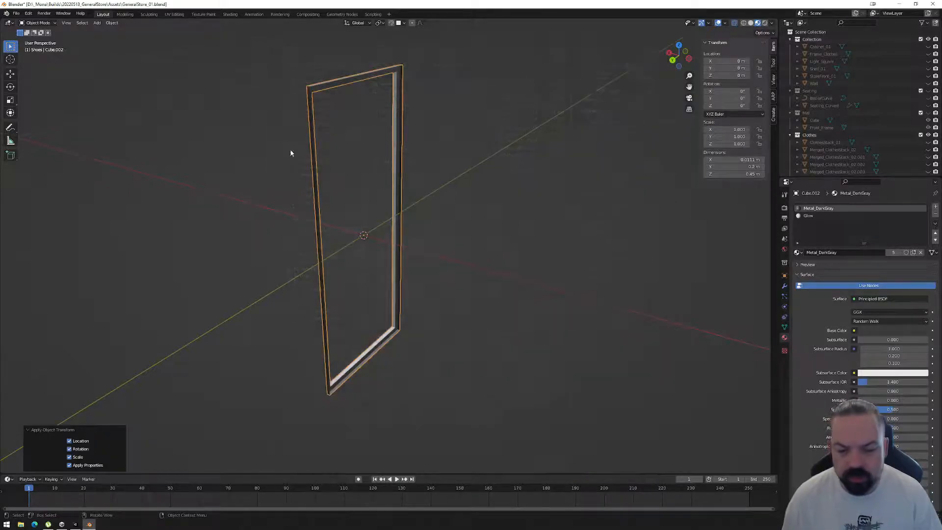
# Switch to Unity, collapse the Clothes folder under Models and select the imported CanvasFrame_01 model.
pyautogui.click(76, 524)
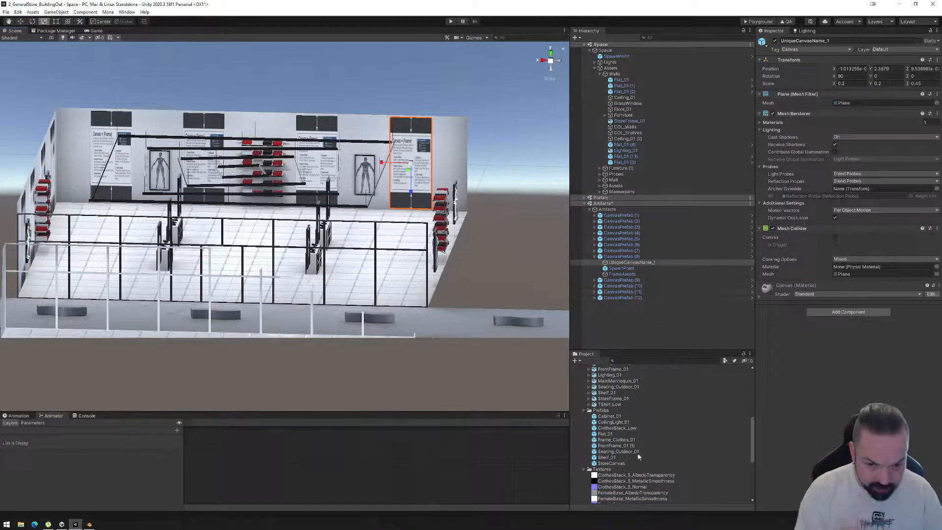
pyautogui.scroll(5, 619, 427)
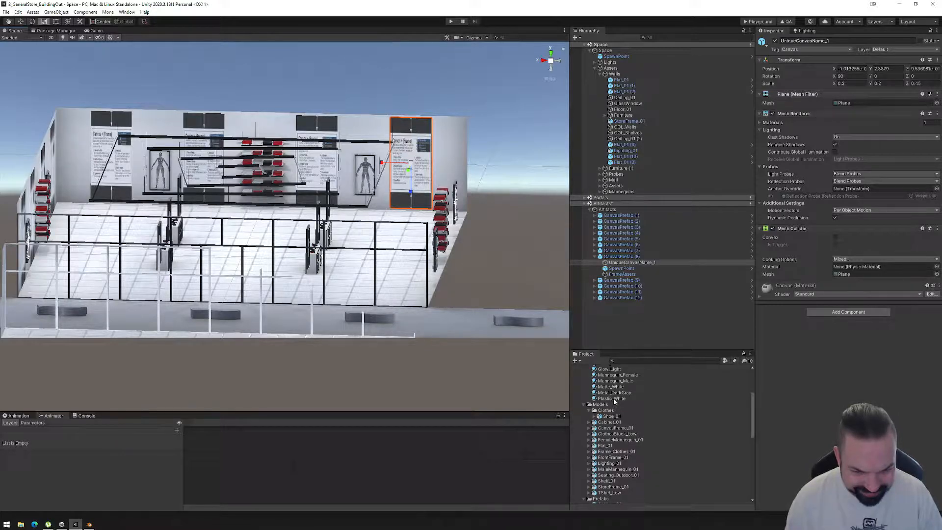
pyautogui.scroll(-3, 614, 401)
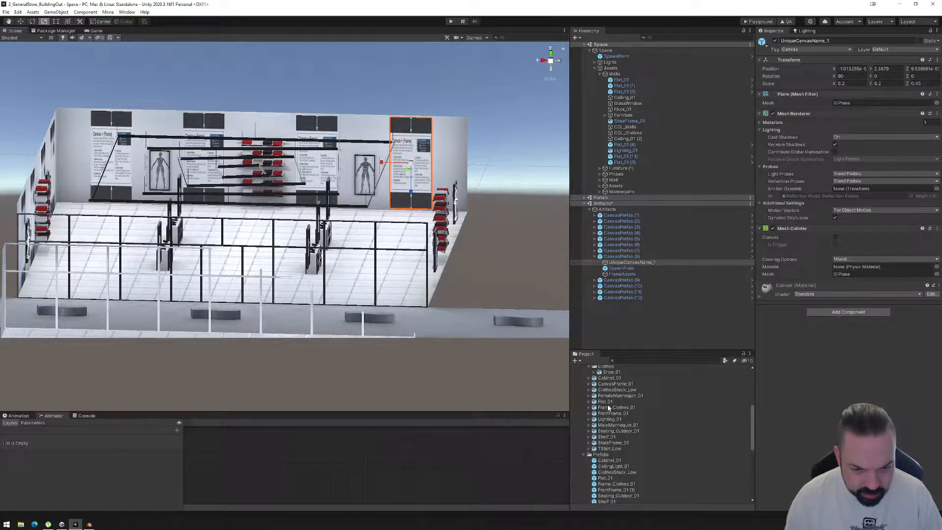
pyautogui.click(613, 443)
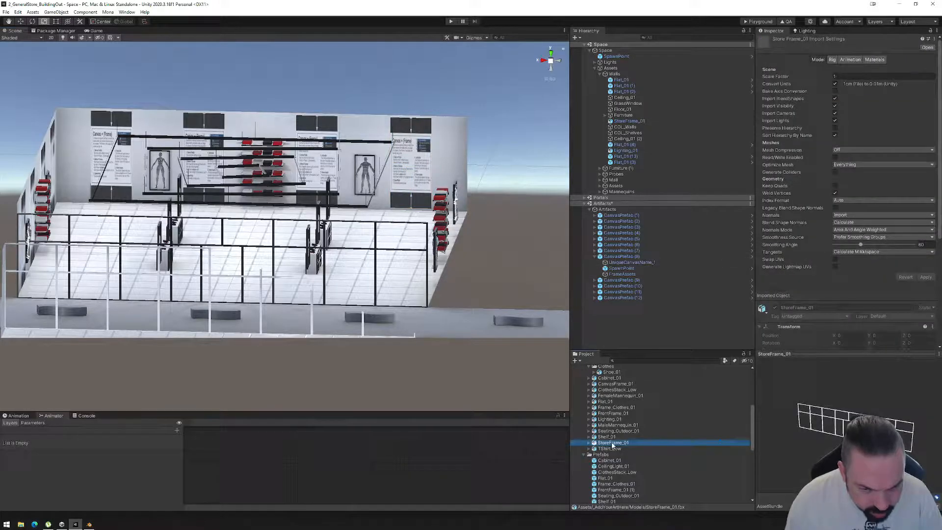
pyautogui.scroll(1, 614, 436)
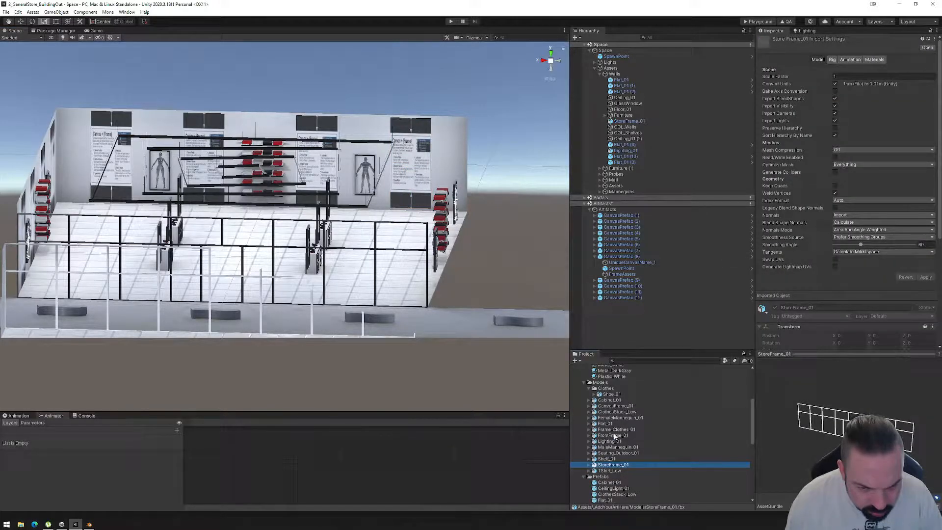
pyautogui.click(589, 388)
pyautogui.click(607, 401)
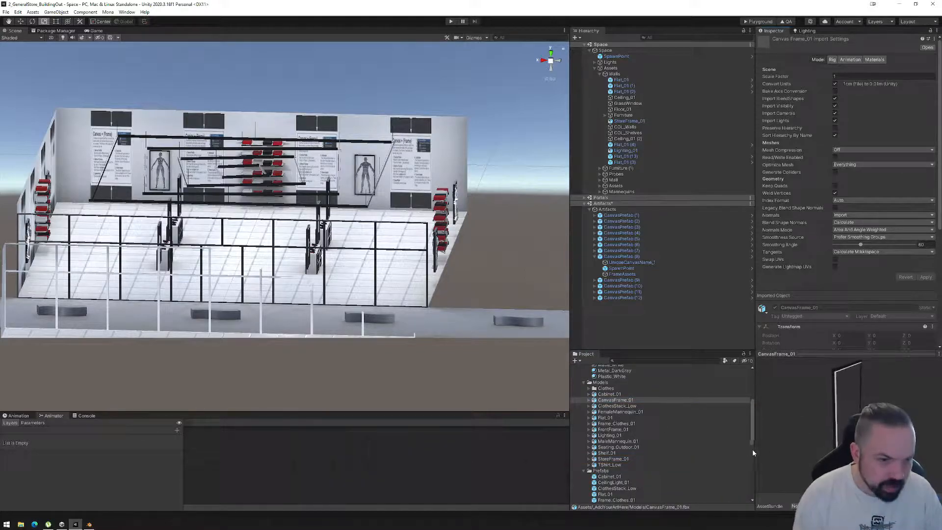
# Remap the CanvasFrame_01 model's Metal_DarkGray slot to the project's Metal_DarkGray material and apply the import settings.
pyautogui.click(875, 60)
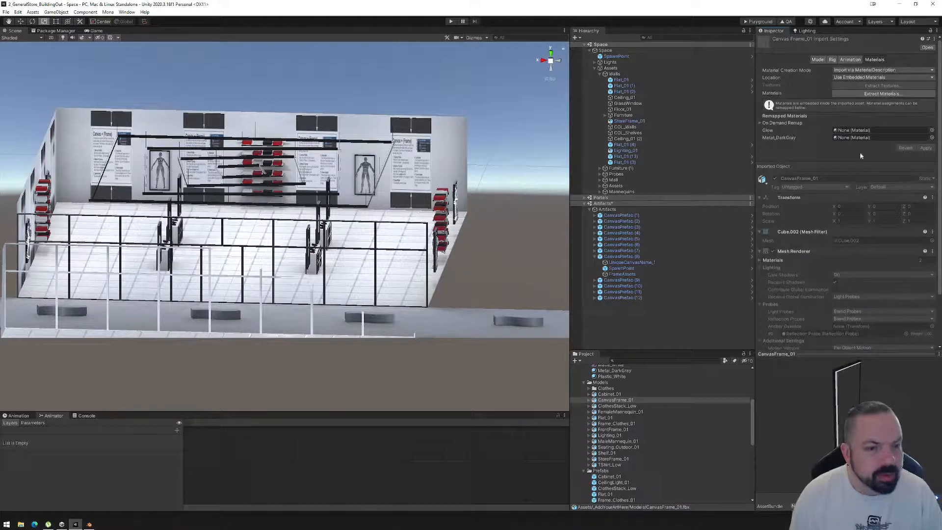
pyautogui.scroll(3, 644, 400)
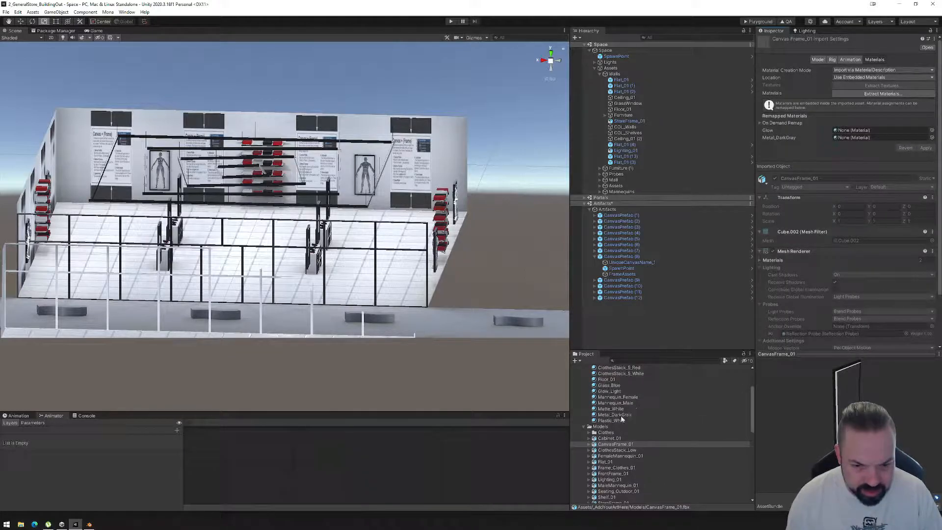
pyautogui.scroll(1, 621, 417)
pyautogui.scroll(-3, 846, 135)
pyautogui.moveTo(847, 135); pyautogui.dragTo(853, 94)
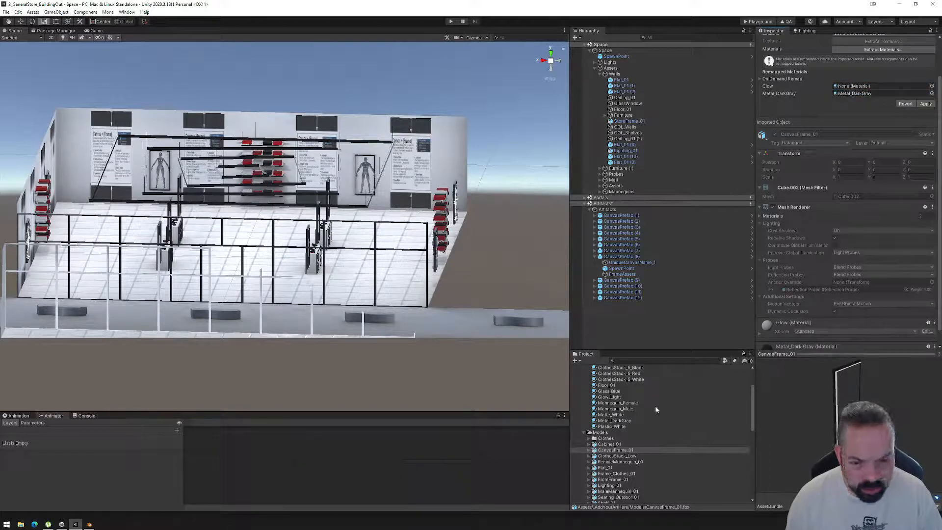
pyautogui.scroll(2, 633, 410)
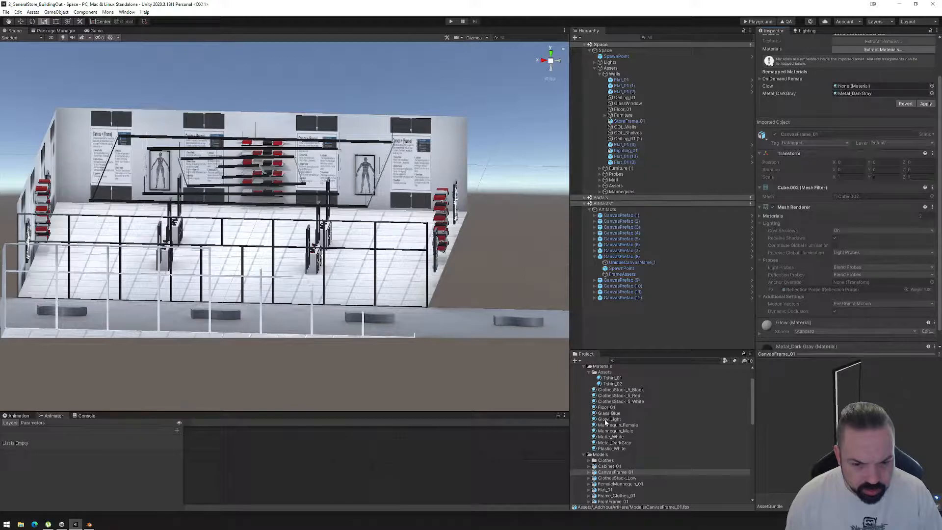
pyautogui.click(607, 421)
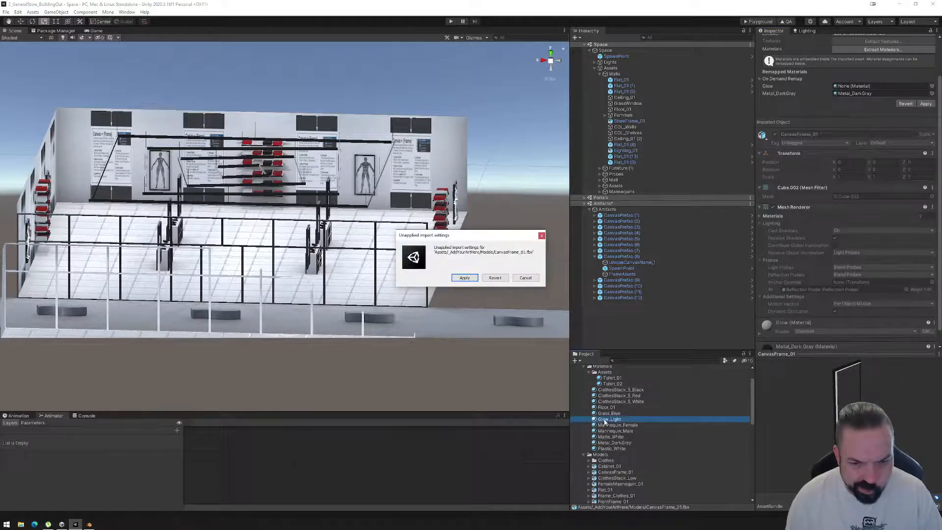
pyautogui.click(464, 278)
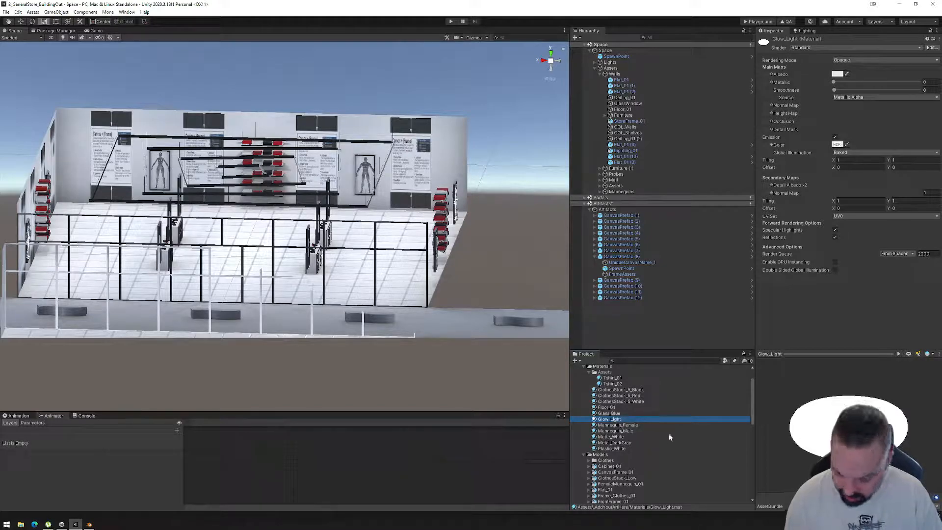
# Duplicate the Glow_Light material and rename the copy Glow_Red.
pyautogui.hotkey('ctrl', 'd')
pyautogui.hotkey('ctrl', 'd')
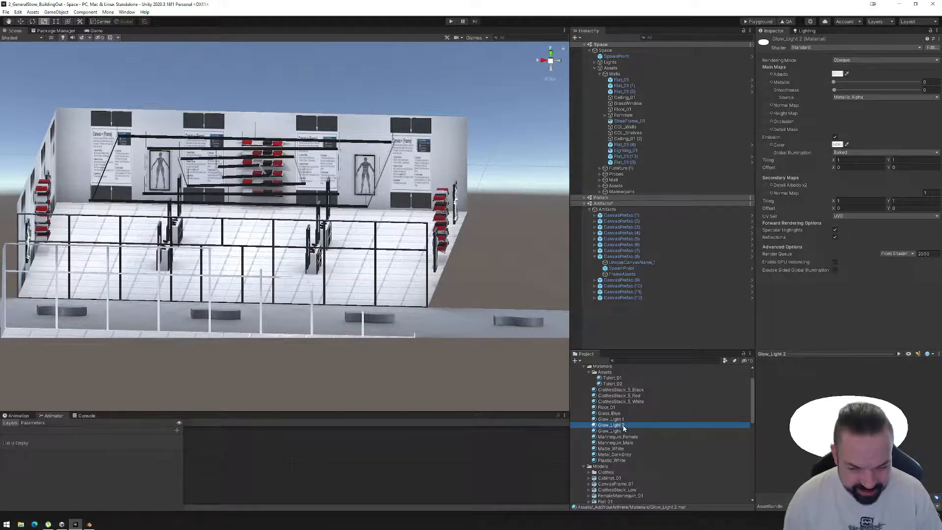
pyautogui.click(614, 420)
pyautogui.click(614, 421)
pyautogui.write('Red')
pyautogui.press('Return')
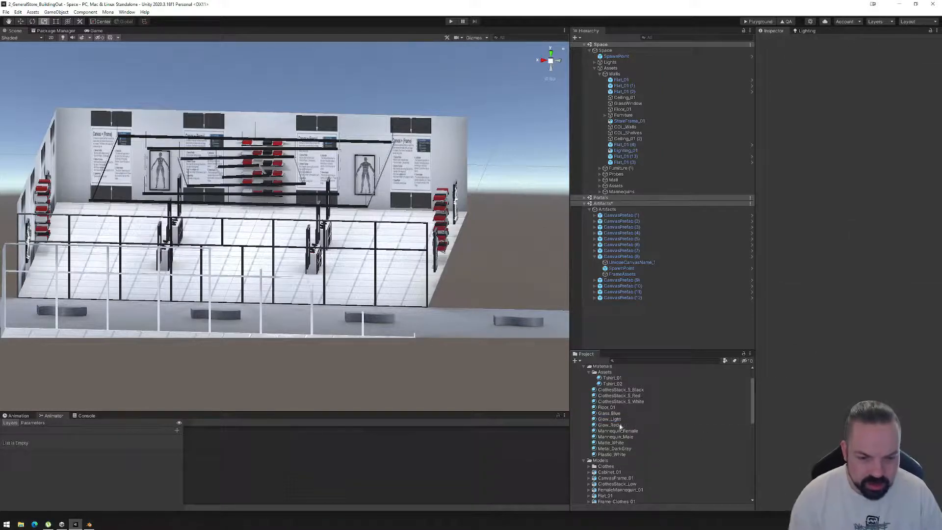
# Give the Glow_Red material a dark red albedo and a bright red emission colour.
pyautogui.click(837, 73)
pyautogui.moveTo(881, 142); pyautogui.dragTo(906, 140)
pyautogui.click(917, 67)
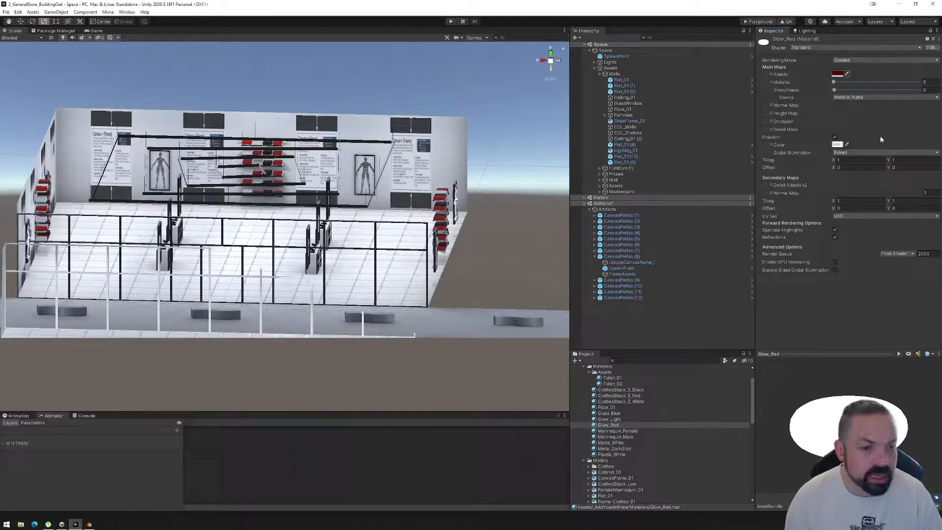
pyautogui.click(839, 145)
pyautogui.moveTo(901, 208); pyautogui.dragTo(913, 183)
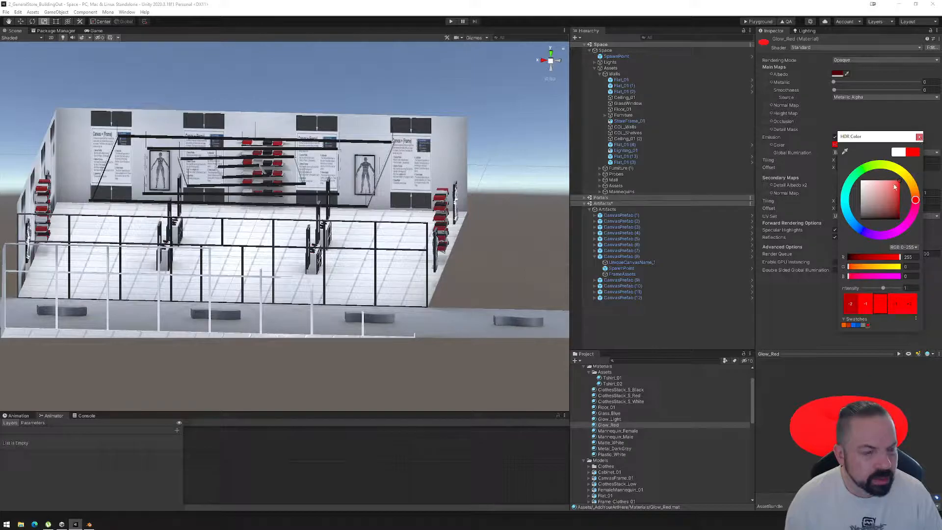
pyautogui.click(919, 137)
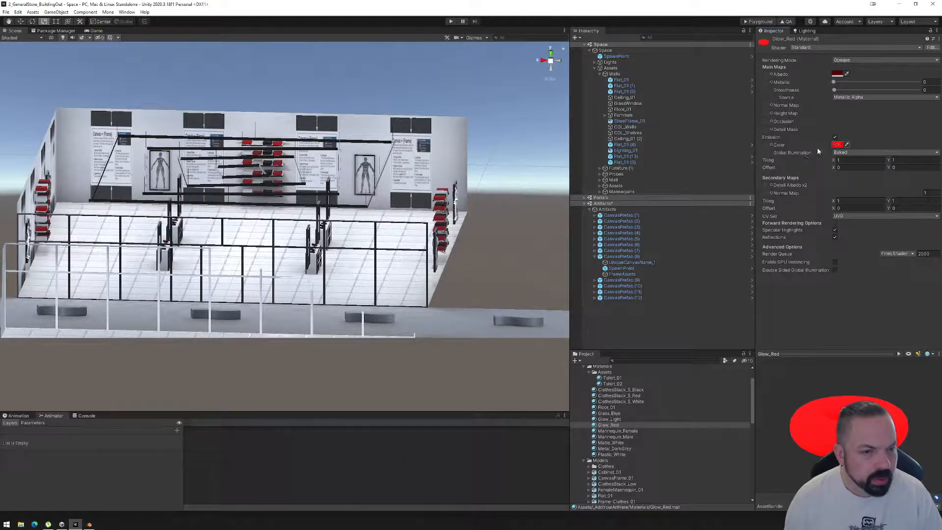
# Set the HDR intensity of Glow_Red's emission colour to 1.5.
pyautogui.click(838, 145)
pyautogui.click(914, 290)
pyautogui.write('1')
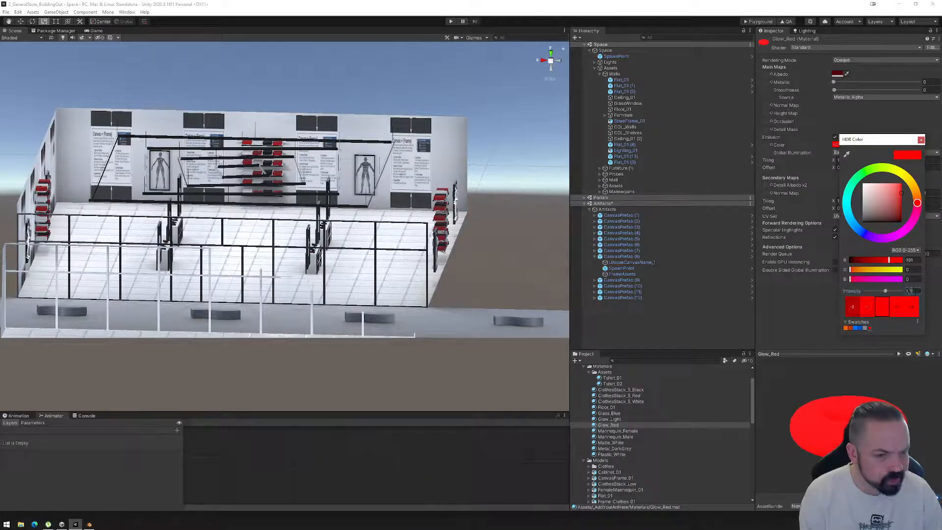
pyautogui.click(922, 140)
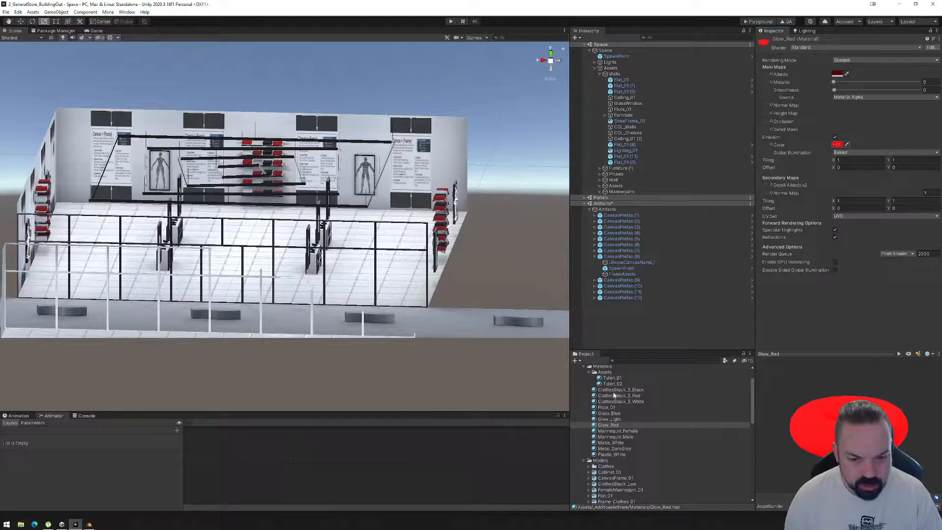
# Remap the CanvasFrame_01 model's Glow slot to the Glow_Red material and apply the import settings.
pyautogui.click(611, 478)
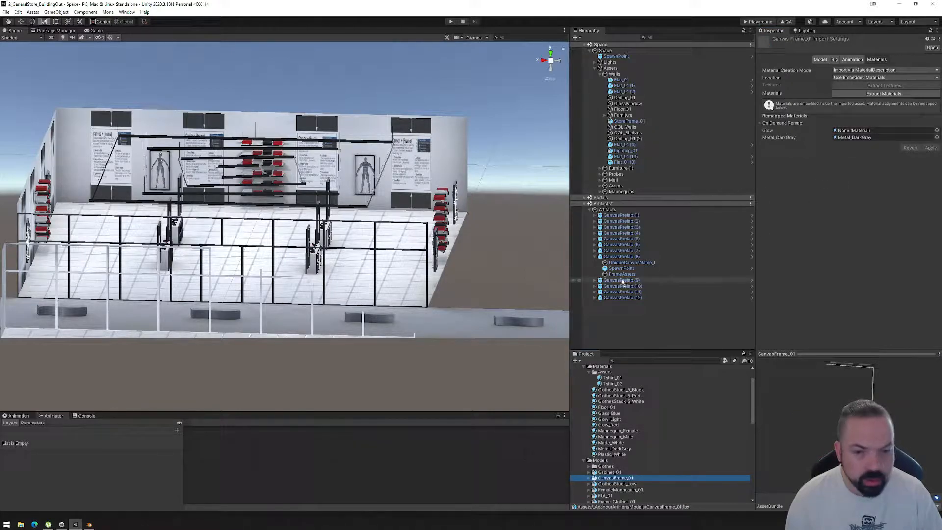
pyautogui.moveTo(608, 425); pyautogui.dragTo(854, 131)
pyautogui.click(931, 148)
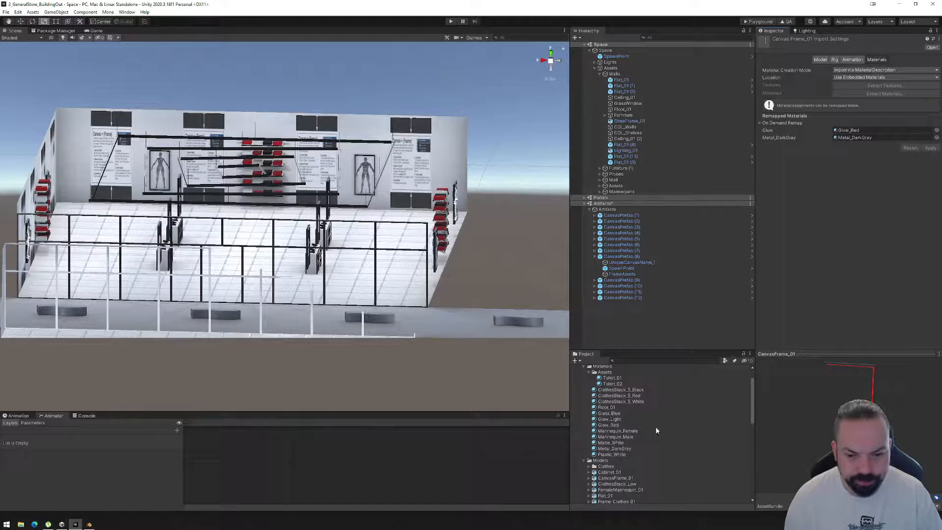
# Place the CanvasFrame_01 model under FrameAssets of CanvasPrefab (1) and focus the scene view on it.
pyautogui.click(595, 215)
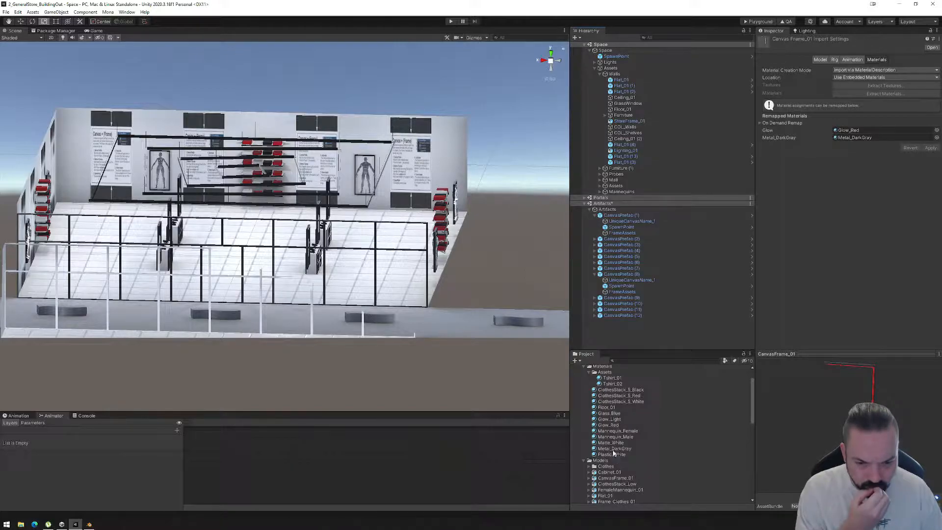
pyautogui.moveTo(606, 480); pyautogui.dragTo(617, 236)
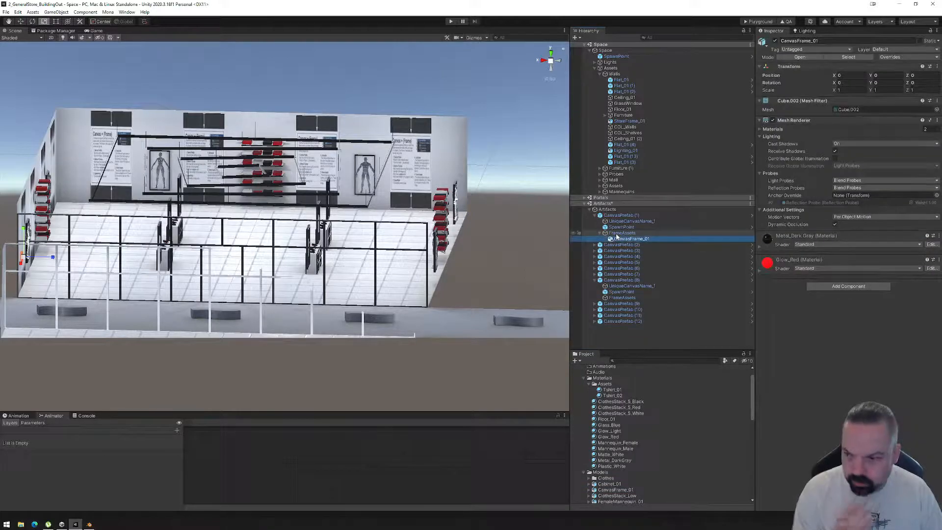
pyautogui.press('f')
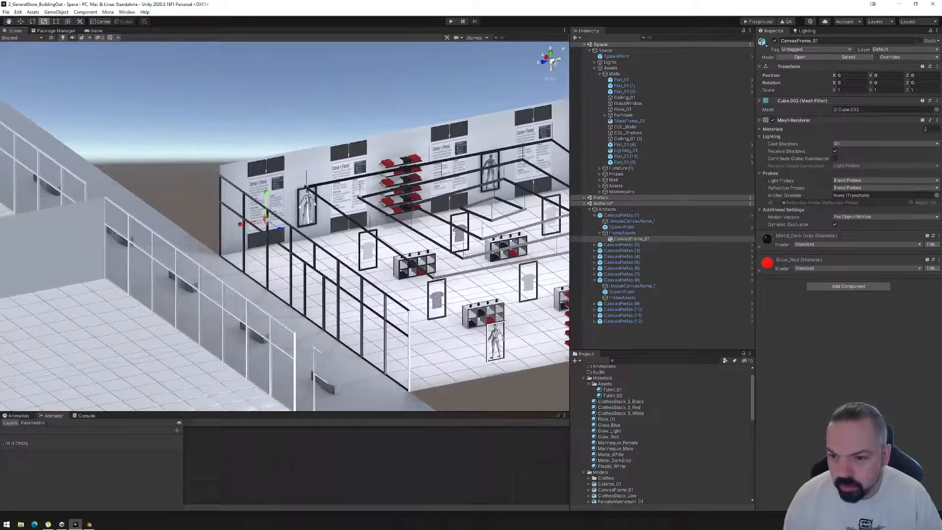
pyautogui.press('f')
pyautogui.scroll(-8, 335, 238)
pyautogui.scroll(-6, 335, 239)
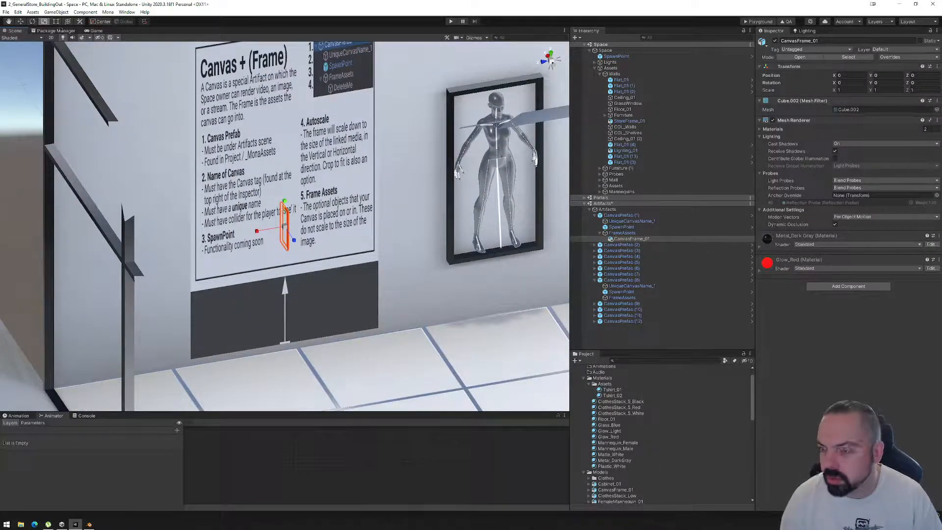
# Switch to Blender and scale the frame uniformly by a factor of 4.
pyautogui.click(89, 524)
pyautogui.scroll(-6, 461, 305)
pyautogui.scroll(10, 471, 301)
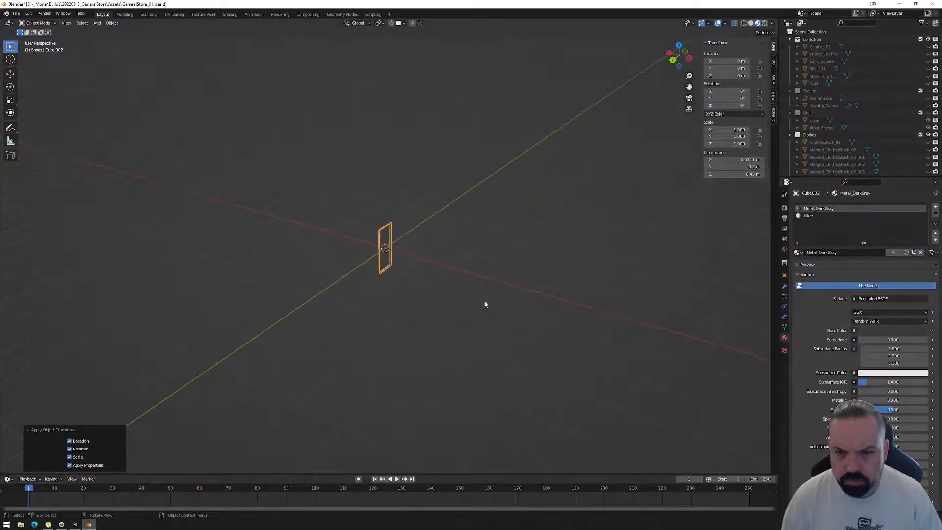
pyautogui.rightClick(522, 306)
pyautogui.moveTo(532, 252); pyautogui.dragTo(477, 254, button='middle')
pyautogui.click(679, 64)
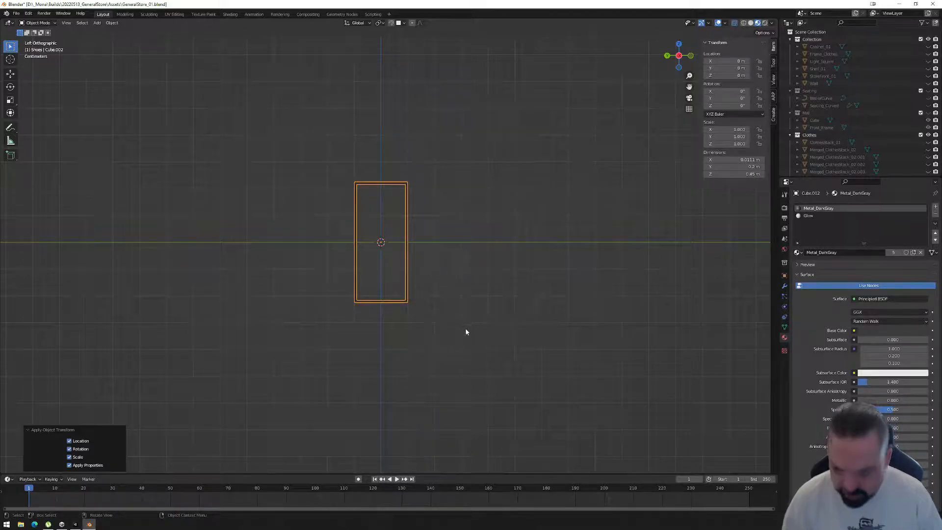
pyautogui.press('s')
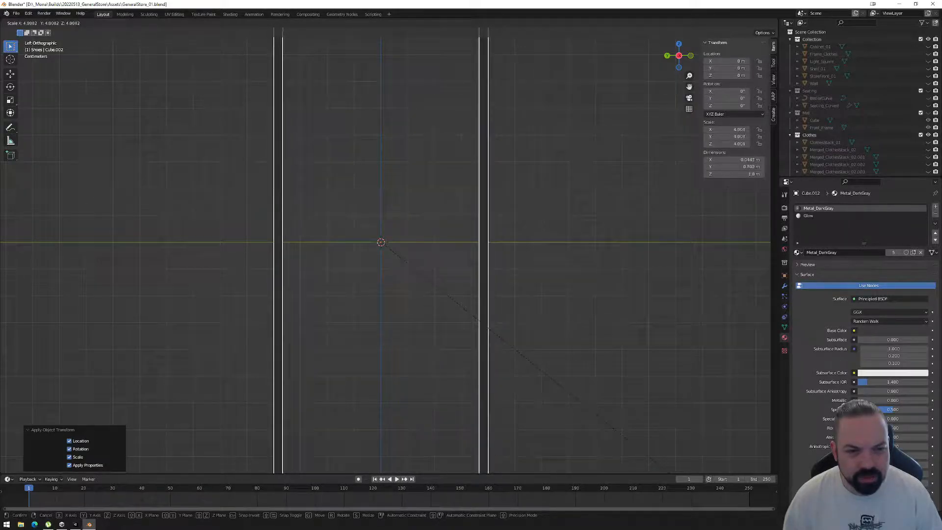
pyautogui.click(625, 438)
# Apply all transforms to the enlarged frame.
pyautogui.moveTo(613, 295); pyautogui.dragTo(558, 206, button='middle')
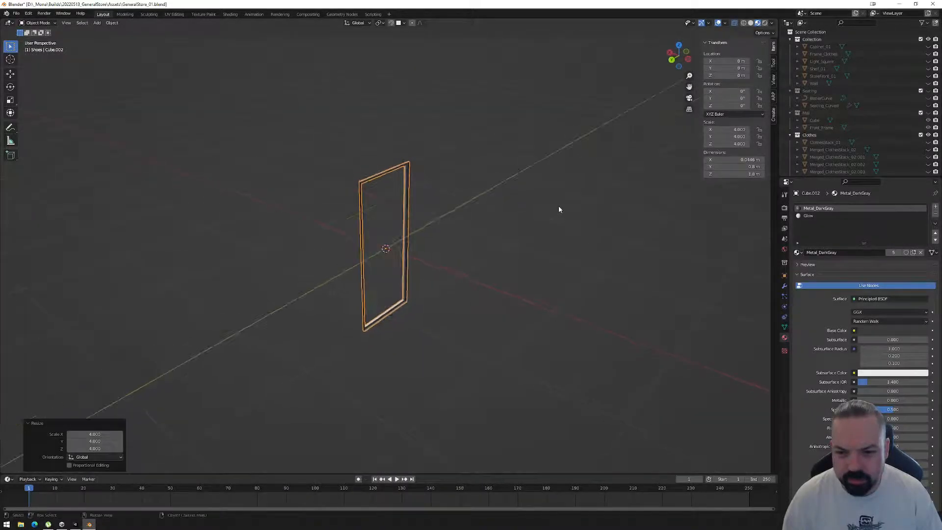
pyautogui.hotkey('ctrl', 'a')
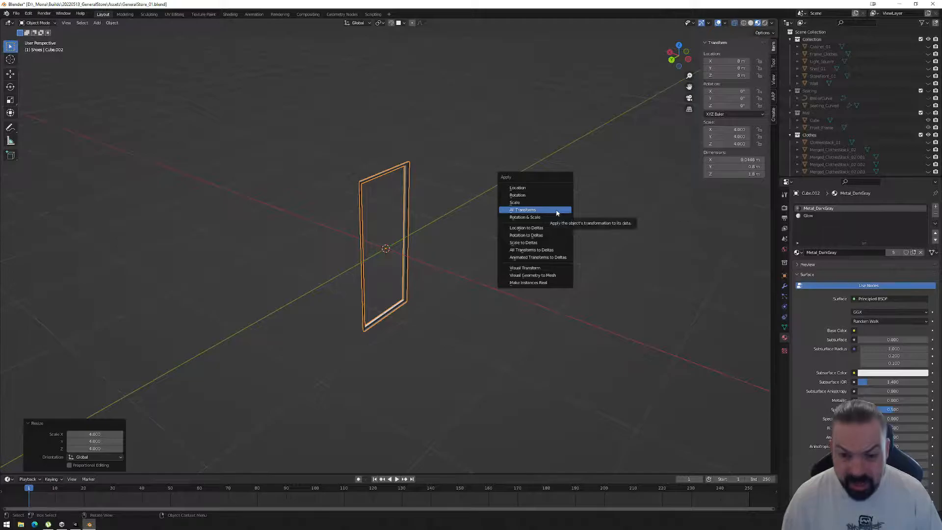
pyautogui.click(557, 211)
# Export the enlarged frame as FBX, overwriting CanvasFrame_01.fbx in the Models folder.
pyautogui.click(15, 13)
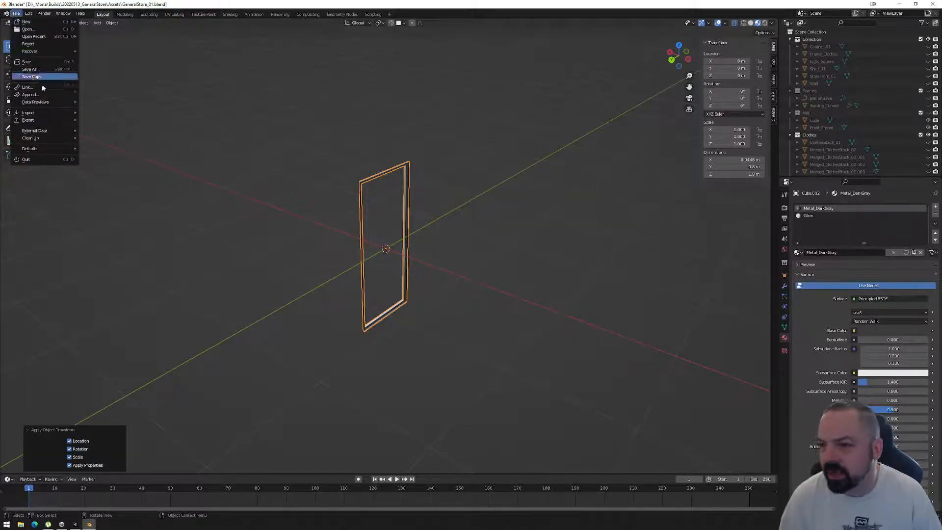
pyautogui.moveTo(39, 120)
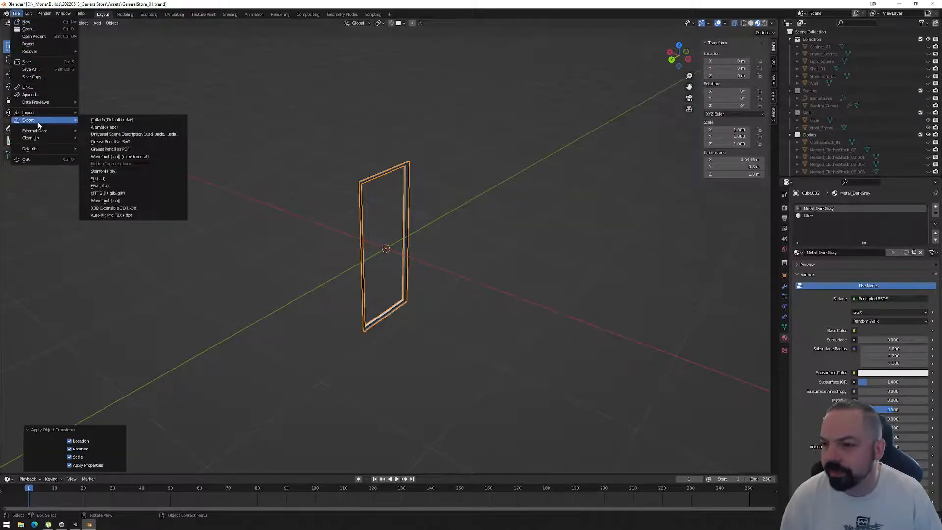
pyautogui.click(120, 187)
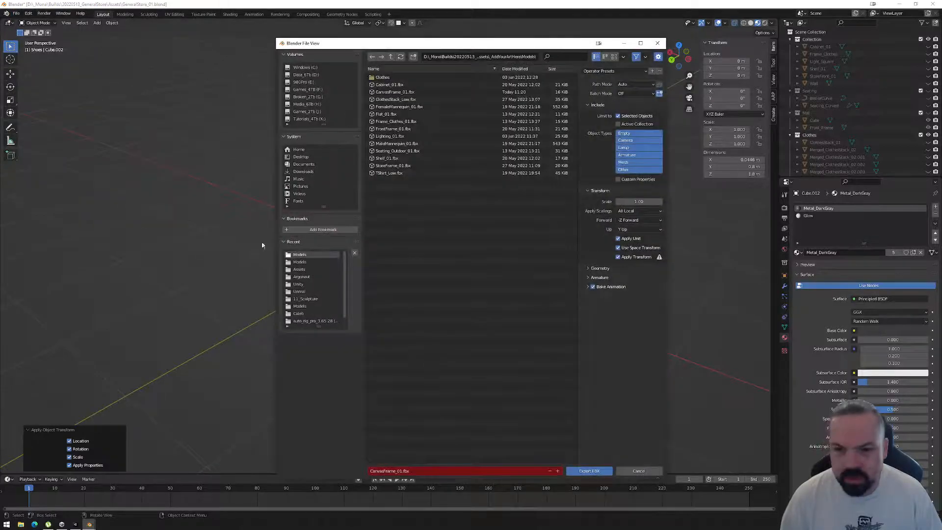
pyautogui.click(385, 93)
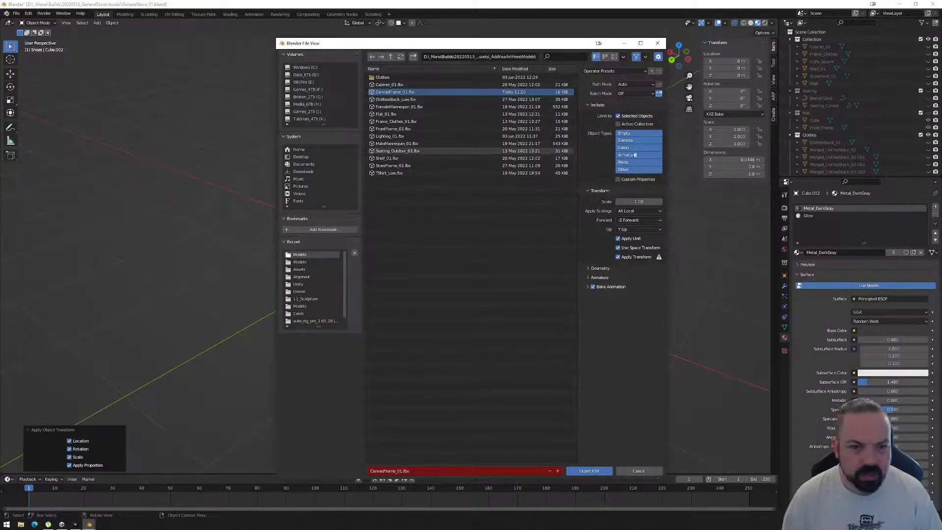
pyautogui.click(588, 470)
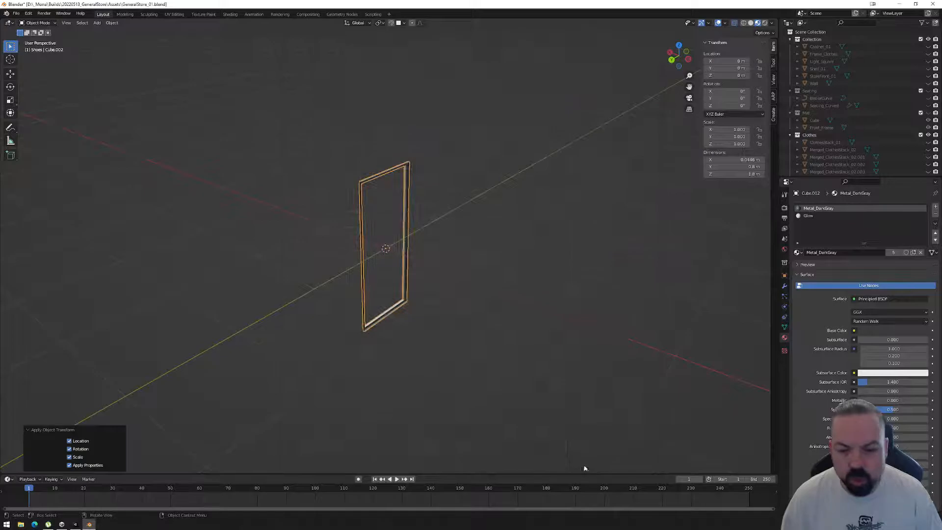
# Switch to Unity and check the size of the re-imported frame against the wall canvases.
pyautogui.click(75, 524)
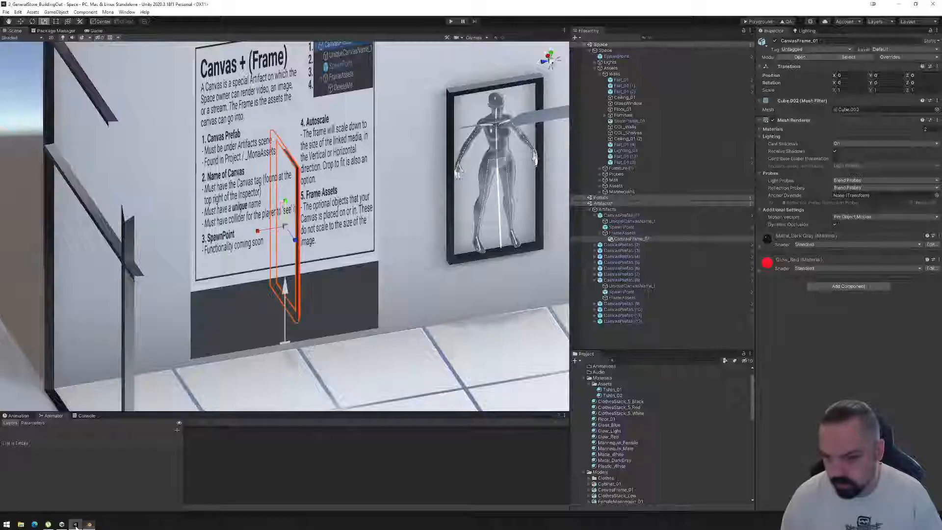
pyautogui.moveTo(313, 272); pyautogui.dragTo(360, 300, button='middle')
pyautogui.scroll(-2, 361, 299)
pyautogui.scroll(-4, 361, 299)
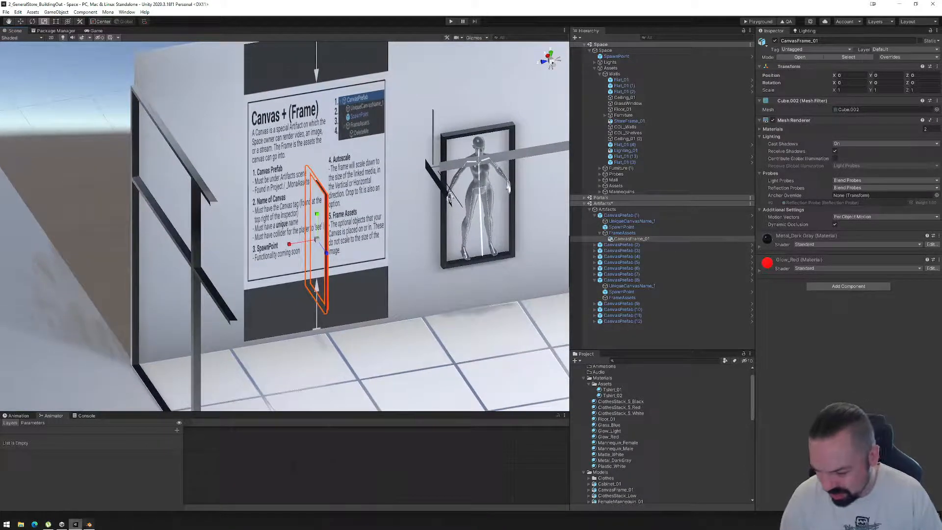
# Switch back to Blender and set the frame's Y dimension to 0.8 m.
pyautogui.click(89, 524)
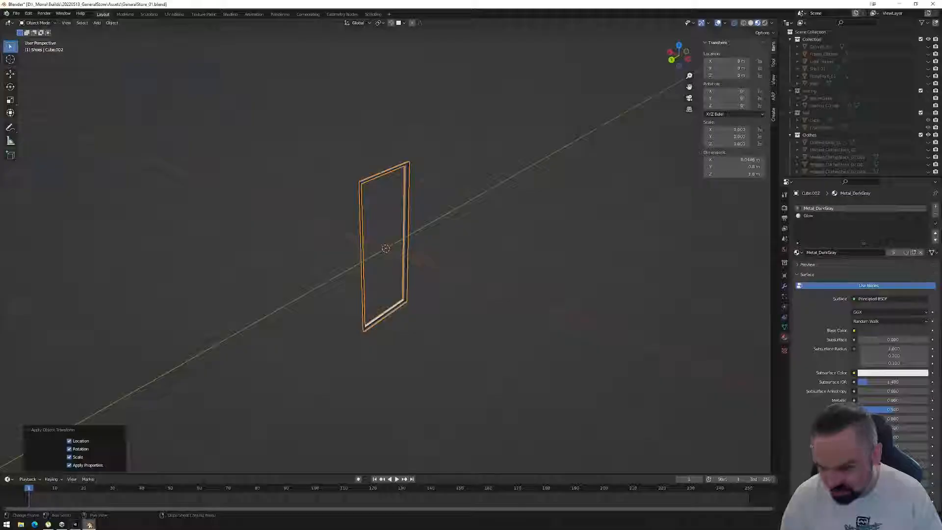
pyautogui.click(751, 167)
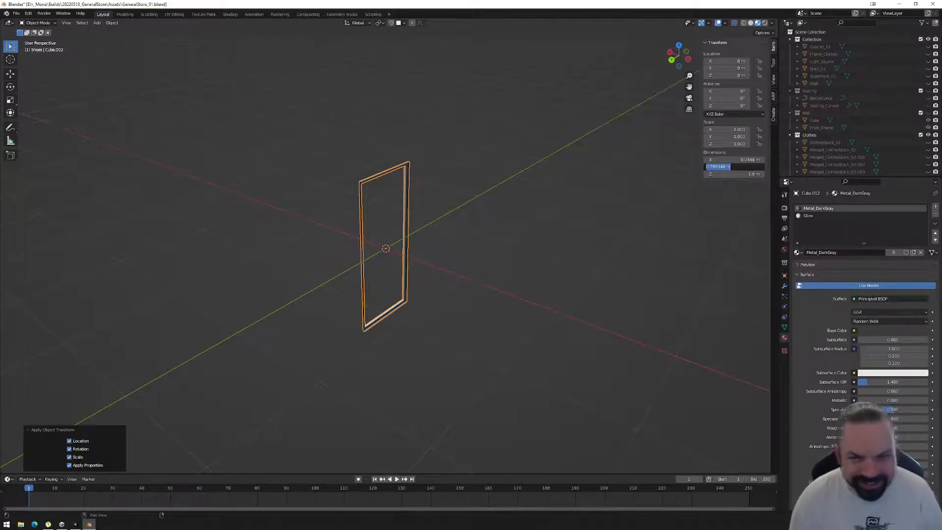
pyautogui.write('0.8')
pyautogui.press('Return')
# Scale the frame uniformly by 2.5 in the side view and apply all transforms.
pyautogui.click(690, 59)
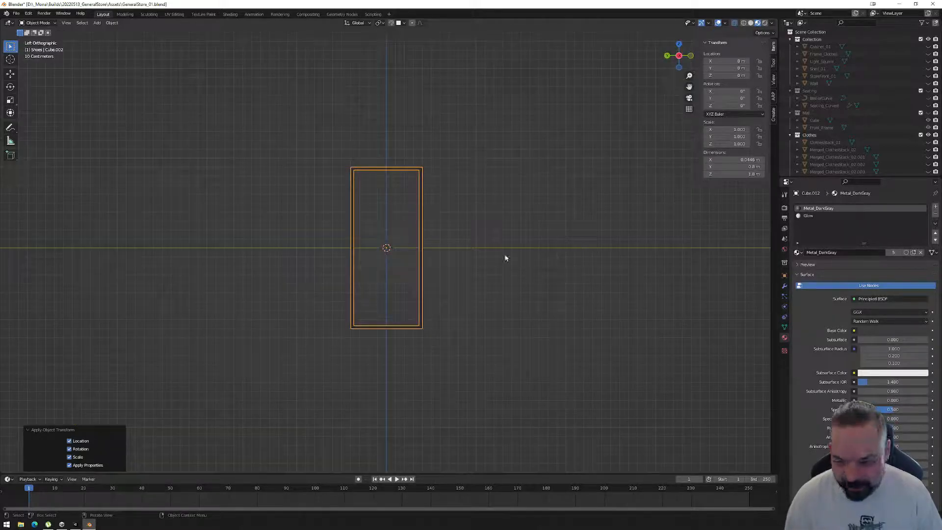
pyautogui.press('s')
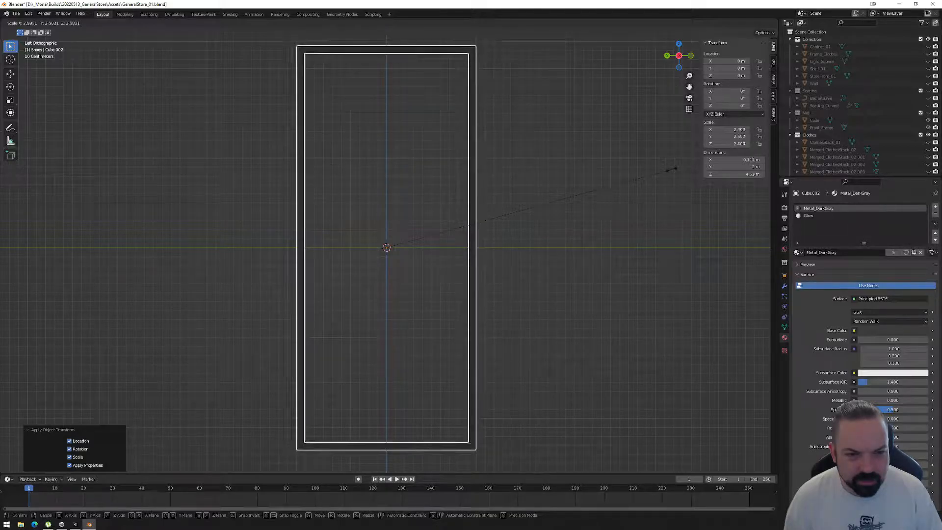
pyautogui.click(673, 173)
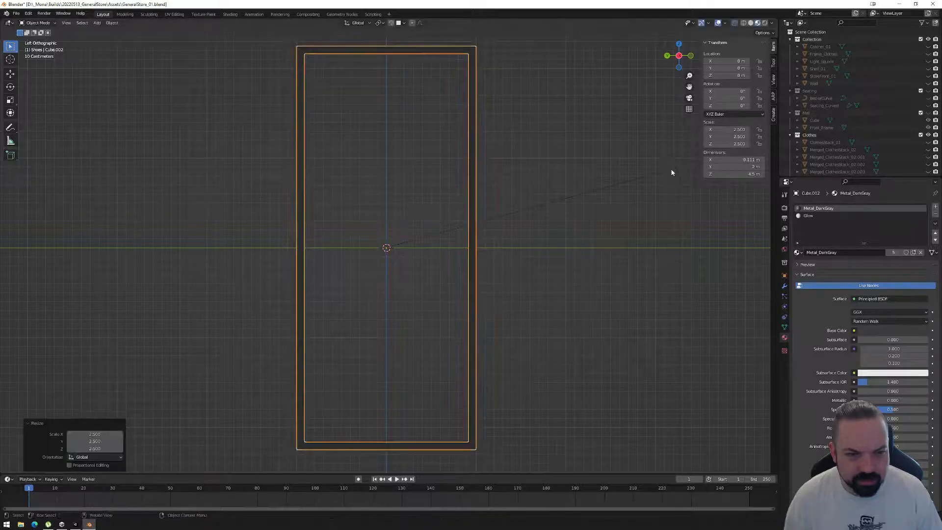
pyautogui.hotkey('ctrl', 'a')
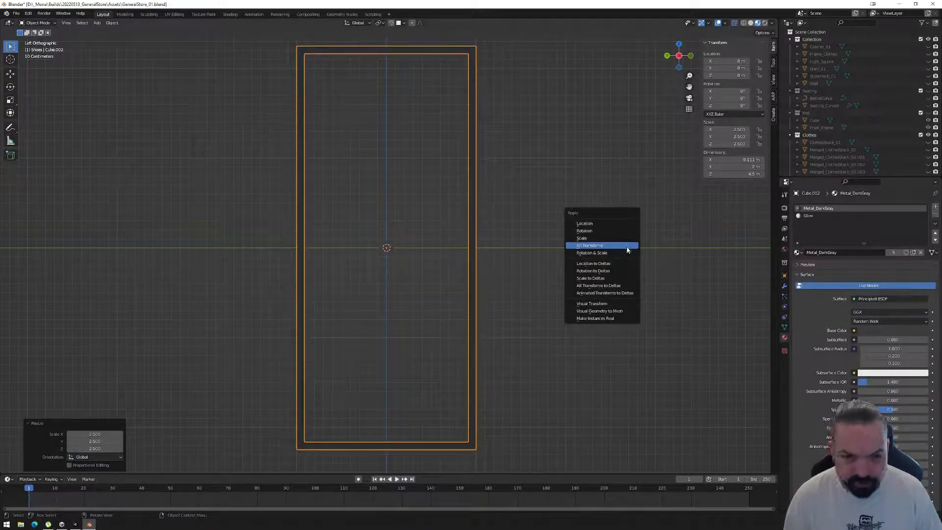
pyautogui.click(626, 248)
# Reselect the frame and apply all of its transforms again.
pyautogui.click(28, 14)
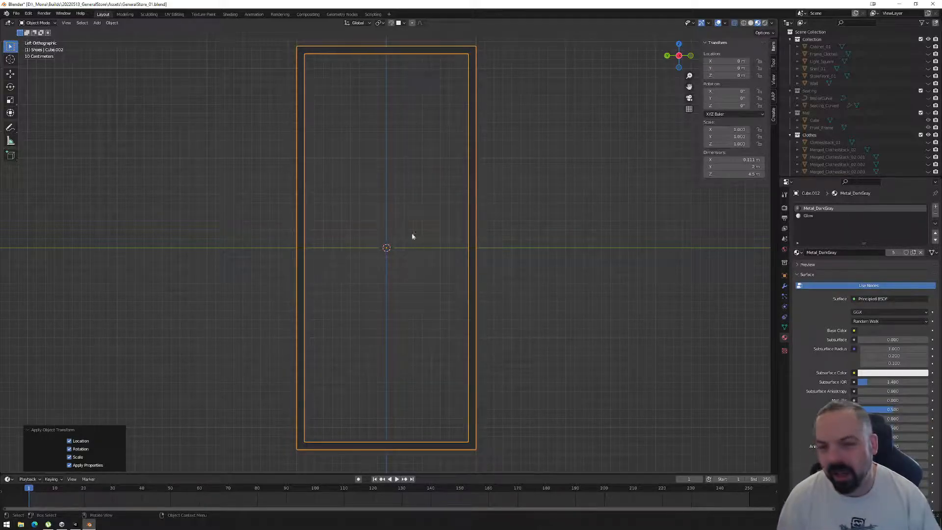
pyautogui.click(515, 200)
pyautogui.click(474, 194)
pyautogui.hotkey('ctrl', 'a')
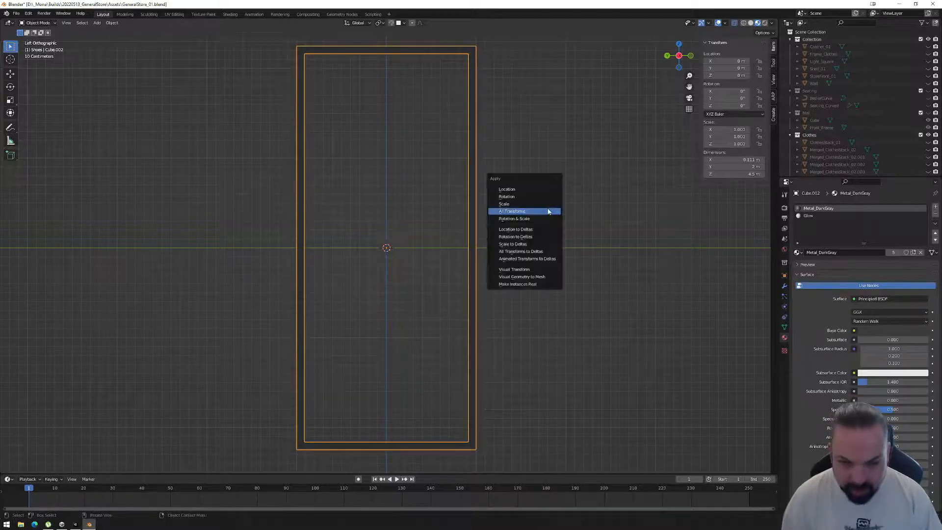
pyautogui.click(548, 212)
# Export the selected frame as FBX, overwriting CanvasFrame_01.fbx in the Models folder.
pyautogui.click(16, 13)
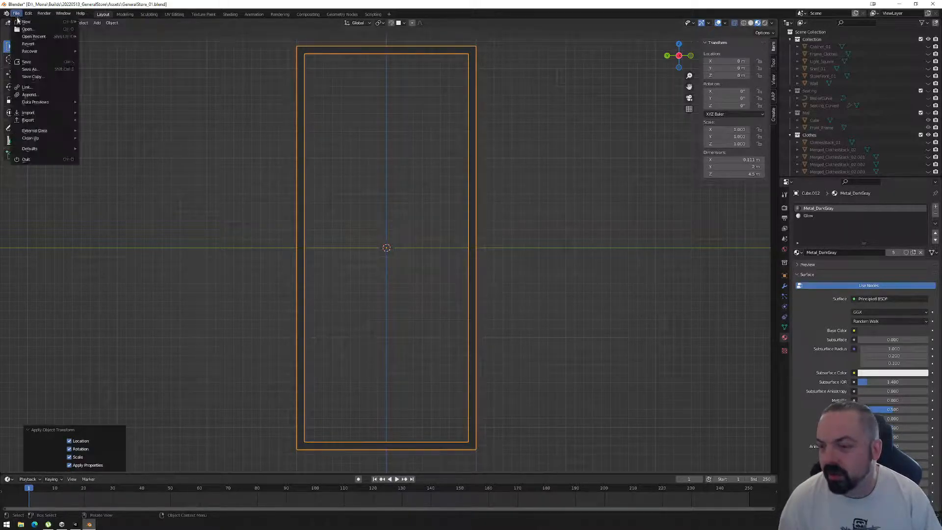
pyautogui.moveTo(29, 120)
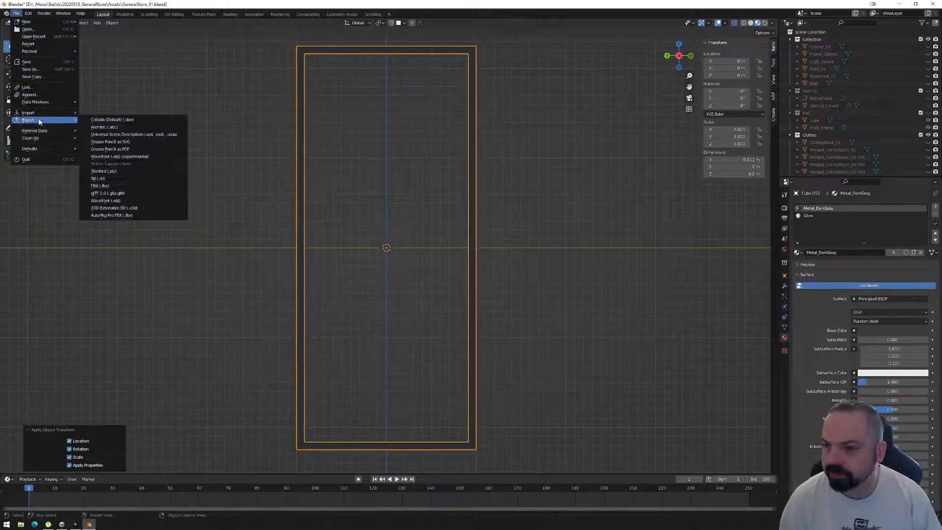
pyautogui.click(116, 188)
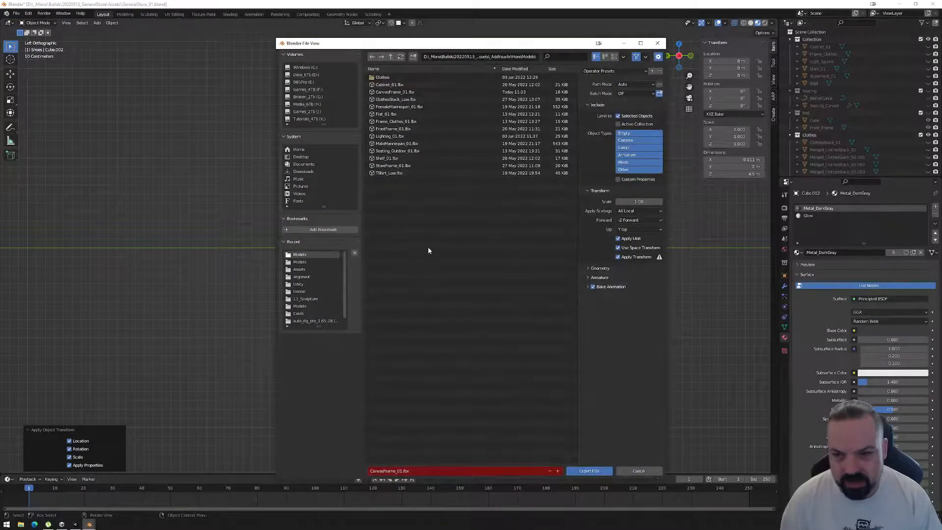
pyautogui.click(393, 92)
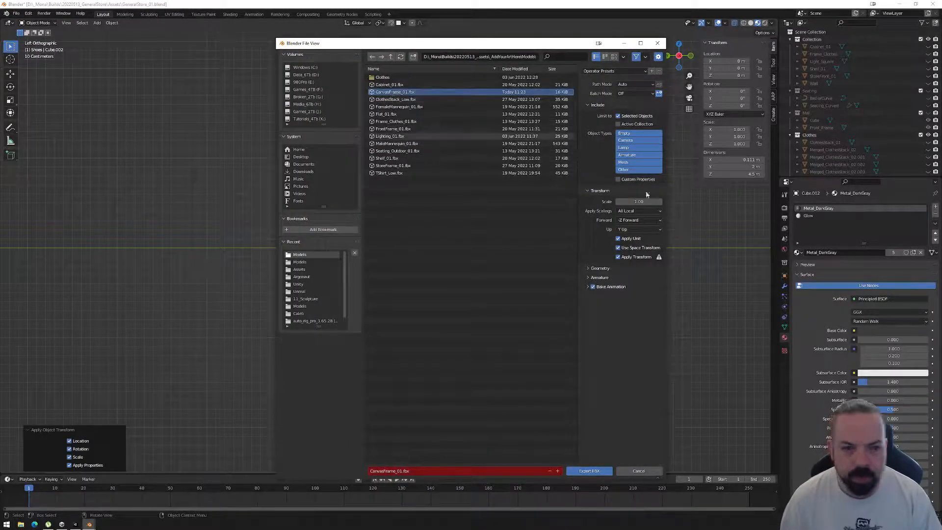
pyautogui.click(589, 470)
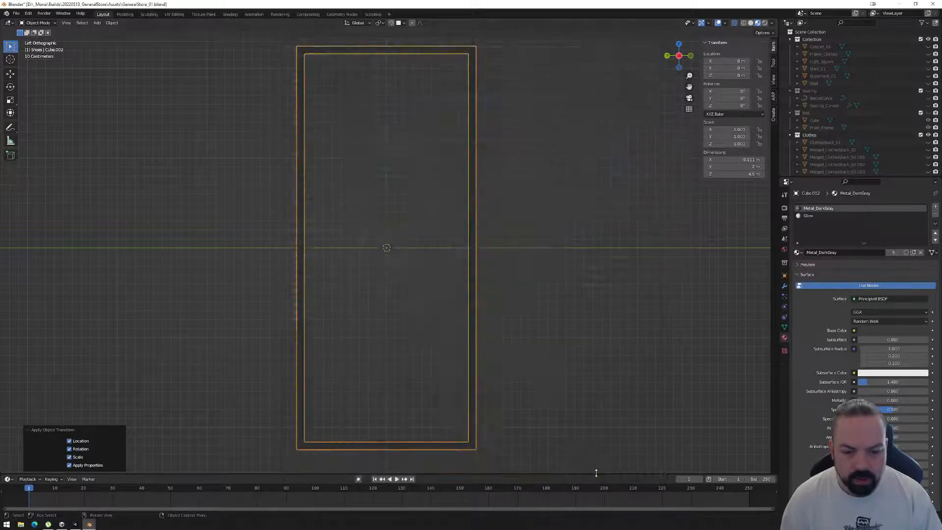
# Switch to Unity, check the re-imported frame in the scene and examine the model import settings of CanvasFrame_01.
pyautogui.click(76, 525)
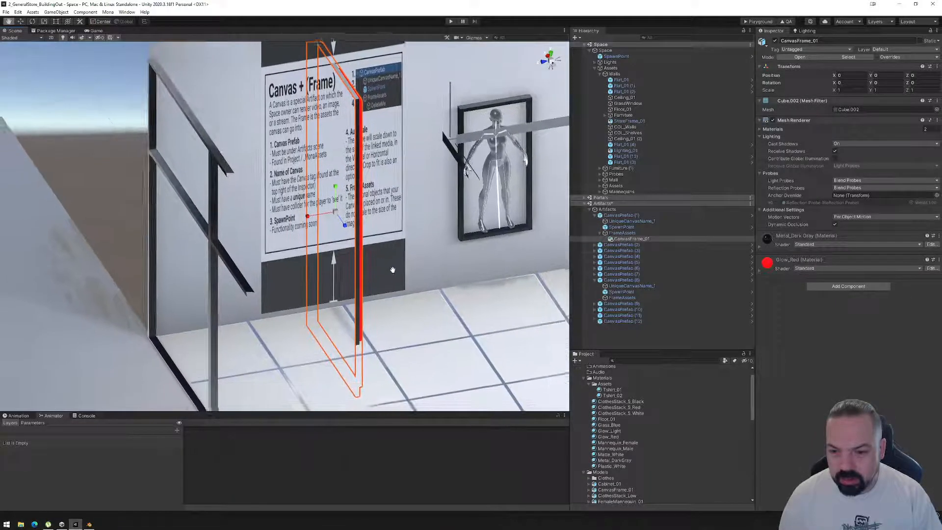
pyautogui.press('f')
pyautogui.press('r')
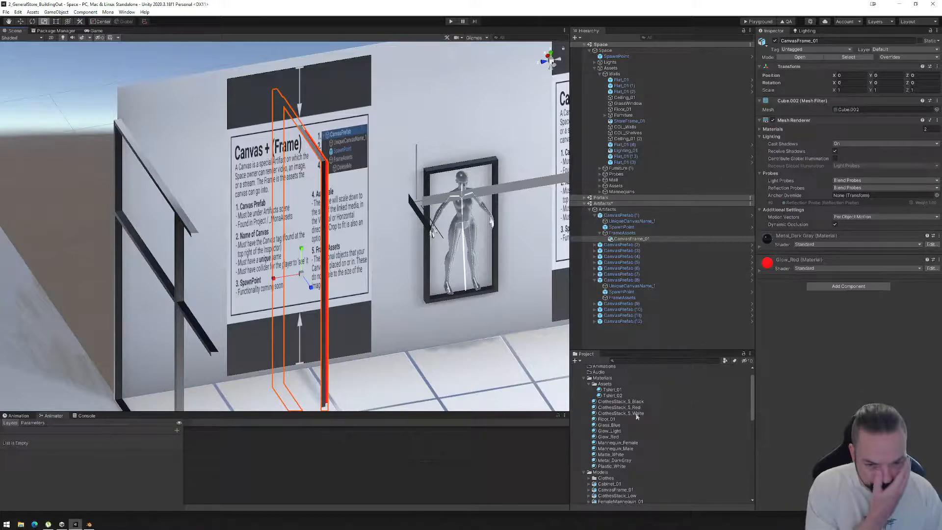
pyautogui.scroll(-2, 610, 453)
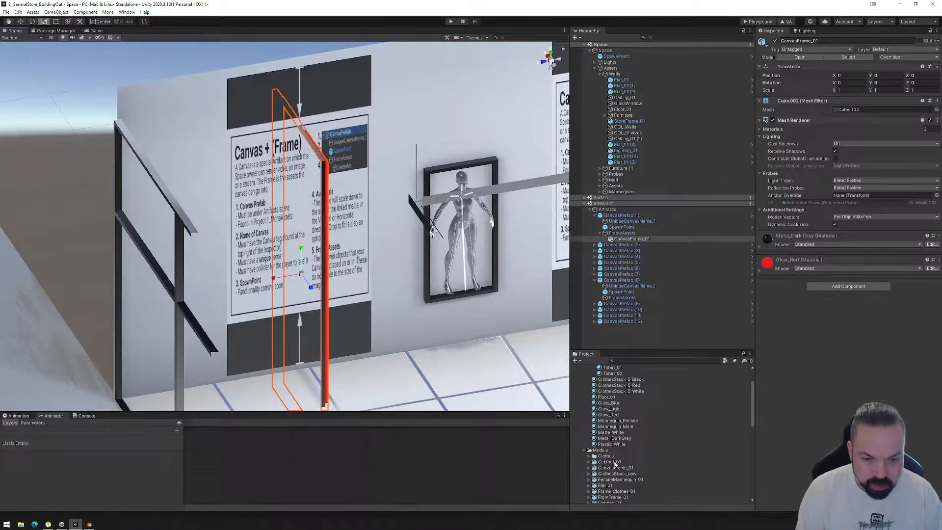
pyautogui.click(615, 467)
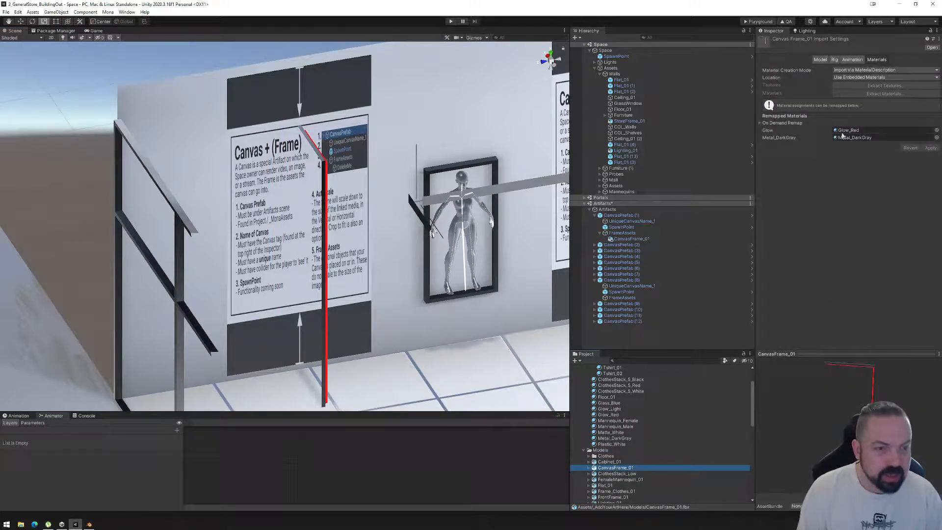
pyautogui.click(820, 59)
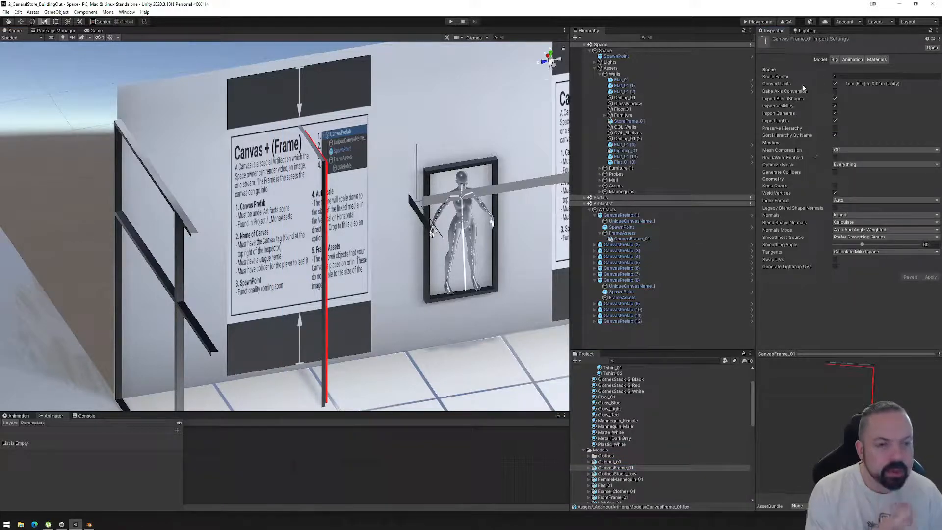
pyautogui.moveTo(785, 79)
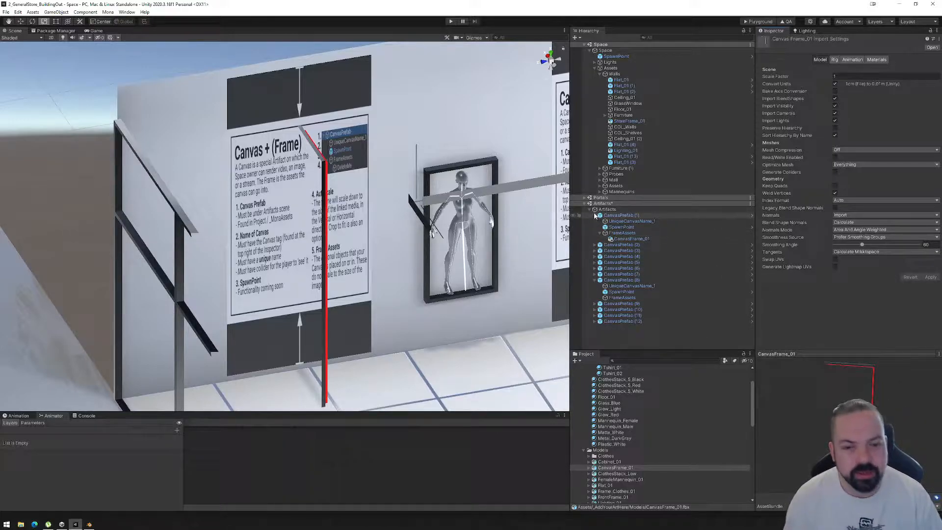
# Rotate CanvasFrame_01 about -90 degrees around Y and move it roughly over the first wall canvas.
pyautogui.click(614, 239)
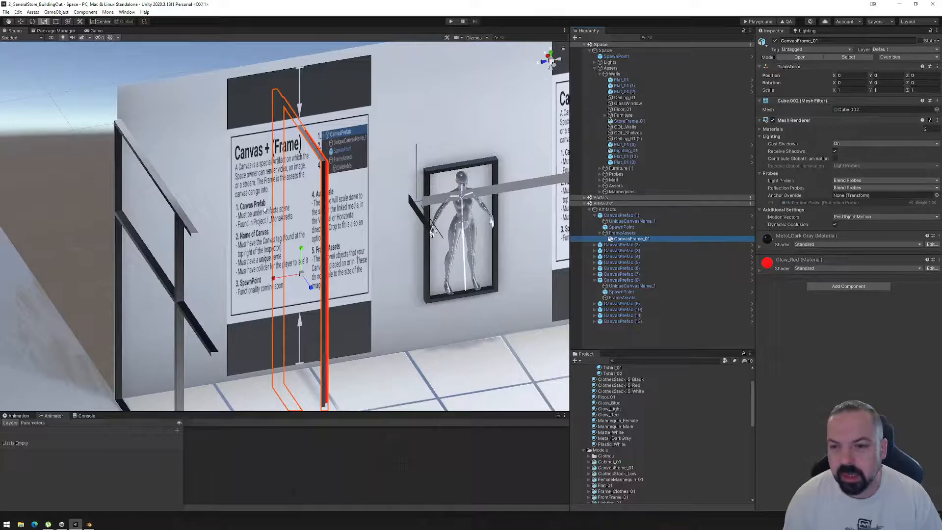
pyautogui.click(32, 21)
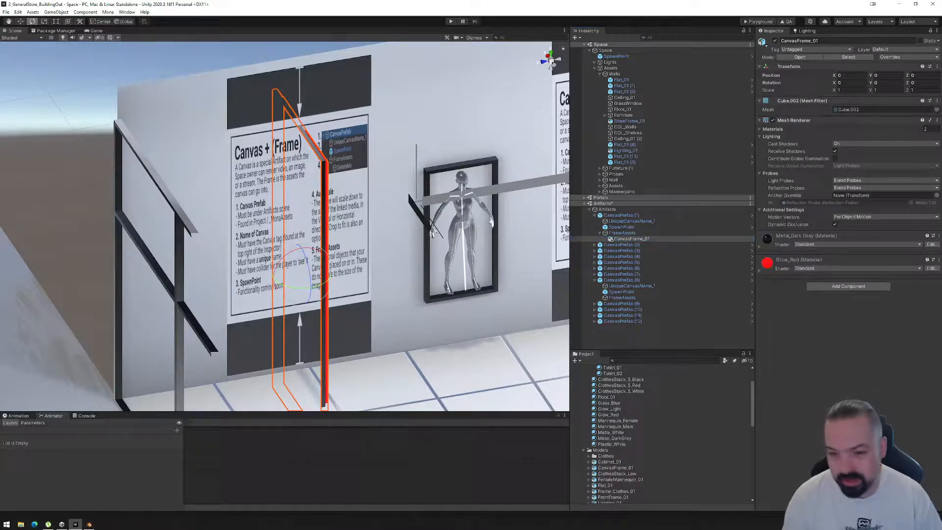
pyautogui.moveTo(290, 291); pyautogui.dragTo(471, 294)
pyautogui.click(20, 21)
pyautogui.keyDown('alt'); pyautogui.moveTo(342, 252); pyautogui.dragTo(153, 254); pyautogui.keyUp('alt')
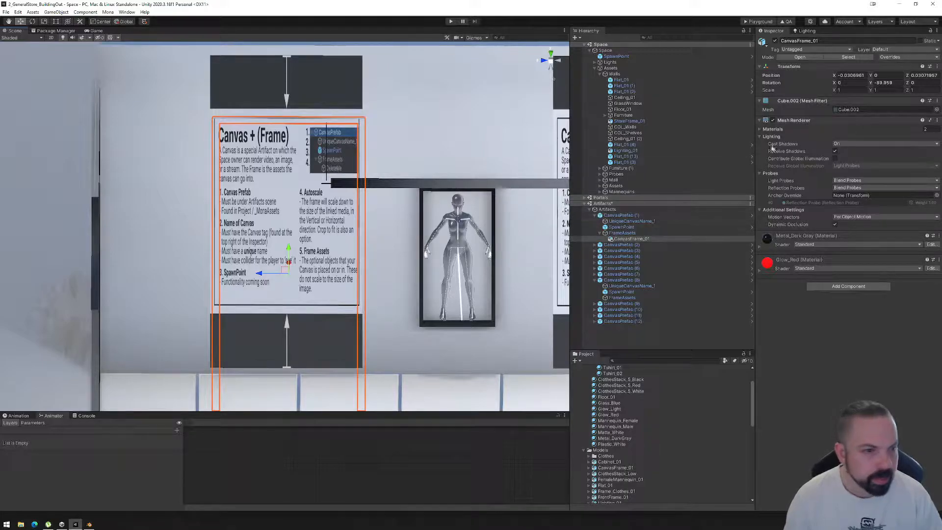
# Set CanvasFrame_01's X and Z positions to 0 and its Y rotation to -90.
pyautogui.click(850, 75)
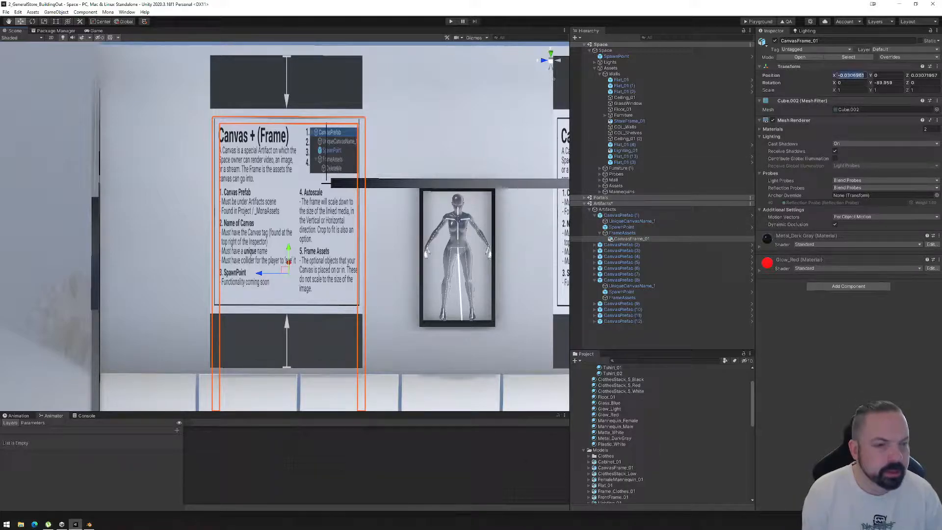
pyautogui.write('0')
pyautogui.press('Tab')
pyautogui.press('Tab')
pyautogui.write('0')
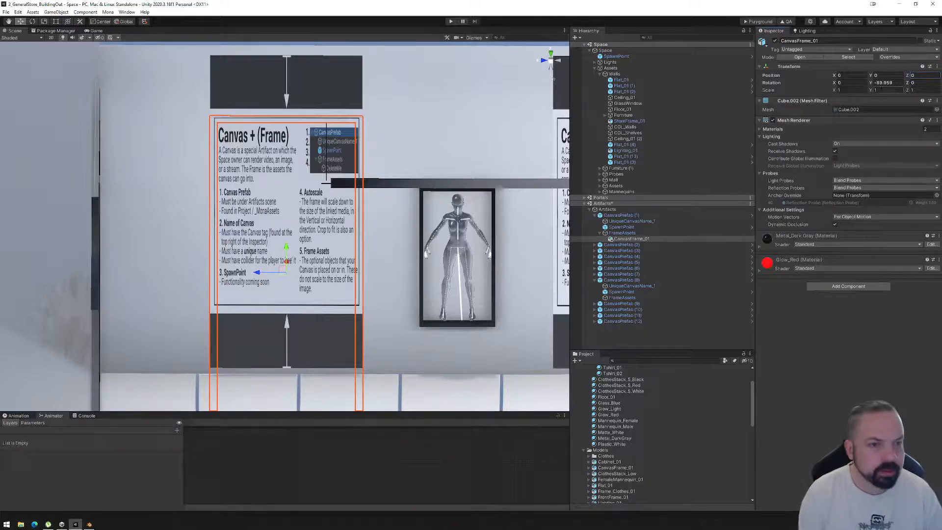
pyautogui.click(895, 83)
pyautogui.write('-90')
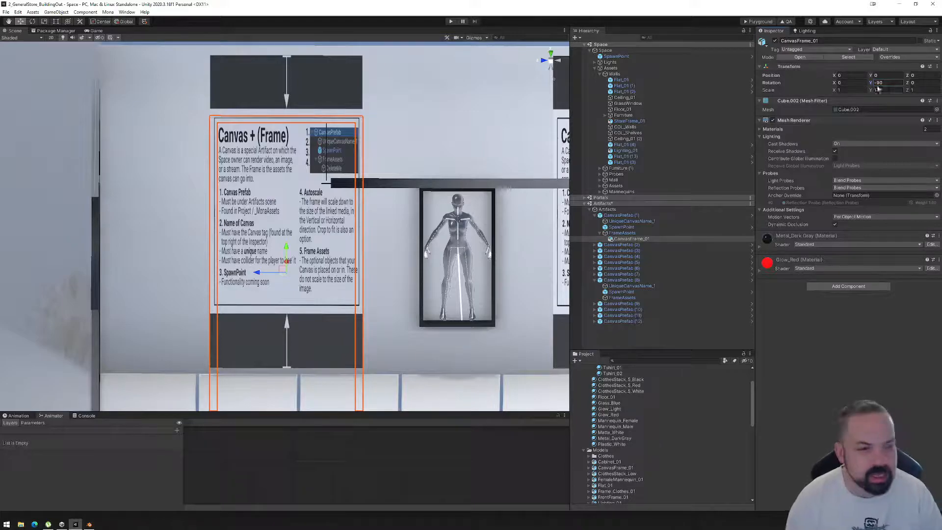
# Raise CanvasFrame_01 to about 0.9 on Y and vertex-snap its upper corner to the corner of the wall canvas.
pyautogui.keyDown('alt'); pyautogui.moveTo(318, 245); pyautogui.dragTo(312, 177); pyautogui.keyUp('alt')
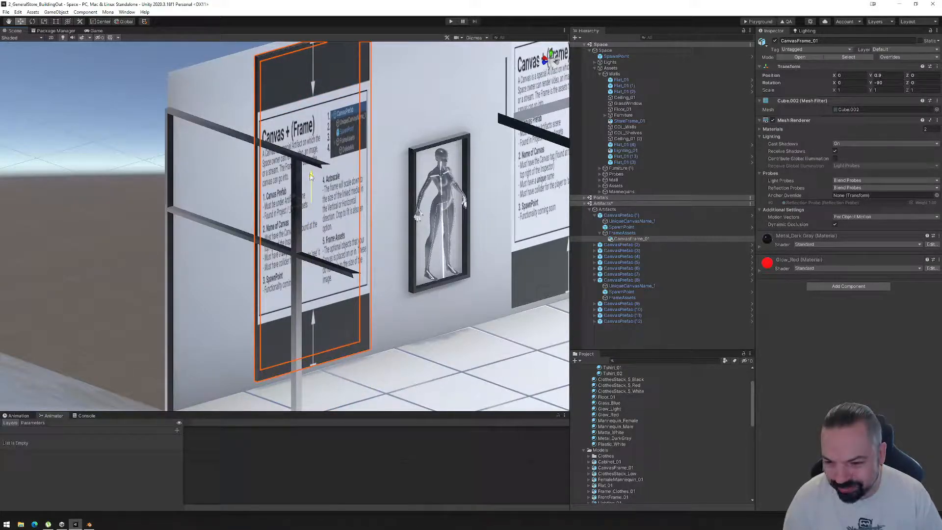
pyautogui.keyDown('alt'); pyautogui.moveTo(353, 184); pyautogui.dragTo(334, 258); pyautogui.keyUp('alt')
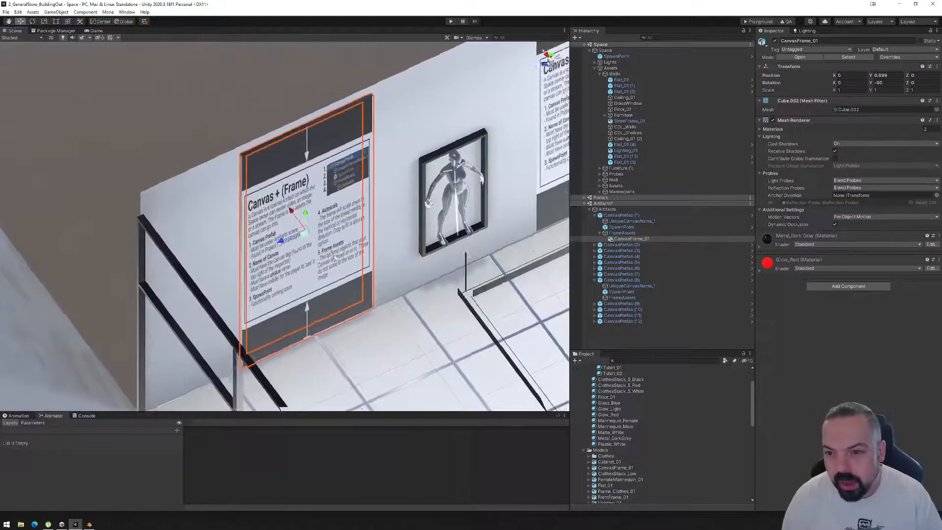
pyautogui.scroll(6, 334, 257)
pyautogui.moveTo(299, 212); pyautogui.dragTo(295, 210)
pyautogui.keyDown('alt'); pyautogui.moveTo(295, 210); pyautogui.dragTo(345, 229); pyautogui.keyUp('alt')
pyautogui.press('v')
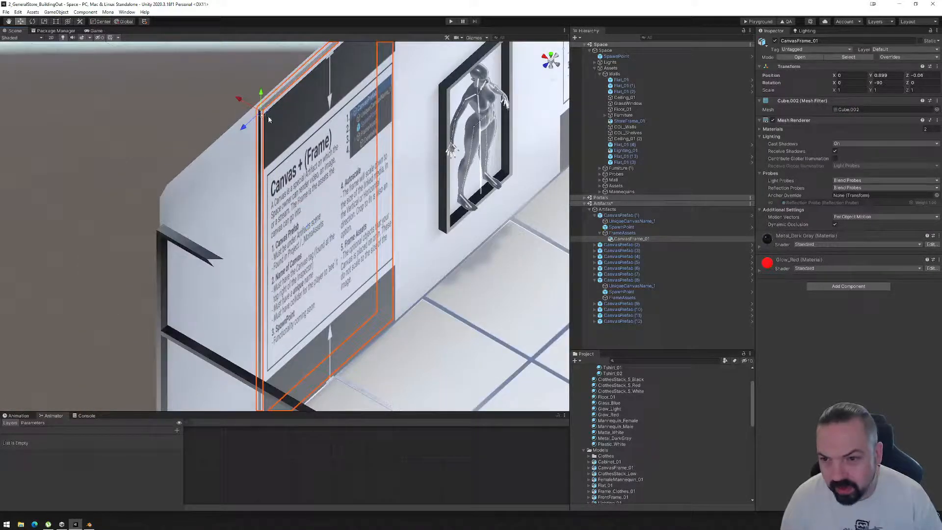
pyautogui.moveTo(261, 114)
pyautogui.mouseDown()
pyautogui.moveTo(138, 196)
pyautogui.moveTo(77, 196)
pyautogui.moveTo(248, 112)
pyautogui.mouseUp()
pyautogui.scroll(-4, 265, 148)
pyautogui.keyDown('alt'); pyautogui.moveTo(303, 224); pyautogui.dragTo(314, 259); pyautogui.keyUp('alt')
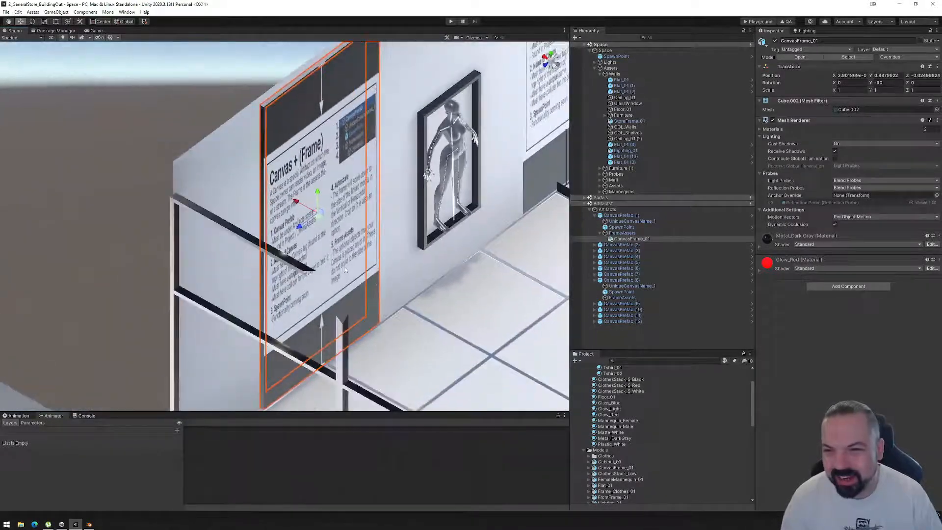
# Select CanvasFrame_01 together with UniqueCanvasName_1 and shift both along the X axis to fit them against the wall.
pyautogui.click(158, 148)
pyautogui.keyDown('alt'); pyautogui.moveTo(159, 147); pyautogui.dragTo(265, 145); pyautogui.keyUp('alt')
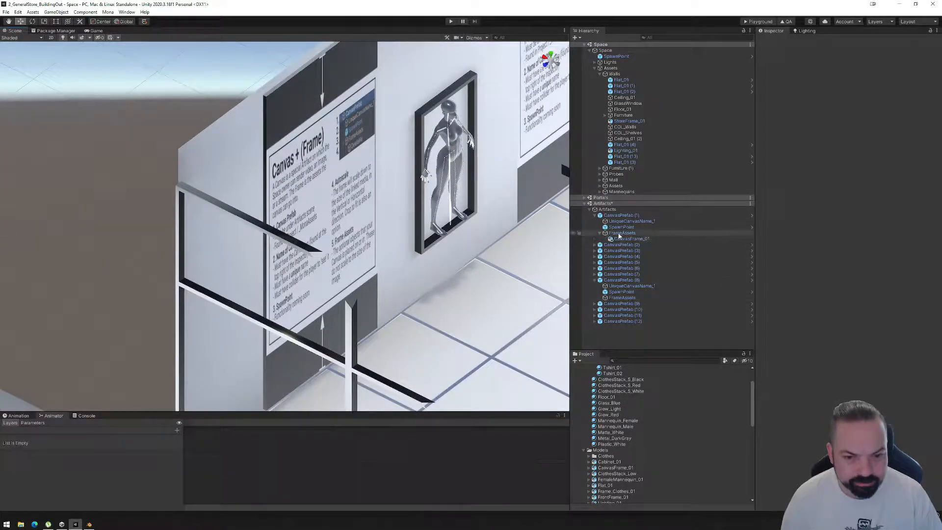
pyautogui.click(623, 238)
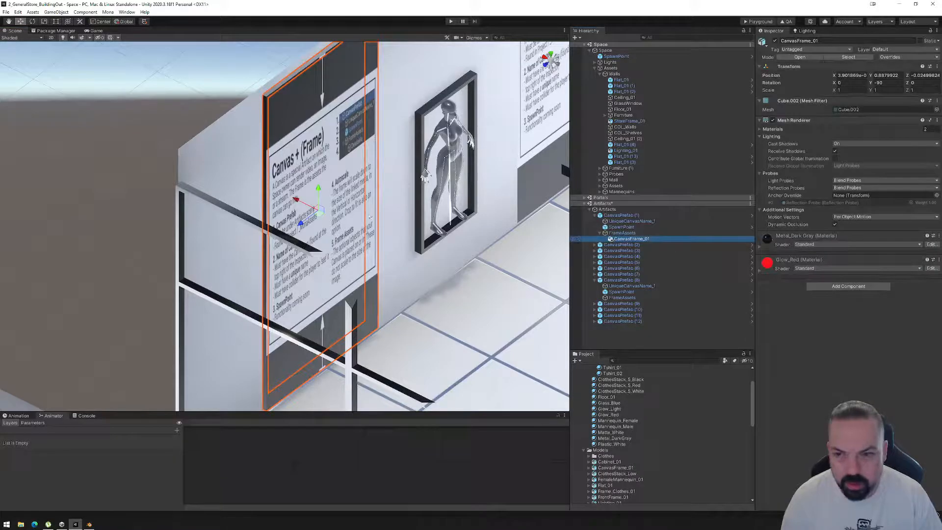
pyautogui.press('f')
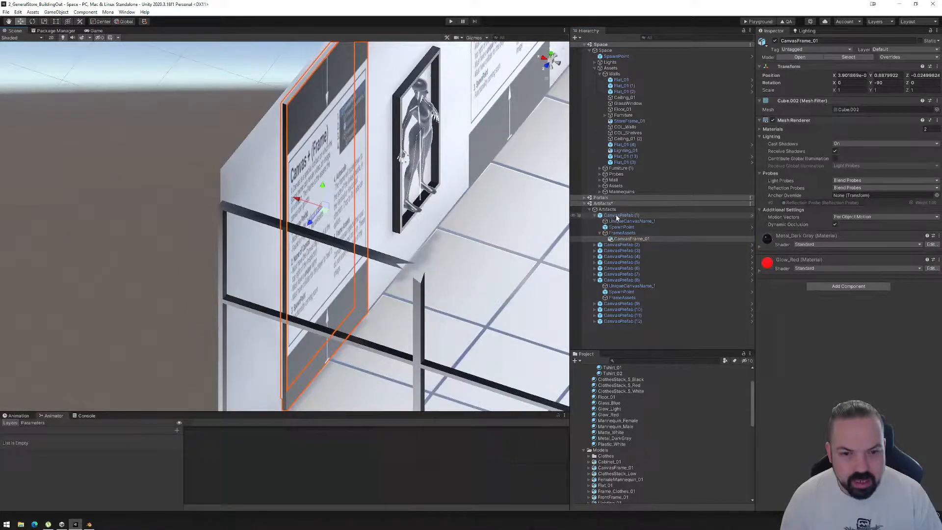
pyautogui.keyDown('ctrl'); pyautogui.click(615, 221); pyautogui.keyUp('ctrl')
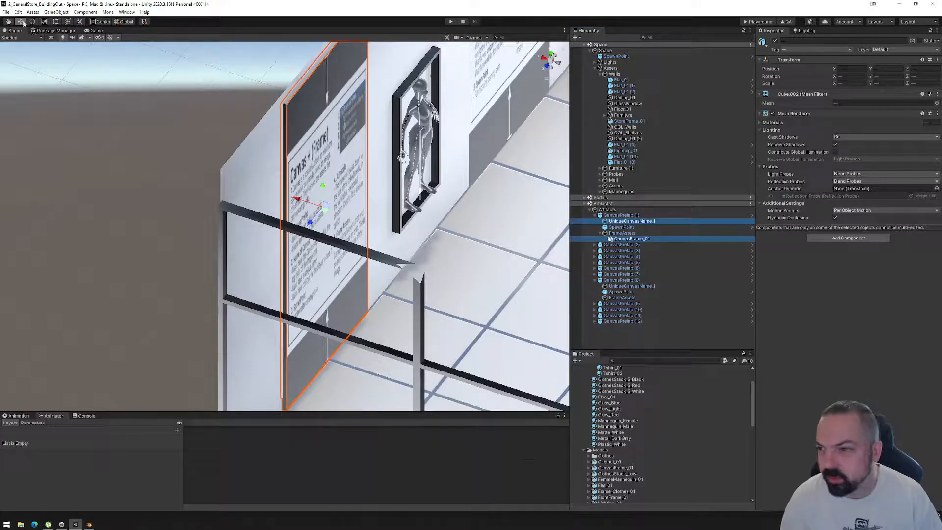
pyautogui.keyDown('alt'); pyautogui.moveTo(303, 211); pyautogui.dragTo(365, 219); pyautogui.keyUp('alt')
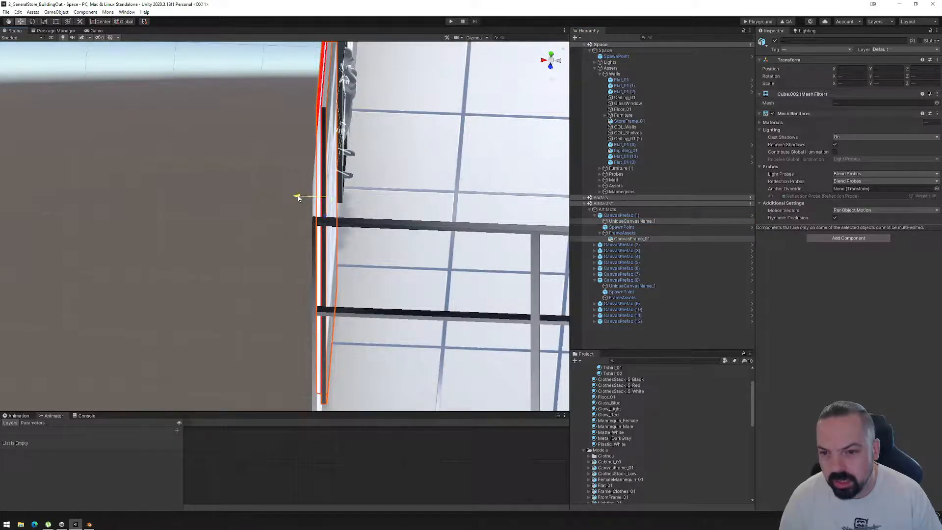
pyautogui.keyDown('alt'); pyautogui.moveTo(301, 196); pyautogui.dragTo(501, 343); pyautogui.keyUp('alt')
pyautogui.keyDown('alt'); pyautogui.moveTo(216, 172); pyautogui.dragTo(417, 191); pyautogui.keyUp('alt')
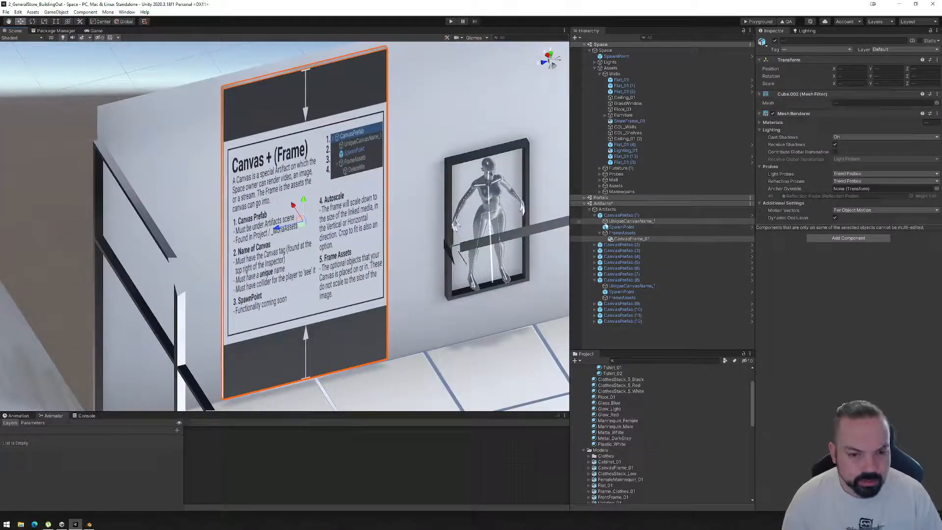
# Select CanvasPrefab (1) and examine its placement among the other canvases along the wall.
pyautogui.click(618, 214)
pyautogui.keyDown('alt'); pyautogui.moveTo(432, 246); pyautogui.dragTo(462, 265); pyautogui.keyUp('alt')
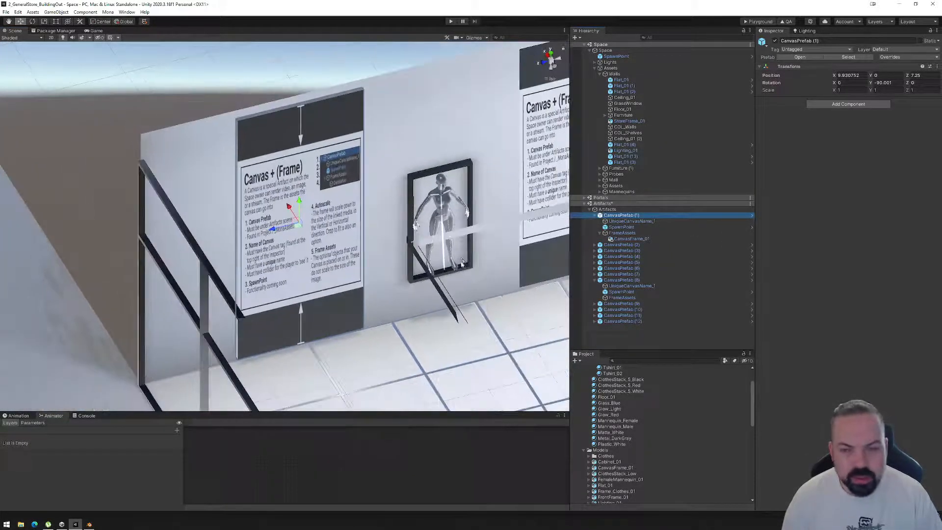
pyautogui.moveTo(503, 248); pyautogui.dragTo(322, 273, button='middle')
pyautogui.scroll(-4, 372, 269)
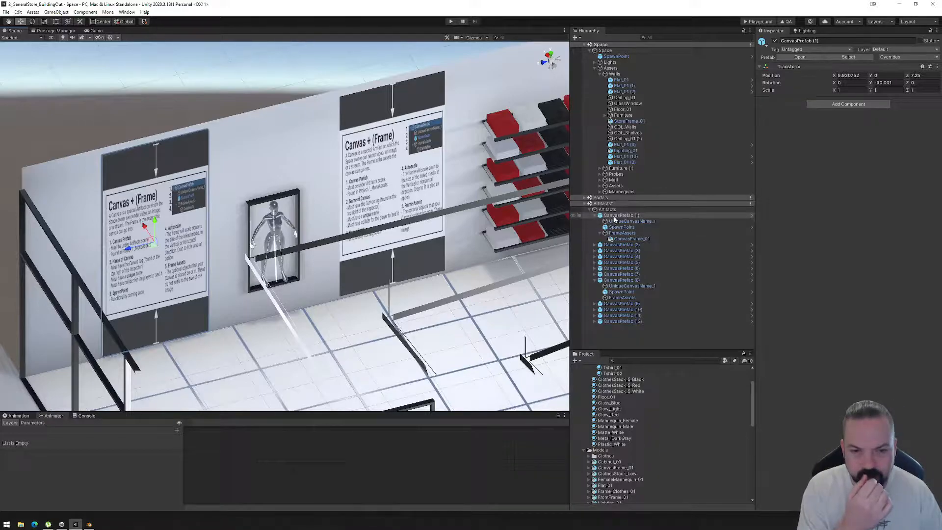
# Apply all overrides of CanvasPrefab (1) to the StoreCanvas prefab and check the other canvases along the walls.
pyautogui.scroll(5, 245, 268)
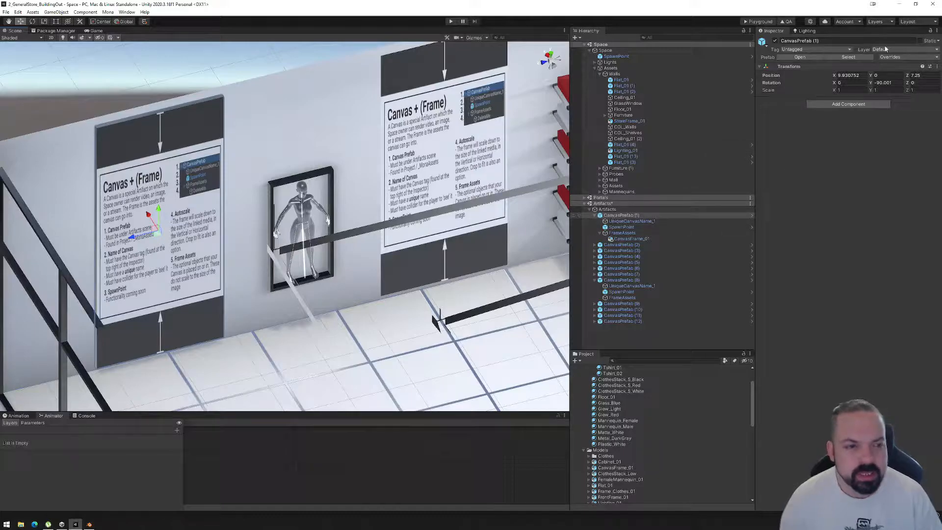
pyautogui.click(899, 59)
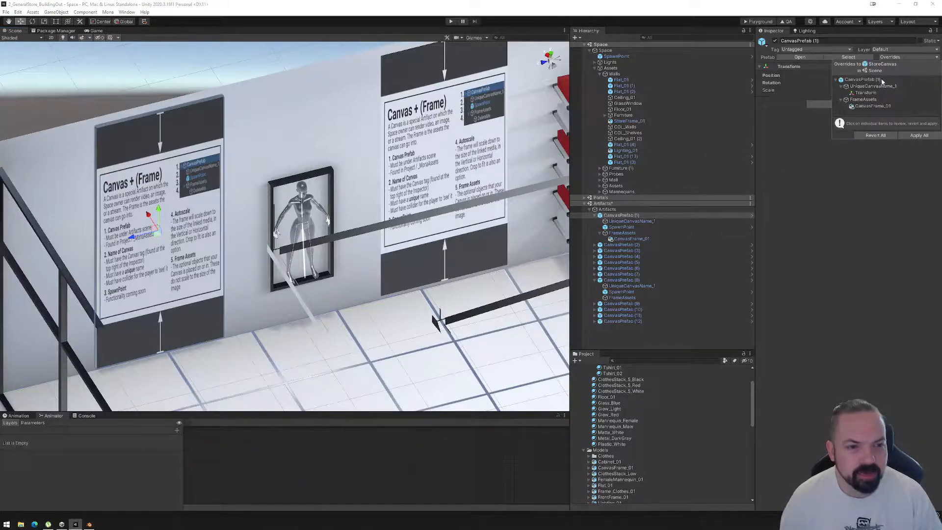
pyautogui.click(929, 138)
pyautogui.keyDown('alt'); pyautogui.moveTo(314, 147); pyautogui.dragTo(480, 128); pyautogui.keyUp('alt')
pyautogui.scroll(-10, 480, 128)
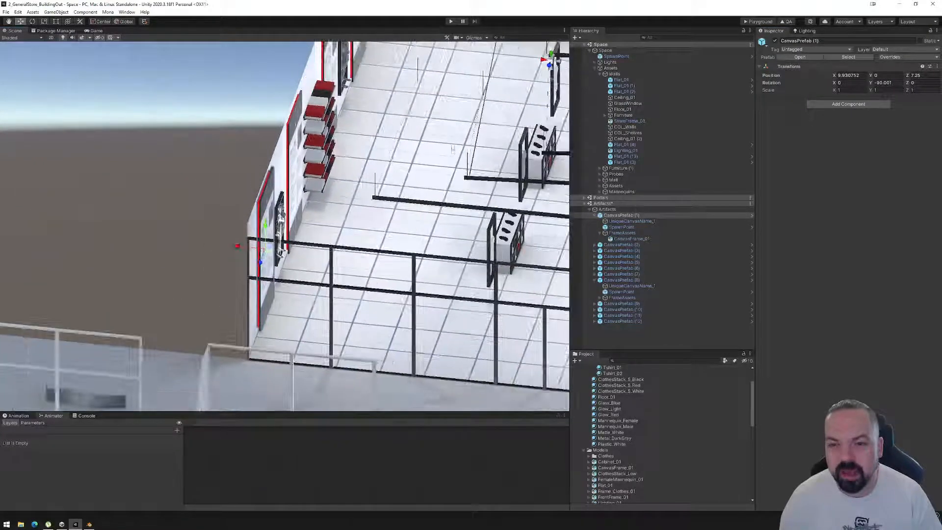
pyautogui.moveTo(480, 127); pyautogui.dragTo(272, 276, button='middle')
pyautogui.keyDown('alt'); pyautogui.moveTo(272, 277); pyautogui.dragTo(324, 263); pyautogui.keyUp('alt')
pyautogui.scroll(3, 289, 259)
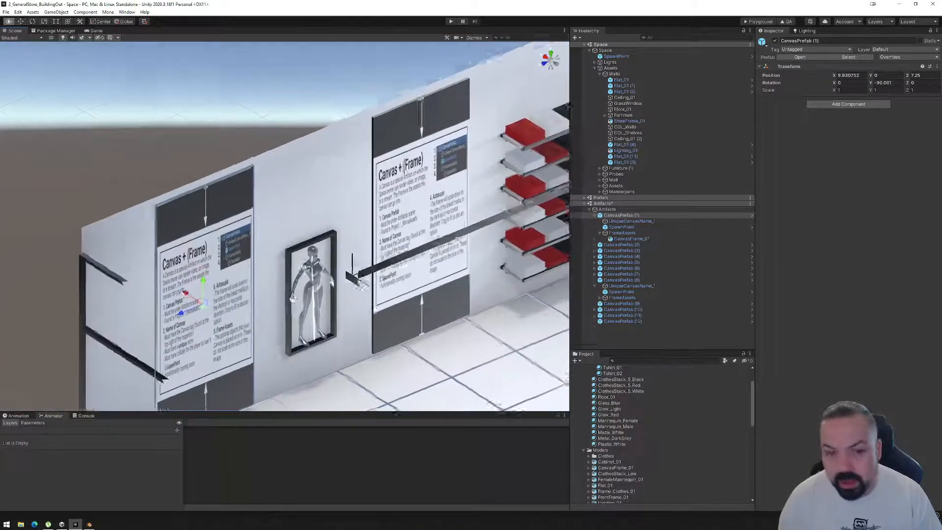
# Open CanvasPrefab (1)'s StoreCanvas prefab asset in isolation, inspect its frame and canvas, and return to the scene.
pyautogui.click(621, 215)
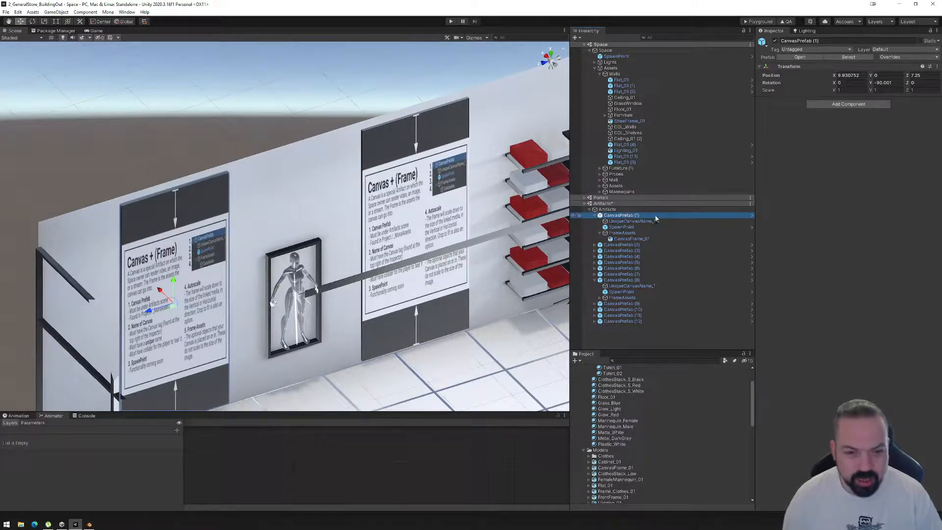
pyautogui.rightClick(626, 216)
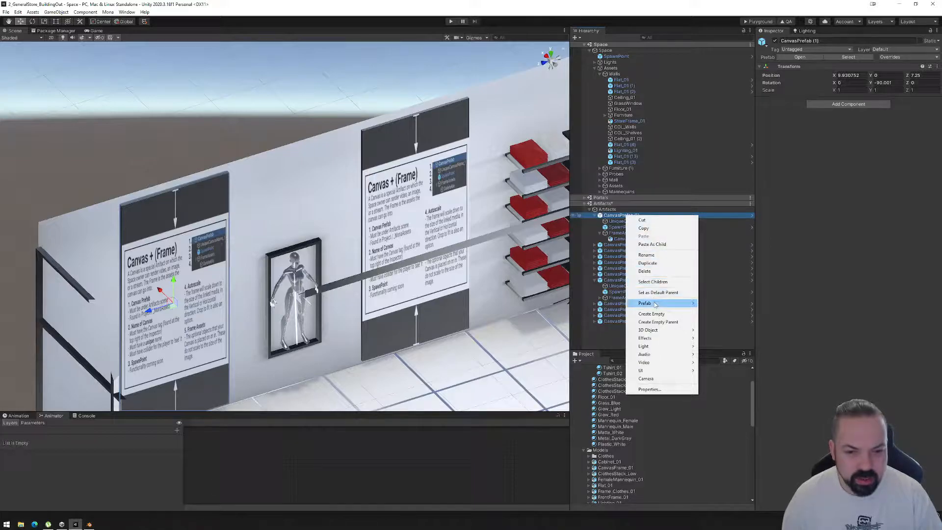
pyautogui.moveTo(655, 305)
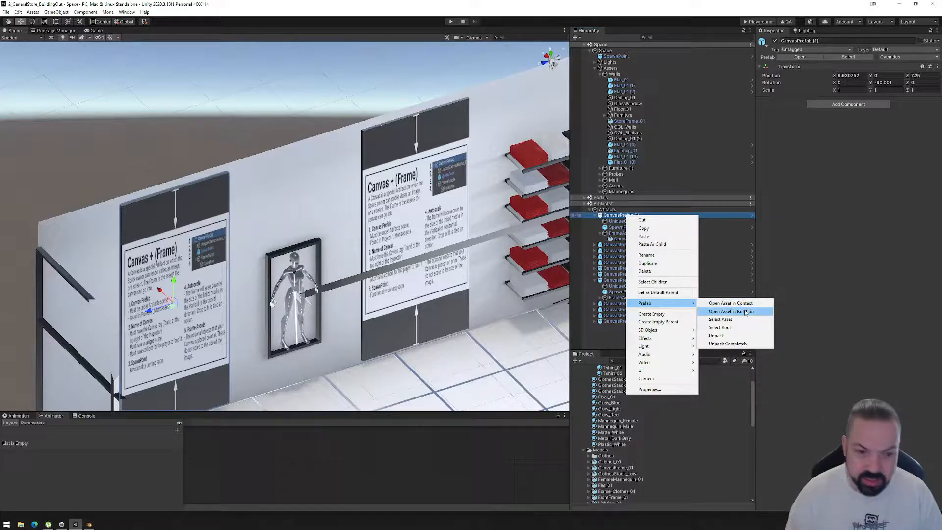
pyautogui.click(609, 217)
pyautogui.click(609, 216)
pyautogui.click(625, 221)
pyautogui.click(627, 215)
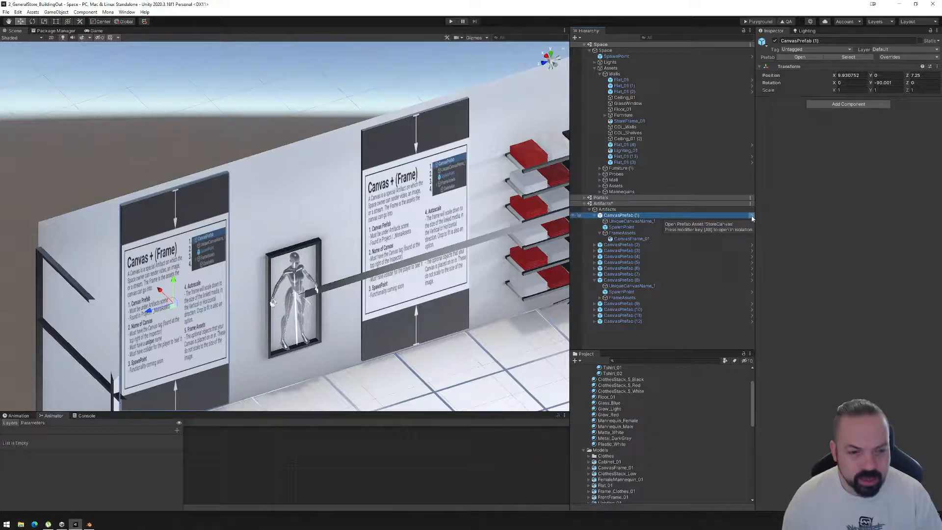
pyautogui.press('alt')
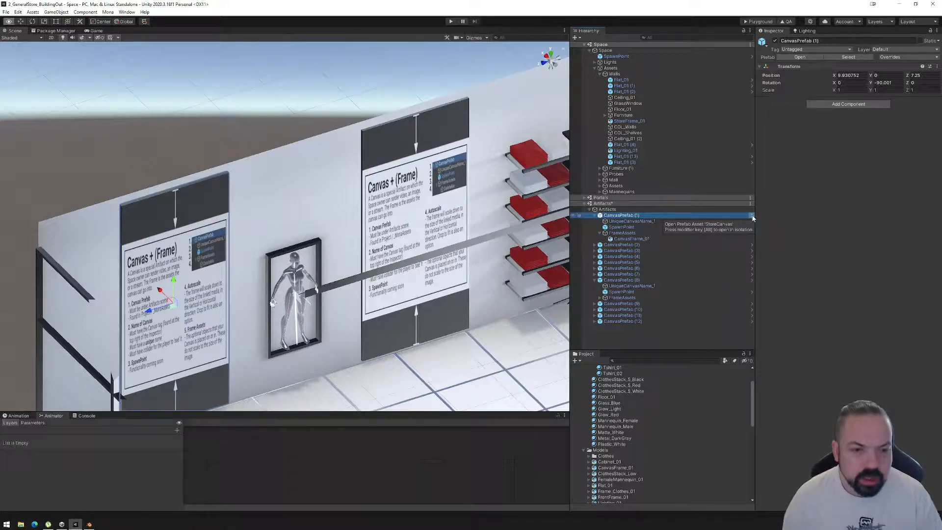
pyautogui.keyDown('alt'); pyautogui.click(753, 218); pyautogui.keyUp('alt')
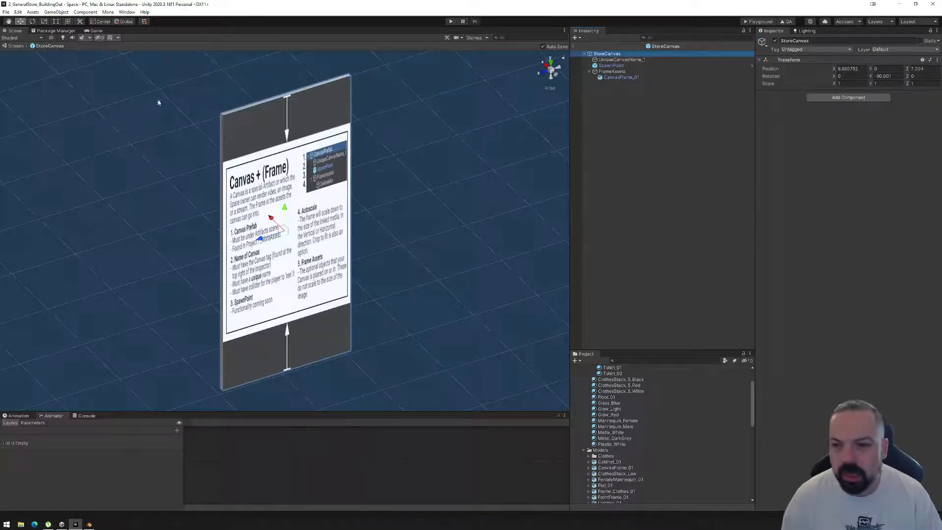
pyautogui.scroll(-2, 375, 260)
pyautogui.keyDown('alt'); pyautogui.moveTo(441, 298); pyautogui.dragTo(559, 268); pyautogui.keyUp('alt')
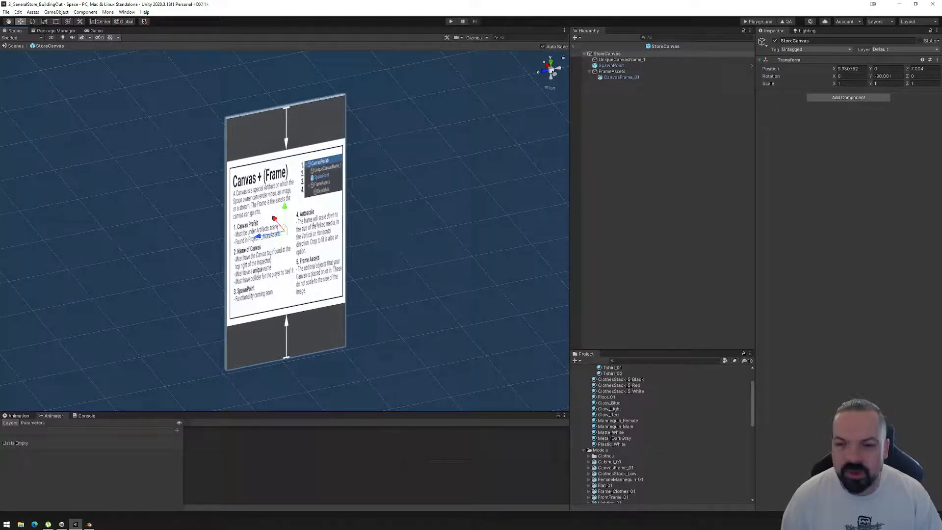
pyautogui.click(16, 46)
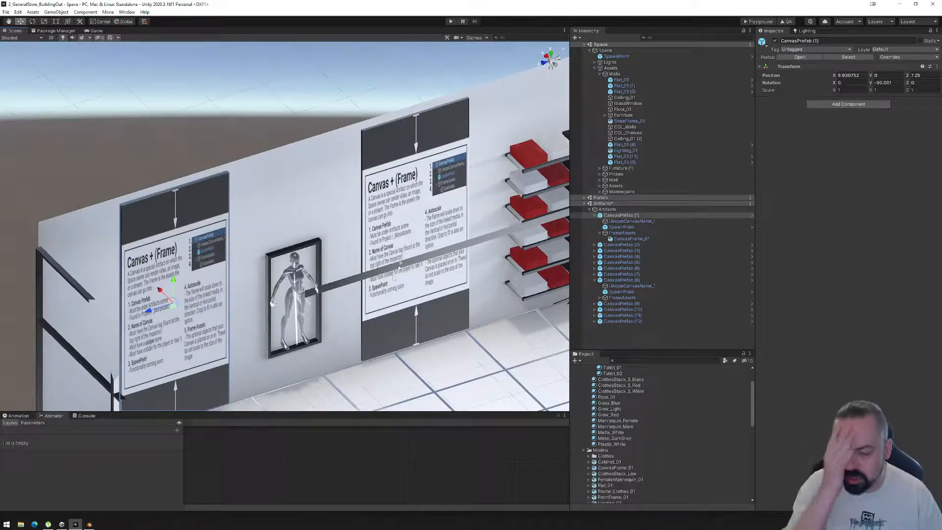
# Collapse FrameAssets, CanvasPrefab (1) and CanvasPrefab (8) in the object hierarchy while checking the canvases around the store.
pyautogui.moveTo(378, 314); pyautogui.dragTo(350, 243, button='middle')
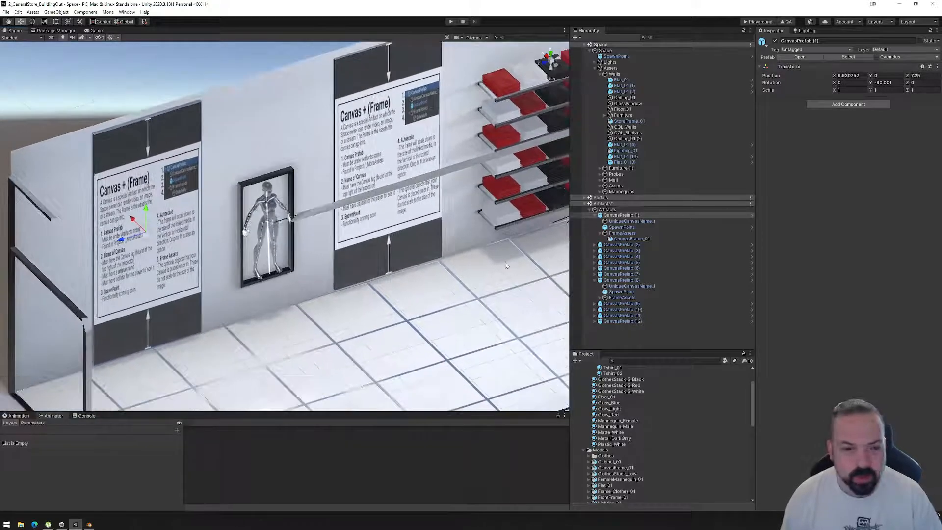
pyautogui.click(600, 233)
pyautogui.moveTo(521, 264); pyautogui.dragTo(483, 224, button='middle')
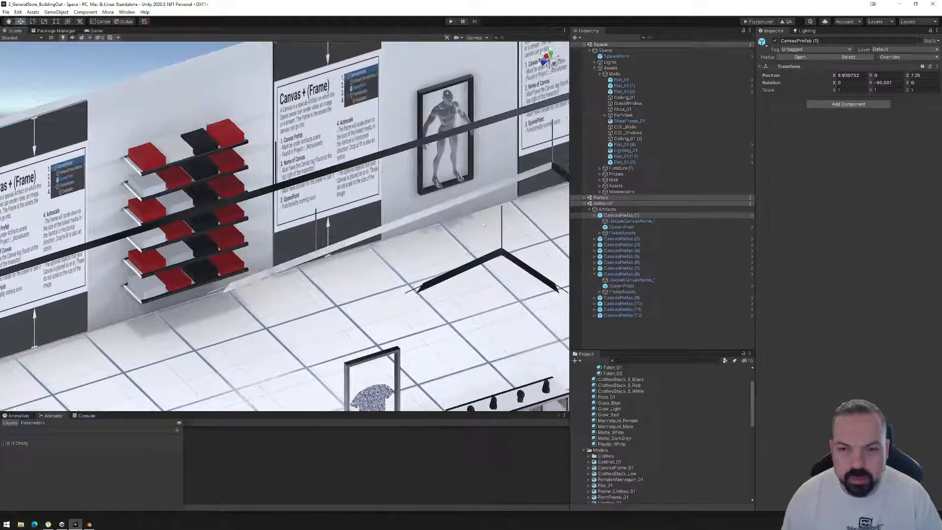
pyautogui.moveTo(564, 178); pyautogui.dragTo(212, 273, button='middle')
pyautogui.moveTo(436, 242); pyautogui.dragTo(374, 256, button='right')
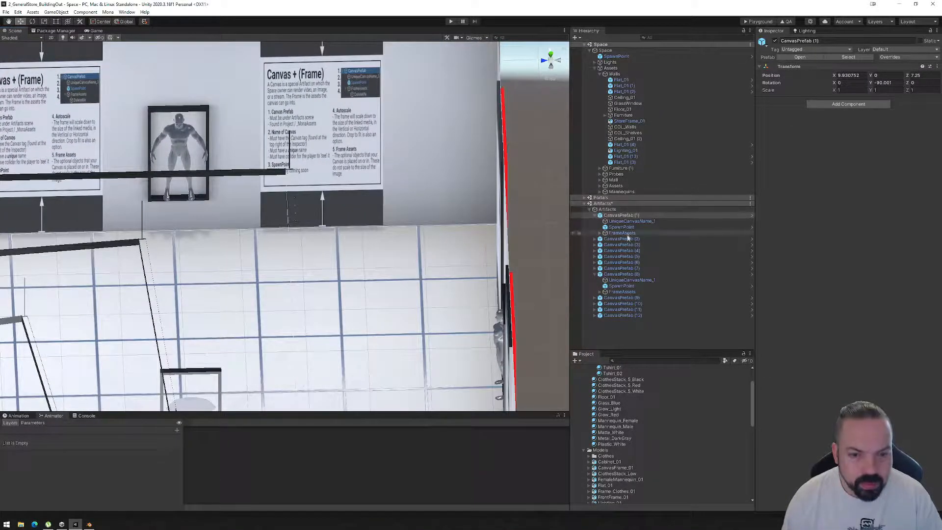
pyautogui.click(594, 215)
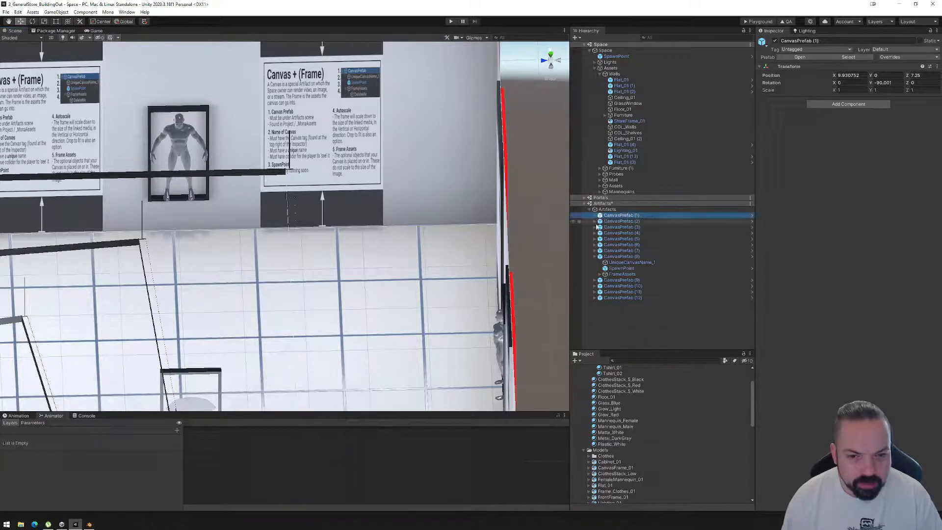
pyautogui.click(595, 257)
# Select CanvasPrefab (5) through CanvasPrefab (8) and nudge them along the Z axis to fit against their wall.
pyautogui.click(620, 245)
pyautogui.press('Up')
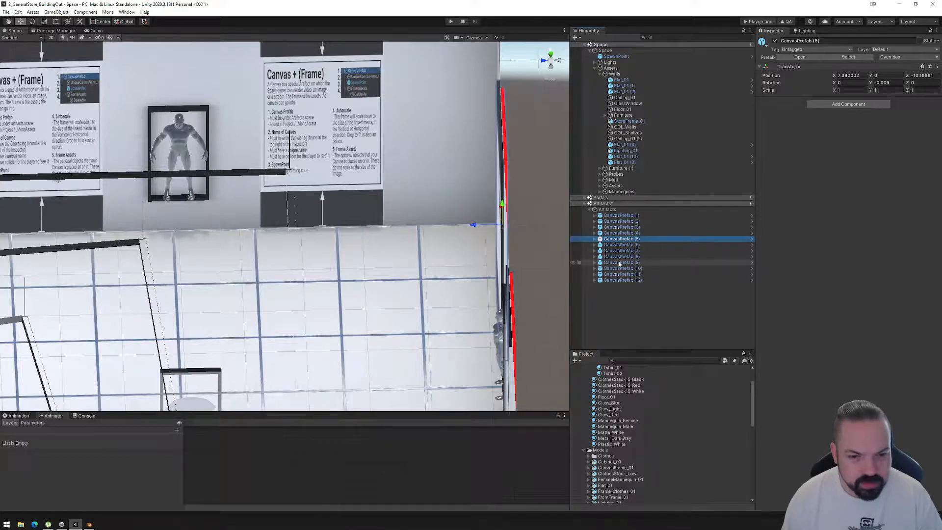
pyautogui.keyDown('shift'); pyautogui.click(619, 263); pyautogui.keyUp('shift')
pyautogui.keyDown('shift'); pyautogui.click(619, 258); pyautogui.keyUp('shift')
pyautogui.click(620, 240)
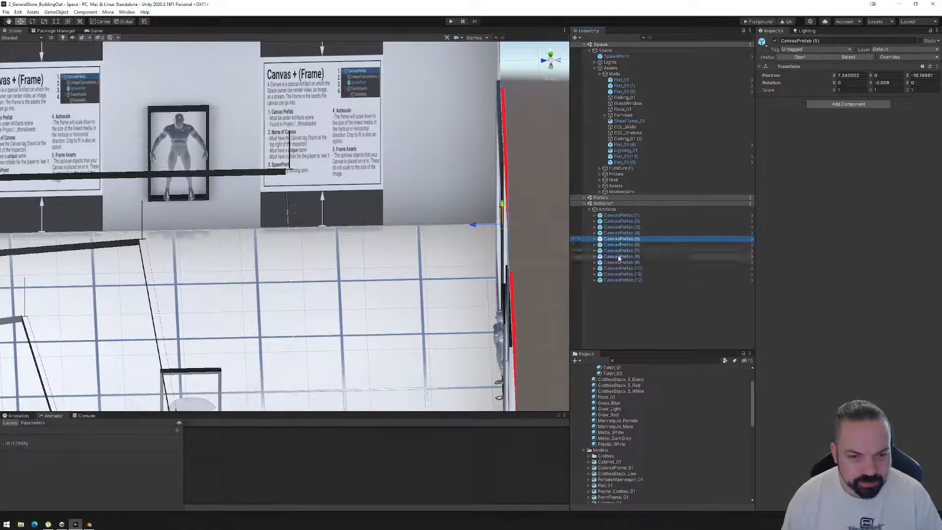
pyautogui.keyDown('shift'); pyautogui.click(619, 256); pyautogui.keyUp('shift')
pyautogui.scroll(-2, 510, 304)
pyautogui.scroll(-1, 470, 334)
pyautogui.keyDown('shift'); pyautogui.moveTo(463, 342); pyautogui.dragTo(452, 310, button='middle'); pyautogui.keyUp('shift')
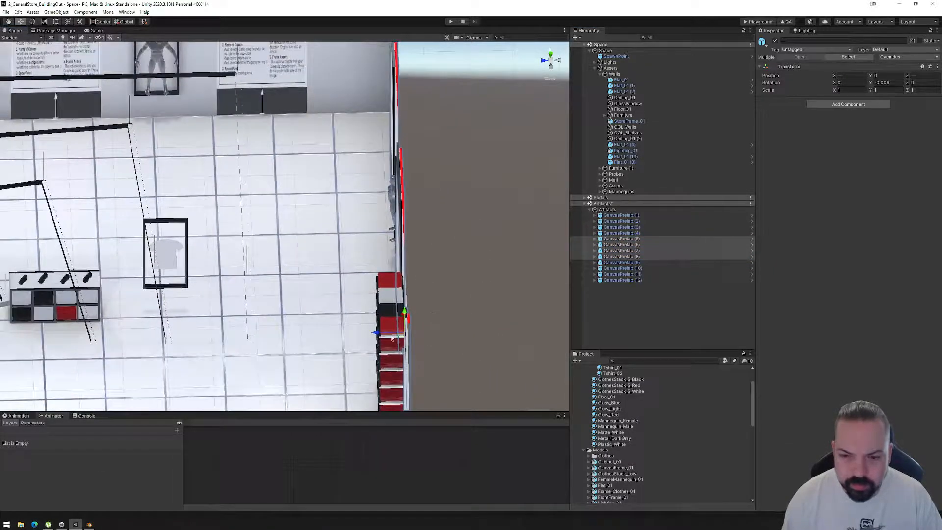
pyautogui.moveTo(386, 334); pyautogui.dragTo(383, 336)
# Select CanvasPrefab (9) through CanvasPrefab (12) and nudge them along the X axis to fit against their wall.
pyautogui.keyDown('alt'); pyautogui.moveTo(314, 329); pyautogui.dragTo(496, 304); pyautogui.keyUp('alt')
pyautogui.moveTo(475, 314); pyautogui.dragTo(283, 281, button='middle')
pyautogui.keyDown('alt'); pyautogui.moveTo(283, 281); pyautogui.dragTo(441, 284); pyautogui.keyUp('alt')
pyautogui.click(621, 263)
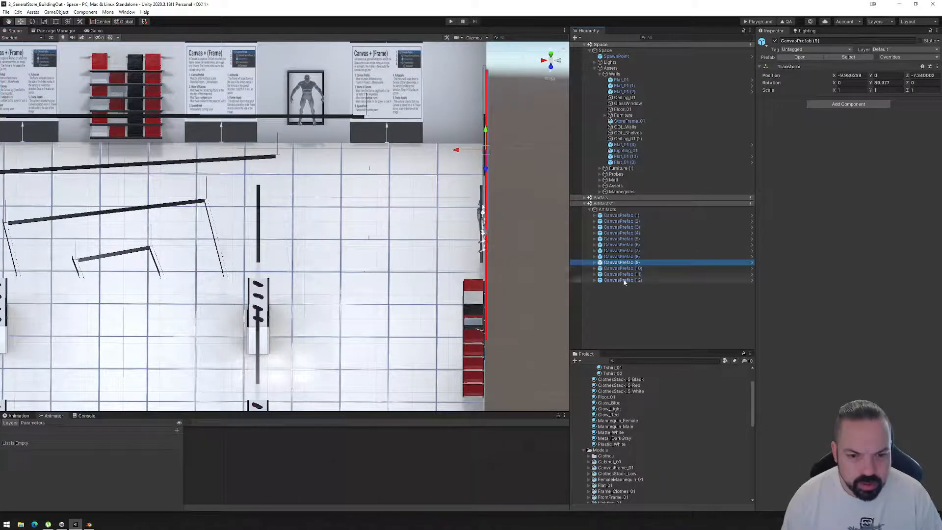
pyautogui.keyDown('shift'); pyautogui.click(622, 279); pyautogui.keyUp('shift')
pyautogui.moveTo(456, 328); pyautogui.dragTo(454, 329)
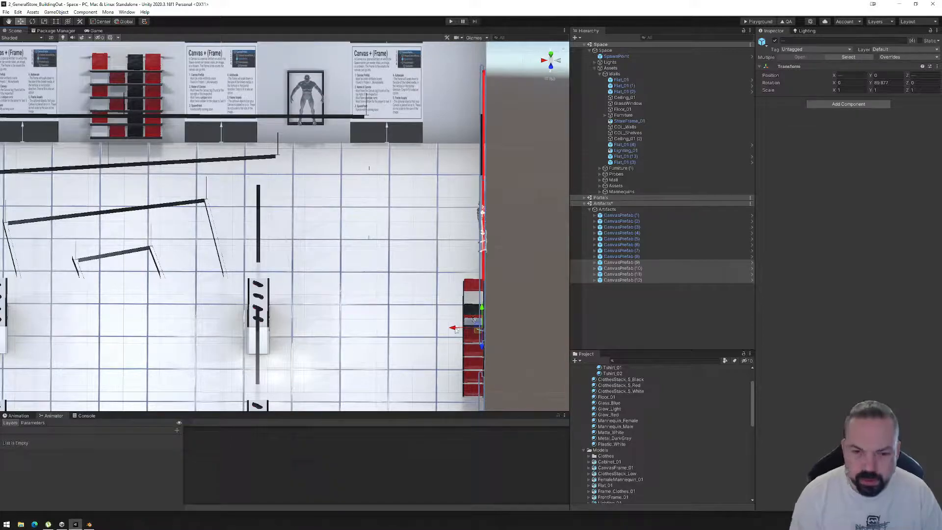
pyautogui.moveTo(454, 329); pyautogui.dragTo(454, 330)
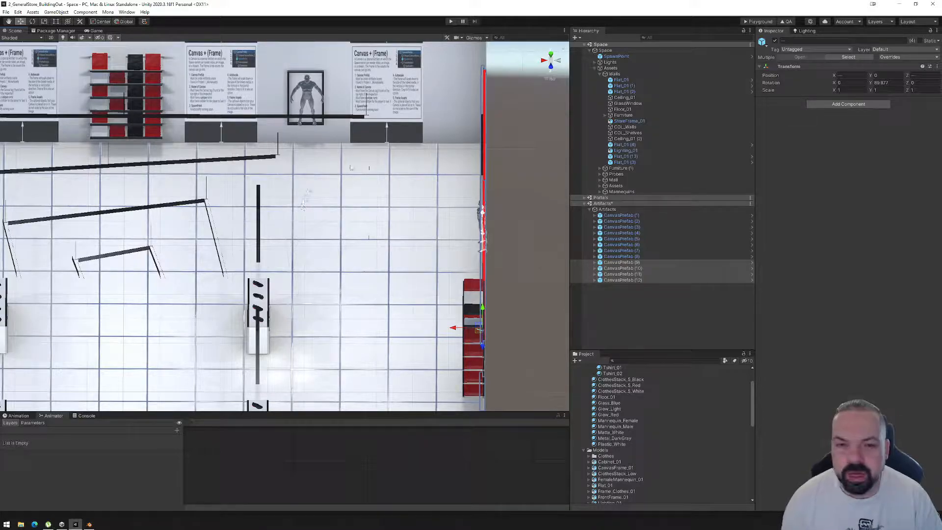
pyautogui.keyDown('alt'); pyautogui.moveTo(391, 181); pyautogui.dragTo(453, 147); pyautogui.keyUp('alt')
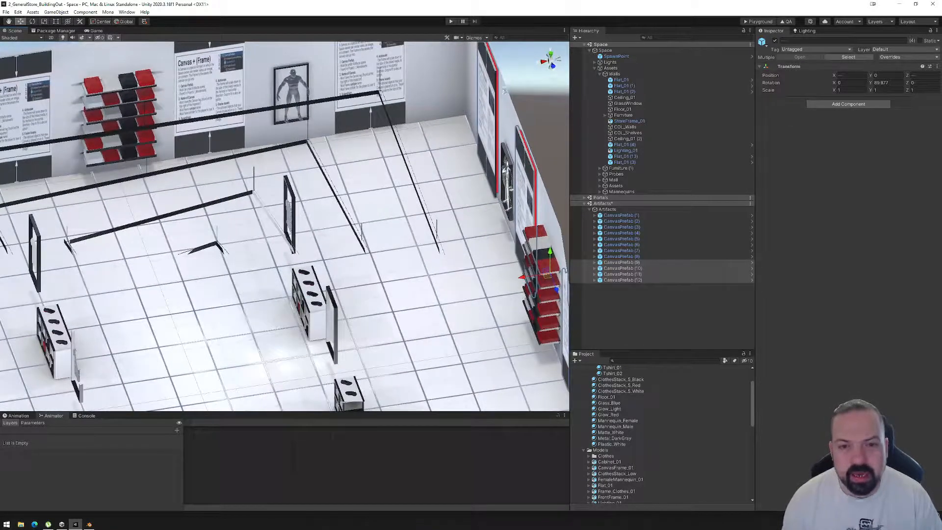
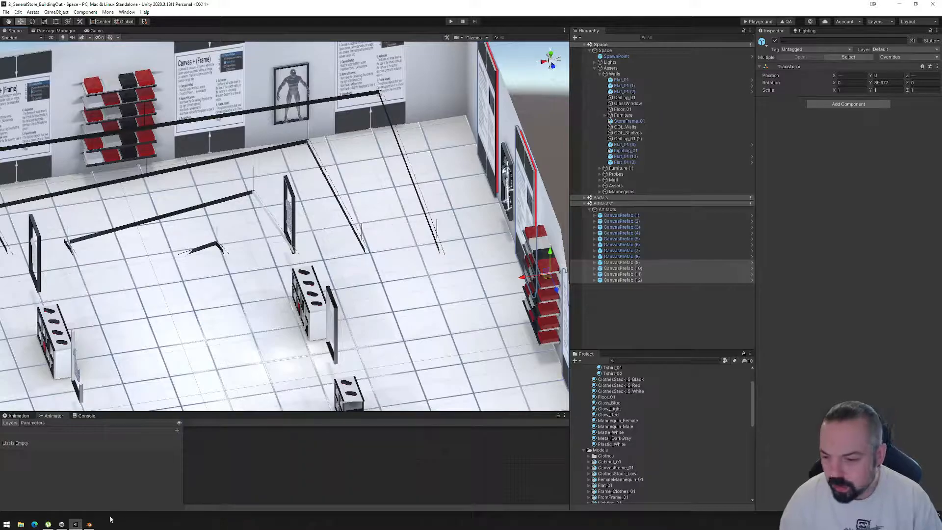
# Switch to Blender and select the outer back edge loop of the canvas frame in edge-select Edit Mode.
pyautogui.moveTo(89, 525)
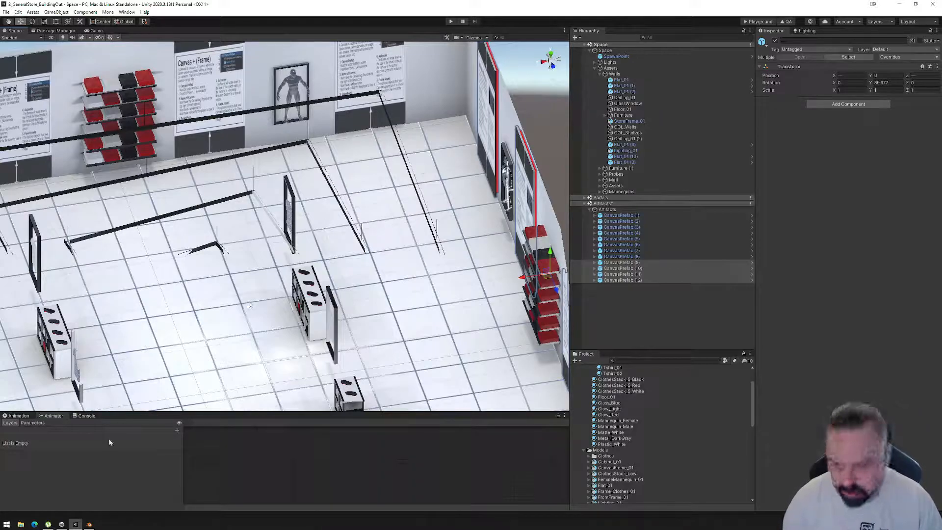
pyautogui.click(90, 524)
pyautogui.moveTo(511, 266); pyautogui.dragTo(532, 316, button='middle')
pyautogui.moveTo(510, 233); pyautogui.dragTo(449, 237, button='middle')
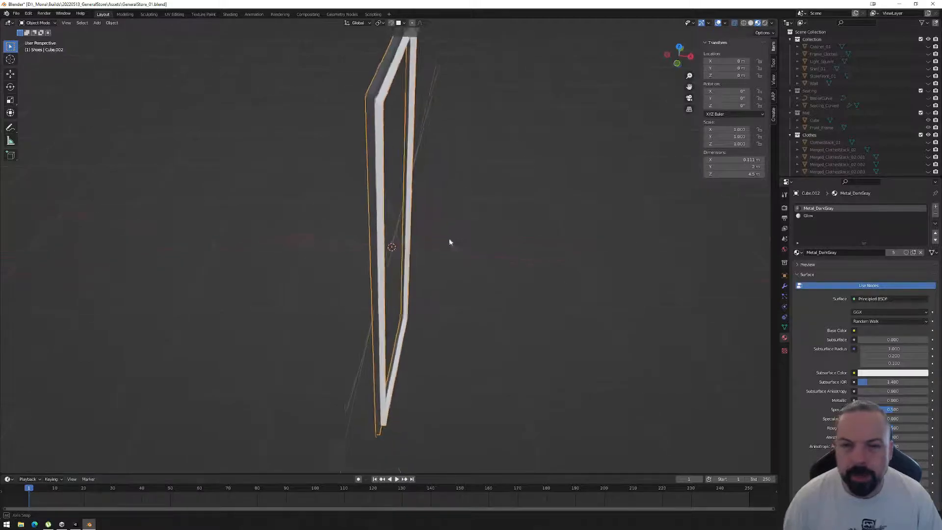
pyautogui.press('Tab')
pyautogui.press('2')
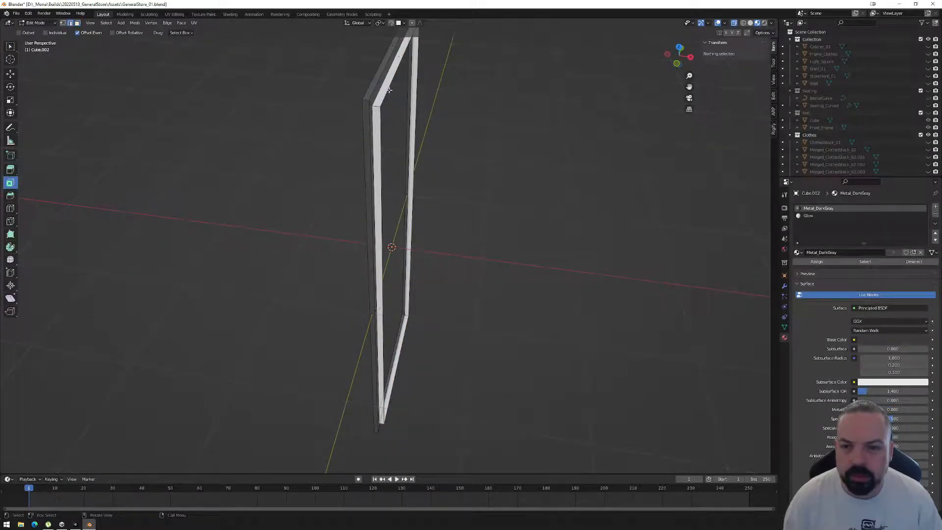
pyautogui.press('a')
pyautogui.moveTo(385, 270); pyautogui.dragTo(502, 252, button='middle')
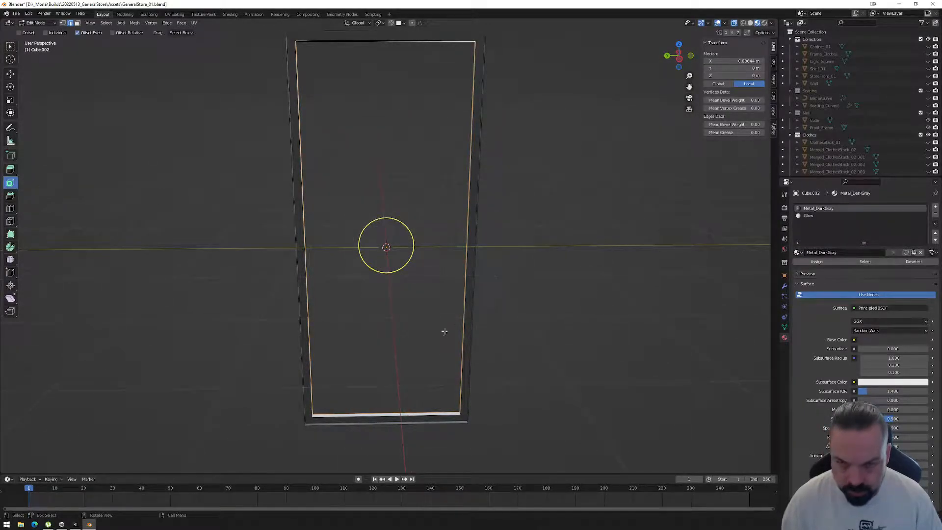
# Try extruding the selected edge loop along its normals by about 0.8 m and undo it.
pyautogui.click(10, 169)
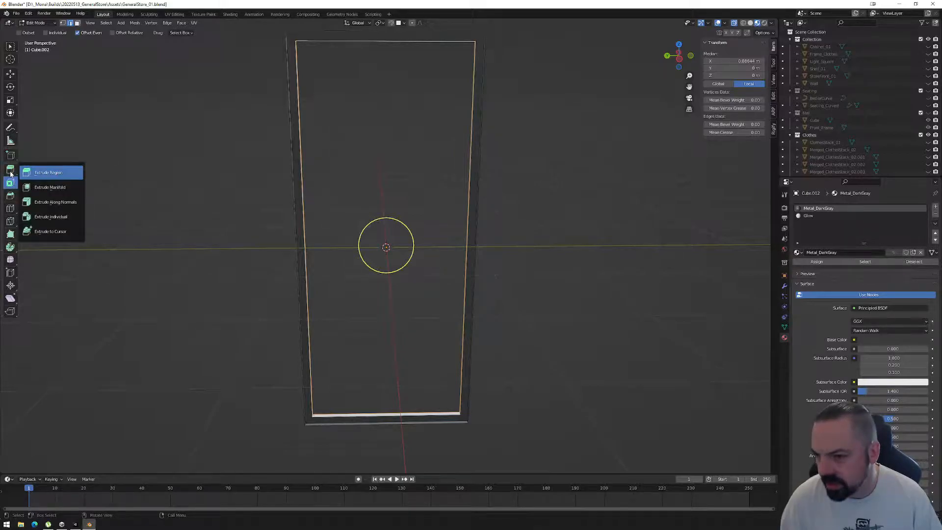
pyautogui.click(49, 202)
pyautogui.moveTo(386, 209); pyautogui.dragTo(374, 169)
pyautogui.scroll(-2, 360, 221)
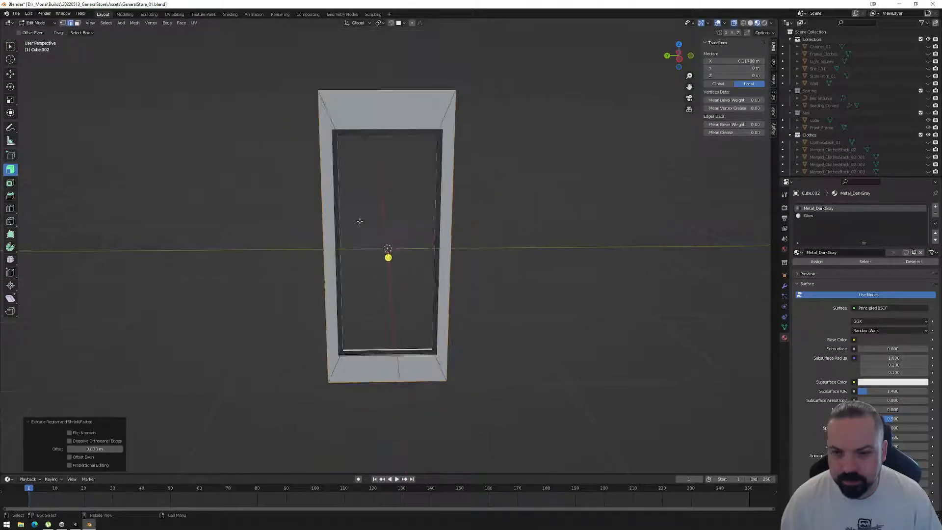
pyautogui.moveTo(391, 204); pyautogui.dragTo(441, 204, button='middle')
pyautogui.hotkey('ctrl', 'z')
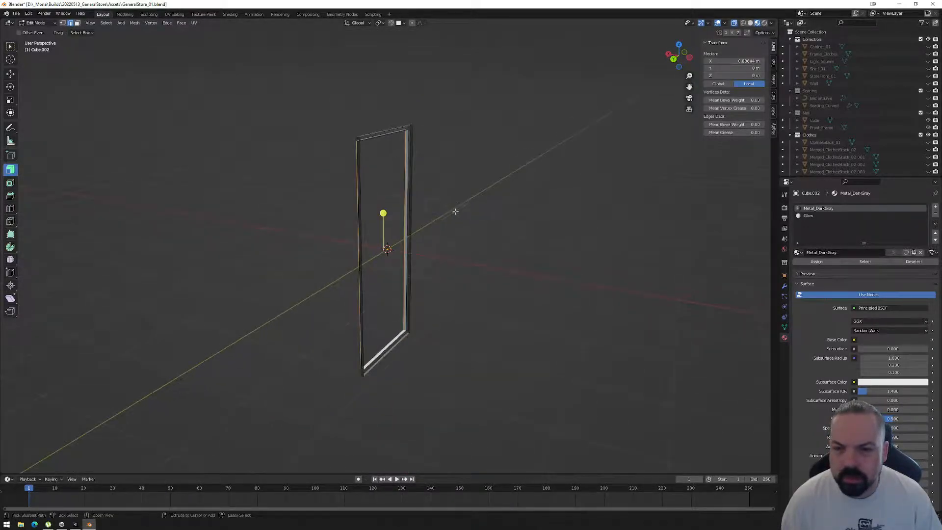
# Clear the edge selection, apply the frame's transforms in Object Mode and return to editing its mesh.
pyautogui.hotkey('alt', 'a')
pyautogui.moveTo(452, 215); pyautogui.dragTo(390, 173, button='middle')
pyautogui.press('Tab')
pyautogui.hotkey('ctrl', 'a')
pyautogui.click(485, 226)
pyautogui.press('Tab')
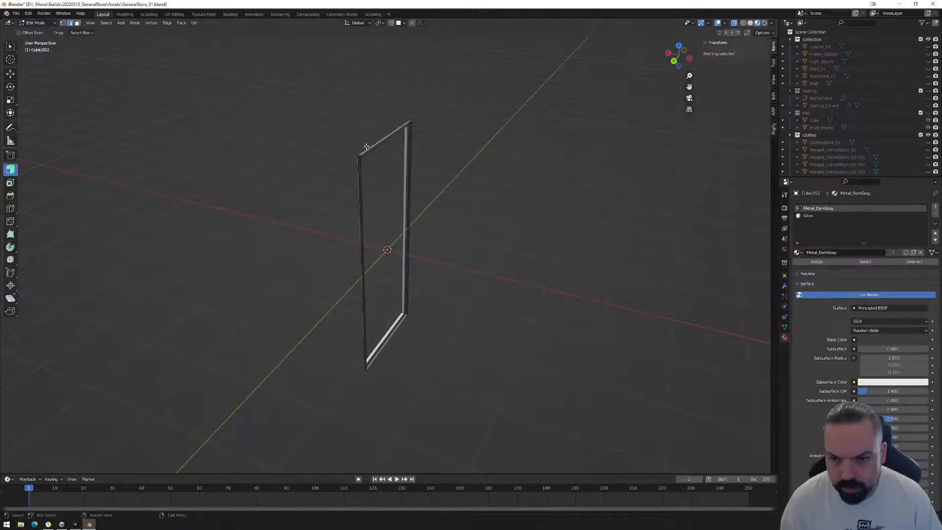
# Try extruding the outer back edge loop about 0.77 m along normals with Offset Even and Proportional Editing toggled, and undo it.
pyautogui.keyDown('alt'); pyautogui.click(356, 181); pyautogui.keyUp('alt')
pyautogui.moveTo(383, 214); pyautogui.dragTo(385, 193)
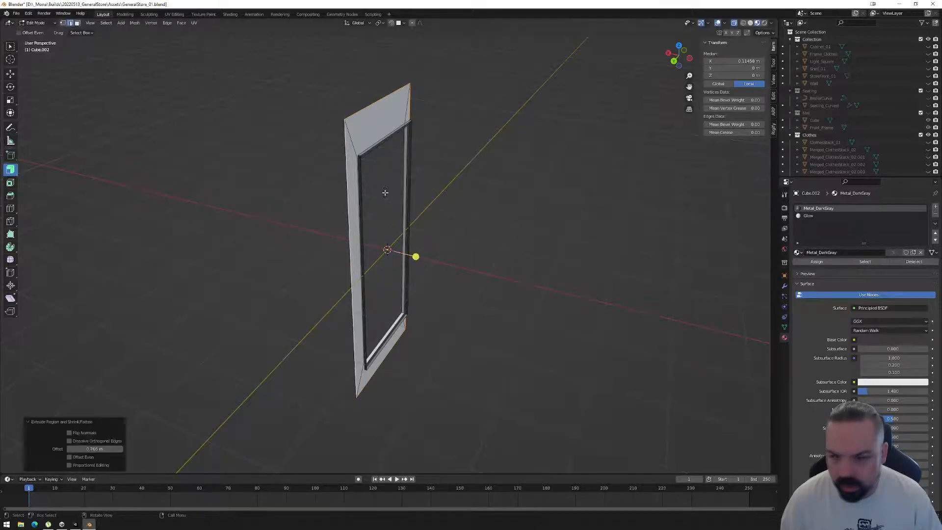
pyautogui.click(77, 459)
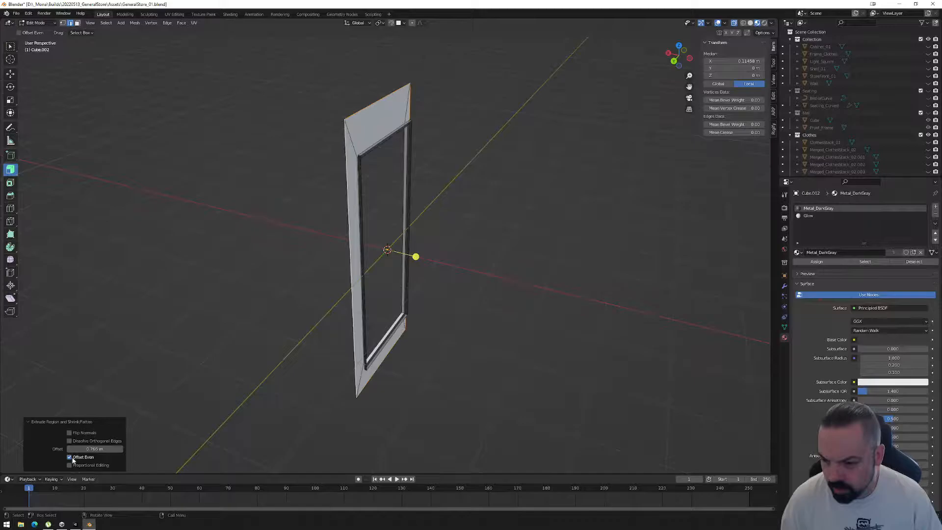
pyautogui.click(74, 465)
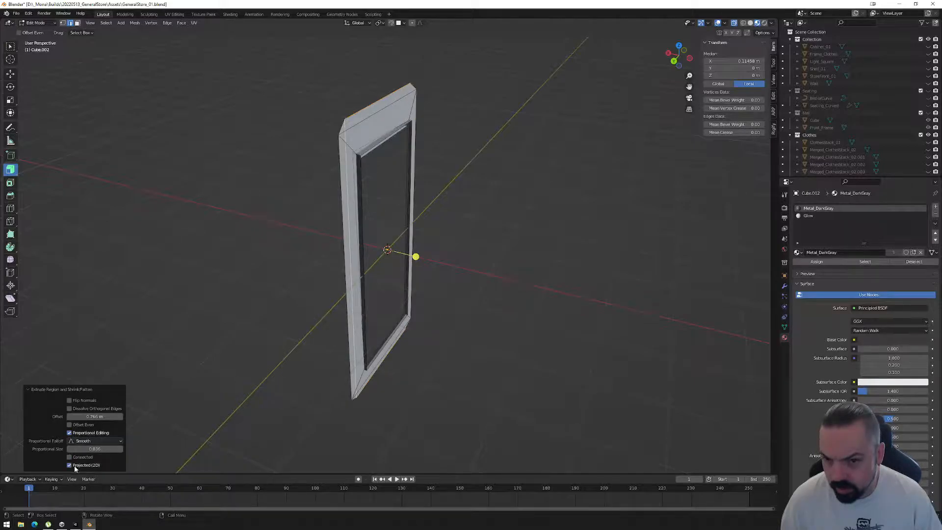
pyautogui.hotkey('ctrl', 'z')
# Extrude the frame's outer back edge loop along its normals with an offset of about 1.02 m to form a surrounding flange.
pyautogui.moveTo(442, 313); pyautogui.dragTo(490, 318, button='middle')
pyautogui.scroll(3, 469, 291)
pyautogui.scroll(2, 468, 290)
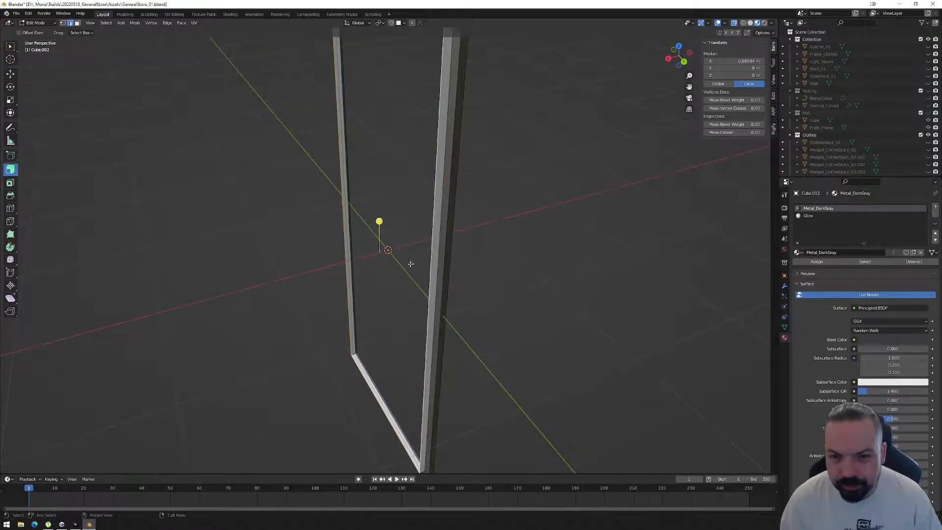
pyautogui.hotkey('alt', 's')
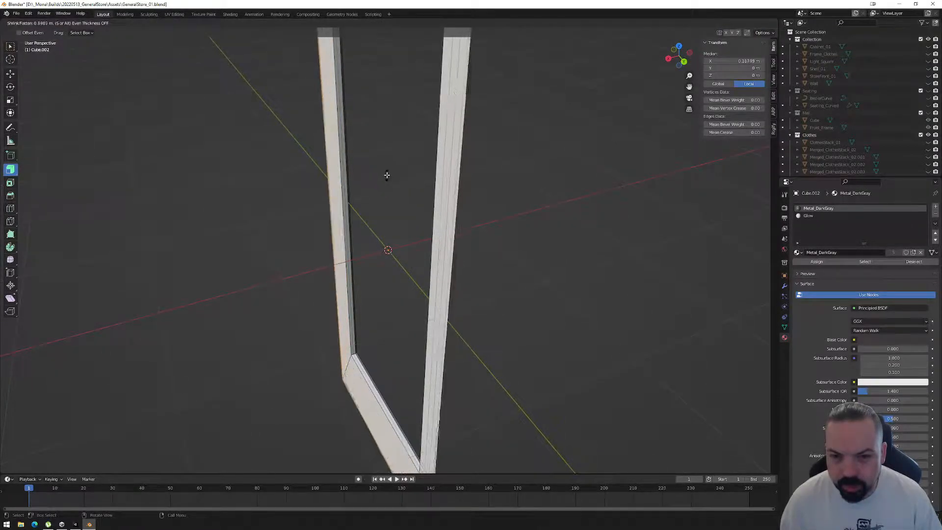
pyautogui.click(387, 166)
pyautogui.moveTo(408, 243); pyautogui.dragTo(468, 273, button='middle')
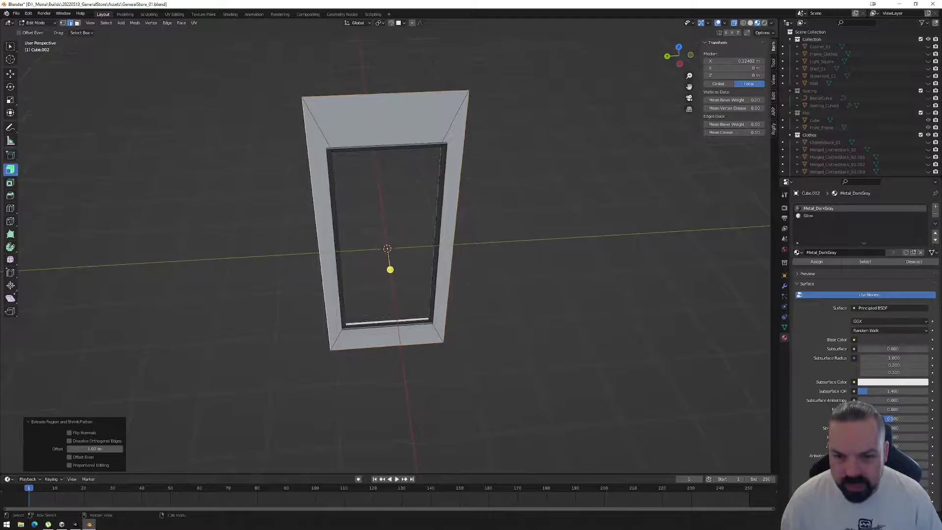
# Select the flange's top and bottom outer edges and scale them along Z by about 0.823 to even out its width.
pyautogui.moveTo(462, 178); pyautogui.dragTo(406, 180, button='middle')
pyautogui.click(366, 156)
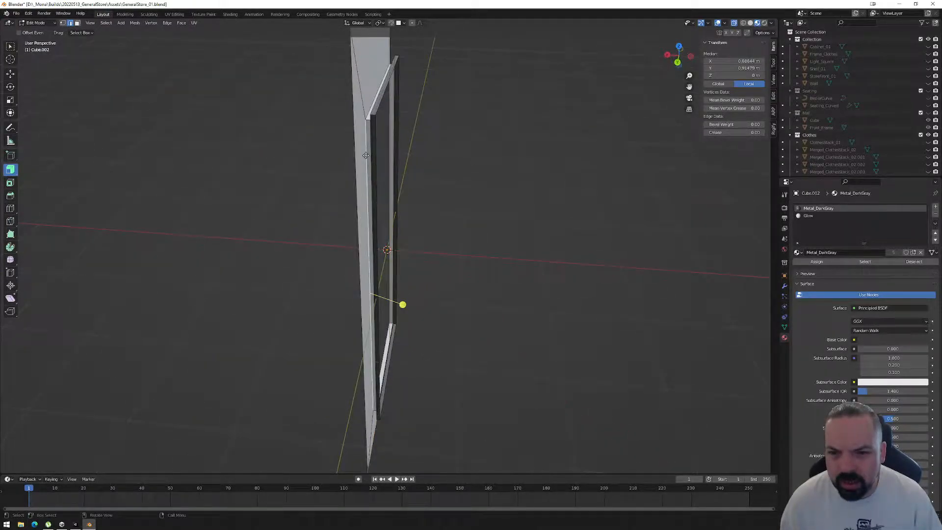
pyautogui.moveTo(439, 222); pyautogui.dragTo(461, 268, button='middle')
pyautogui.scroll(-2, 460, 268)
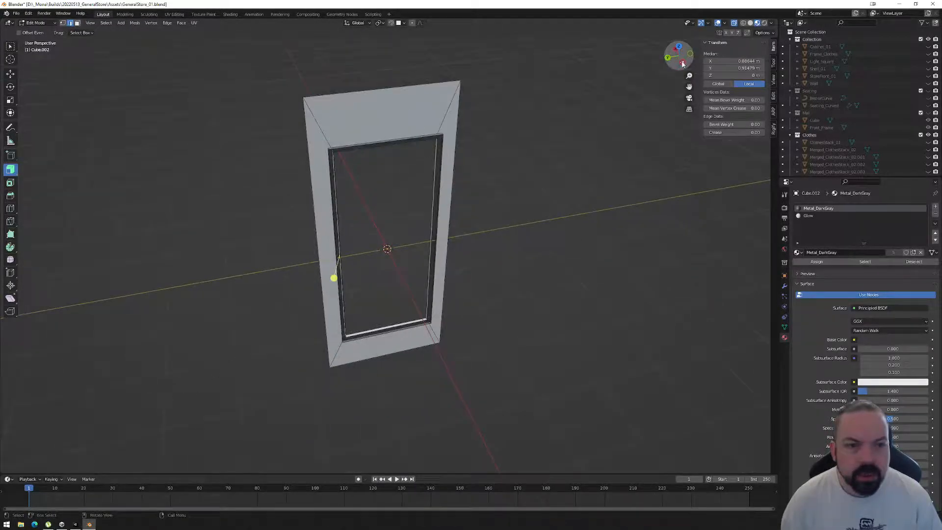
pyautogui.click(682, 63)
pyautogui.click(396, 89)
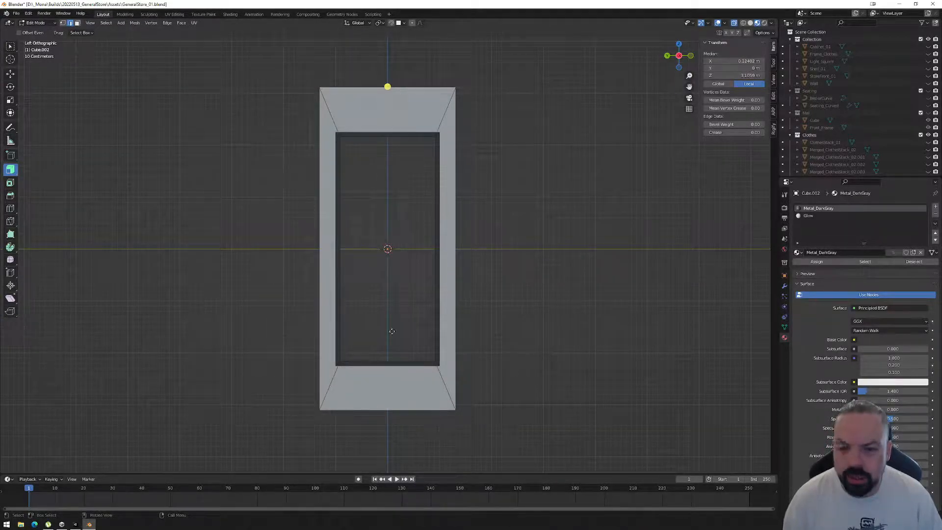
pyautogui.keyDown('shift'); pyautogui.click(389, 411); pyautogui.keyUp('shift')
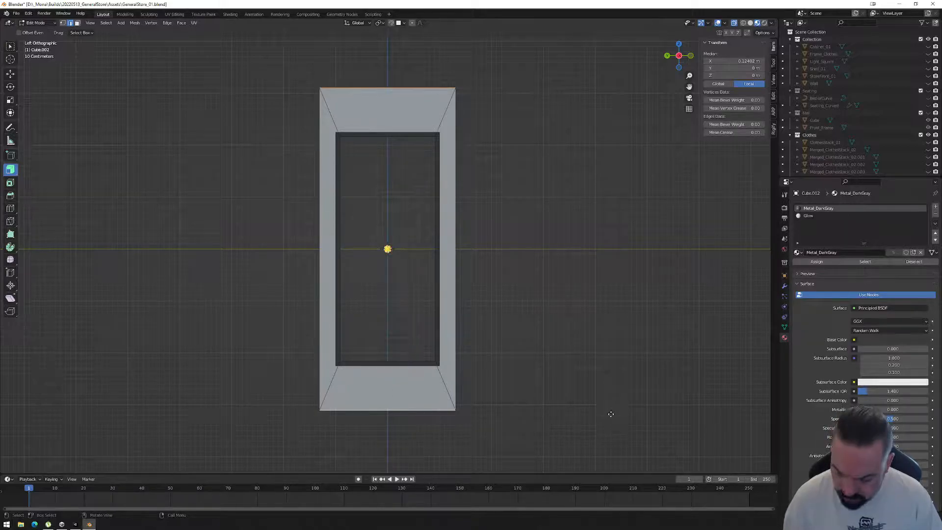
pyautogui.press('s')
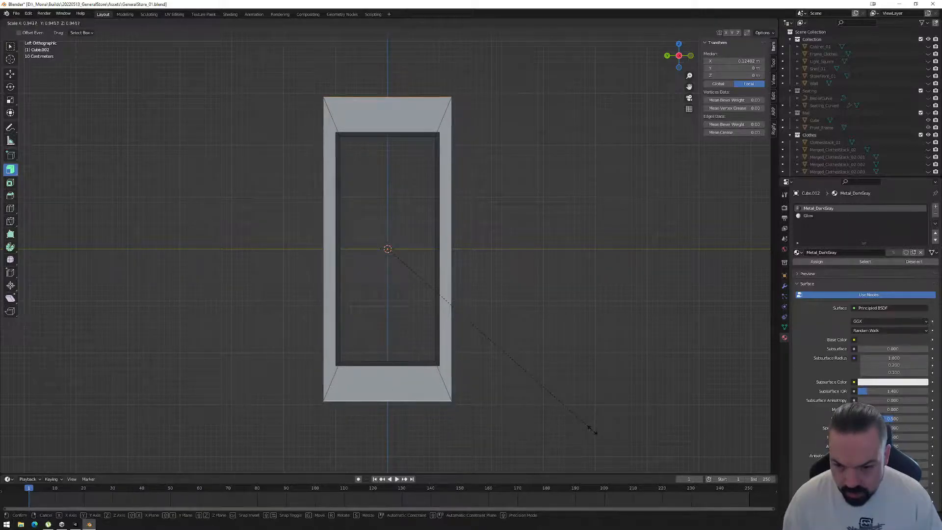
pyautogui.press('z')
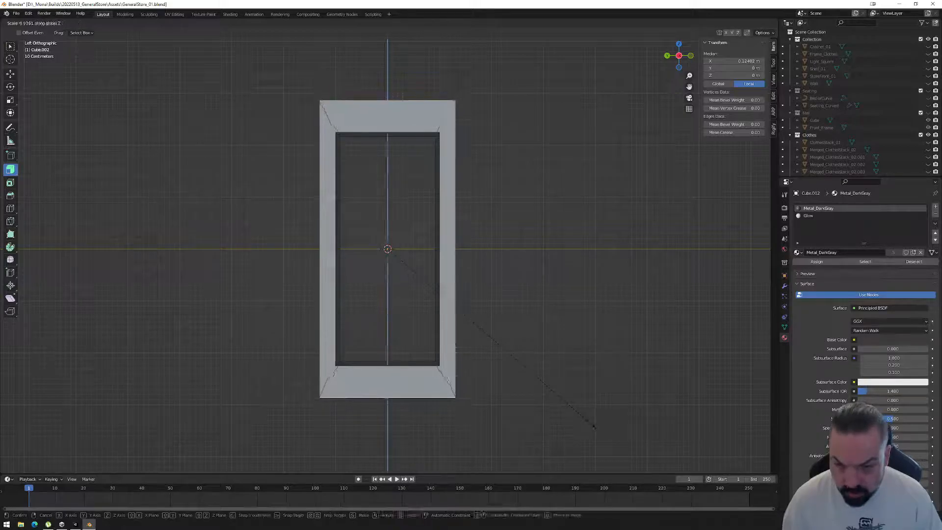
pyautogui.click(569, 406)
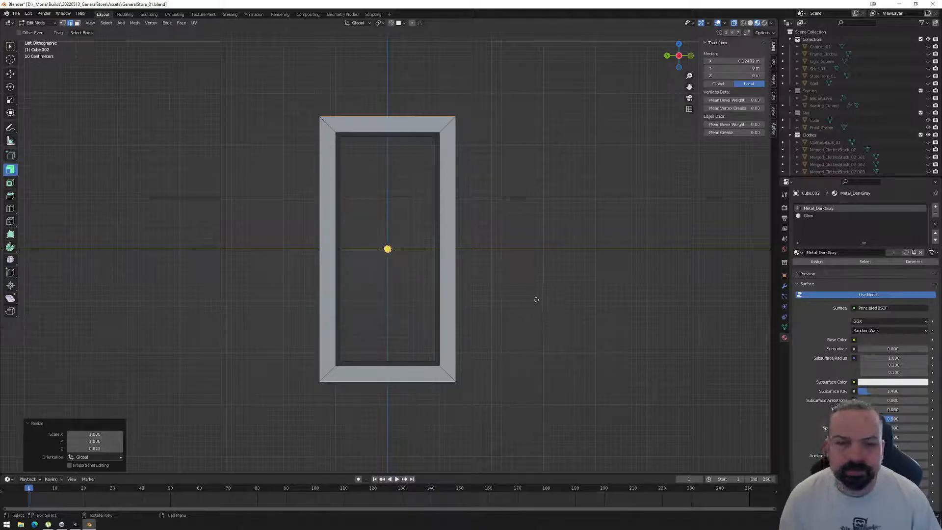
# Move the flange's outer edges about -0.034 m along X in the back view to align them with the frame's back.
pyautogui.moveTo(428, 271); pyautogui.dragTo(546, 235, button='middle')
pyautogui.click(679, 64)
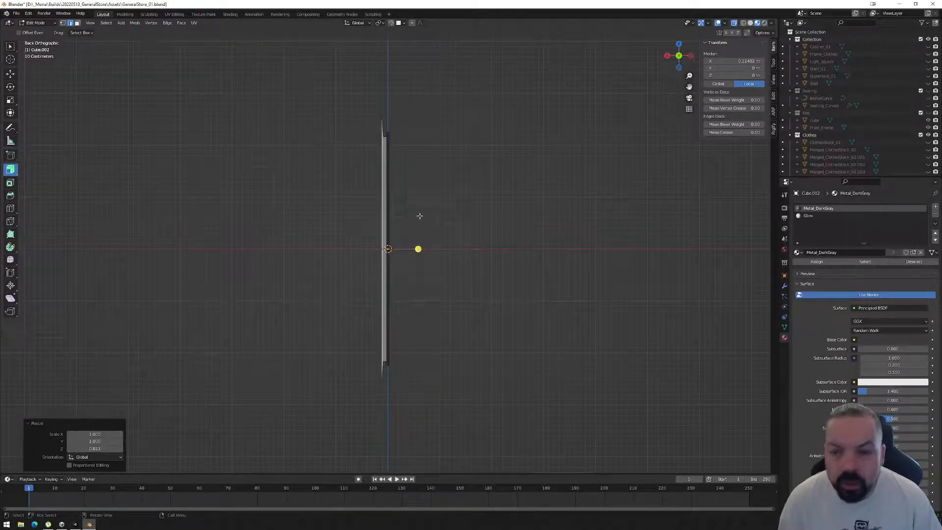
pyautogui.press('g')
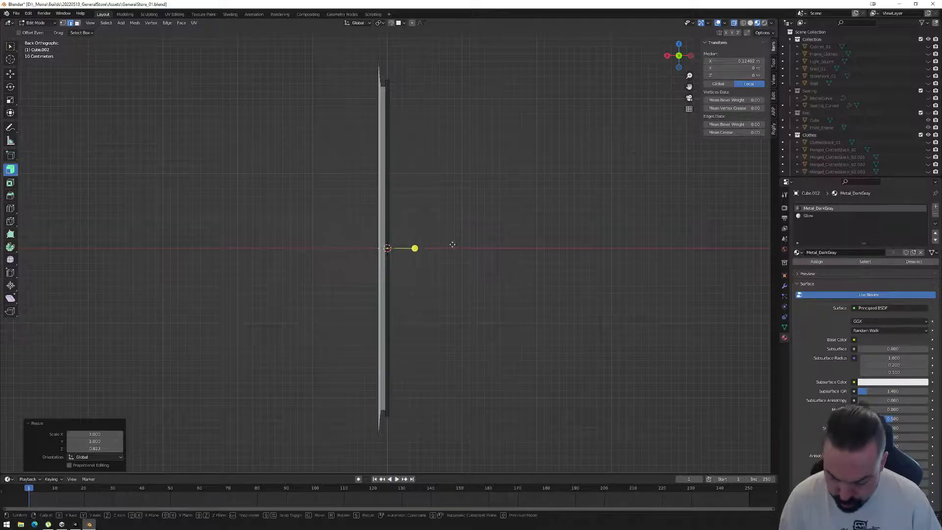
pyautogui.press('x')
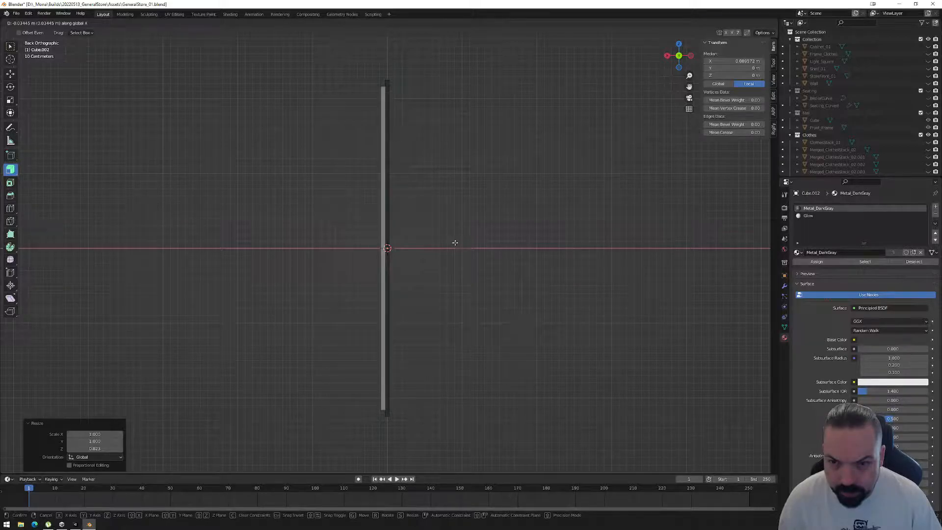
pyautogui.click(455, 242)
pyautogui.moveTo(479, 307); pyautogui.dragTo(471, 246, button='middle')
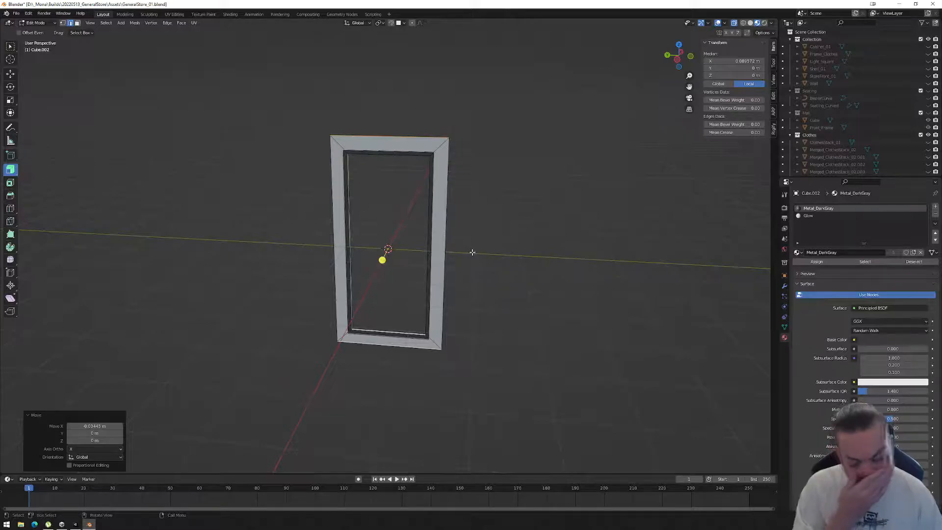
# Examine the frame's flange from several angles and compare it with the wall canvases in the Unity scene.
pyautogui.moveTo(488, 317)
pyautogui.mouseDown(button='middle')
pyautogui.moveTo(439, 319)
pyautogui.moveTo(490, 322)
pyautogui.moveTo(494, 309)
pyautogui.mouseUp(button='middle')
pyautogui.scroll(2, 499, 300)
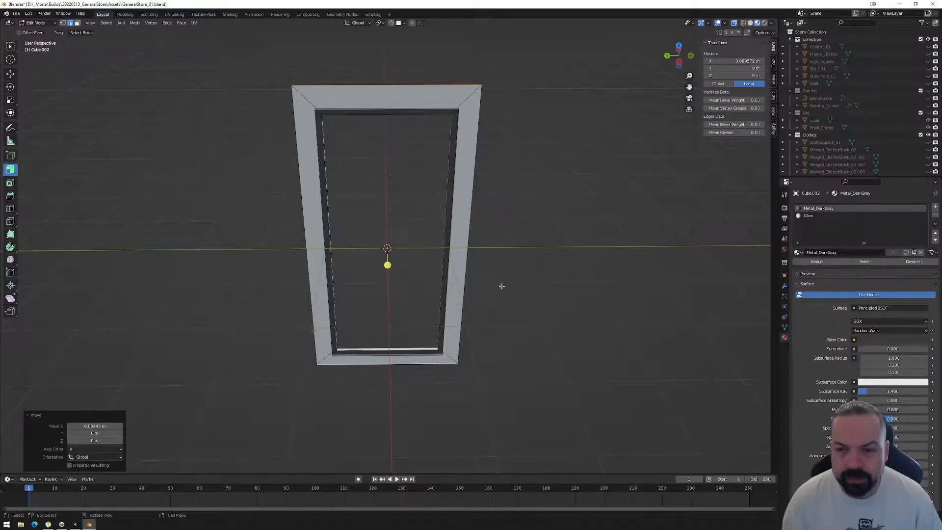
pyautogui.moveTo(502, 286); pyautogui.dragTo(420, 274, button='middle')
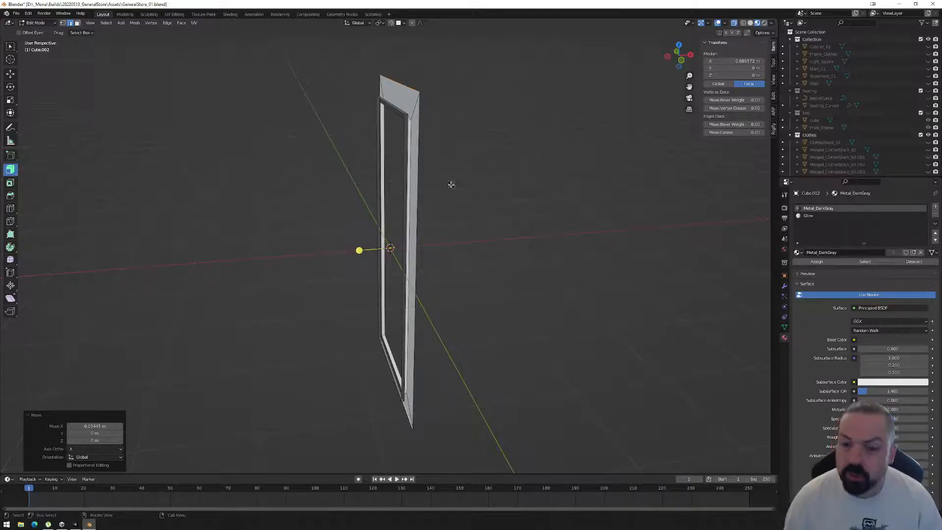
pyautogui.moveTo(454, 189); pyautogui.dragTo(530, 151, button='middle')
pyautogui.click(470, 166)
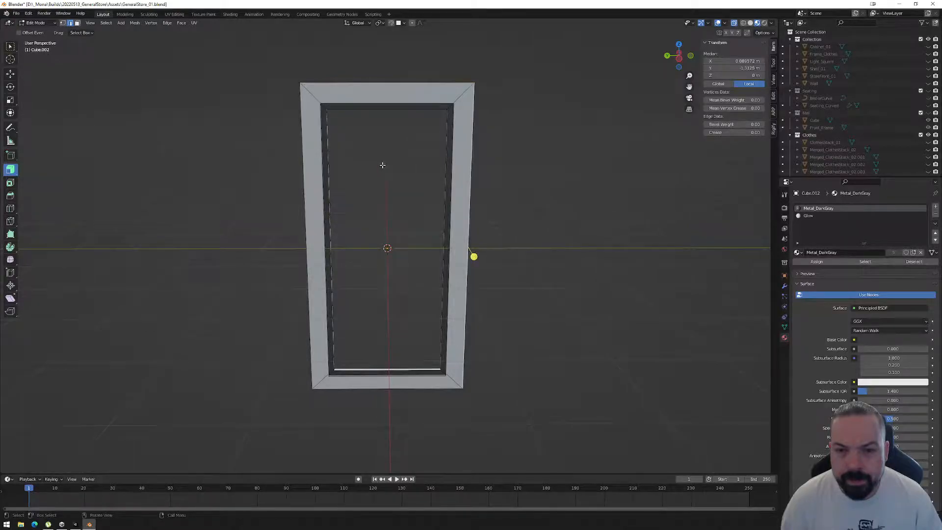
pyautogui.moveTo(399, 217); pyautogui.dragTo(497, 254, button='middle')
pyautogui.moveTo(431, 428); pyautogui.dragTo(435, 351, button='middle')
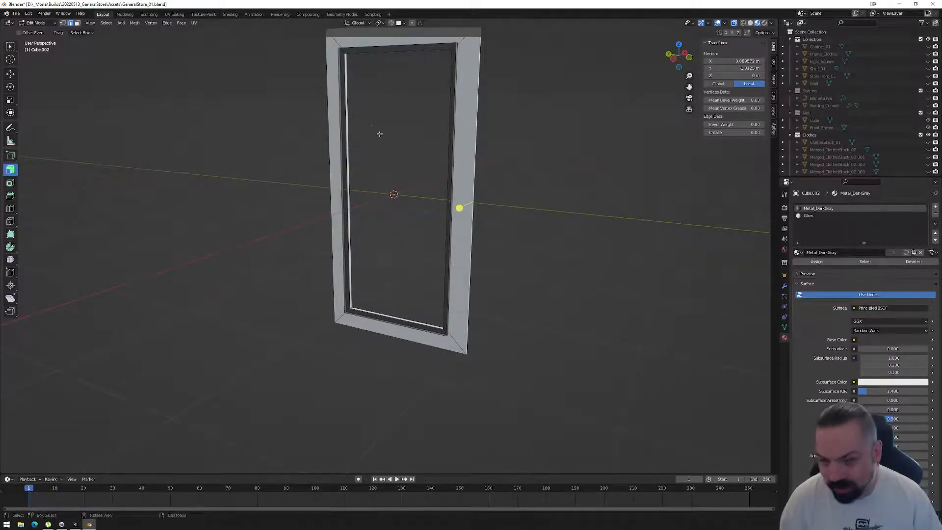
pyautogui.click(76, 525)
pyautogui.moveTo(405, 263); pyautogui.dragTo(371, 312, button='middle')
pyautogui.keyDown('alt'); pyautogui.moveTo(353, 312); pyautogui.dragTo(337, 246); pyautogui.keyUp('alt')
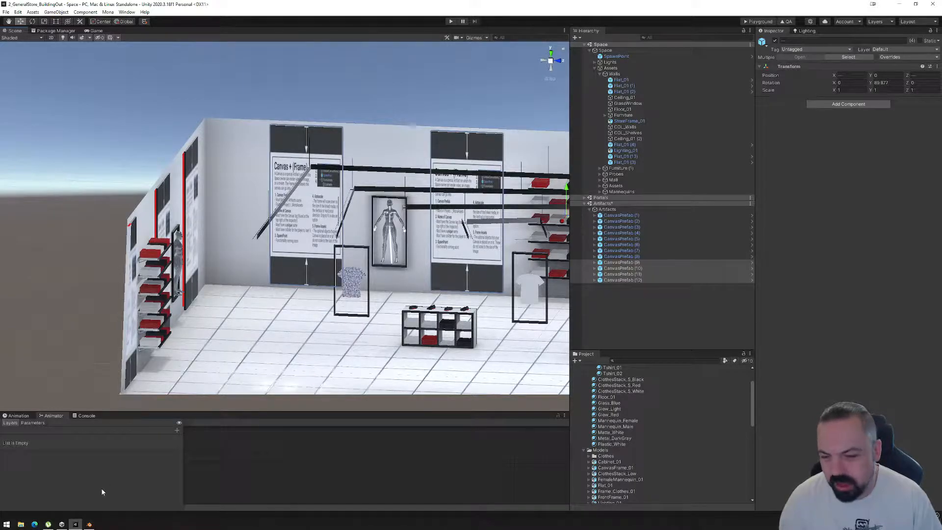
# Return to Blender and scale the flange's top and bottom outer edges along Z by about 0.922.
pyautogui.click(89, 524)
pyautogui.moveTo(423, 299); pyautogui.dragTo(410, 353, button='middle')
pyautogui.click(410, 355)
pyautogui.keyDown('shift'); pyautogui.moveTo(408, 48); pyautogui.dragTo(395, 100, button='middle'); pyautogui.keyUp('shift')
pyautogui.keyDown('shift'); pyautogui.click(395, 99); pyautogui.keyUp('shift')
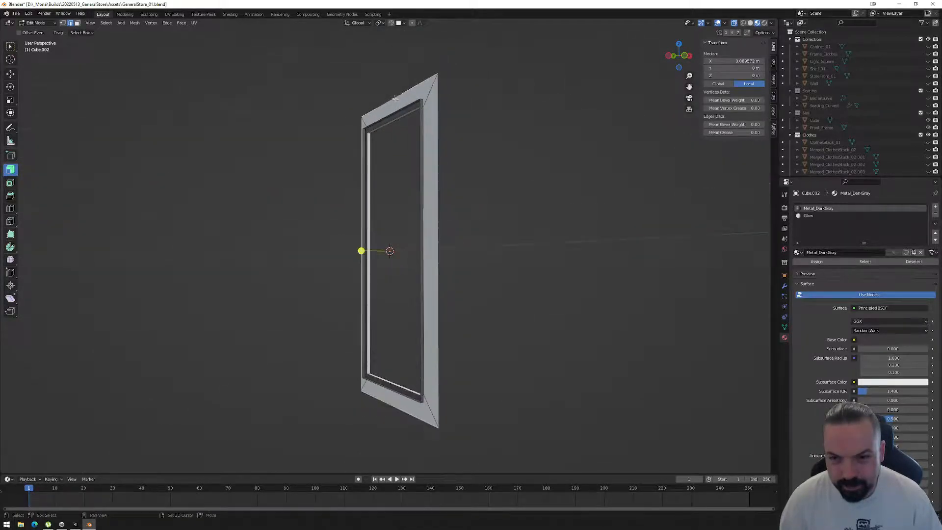
pyautogui.press('s')
pyautogui.press('z')
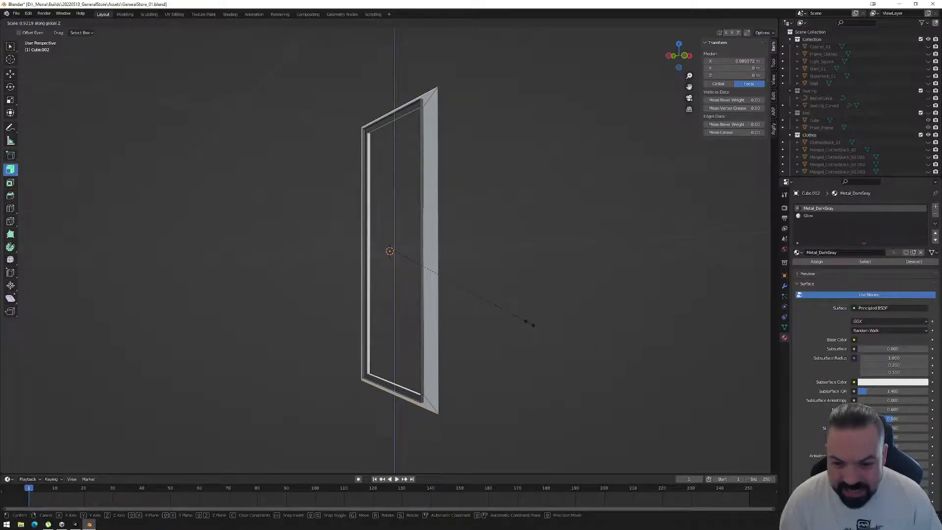
pyautogui.click(527, 323)
# Move the flange's outer edges about -0.15 m along X in the front view and leave edit mode.
pyautogui.moveTo(516, 290); pyautogui.dragTo(488, 300, button='middle')
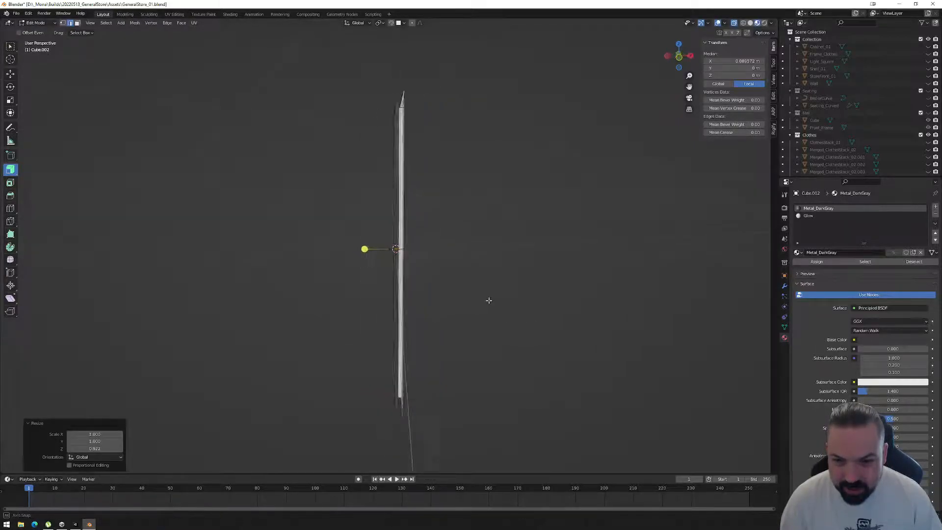
pyautogui.click(680, 58)
pyautogui.press('g')
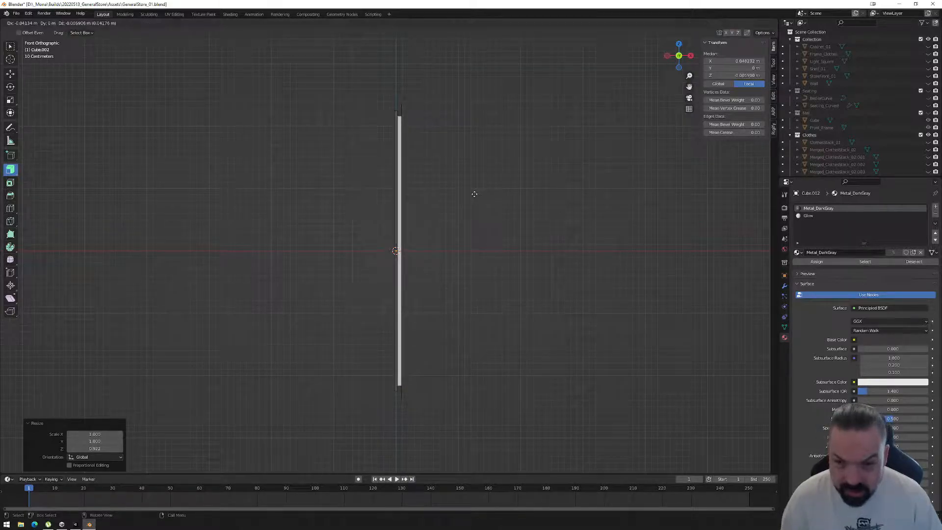
pyautogui.press('x')
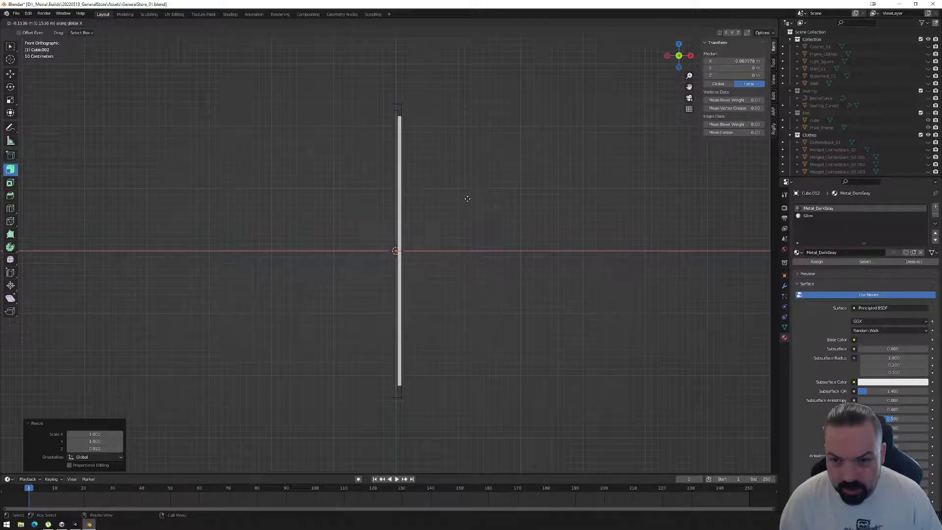
pyautogui.click(465, 199)
pyautogui.moveTo(462, 198); pyautogui.dragTo(389, 263, button='middle')
pyautogui.press('Tab')
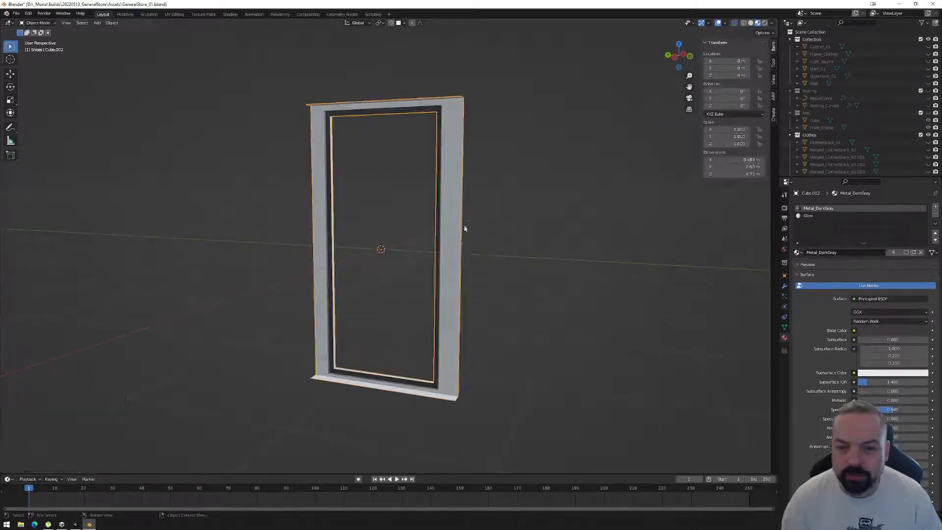
# Switch to the UV Editing workspace, select the whole frame mesh and unwrap it with Smart UV Project.
pyautogui.click(175, 15)
pyautogui.scroll(3, 499, 211)
pyautogui.scroll(-2, 502, 211)
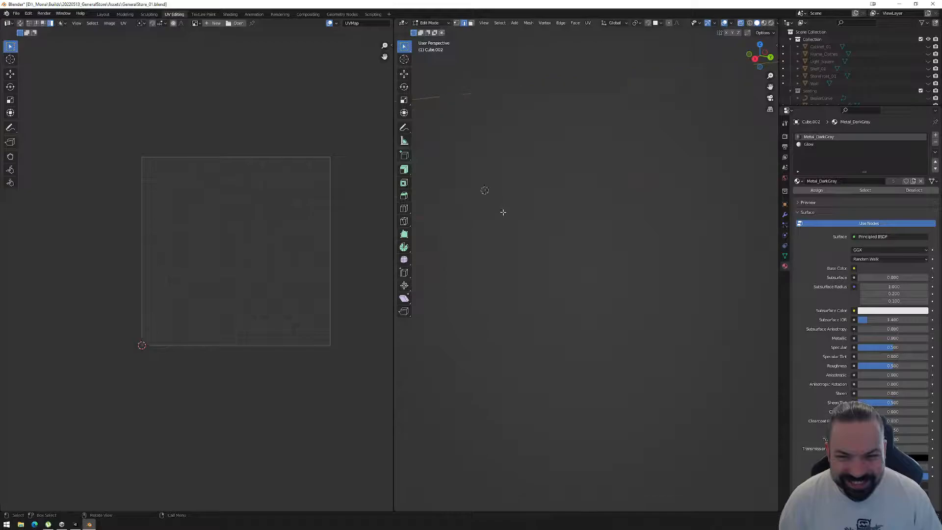
pyautogui.scroll(-5, 516, 196)
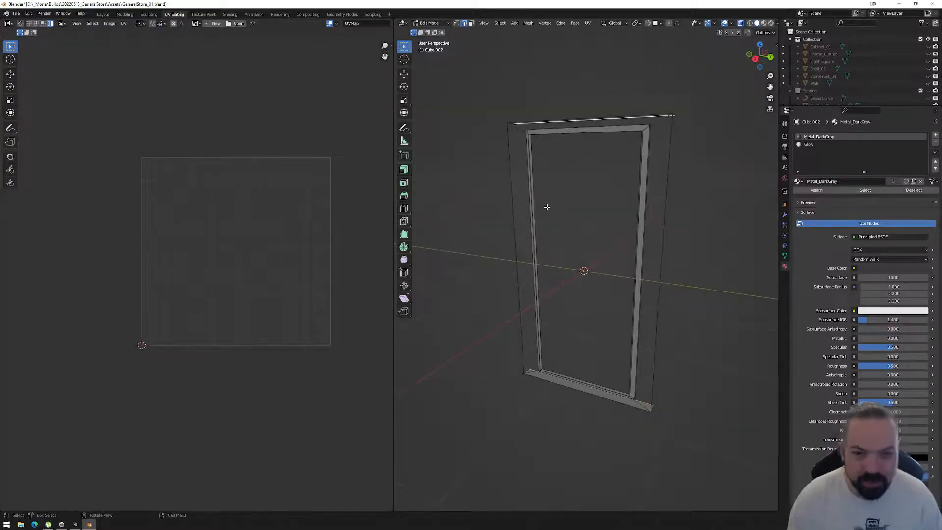
pyautogui.moveTo(548, 185); pyautogui.dragTo(687, 193, button='middle')
pyautogui.moveTo(460, 58); pyautogui.dragTo(751, 439)
pyautogui.moveTo(536, 327); pyautogui.dragTo(539, 95, button='middle')
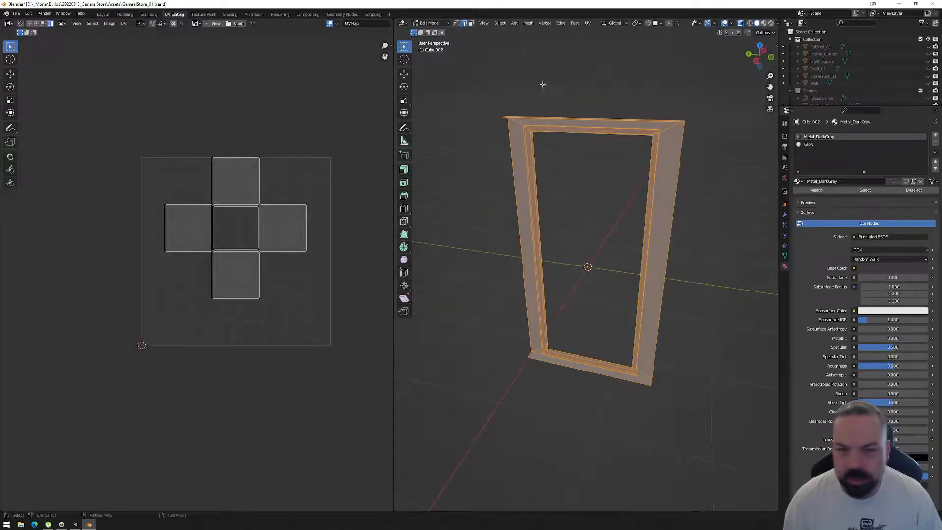
pyautogui.click(588, 23)
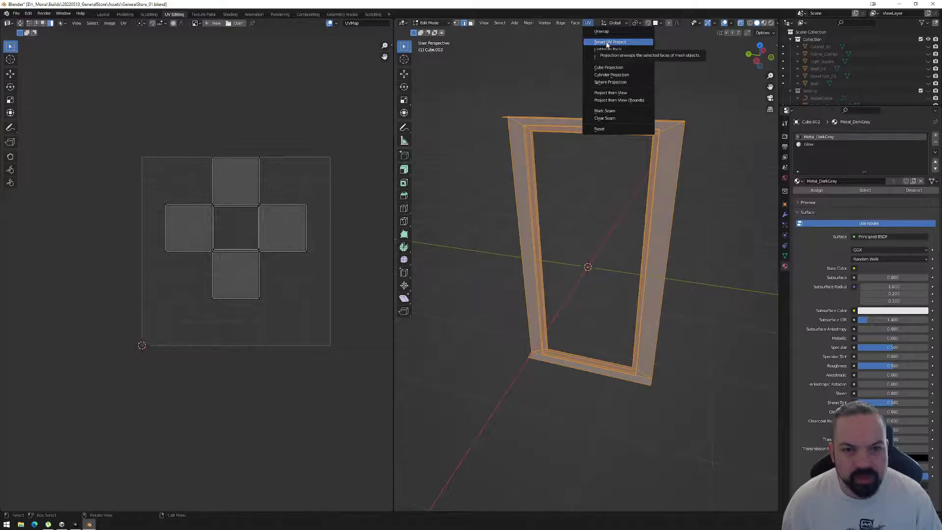
pyautogui.click(607, 43)
pyautogui.click(610, 100)
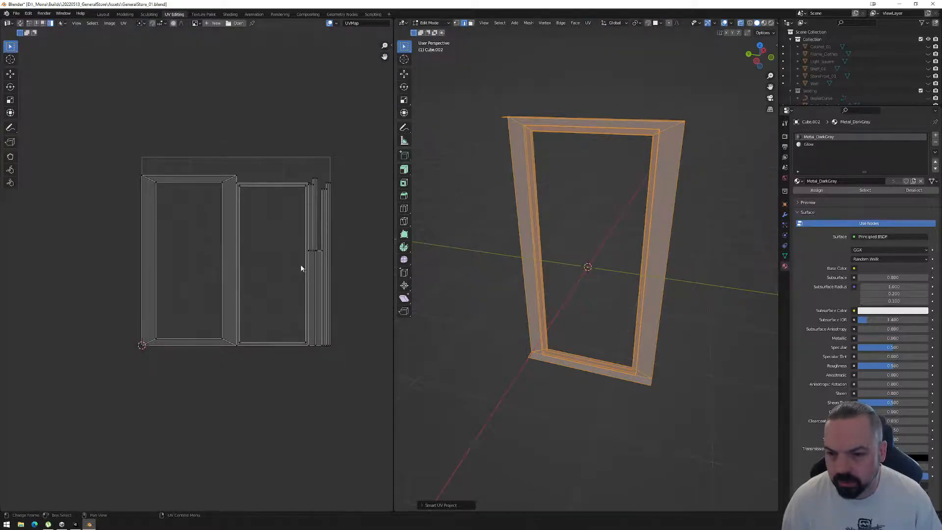
# Try to split the flange's top face from its neighbours in the UV layout.
pyautogui.moveTo(324, 261); pyautogui.dragTo(284, 265, button='middle')
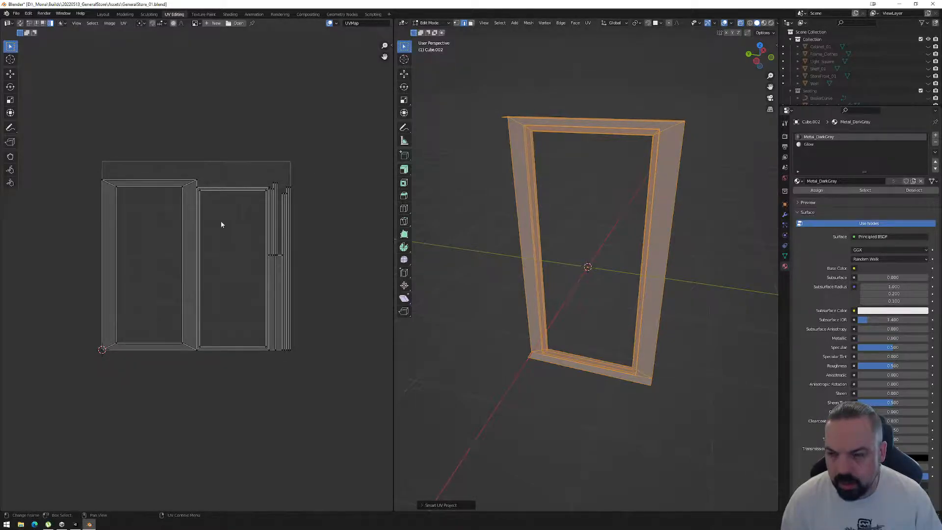
pyautogui.press('3')
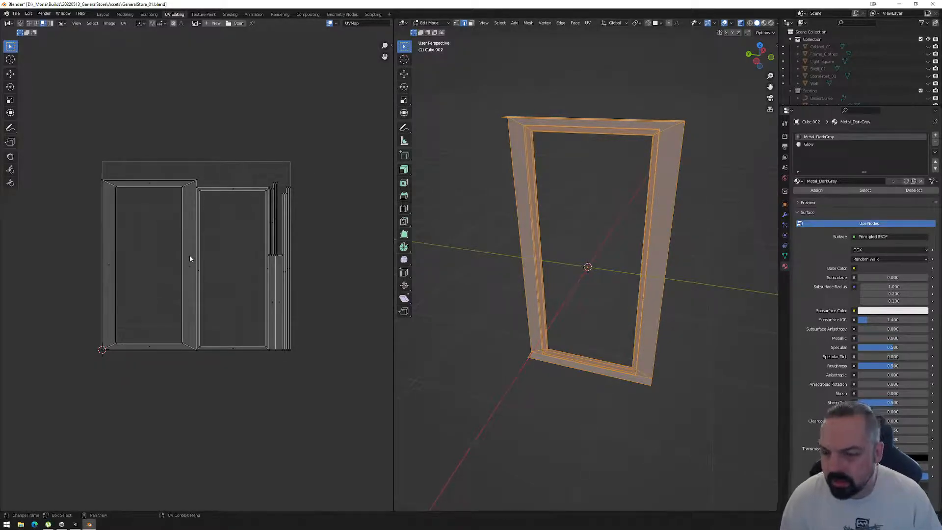
pyautogui.click(150, 185)
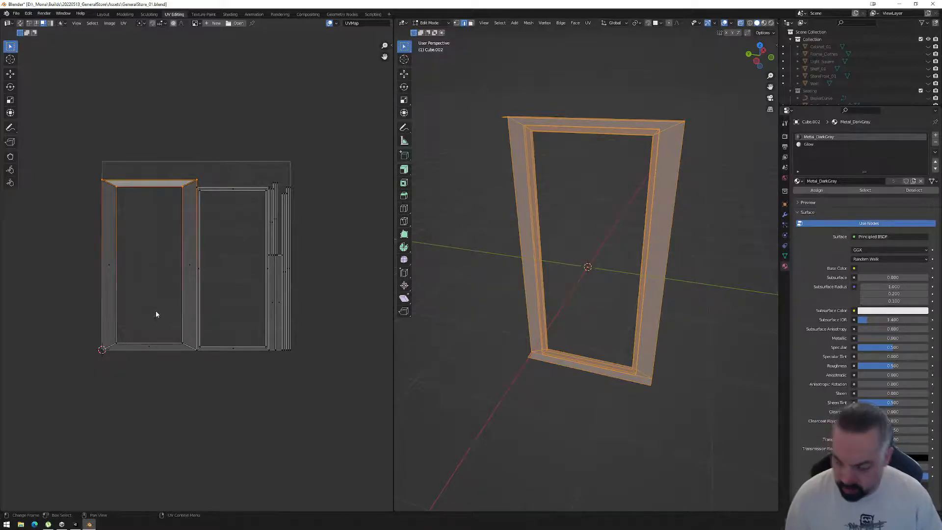
pyautogui.rightClick(152, 374)
pyautogui.moveTo(139, 490)
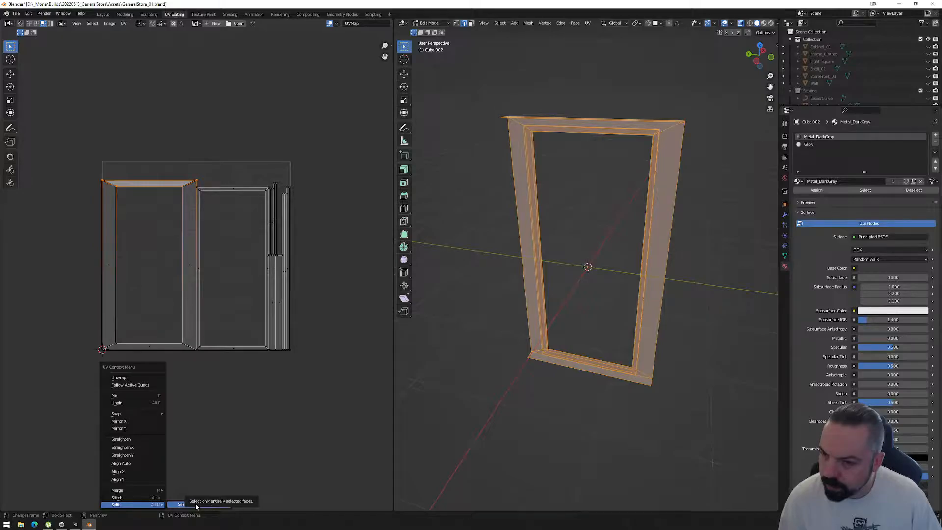
pyautogui.click(195, 504)
pyautogui.moveTo(601, 206); pyautogui.dragTo(623, 138, button='middle')
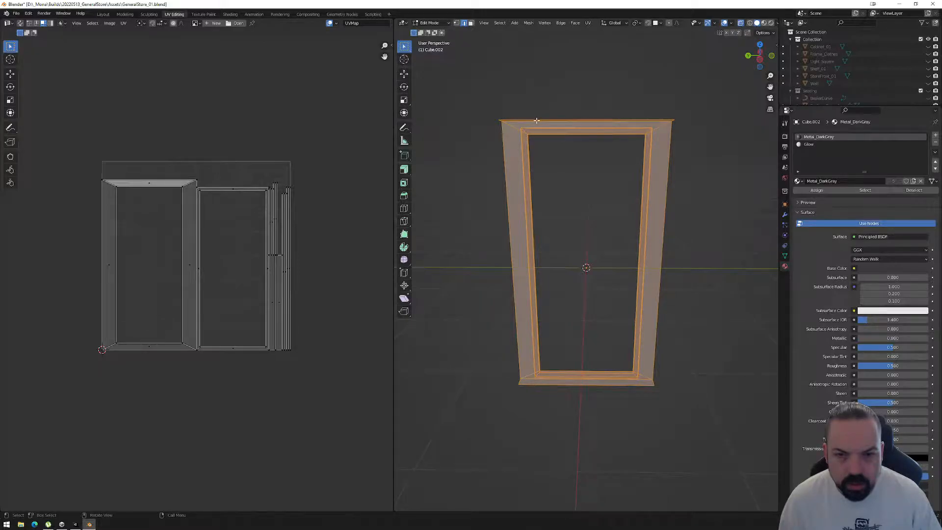
pyautogui.click(150, 186)
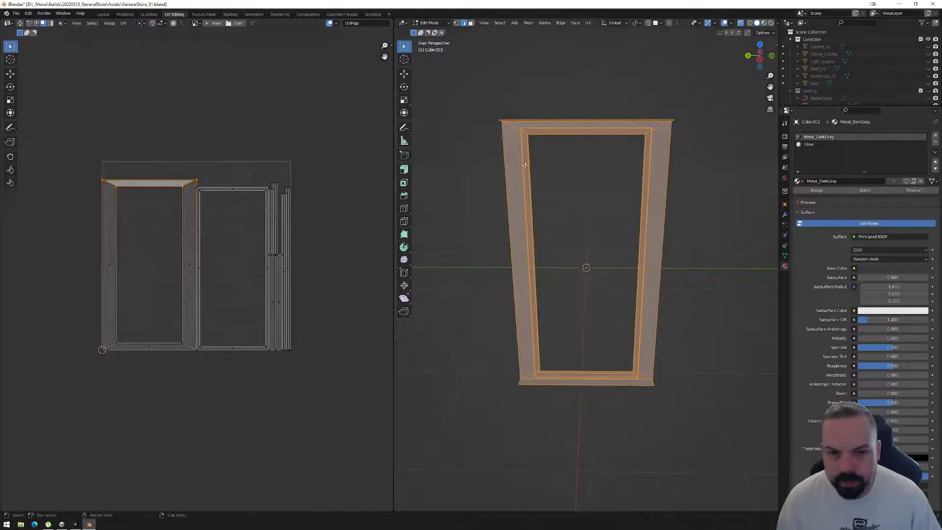
# Select the outer strip along the frame's top edge, move its UV island above the UV square and rotate it horizontal.
pyautogui.moveTo(584, 162); pyautogui.dragTo(585, 135, button='middle')
pyautogui.click(584, 136)
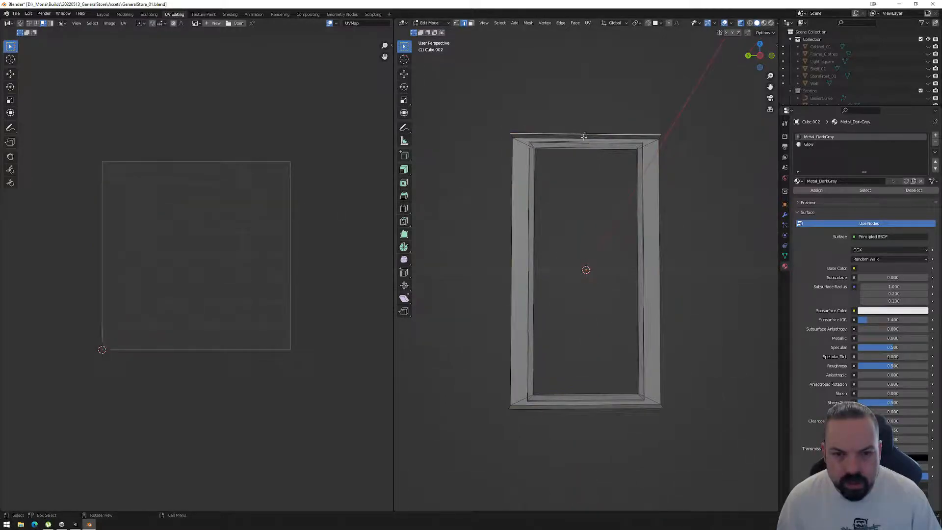
pyautogui.press('3')
pyautogui.click(585, 138)
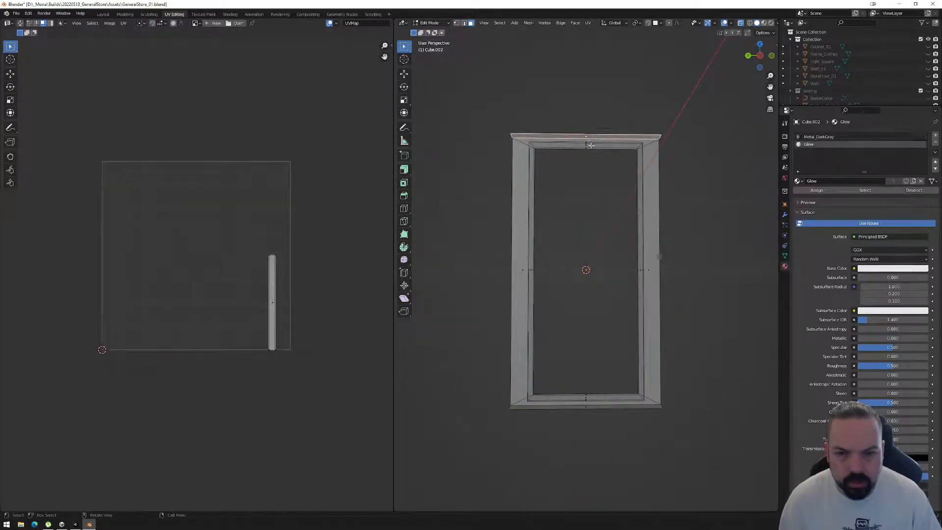
pyautogui.click(274, 304)
pyautogui.press('g')
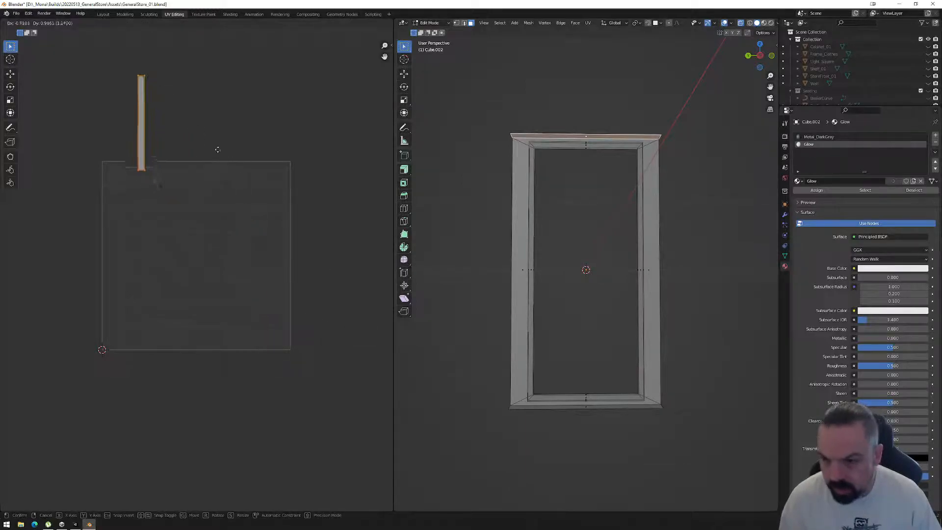
pyautogui.click(212, 138)
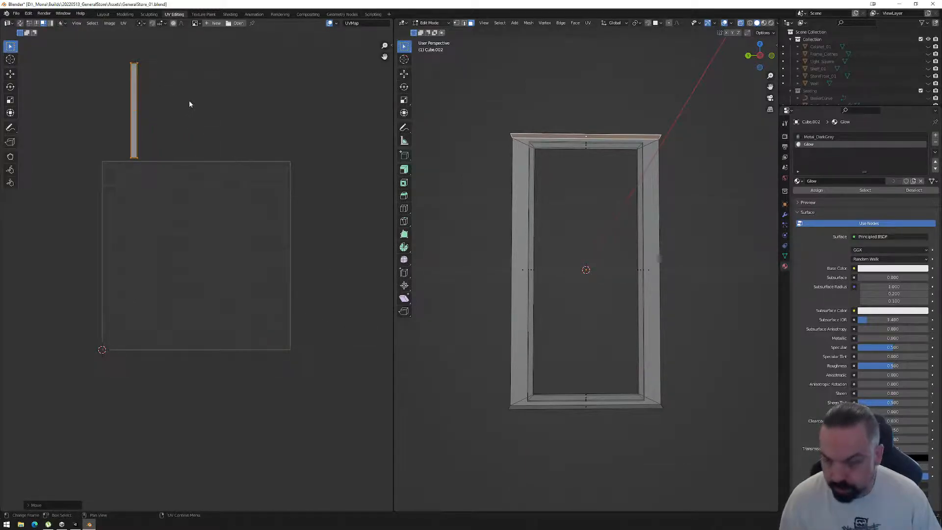
pyautogui.press('r')
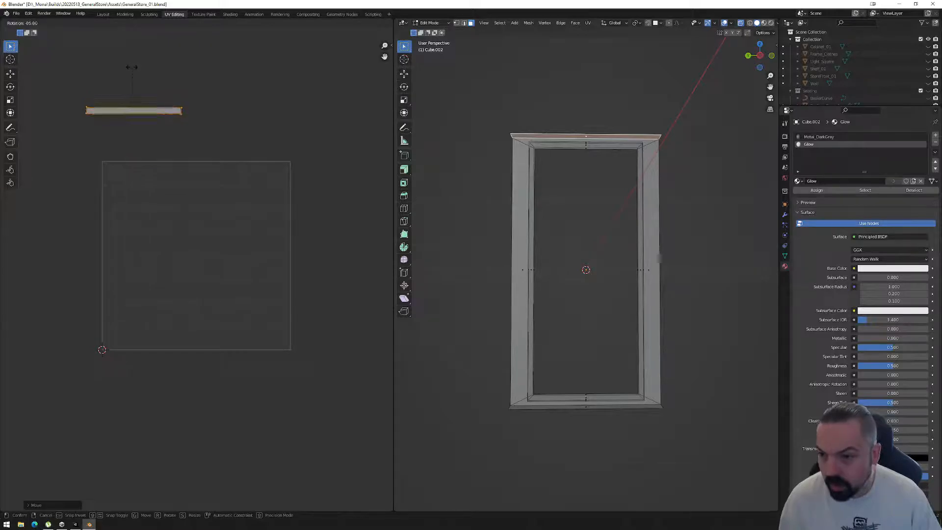
pyautogui.click(132, 67)
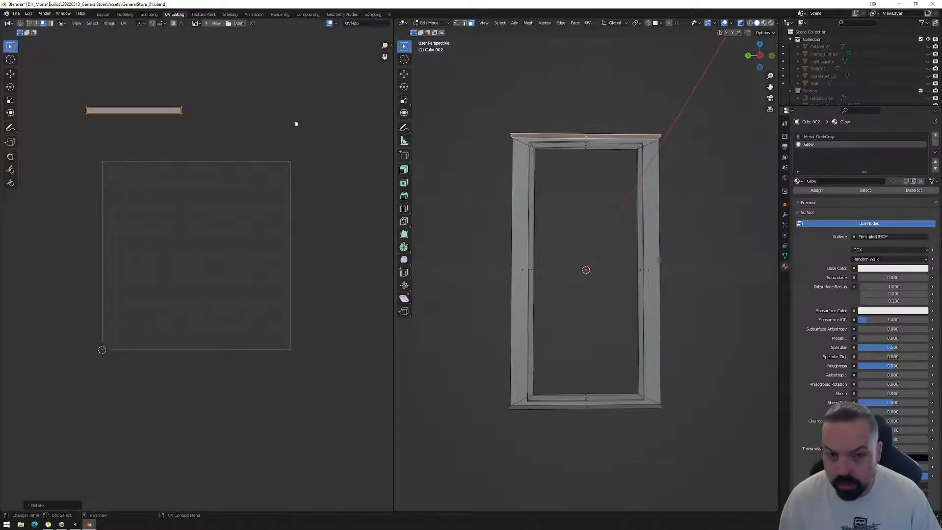
# Select the outer strip along the frame's bottom edge, move its UV island below the UV square and rotate it horizontal.
pyautogui.click(589, 407)
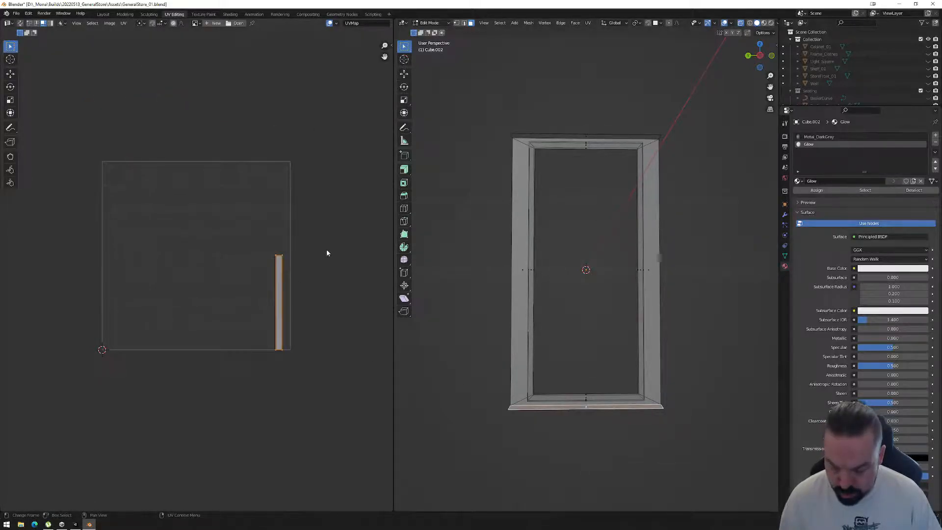
pyautogui.press('g')
pyautogui.click(189, 326)
pyautogui.press('r')
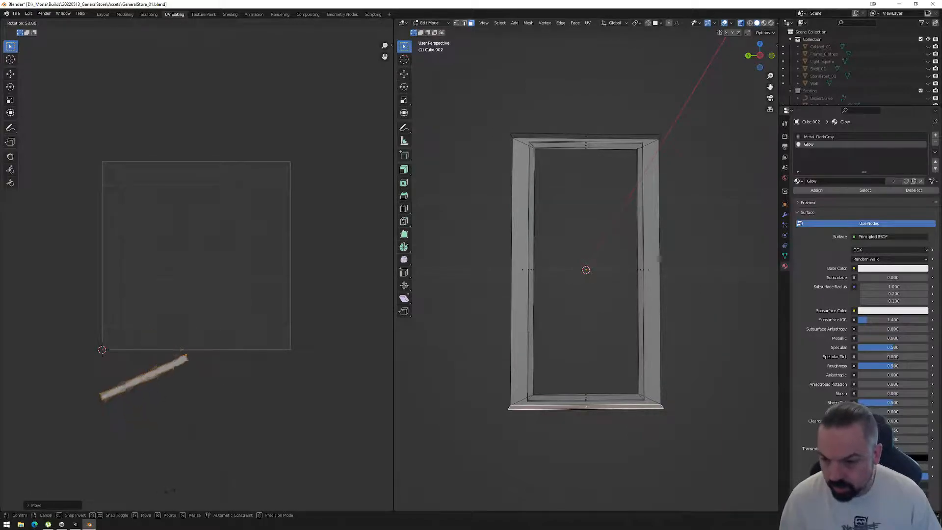
pyautogui.click(288, 322)
# Examine which UV faces belong to the flange's side by selecting it along with the whole mesh.
pyautogui.moveTo(459, 87); pyautogui.dragTo(764, 496)
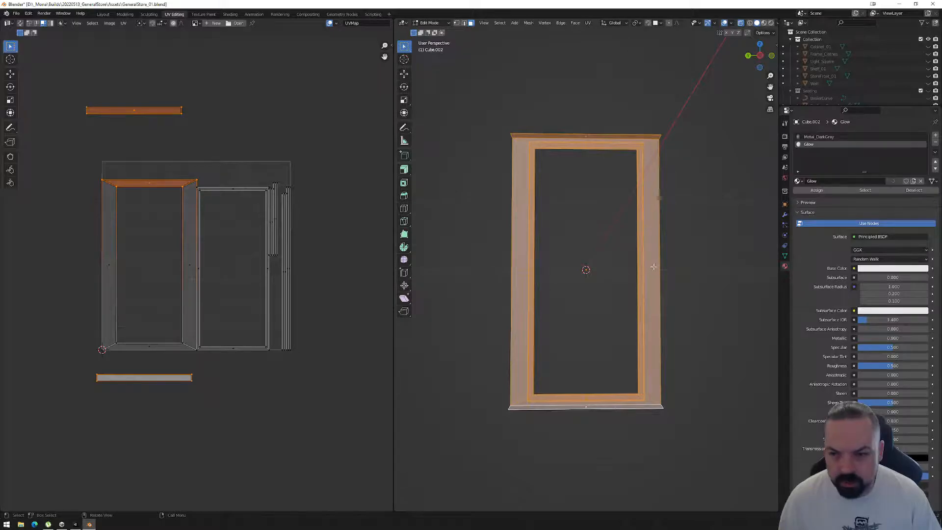
pyautogui.click(654, 267)
pyautogui.moveTo(459, 89); pyautogui.dragTo(758, 466)
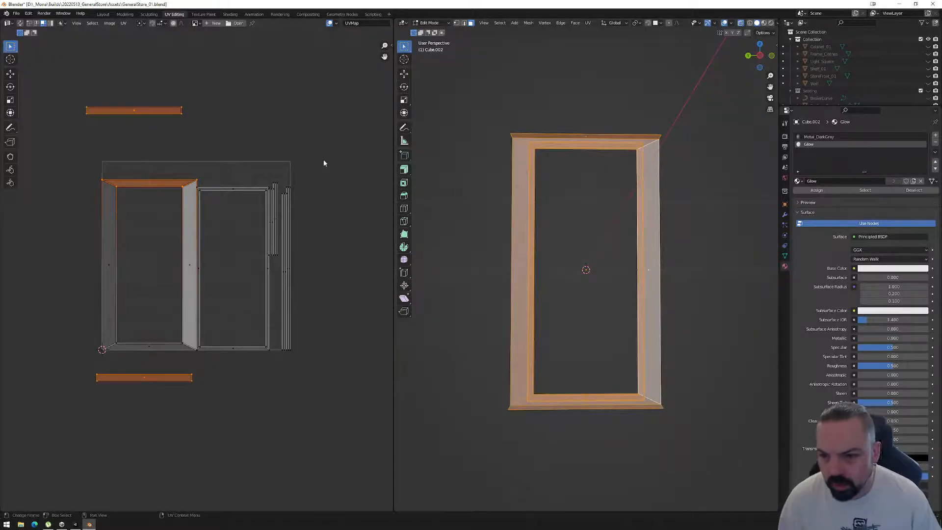
pyautogui.moveTo(557, 225); pyautogui.dragTo(670, 236, button='middle')
pyautogui.click(459, 66)
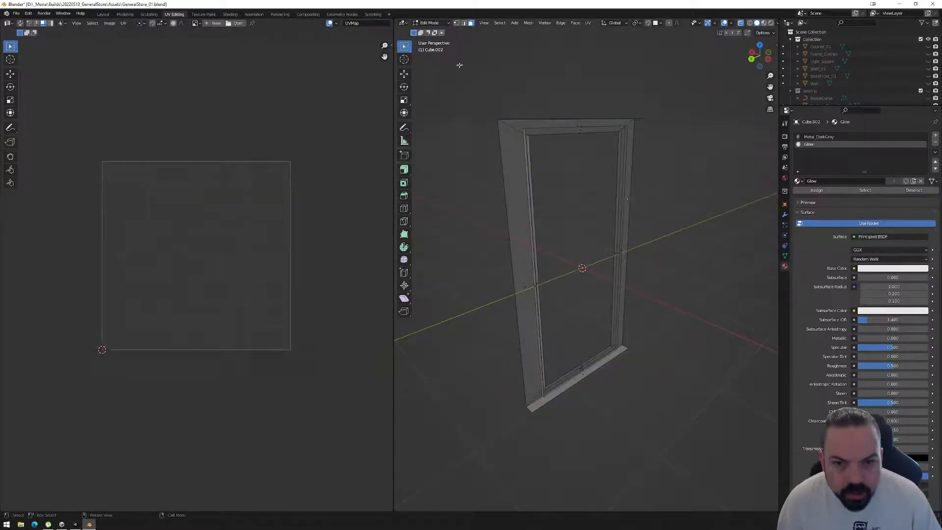
# Select the dark metal face loops of the inner frame and grow the selection to the adjoining faces.
pyautogui.moveTo(563, 265); pyautogui.dragTo(582, 279, button='middle')
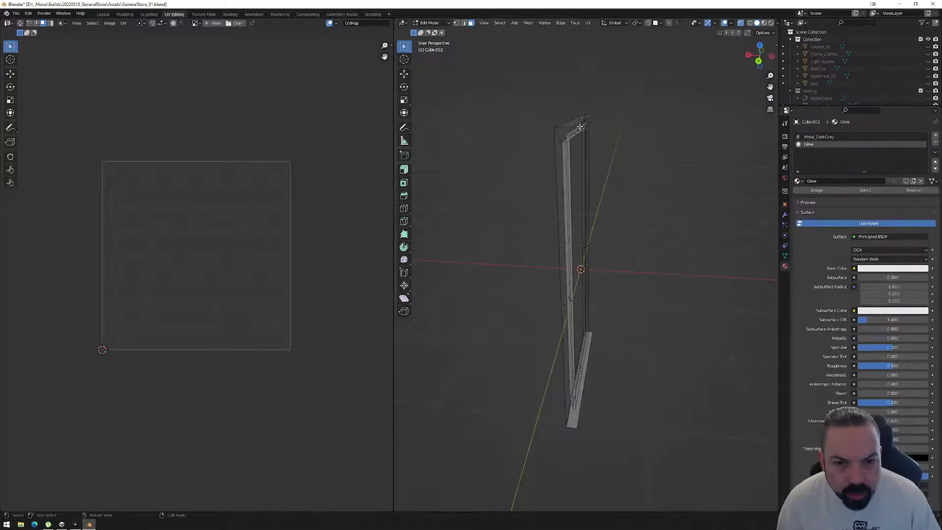
pyautogui.click(581, 127)
pyautogui.keyDown('shift'); pyautogui.click(569, 302); pyautogui.keyUp('shift')
pyautogui.moveTo(630, 346); pyautogui.dragTo(551, 282, button='middle')
pyautogui.keyDown('shift'); pyautogui.click(590, 391); pyautogui.keyUp('shift')
pyautogui.moveTo(617, 376); pyautogui.dragTo(584, 345, button='middle')
pyautogui.keyDown('shift'); pyautogui.click(616, 264); pyautogui.keyUp('shift')
pyautogui.moveTo(617, 264); pyautogui.dragTo(594, 275, button='middle')
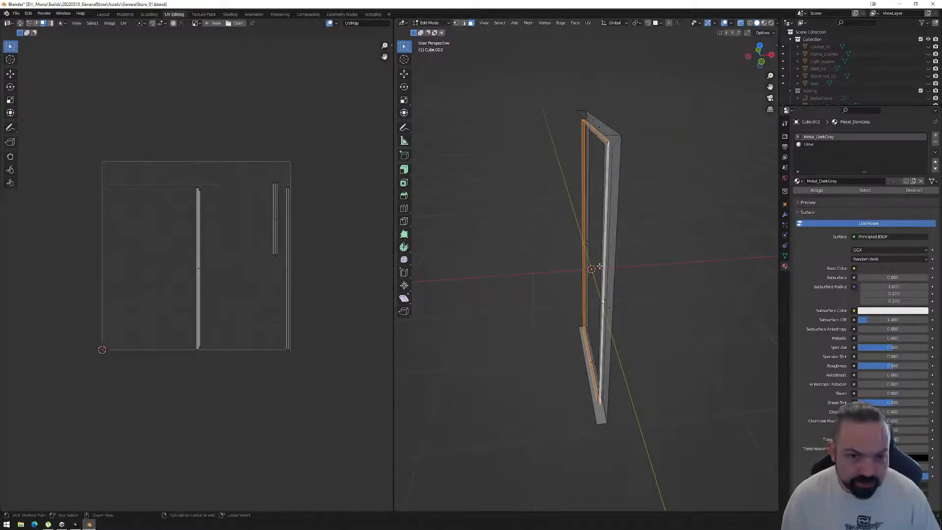
pyautogui.press('ctrl+KP_Add')
pyautogui.moveTo(584, 250); pyautogui.dragTo(575, 245, button='middle')
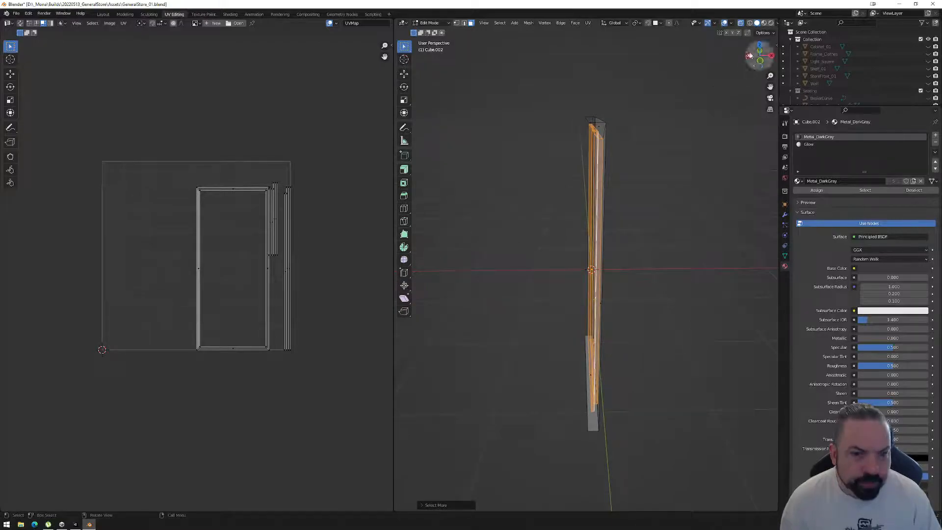
# Adjust the inner frame face selection and move its UV islands out to the right of the UV square.
pyautogui.click(760, 53)
pyautogui.moveTo(653, 106); pyautogui.dragTo(595, 420)
pyautogui.moveTo(614, 361); pyautogui.dragTo(701, 321, button='middle')
pyautogui.moveTo(157, 152); pyautogui.dragTo(351, 416)
pyautogui.press('g')
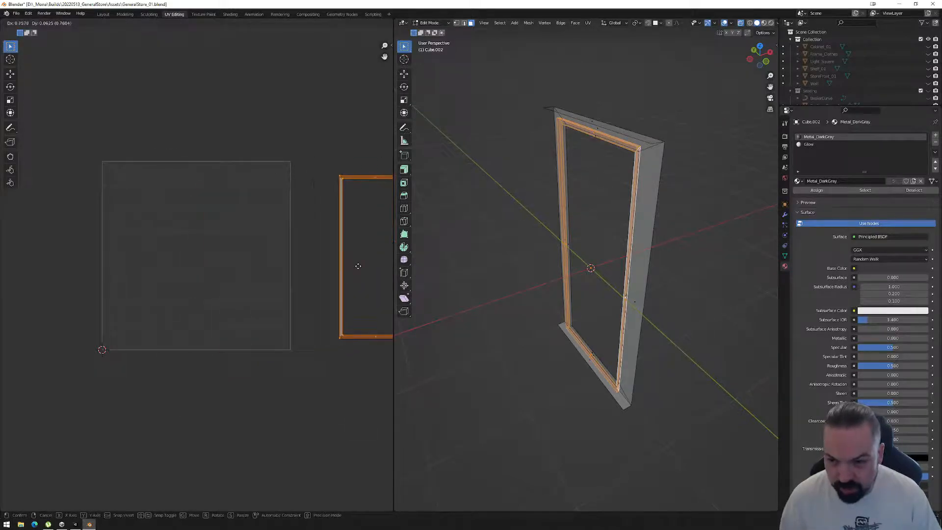
pyautogui.click(363, 267)
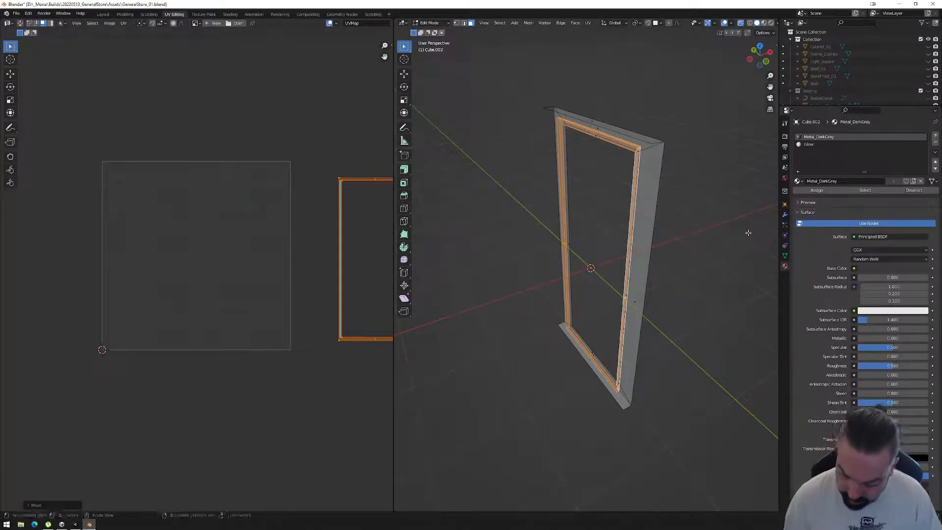
# Invert the face selection to show the remaining UVs and split the flange's top face from its UV neighbours.
pyautogui.press('a')
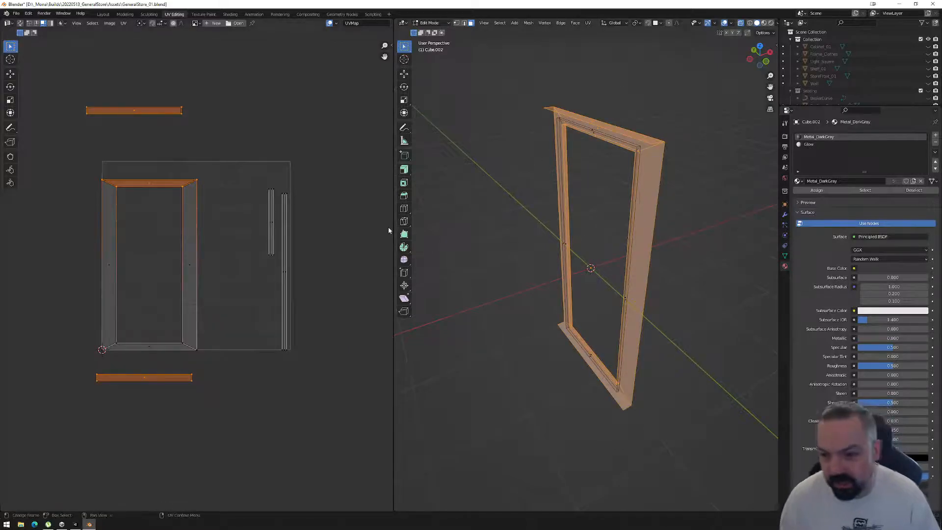
pyautogui.moveTo(704, 223)
pyautogui.keyDown('alt'); pyautogui.mouseDown(button='middle')
pyautogui.moveTo(673, 217)
pyautogui.moveTo(692, 225)
pyautogui.mouseUp(button='middle'); pyautogui.keyUp('alt')
pyautogui.click(162, 152)
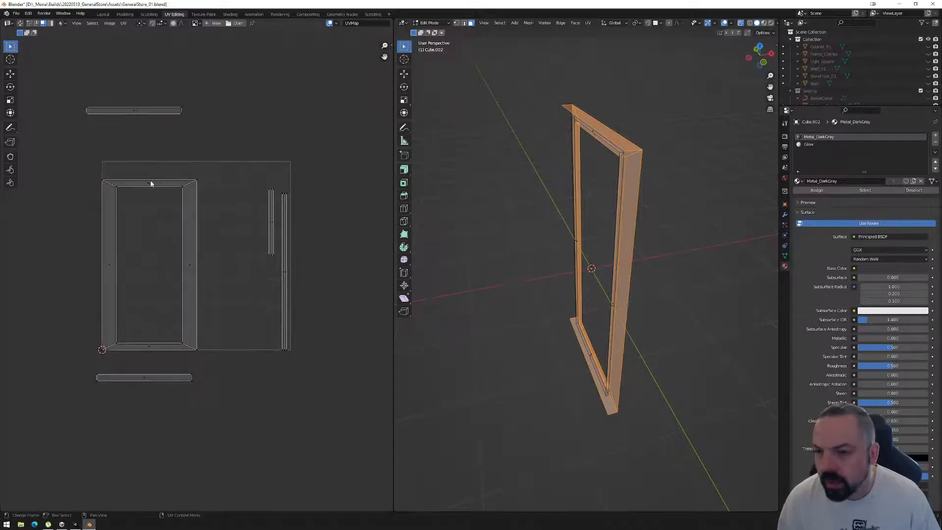
pyautogui.click(150, 187)
pyautogui.rightClick(150, 187)
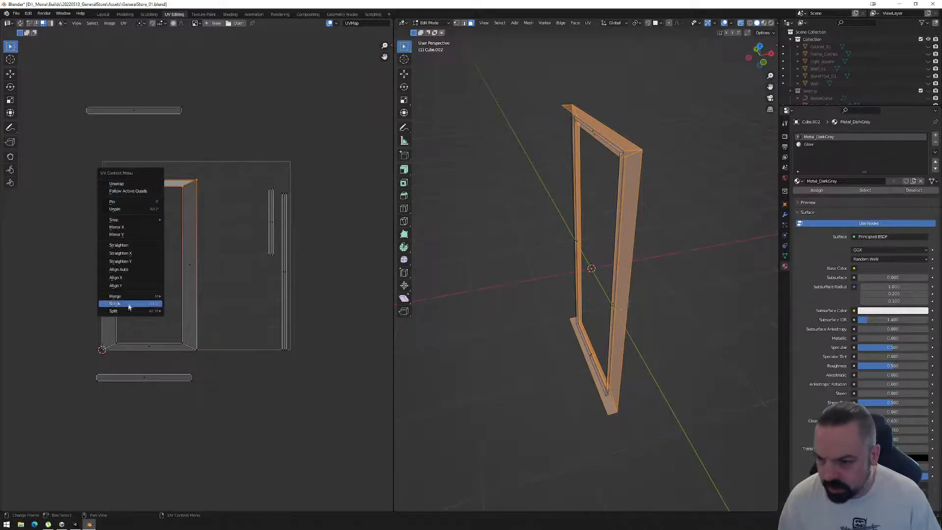
pyautogui.moveTo(128, 312)
pyautogui.click(189, 312)
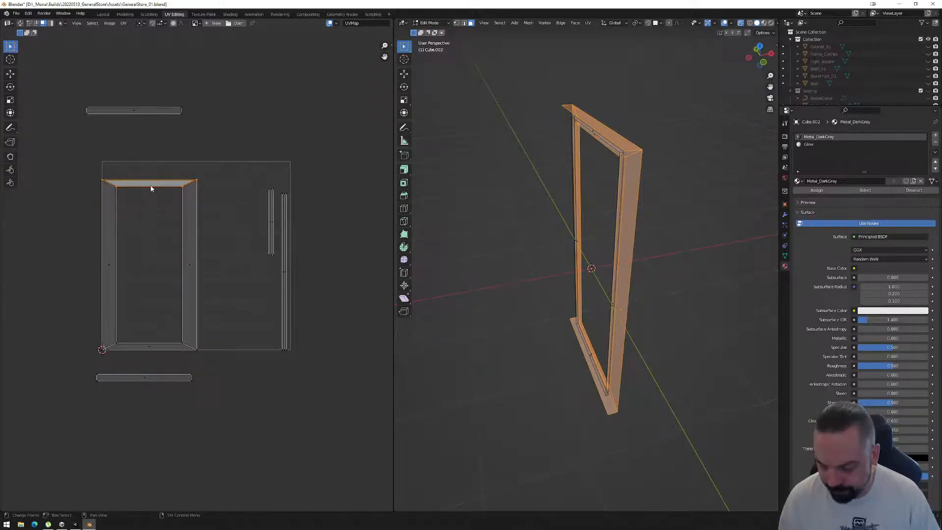
# Move the flange's top face up against the top UV strip, then split its bottom face and place it against the bottom strip.
pyautogui.moveTo(152, 189); pyautogui.dragTo(137, 124)
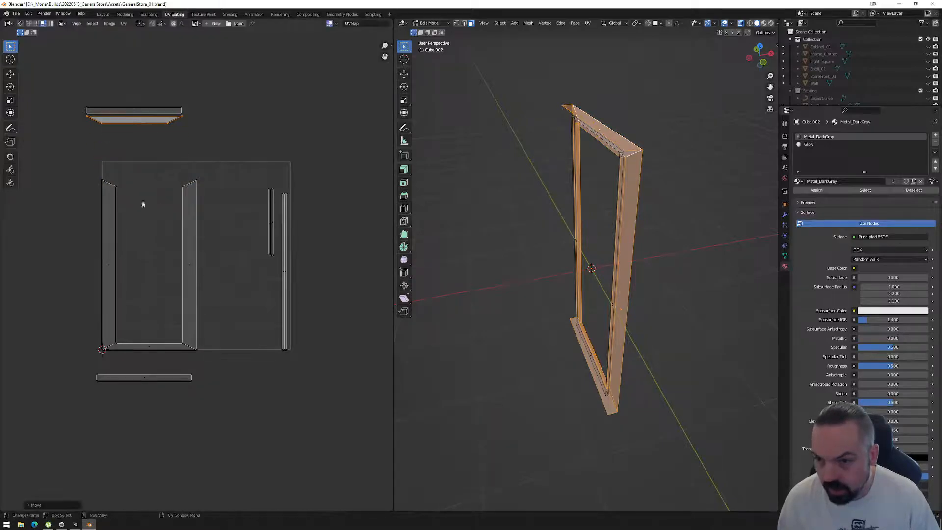
pyautogui.click(152, 352)
pyautogui.rightClick(151, 352)
pyautogui.moveTo(151, 347)
pyautogui.click(189, 348)
pyautogui.moveTo(152, 347); pyautogui.dragTo(147, 370)
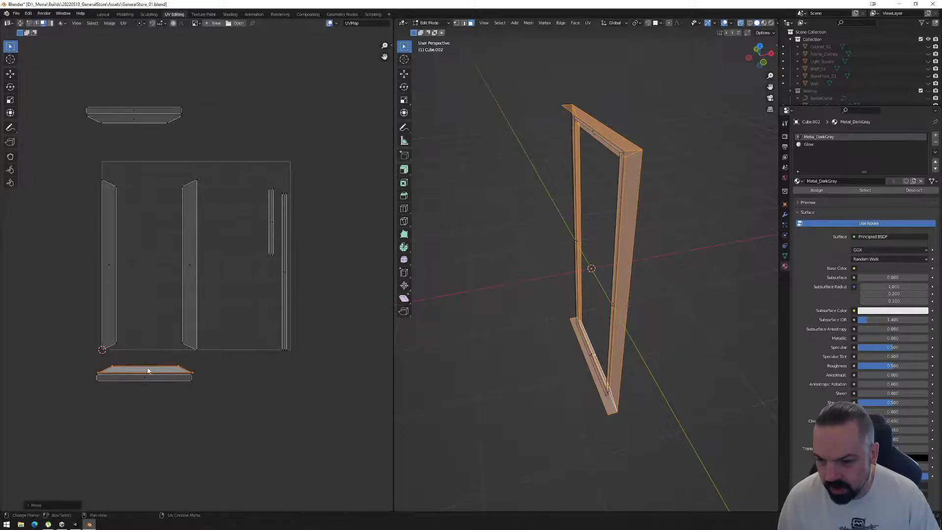
# Examine which frame faces the narrow vertical UV strips belong to by selecting them and viewing the mesh from different angles.
pyautogui.click(283, 271)
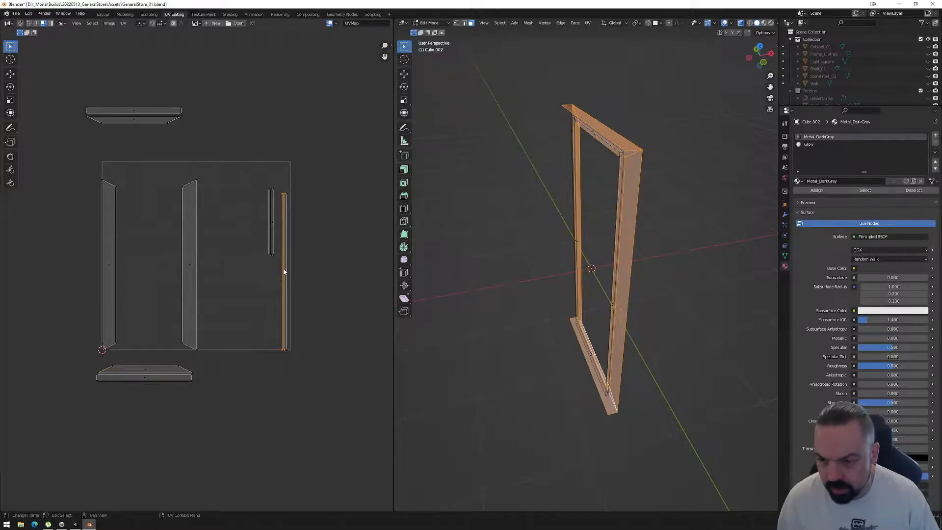
pyautogui.moveTo(490, 265); pyautogui.dragTo(532, 259, button='middle')
pyautogui.click(317, 252)
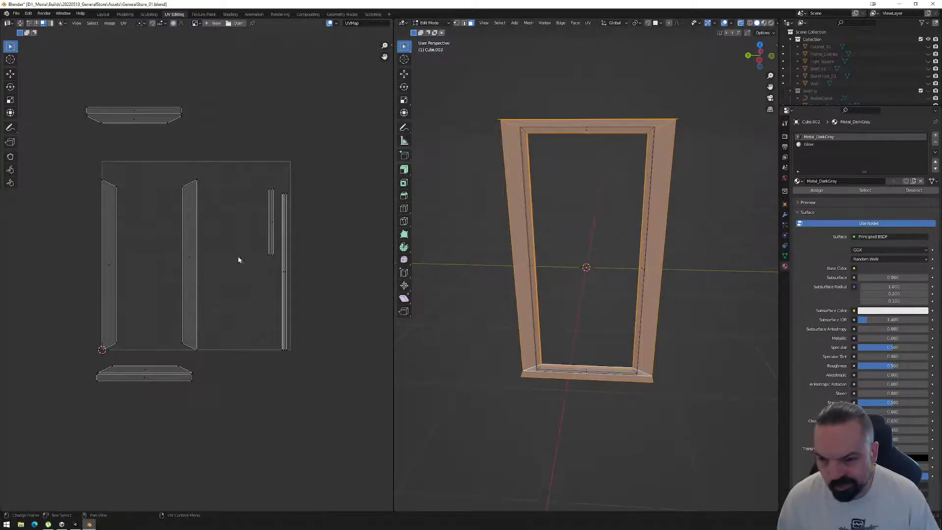
pyautogui.click(271, 228)
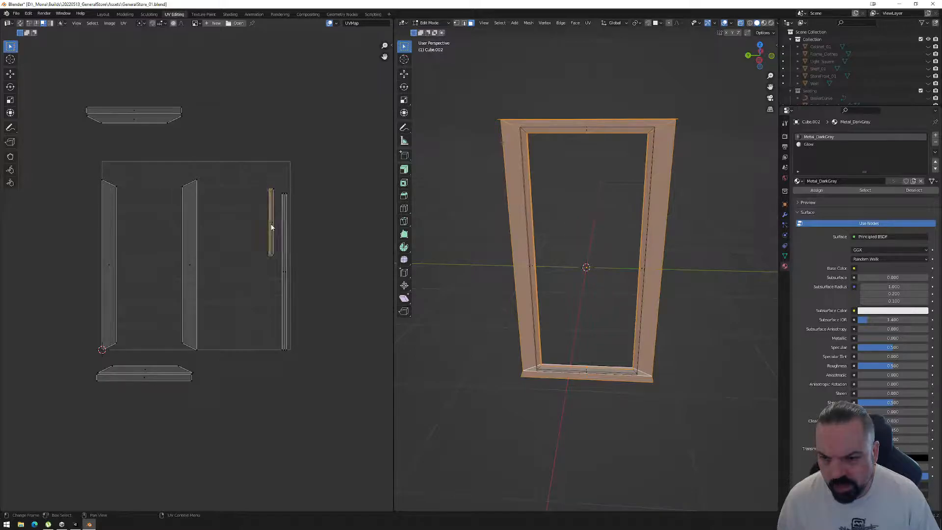
pyautogui.moveTo(490, 249); pyautogui.dragTo(576, 252, button='middle')
# Stitch the top flange face to the adjoining rectangular strip along their shared UV edge.
pyautogui.moveTo(150, 134); pyautogui.dragTo(208, 206, button='middle')
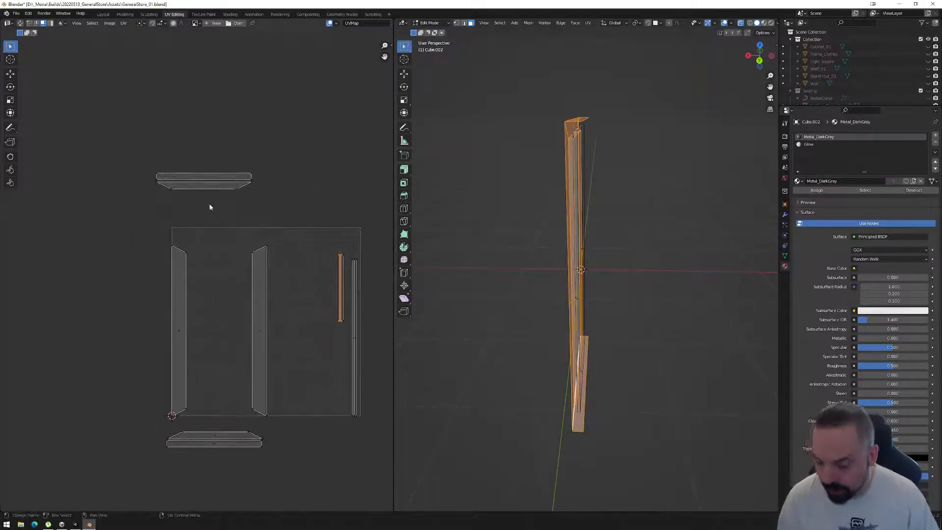
pyautogui.scroll(4, 206, 196)
pyautogui.scroll(-4, 237, 164)
pyautogui.click(209, 183)
pyautogui.scroll(4, 208, 186)
pyautogui.moveTo(208, 187); pyautogui.dragTo(196, 255, button='middle')
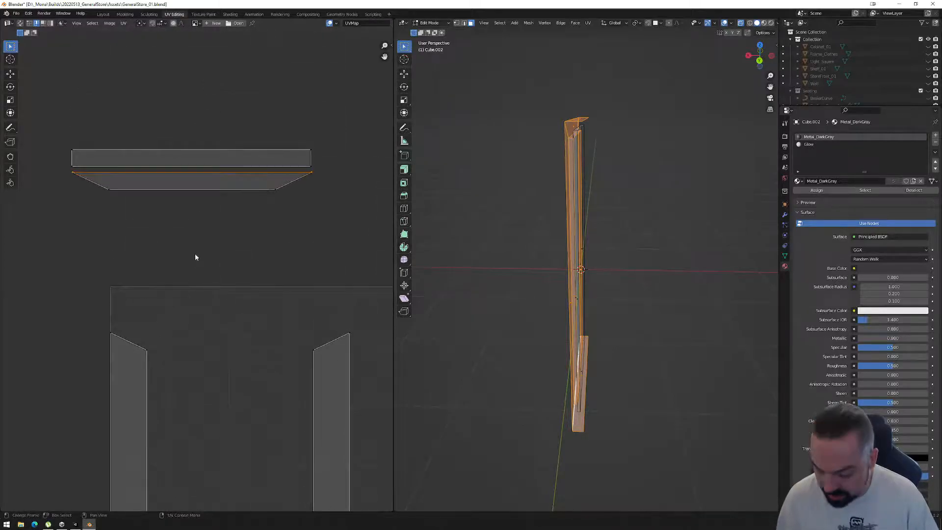
pyautogui.rightClick(204, 211)
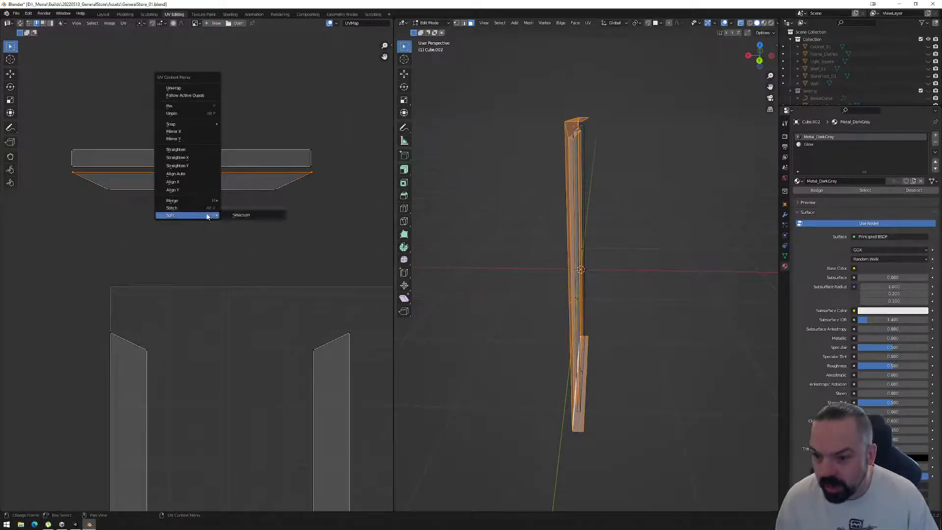
pyautogui.click(205, 208)
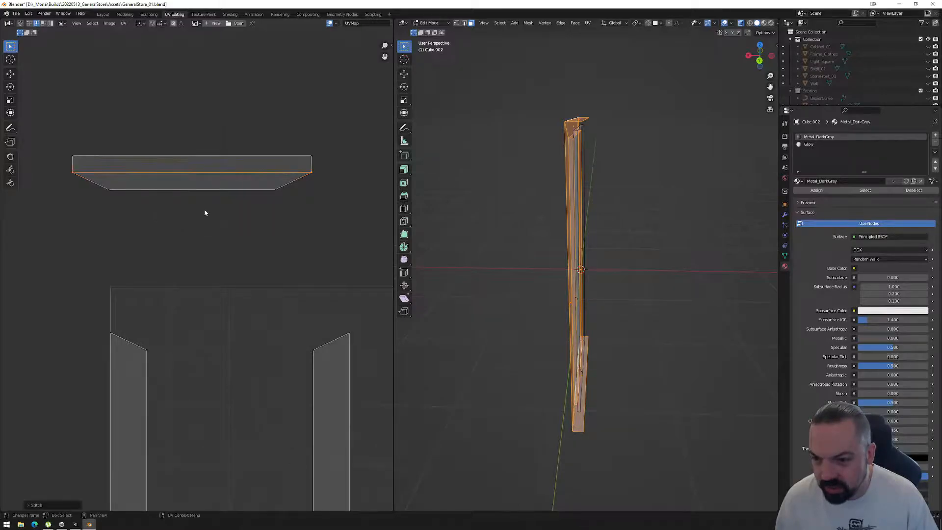
# Stitch the bottom flange face to the rectangular strip below it along their shared UV edge.
pyautogui.moveTo(221, 406); pyautogui.dragTo(185, 79, button='middle')
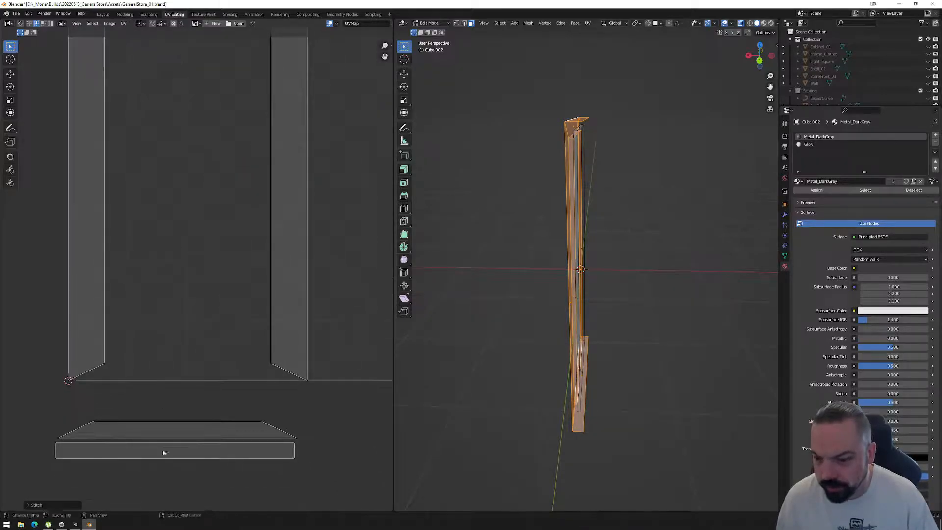
pyautogui.click(174, 440)
pyautogui.rightClick(173, 441)
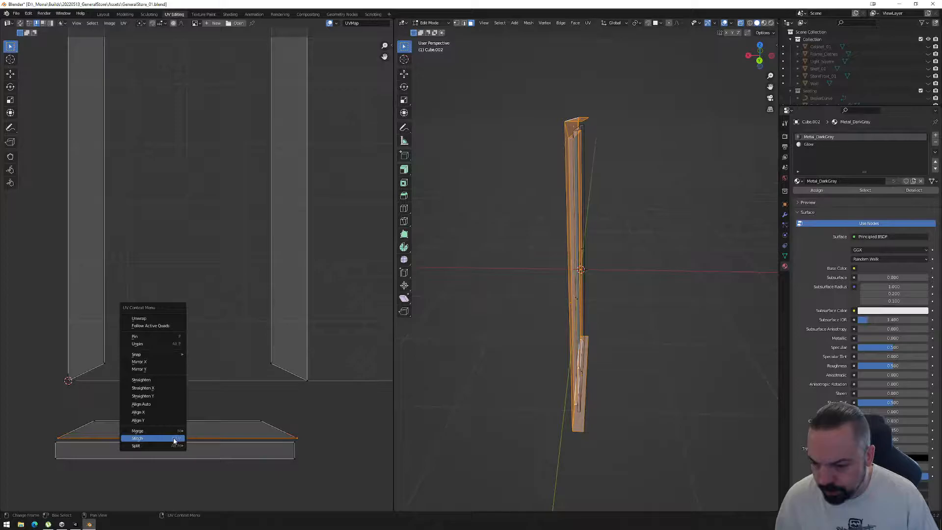
pyautogui.click(164, 437)
pyautogui.scroll(-3, 206, 400)
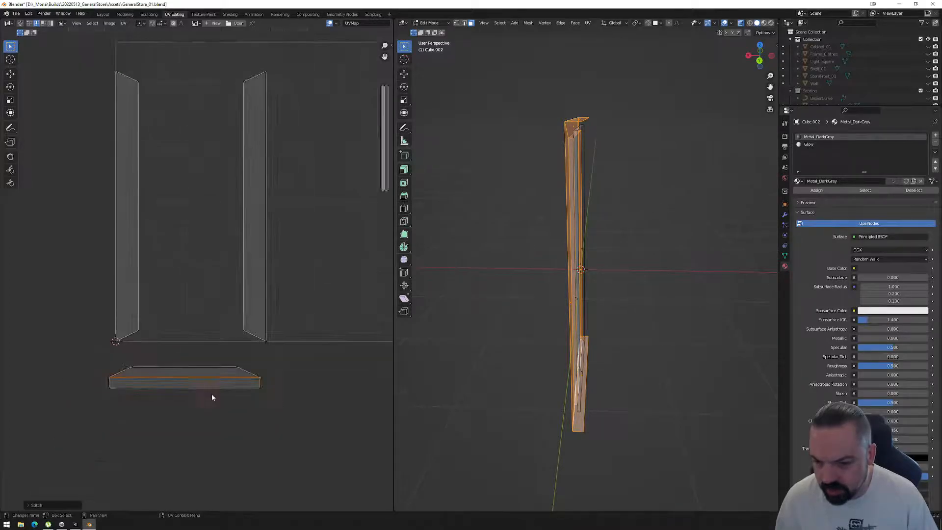
# Move the short vertical UV strips away from the long ones and rotate them to lie horizontally.
pyautogui.moveTo(217, 313); pyautogui.dragTo(210, 334, button='middle')
pyautogui.moveTo(471, 392); pyautogui.dragTo(506, 381, button='middle')
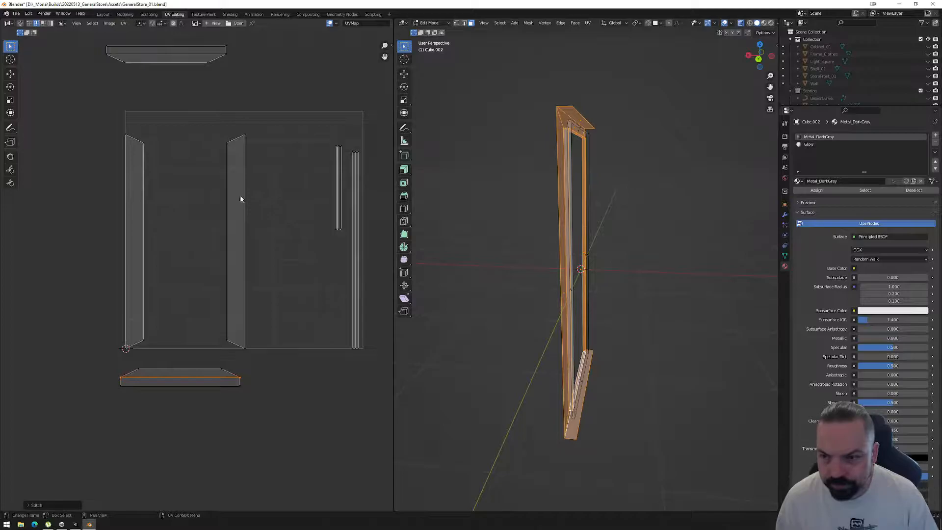
pyautogui.click(338, 183)
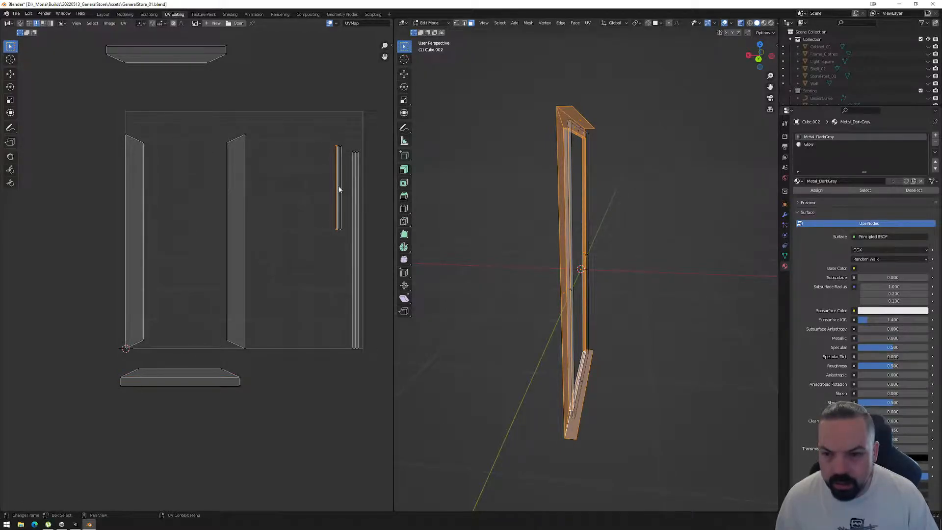
pyautogui.moveTo(302, 125); pyautogui.dragTo(348, 307)
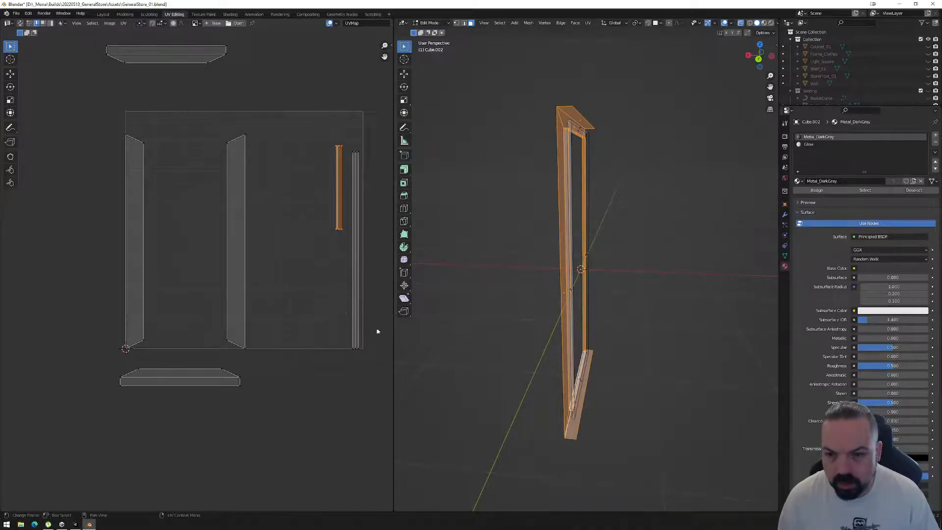
pyautogui.press('g')
pyautogui.click(328, 166)
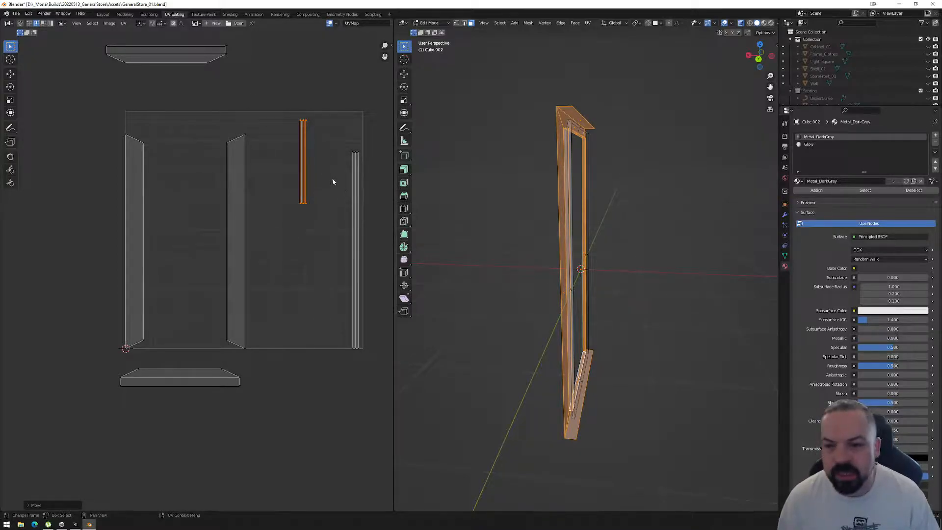
pyautogui.press('r')
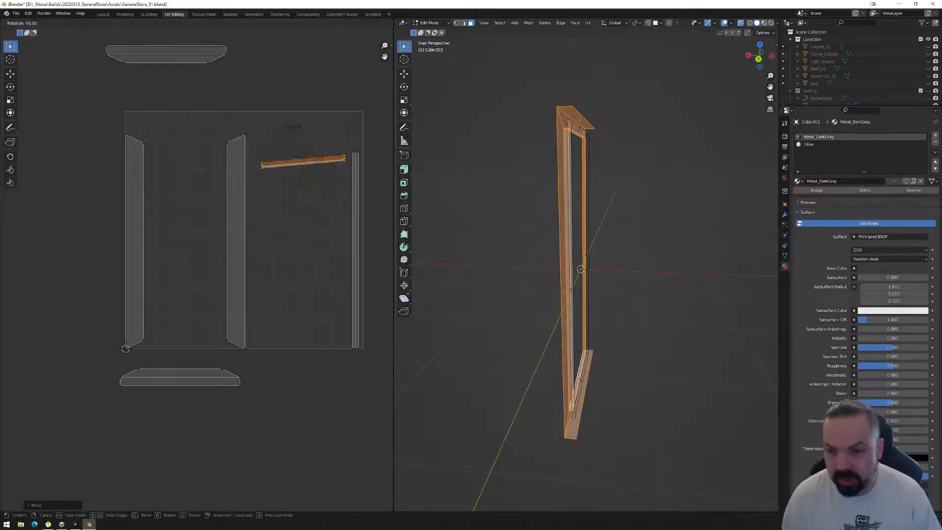
pyautogui.click(310, 158)
# Rotate the long vertical UV strips to horizontal and place them centred over the short strips.
pyautogui.moveTo(346, 142); pyautogui.dragTo(376, 355)
pyautogui.press('r')
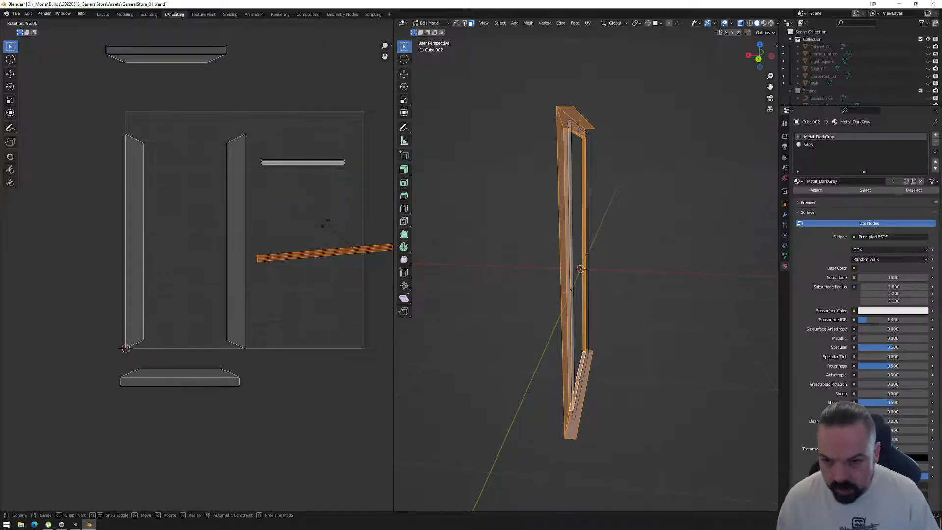
pyautogui.click(328, 222)
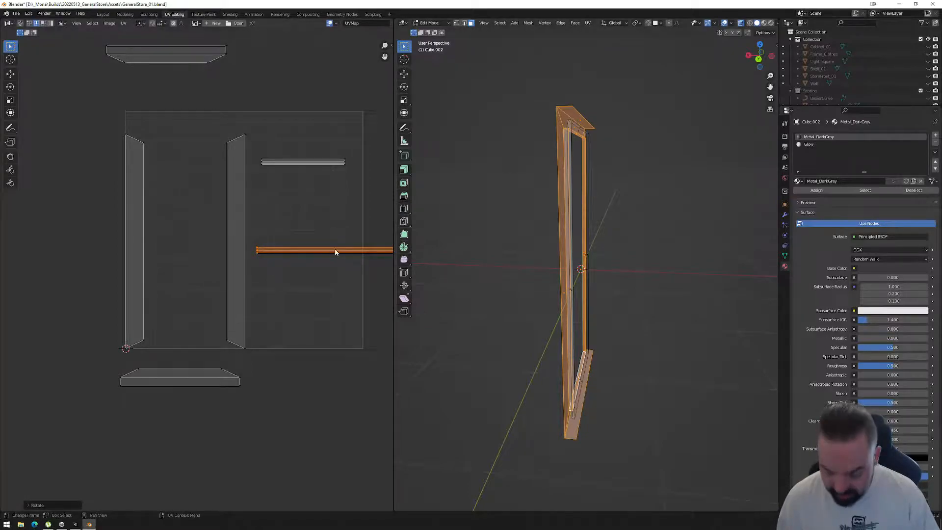
pyautogui.press('g')
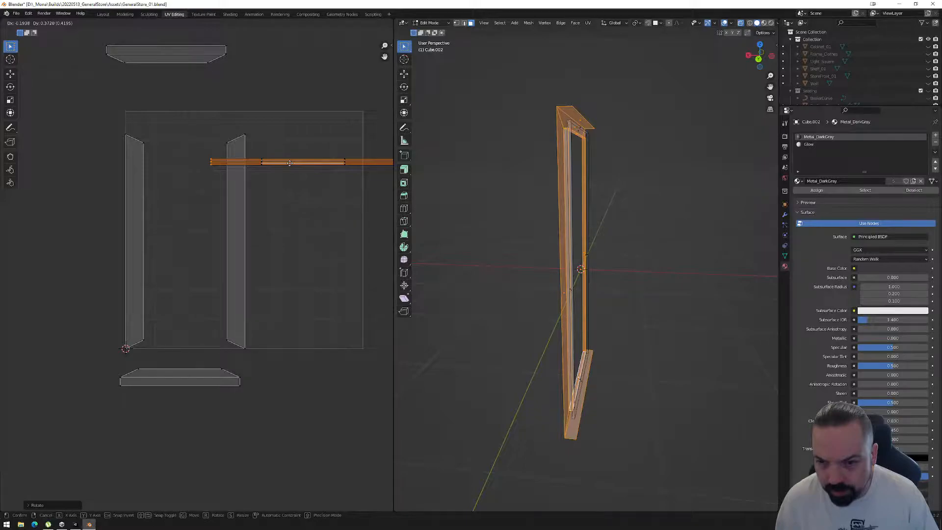
pyautogui.click(289, 163)
# Select the overlapping horizontal UV strips and move them together to the top edge of the UV square.
pyautogui.moveTo(252, 145); pyautogui.dragTo(357, 203)
pyautogui.scroll(-1, 364, 180)
pyautogui.keyDown('shift'); pyautogui.moveTo(201, 172); pyautogui.dragTo(269, 195); pyautogui.keyUp('shift')
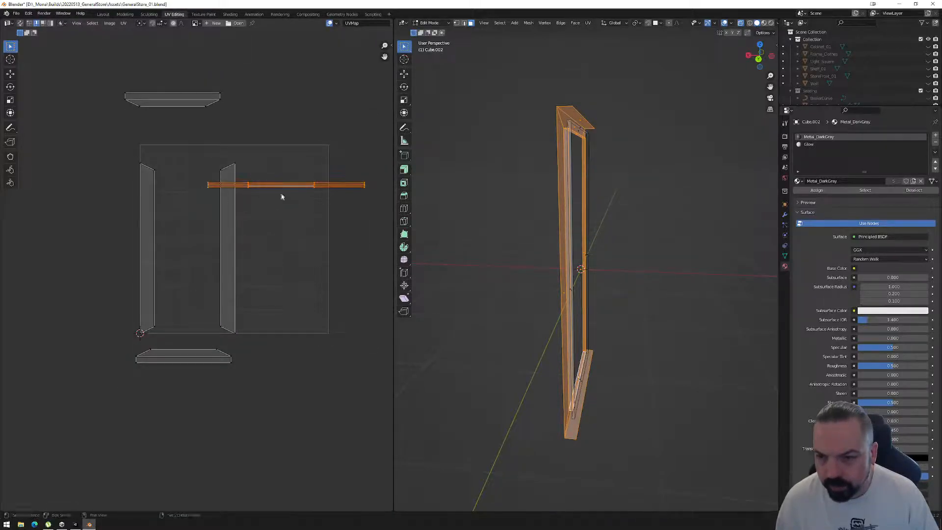
pyautogui.press('g')
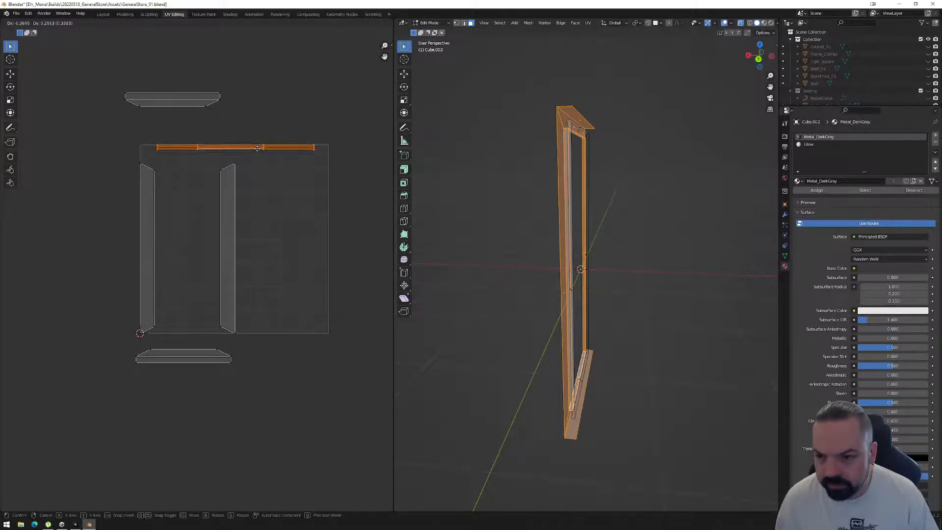
pyautogui.click(257, 149)
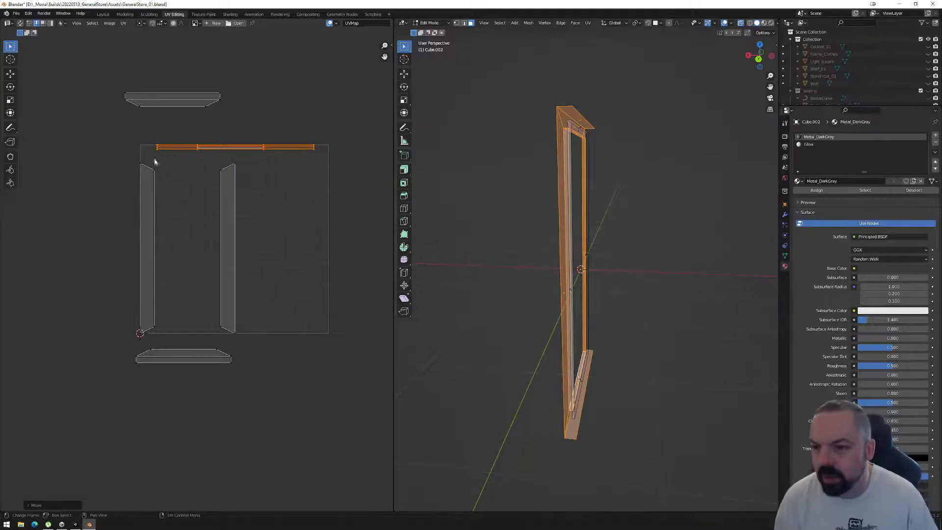
# Rotate the stitched top flange island 180° and place it inside the UV square just beneath the horizontal strips.
pyautogui.moveTo(96, 66); pyautogui.dragTo(249, 102)
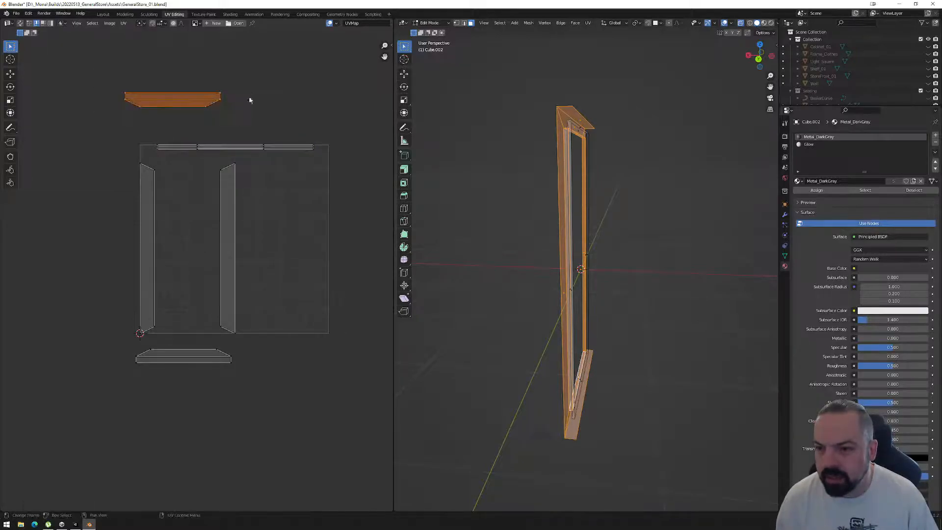
pyautogui.press('r')
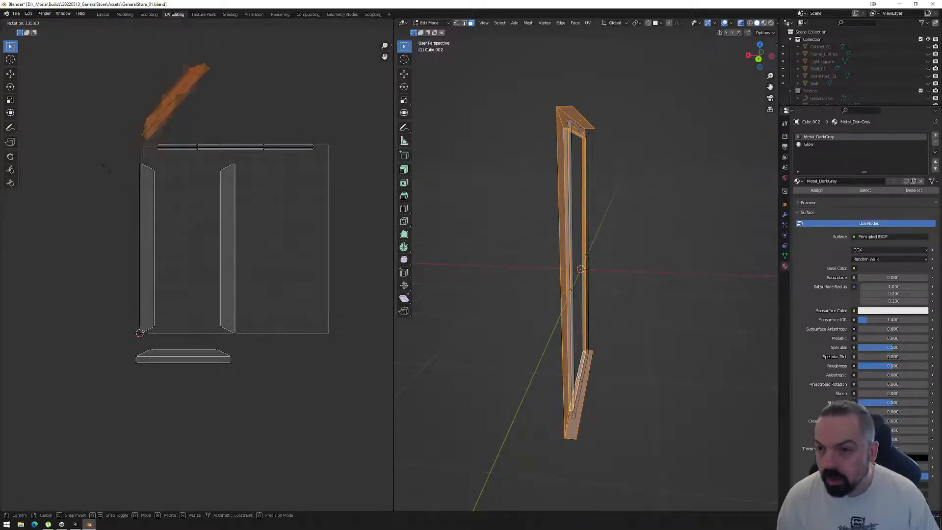
pyautogui.click(166, 103)
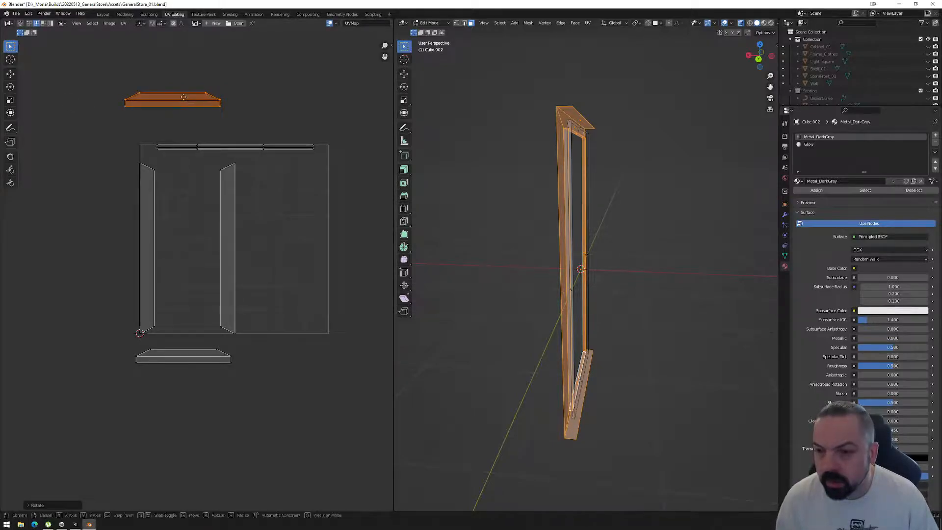
pyautogui.press('g')
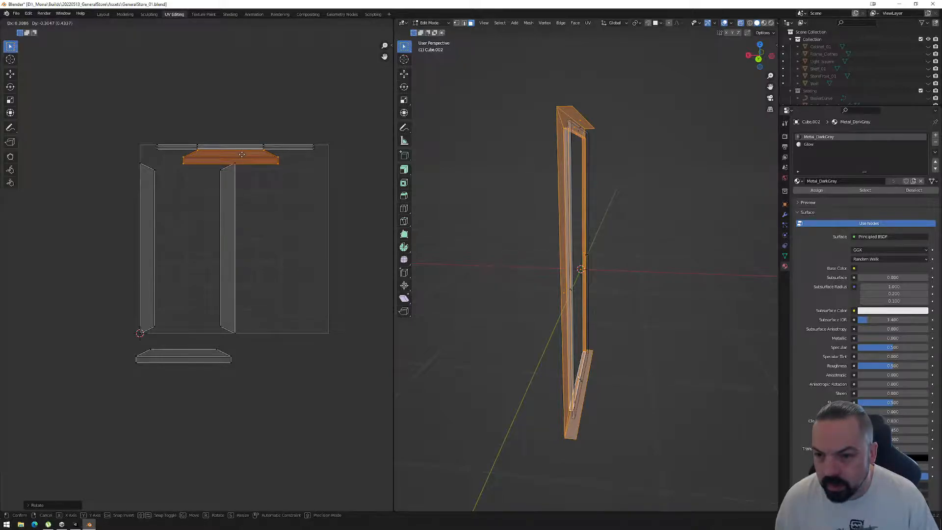
pyautogui.click(241, 153)
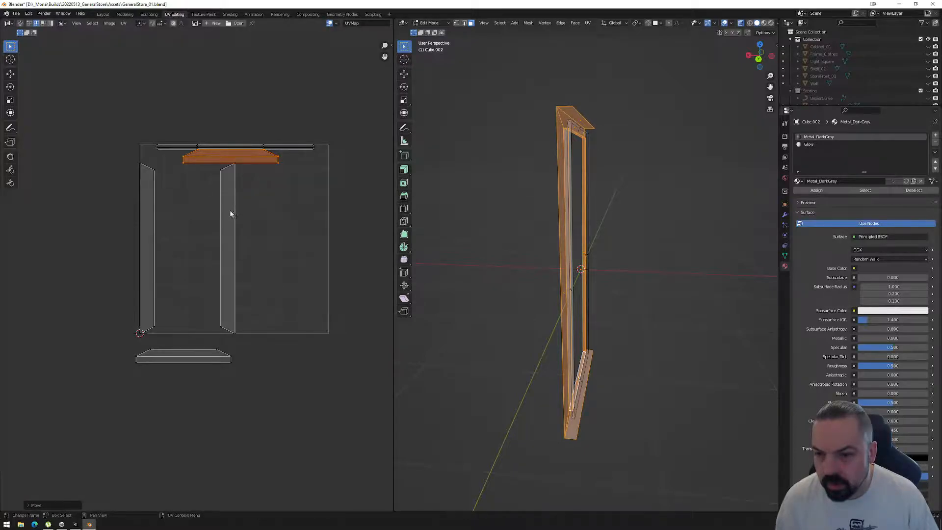
pyautogui.press('g')
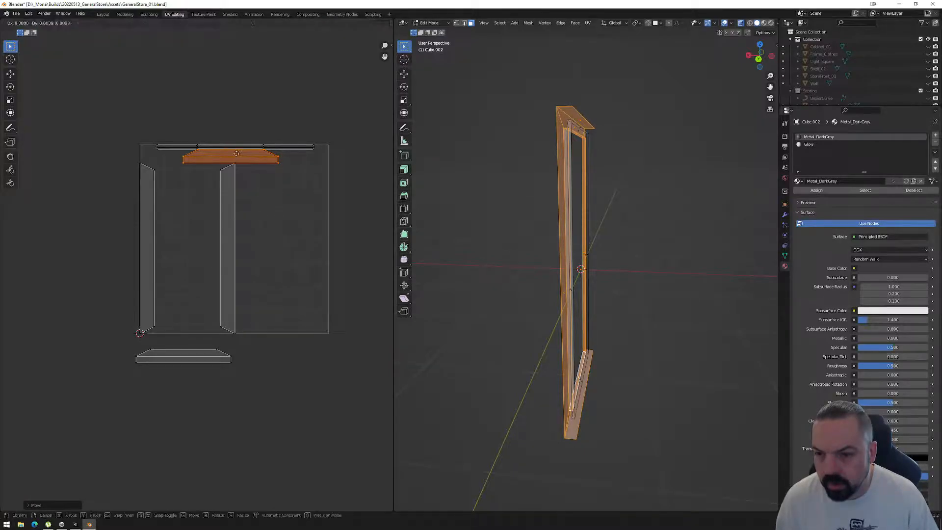
pyautogui.click(237, 161)
# Rotate the flange's right side UV face to horizontal and overlay it on the stitched top flange island, switching to edge selection.
pyautogui.click(230, 216)
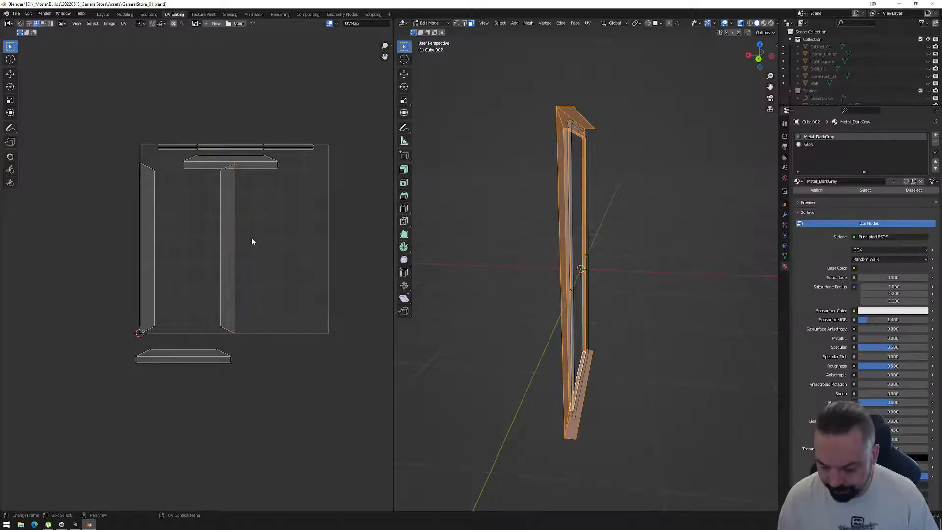
pyautogui.press('3')
pyautogui.click(231, 242)
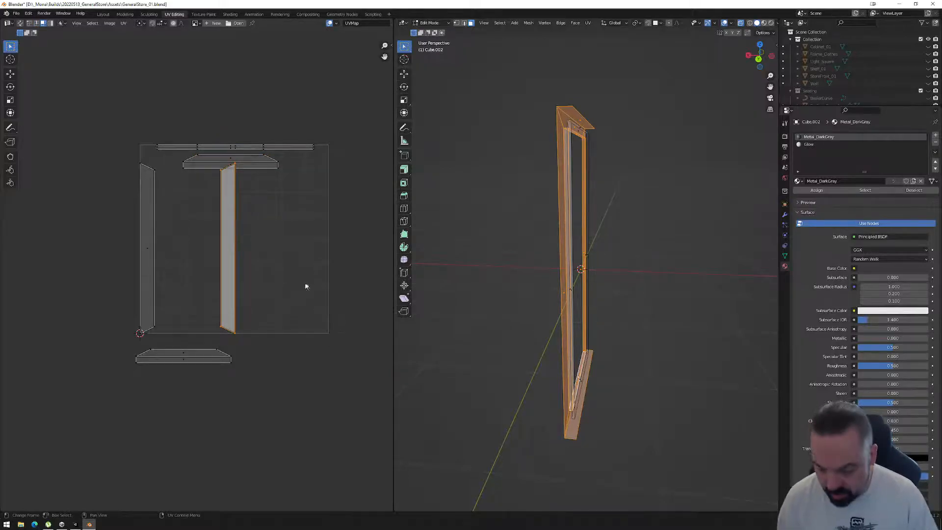
pyautogui.press('r')
pyautogui.click(237, 256)
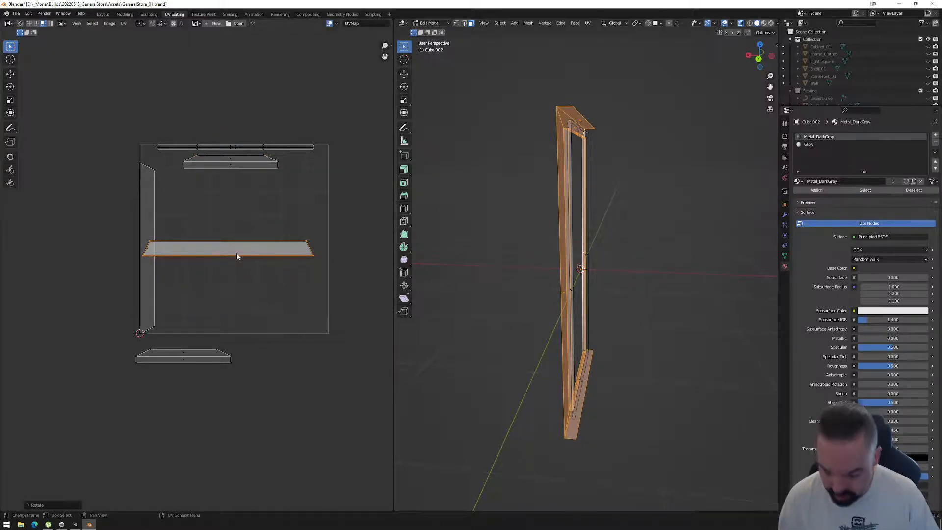
pyautogui.press('g')
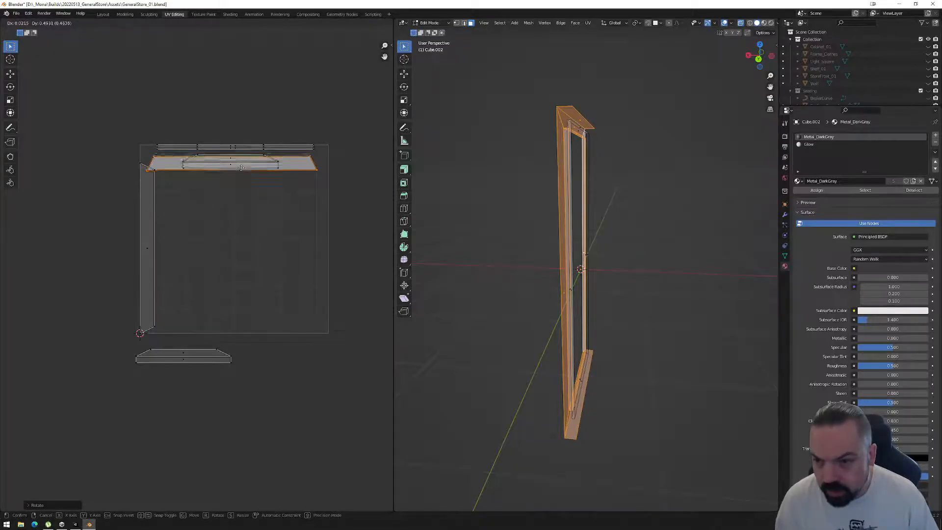
pyautogui.click(241, 168)
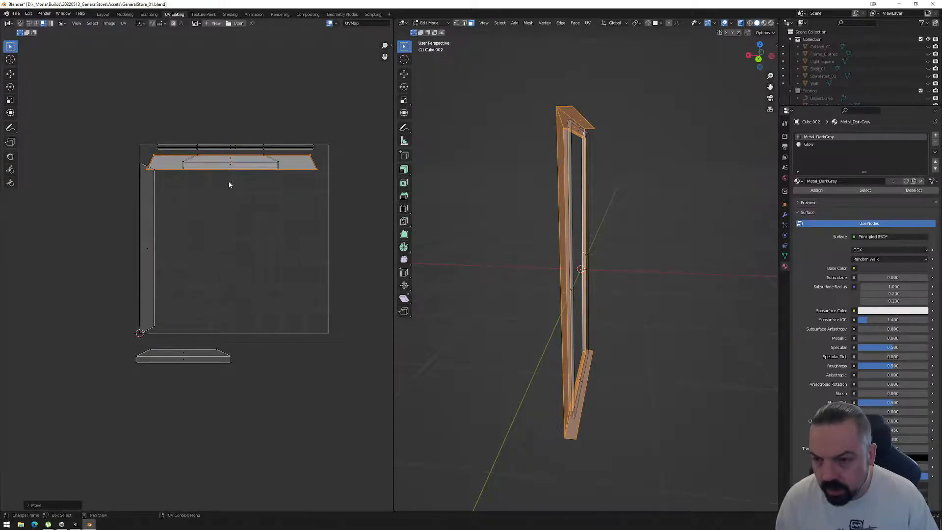
pyautogui.press('2')
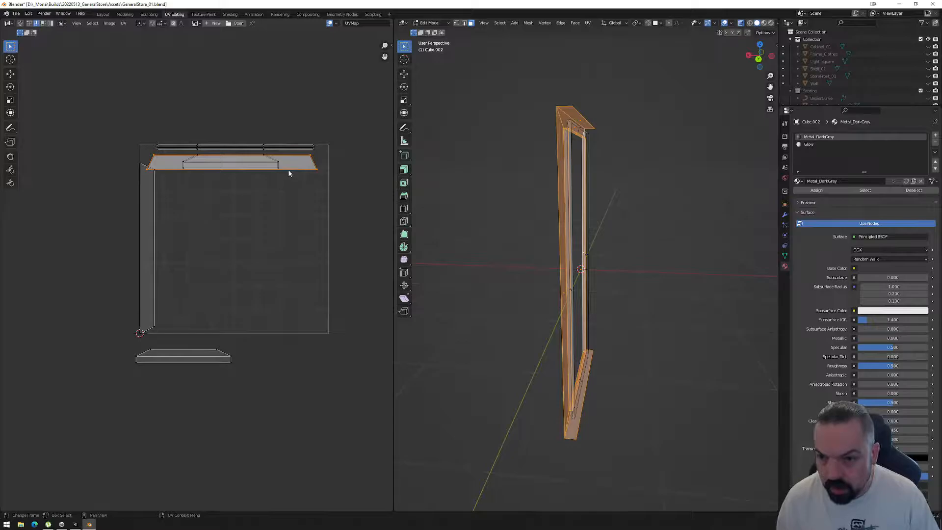
# Rotate the remaining vertical flange UV face to horizontal and overlay it on the flange islands beneath the top strips.
pyautogui.click(145, 236)
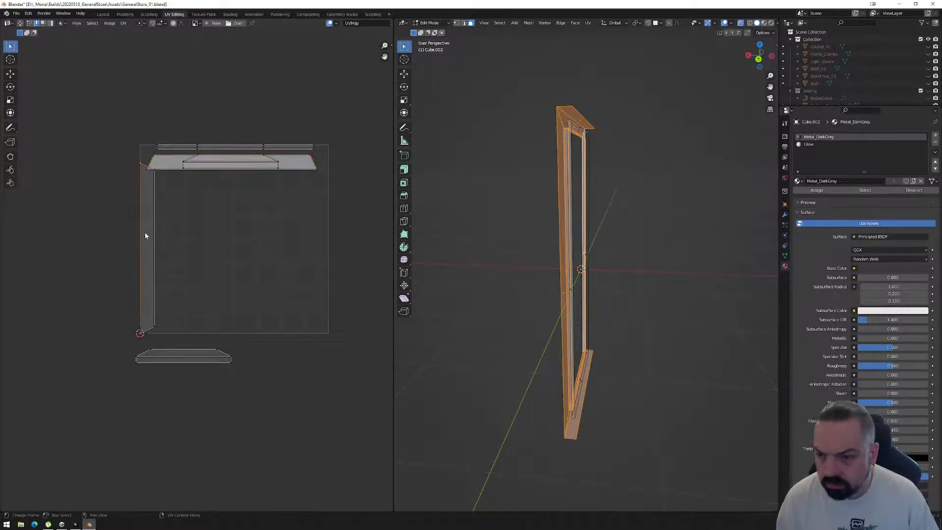
pyautogui.press('3')
pyautogui.click(151, 241)
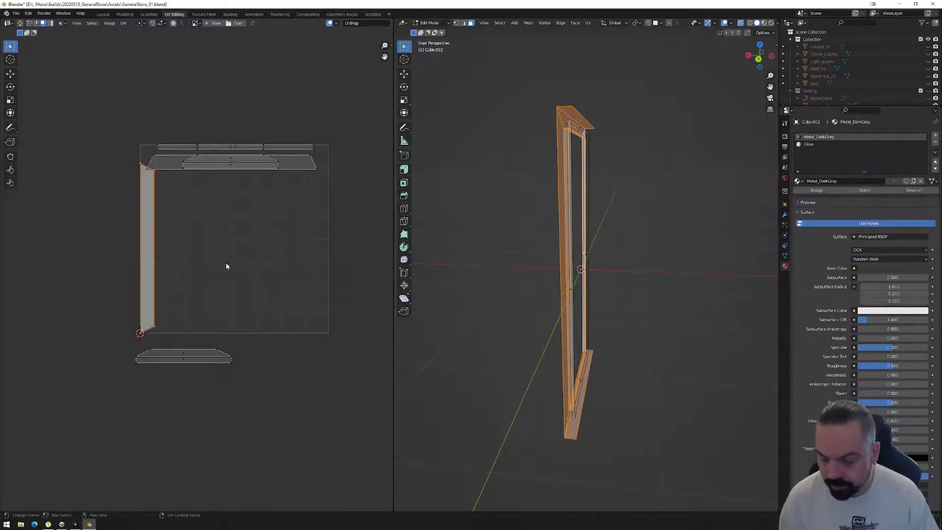
pyautogui.press('r')
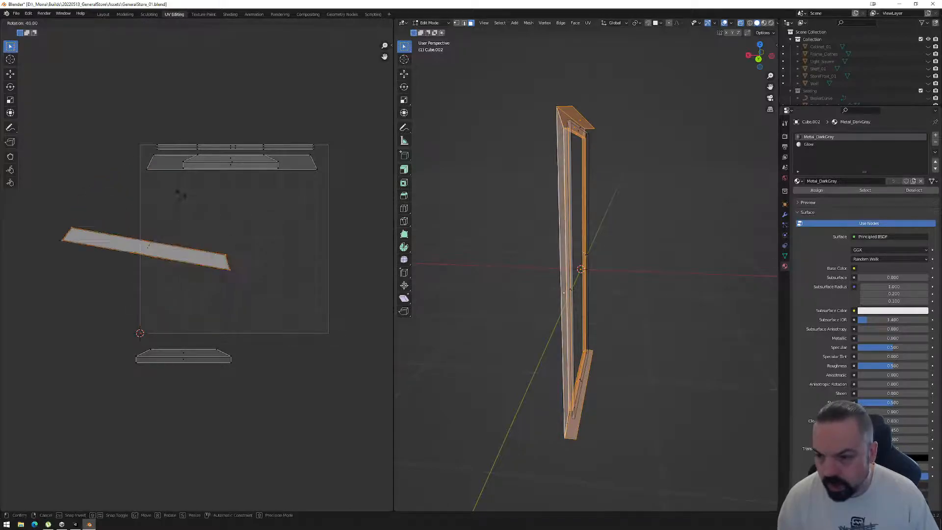
pyautogui.click(170, 197)
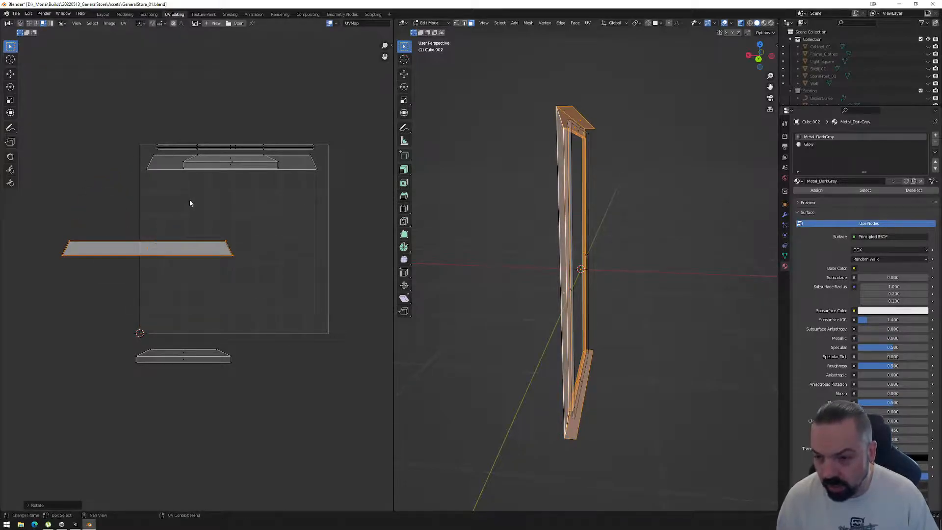
pyautogui.moveTo(595, 208); pyautogui.dragTo(548, 210, button='middle')
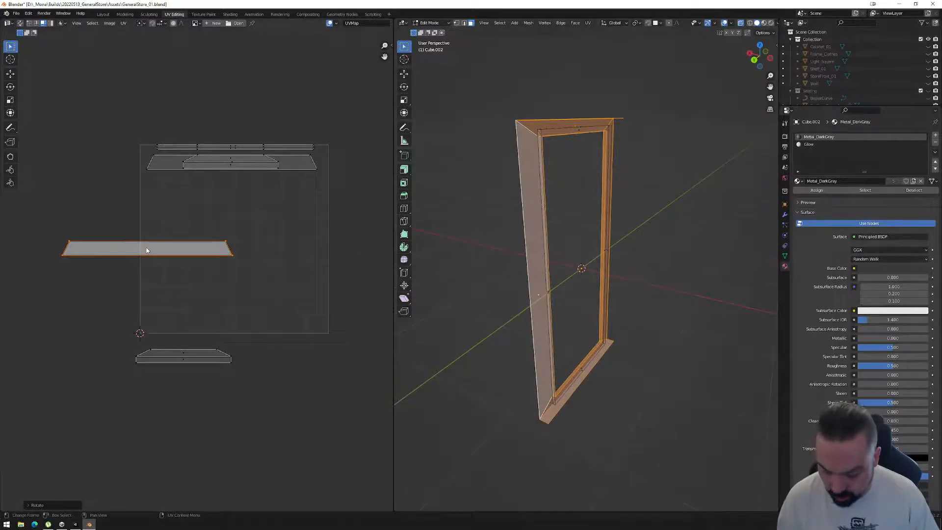
pyautogui.press('g')
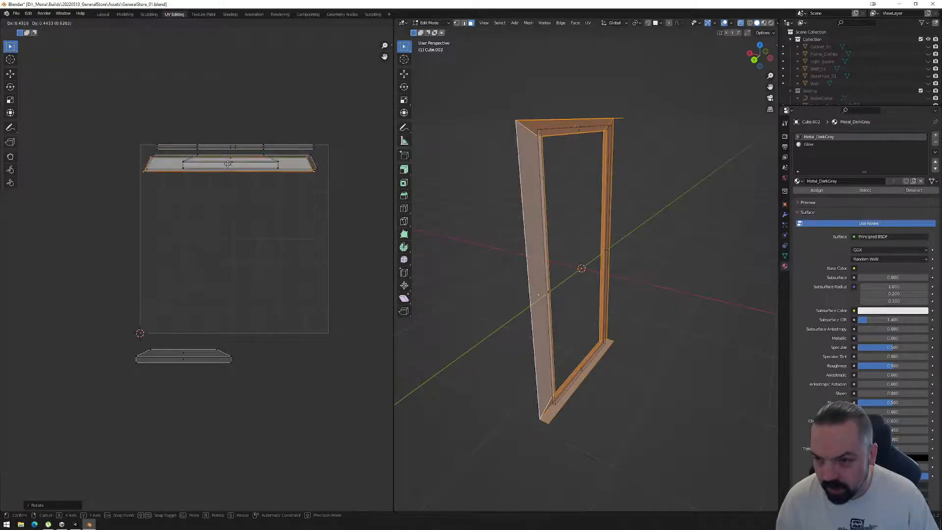
pyautogui.click(232, 162)
# Move the short flange island below the UV square up onto the matching stitched island.
pyautogui.click(162, 355)
pyautogui.press('g')
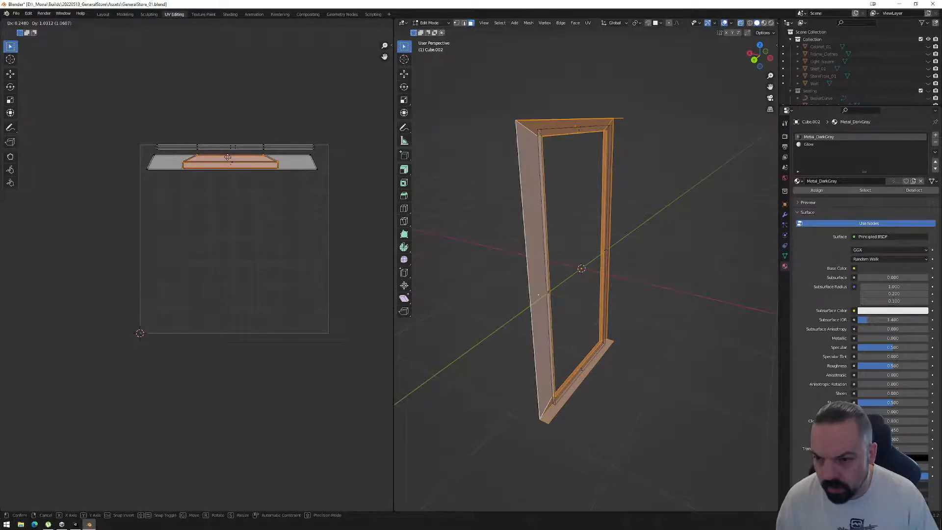
pyautogui.click(227, 157)
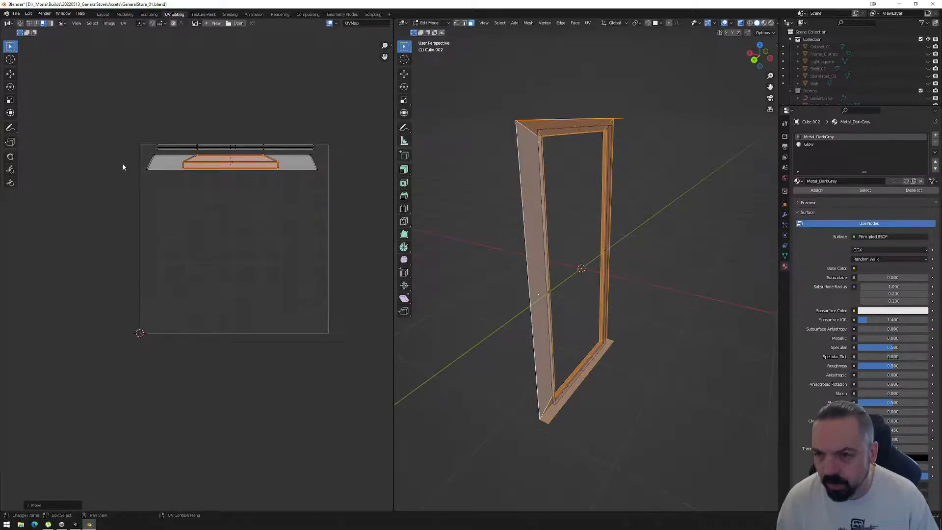
# Stretch all overlapping flange islands along Y and move them inside the UV square beneath the horizontal strips.
pyautogui.moveTo(132, 153); pyautogui.dragTo(363, 189)
pyautogui.press('s')
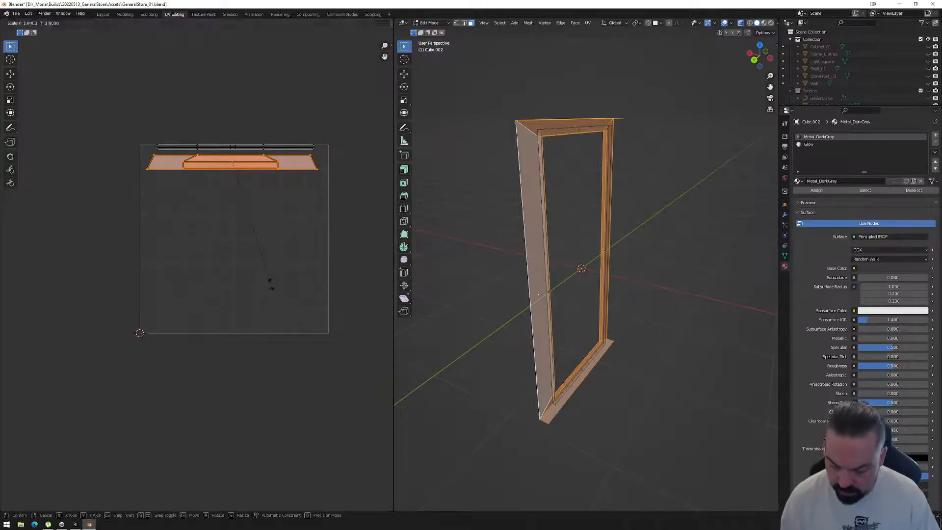
pyautogui.press('y')
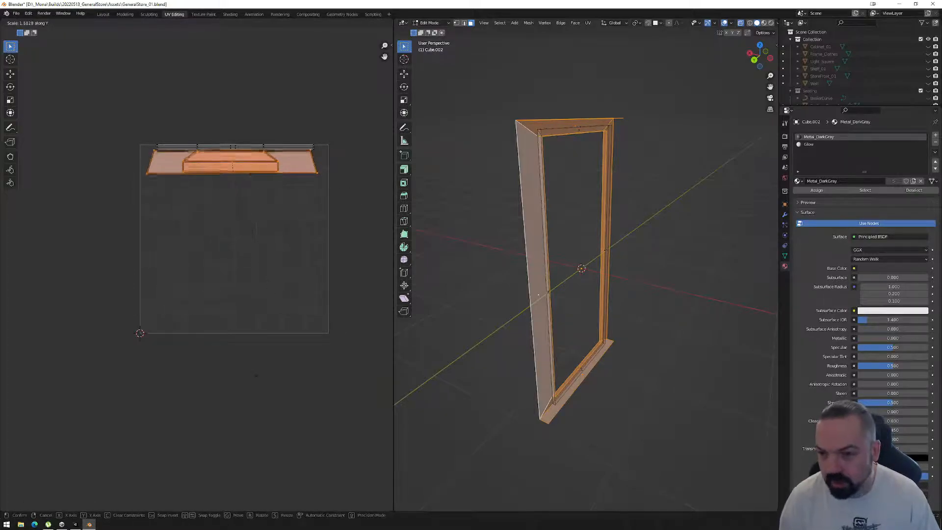
pyautogui.click(287, 77)
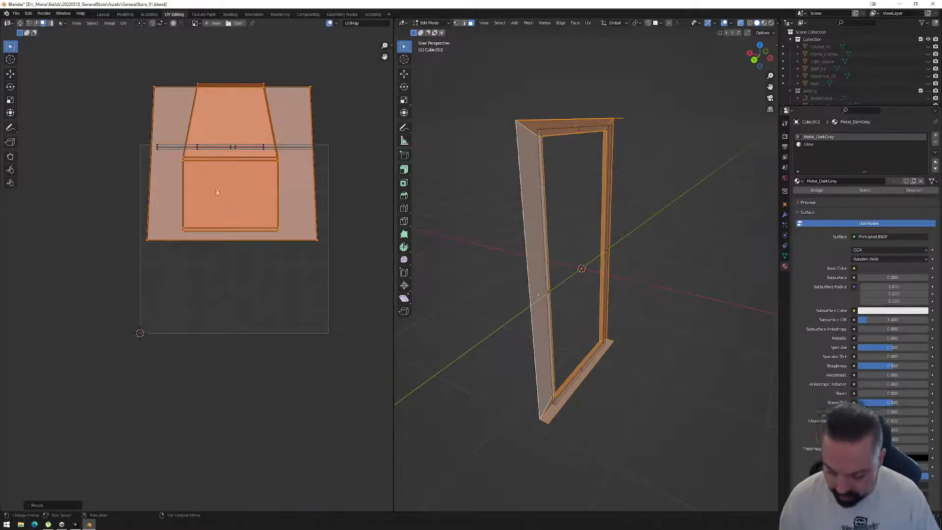
pyautogui.press('g')
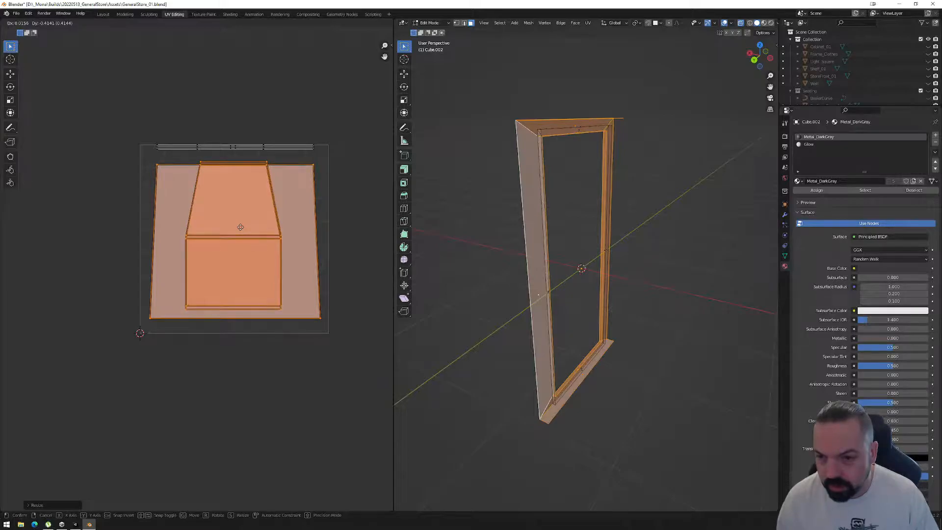
pyautogui.click(239, 227)
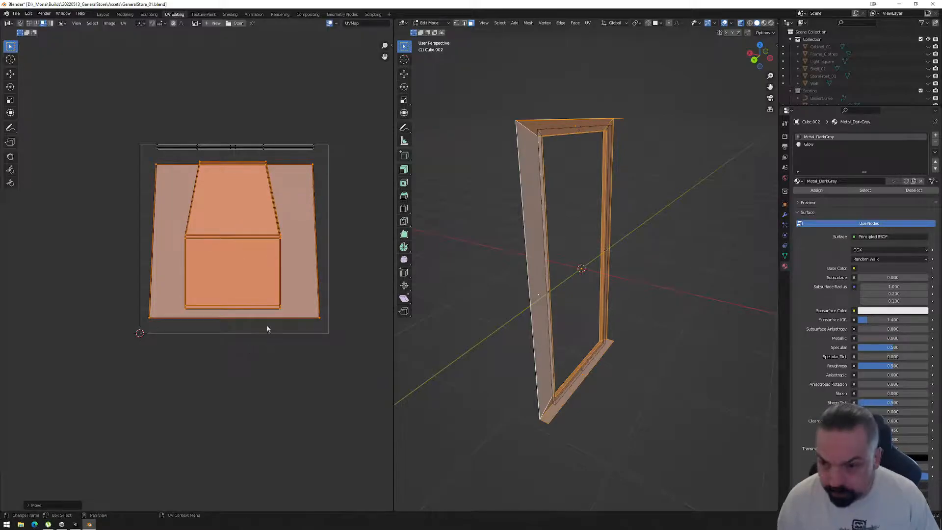
# Select the slightly offset stitched flange island and move it down to line up with its overlapping twin.
pyautogui.scroll(2, 268, 253)
pyautogui.moveTo(355, 230); pyautogui.dragTo(294, 247, button='middle')
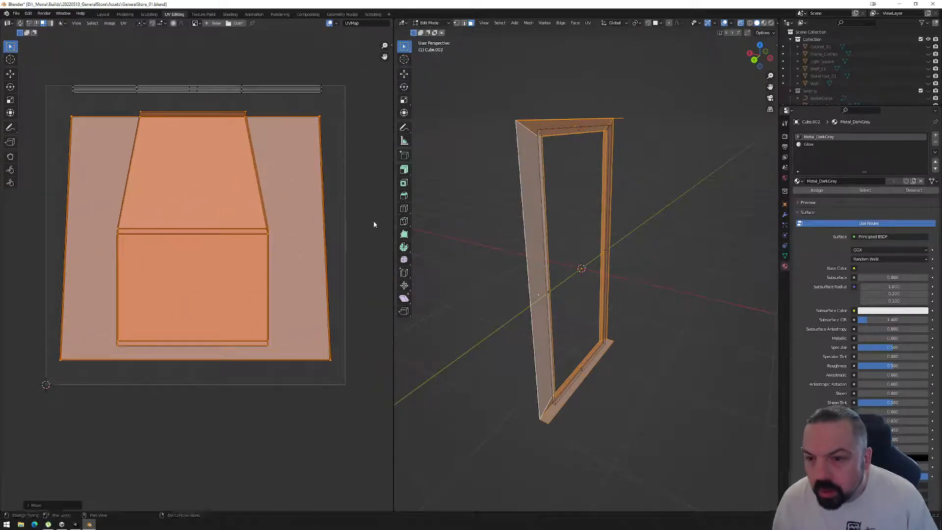
pyautogui.click(373, 224)
pyautogui.click(192, 167)
pyautogui.moveTo(181, 145); pyautogui.dragTo(201, 222)
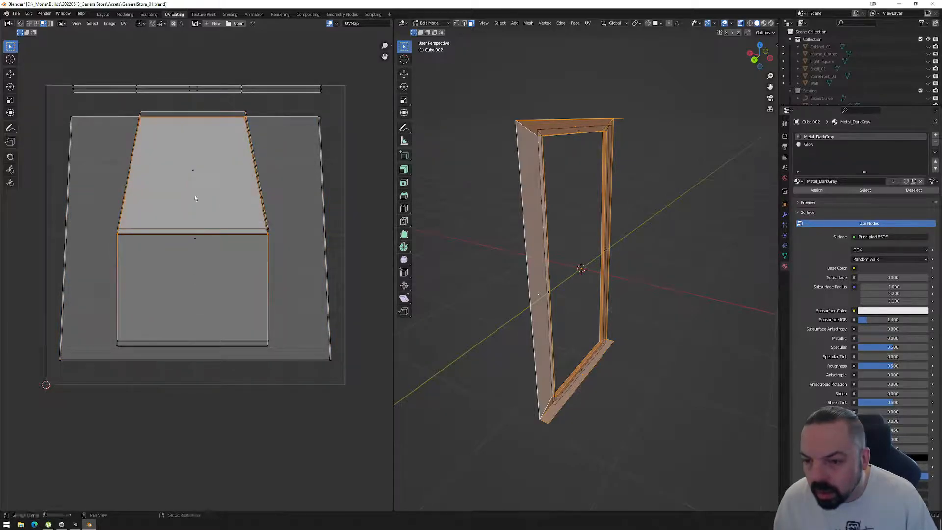
pyautogui.click(221, 221)
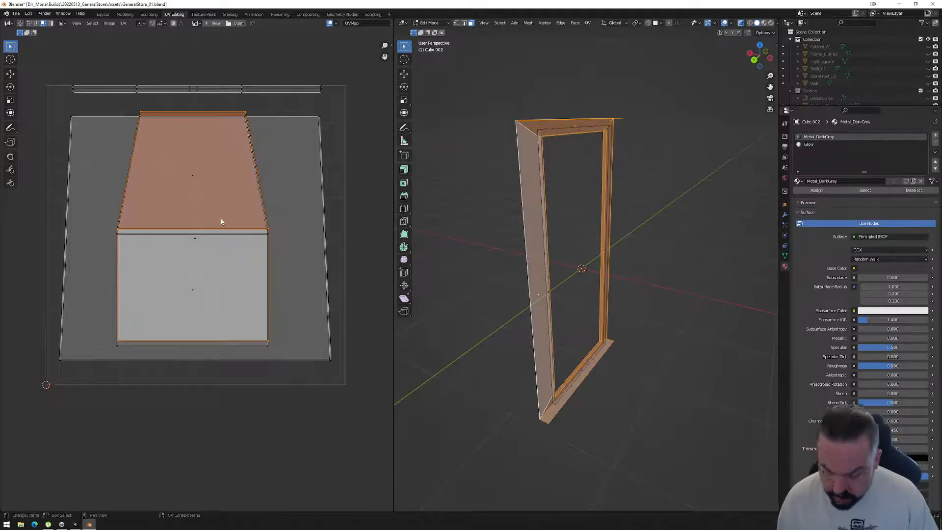
pyautogui.press('g')
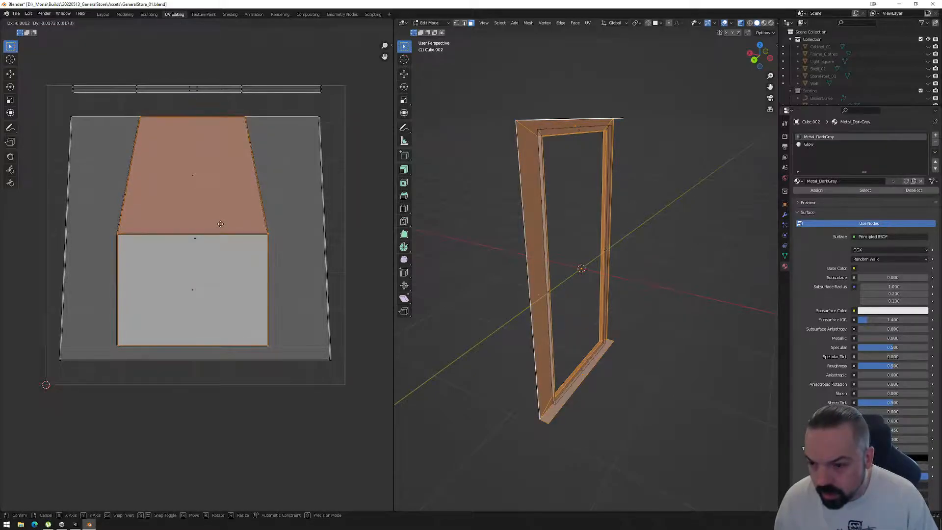
pyautogui.click(220, 224)
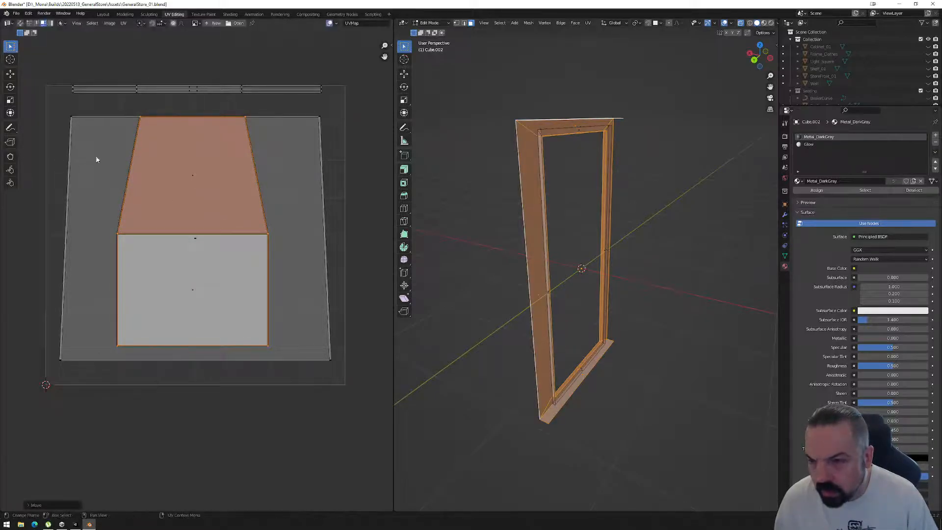
# Select the top row of flange UV vertices and straighten it with Align Y, undoing the wrong alignment first.
pyautogui.click(63, 112)
pyautogui.moveTo(342, 109); pyautogui.dragTo(50, 143)
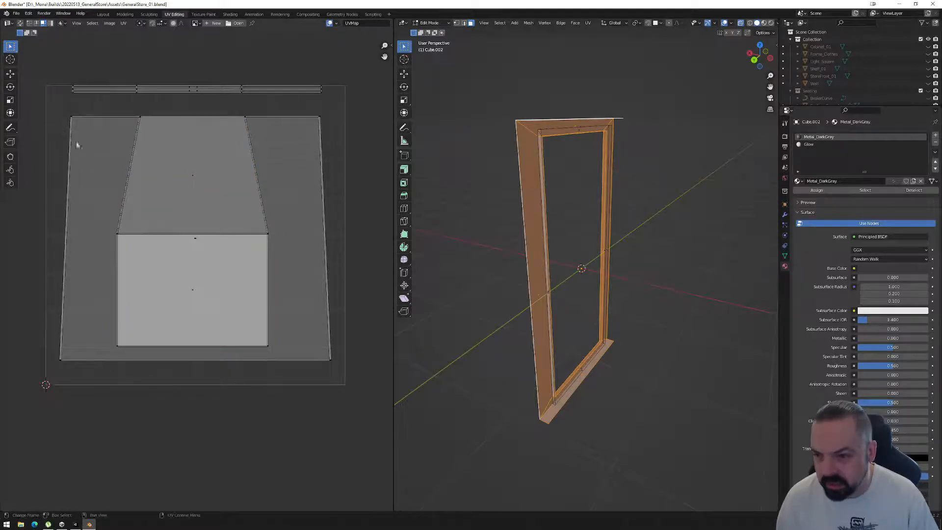
pyautogui.press('1')
pyautogui.moveTo(50, 106); pyautogui.dragTo(358, 130)
pyautogui.rightClick(237, 183)
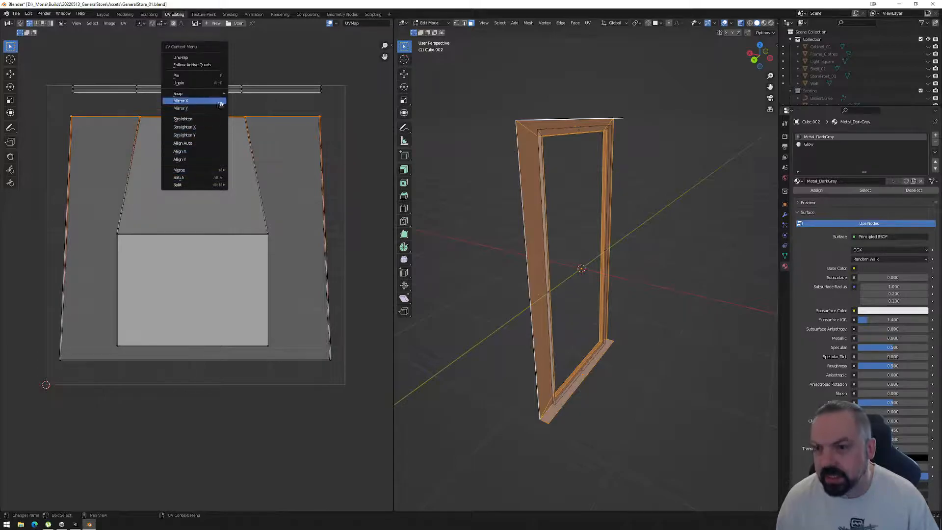
pyautogui.click(195, 153)
pyautogui.hotkey('ctrl', 'z')
pyautogui.rightClick(186, 131)
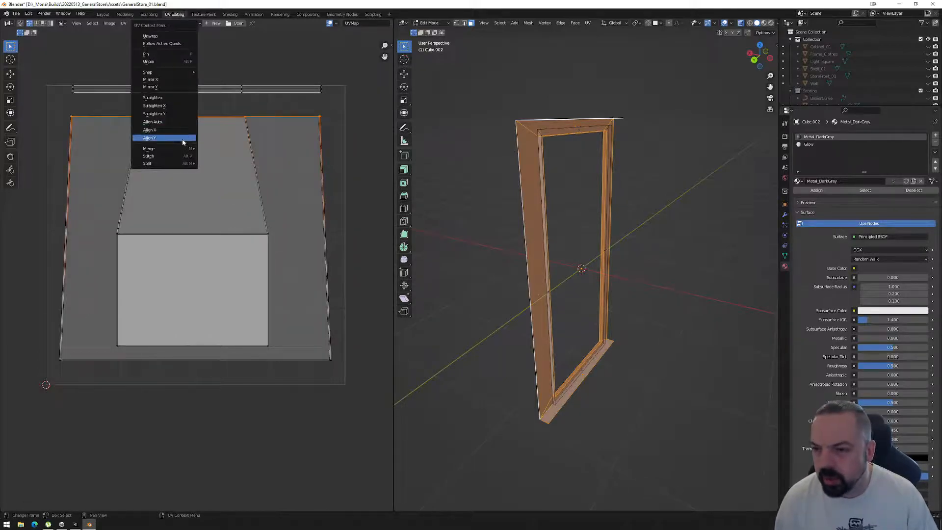
pyautogui.click(180, 139)
# Align the middle row and the entire bottom row of flange UV vertices along Y.
pyautogui.moveTo(93, 217); pyautogui.dragTo(279, 251)
pyautogui.rightClick(223, 269)
pyautogui.click(223, 266)
pyautogui.moveTo(92, 334); pyautogui.dragTo(371, 376)
pyautogui.moveTo(42, 319); pyautogui.dragTo(381, 384)
pyautogui.rightClick(216, 360)
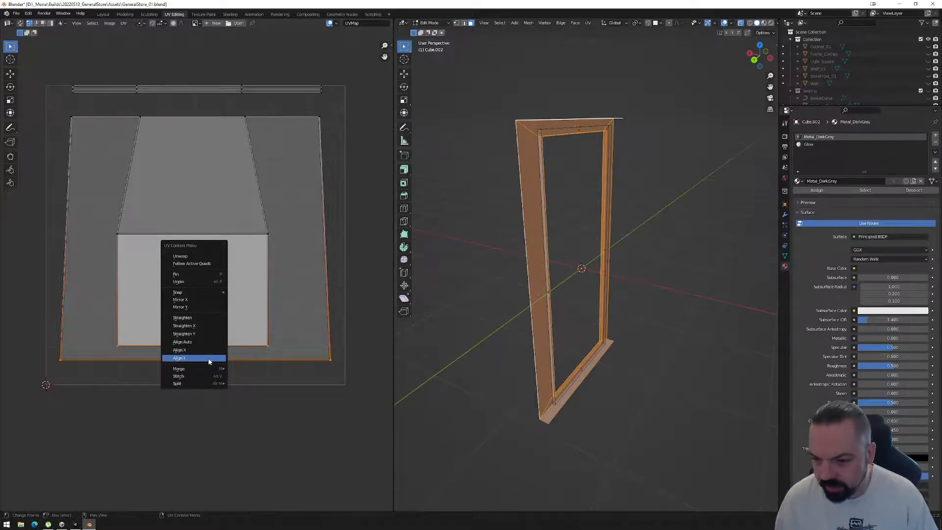
pyautogui.click(208, 359)
pyautogui.moveTo(41, 334); pyautogui.dragTo(356, 364)
# Straighten the outer left and outer right edges of the flange islands with Align X.
pyautogui.moveTo(37, 104); pyautogui.dragTo(84, 375)
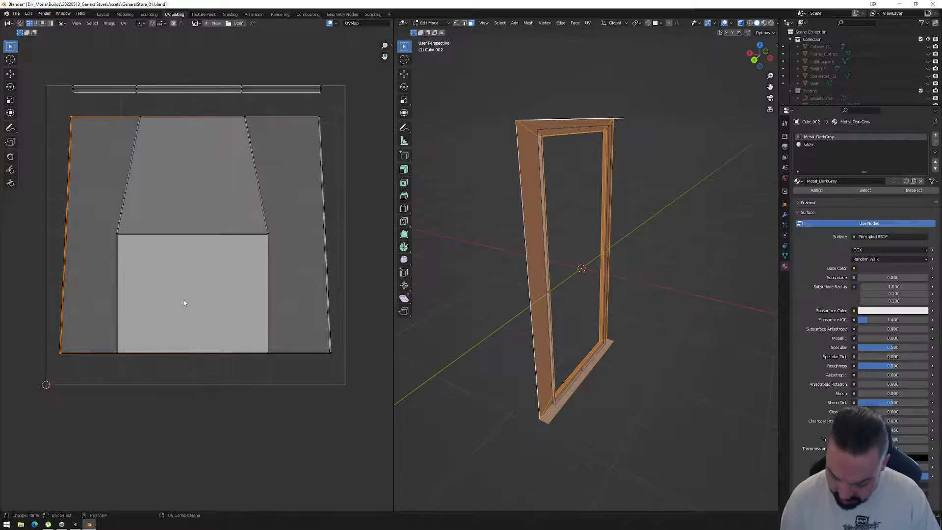
pyautogui.rightClick(184, 303)
pyautogui.click(176, 294)
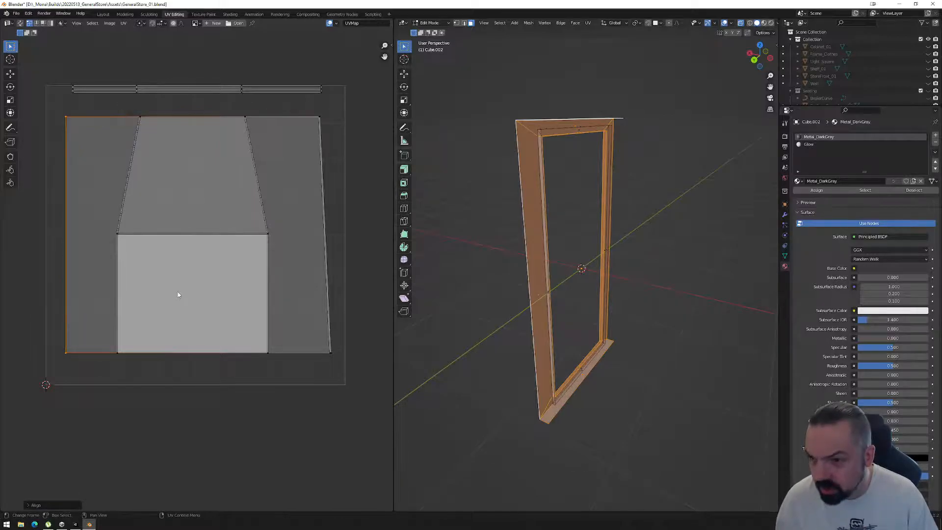
pyautogui.moveTo(296, 98); pyautogui.dragTo(358, 380)
pyautogui.rightClick(279, 266)
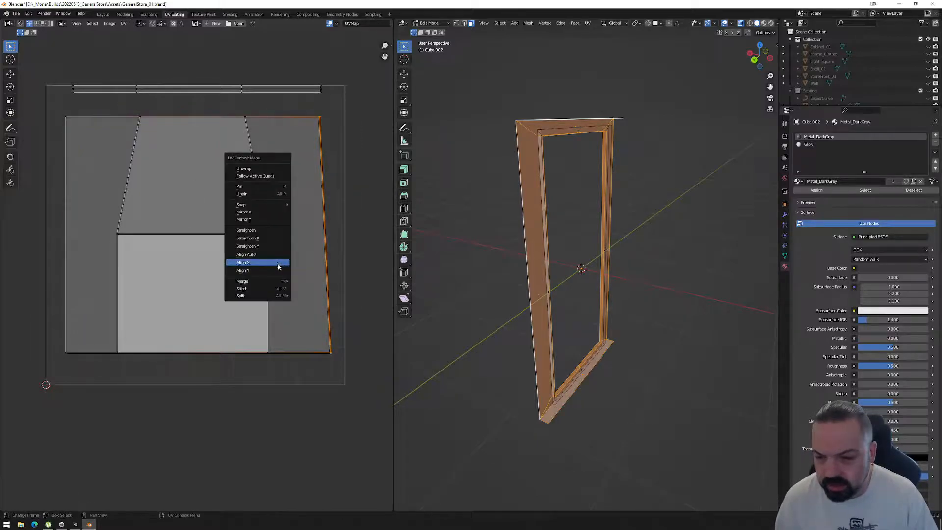
pyautogui.click(270, 267)
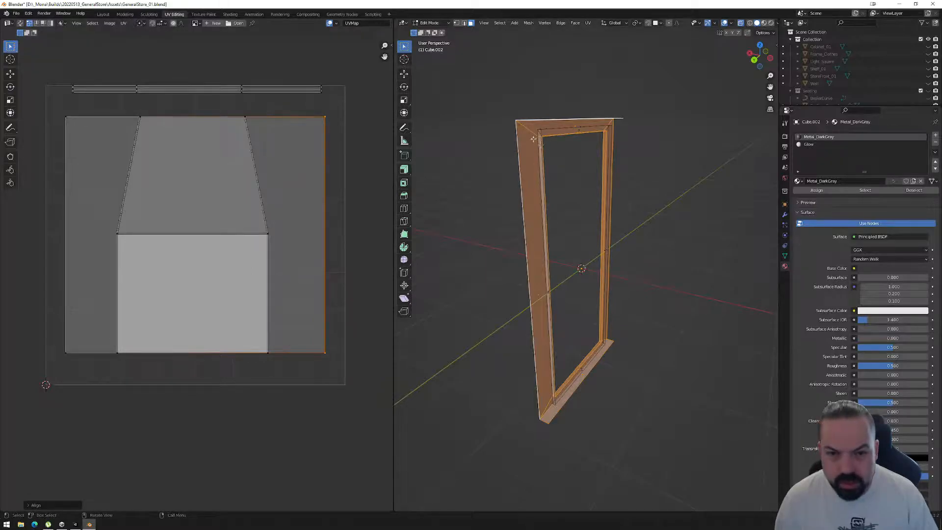
# Straighten the inner left and inner right columns of flange UV vertices with Align X.
pyautogui.moveTo(96, 108); pyautogui.dragTo(175, 368)
pyautogui.rightClick(178, 294)
pyautogui.click(177, 293)
pyautogui.moveTo(234, 109); pyautogui.dragTo(306, 376)
pyautogui.rightClick(228, 282)
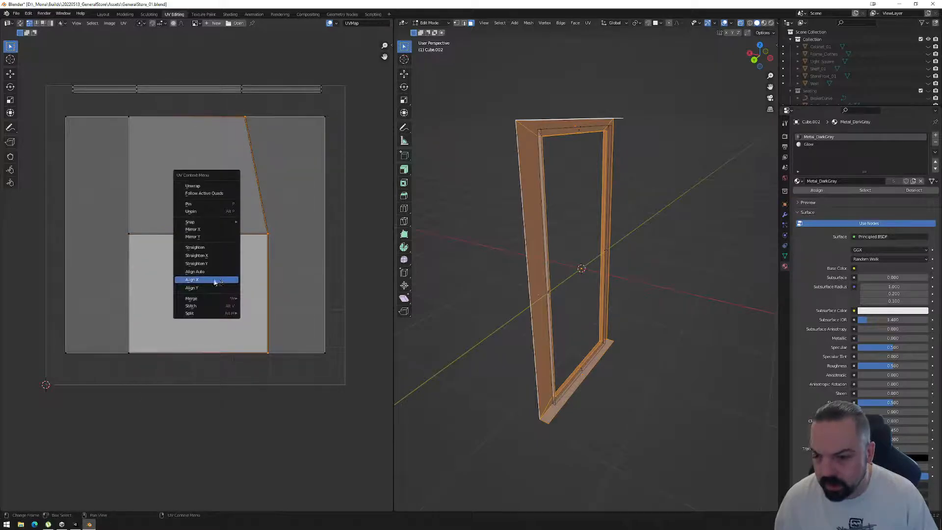
pyautogui.click(215, 281)
# Merge the inner and outer vertex columns on each side into one line with Align X, making the islands equally wide.
pyautogui.moveTo(237, 112); pyautogui.dragTo(331, 374)
pyautogui.rightClick(314, 367)
pyautogui.click(303, 368)
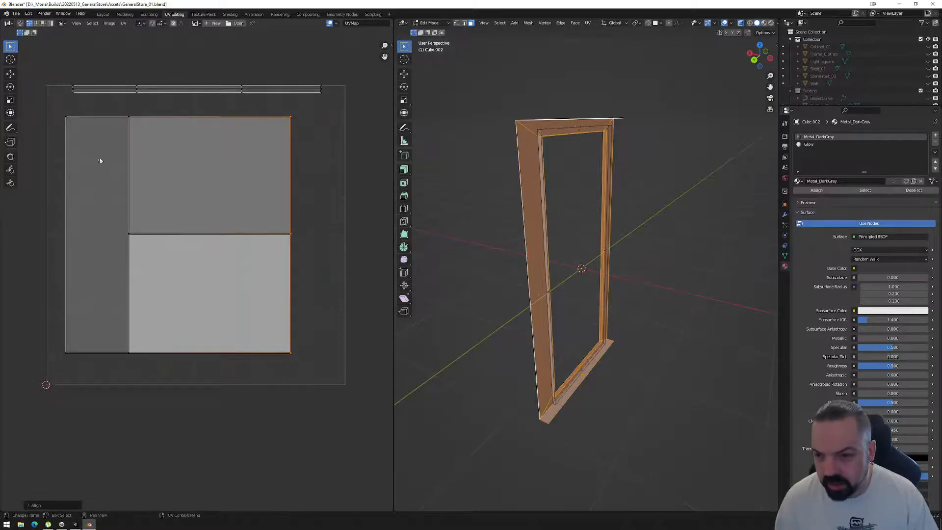
pyautogui.moveTo(142, 102); pyautogui.dragTo(14, 388)
pyautogui.rightClick(111, 355)
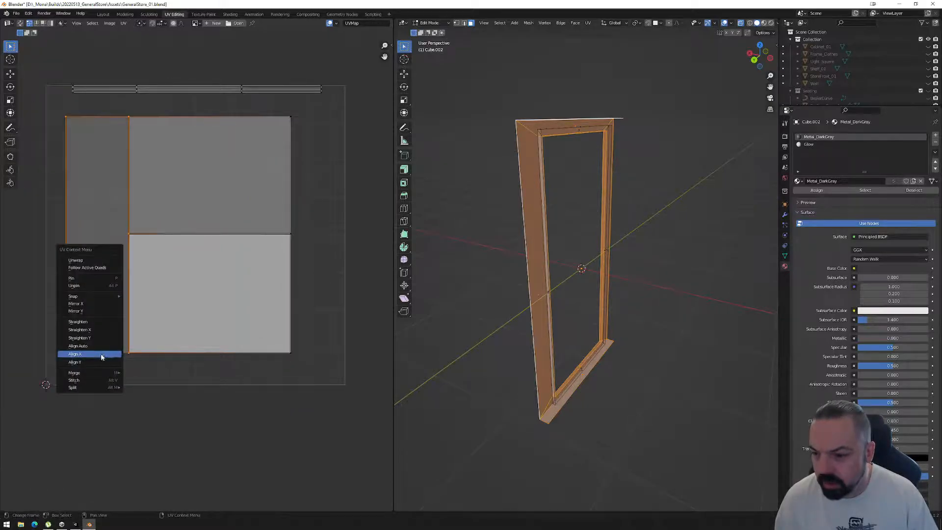
pyautogui.click(109, 354)
# Scale the rectangular flange islands along X to nearly the UV square's full width and centre them inside it.
pyautogui.moveTo(85, 111); pyautogui.dragTo(300, 382)
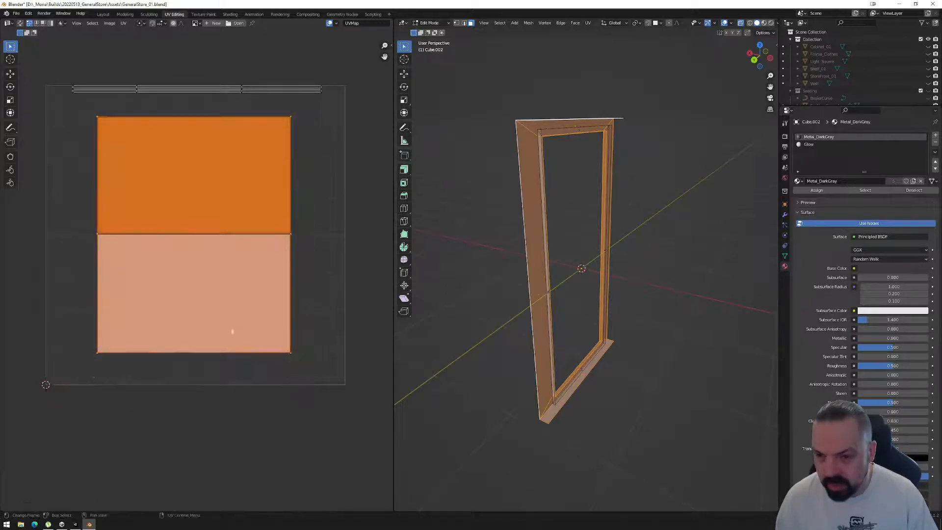
pyautogui.press('s')
pyautogui.press('x')
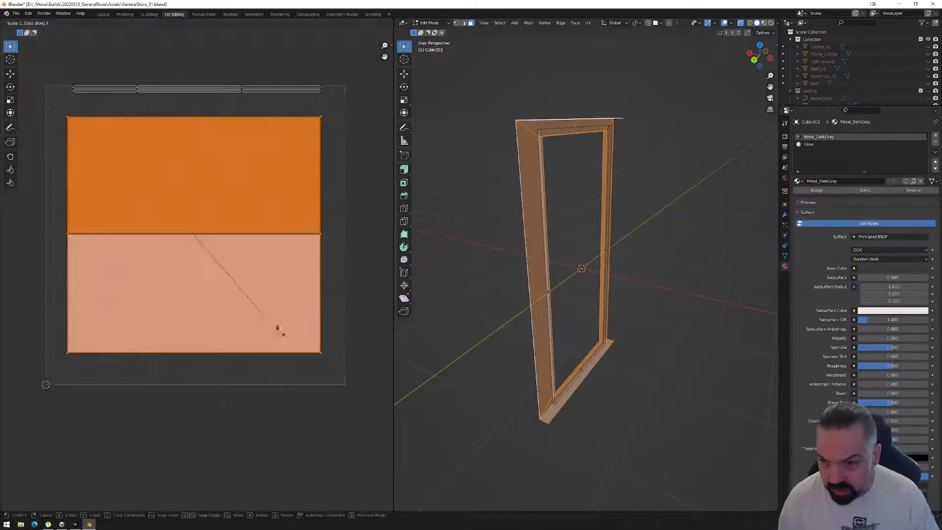
pyautogui.click(304, 336)
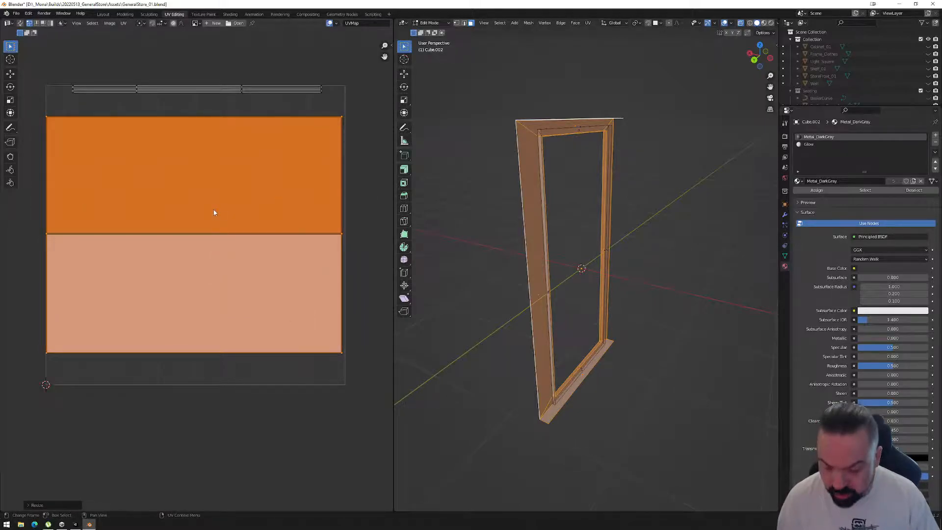
pyautogui.press('g')
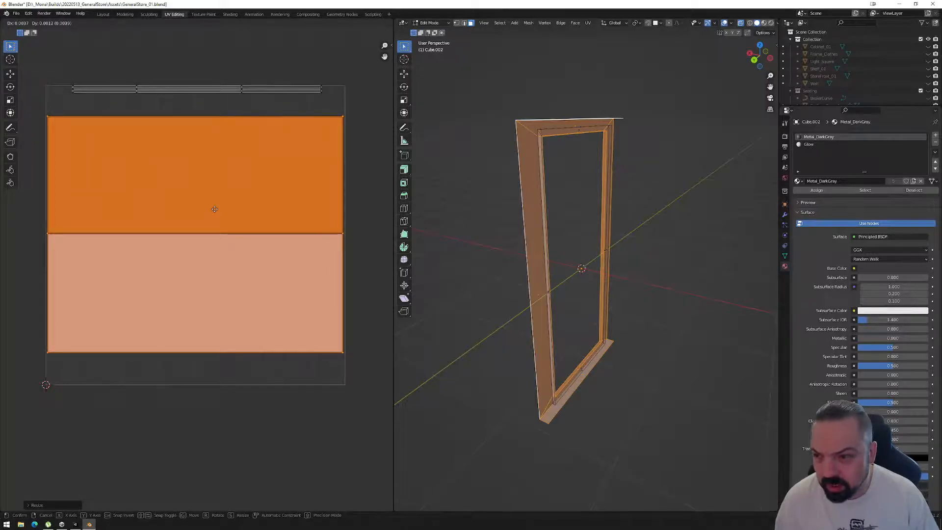
pyautogui.click(215, 209)
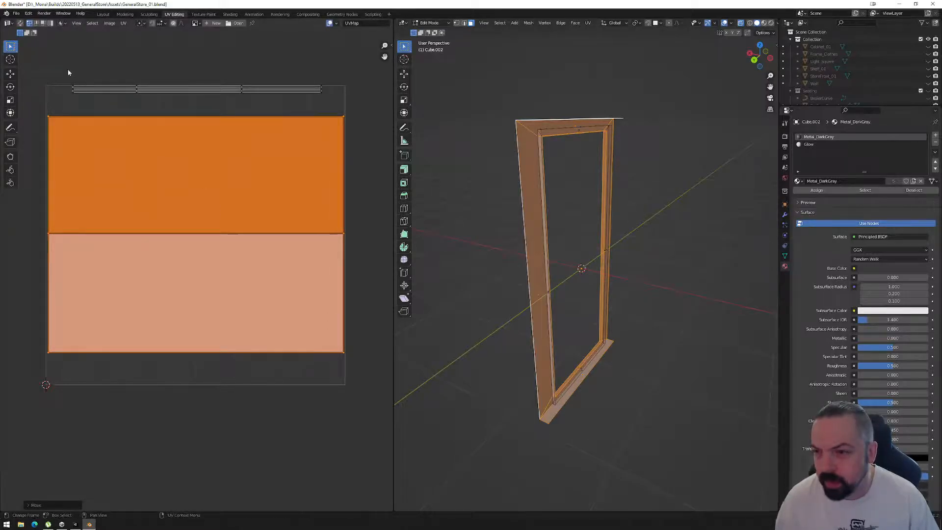
# Scale the thin strip islands at the upper edge of the UV square along X to its full width, and leave Edit Mode.
pyautogui.moveTo(61, 76); pyautogui.dragTo(334, 99)
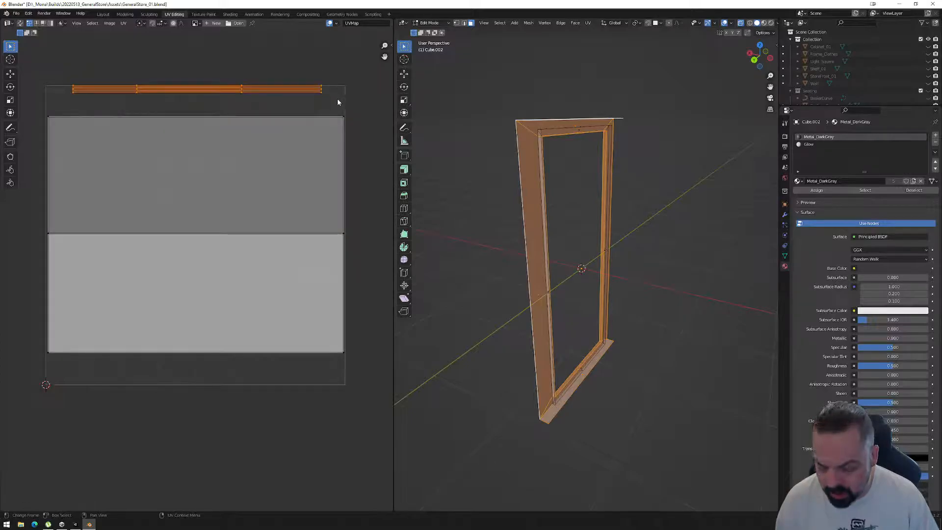
pyautogui.press('s')
pyautogui.press('x')
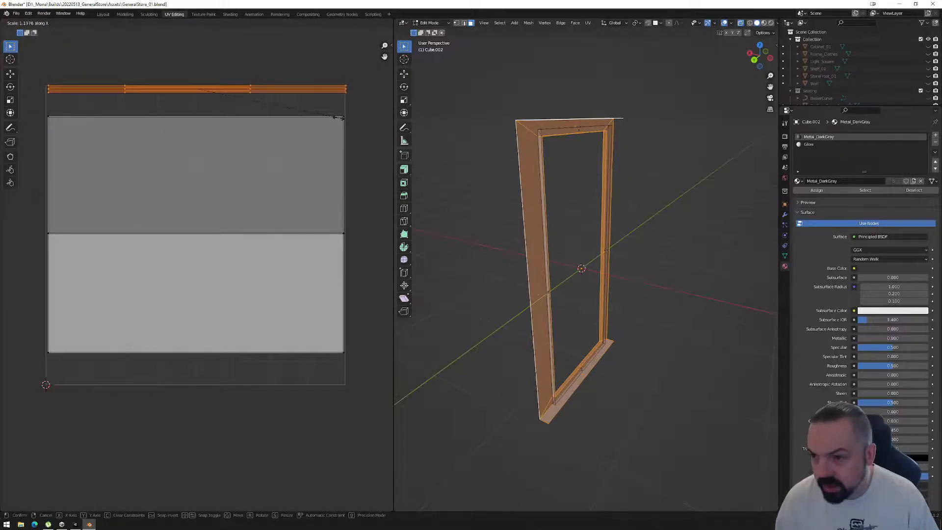
pyautogui.click(338, 118)
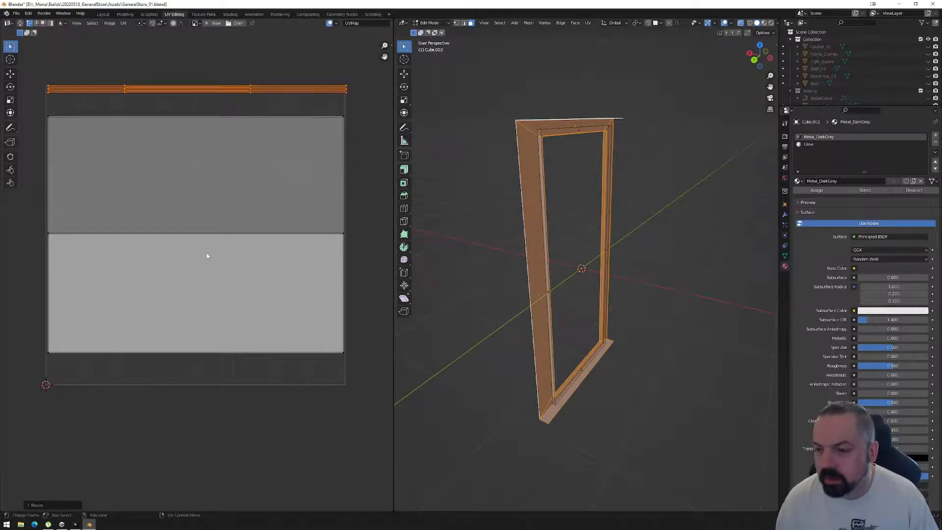
pyautogui.scroll(-2, 207, 255)
pyautogui.press('Tab')
# Return to the Layout workspace and examine the frame's faces and material slots in Edit Mode from several angles.
pyautogui.moveTo(601, 206); pyautogui.dragTo(589, 219, button='middle')
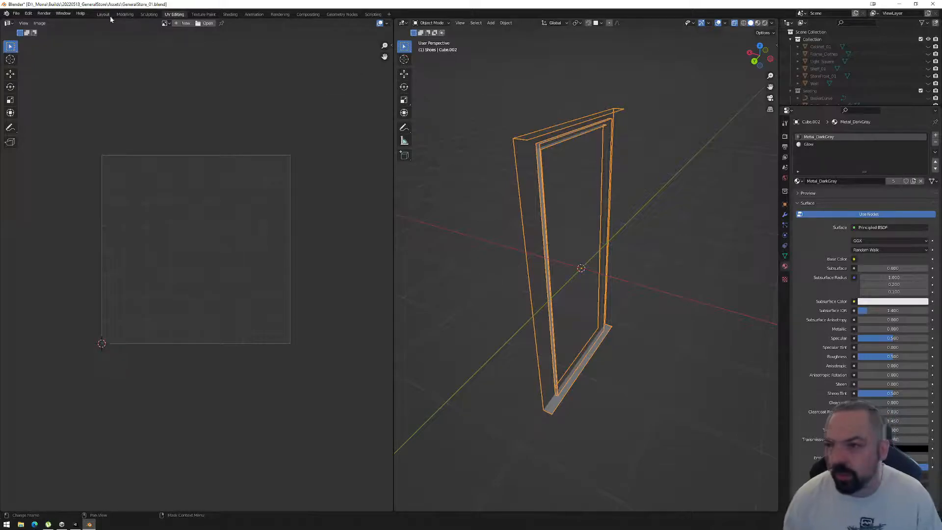
pyautogui.click(103, 14)
pyautogui.moveTo(471, 230); pyautogui.dragTo(403, 155, button='middle')
pyautogui.press('Tab')
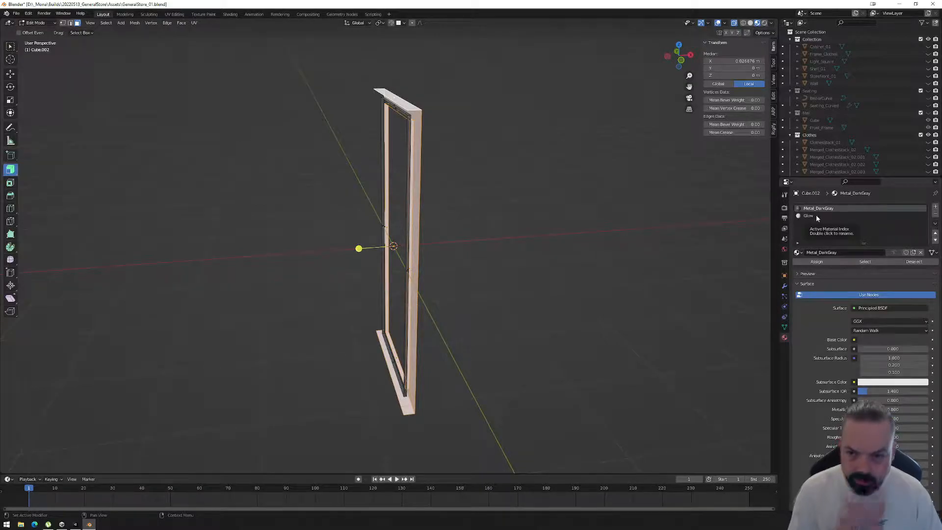
pyautogui.moveTo(471, 246); pyautogui.dragTo(443, 235, button='middle')
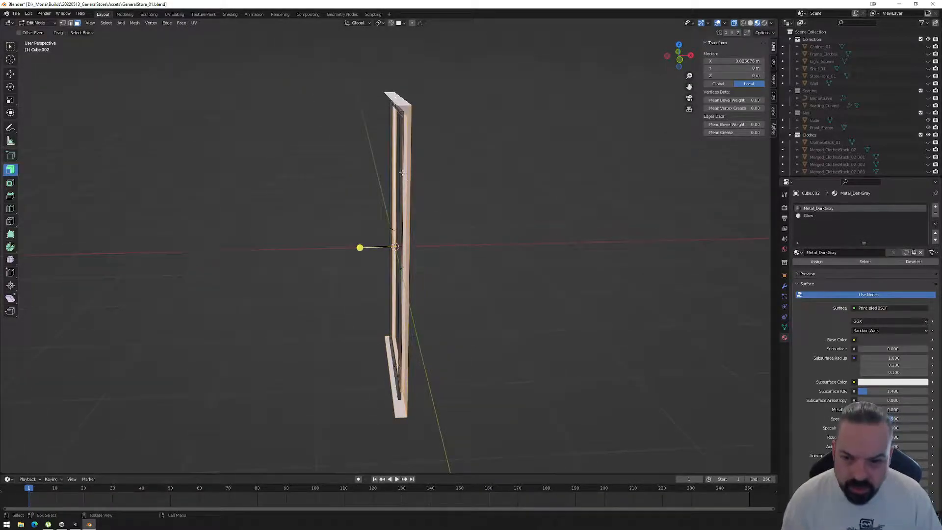
pyautogui.moveTo(408, 173); pyautogui.dragTo(433, 183, button='middle')
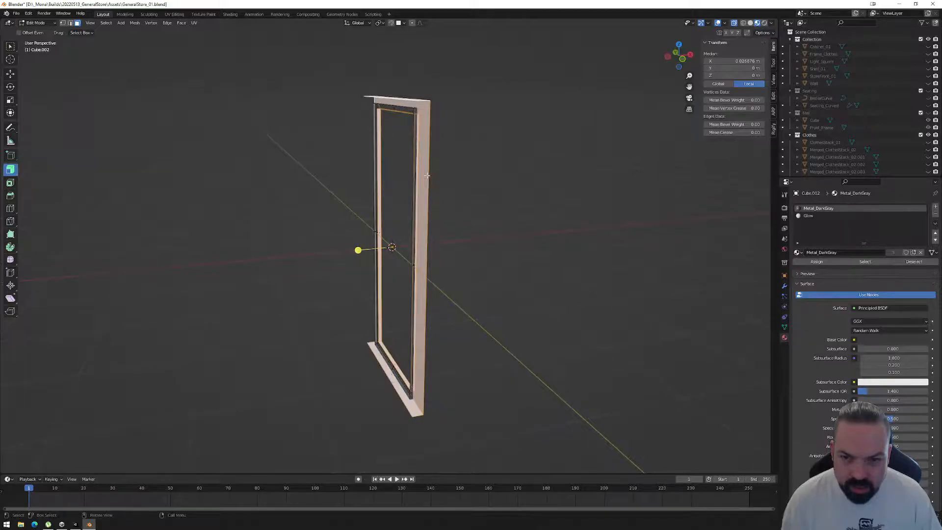
# Switch to Adobe Photoshop 2022 and start a new document.
pyautogui.click(7, 524)
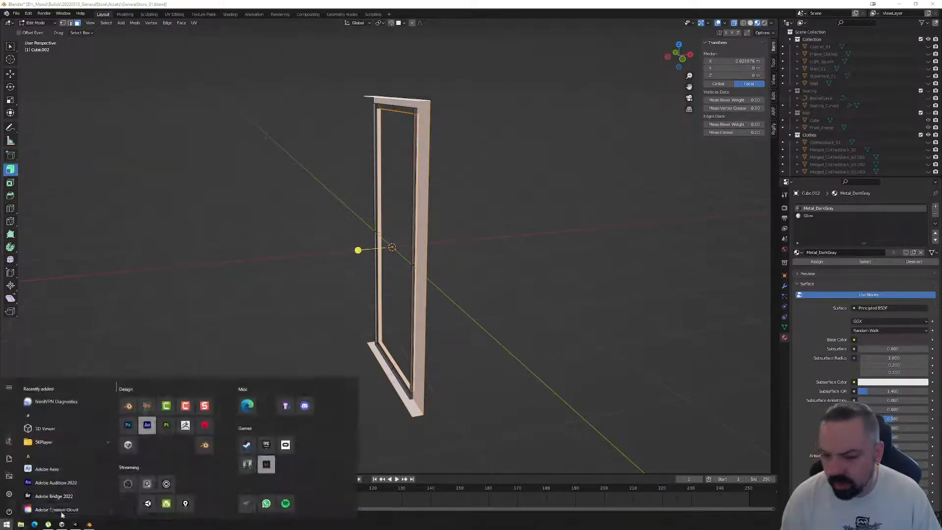
pyautogui.click(127, 423)
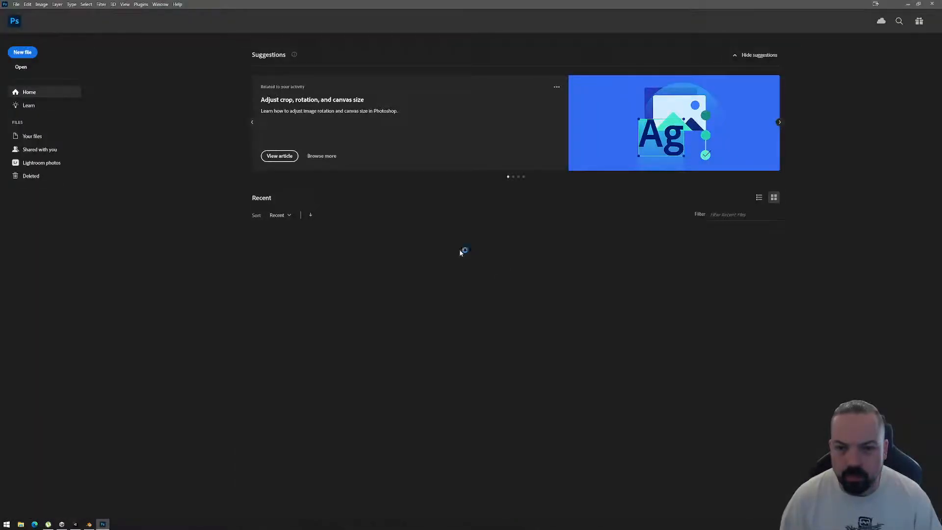
pyautogui.click(22, 53)
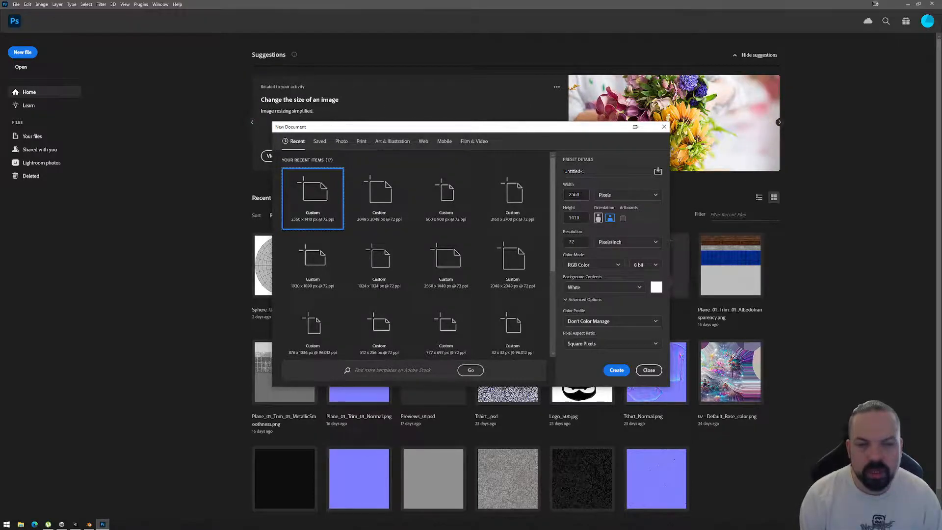
pyautogui.click(578, 195)
pyautogui.write('256')
pyautogui.press('Tab')
pyautogui.write('256')
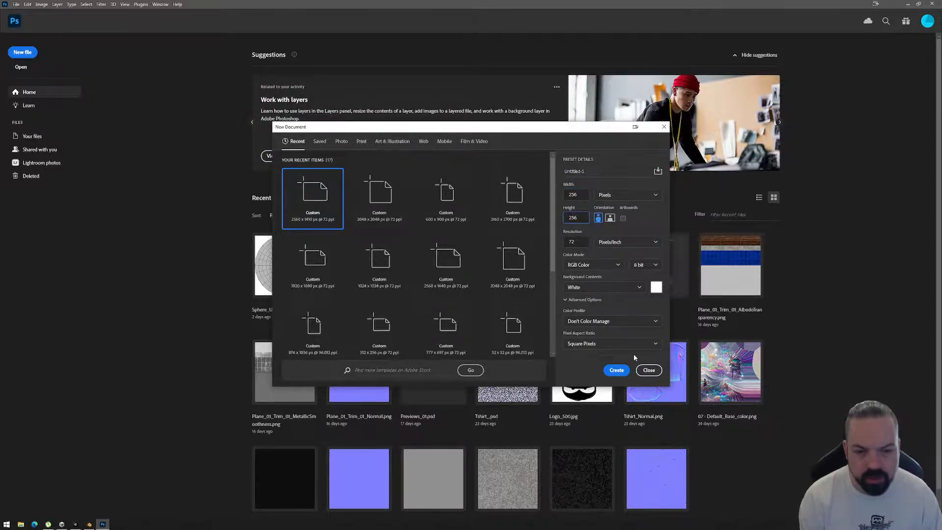
# Create the new document at 512 by 512 pixels with 72 pixels/inch resolution and RGB colour.
pyautogui.moveTo(583, 195); pyautogui.dragTo(548, 195)
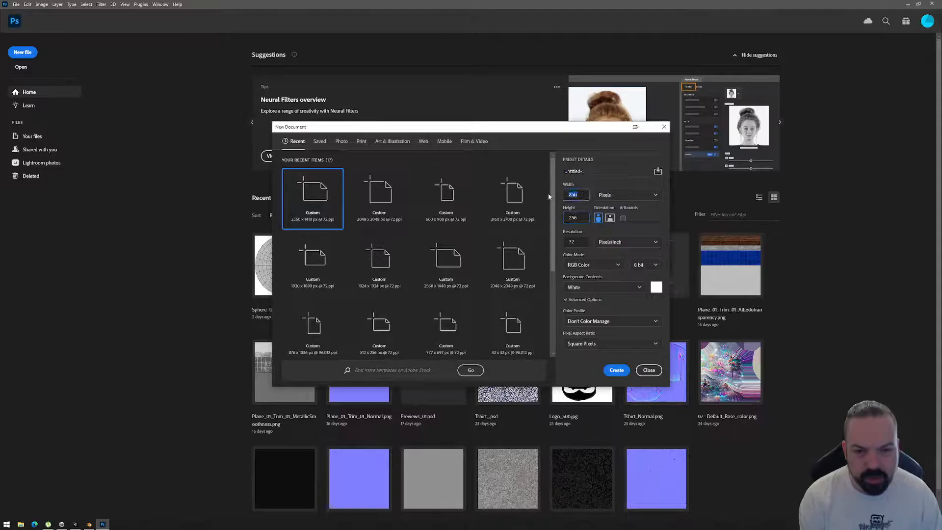
pyautogui.write('512')
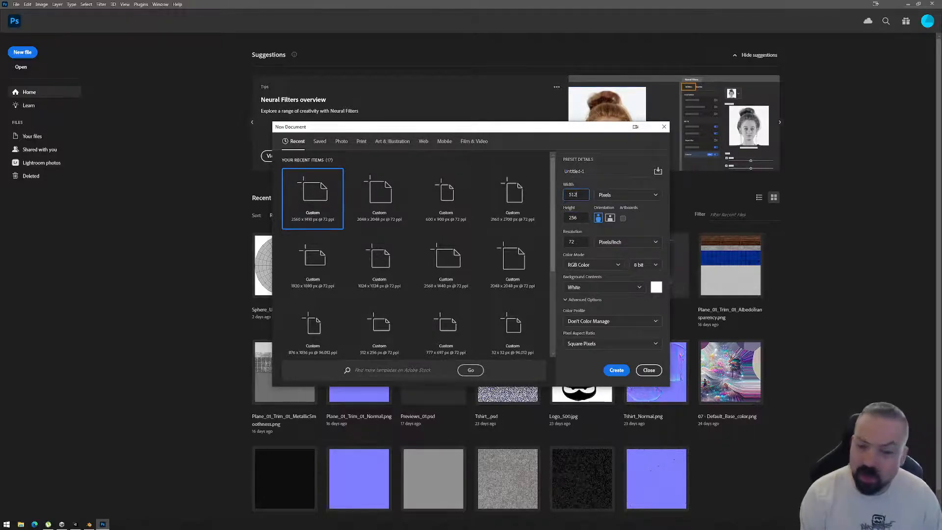
pyautogui.moveTo(581, 217); pyautogui.dragTo(554, 219)
pyautogui.write('512')
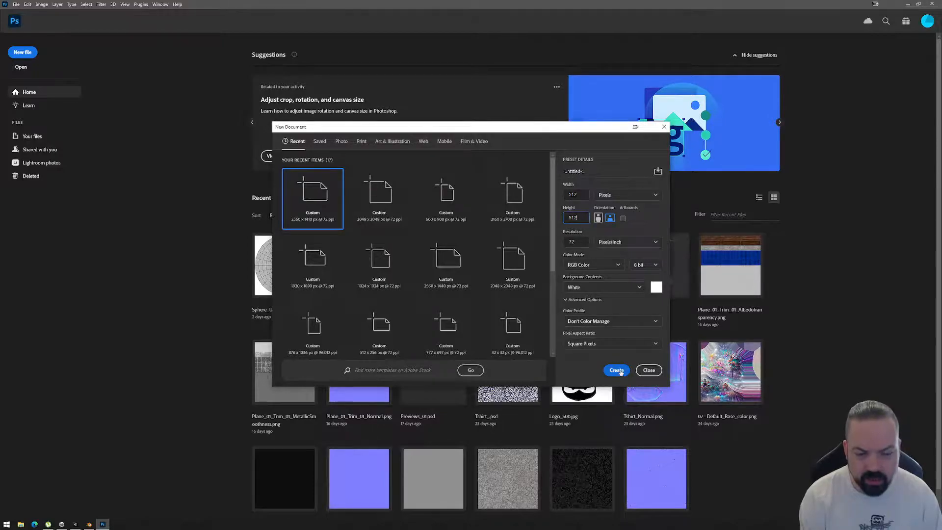
pyautogui.click(616, 370)
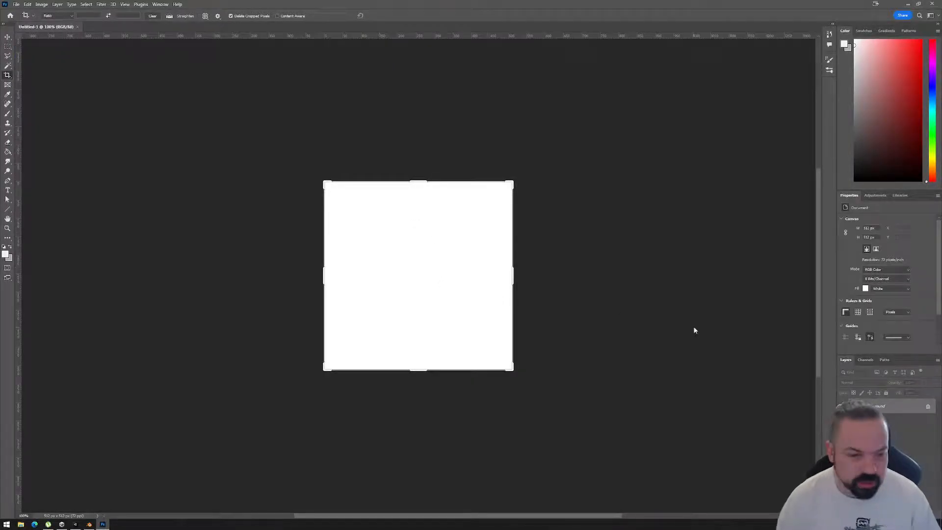
# Replace the white Background layer with an empty transparent layer and select the Gradient Tool.
pyautogui.click(928, 406)
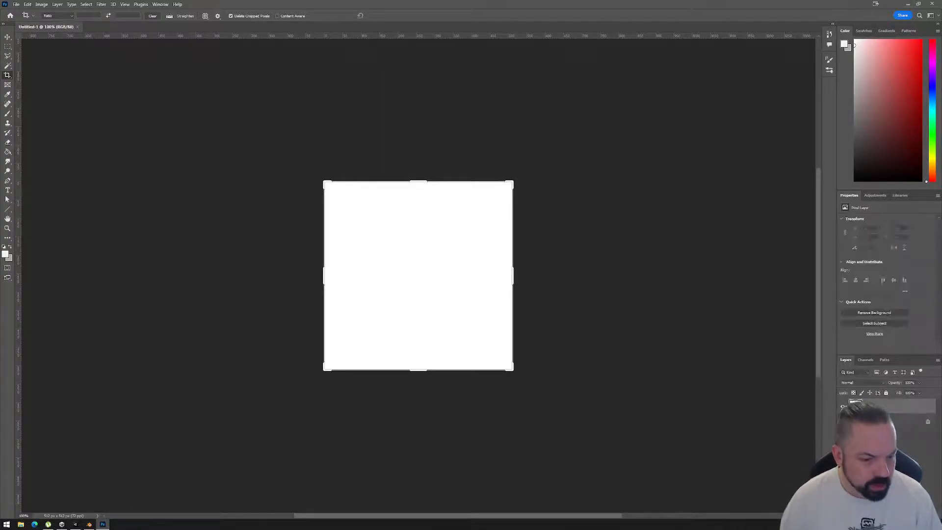
pyautogui.click(843, 422)
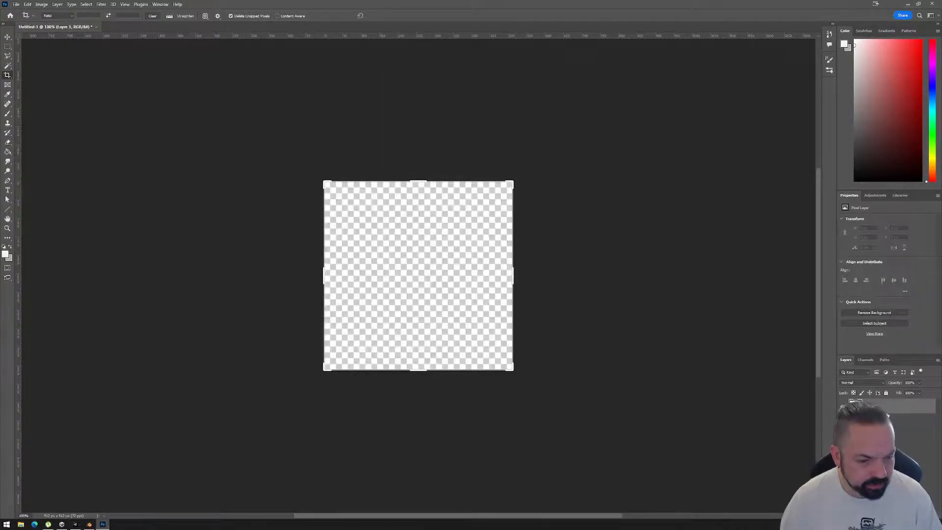
pyautogui.scroll(2, 525, 312)
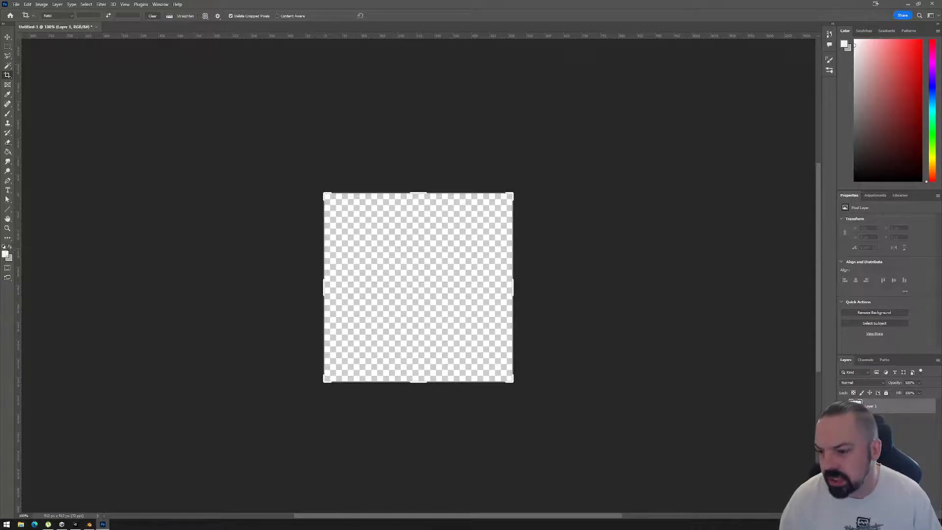
pyautogui.click(7, 152)
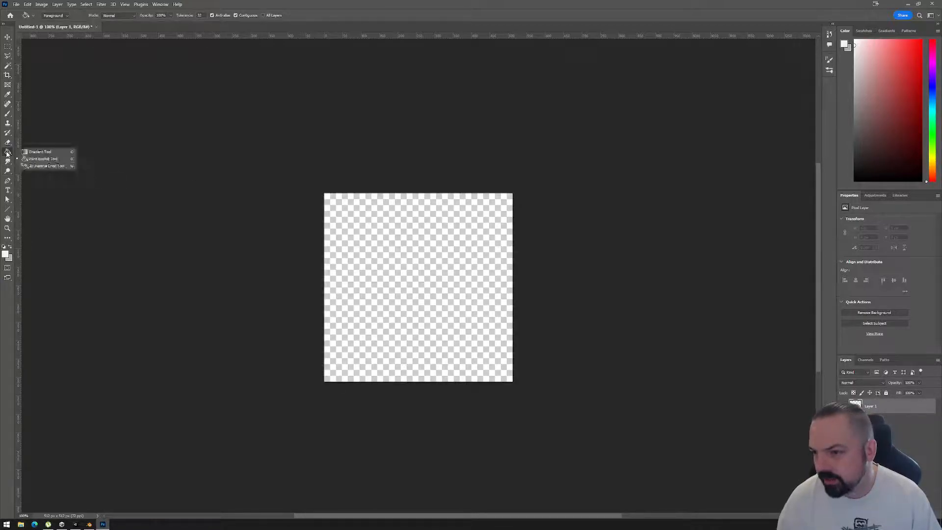
pyautogui.click(41, 152)
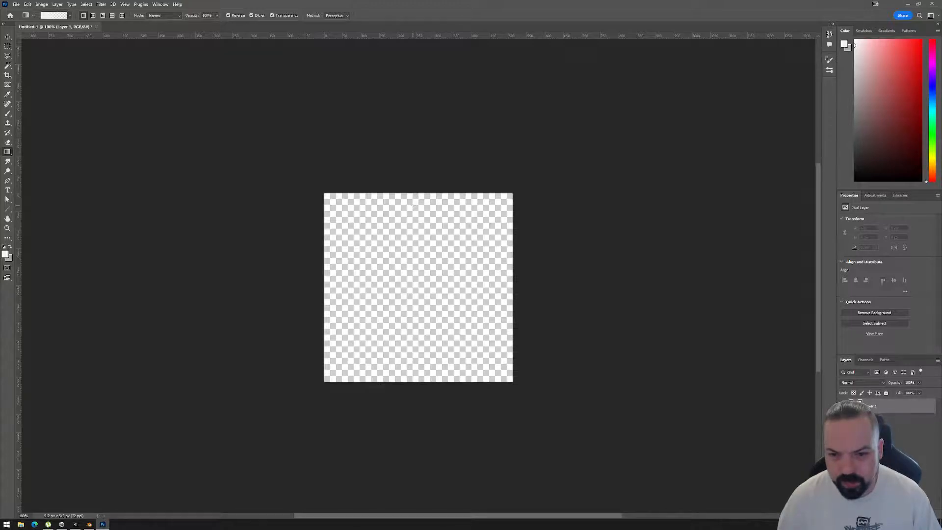
pyautogui.moveTo(412, 205); pyautogui.dragTo(412, 318)
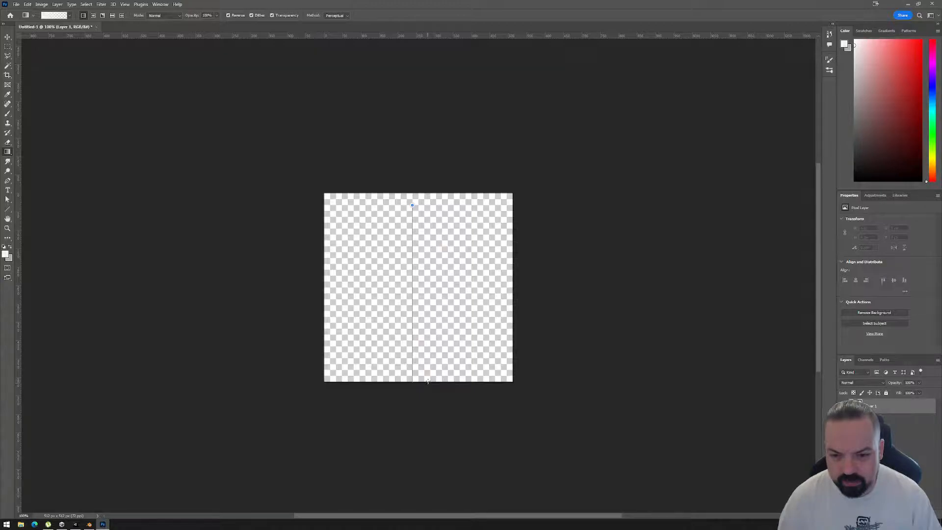
pyautogui.moveTo(428, 381); pyautogui.dragTo(428, 380)
pyautogui.hotkey('ctrl', 'z')
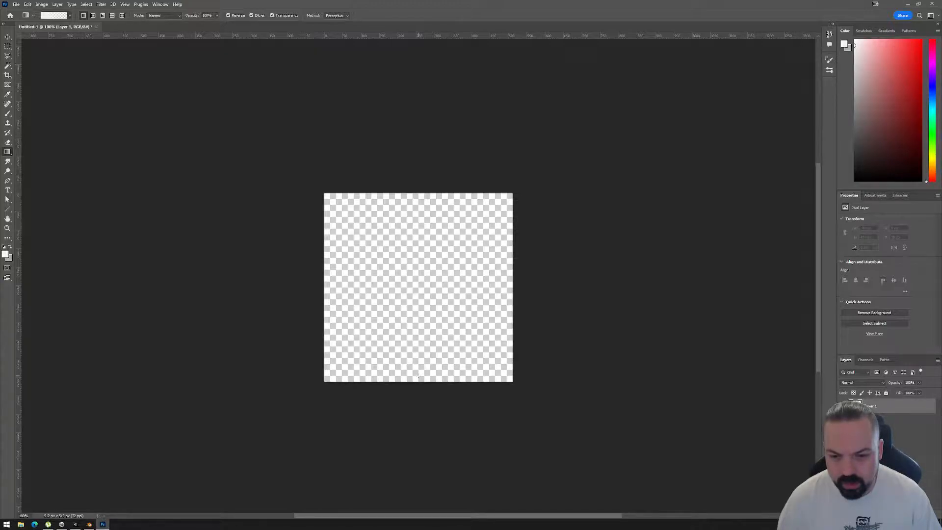
# Draw a vertical Foreground to Transparent gradient from the canvas's lower edge to near its upper edge, keeping white opaque at the upper end.
pyautogui.keyDown('shift'); pyautogui.moveTo(418, 376); pyautogui.dragTo(431, 232); pyautogui.keyUp('shift')
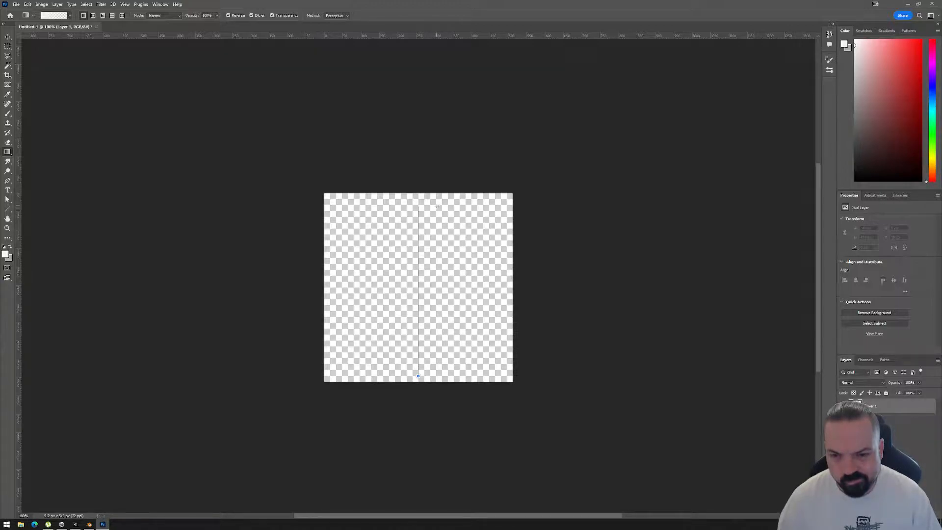
pyautogui.keyDown('shift'); pyautogui.moveTo(438, 205); pyautogui.dragTo(439, 206); pyautogui.keyUp('shift')
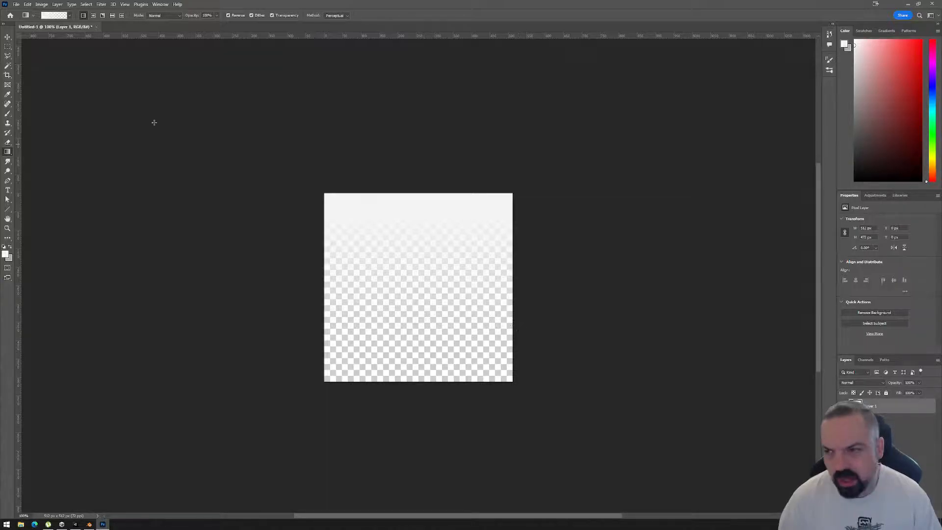
pyautogui.click(57, 15)
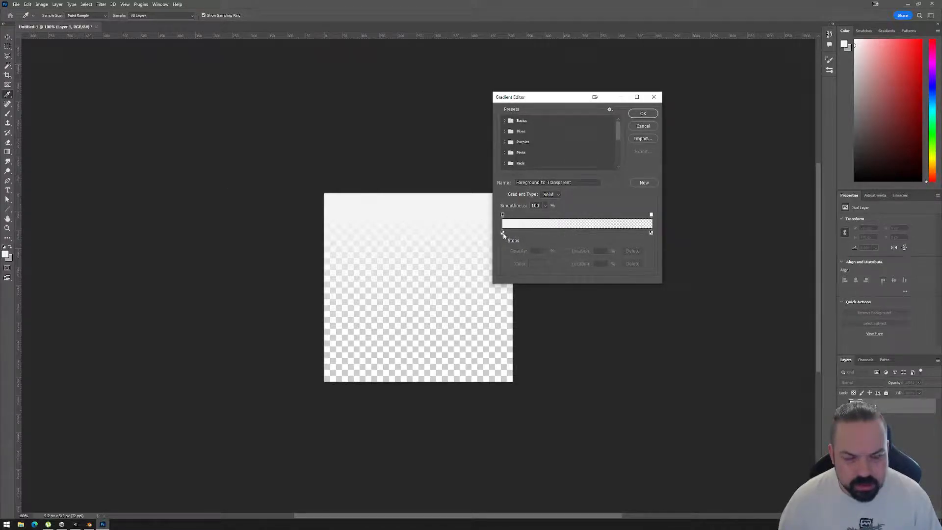
pyautogui.click(642, 126)
# Start a quick PNG export of the gradient and browse to the 20220513_GeneralStore folder under _Mona\Builds.
pyautogui.click(16, 4)
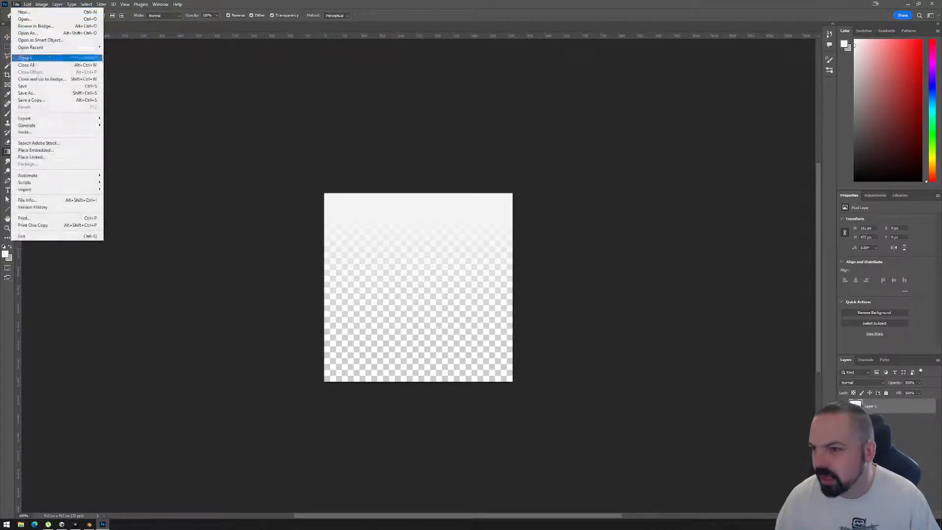
pyautogui.moveTo(48, 119)
pyautogui.click(144, 119)
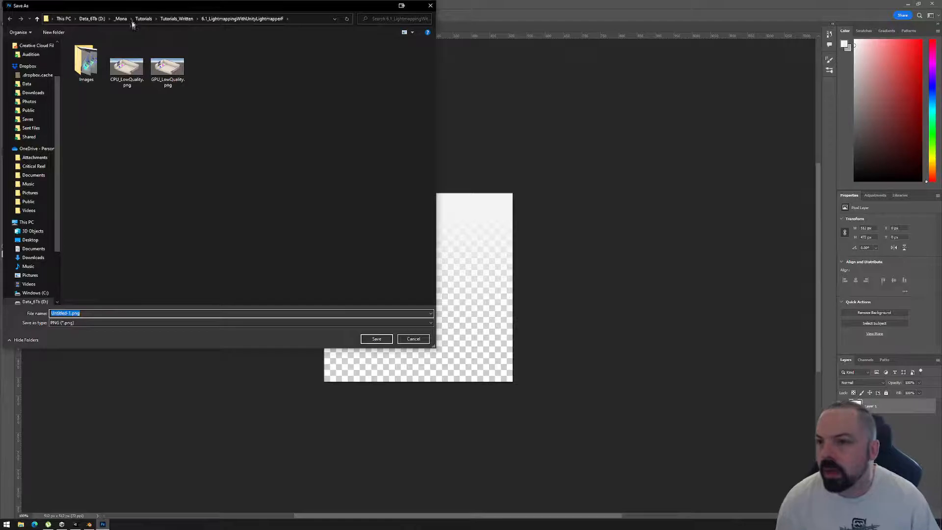
pyautogui.click(121, 19)
pyautogui.doubleClick(92, 68)
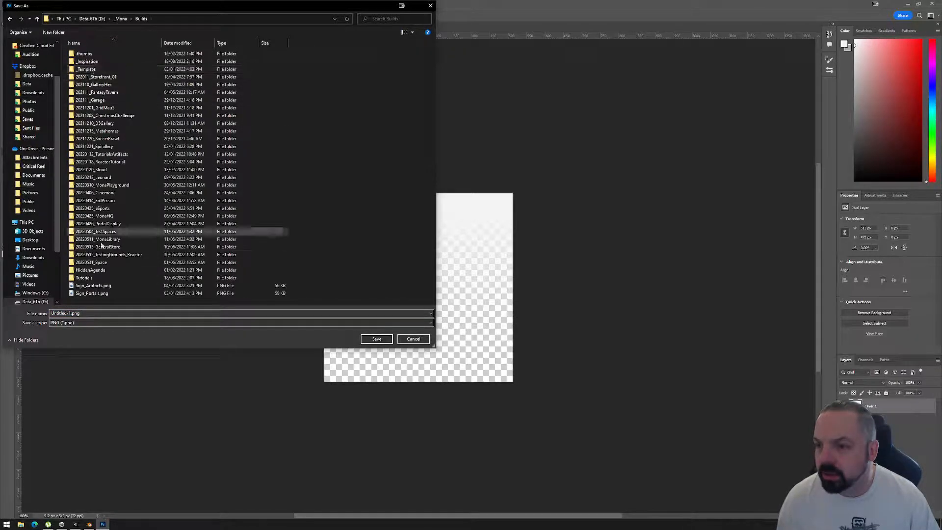
pyautogui.click(98, 262)
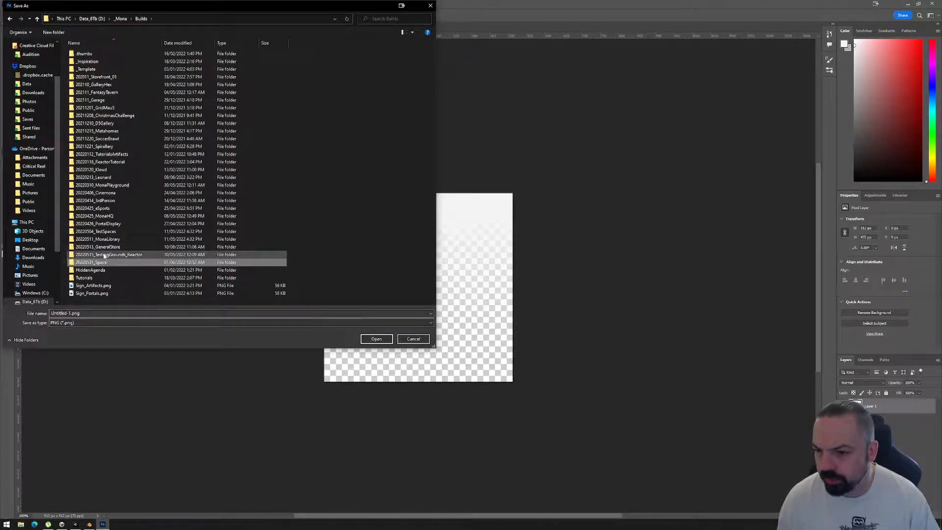
pyautogui.doubleClick(103, 247)
# Open 2_GeneralStore_BuildingOut\Assets\_AddYourArtHere\Textures as the export folder, declining to replace the existing ClothesStack texture.
pyautogui.doubleClick(98, 62)
pyautogui.doubleClick(81, 61)
pyautogui.click(88, 55)
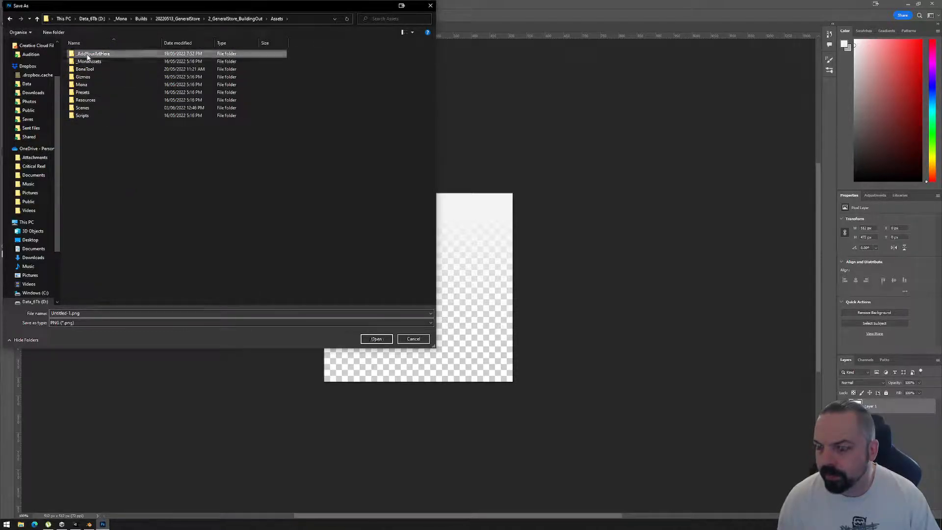
pyautogui.doubleClick(87, 55)
pyautogui.click(85, 77)
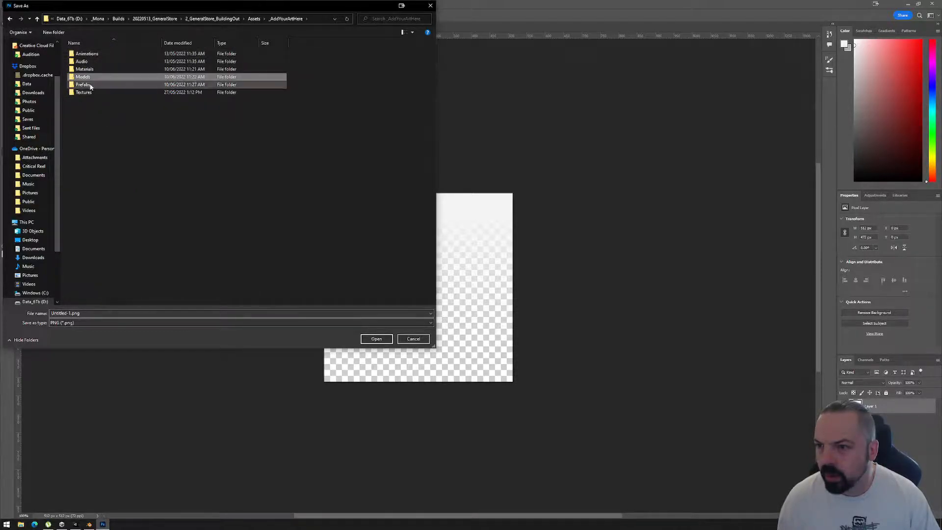
pyautogui.click(91, 93)
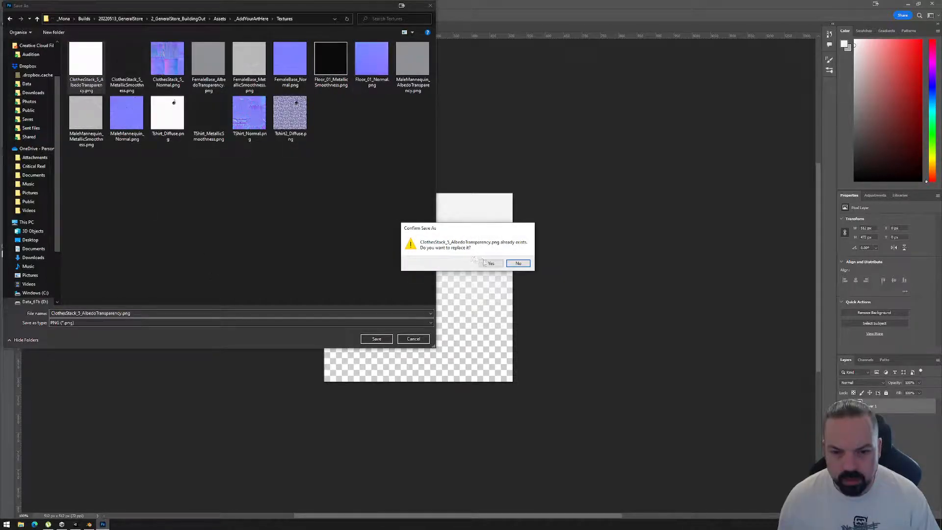
pyautogui.click(517, 263)
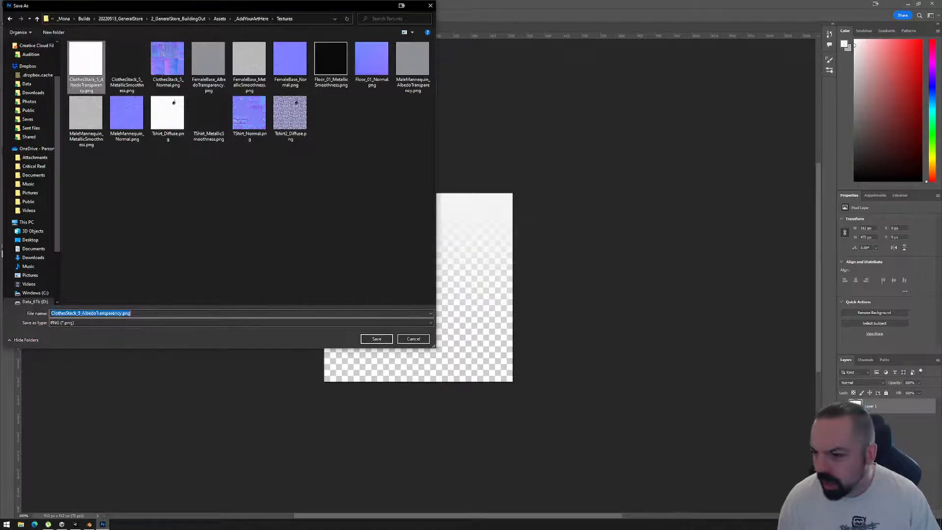
# Name the exported PNG GradientAlpha_Diffuse and save it in the project's Textures folder.
pyautogui.moveTo(122, 314); pyautogui.dragTo(49, 314)
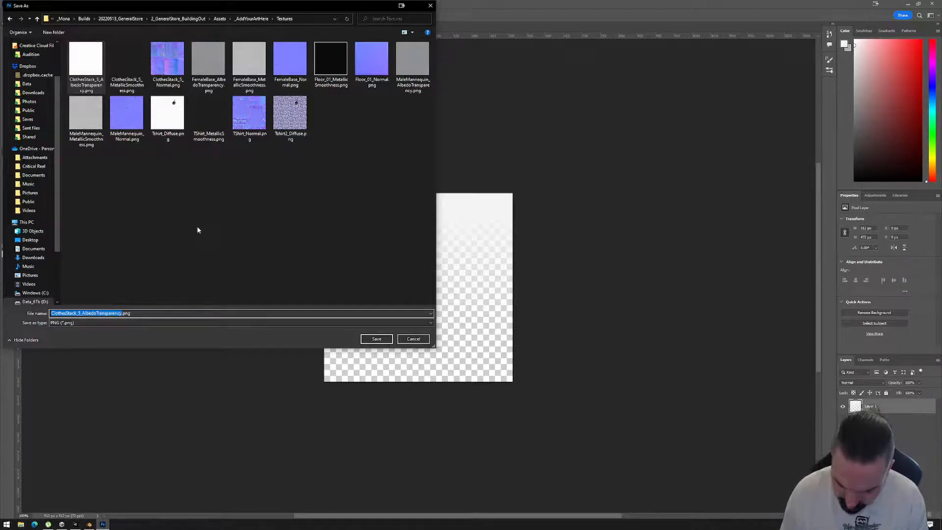
pyautogui.write('GradientAlpha_01')
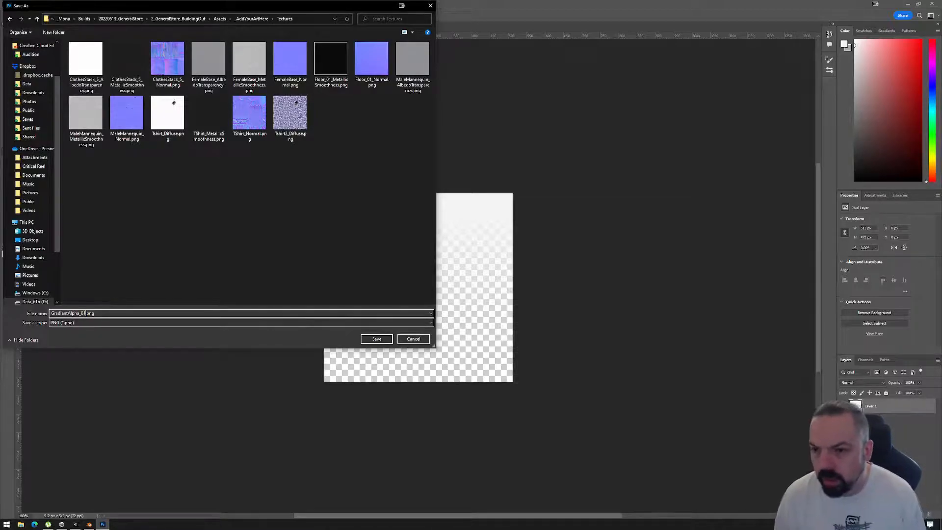
pyautogui.press('BackSpace')
pyautogui.press('BackSpace')
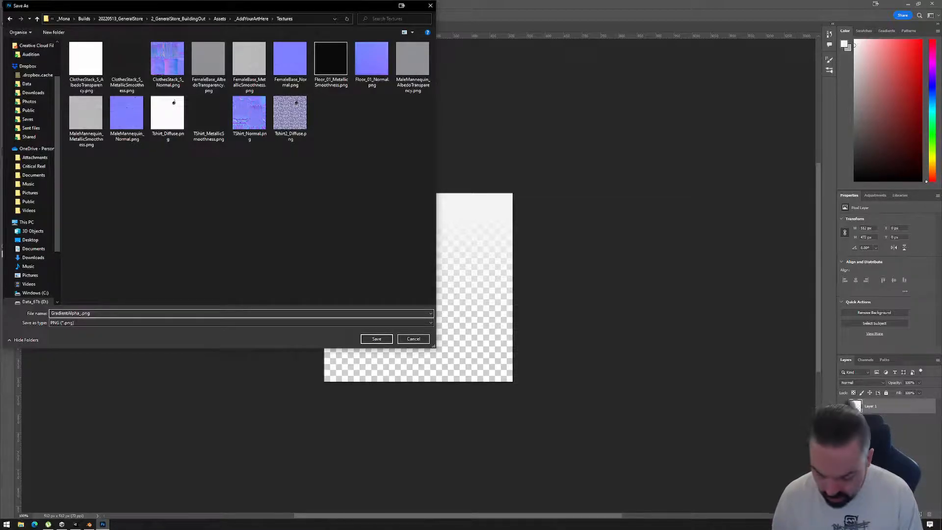
pyautogui.write('Diffuse')
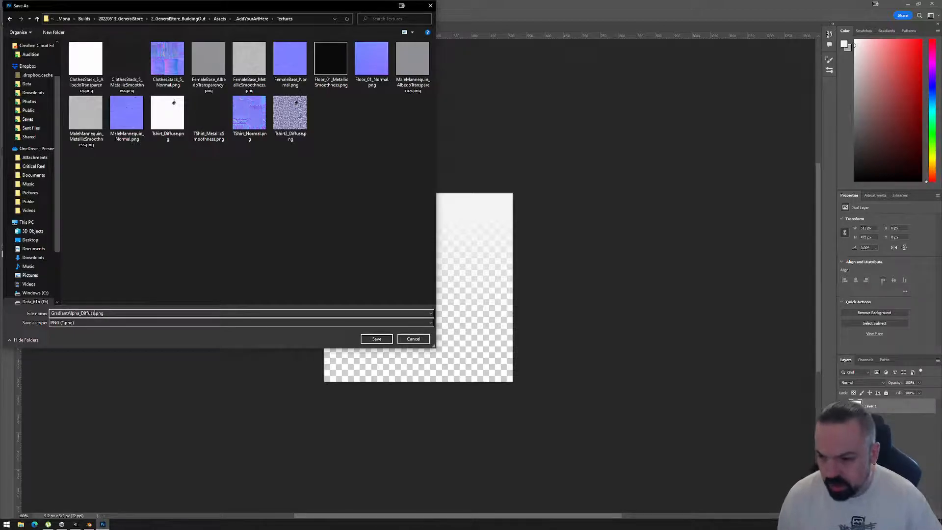
pyautogui.click(366, 340)
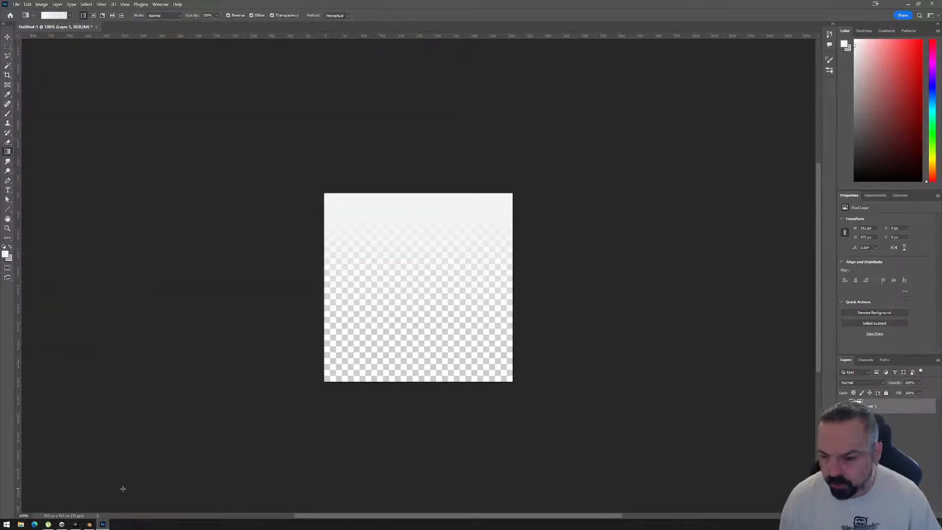
# Switch to Unity and rename the Glow_Red material as GlowGradient_Red.
pyautogui.click(75, 524)
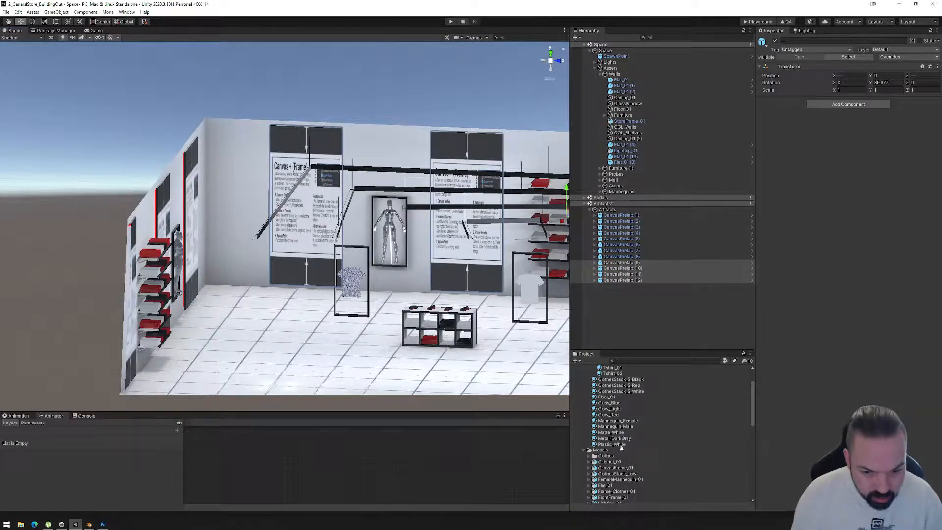
pyautogui.click(610, 415)
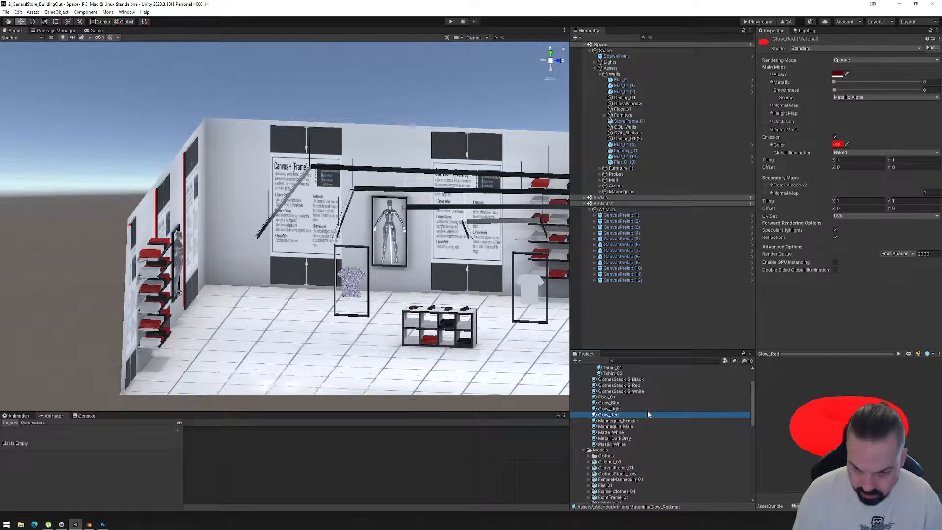
pyautogui.click(609, 416)
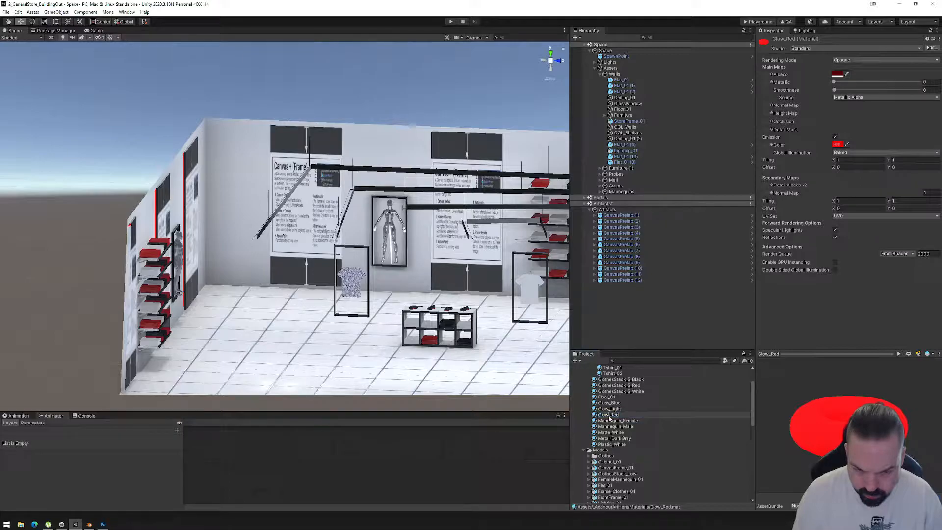
pyautogui.write('Gradient')
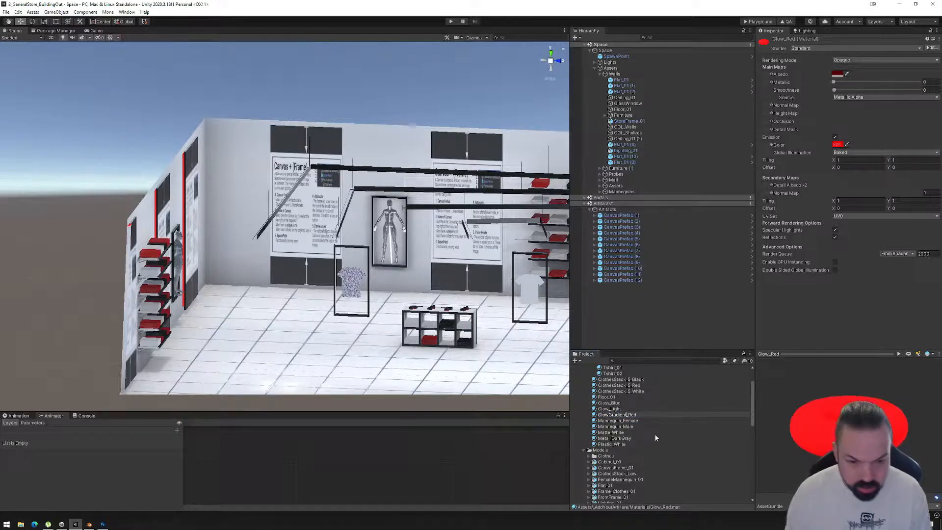
pyautogui.press('Return')
pyautogui.click(618, 416)
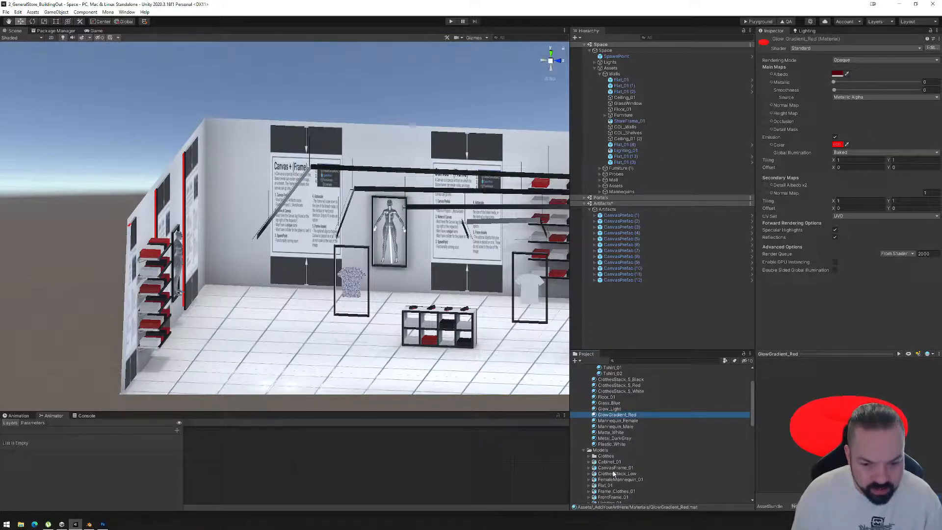
# Assign GradientAlpha_Diffuse as the material's Albedo texture, set its Rendering Mode to Fade and preview it on a flat plane.
pyautogui.scroll(-6, 614, 433)
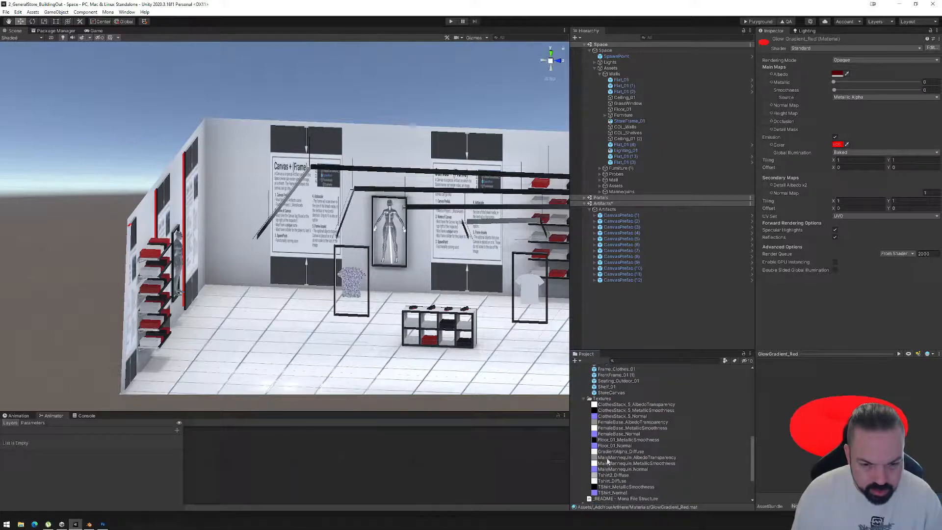
pyautogui.moveTo(608, 452); pyautogui.dragTo(767, 77)
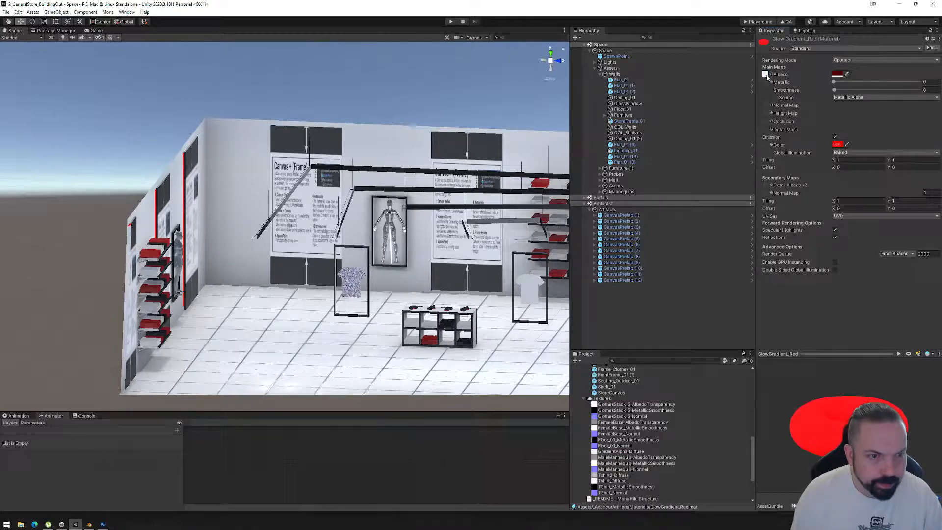
pyautogui.click(832, 60)
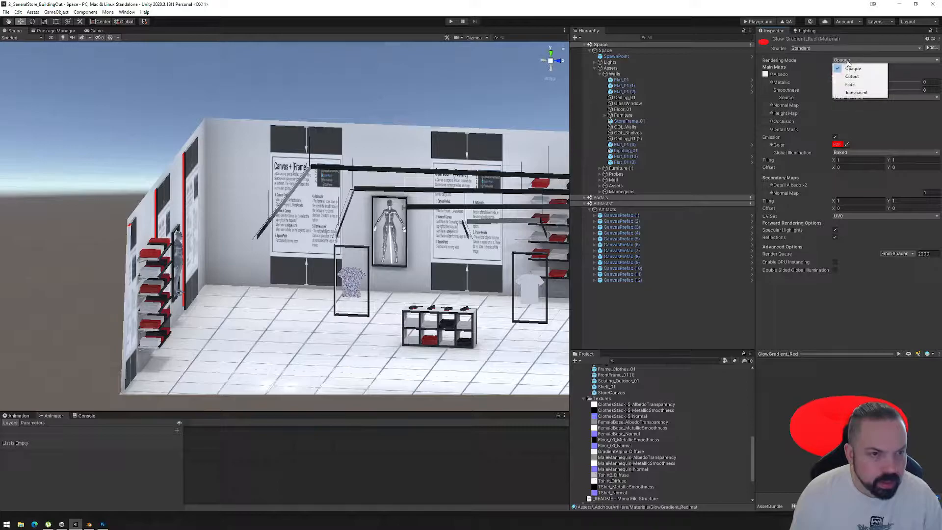
pyautogui.click(859, 85)
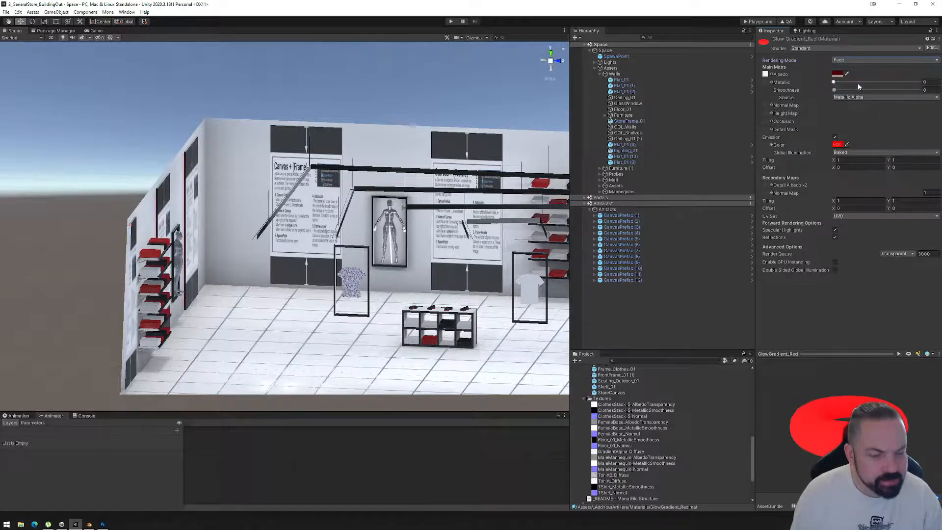
pyautogui.click(909, 354)
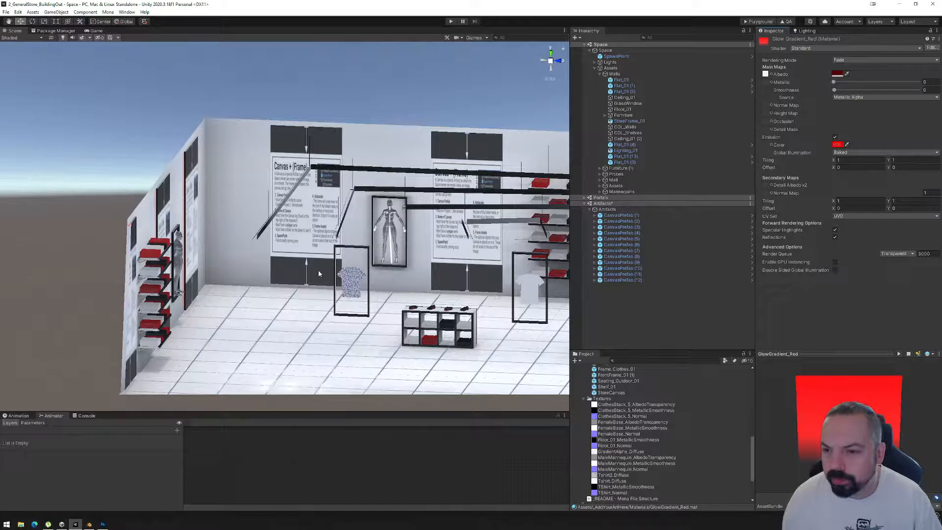
pyautogui.keyDown('alt'); pyautogui.moveTo(378, 318); pyautogui.dragTo(286, 326); pyautogui.keyUp('alt')
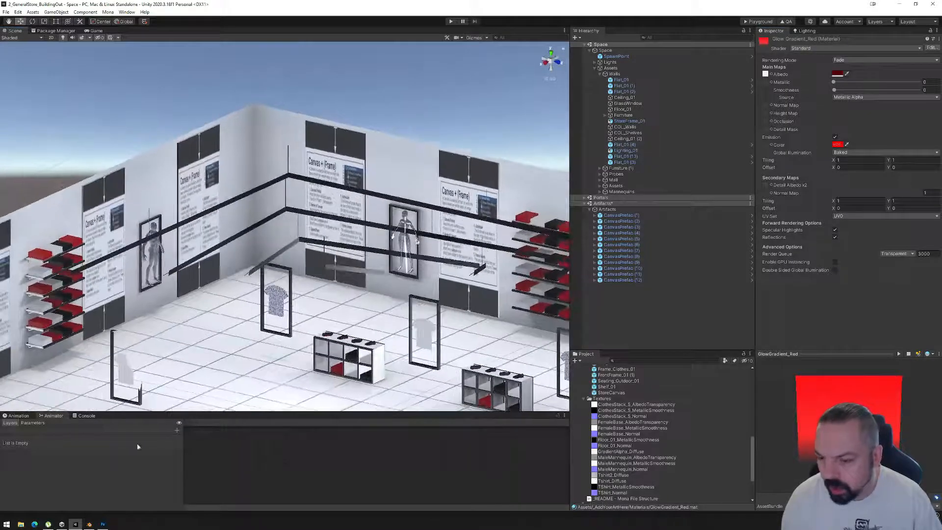
# Switch to Blender, return the canvas frame to Object Mode and apply All Transforms to it.
pyautogui.click(90, 524)
pyautogui.click(492, 206)
pyautogui.press('Tab')
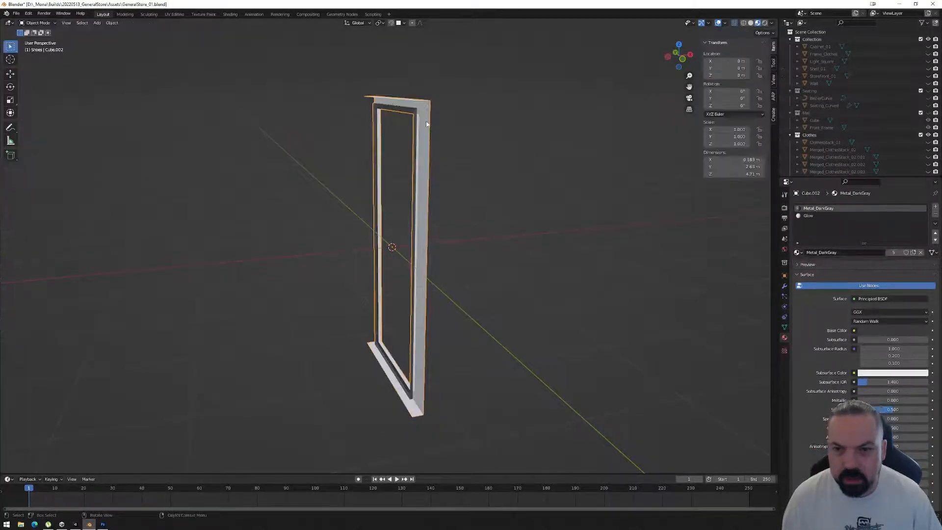
pyautogui.click(16, 13)
pyautogui.moveTo(34, 123)
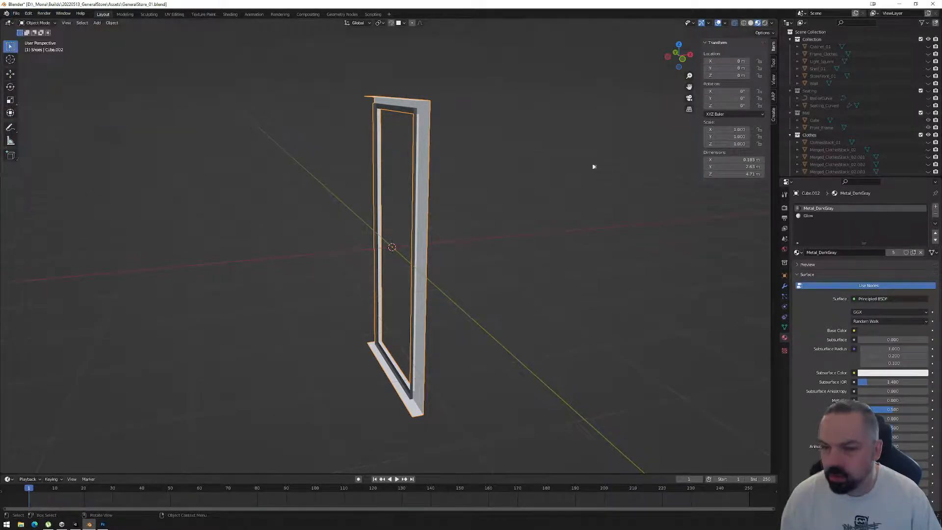
pyautogui.click(514, 194)
pyautogui.click(416, 189)
pyautogui.hotkey('ctrl', 'a')
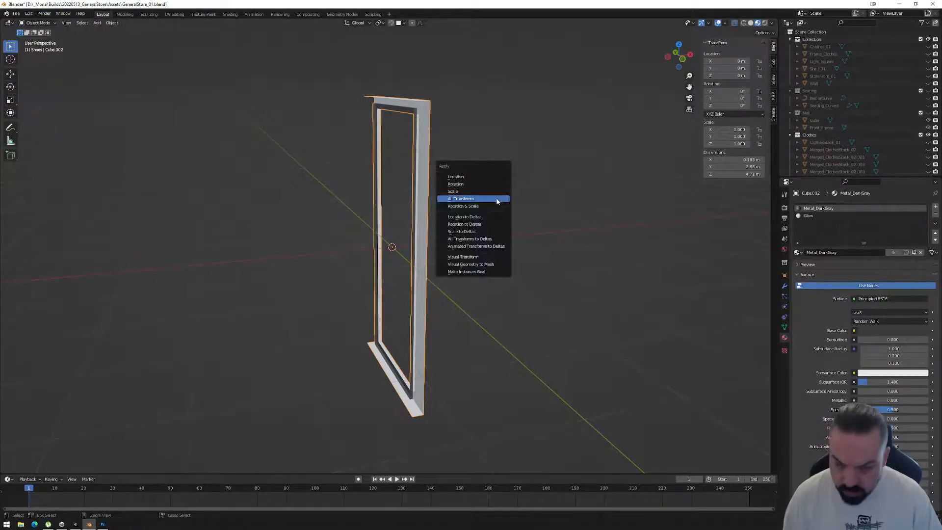
pyautogui.click(497, 199)
# Export the selected frame as FBX, overwriting CanvasFrame_01.fbx in the Models folder.
pyautogui.click(32, 13)
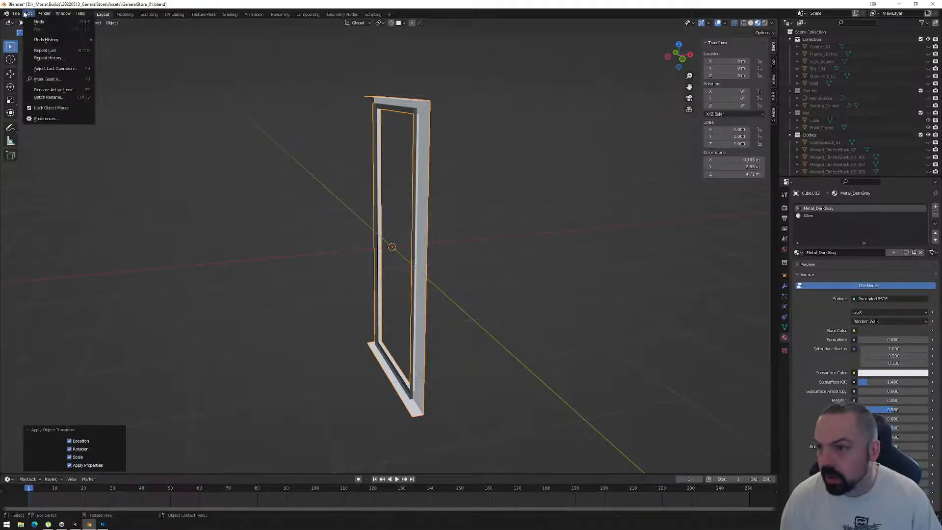
pyautogui.moveTo(46, 123)
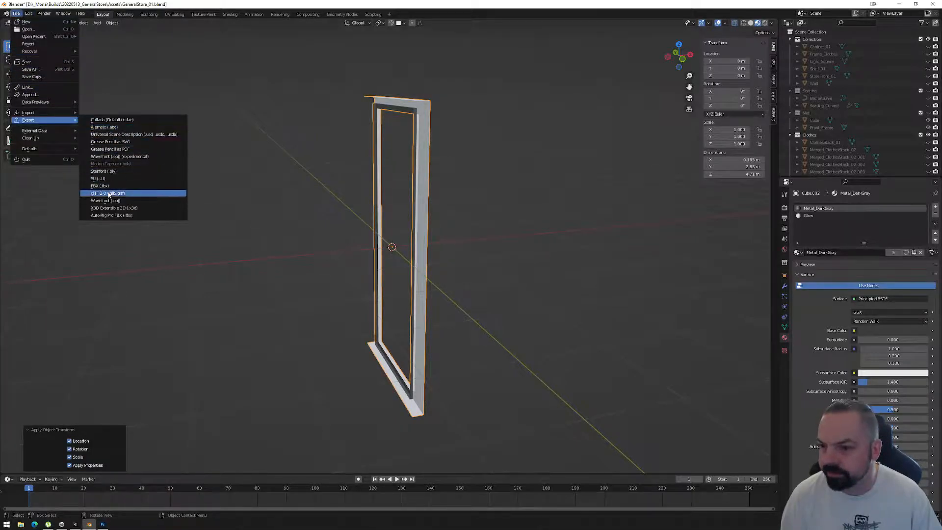
pyautogui.click(100, 185)
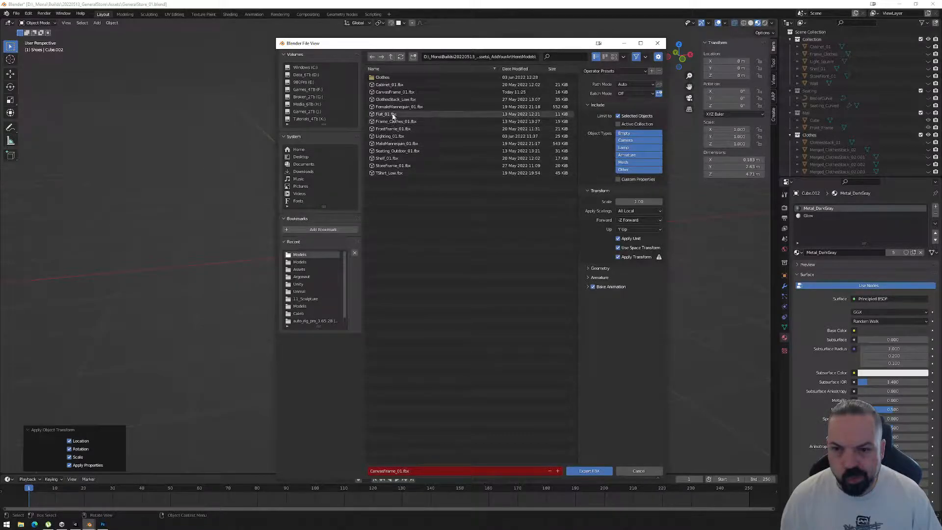
pyautogui.click(393, 92)
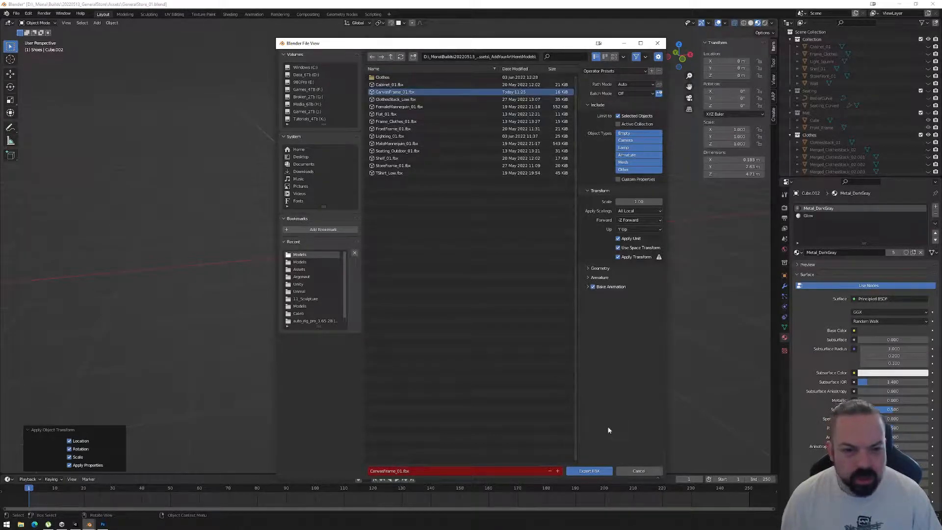
pyautogui.click(591, 470)
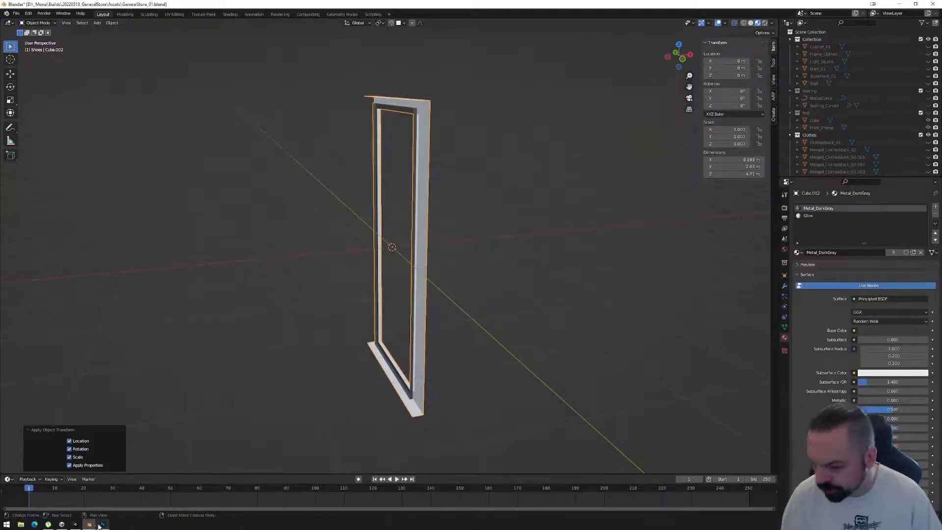
# Switch back to Unity and examine the red gradient glow around the wall canvases from several angles.
pyautogui.click(75, 524)
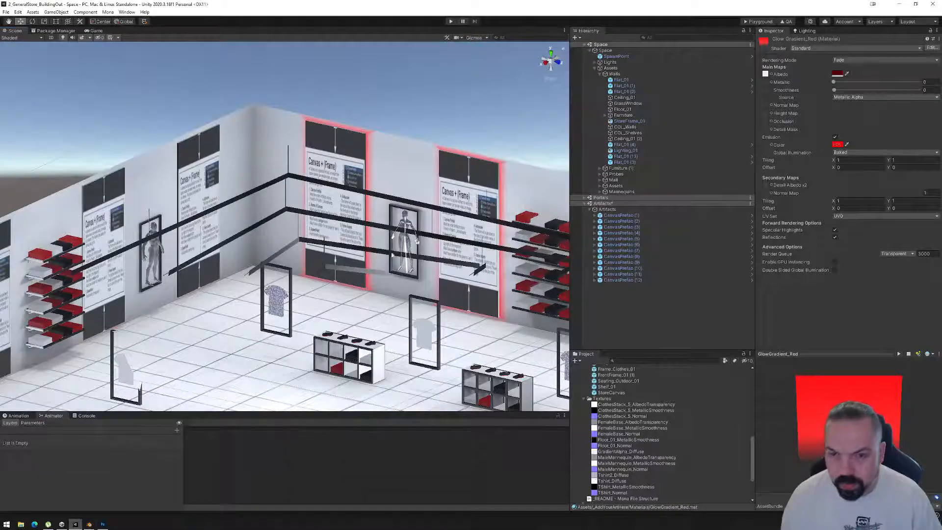
pyautogui.moveTo(358, 283)
pyautogui.keyDown('alt'); pyautogui.mouseDown()
pyautogui.moveTo(417, 259)
pyautogui.moveTo(437, 268)
pyautogui.moveTo(353, 298)
pyautogui.mouseUp(); pyautogui.keyUp('alt')
pyautogui.scroll(8, 353, 297)
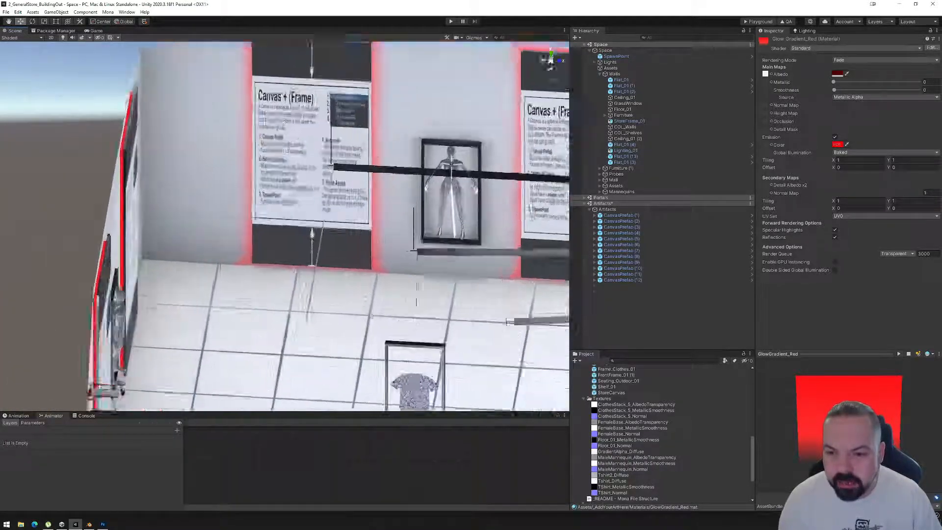
pyautogui.keyDown('alt'); pyautogui.moveTo(263, 291); pyautogui.dragTo(188, 356); pyautogui.keyUp('alt')
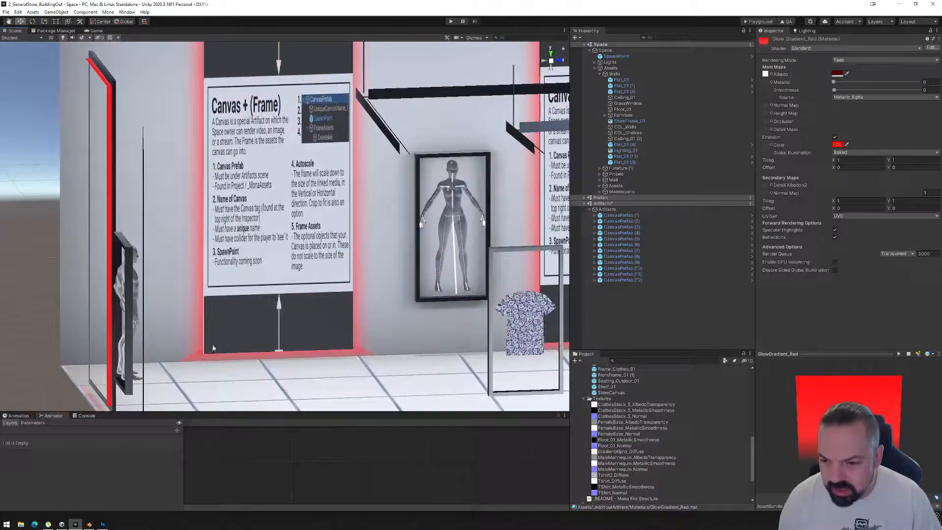
pyautogui.keyDown('alt'); pyautogui.moveTo(484, 189); pyautogui.dragTo(433, 221); pyautogui.keyUp('alt')
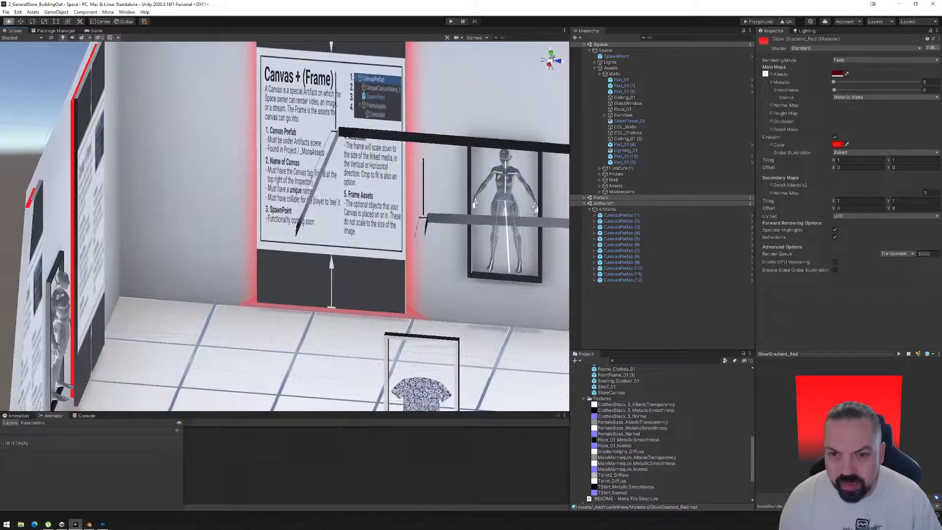
pyautogui.moveTo(433, 221); pyautogui.dragTo(373, 345, button='middle')
pyautogui.keyDown('alt'); pyautogui.moveTo(359, 175); pyautogui.dragTo(331, 184); pyautogui.keyUp('alt')
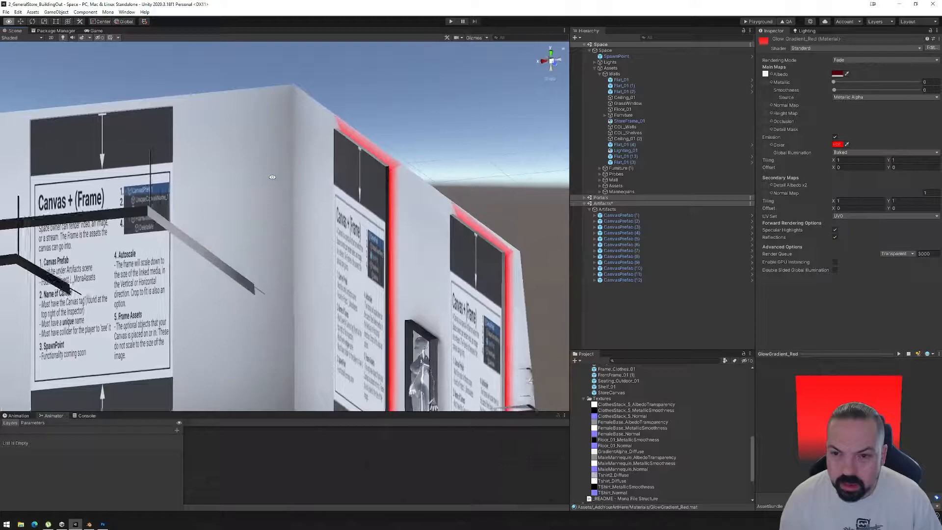
# Select CanvasPrefab (1) through (4) and move them slightly away from their wall to X 9.9.
pyautogui.click(619, 216)
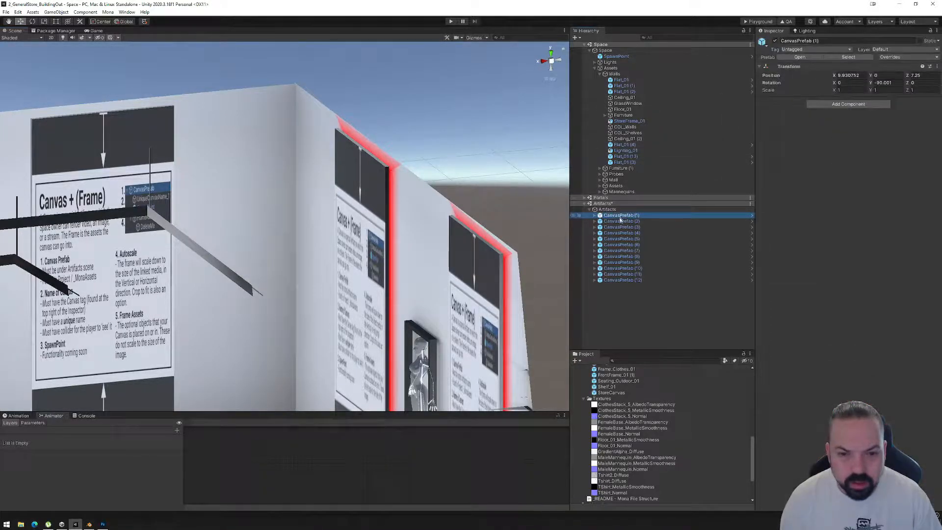
pyautogui.moveTo(128, 233); pyautogui.dragTo(314, 204, button='middle')
pyautogui.scroll(-2, 314, 203)
pyautogui.moveTo(314, 204); pyautogui.dragTo(297, 277, button='right')
pyautogui.click(632, 233)
pyautogui.keyDown('shift'); pyautogui.click(630, 216); pyautogui.keyUp('shift')
pyautogui.scroll(-5, 259, 229)
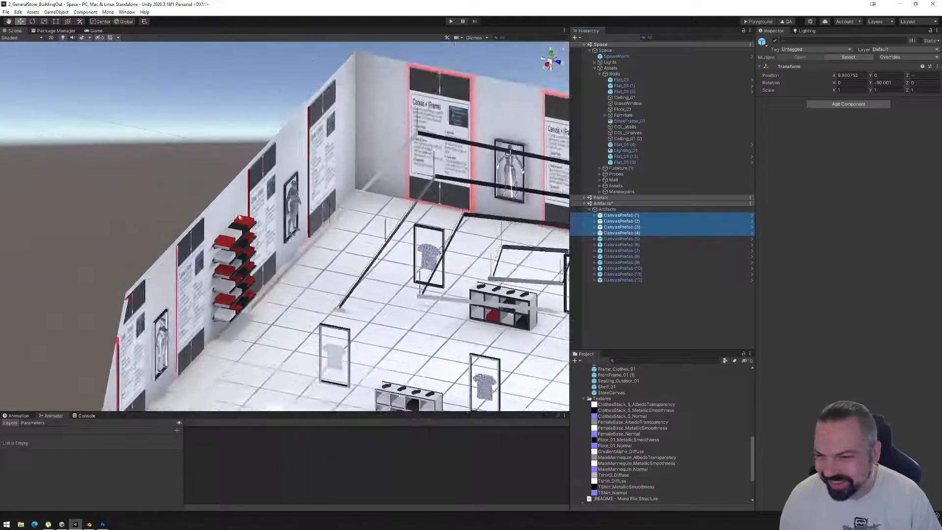
pyautogui.press('f')
pyautogui.moveTo(277, 100); pyautogui.dragTo(272, 126, button='middle')
pyautogui.click(31, 21)
pyautogui.click(24, 21)
pyautogui.keyDown('alt'); pyautogui.moveTo(407, 252); pyautogui.dragTo(343, 255); pyautogui.keyUp('alt')
pyautogui.moveTo(343, 255); pyautogui.dragTo(280, 266, button='middle')
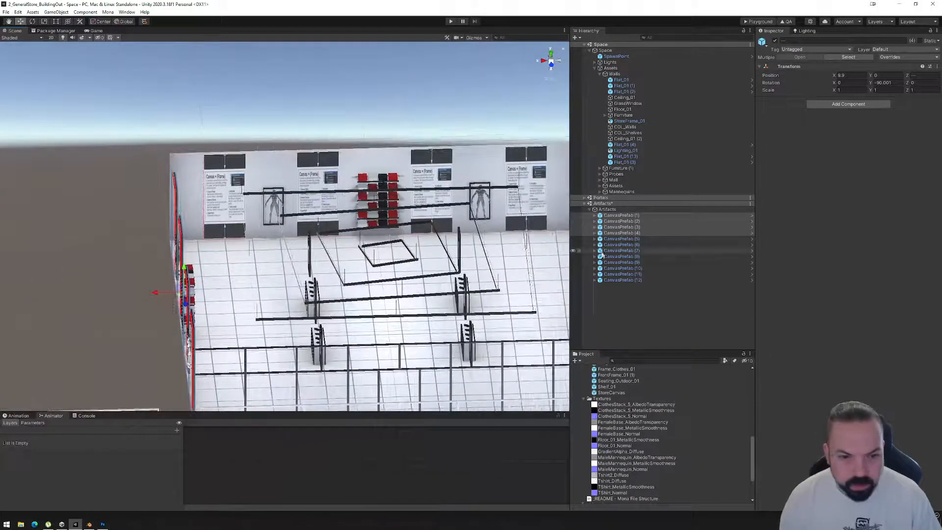
# Select CanvasPrefab (5) through (8) and move them together slightly away from their wall.
pyautogui.click(619, 238)
pyautogui.keyDown('shift'); pyautogui.click(619, 256); pyautogui.keyUp('shift')
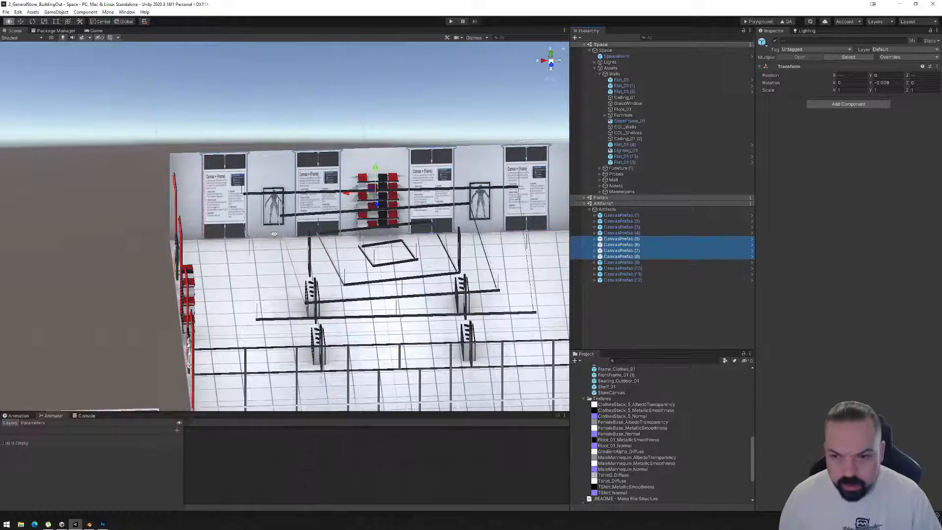
pyautogui.keyDown('alt'); pyautogui.moveTo(272, 233); pyautogui.dragTo(434, 234); pyautogui.keyUp('alt')
pyautogui.moveTo(174, 194); pyautogui.dragTo(89, 257)
# Select CanvasPrefab (9) through (12) and move them together slightly away from their wall.
pyautogui.click(621, 262)
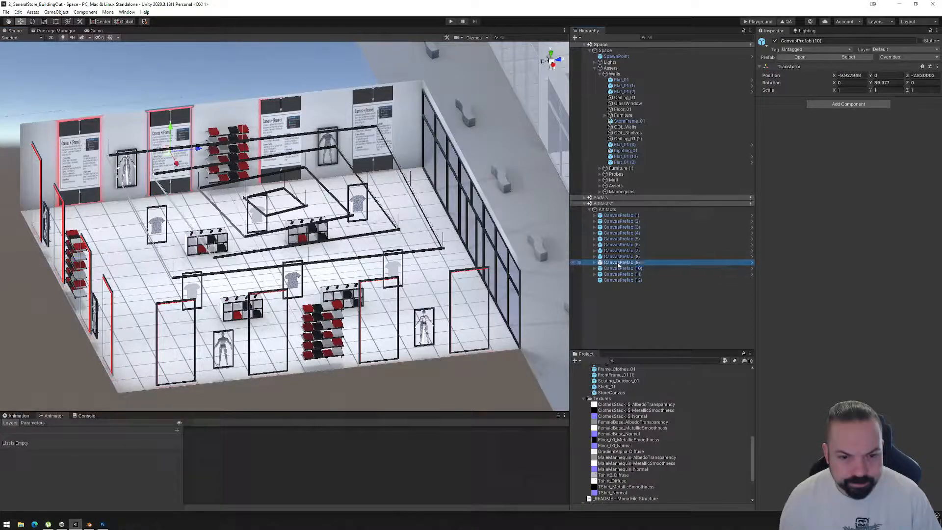
pyautogui.keyDown('shift'); pyautogui.click(622, 280); pyautogui.keyUp('shift')
pyautogui.keyDown('alt'); pyautogui.moveTo(223, 210); pyautogui.dragTo(346, 221); pyautogui.keyUp('alt')
pyautogui.moveTo(56, 216); pyautogui.dragTo(250, 193, button='middle')
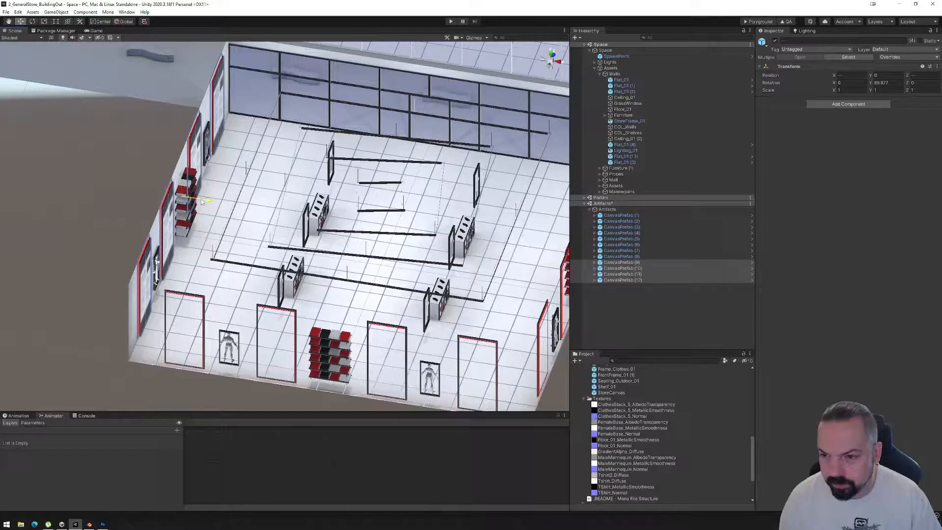
pyautogui.keyDown('alt'); pyautogui.moveTo(201, 201); pyautogui.dragTo(54, 223); pyautogui.keyUp('alt')
# Examine the red glow around the repositioned wall canvases from across the store and close up near the floor.
pyautogui.moveTo(221, 233); pyautogui.dragTo(362, 276, button='middle')
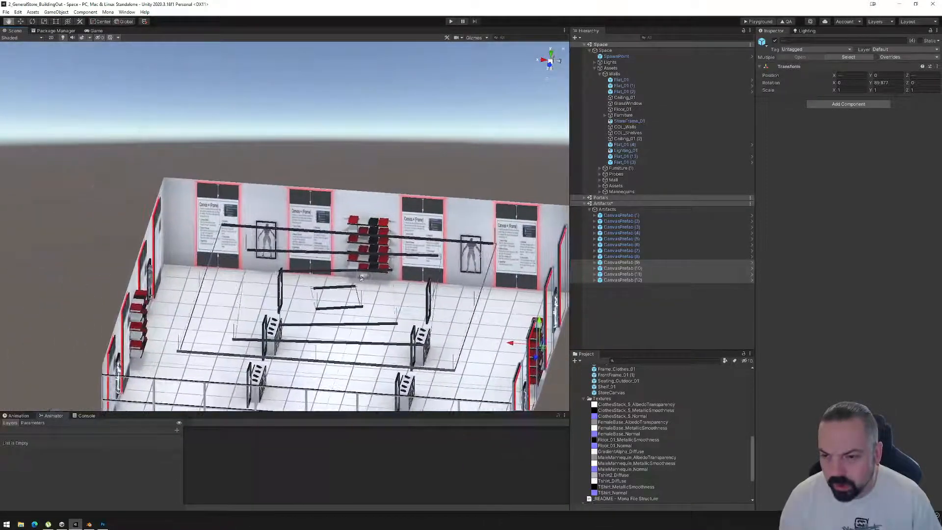
pyautogui.scroll(3, 355, 274)
pyautogui.scroll(10, 356, 273)
pyautogui.keyDown('alt'); pyautogui.moveTo(426, 264); pyautogui.dragTo(321, 285); pyautogui.keyUp('alt')
pyautogui.moveTo(399, 304); pyautogui.dragTo(232, 167, button='middle')
pyautogui.keyDown('alt'); pyautogui.moveTo(400, 270); pyautogui.dragTo(425, 280); pyautogui.keyUp('alt')
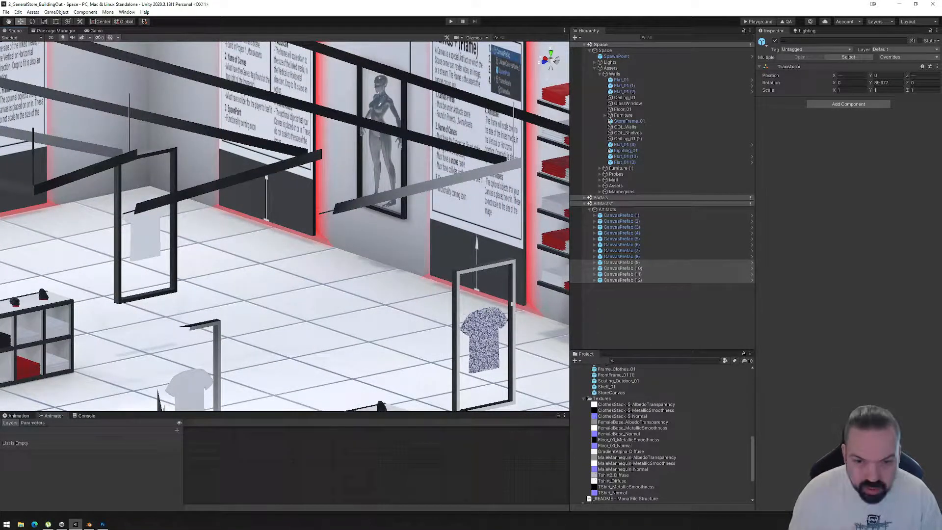
pyautogui.moveTo(539, 301); pyautogui.dragTo(426, 298, button='middle')
pyautogui.keyDown('alt'); pyautogui.moveTo(425, 314); pyautogui.dragTo(493, 315); pyautogui.keyUp('alt')
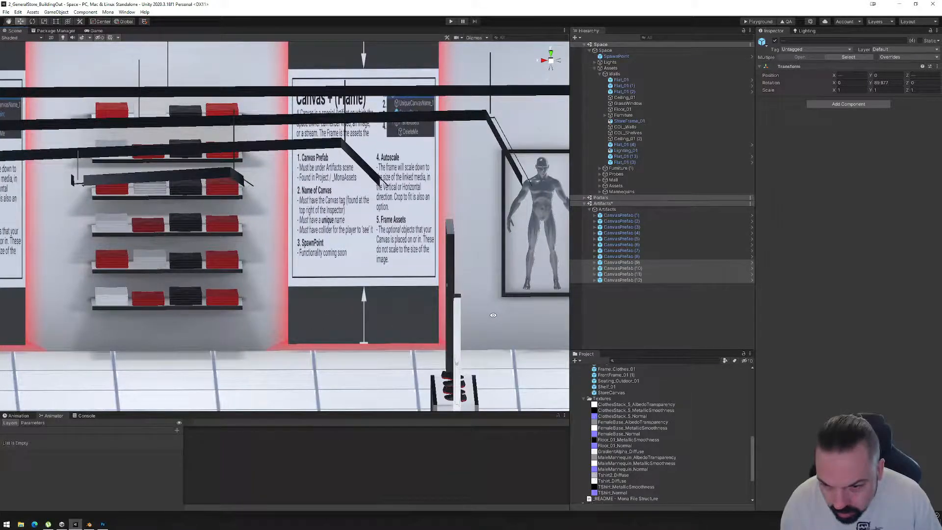
# Switch to Blender, open the frame for UV editing and select all faces that use the Glow material.
pyautogui.click(89, 524)
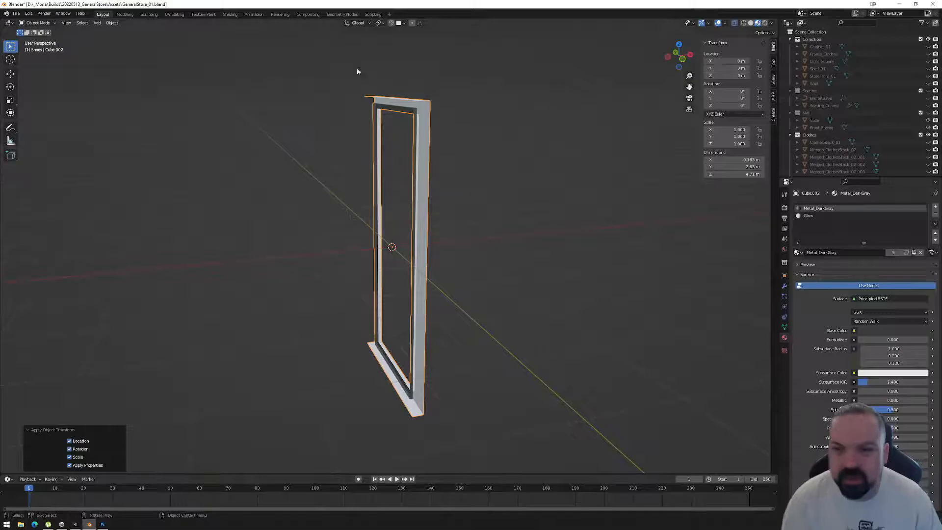
pyautogui.click(174, 13)
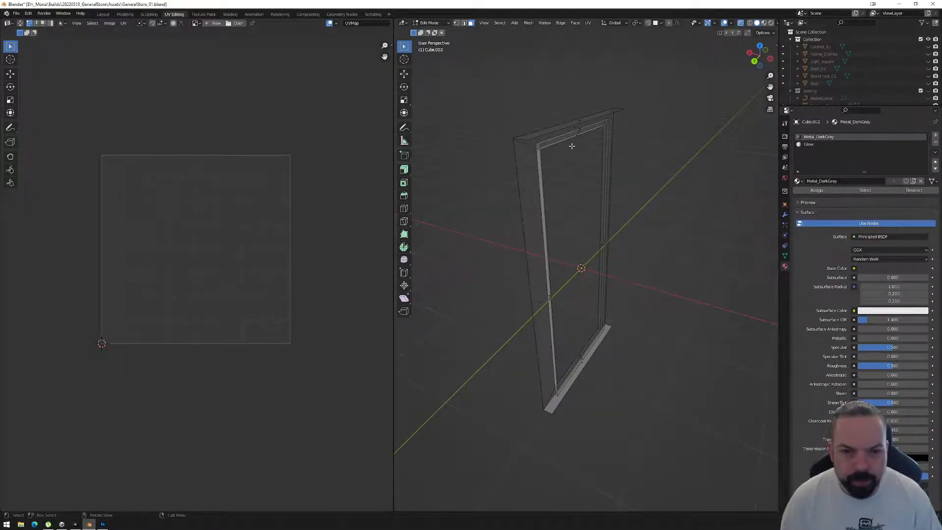
pyautogui.click(575, 128)
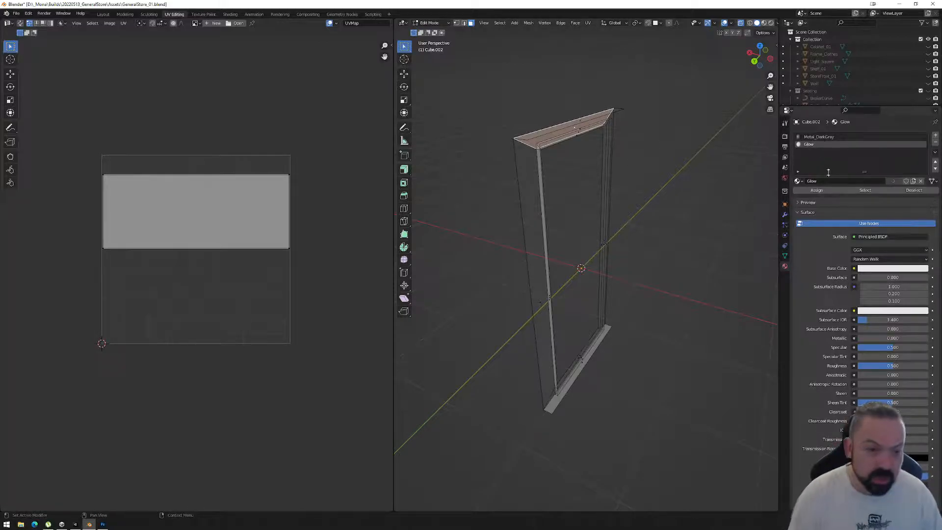
pyautogui.click(865, 190)
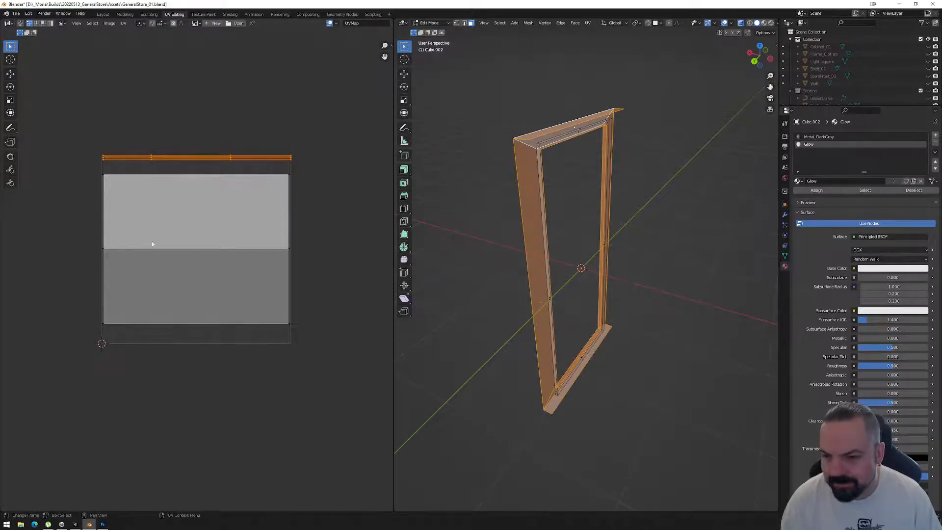
# Select the middle and bottom edges of the glow UVs and move them down about 0.4 along Y.
pyautogui.moveTo(83, 242); pyautogui.dragTo(322, 262)
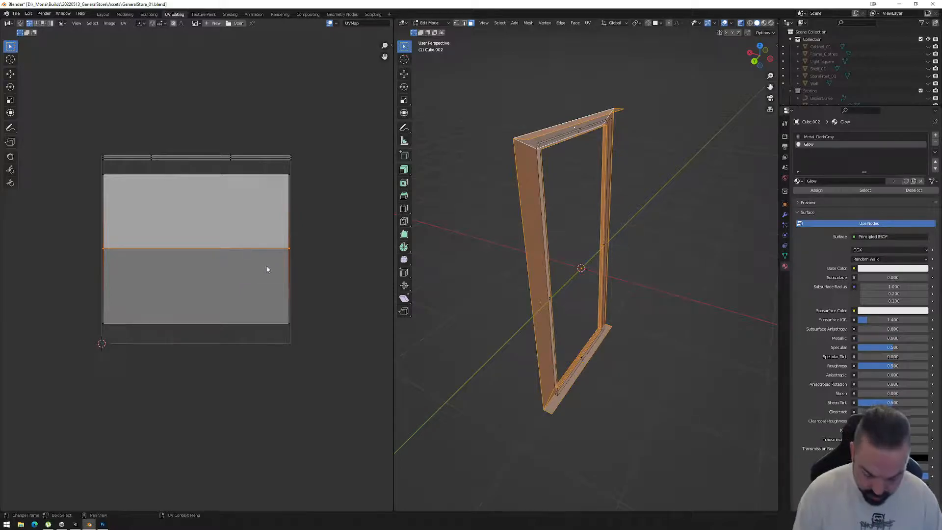
pyautogui.press('a')
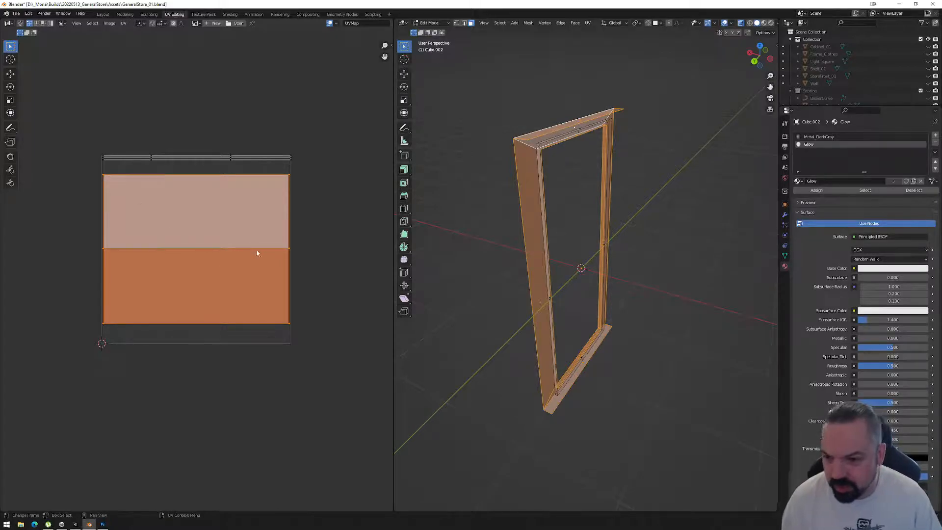
pyautogui.keyDown('ctrl'); pyautogui.moveTo(75, 163); pyautogui.dragTo(346, 191); pyautogui.keyUp('ctrl')
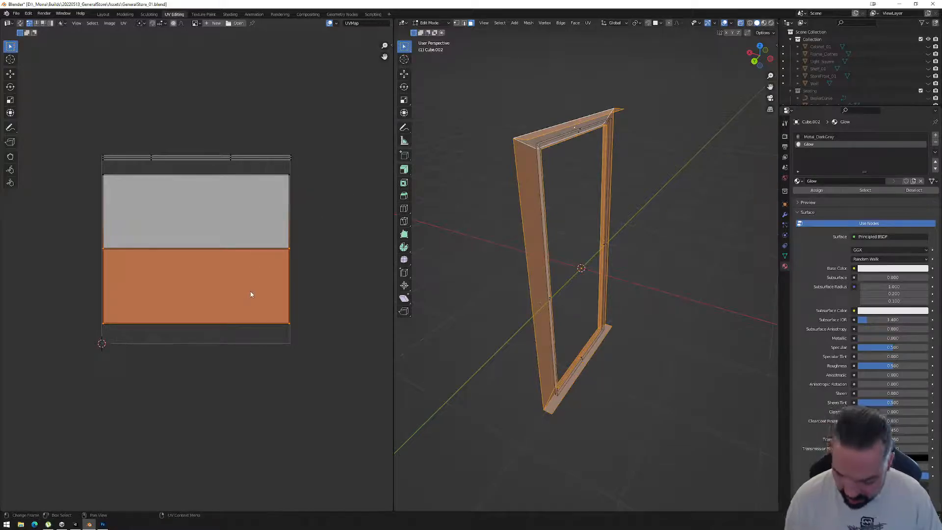
pyautogui.press('g')
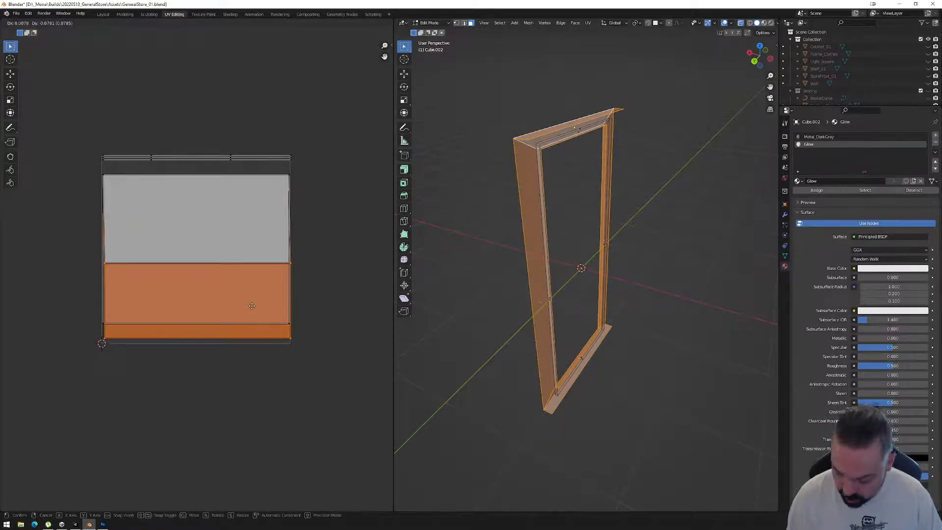
pyautogui.press('y')
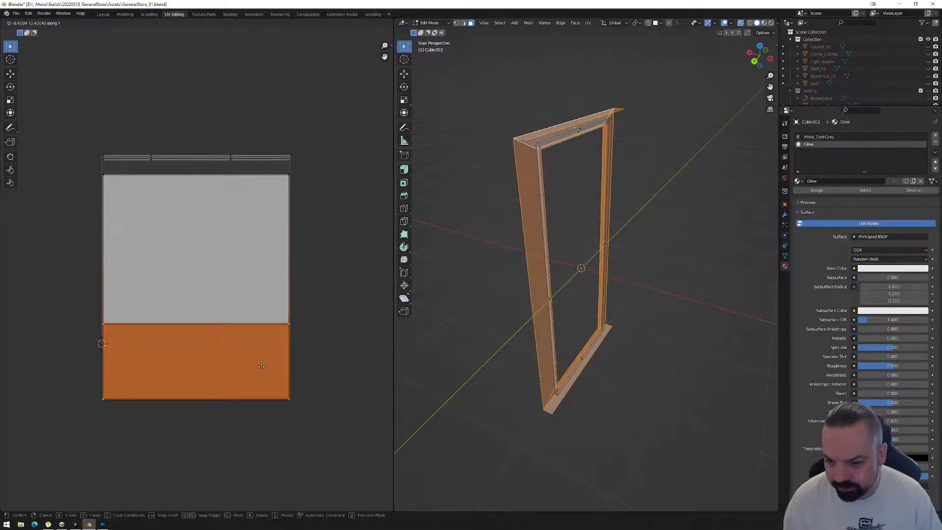
pyautogui.click(262, 369)
# Move the lower glow UV strip up about 0.27 along Y, and raise its bottom edge along Y to shorten the strip.
pyautogui.moveTo(73, 301); pyautogui.dragTo(390, 421)
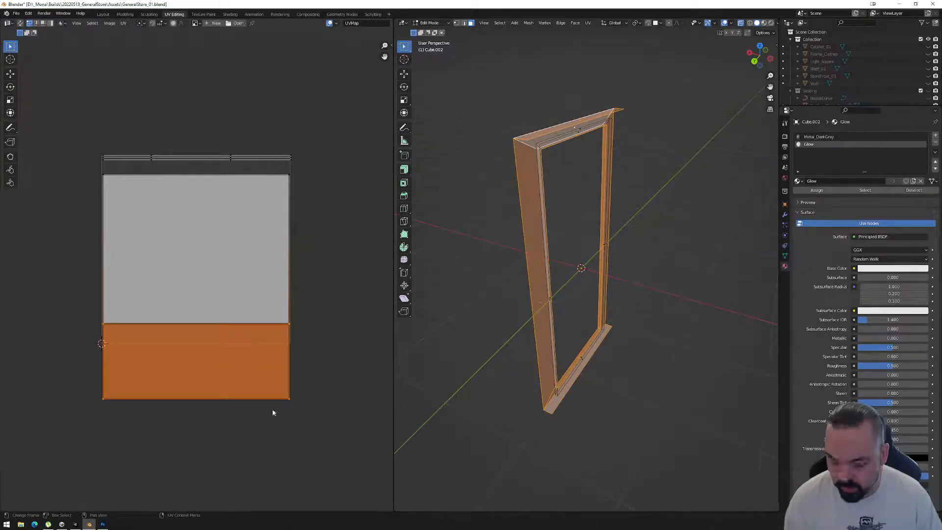
pyautogui.press('g')
pyautogui.press('y')
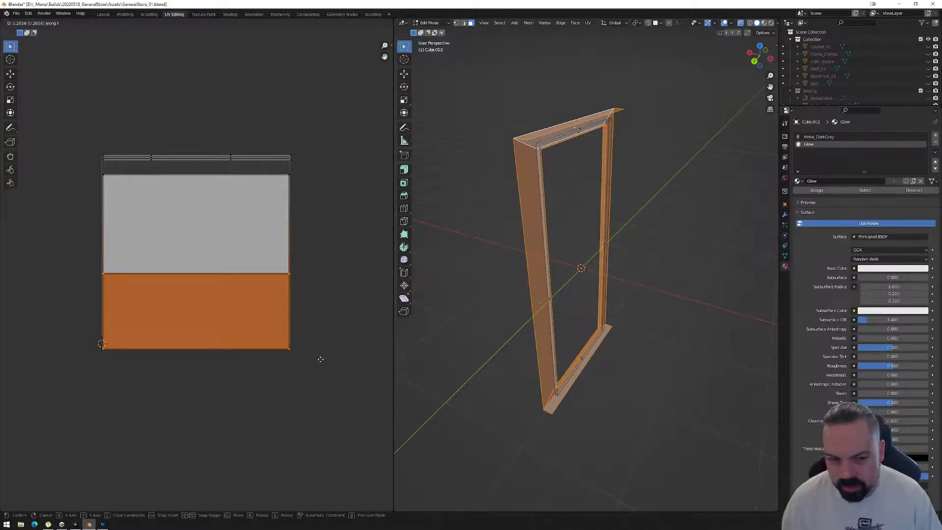
pyautogui.click(300, 370)
pyautogui.moveTo(63, 378); pyautogui.dragTo(346, 340)
pyautogui.press('g')
pyautogui.press('y')
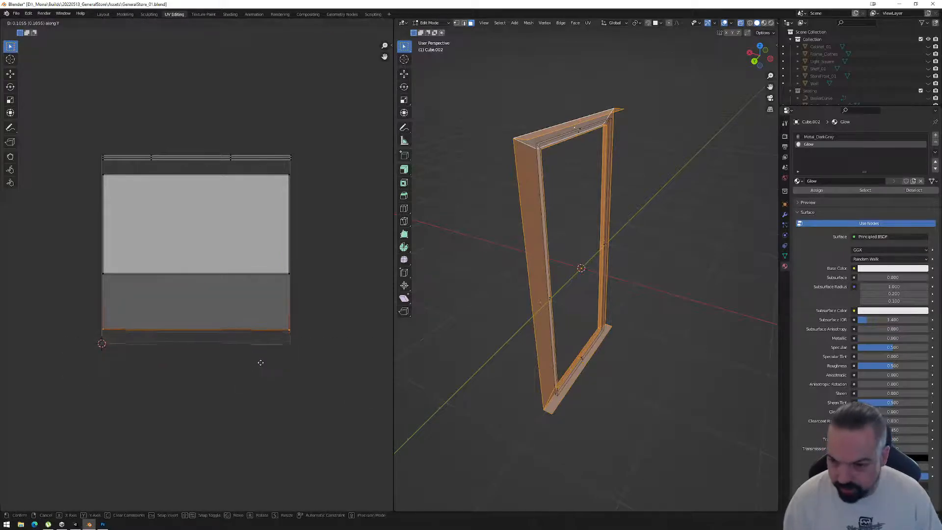
pyautogui.click(267, 351)
# Move the shortened lower UV strip down about 0.12 along Y so its bottom edge meets the lower border of the UV space.
pyautogui.moveTo(71, 246); pyautogui.dragTo(348, 340)
pyautogui.press('g')
pyautogui.press('y')
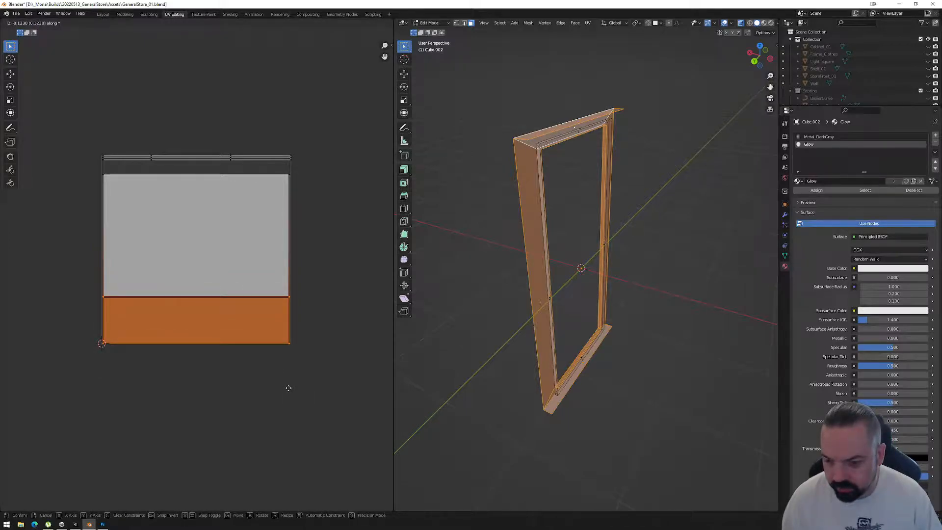
pyautogui.click(288, 389)
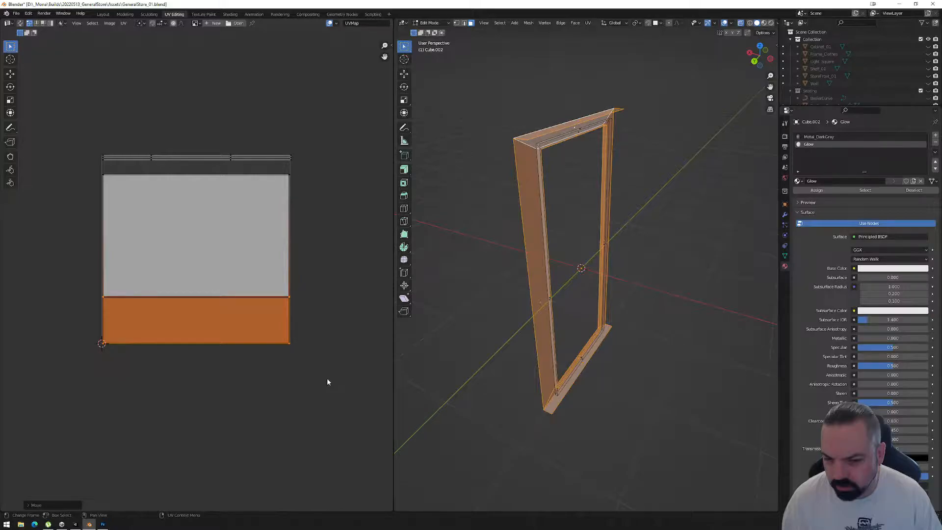
# Return to Object Mode and export the selected frame as FBX, overwriting CanvasFrame_01.fbx in the Models folder.
pyautogui.press('Tab')
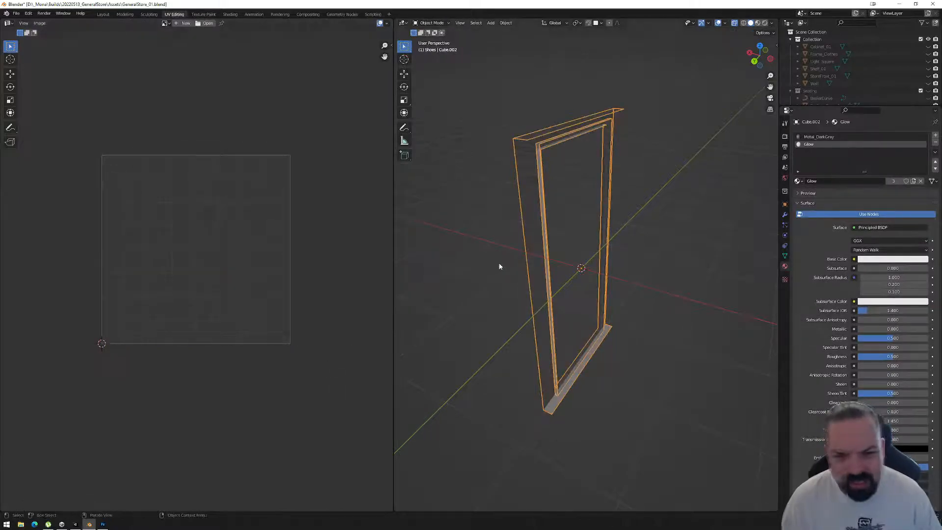
pyautogui.click(16, 13)
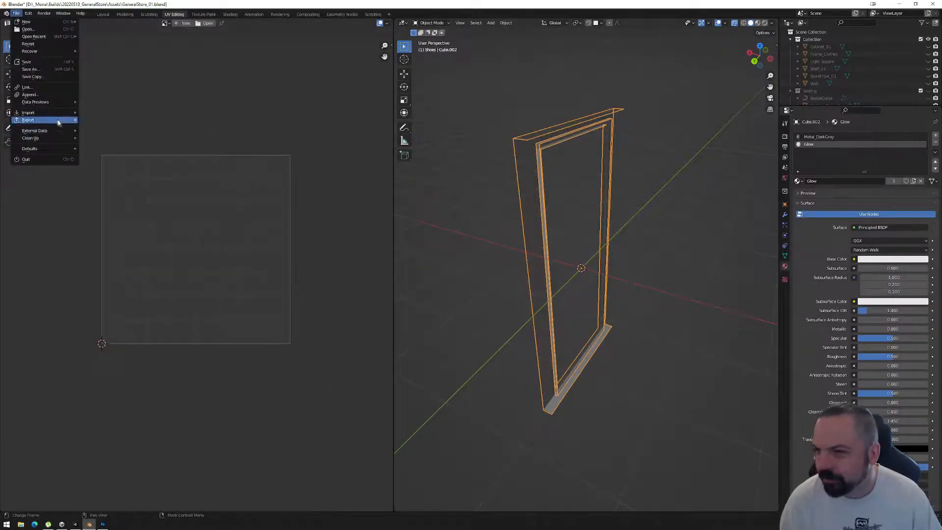
pyautogui.moveTo(30, 120)
pyautogui.click(129, 186)
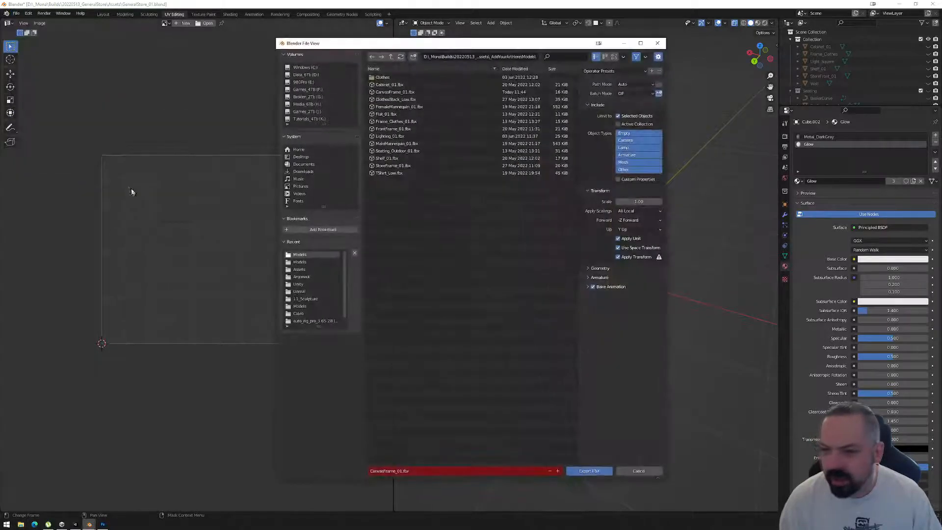
pyautogui.click(591, 470)
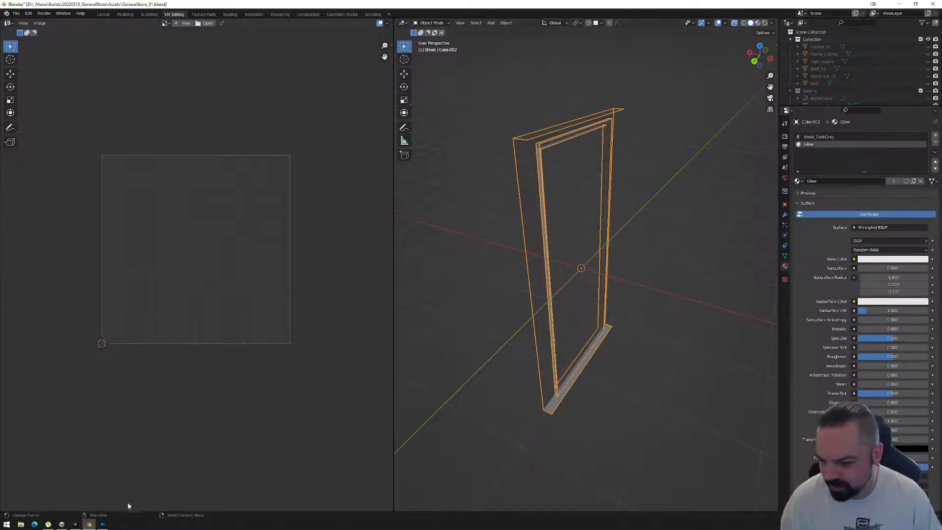
# Switch back to Unity and examine the updated red glow close up at the lower corners of the wall canvases.
pyautogui.click(82, 525)
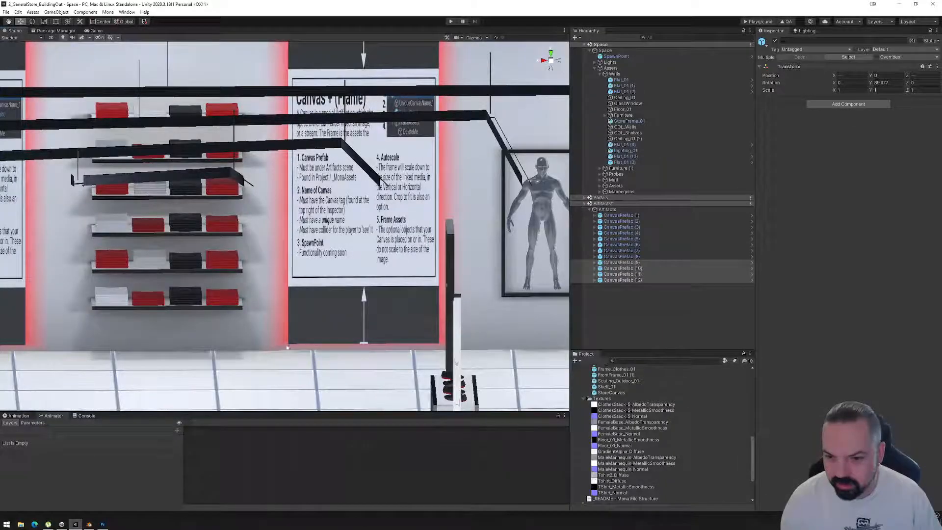
pyautogui.moveTo(312, 349); pyautogui.dragTo(268, 284, button='middle')
pyautogui.keyDown('alt'); pyautogui.moveTo(434, 304); pyautogui.dragTo(357, 347); pyautogui.keyUp('alt')
pyautogui.moveTo(516, 293); pyautogui.dragTo(423, 293, button='middle')
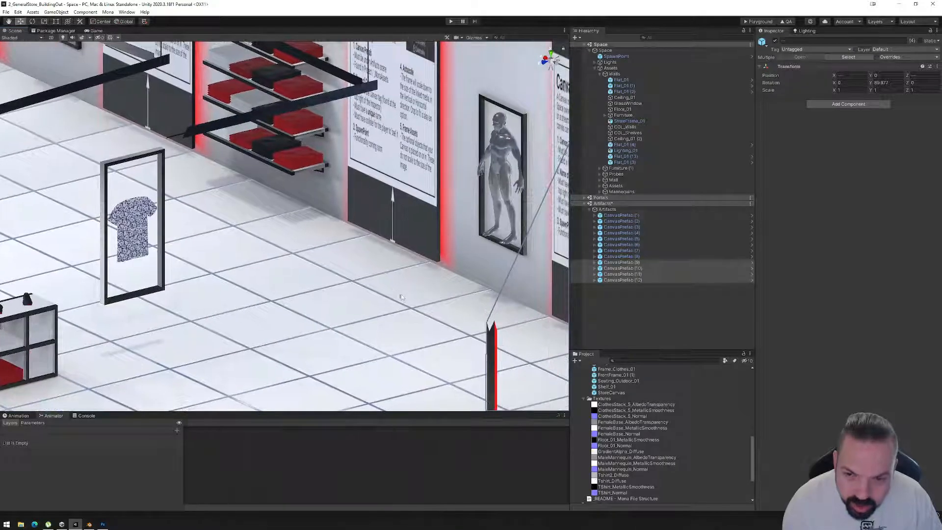
pyautogui.scroll(6, 422, 294)
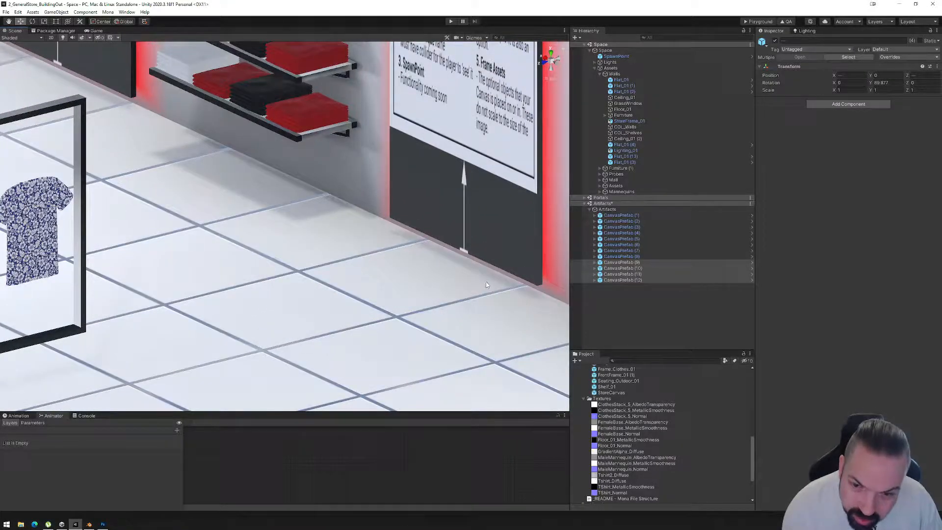
pyautogui.keyDown('alt'); pyautogui.moveTo(481, 287); pyautogui.dragTo(422, 290); pyautogui.keyUp('alt')
pyautogui.moveTo(552, 291); pyautogui.dragTo(396, 295, button='middle')
pyautogui.scroll(3, 396, 294)
pyautogui.scroll(4, 404, 307)
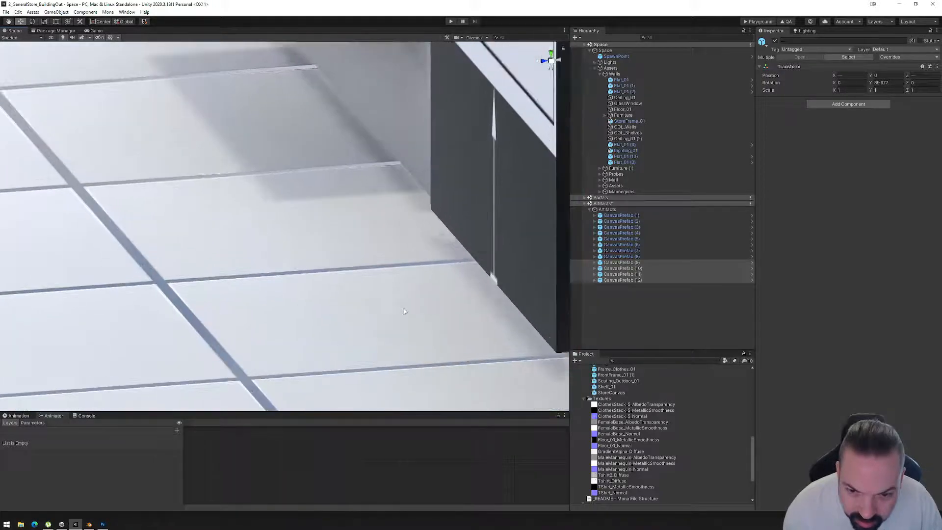
pyautogui.moveTo(430, 321); pyautogui.dragTo(299, 258, button='middle')
pyautogui.keyDown('alt'); pyautogui.moveTo(300, 258); pyautogui.dragTo(372, 274); pyautogui.keyUp('alt')
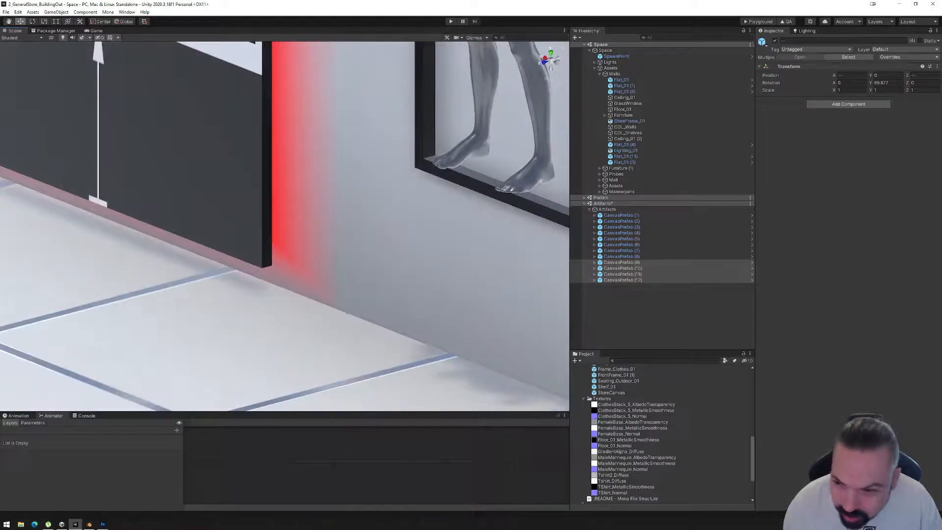
# Examine the glow along the whole row of wall canvases from farther back and from straight ahead.
pyautogui.scroll(-8, 222, 313)
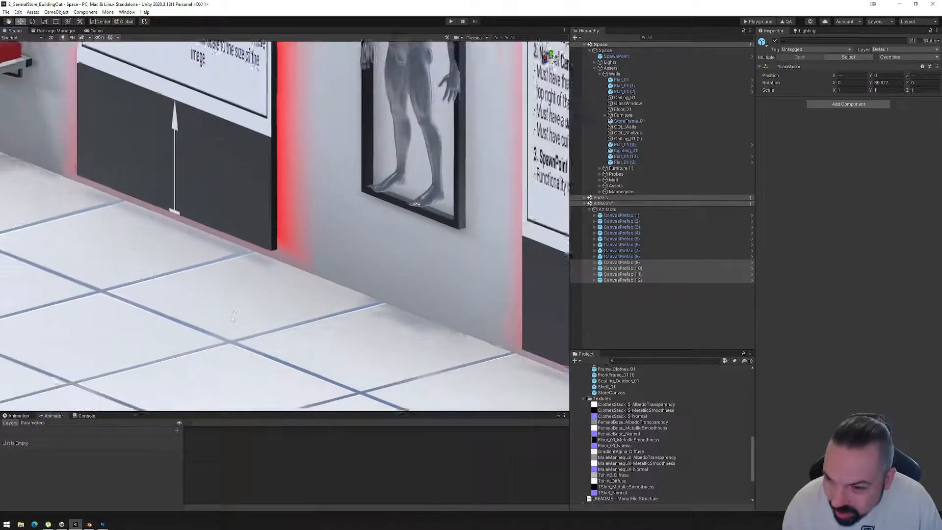
pyautogui.scroll(-4, 235, 310)
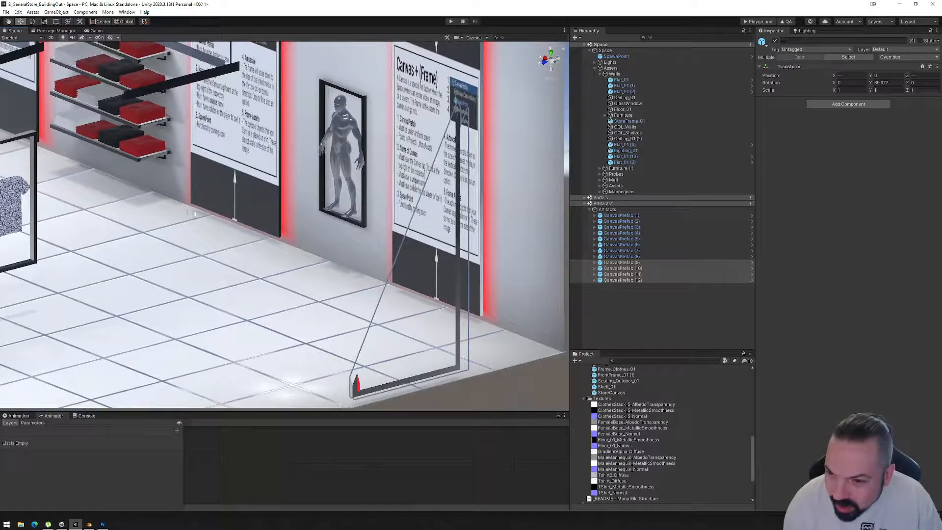
pyautogui.scroll(-4, 248, 273)
pyautogui.scroll(5, 251, 273)
pyautogui.moveTo(252, 274); pyautogui.dragTo(358, 295, button='middle')
pyautogui.keyDown('alt'); pyautogui.moveTo(358, 295); pyautogui.dragTo(410, 233); pyautogui.keyUp('alt')
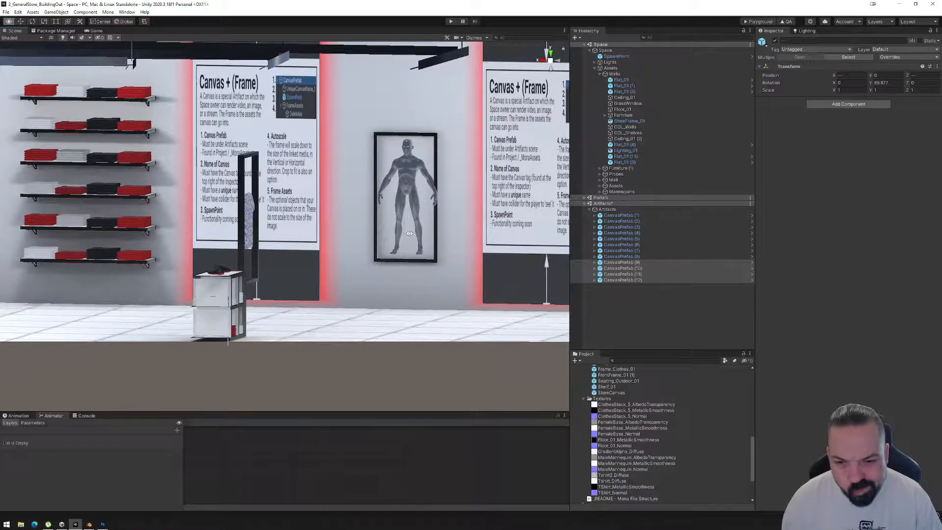
pyautogui.keyDown('alt'); pyautogui.moveTo(409, 233); pyautogui.dragTo(410, 235); pyautogui.keyUp('alt')
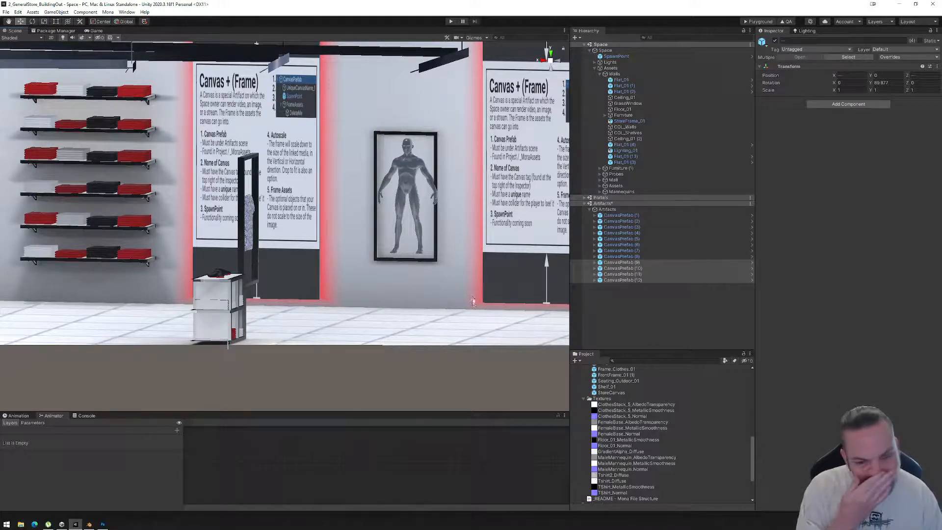
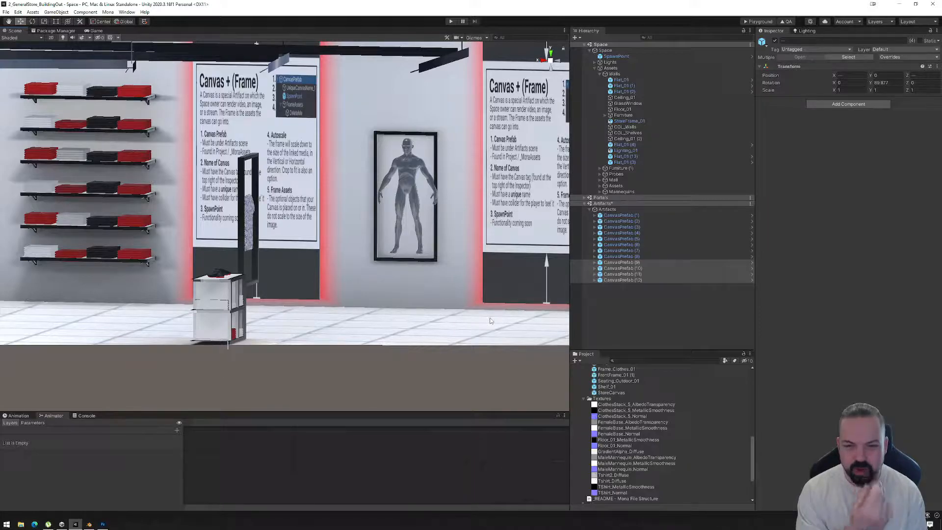
# Switch to Blender and select the vertices along the outer top and bottom edges of the frame's glow border in Edit Mode.
pyautogui.press('alt')
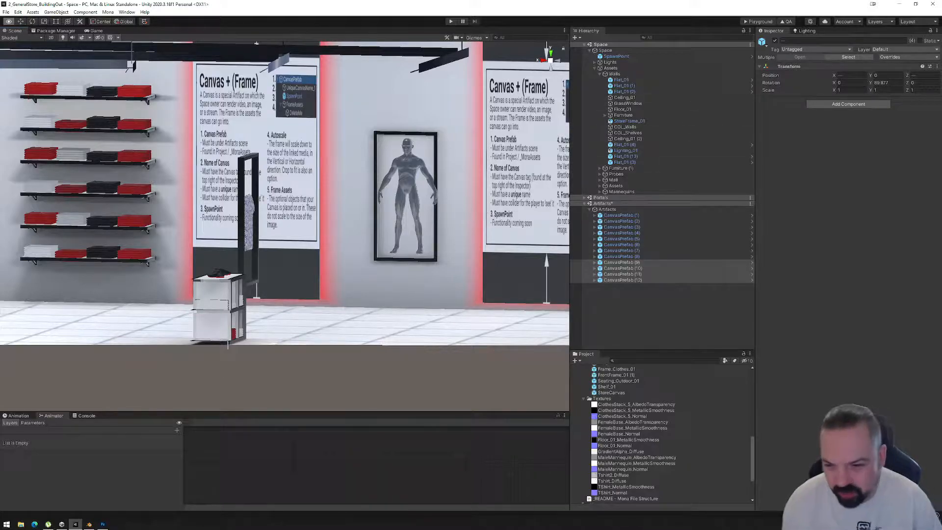
pyautogui.keyDown('alt'); pyautogui.moveTo(439, 298); pyautogui.dragTo(400, 320); pyautogui.keyUp('alt')
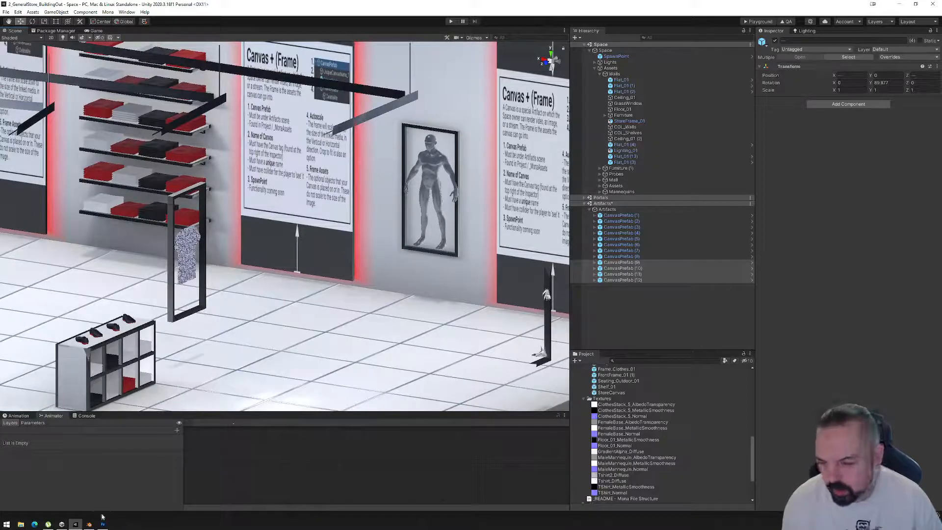
pyautogui.click(90, 524)
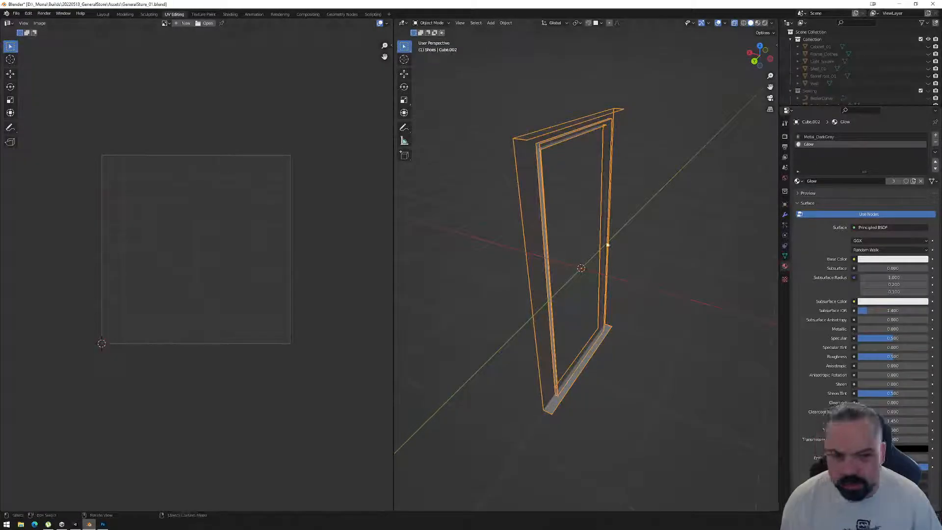
pyautogui.moveTo(636, 249); pyautogui.dragTo(588, 237, button='middle')
pyautogui.press('Tab')
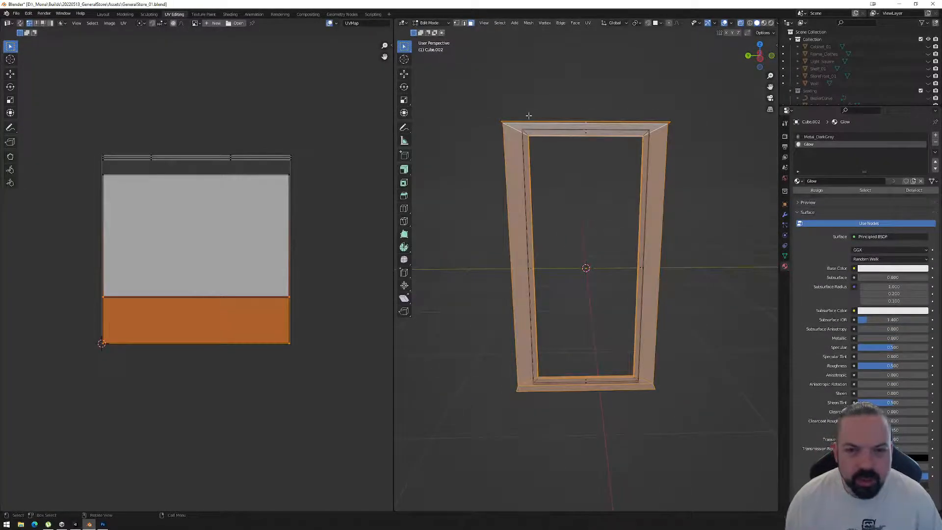
pyautogui.press('1')
pyautogui.moveTo(488, 109); pyautogui.dragTo(681, 126)
pyautogui.moveTo(492, 425); pyautogui.dragTo(505, 430, button='middle')
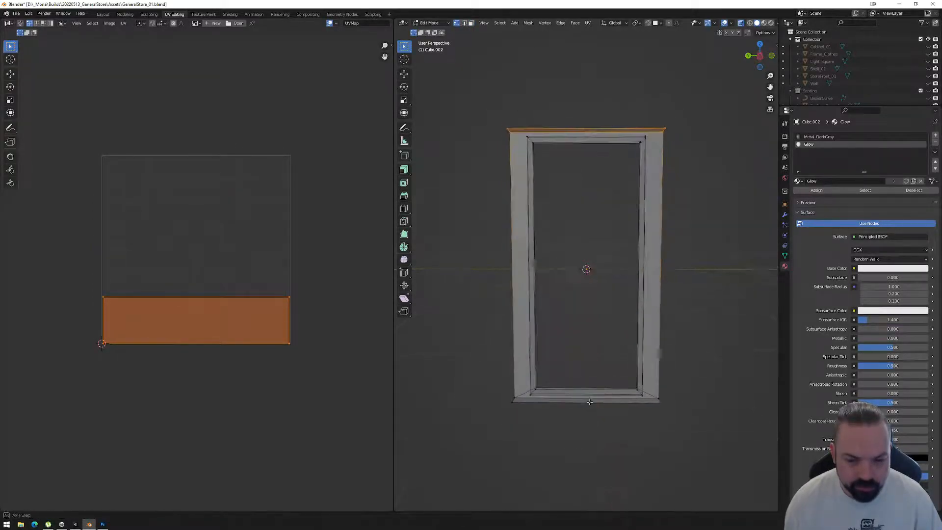
pyautogui.moveTo(488, 432); pyautogui.dragTo(706, 398)
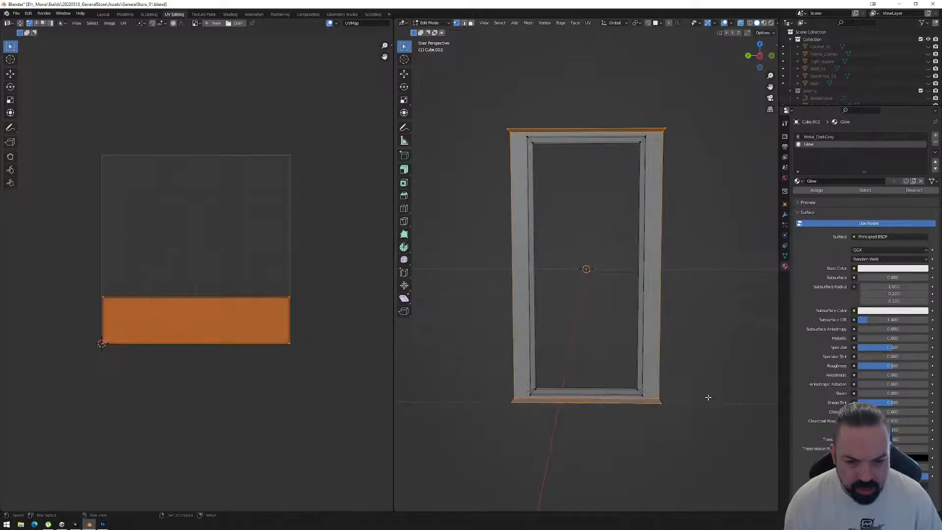
# Scale the selected top and bottom glow edges outward by about 1.09 along global Z to widen the border.
pyautogui.click(760, 55)
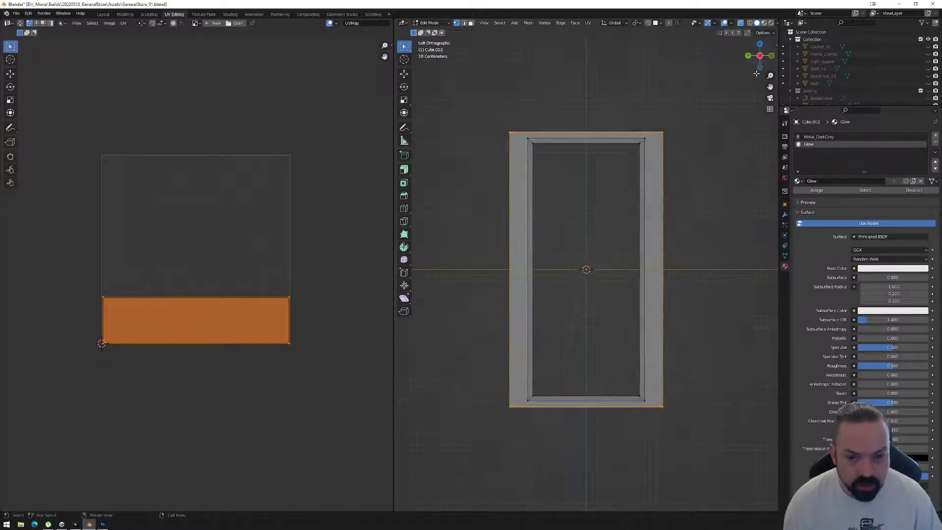
pyautogui.press('s')
pyautogui.press('z')
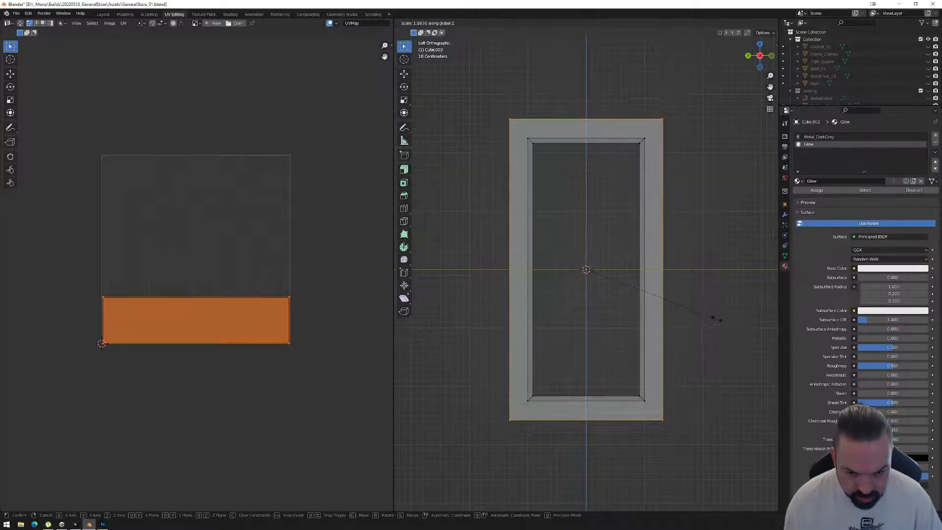
pyautogui.click(716, 318)
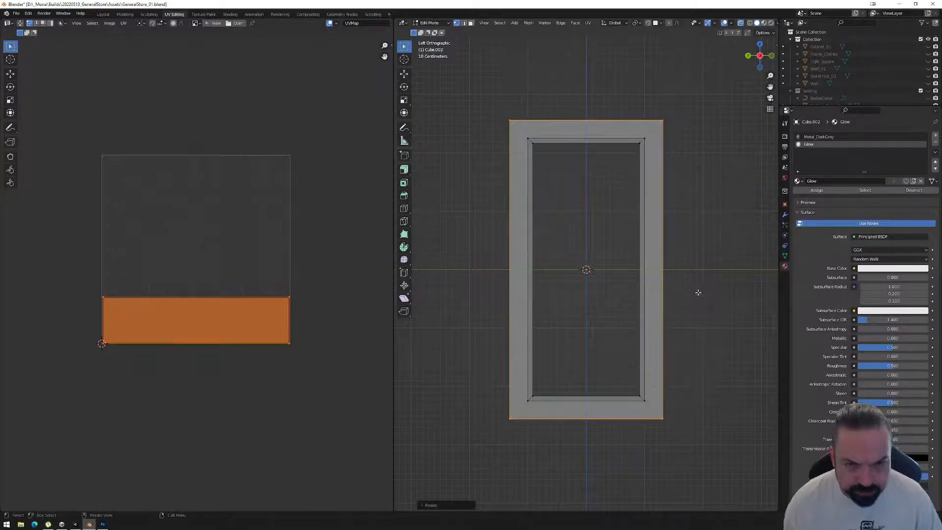
# Return to Object Mode and apply the resized frame's object transforms.
pyautogui.press('Tab')
pyautogui.moveTo(699, 292); pyautogui.dragTo(714, 293, button='middle')
pyautogui.hotkey('ctrl', 'a')
pyautogui.click(714, 298)
# Export the selected frame as FBX, overwriting CanvasFrame_01.fbx in the Models folder.
pyautogui.click(16, 13)
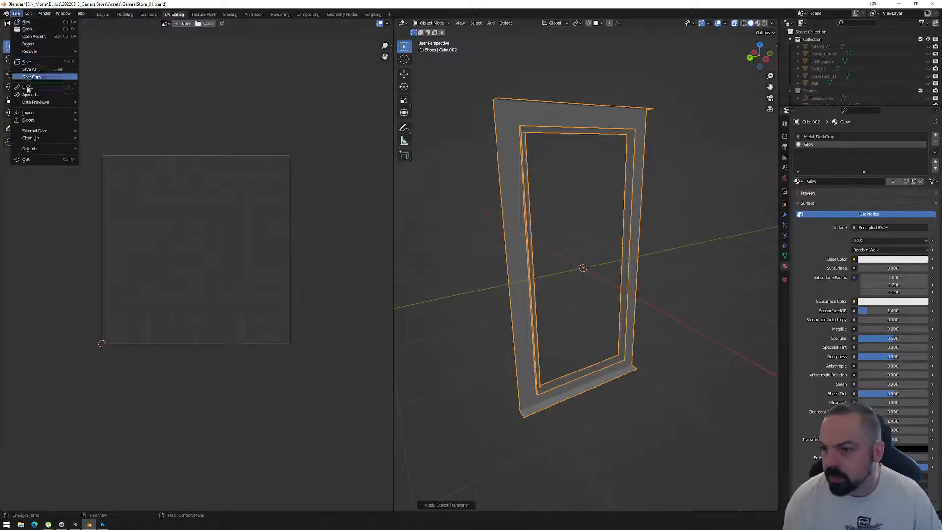
pyautogui.moveTo(34, 120)
pyautogui.click(112, 186)
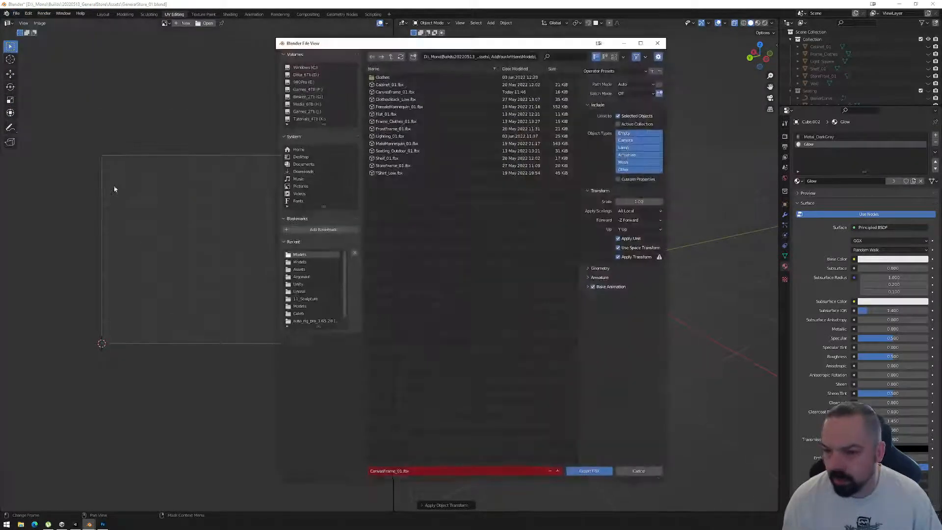
pyautogui.click(392, 91)
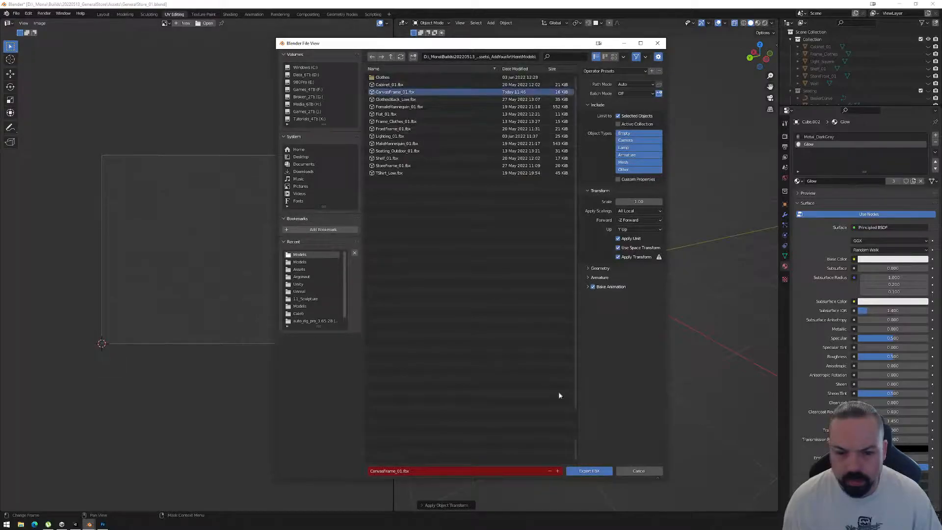
pyautogui.click(589, 471)
# Switch to Unity and examine the widened red glow around the row of wall canvases from above.
pyautogui.click(76, 524)
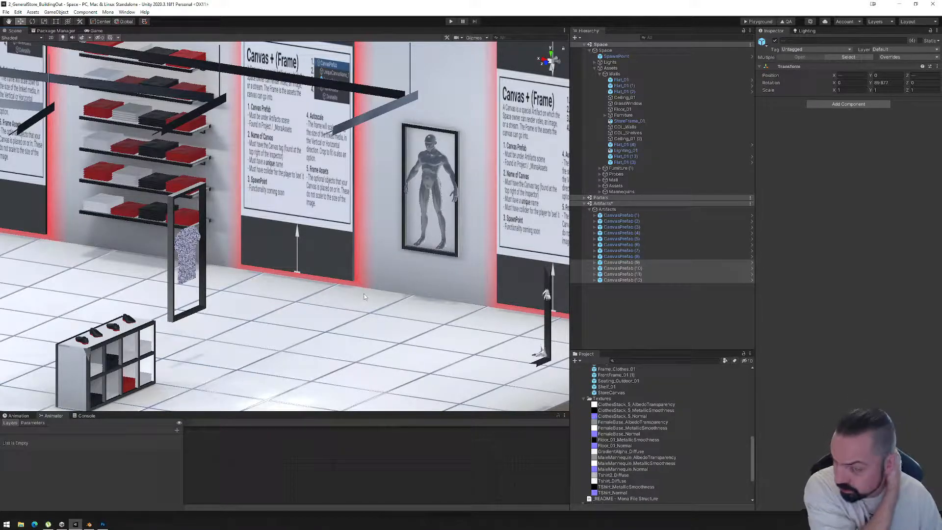
pyautogui.scroll(-5, 371, 265)
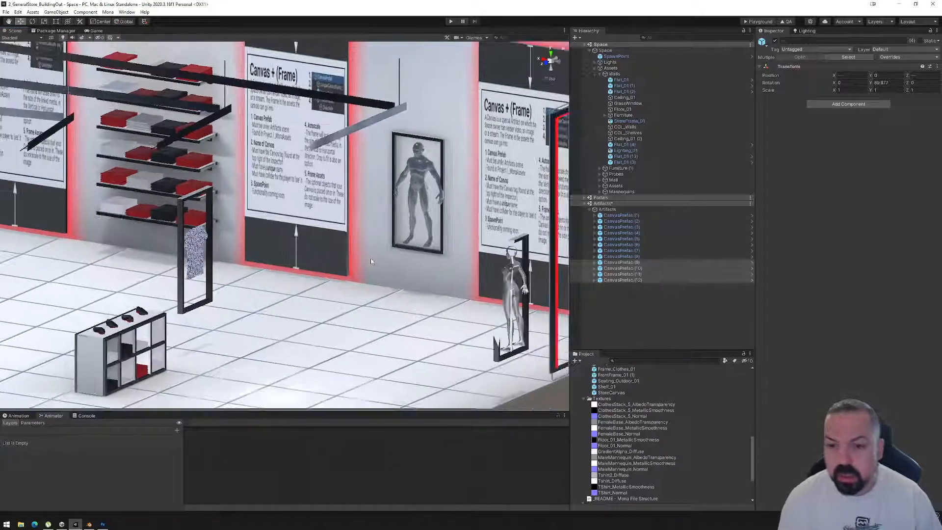
pyautogui.keyDown('alt'); pyautogui.moveTo(295, 240); pyautogui.dragTo(317, 241); pyautogui.keyUp('alt')
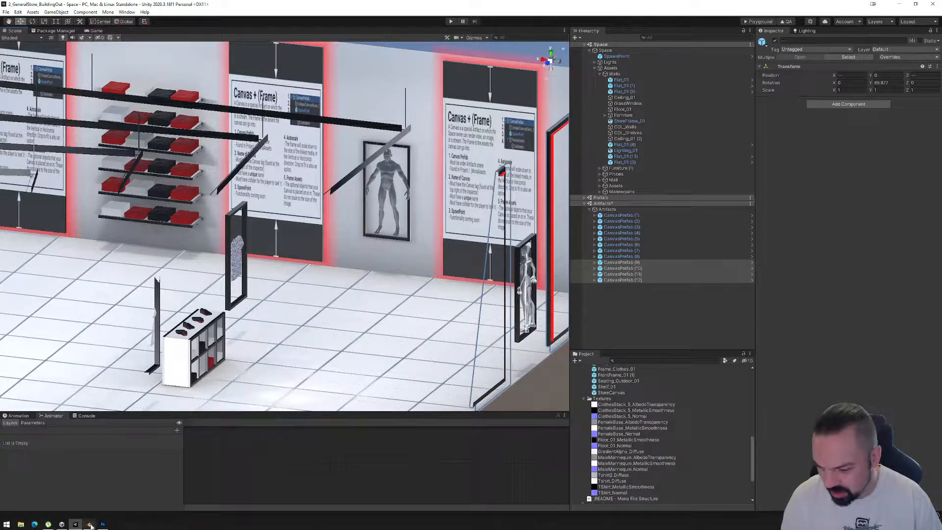
pyautogui.moveTo(90, 525)
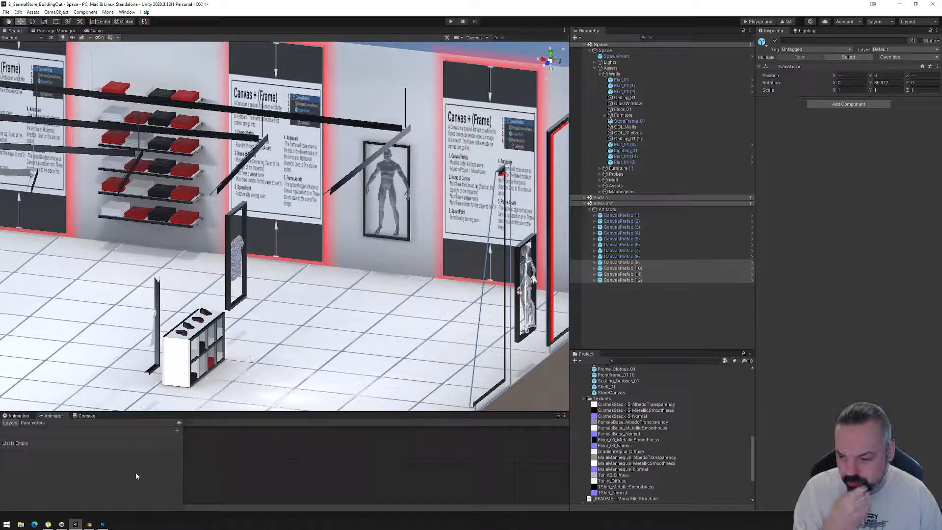
# Switch to Blender and knife a straight horizontal cut across the full width of the lower glow border, about midway down it.
pyautogui.click(89, 524)
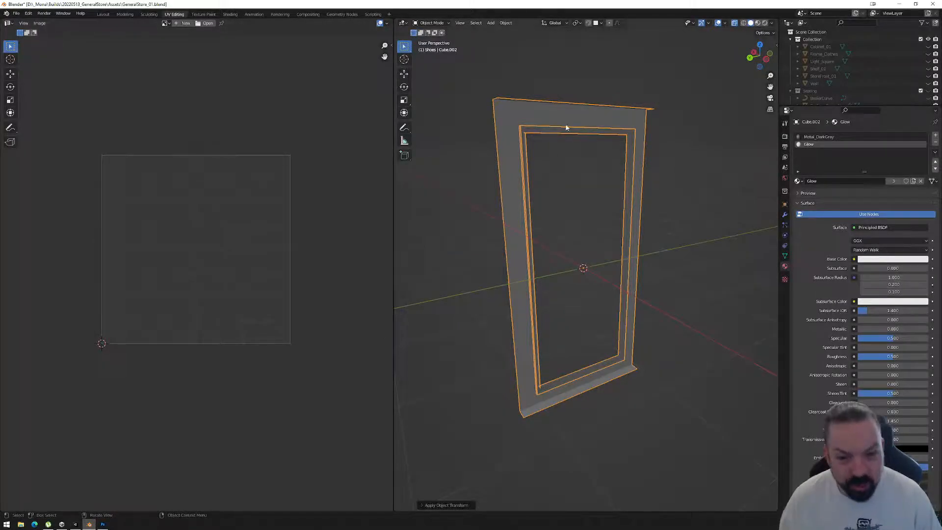
pyautogui.keyDown('alt'); pyautogui.moveTo(589, 383); pyautogui.dragTo(580, 269, button='middle'); pyautogui.keyUp('alt')
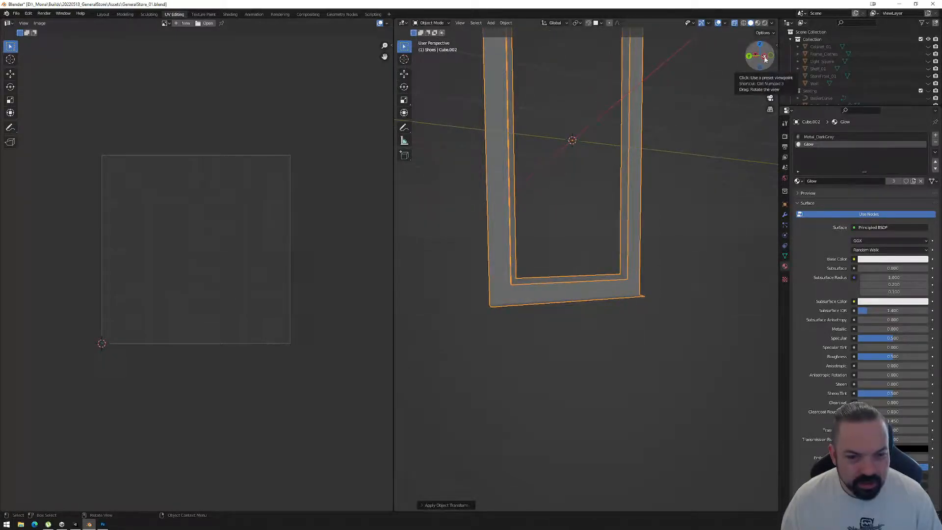
pyautogui.click(765, 59)
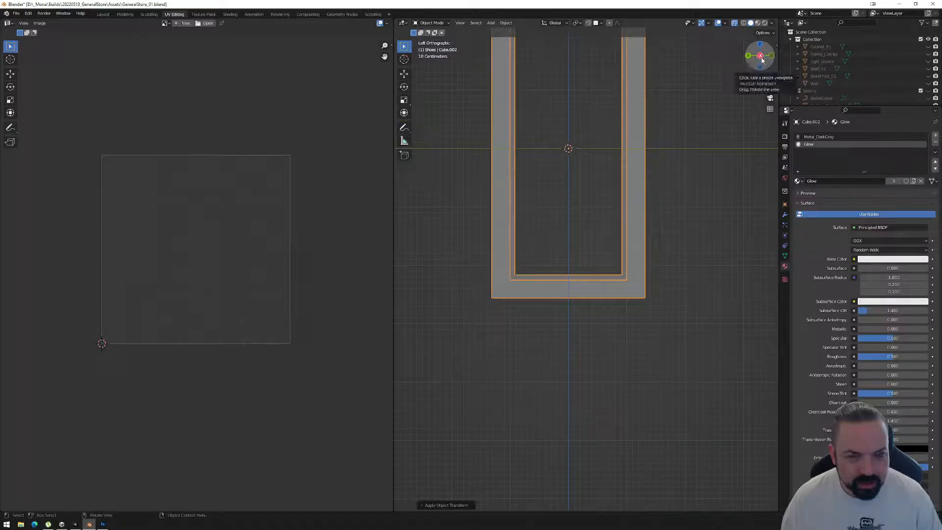
pyautogui.moveTo(527, 180); pyautogui.dragTo(580, 288, button='middle')
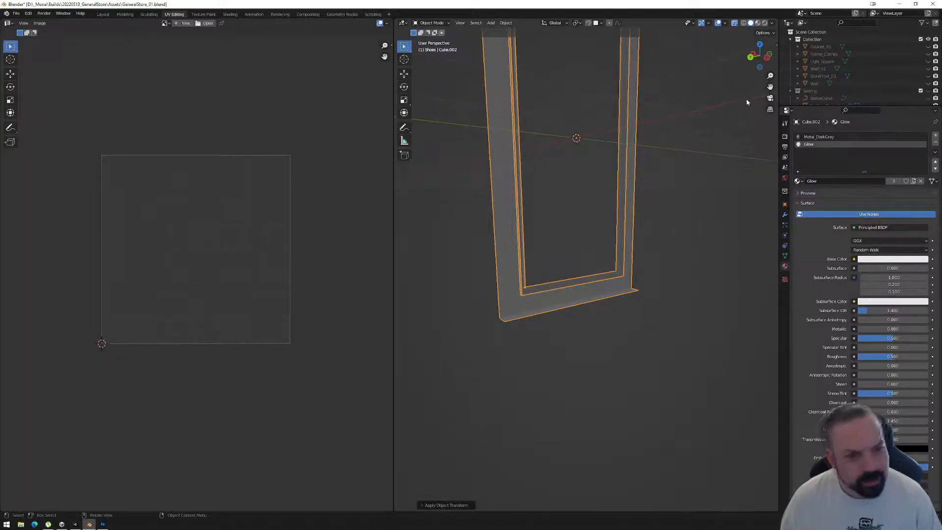
pyautogui.moveTo(662, 193); pyautogui.dragTo(660, 151, button='middle')
pyautogui.click(763, 58)
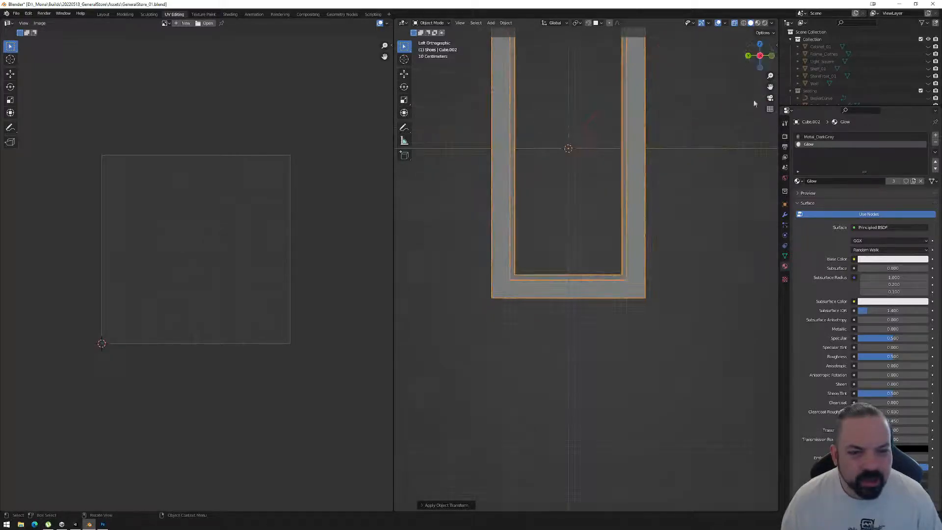
pyautogui.scroll(3, 539, 300)
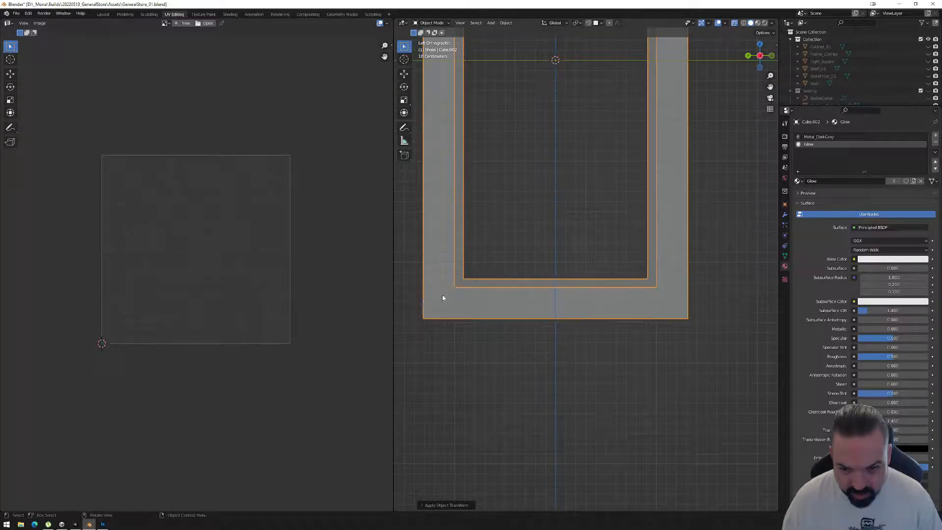
pyautogui.press('Tab')
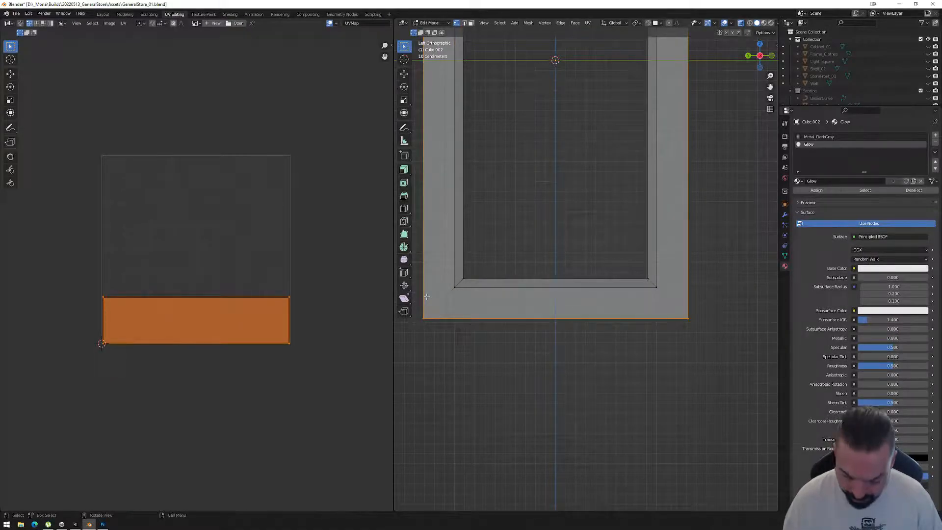
pyautogui.press('k')
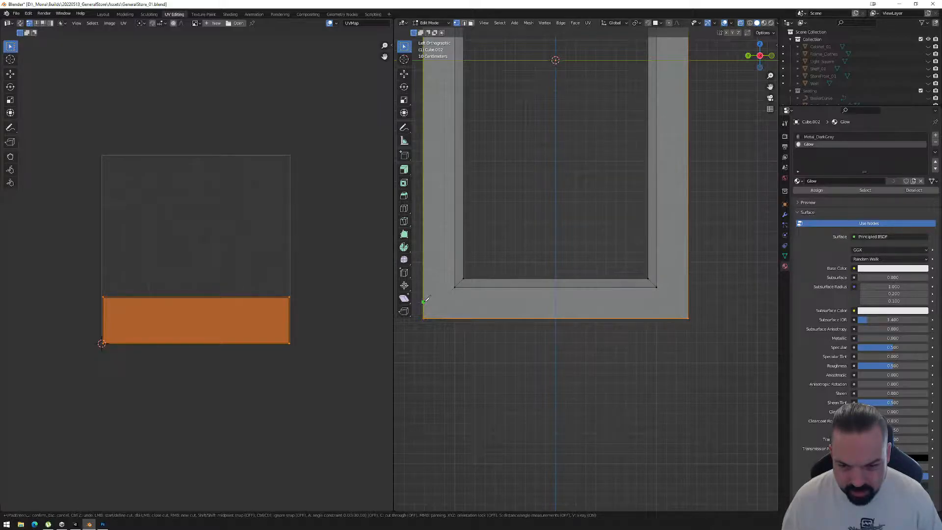
pyautogui.click(425, 302)
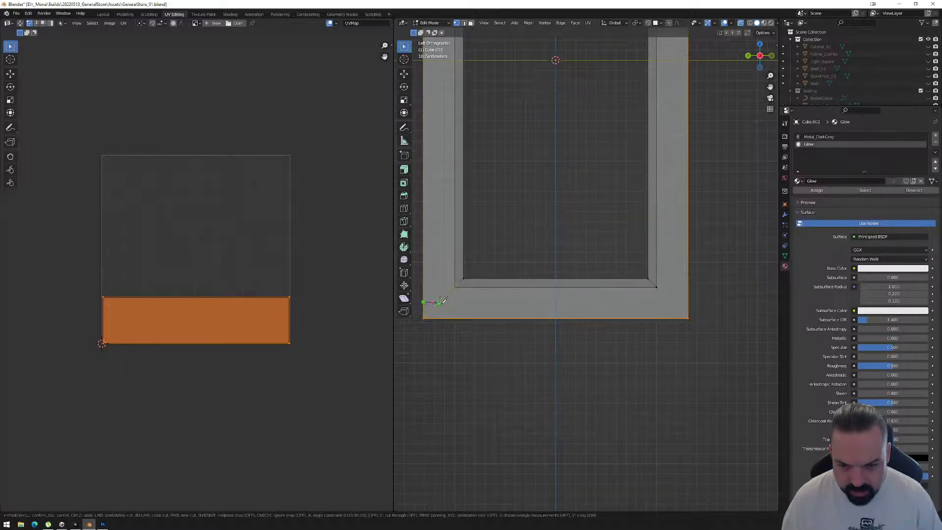
pyautogui.click(688, 301)
pyautogui.press('Return')
# Move the bottom glow lip's vertices about 0.164 m up and 0.164 m outward along X, level with the new cut.
pyautogui.moveTo(535, 330); pyautogui.dragTo(599, 337, button='middle')
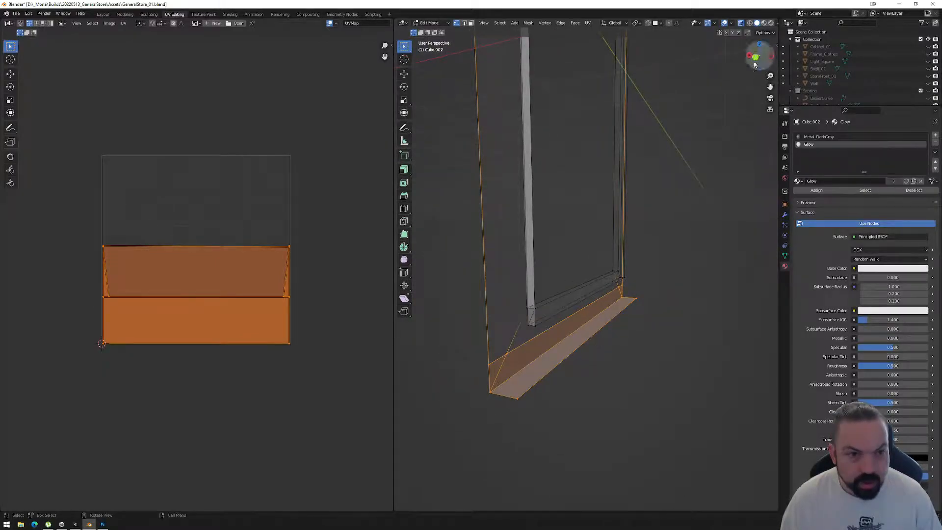
pyautogui.click(757, 59)
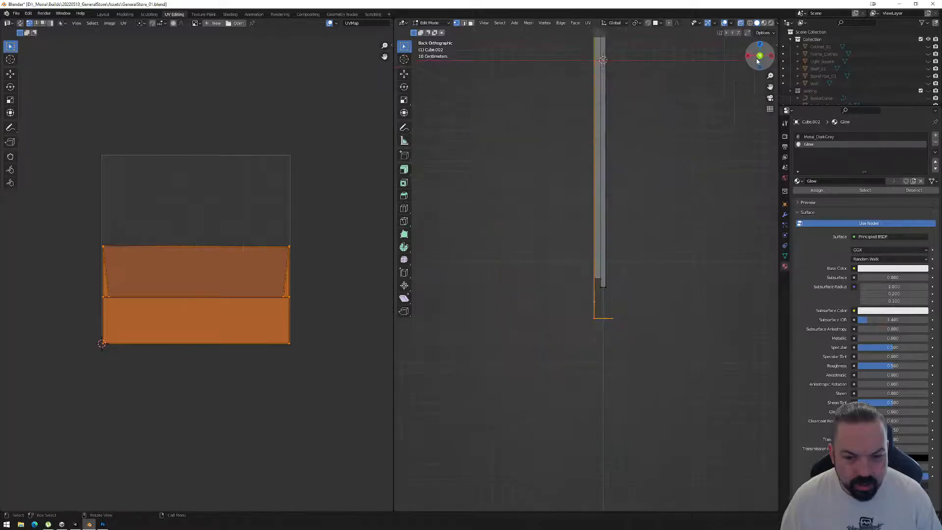
pyautogui.moveTo(630, 334); pyautogui.dragTo(586, 310)
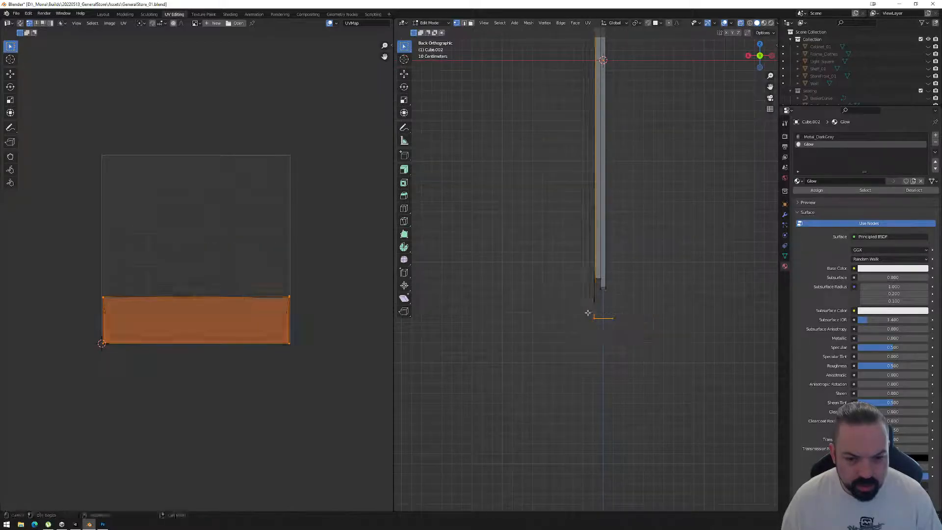
pyautogui.press('g')
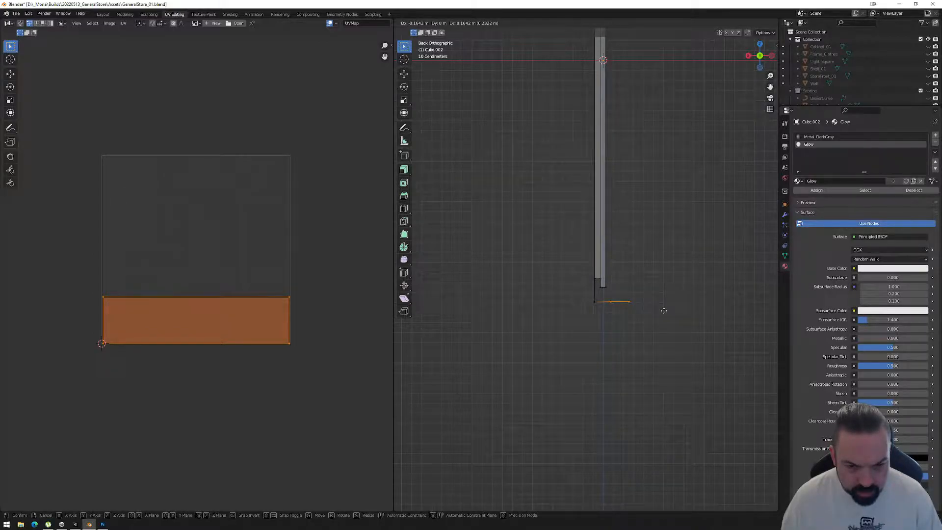
pyautogui.click(664, 310)
pyautogui.moveTo(664, 336); pyautogui.dragTo(584, 352, button='middle')
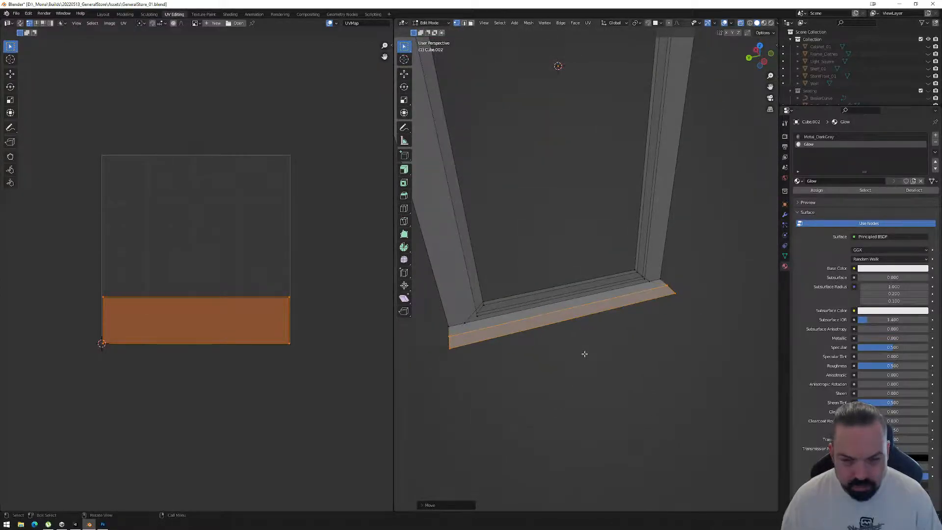
# Leave Edit Mode and apply the object transforms to the frame with the reshaped bottom glow.
pyautogui.press('Tab')
pyautogui.scroll(-5, 583, 352)
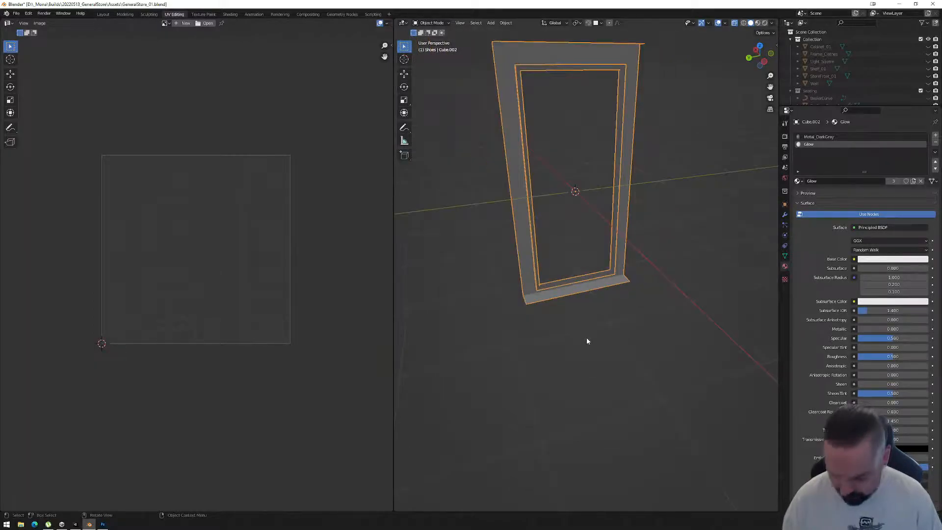
pyautogui.hotkey('ctrl', 'a')
pyautogui.click(585, 337)
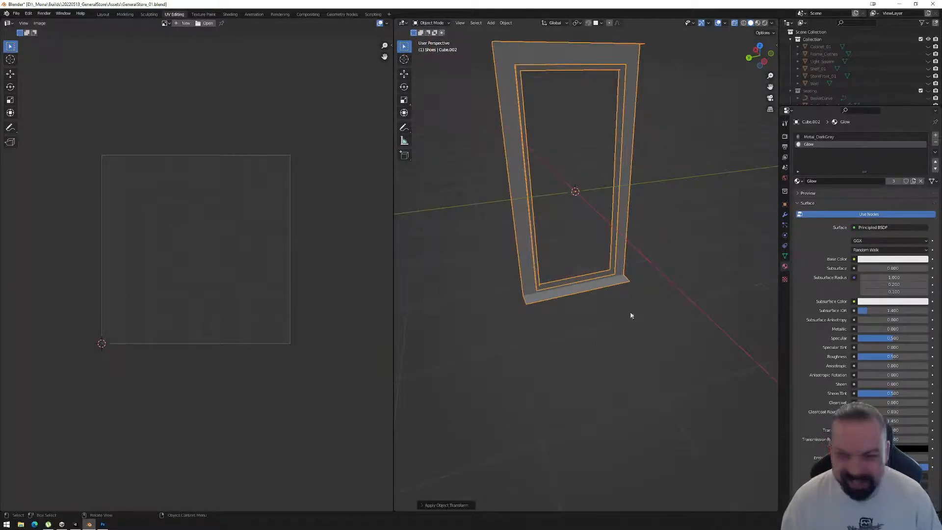
# Export the reshaped frame as FBX over the existing CanvasFrame_01.fbx in the Models folder.
pyautogui.click(17, 13)
pyautogui.moveTo(44, 120)
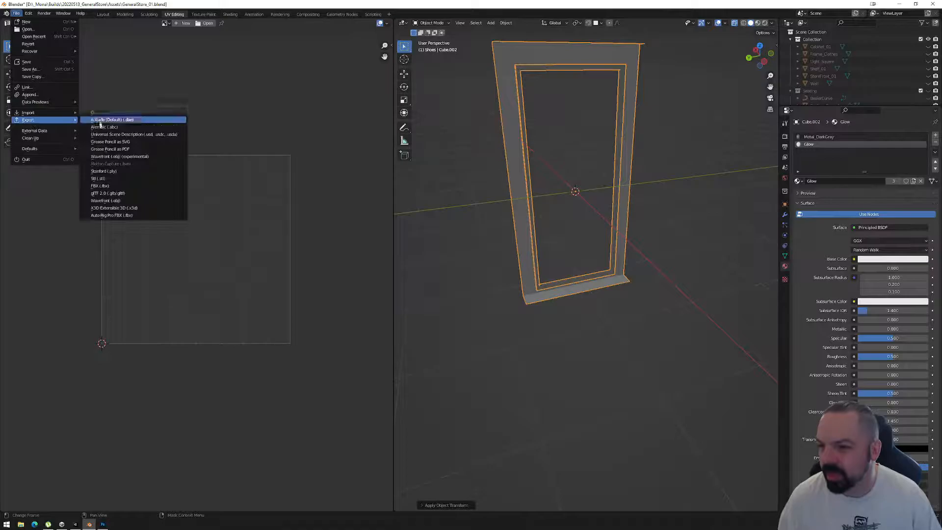
pyautogui.click(121, 186)
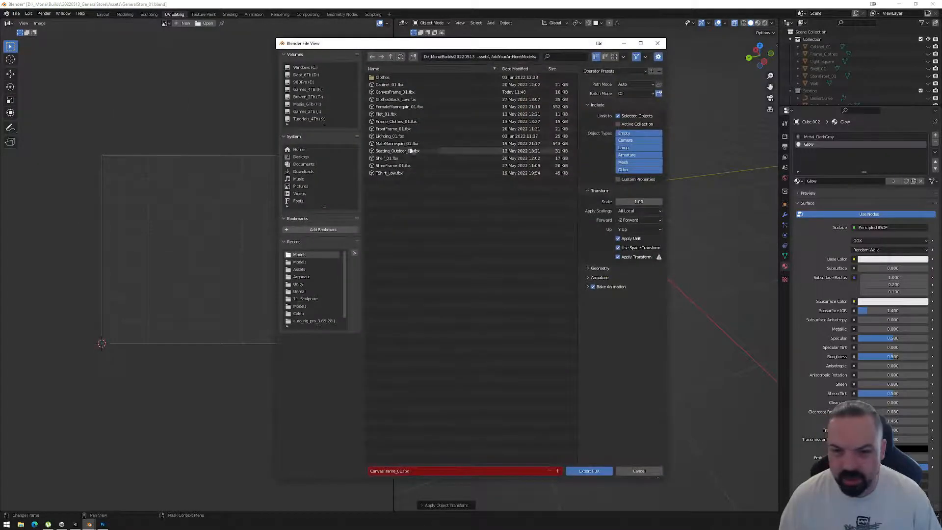
pyautogui.click(393, 92)
pyautogui.click(589, 471)
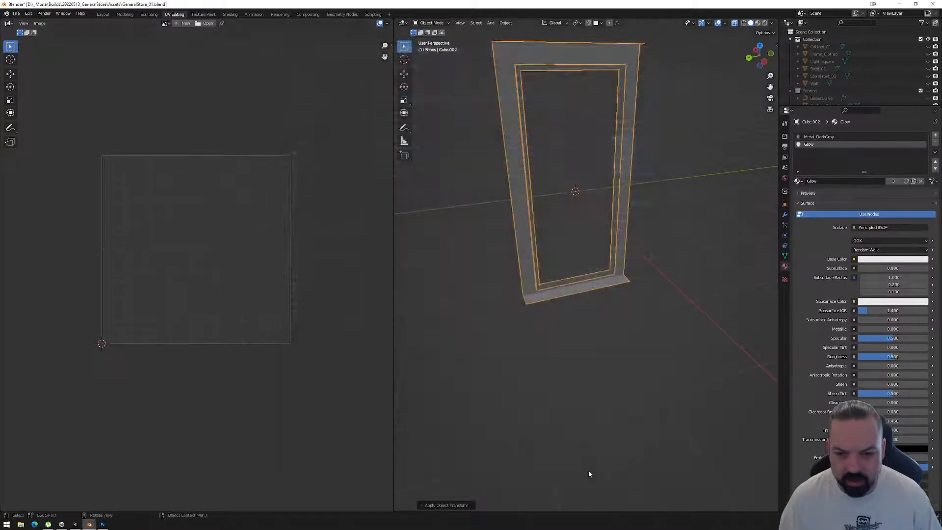
# Switch to Unity, select CanvasPrefab (1), and examine where the wall canvases' bottom glow meets the floor.
pyautogui.click(75, 524)
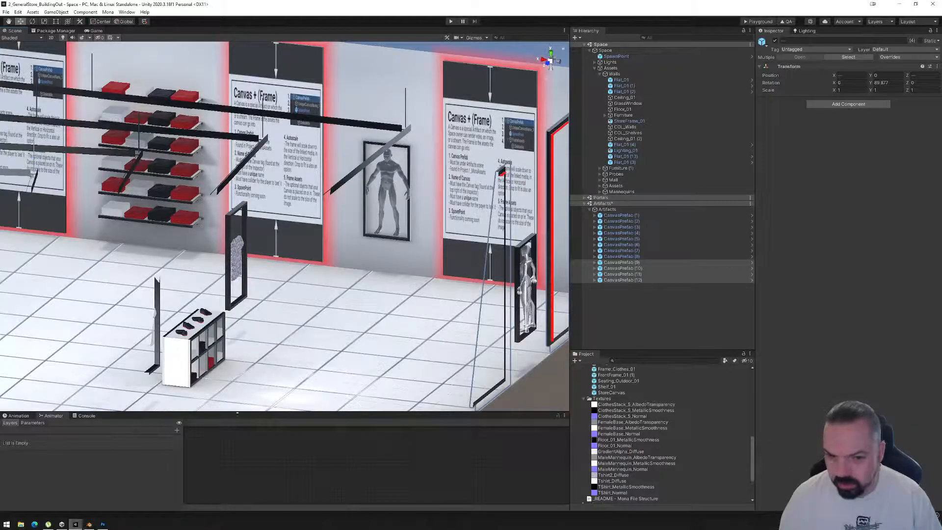
pyautogui.keyDown('alt'); pyautogui.moveTo(414, 307); pyautogui.dragTo(382, 298); pyautogui.keyUp('alt')
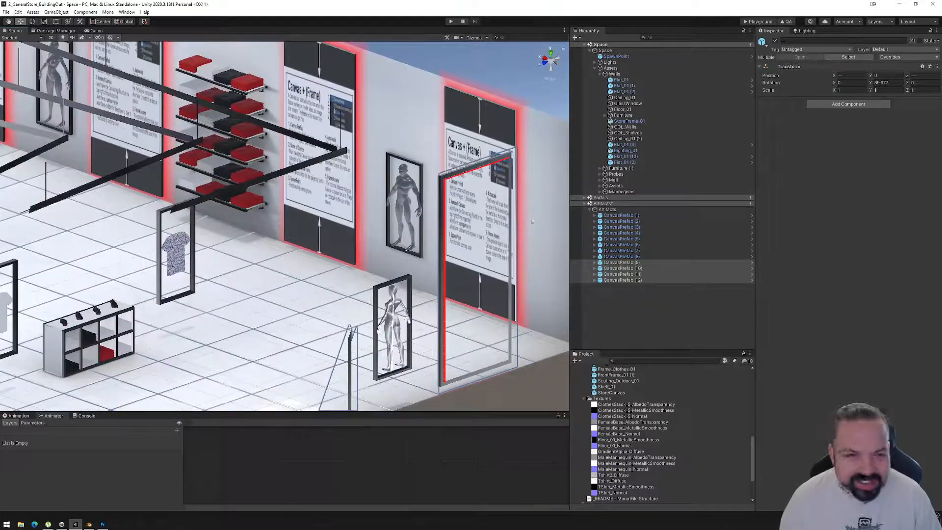
pyautogui.click(615, 215)
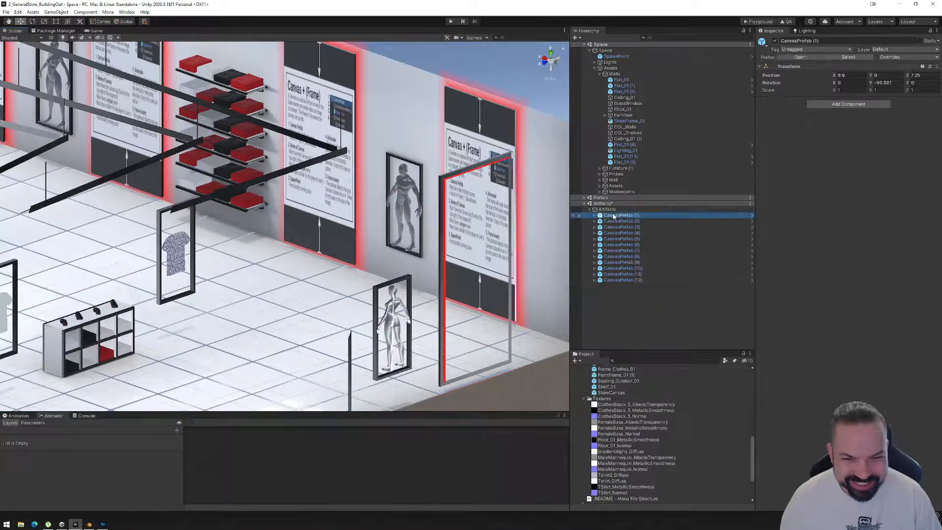
pyautogui.scroll(-5, 257, 273)
pyautogui.moveTo(193, 266); pyautogui.dragTo(425, 264, button='middle')
pyautogui.press('f')
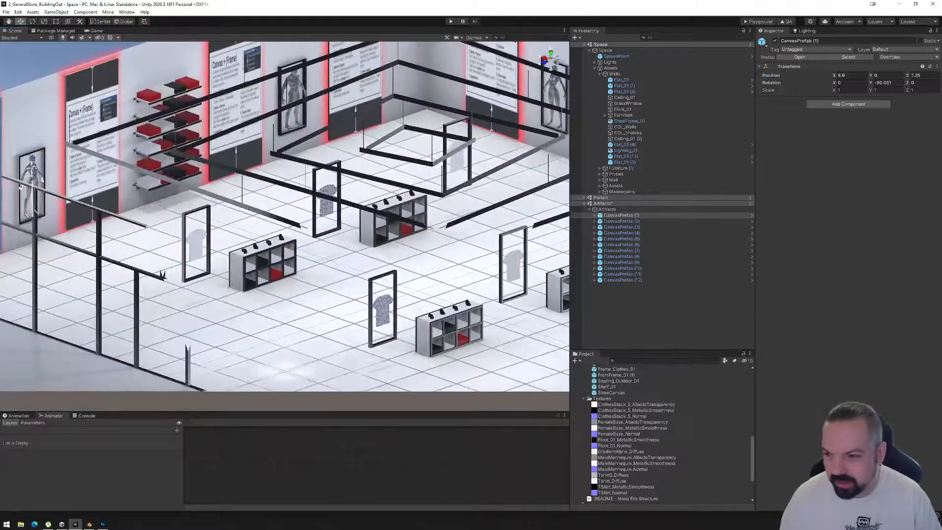
pyautogui.moveTo(199, 183); pyautogui.dragTo(202, 177)
pyautogui.scroll(4, 208, 243)
pyautogui.moveTo(208, 244); pyautogui.dragTo(296, 196, button='middle')
pyautogui.moveTo(257, 288); pyautogui.dragTo(314, 264, button='right')
pyautogui.keyDown('alt'); pyautogui.moveTo(314, 263); pyautogui.dragTo(329, 232); pyautogui.keyUp('alt')
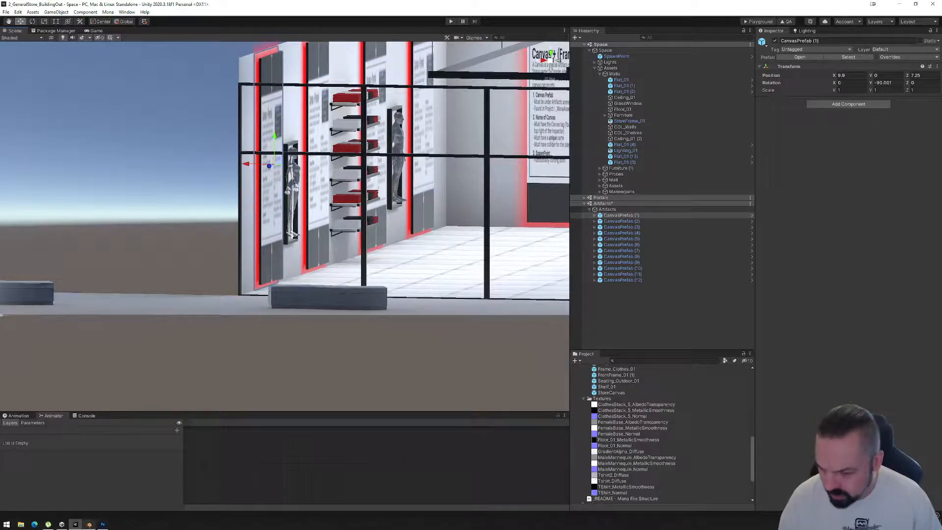
# Switch to Blender and try nudging the frame's bottom row of glow vertices slightly up along Z.
pyautogui.click(89, 524)
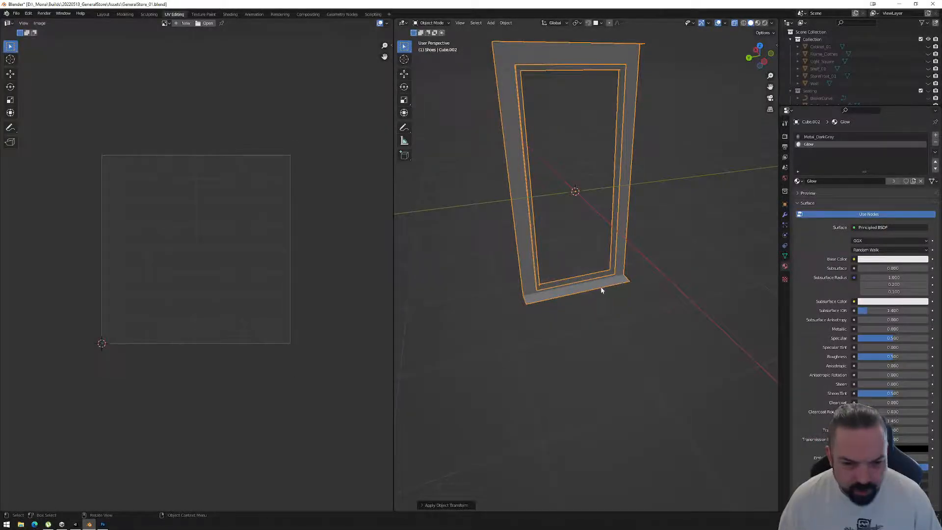
pyautogui.scroll(5, 604, 275)
pyautogui.click(765, 61)
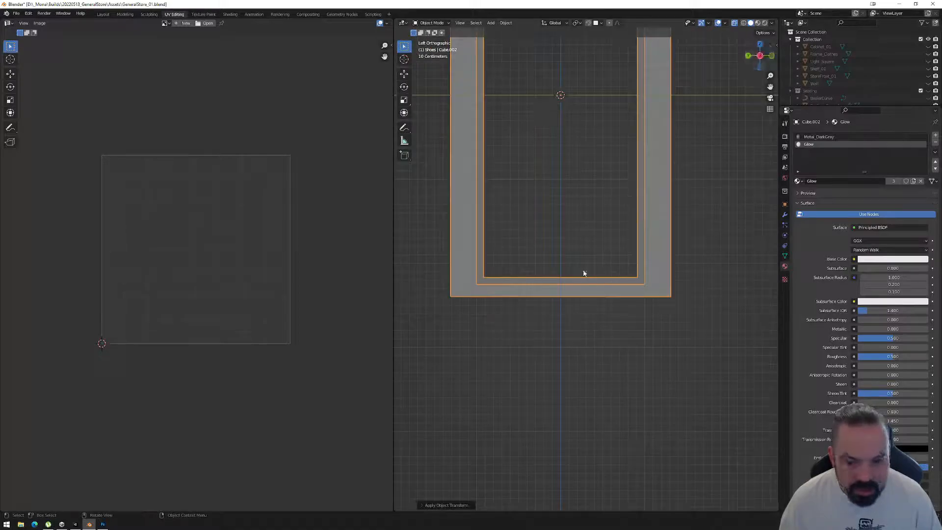
pyautogui.press('Tab')
pyautogui.moveTo(425, 310); pyautogui.dragTo(713, 292)
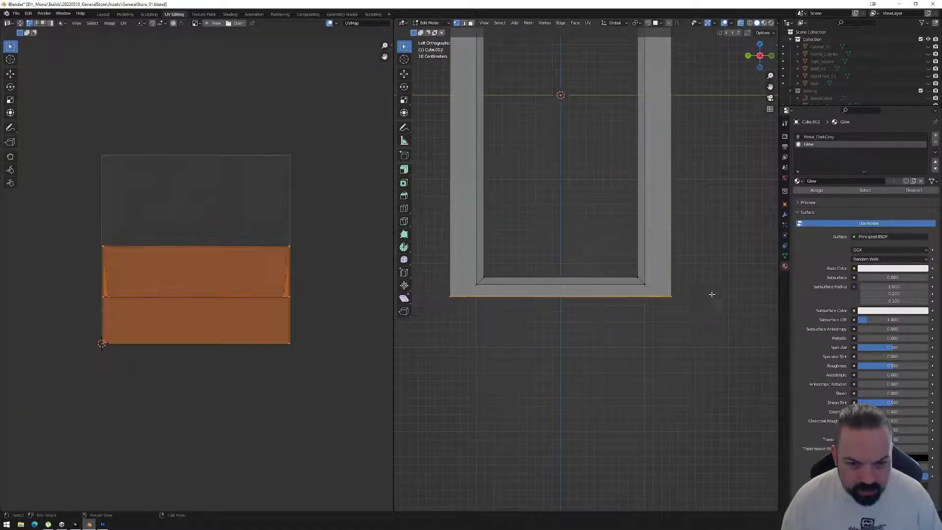
pyautogui.press('g')
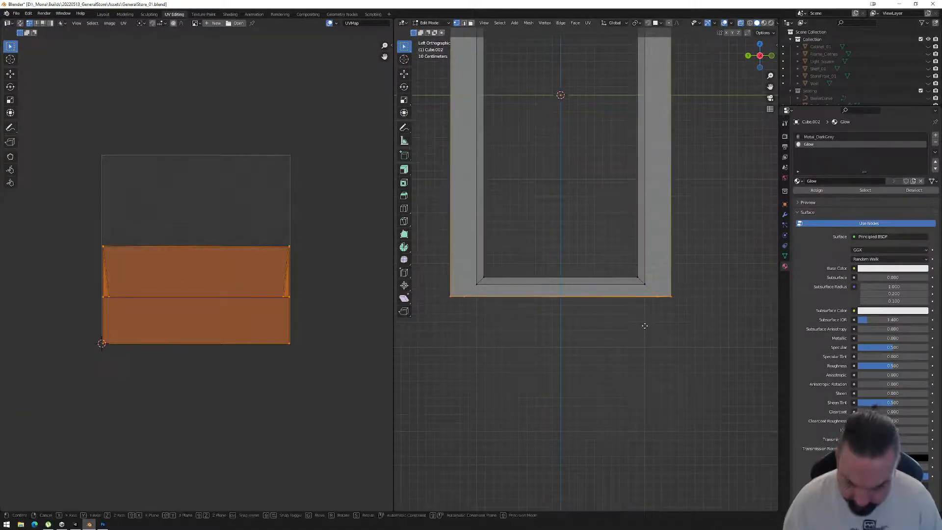
pyautogui.press('z')
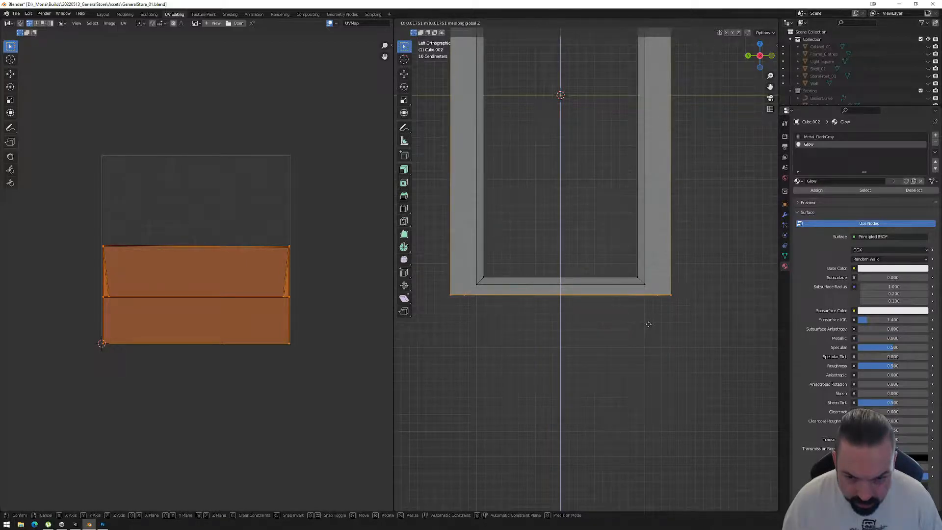
pyautogui.click(649, 324)
# Leave Edit Mode, apply the frame's object transforms, and export it as FBX over CanvasFrame_01.fbx in the Models folder.
pyautogui.press('Tab')
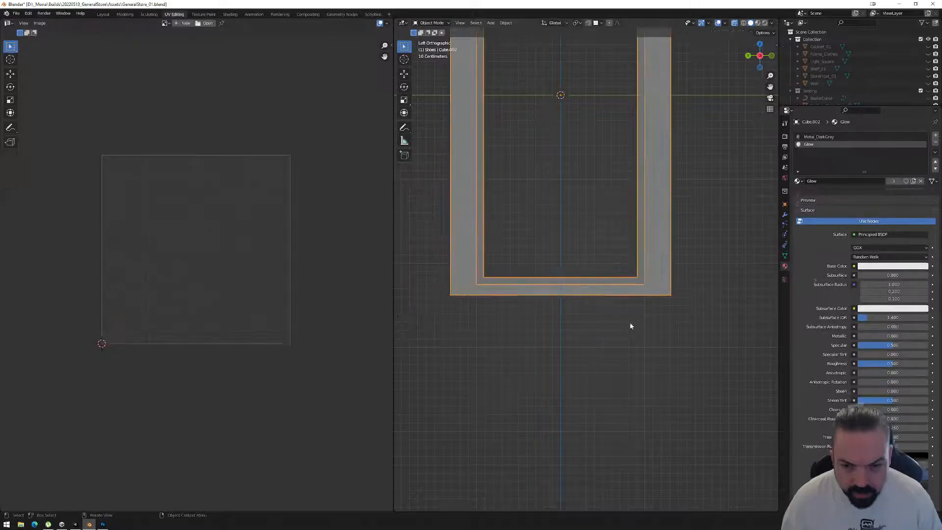
pyautogui.hotkey('ctrl', 'a')
pyautogui.click(535, 270)
pyautogui.click(17, 14)
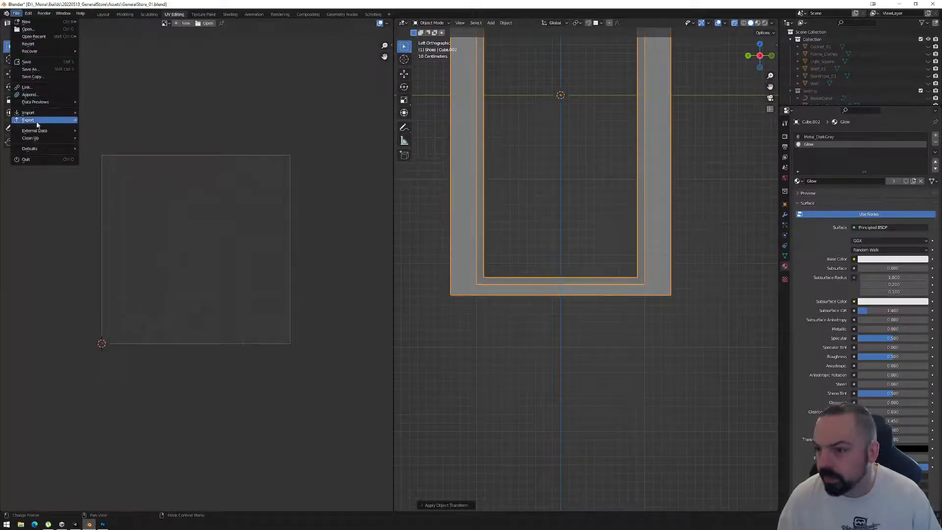
pyautogui.moveTo(34, 120)
pyautogui.click(112, 186)
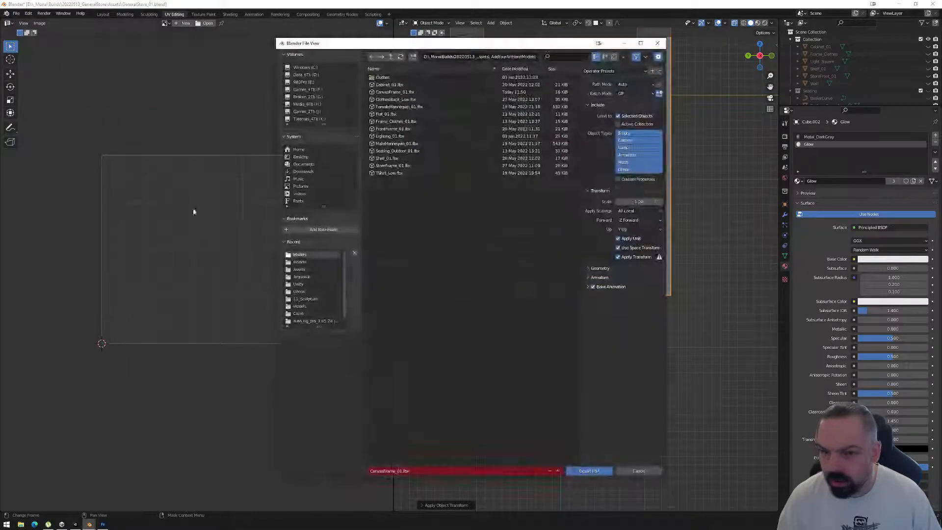
pyautogui.click(395, 91)
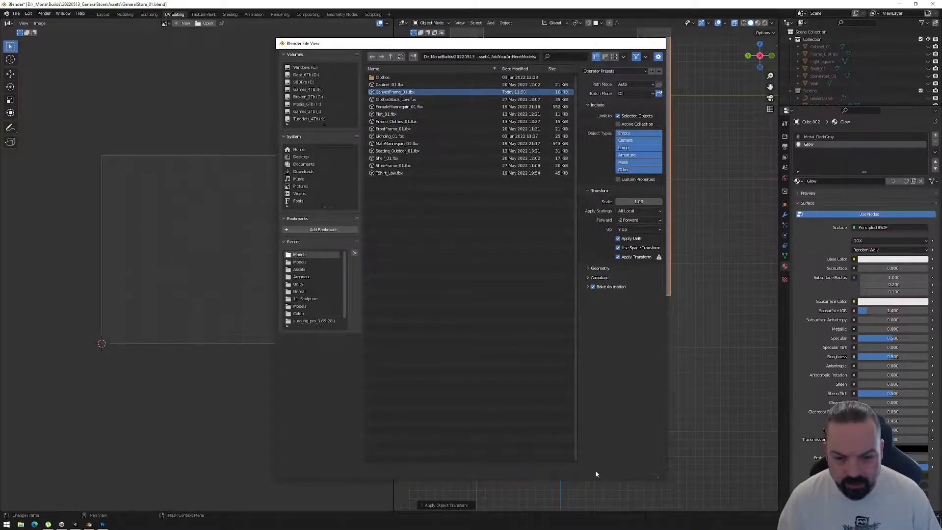
pyautogui.click(590, 470)
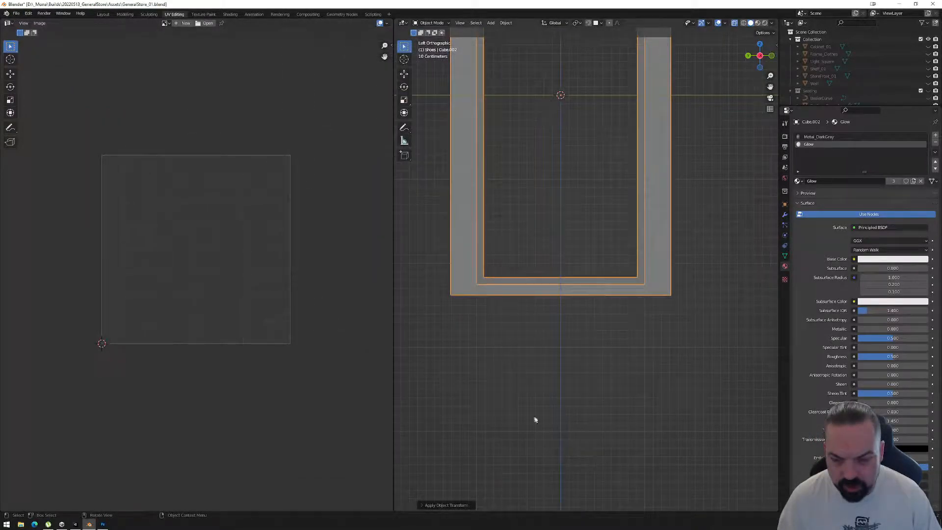
# Switch to Unity and inspect the lower glow of CanvasPrefab (1) through the storefront glass.
pyautogui.click(75, 524)
pyautogui.keyDown('alt'); pyautogui.moveTo(397, 264); pyautogui.dragTo(392, 287); pyautogui.keyUp('alt')
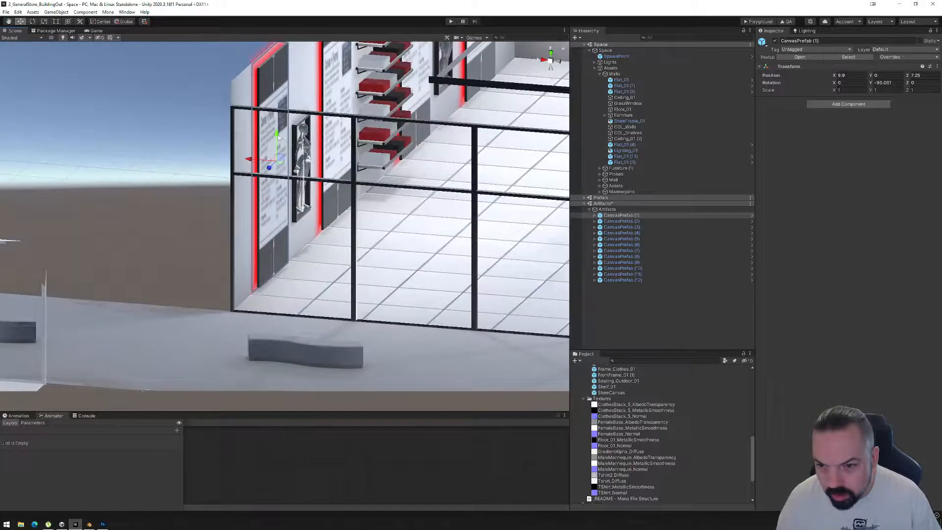
pyautogui.moveTo(278, 137); pyautogui.dragTo(277, 137)
# Switch to Blender and undo the bottom glow lip's moves and the knife cut in the lower border.
pyautogui.click(89, 524)
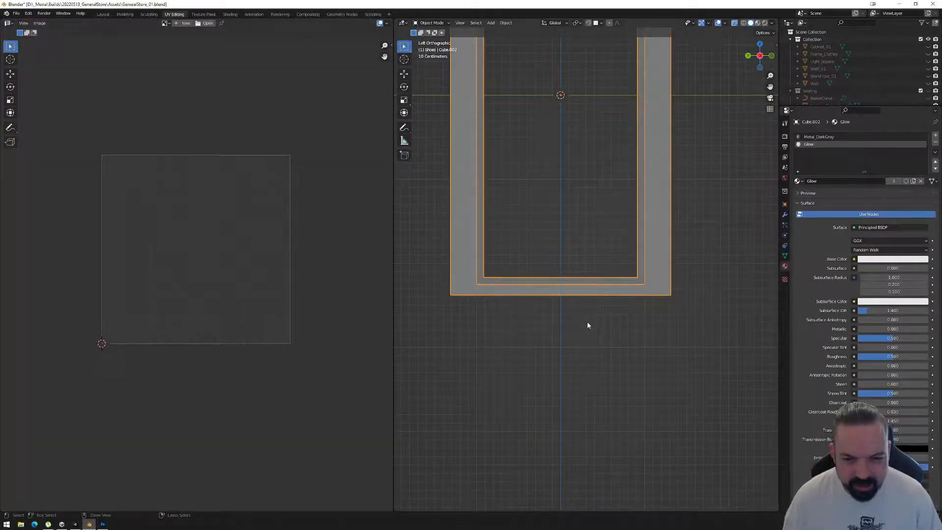
pyautogui.moveTo(553, 320); pyautogui.dragTo(584, 330, button='middle')
pyautogui.press('Tab')
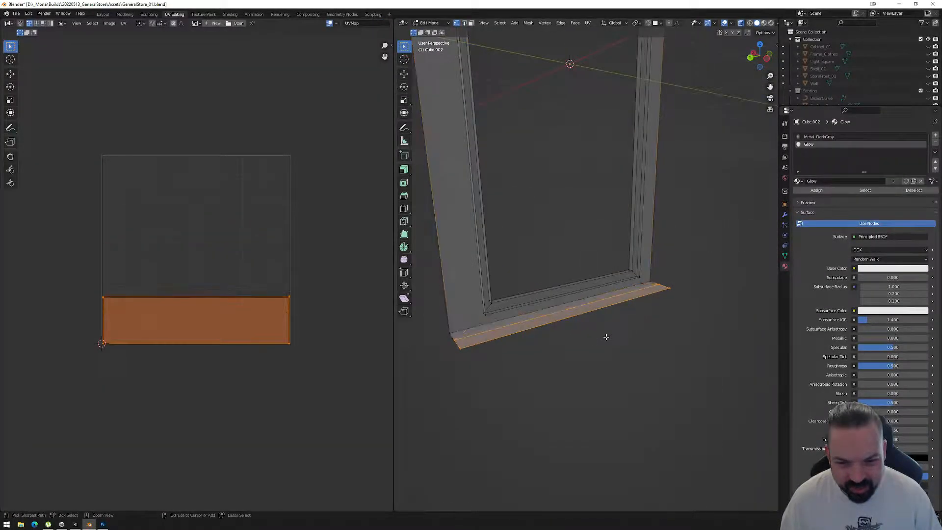
pyautogui.press('Tab')
pyautogui.press('Tab')
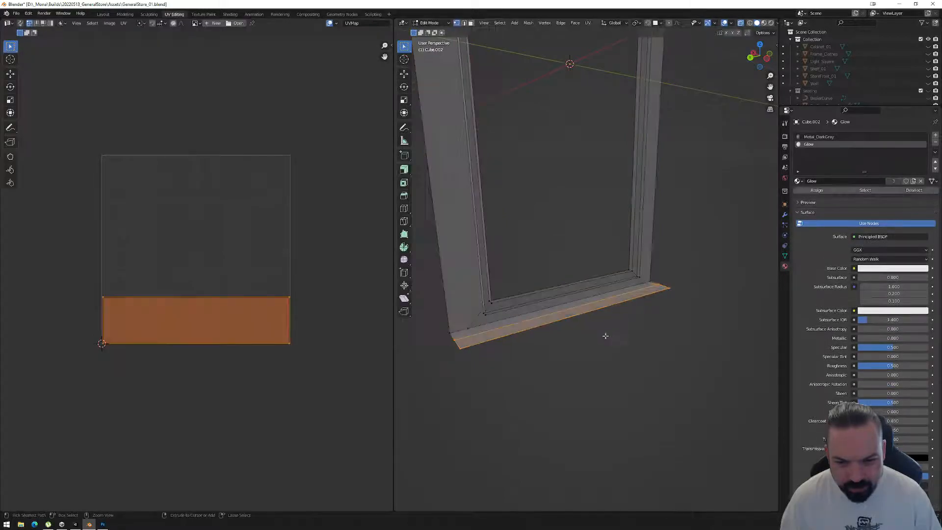
pyautogui.hotkey('ctrl', 'z')
pyautogui.hotkey('ctrl', 'z')
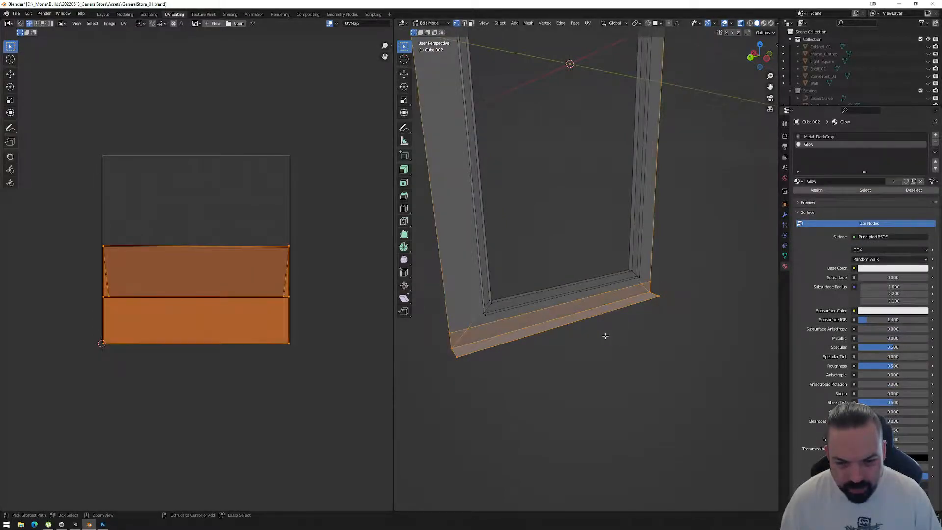
# Knife a straight horizontal cut across the full width of the lower glow border, just below the inner frame's bottom edge.
pyautogui.moveTo(614, 328); pyautogui.dragTo(595, 322, button='middle')
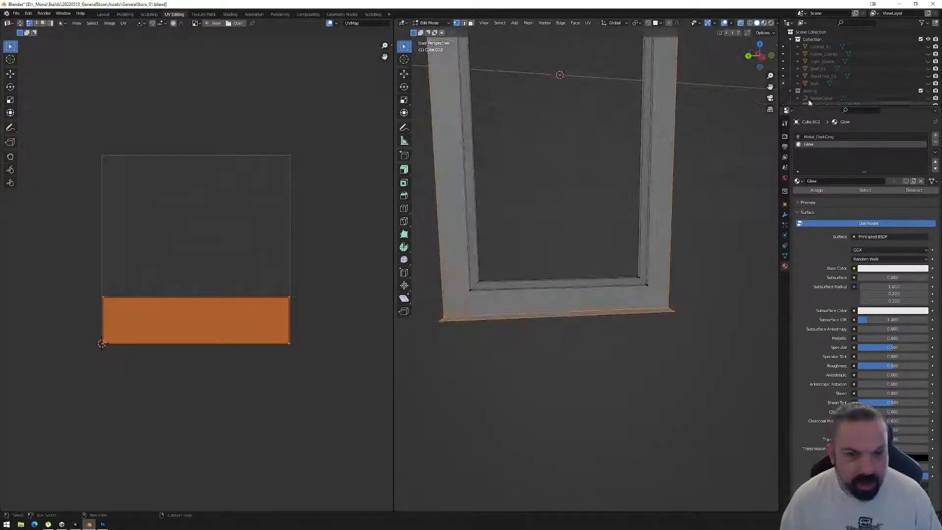
pyautogui.click(763, 57)
pyautogui.scroll(1, 503, 300)
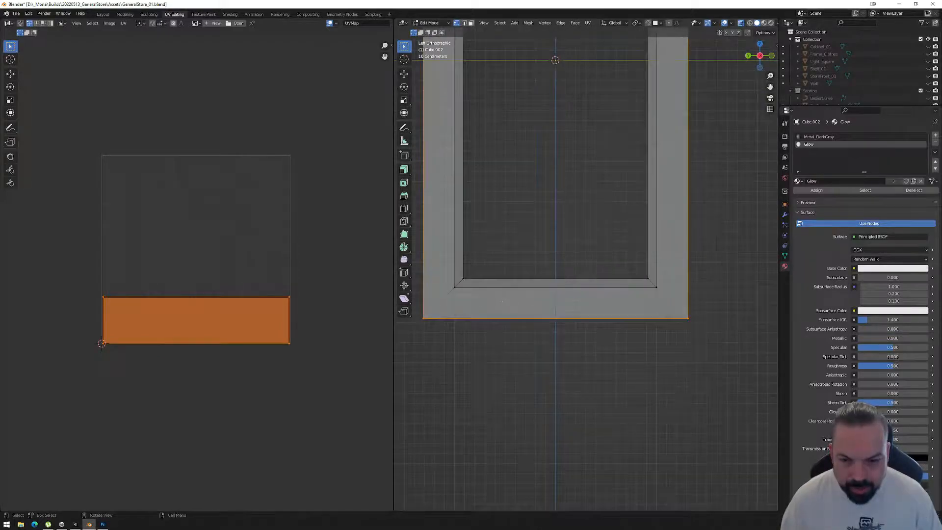
pyautogui.press('k')
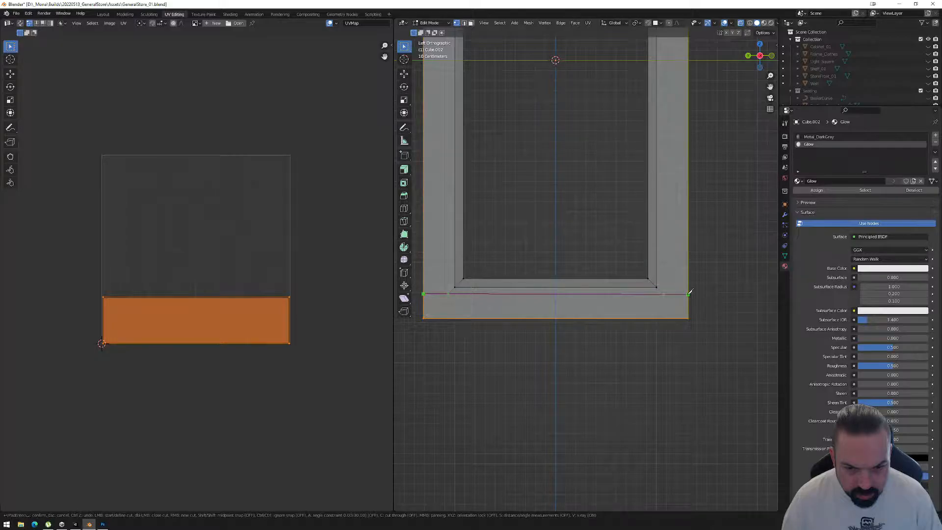
pyautogui.click(689, 293)
pyautogui.press('Return')
# Move the bottom glow lip's vertices about 0.252 m up and 0.146 m outward along X, level with the new cut.
pyautogui.moveTo(518, 332); pyautogui.dragTo(593, 326, button='middle')
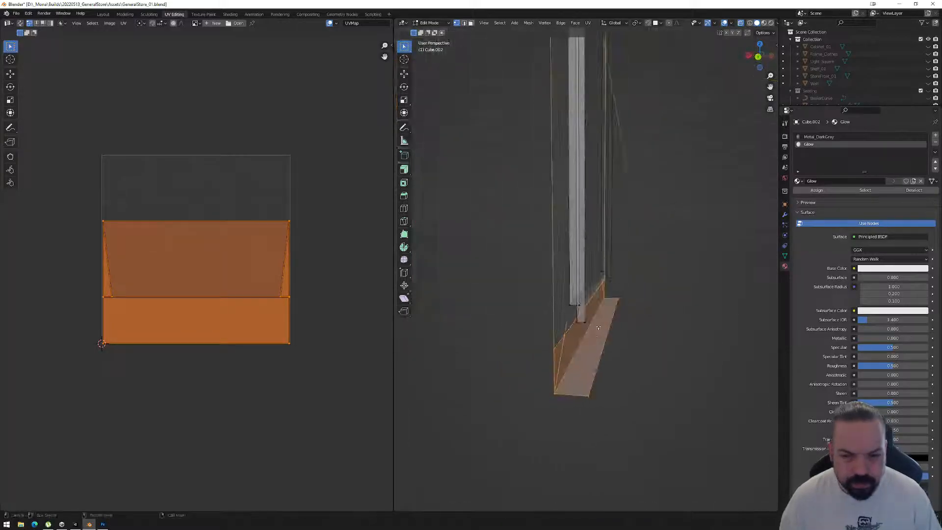
pyautogui.click(758, 57)
pyautogui.moveTo(638, 343); pyautogui.dragTo(576, 310)
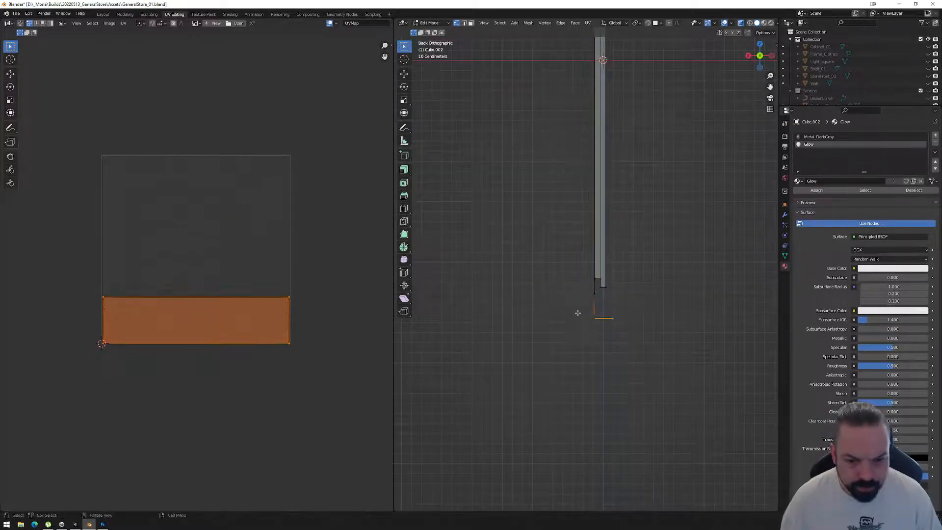
pyautogui.press('g')
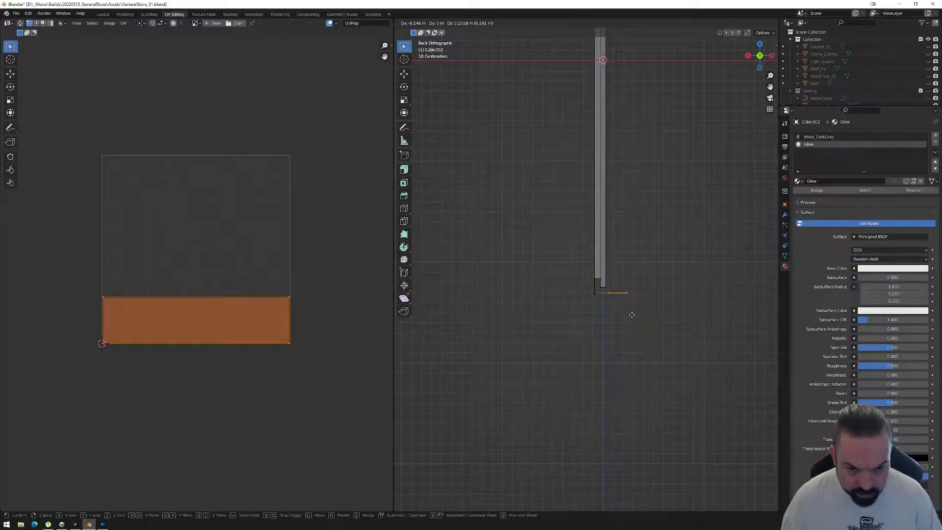
pyautogui.click(632, 314)
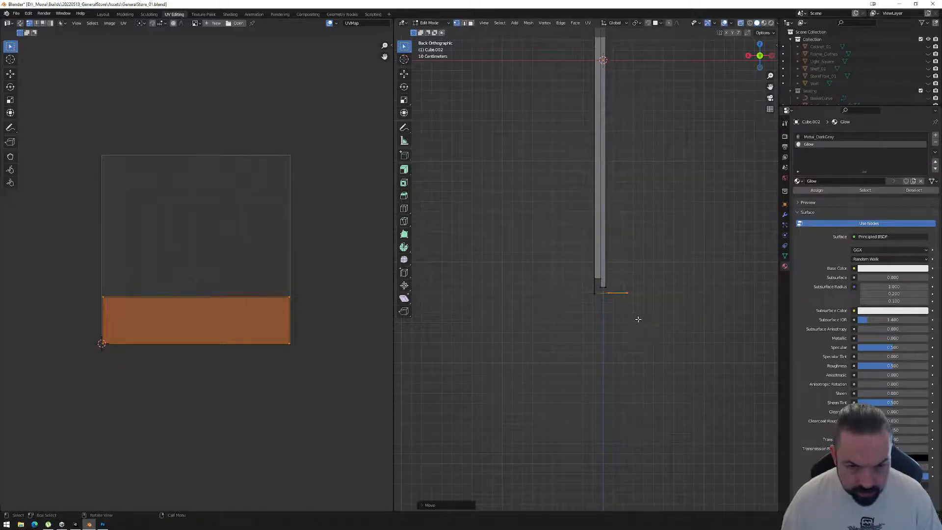
# Leave Edit Mode and export the frame with the shortened lower glow as FBX over CanvasFrame_01.fbx.
pyautogui.press('Tab')
pyautogui.moveTo(662, 306); pyautogui.dragTo(619, 275, button='middle')
pyautogui.scroll(-2, 600, 324)
pyautogui.scroll(-3, 617, 236)
pyautogui.click(21, 15)
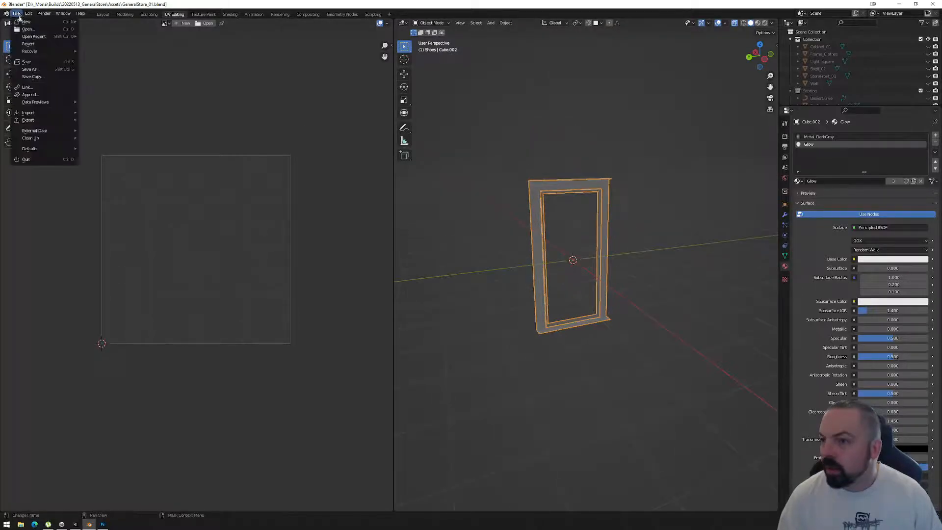
pyautogui.moveTo(41, 121)
pyautogui.click(128, 186)
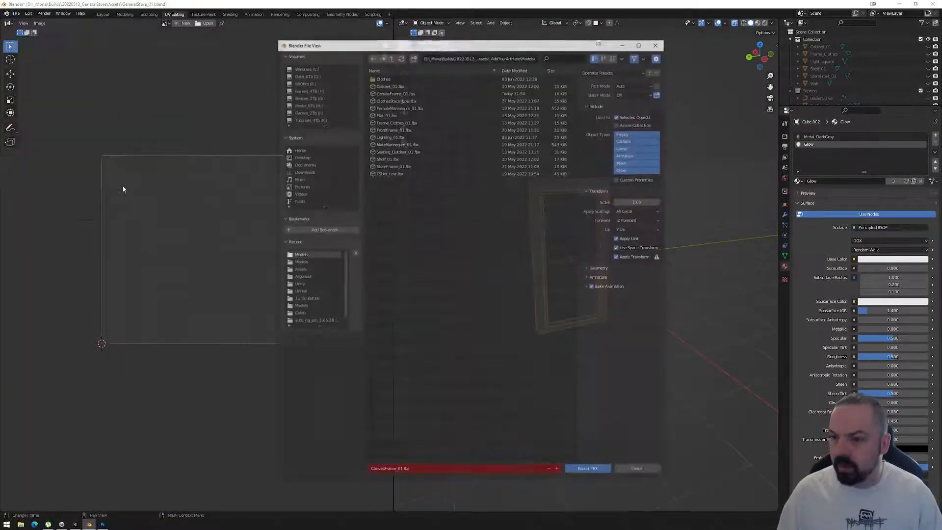
pyautogui.click(395, 92)
pyautogui.click(590, 471)
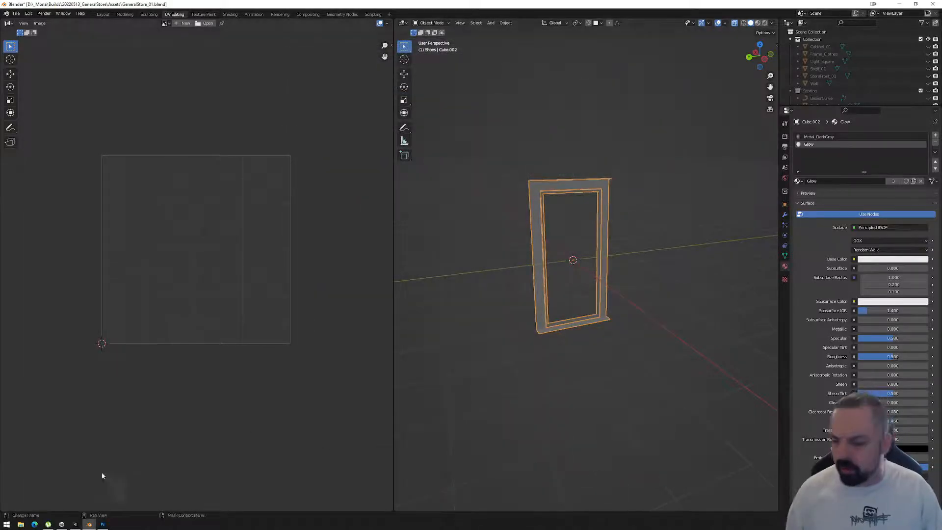
# Switch to Unity and examine the updated bottom glow of CanvasPrefab (1) up close against the floor.
pyautogui.click(75, 524)
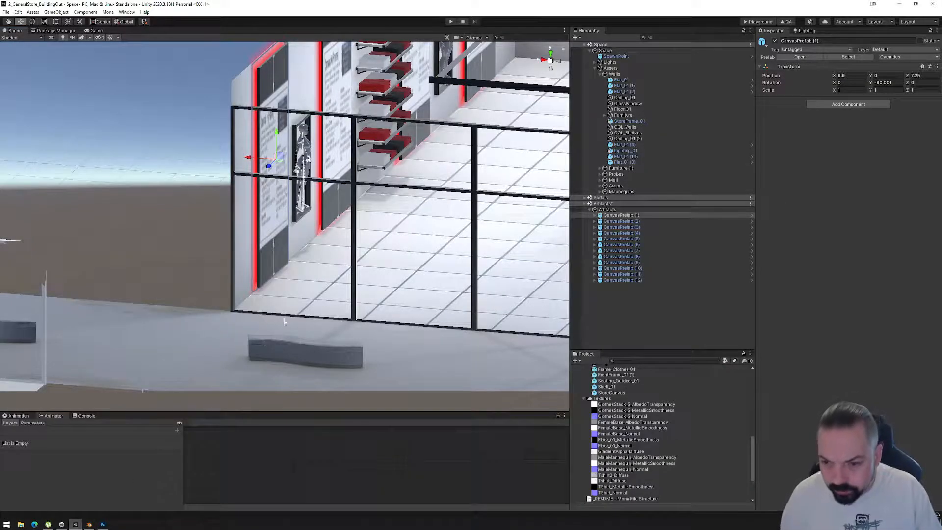
pyautogui.scroll(3, 283, 324)
pyautogui.keyDown('alt'); pyautogui.moveTo(283, 323); pyautogui.dragTo(331, 287); pyautogui.keyUp('alt')
pyautogui.scroll(3, 331, 287)
pyautogui.keyDown('alt'); pyautogui.moveTo(231, 338); pyautogui.dragTo(268, 319); pyautogui.keyUp('alt')
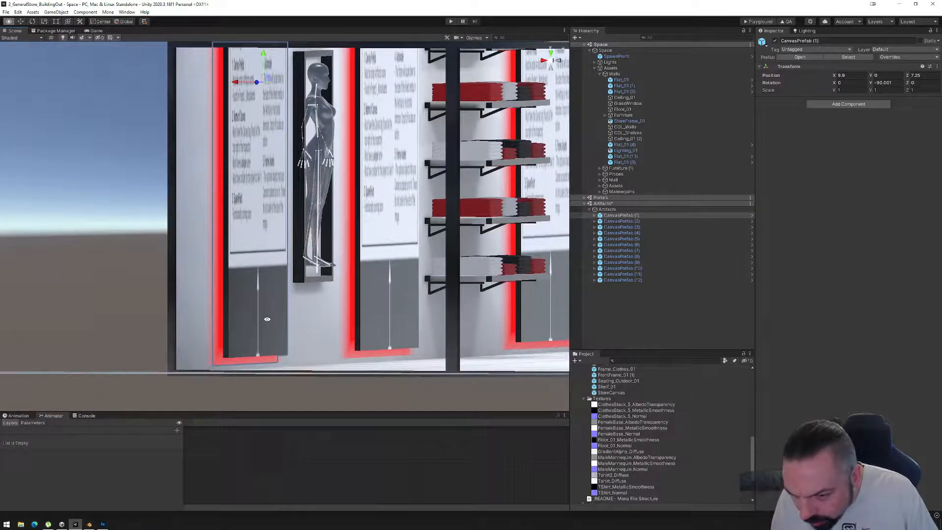
pyautogui.keyDown('alt'); pyautogui.moveTo(276, 369); pyautogui.dragTo(284, 387); pyautogui.keyUp('alt')
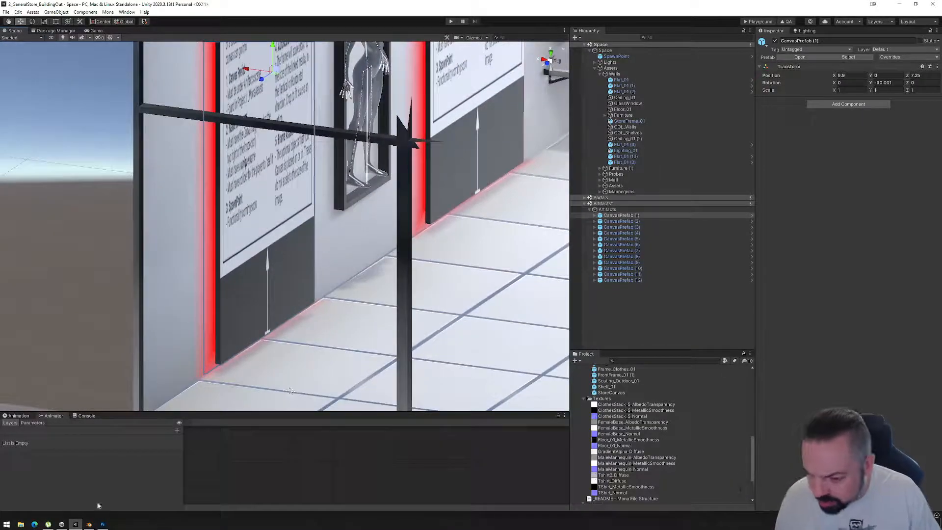
# Switch to Blender and lower the frame's bottom glow edge vertices about 0.037 m along Z in Edit Mode.
pyautogui.click(91, 524)
pyautogui.scroll(5, 591, 344)
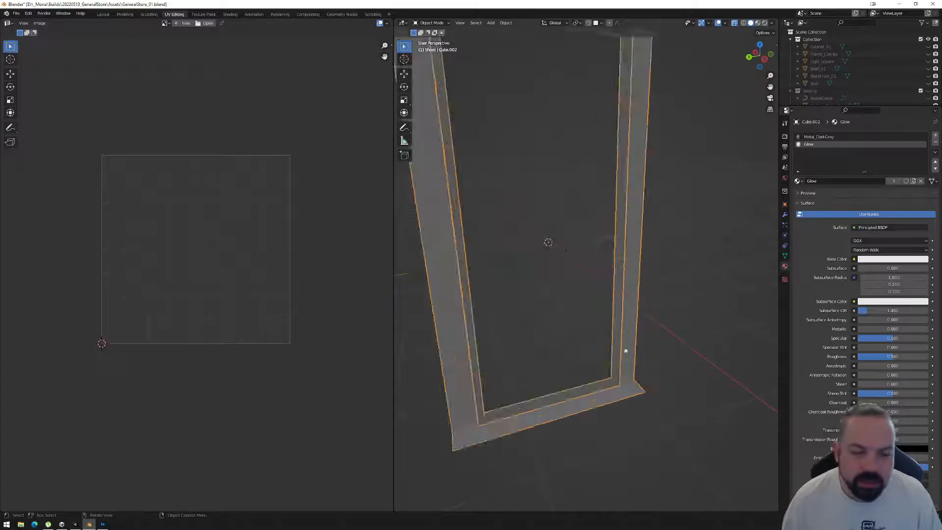
pyautogui.click(764, 59)
pyautogui.press('Tab')
pyautogui.moveTo(428, 406); pyautogui.dragTo(655, 387)
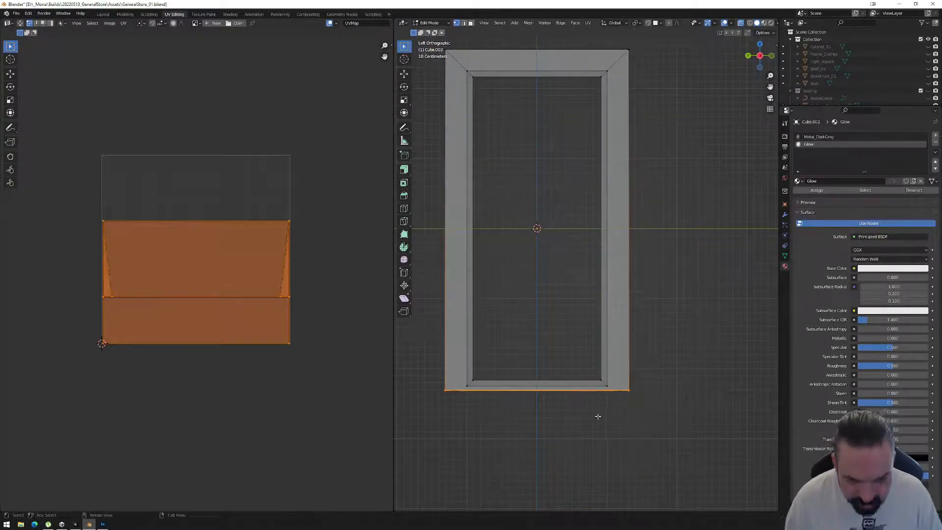
pyautogui.press('g')
pyautogui.press('z')
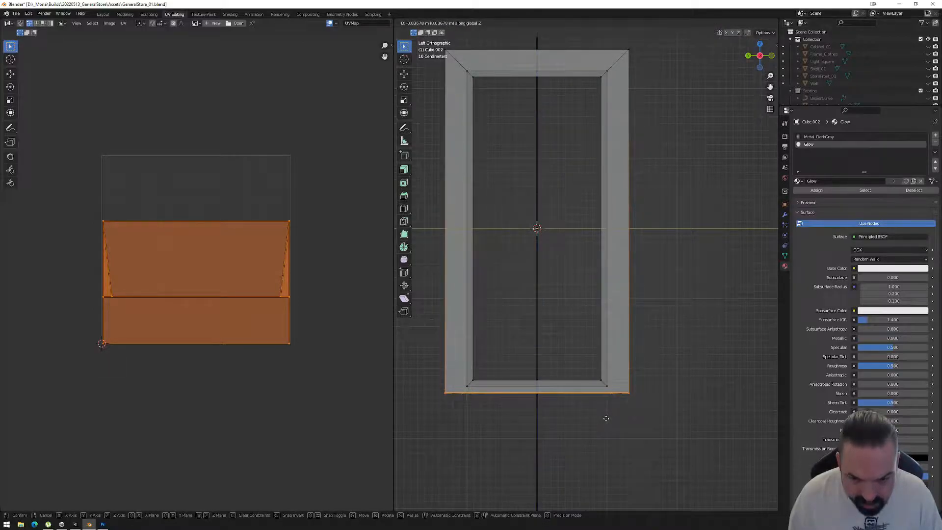
pyautogui.click(606, 418)
pyautogui.press('Tab')
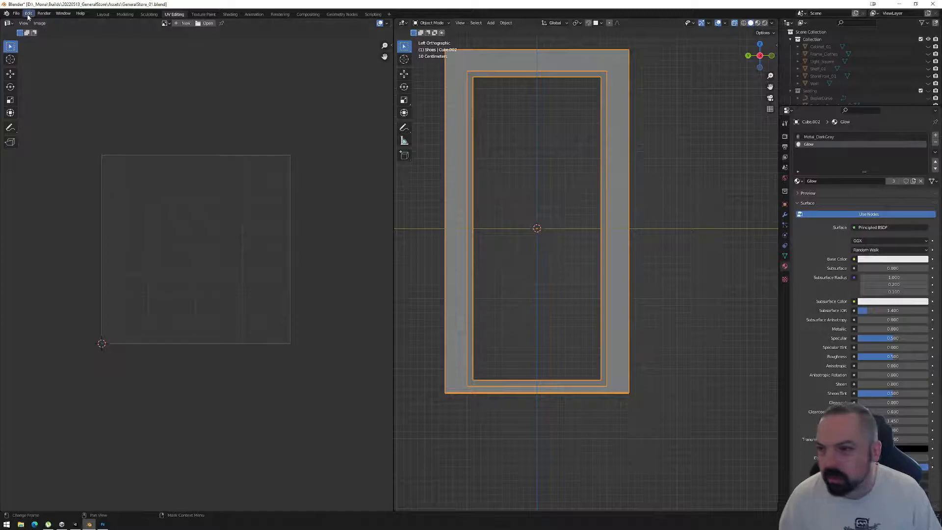
# Export the frame as FBX over CanvasFrame_01.fbx and switch to Unity to check the bottom glow against the floor.
pyautogui.click(17, 14)
pyautogui.moveTo(34, 126)
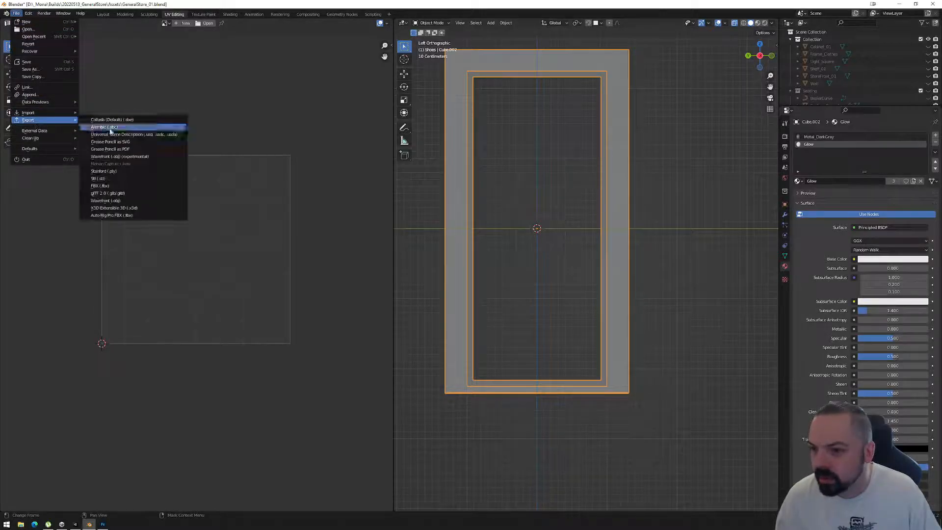
pyautogui.click(100, 182)
pyautogui.click(393, 92)
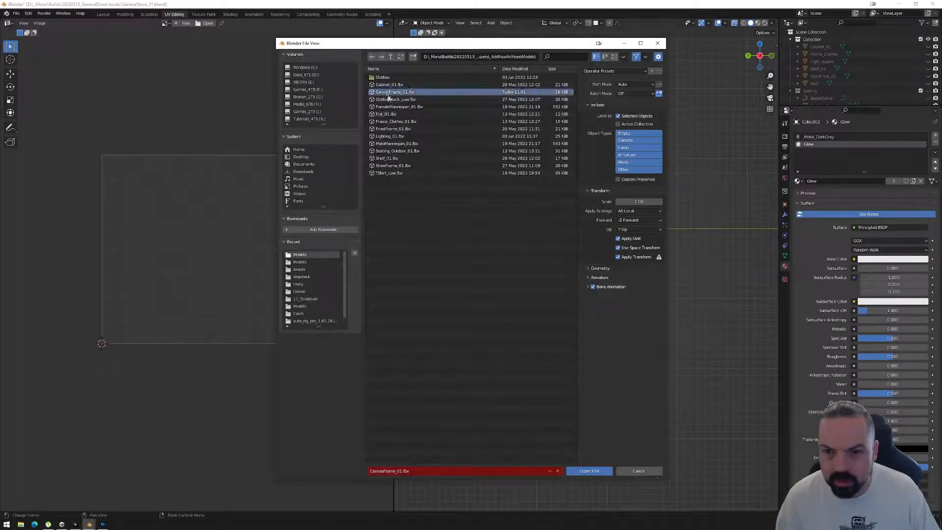
pyautogui.click(589, 471)
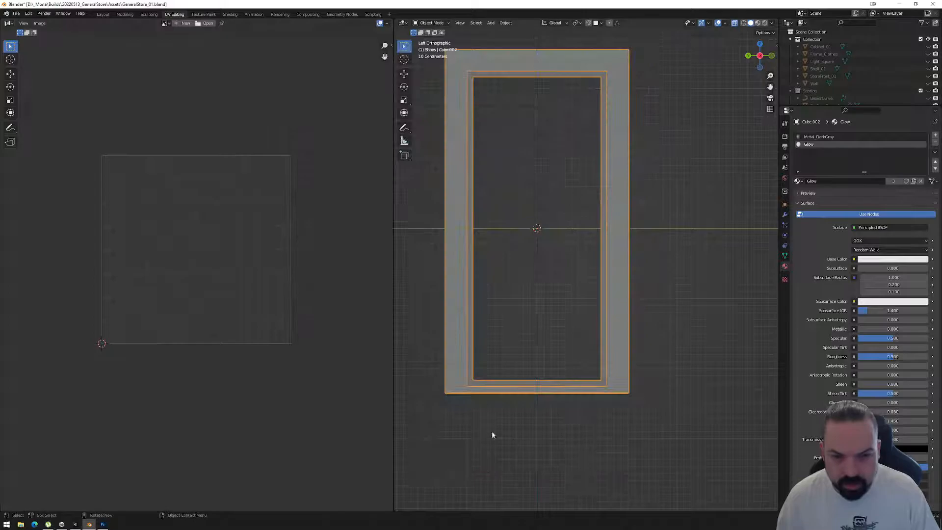
pyautogui.click(75, 524)
pyautogui.moveTo(256, 358)
pyautogui.keyDown('alt'); pyautogui.mouseDown()
pyautogui.moveTo(295, 322)
pyautogui.moveTo(252, 355)
pyautogui.mouseUp(); pyautogui.keyUp('alt')
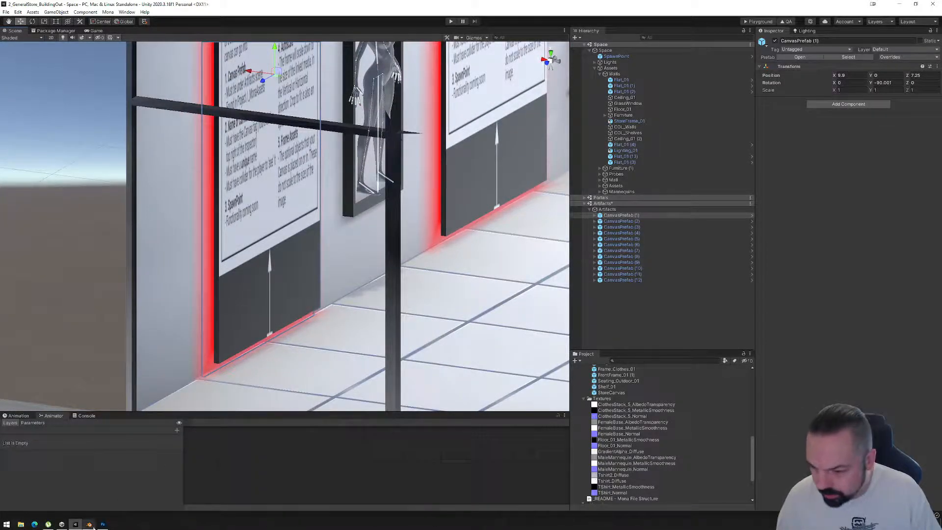
# Switch back to Blender and nudge the glow UV layout's lowest edge up about 0.004 in Edit Mode.
pyautogui.click(90, 524)
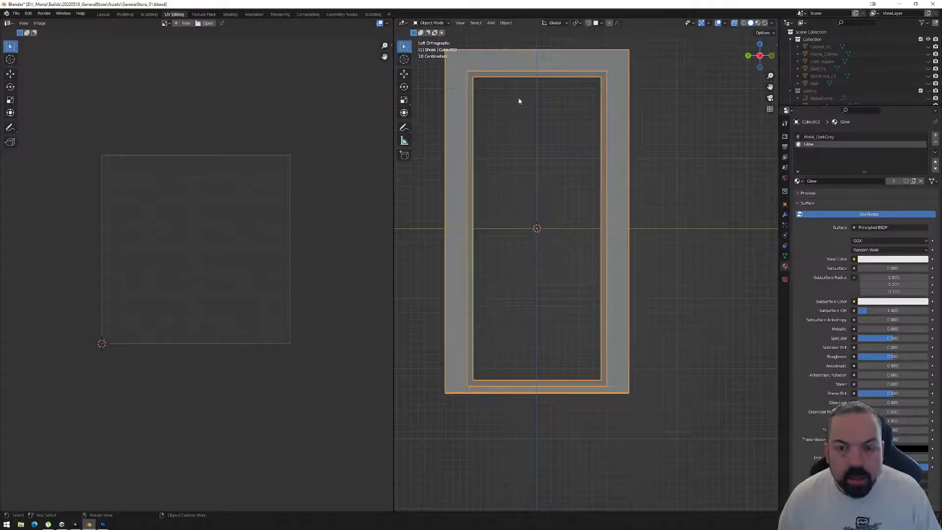
pyautogui.press('Tab')
pyautogui.moveTo(83, 349); pyautogui.dragTo(317, 341)
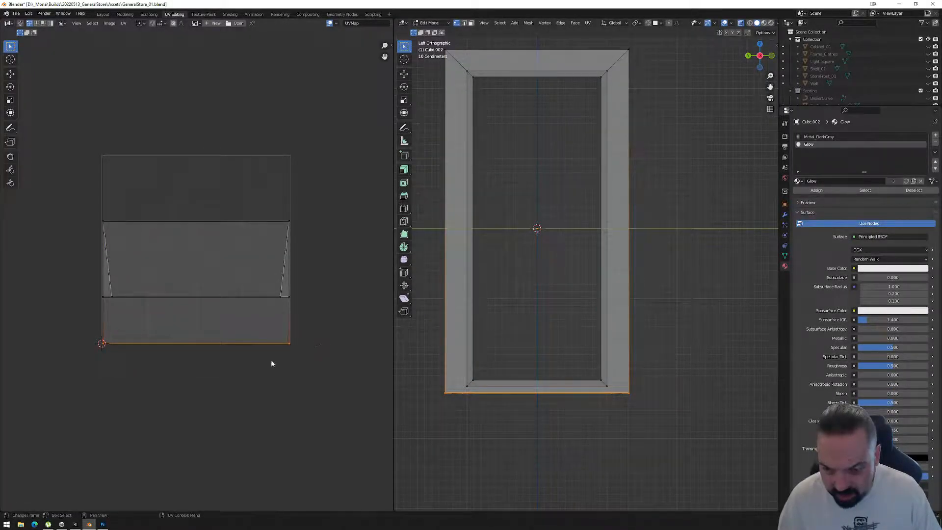
pyautogui.scroll(2, 231, 361)
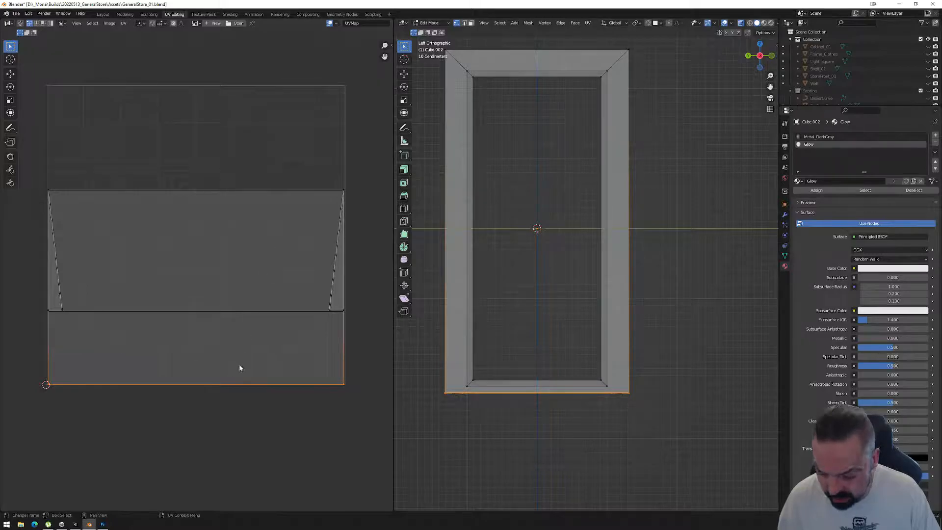
pyautogui.press('g')
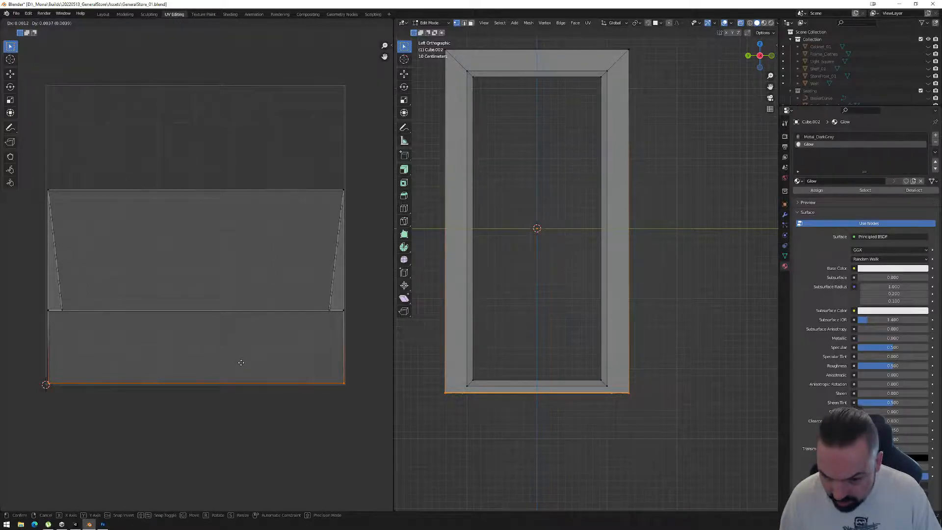
pyautogui.click(241, 363)
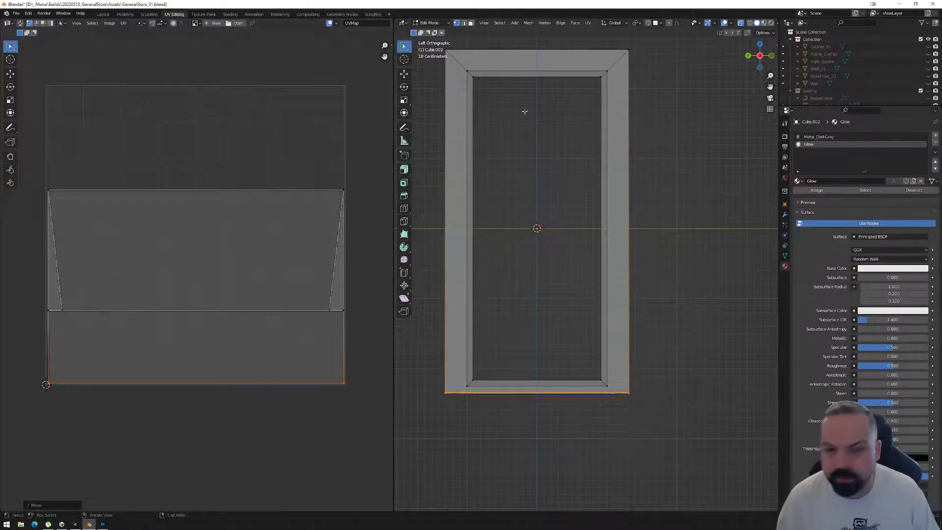
# Knife a straight horizontal cut across the full width of the upper glow border, just above the inner frame's top edge.
pyautogui.keyDown('shift'); pyautogui.moveTo(529, 60); pyautogui.dragTo(542, 112, button='middle'); pyautogui.keyUp('shift')
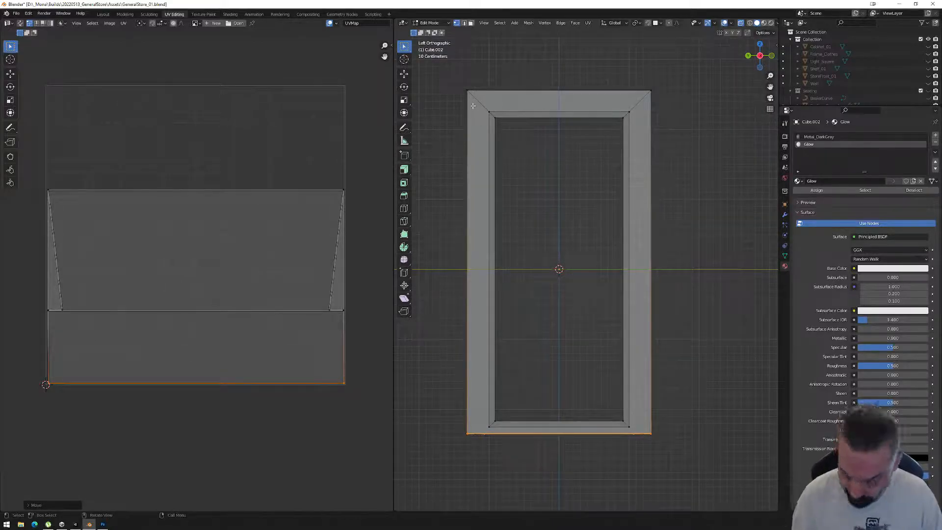
pyautogui.press('k')
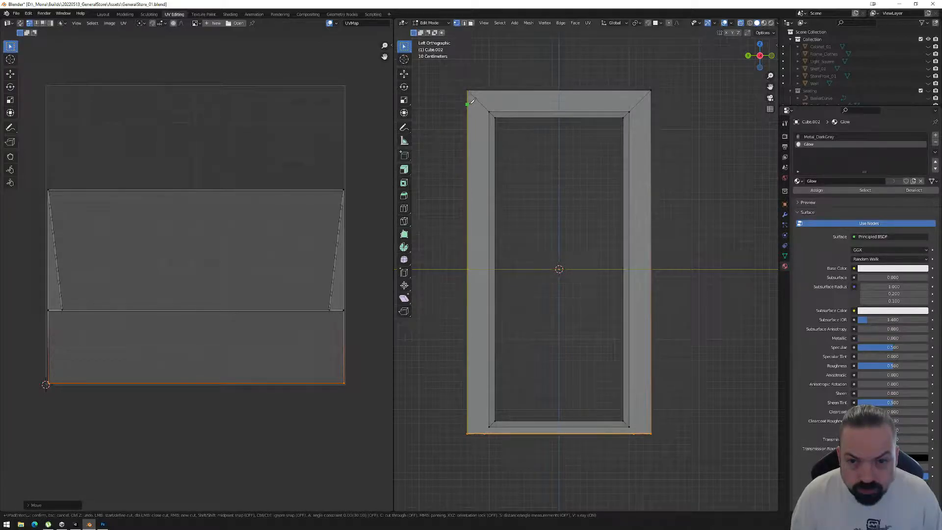
pyautogui.click(470, 104)
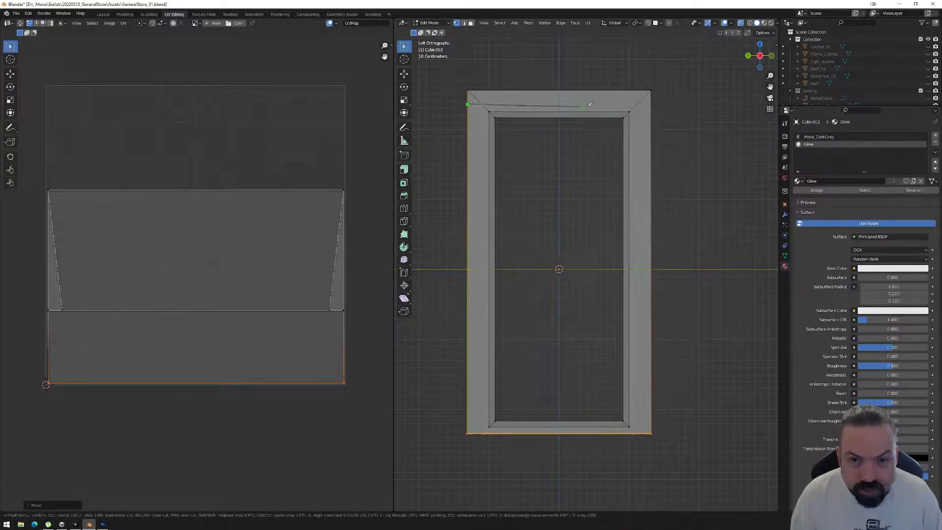
pyautogui.click(652, 101)
pyautogui.press('Return')
# Move the frame's topmost glow vertices about 0.19 m down and 0.15 m outward along X, level with the new cut.
pyautogui.moveTo(650, 101); pyautogui.dragTo(629, 139, button='middle')
pyautogui.scroll(-3, 629, 139)
pyautogui.click(758, 59)
pyautogui.scroll(3, 639, 109)
pyautogui.keyDown('shift'); pyautogui.moveTo(668, 74); pyautogui.dragTo(582, 156, button='middle'); pyautogui.keyUp('shift')
pyautogui.moveTo(524, 71); pyautogui.dragTo(591, 113)
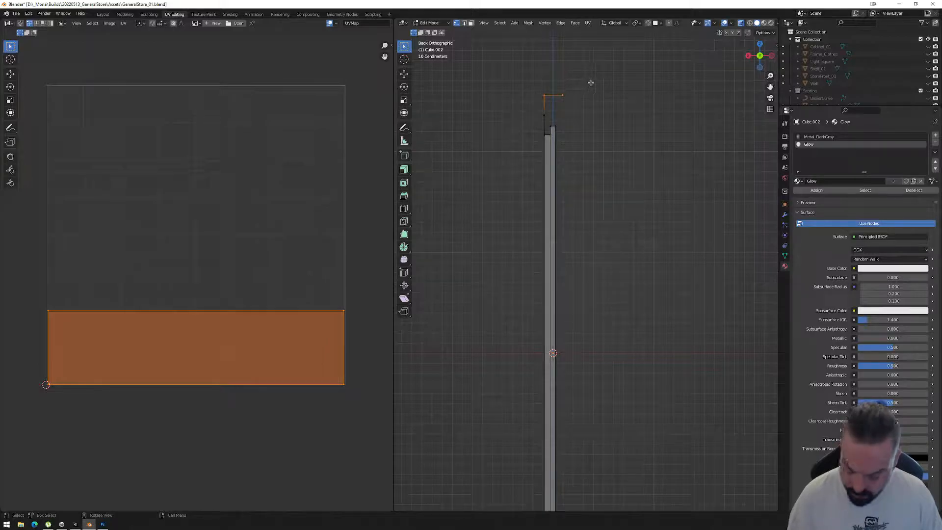
pyautogui.press('g')
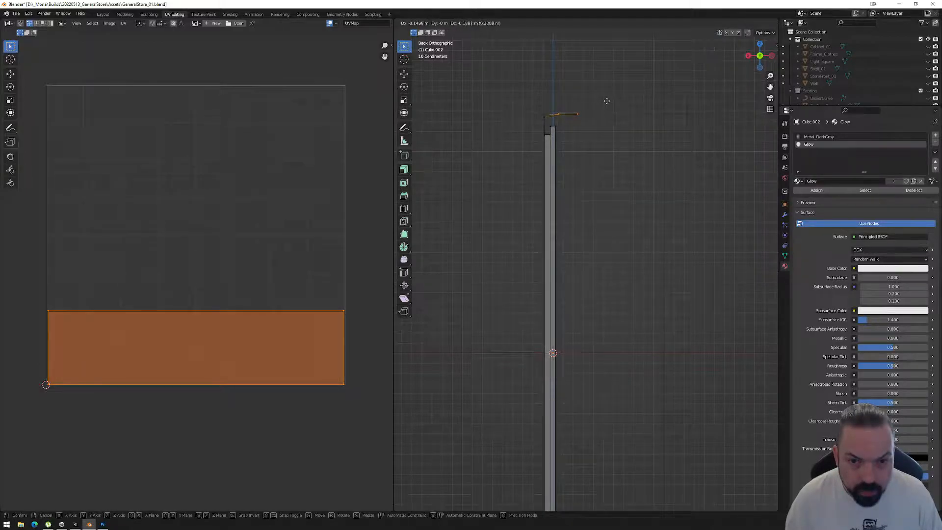
pyautogui.click(608, 102)
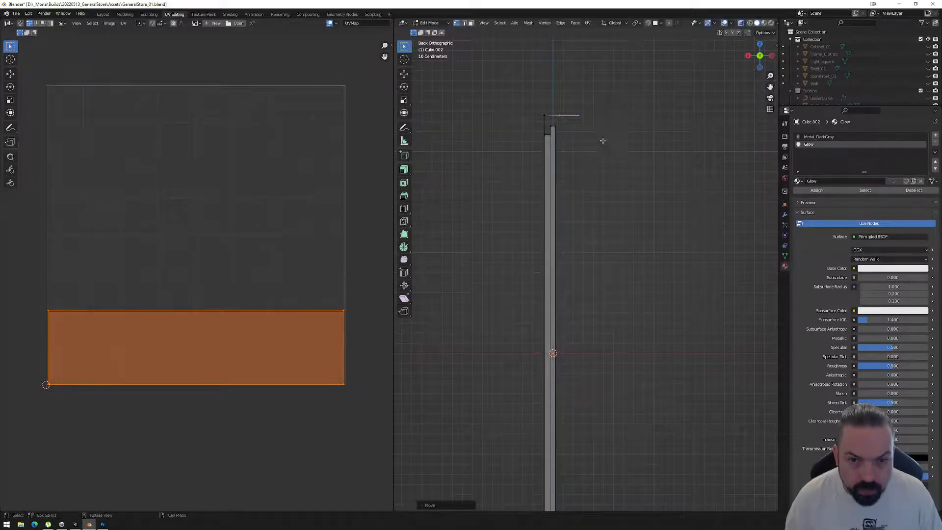
pyautogui.keyDown('shift'); pyautogui.moveTo(593, 263); pyautogui.dragTo(578, 146, button='middle'); pyautogui.keyUp('shift')
pyautogui.scroll(-1, 578, 147)
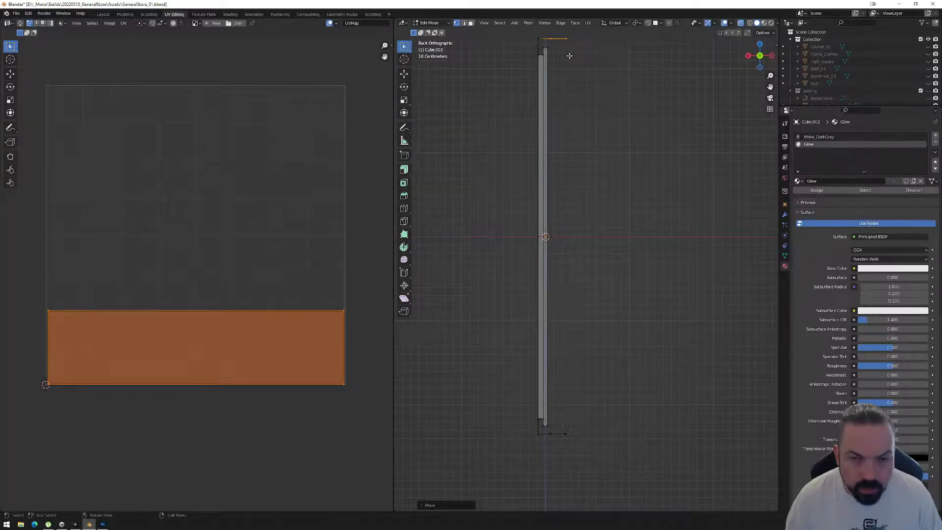
pyautogui.moveTo(574, 93); pyautogui.dragTo(564, 206, button='middle')
# Leave Edit Mode and export the frame with the folded top glow as FBX over CanvasFrame_01.fbx.
pyautogui.press('Tab')
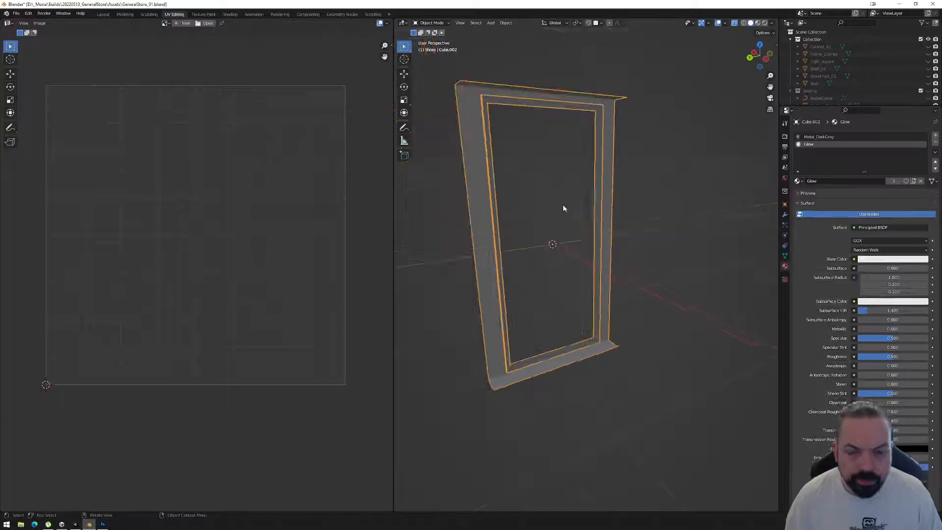
pyautogui.scroll(-1, 563, 206)
pyautogui.click(17, 13)
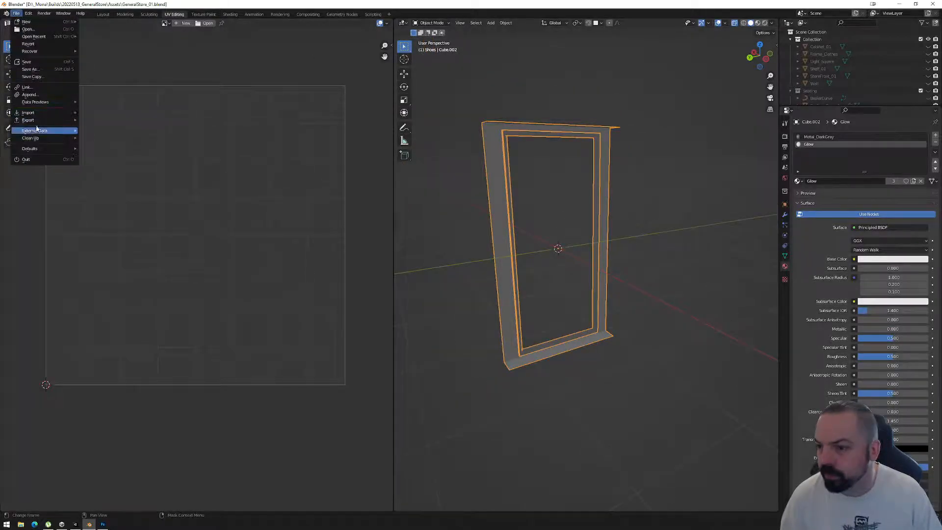
pyautogui.moveTo(36, 124)
pyautogui.click(106, 186)
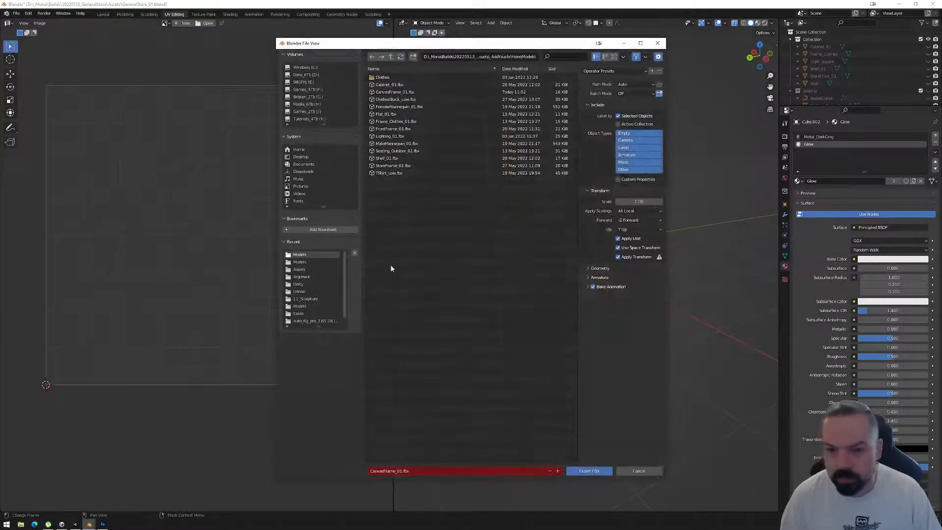
pyautogui.click(588, 470)
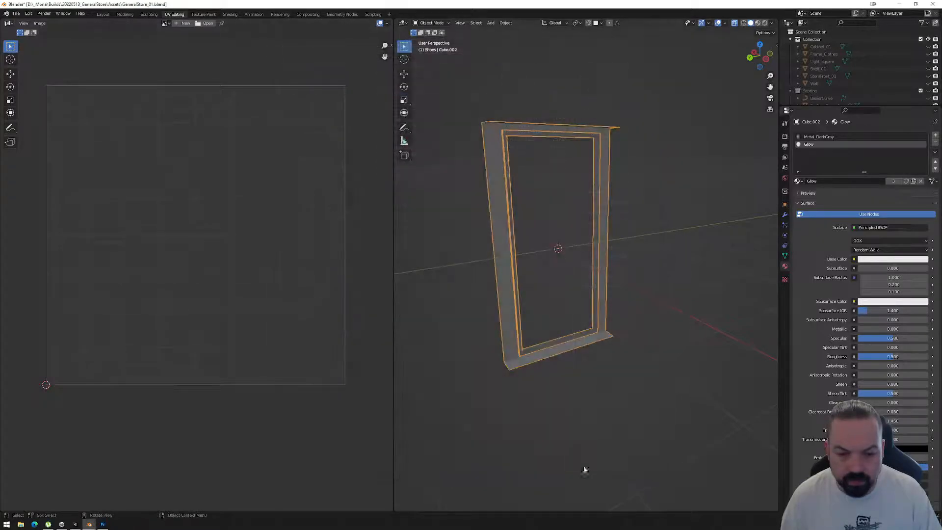
# Switch to Unity and examine the top glow of CanvasPrefab (1) up close and the wall canvases from a distance.
pyautogui.click(77, 525)
pyautogui.keyDown('alt'); pyautogui.moveTo(397, 259); pyautogui.dragTo(277, 191); pyautogui.keyUp('alt')
pyautogui.scroll(-4, 278, 191)
pyautogui.keyDown('alt'); pyautogui.moveTo(439, 231); pyautogui.dragTo(376, 233); pyautogui.keyUp('alt')
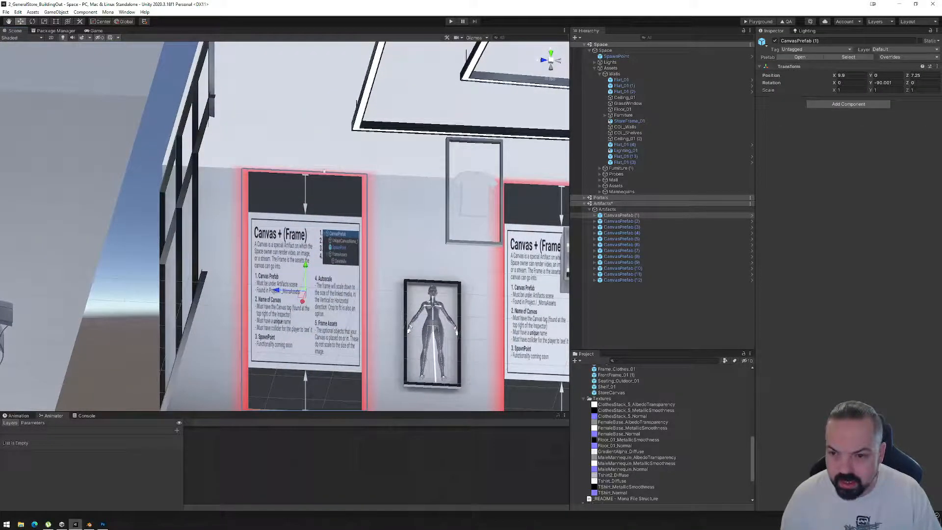
pyautogui.scroll(6, 344, 194)
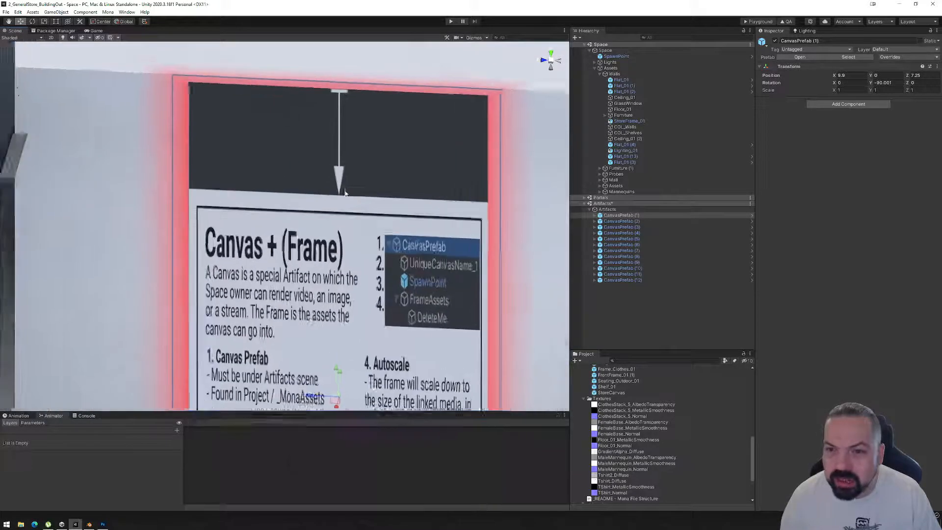
pyautogui.keyDown('alt'); pyautogui.moveTo(354, 179); pyautogui.dragTo(370, 143); pyautogui.keyUp('alt')
pyautogui.moveTo(370, 143); pyautogui.dragTo(363, 209, button='middle')
pyautogui.keyDown('alt'); pyautogui.moveTo(252, 218); pyautogui.dragTo(339, 242); pyautogui.keyUp('alt')
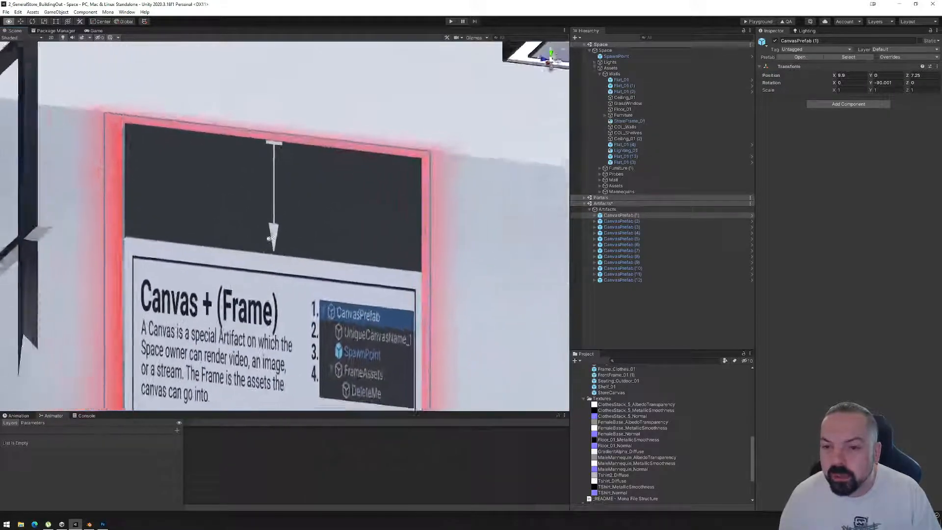
pyautogui.scroll(-15, 339, 243)
pyautogui.keyDown('alt'); pyautogui.moveTo(403, 239); pyautogui.dragTo(414, 305); pyautogui.keyUp('alt')
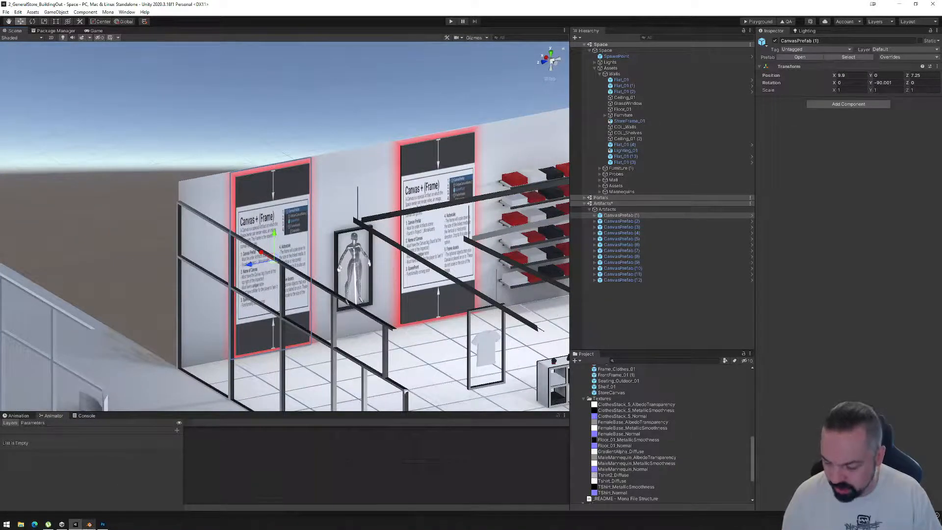
pyautogui.click(90, 525)
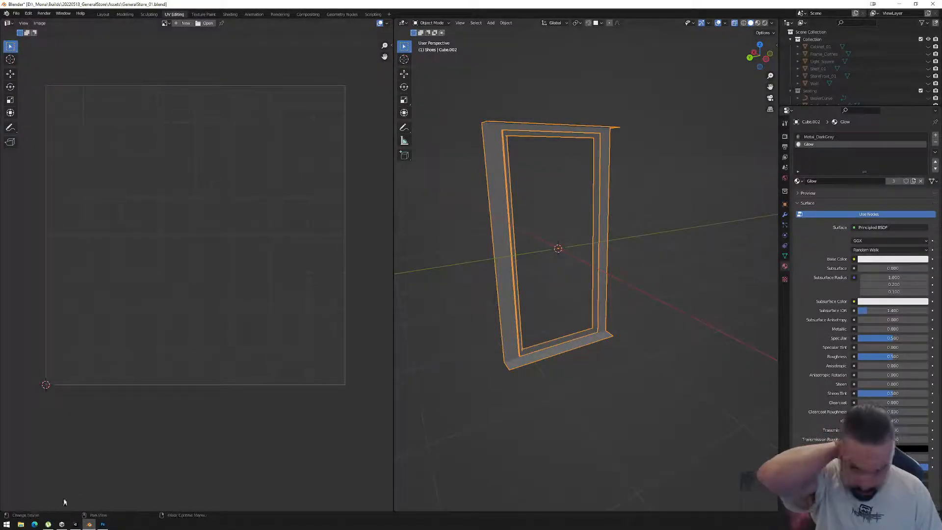
pyautogui.click(76, 524)
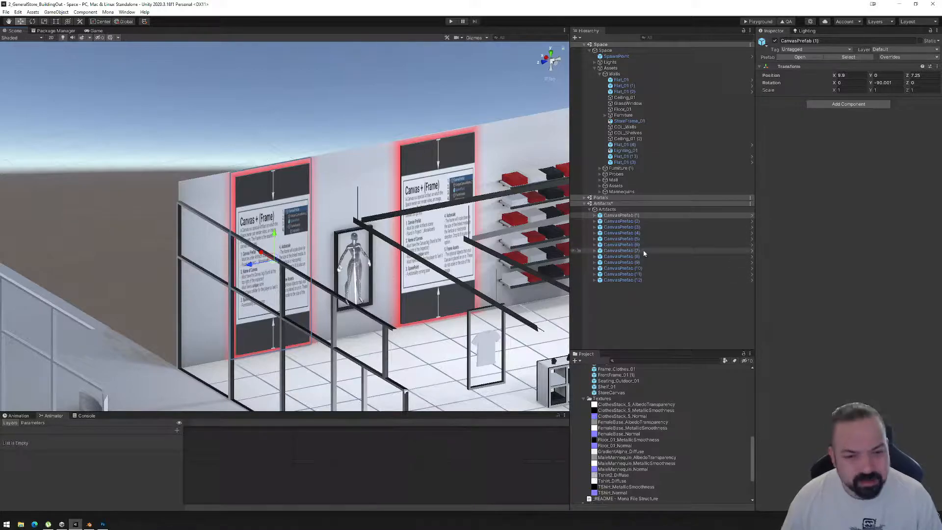
# Set the wrap mode of the GradientAlpha_Diffuse texture to Clamp and apply the import settings.
pyautogui.scroll(-3, 613, 451)
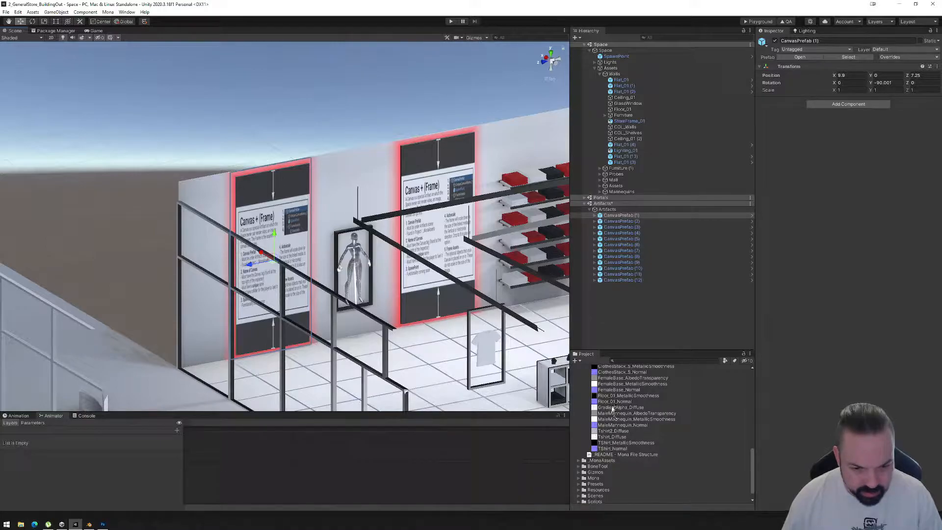
pyautogui.scroll(1, 612, 408)
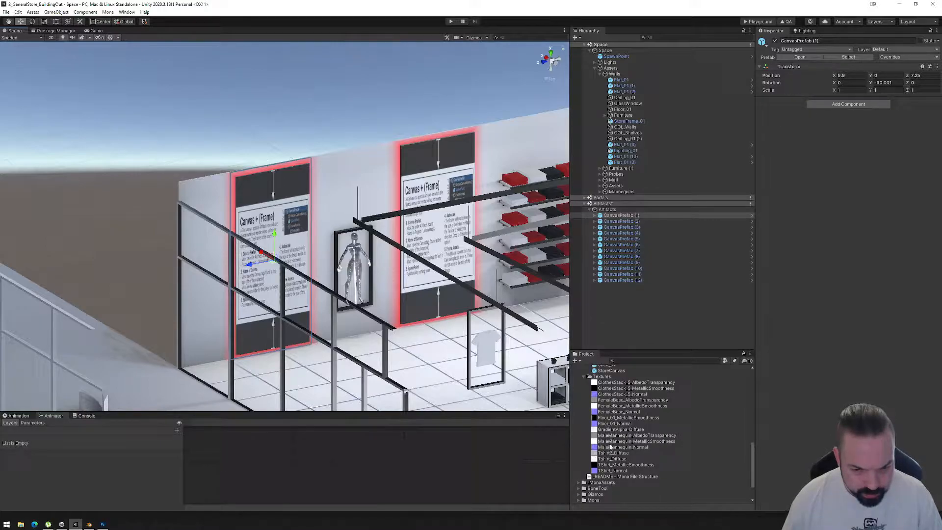
pyautogui.scroll(-2, 609, 413)
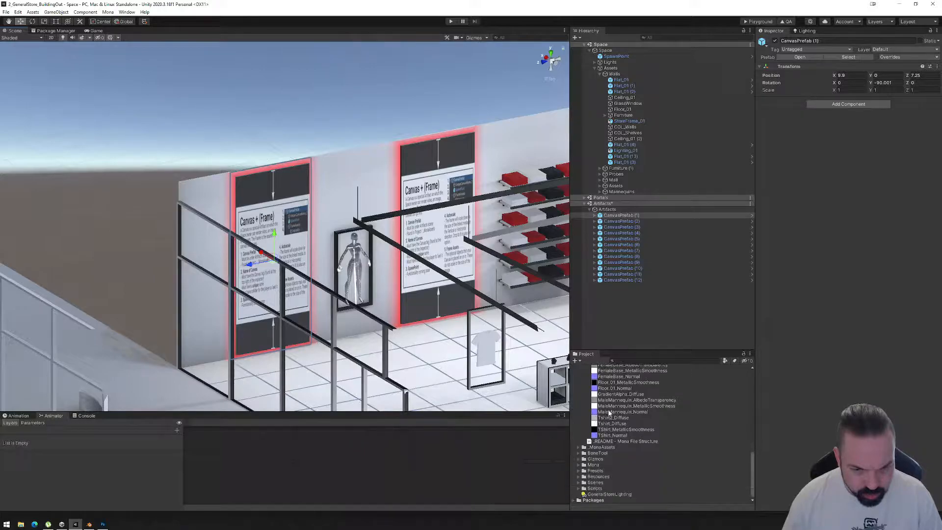
pyautogui.scroll(5, 615, 425)
pyautogui.click(612, 482)
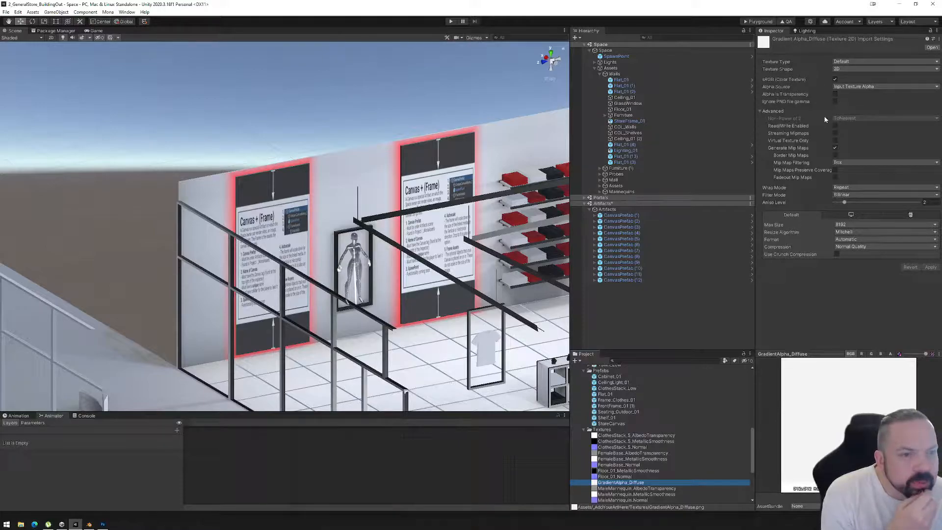
pyautogui.click(854, 189)
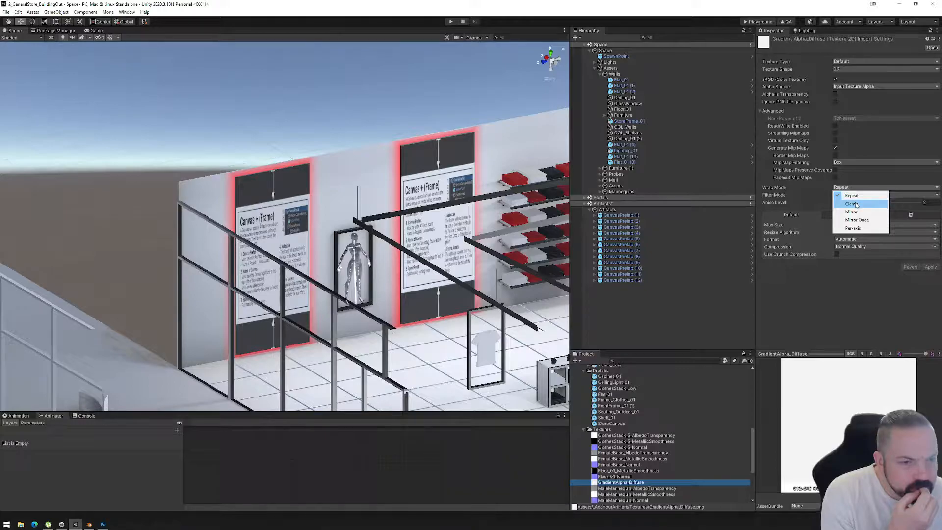
pyautogui.click(855, 204)
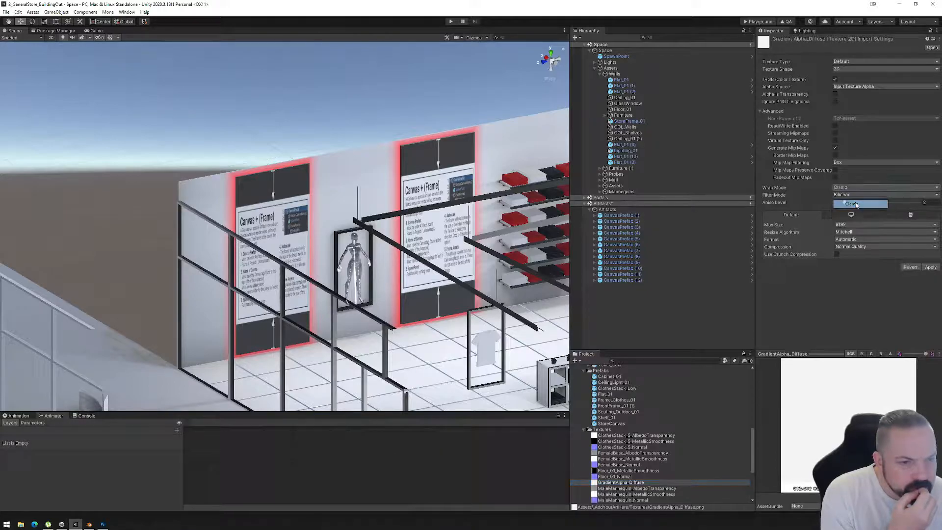
pyautogui.click(930, 266)
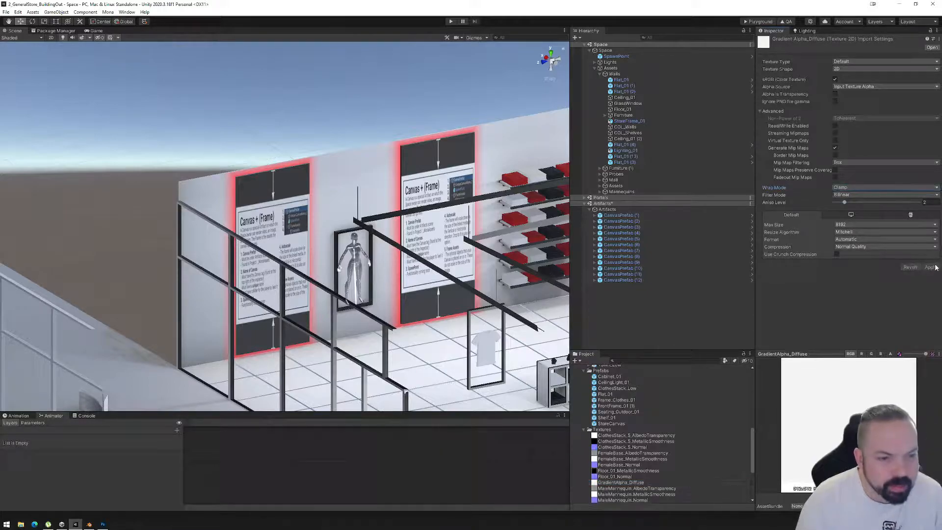
# Inspect the canvas's top glow up close, switch to Blender, and select the whole frame in Edit Mode to check its UV layout.
pyautogui.moveTo(353, 246); pyautogui.dragTo(425, 223, button='right')
pyautogui.press('w')
pyautogui.keyDown('alt'); pyautogui.moveTo(338, 211); pyautogui.dragTo(333, 247); pyautogui.keyUp('alt')
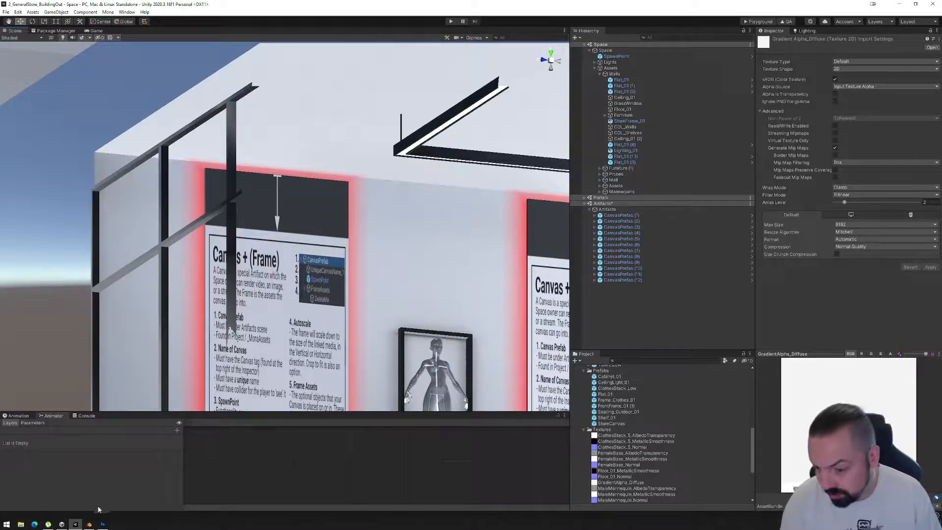
pyautogui.click(88, 523)
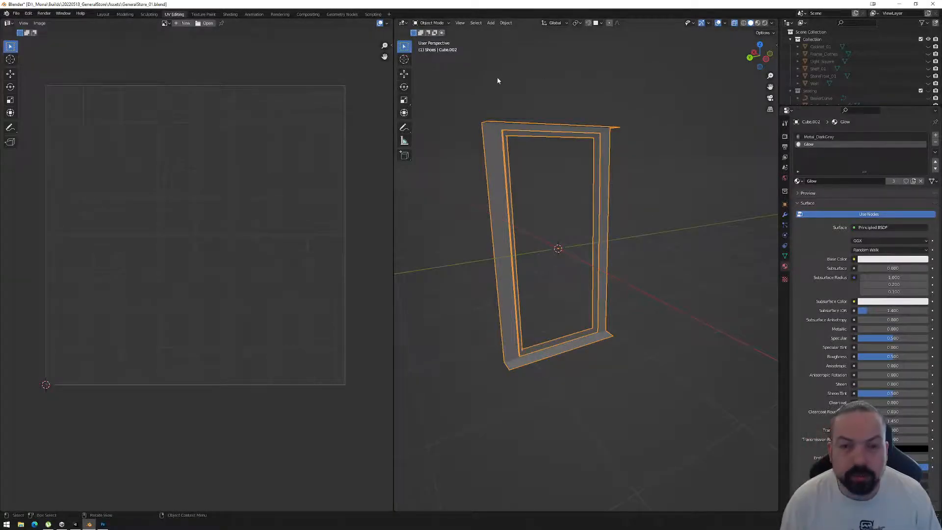
pyautogui.press('Tab')
pyautogui.moveTo(469, 86); pyautogui.dragTo(664, 388)
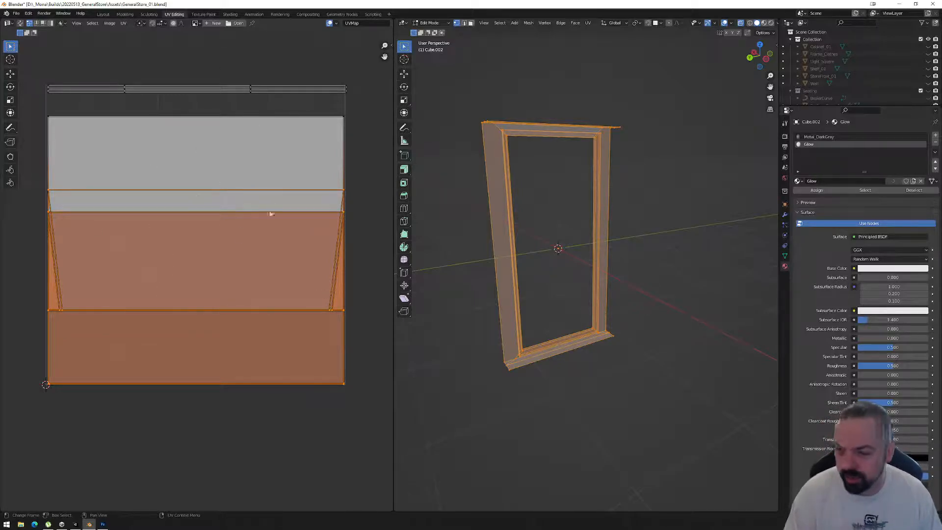
# Switch to Unity and examine the glow borders of the wall canvases from above, at an angle and from the front.
pyautogui.moveTo(75, 525)
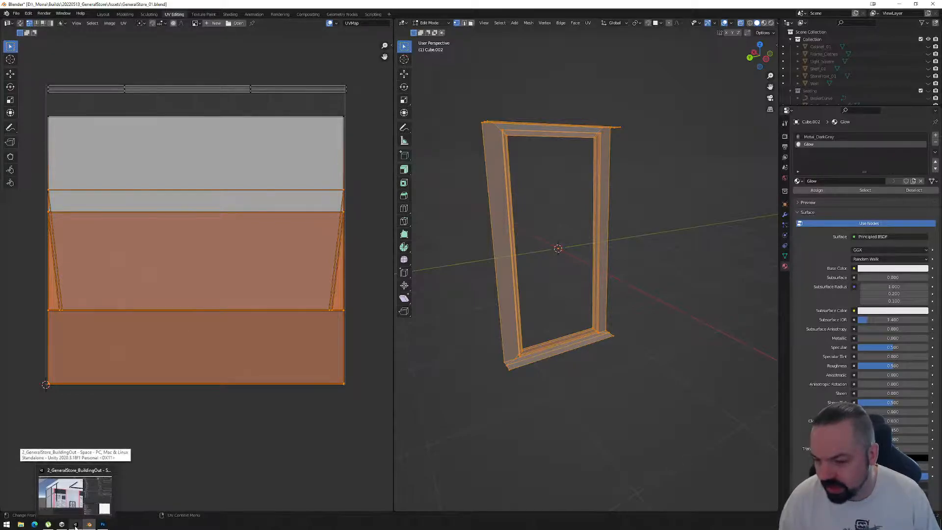
pyautogui.click(75, 525)
pyautogui.moveTo(321, 334); pyautogui.dragTo(295, 164, button='middle')
pyautogui.keyDown('alt'); pyautogui.moveTo(294, 287); pyautogui.dragTo(339, 382); pyautogui.keyUp('alt')
pyautogui.scroll(-6, 347, 299)
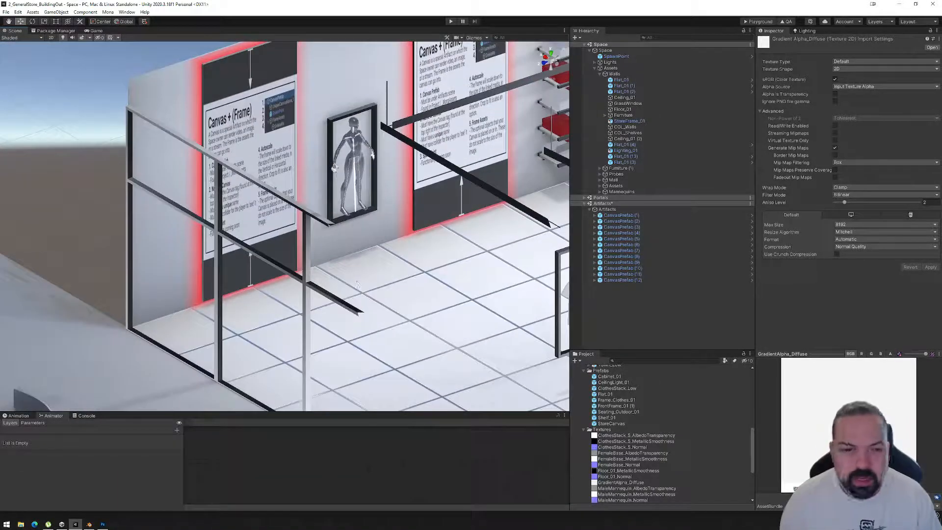
pyautogui.scroll(-4, 380, 231)
pyautogui.moveTo(383, 258); pyautogui.dragTo(364, 300, button='middle')
pyautogui.keyDown('alt'); pyautogui.moveTo(395, 305); pyautogui.dragTo(333, 333); pyautogui.keyUp('alt')
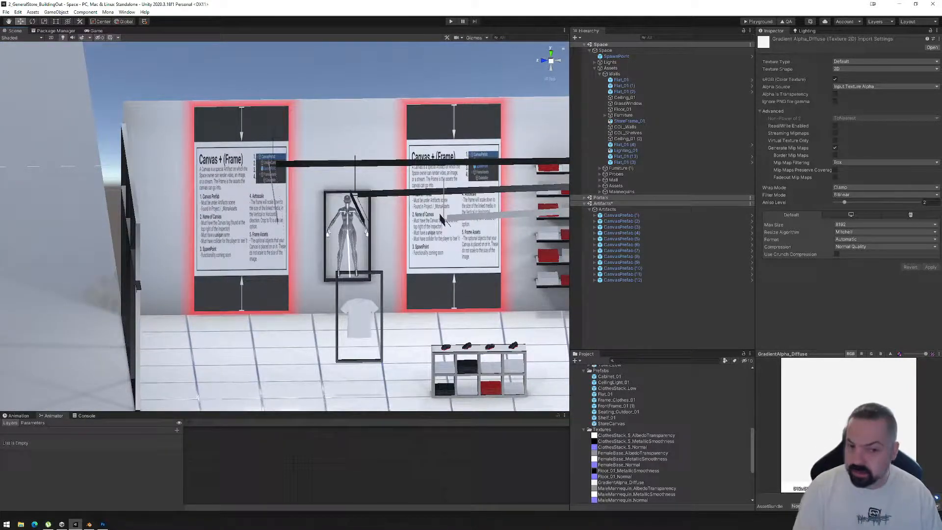
# Deactivate CanvasPrefab (1) and reactivate it to compare the wall with and without the glowing canvas.
pyautogui.click(633, 215)
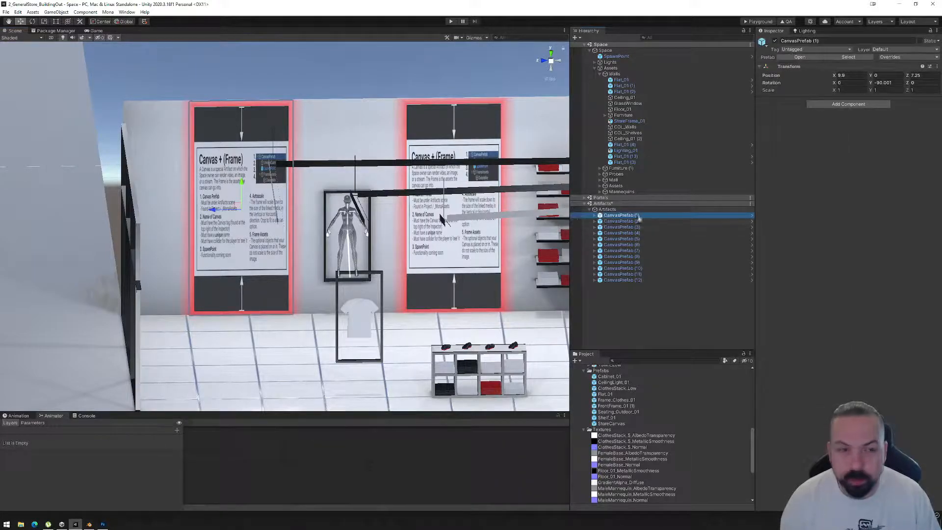
pyautogui.click(775, 41)
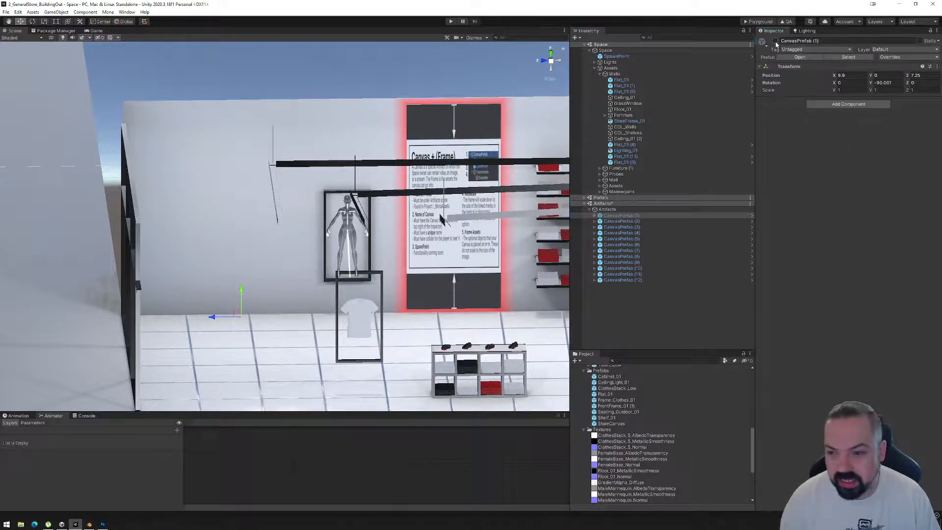
pyautogui.click(775, 41)
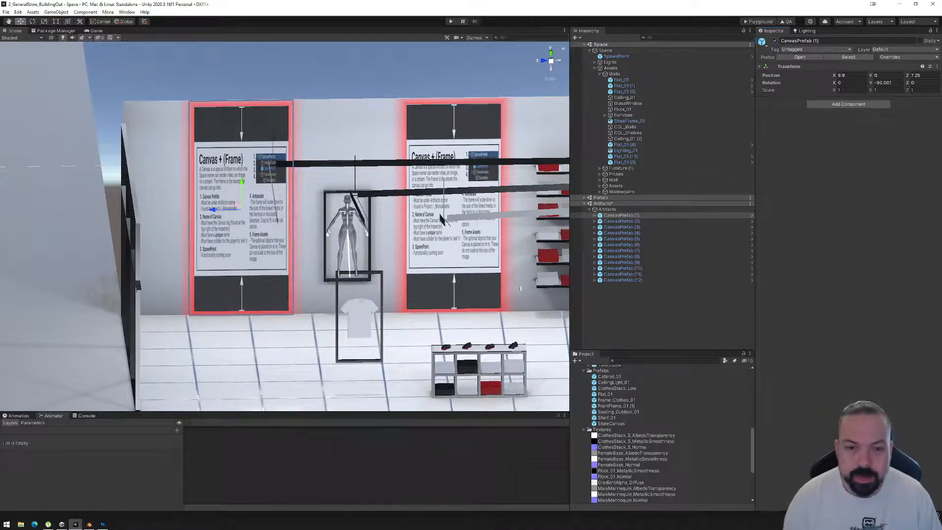
# Try blue, pale pink and pale green emission colors on the GlowGradient_Red material and view the canvases' glow.
pyautogui.scroll(3, 621, 414)
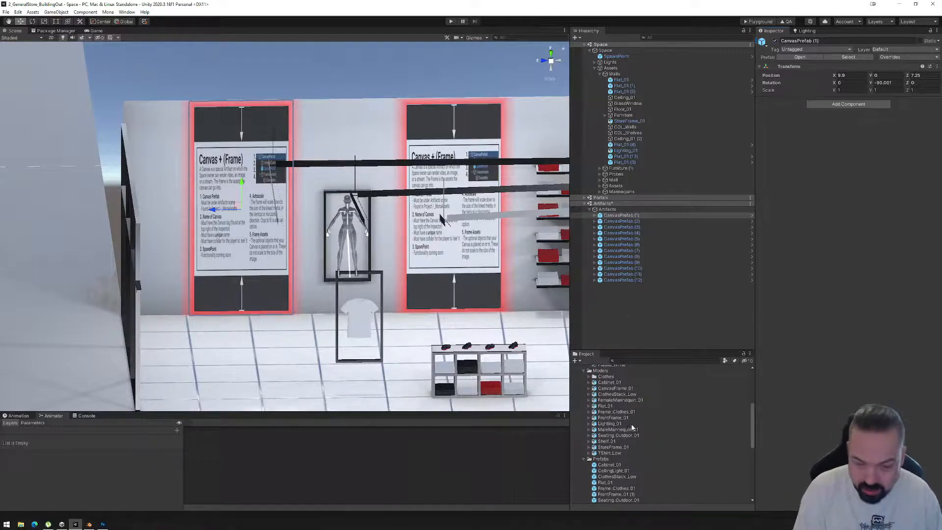
pyautogui.scroll(3, 626, 448)
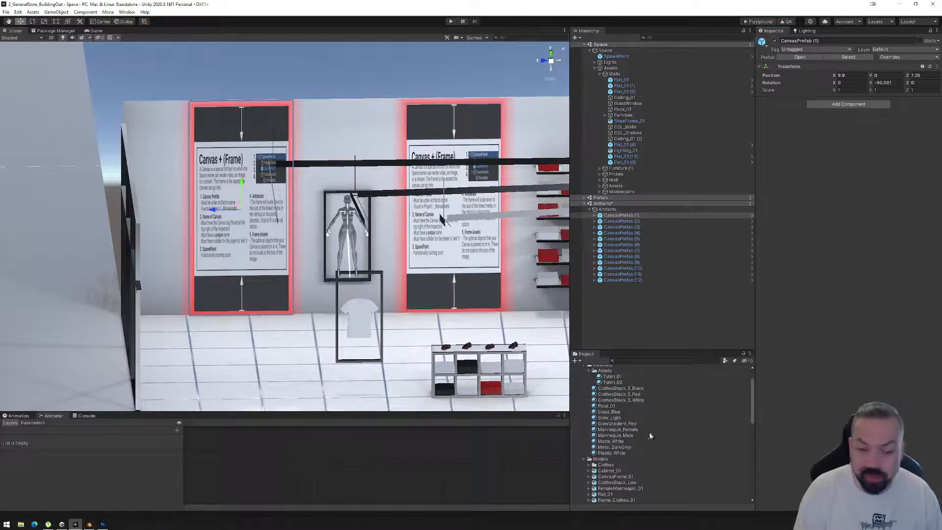
pyautogui.scroll(1, 623, 420)
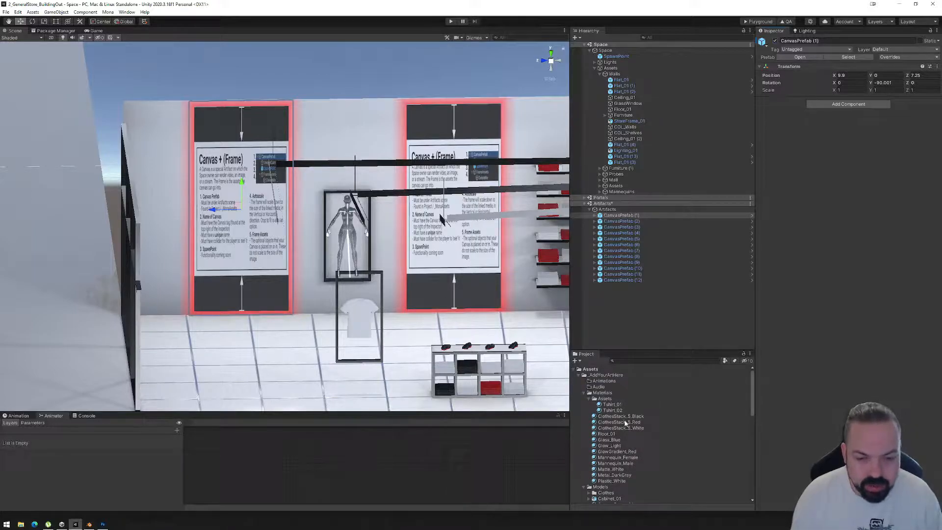
pyautogui.scroll(-1, 626, 429)
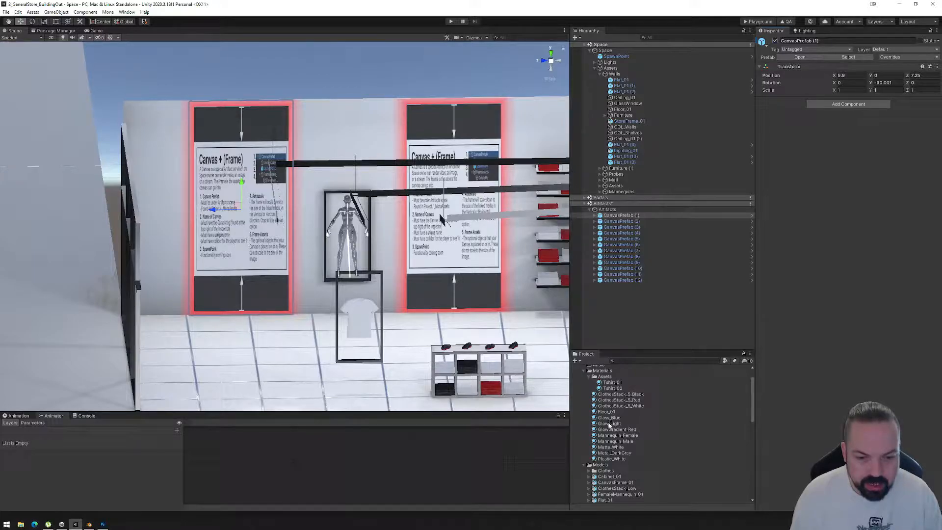
pyautogui.click(609, 424)
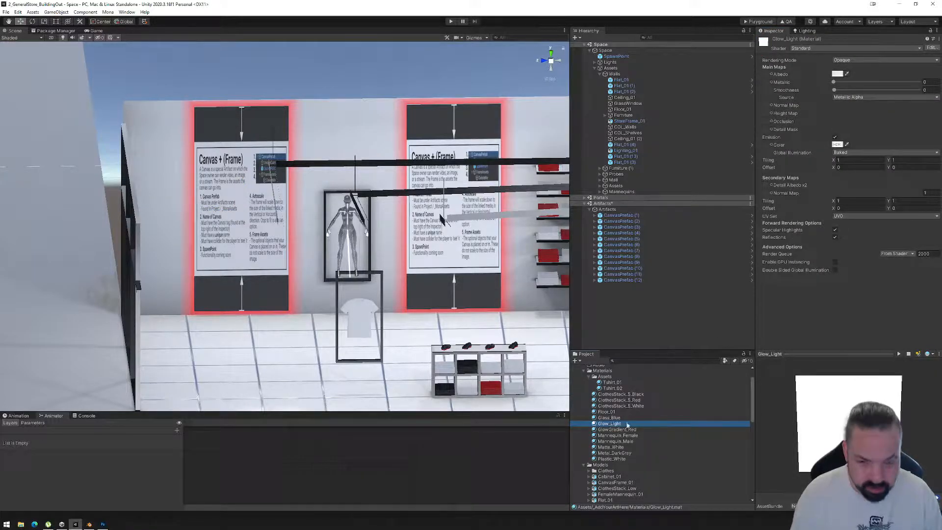
pyautogui.click(615, 429)
pyautogui.click(837, 145)
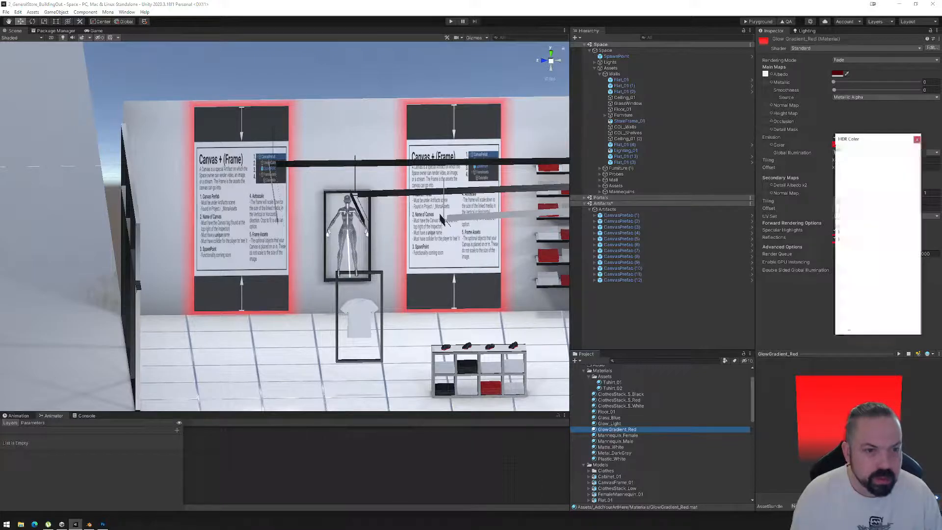
pyautogui.moveTo(860, 234); pyautogui.dragTo(855, 231)
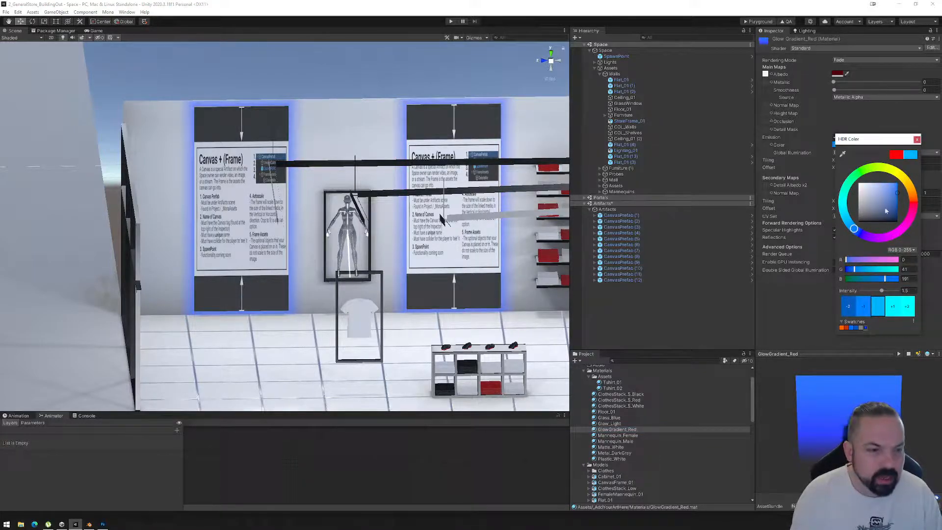
pyautogui.click(902, 231)
pyautogui.click(867, 190)
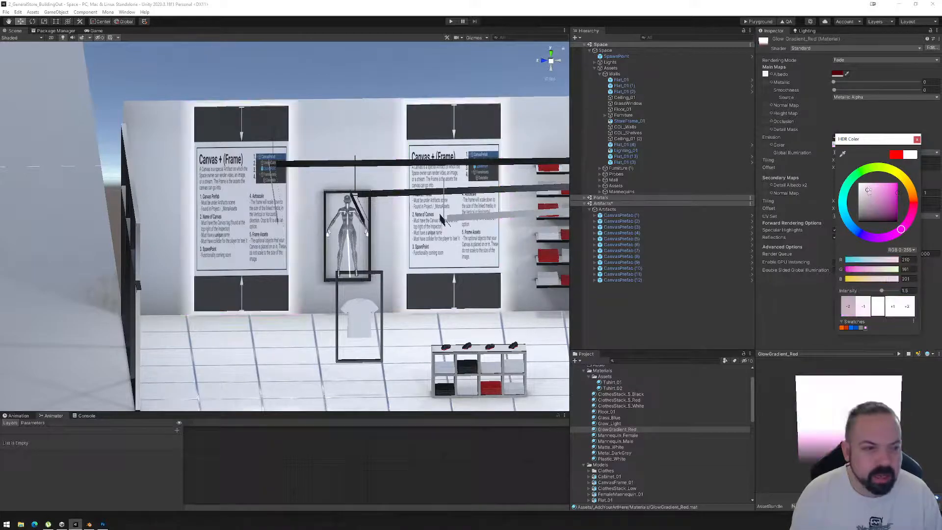
pyautogui.click(861, 171)
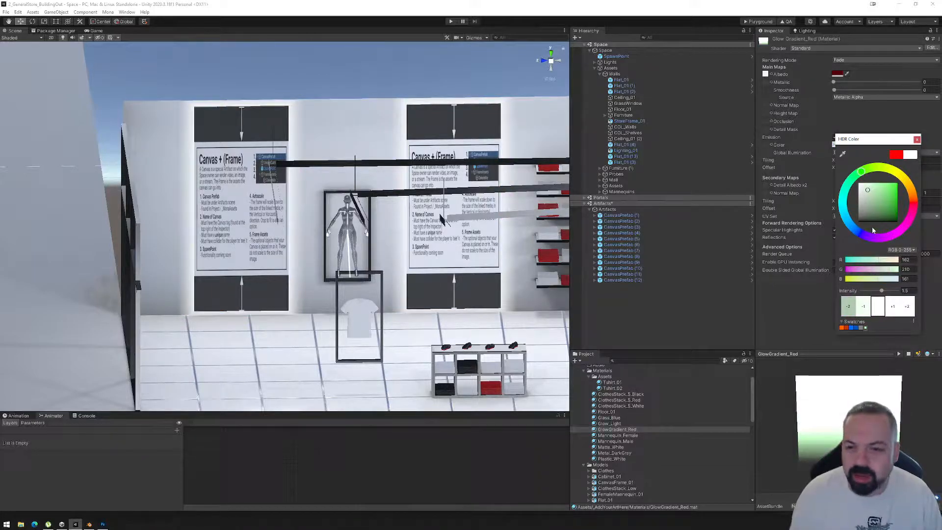
pyautogui.keyDown('alt'); pyautogui.moveTo(321, 225); pyautogui.dragTo(248, 282); pyautogui.keyUp('alt')
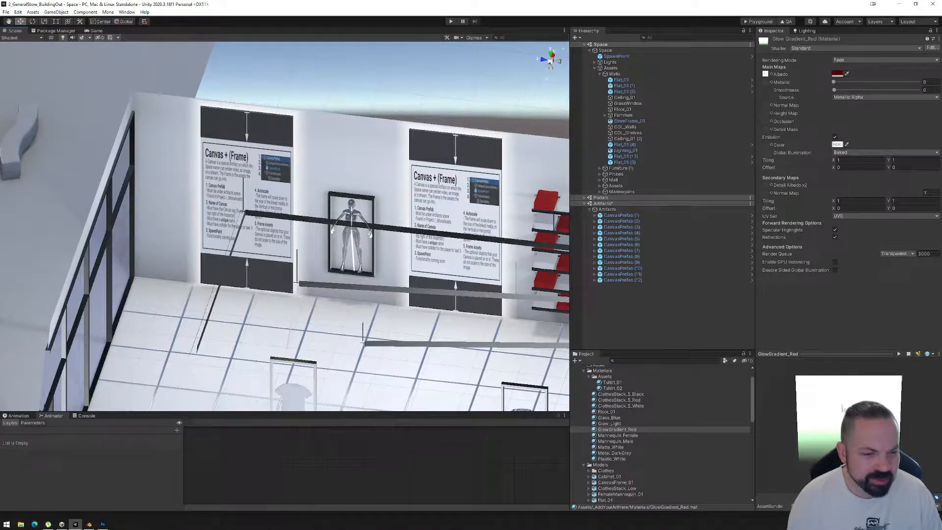
# Set the GlowGradient_Red material's emission color to a saturated red, RGB 255, 0, 5.
pyautogui.click(837, 144)
pyautogui.click(916, 202)
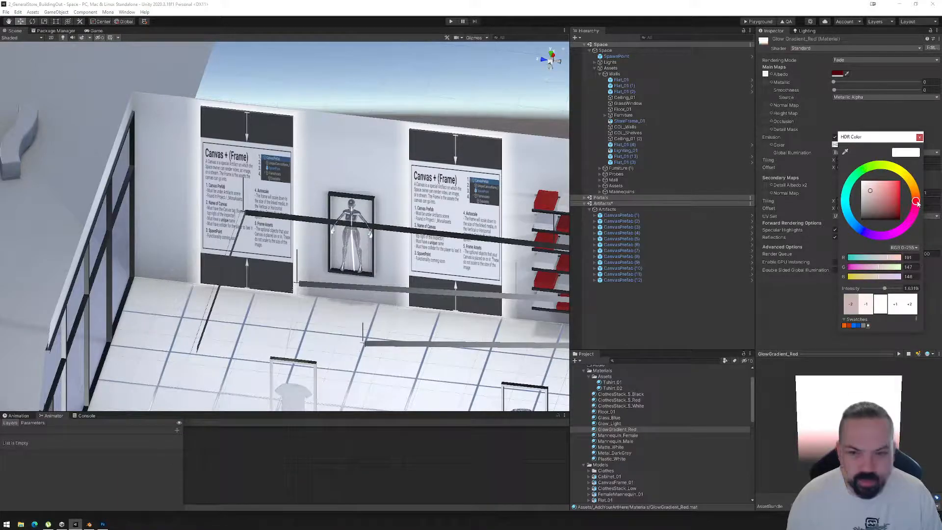
pyautogui.moveTo(895, 216); pyautogui.dragTo(911, 178)
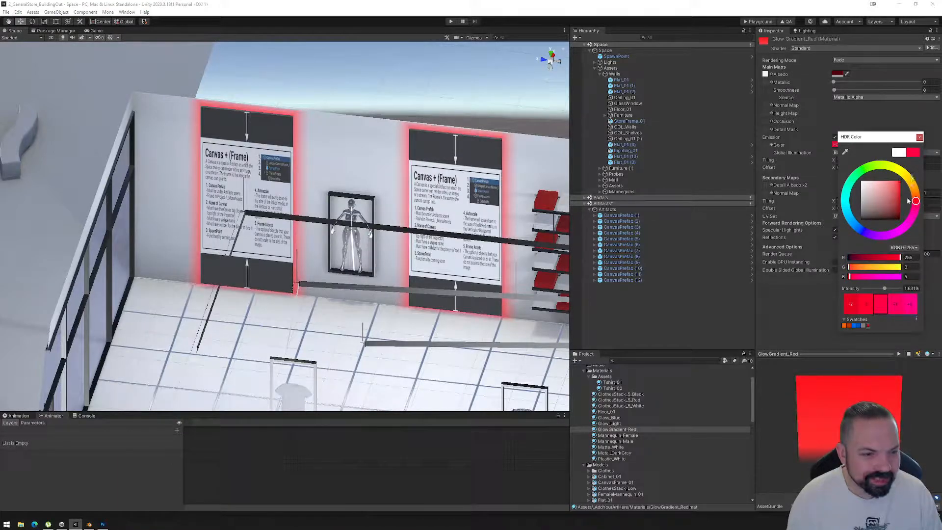
# Examine the red glow around the wall canvases up close, especially along the top edge and upper corners.
pyautogui.keyDown('alt'); pyautogui.moveTo(335, 277); pyautogui.dragTo(312, 154); pyautogui.keyUp('alt')
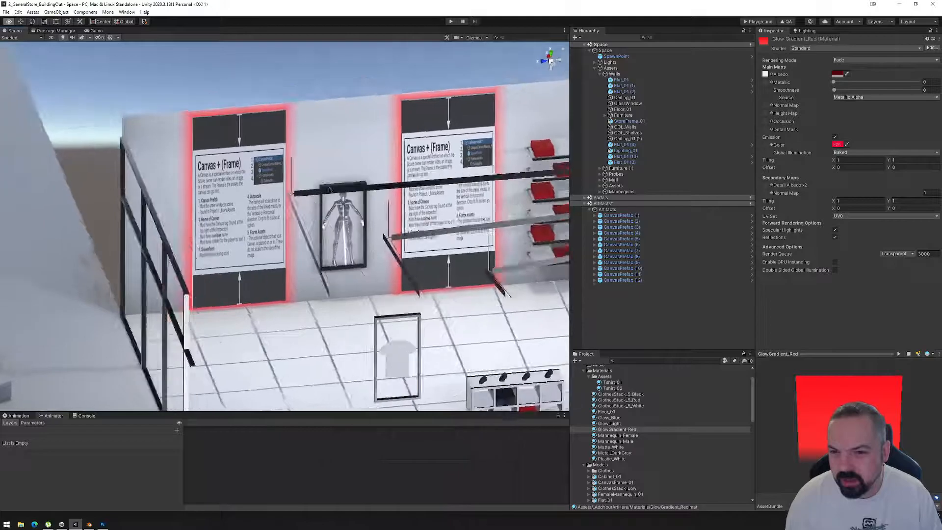
pyautogui.scroll(3, 313, 142)
pyautogui.keyDown('alt'); pyautogui.moveTo(332, 231); pyautogui.dragTo(295, 268); pyautogui.keyUp('alt')
pyautogui.moveTo(322, 225); pyautogui.dragTo(321, 264, button='middle')
pyautogui.keyDown('alt'); pyautogui.moveTo(321, 265); pyautogui.dragTo(323, 184); pyautogui.keyUp('alt')
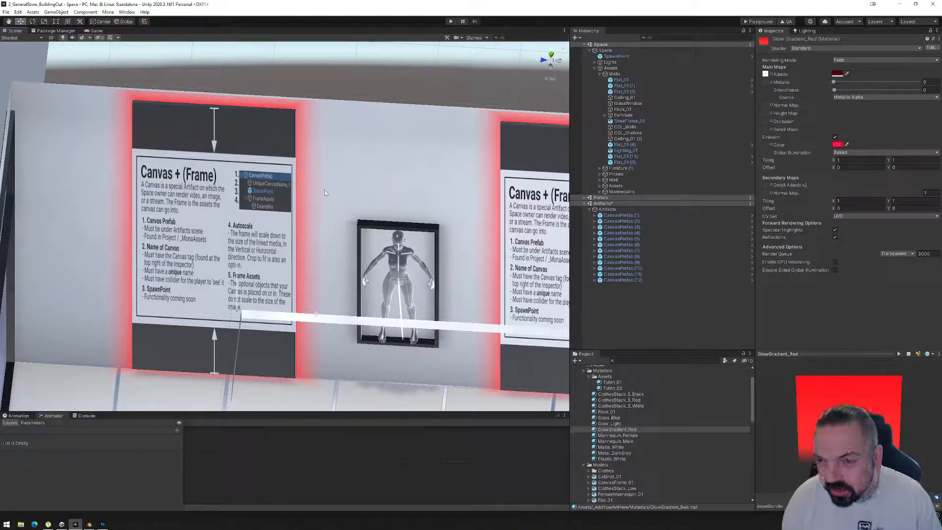
pyautogui.keyDown('alt'); pyautogui.moveTo(323, 183); pyautogui.dragTo(305, 208); pyautogui.keyUp('alt')
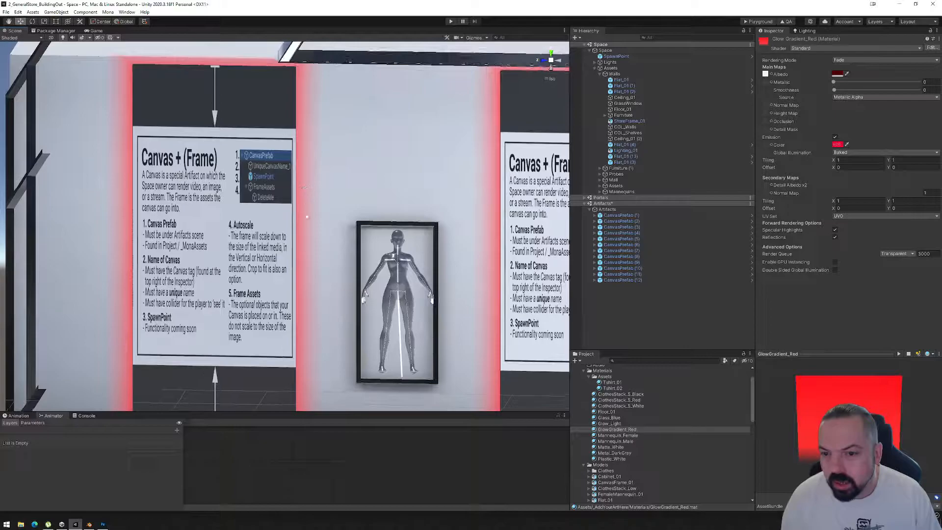
pyautogui.moveTo(92, 525)
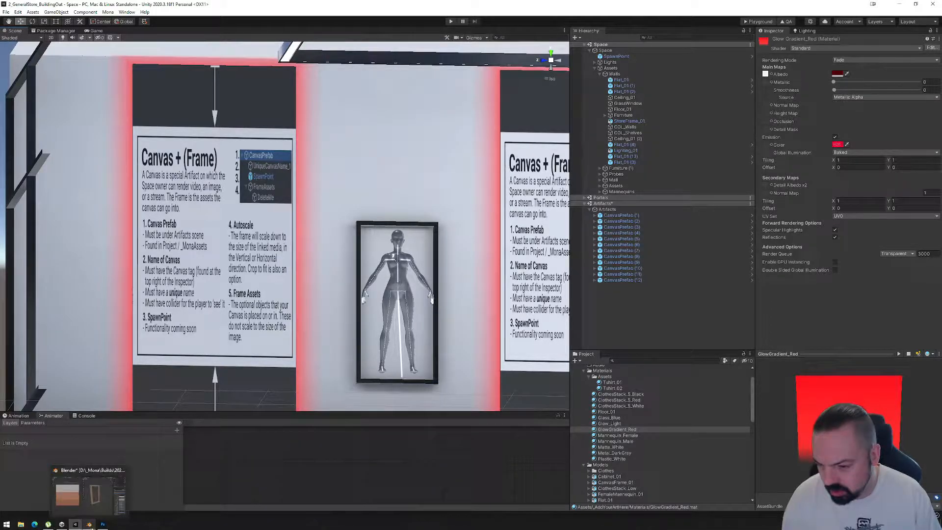
pyautogui.keyDown('alt'); pyautogui.moveTo(354, 150); pyautogui.dragTo(319, 123); pyautogui.keyUp('alt')
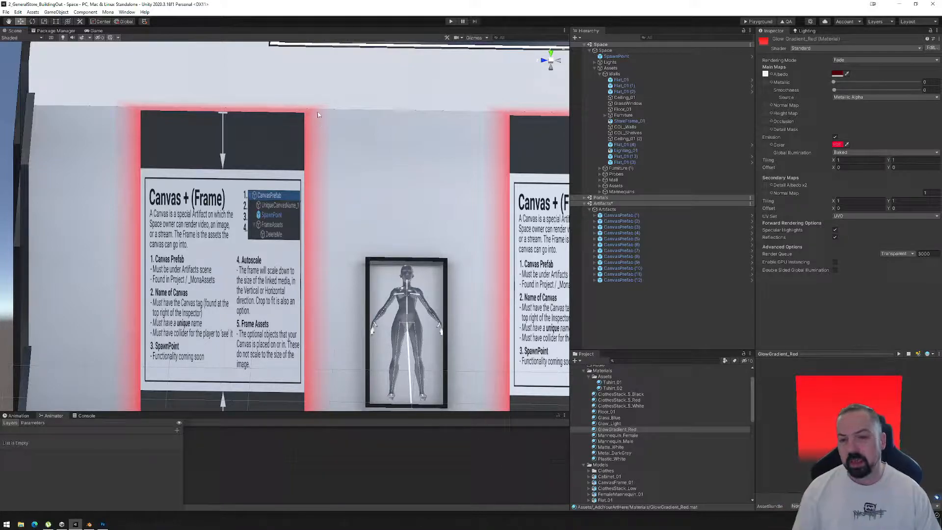
# Switch to Blender and select the diagonal corner edges at the upper corners of the glow frame in edge mode.
pyautogui.click(89, 525)
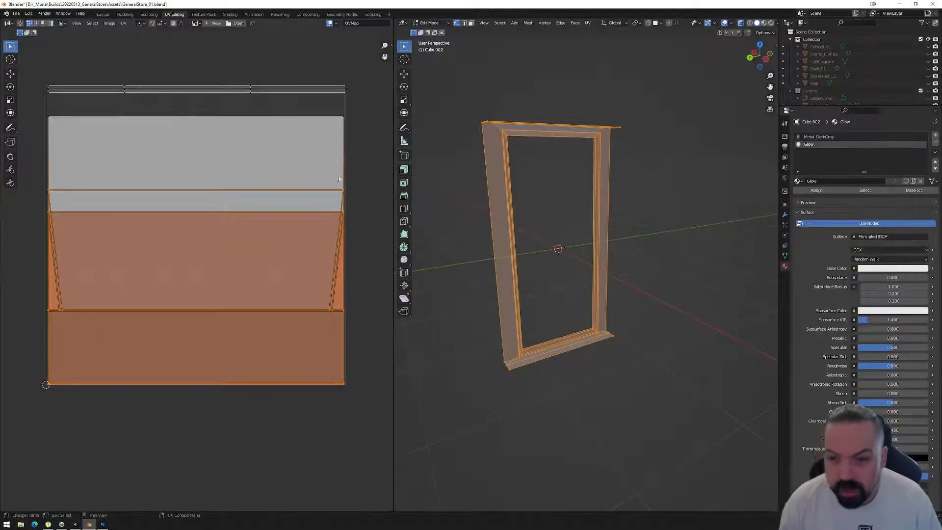
pyautogui.moveTo(570, 199); pyautogui.dragTo(538, 165, button='middle')
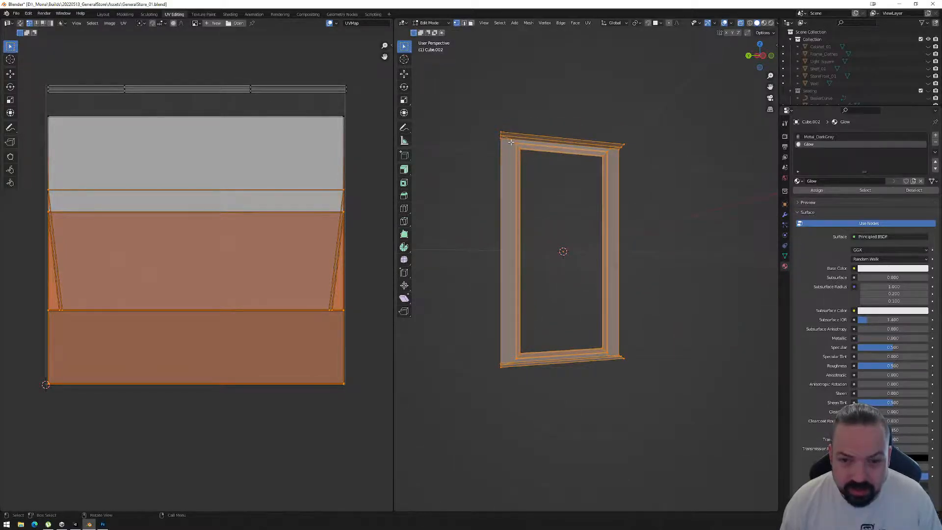
pyautogui.press('2')
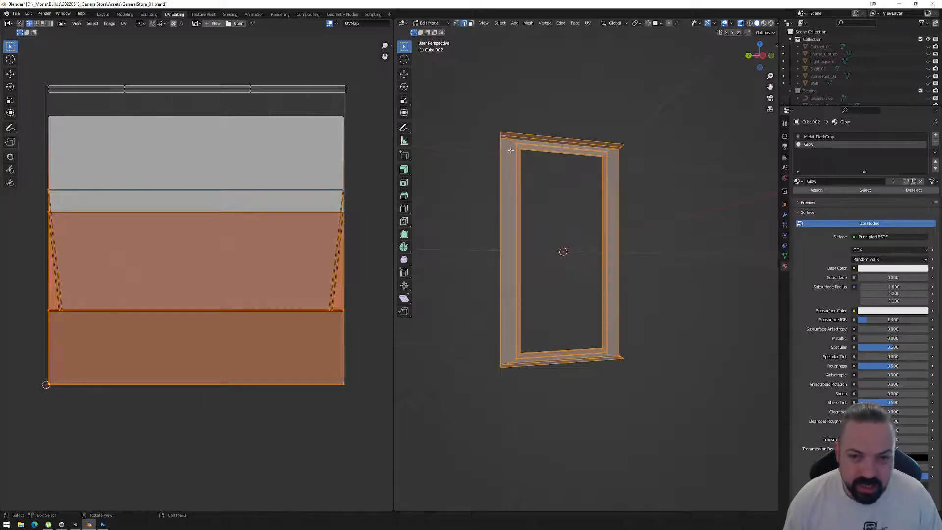
pyautogui.hotkey('alt', 'a')
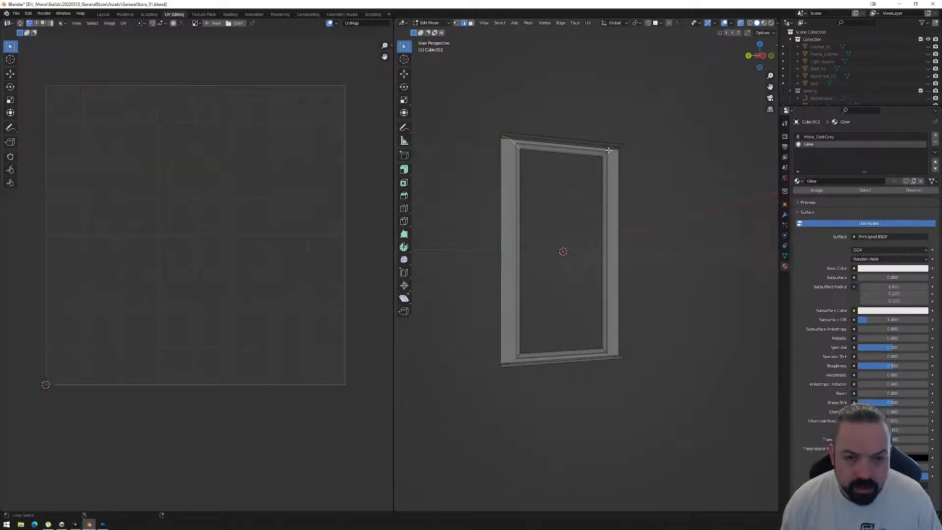
pyautogui.moveTo(526, 151)
pyautogui.mouseDown(button='middle')
pyautogui.moveTo(560, 183)
pyautogui.moveTo(507, 152)
pyautogui.mouseUp(button='middle')
pyautogui.scroll(1, 507, 153)
pyautogui.moveTo(448, 57); pyautogui.dragTo(589, 101, button='middle')
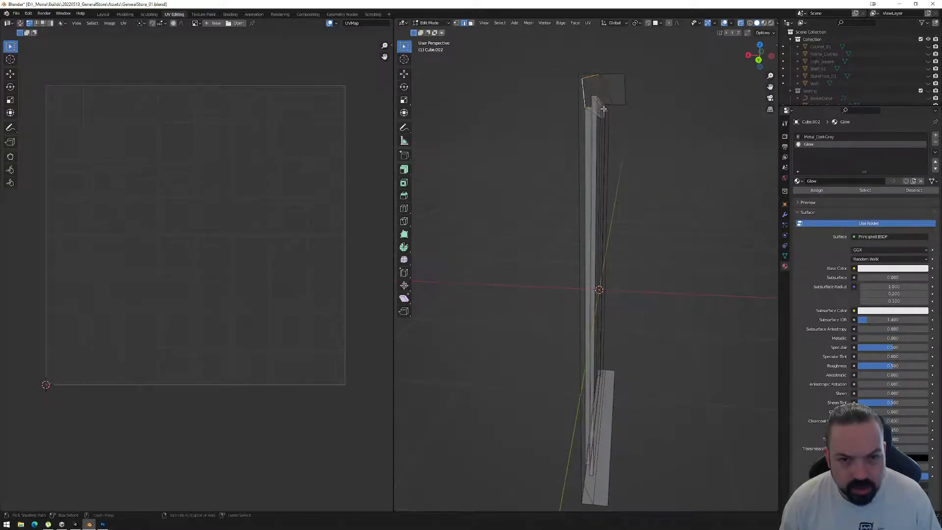
pyautogui.moveTo(648, 172); pyautogui.dragTo(627, 117, button='middle')
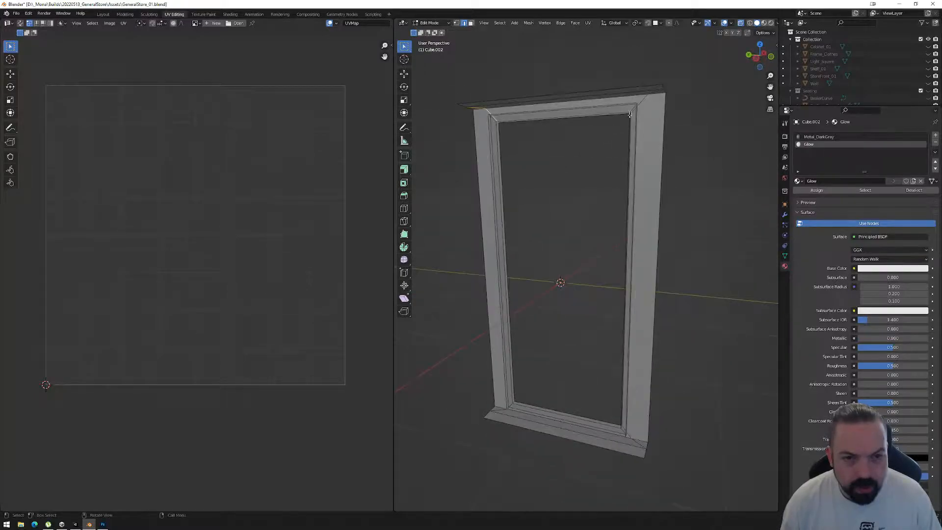
pyautogui.keyDown('ctrl'); pyautogui.click(626, 116); pyautogui.keyUp('ctrl')
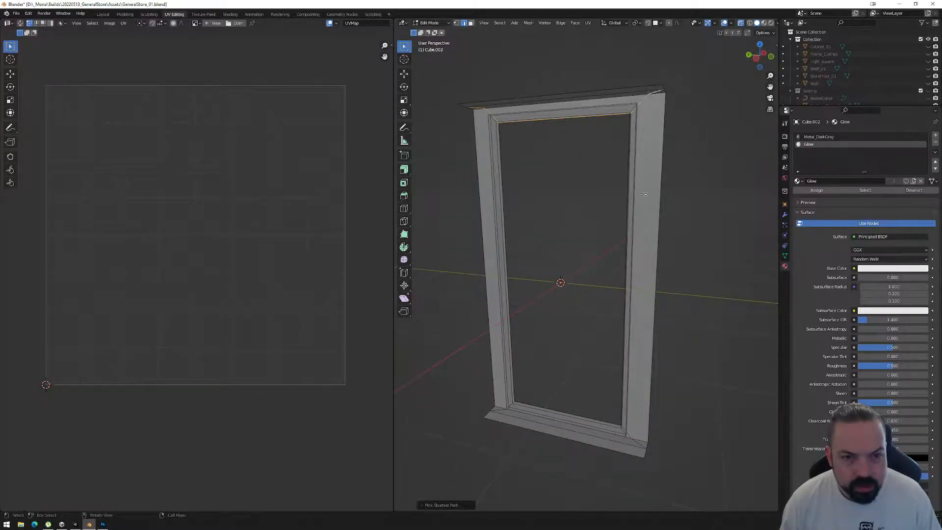
pyautogui.keyDown('ctrl'); pyautogui.click(630, 435); pyautogui.keyUp('ctrl')
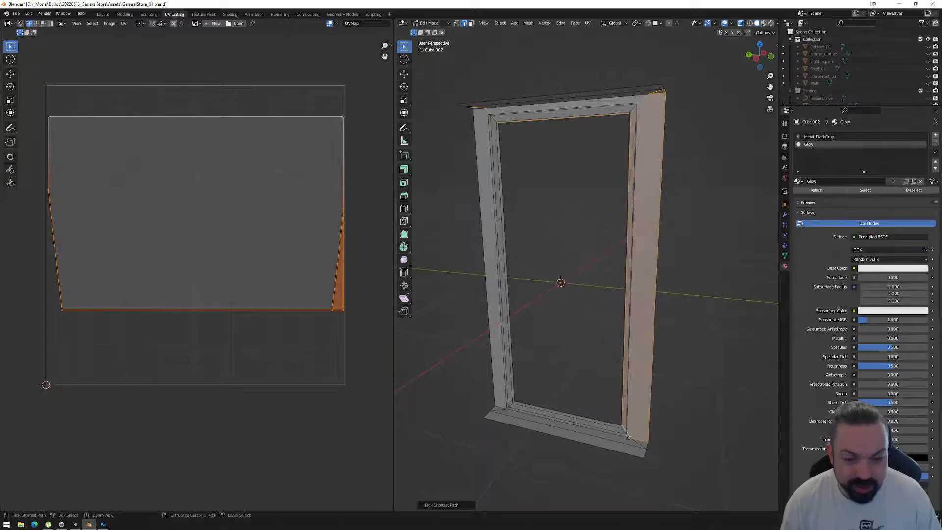
pyautogui.hotkey('ctrl', 'z')
# Add the lower corners' diagonal edges to the selection and try bevelling all four corners of the glow frame.
pyautogui.keyDown('shift'); pyautogui.click(638, 444); pyautogui.keyUp('shift')
pyautogui.keyDown('ctrl'); pyautogui.click(630, 436); pyautogui.keyUp('ctrl')
pyautogui.moveTo(542, 444); pyautogui.dragTo(542, 350, button='middle')
pyautogui.keyDown('shift'); pyautogui.click(500, 457); pyautogui.keyUp('shift')
pyautogui.keyDown('shift'); pyautogui.moveTo(563, 149); pyautogui.dragTo(559, 278, button='middle'); pyautogui.keyUp('shift')
pyautogui.moveTo(524, 190); pyautogui.dragTo(550, 198, button='middle')
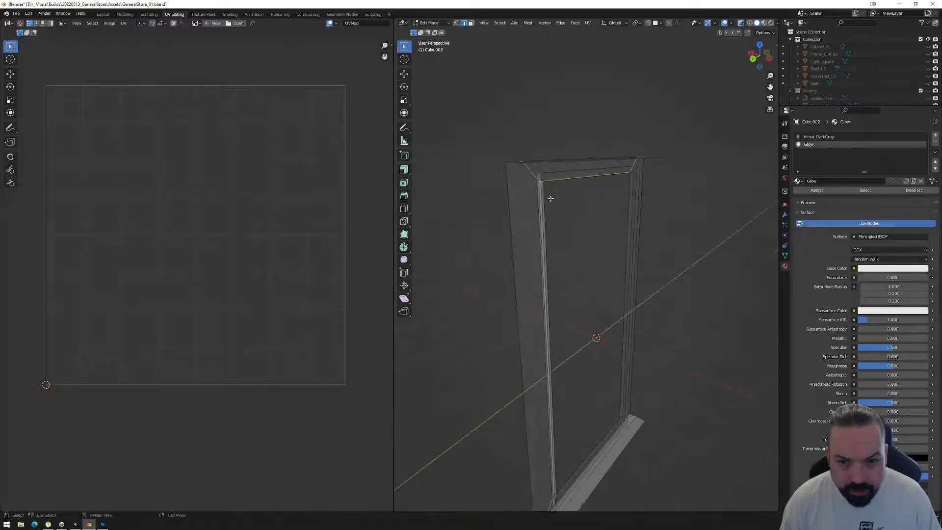
pyautogui.moveTo(671, 193); pyautogui.dragTo(572, 210, button='middle')
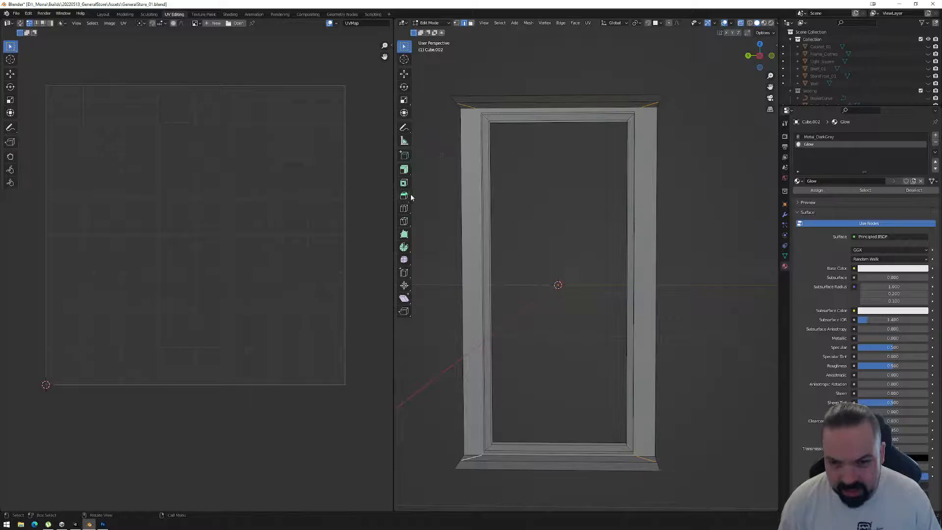
pyautogui.click(405, 195)
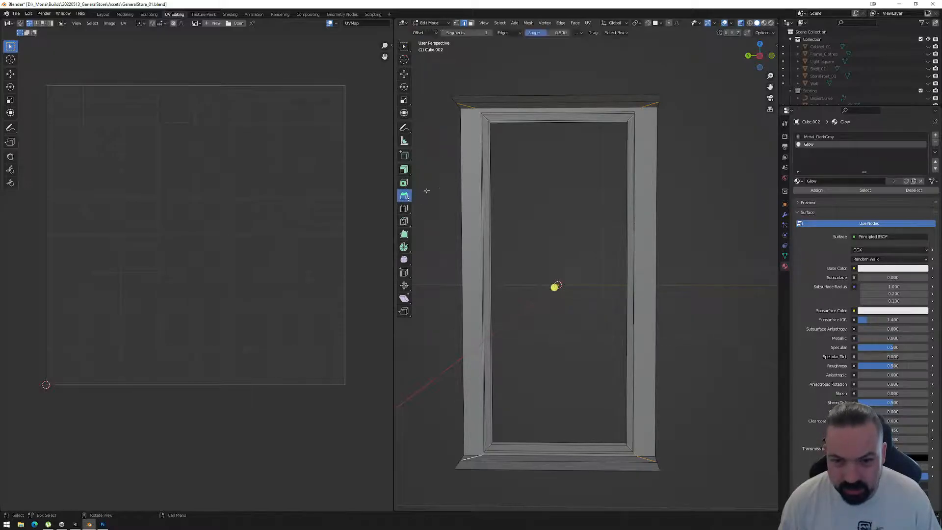
pyautogui.moveTo(555, 287); pyautogui.dragTo(553, 284)
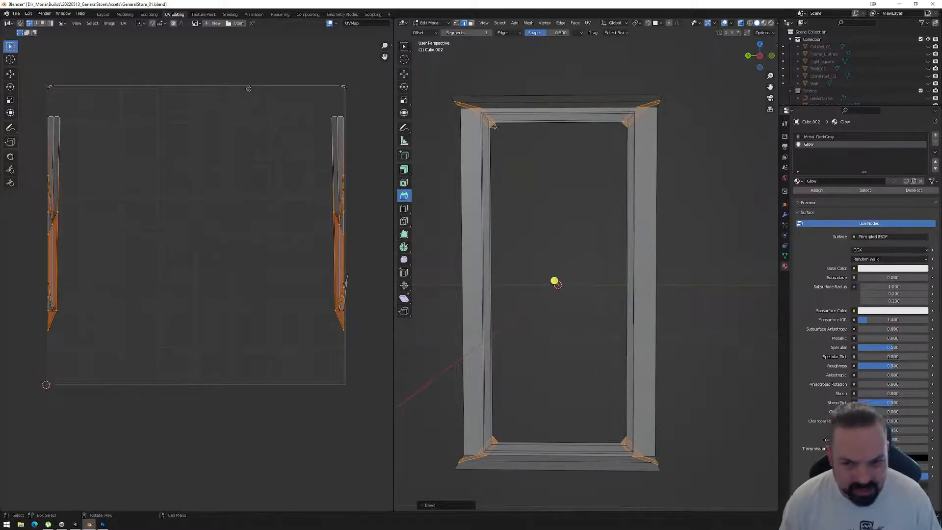
pyautogui.moveTo(517, 172); pyautogui.dragTo(560, 175, button='middle')
pyautogui.hotkey('ctrl', 'z')
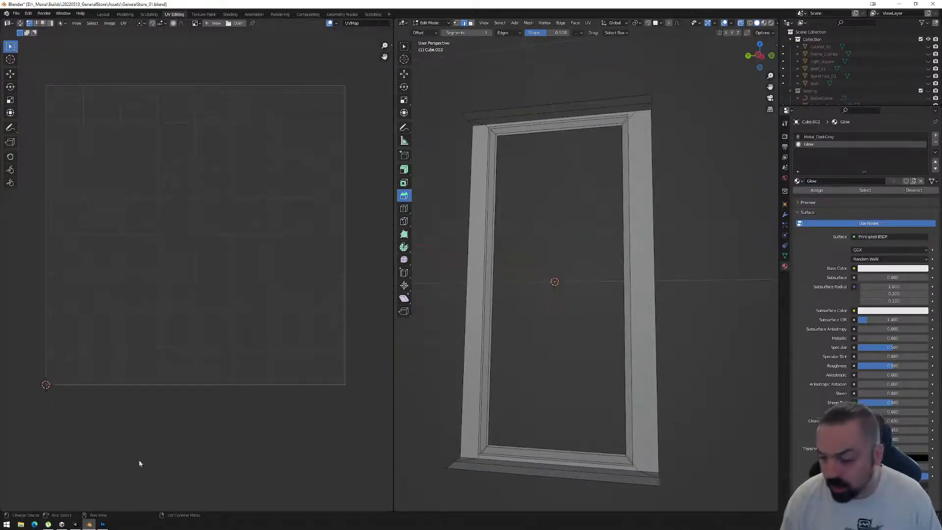
# Switch to Unity, try the Transparent rendering mode on the GlowGradient_Red material and return it to Fade.
pyautogui.click(103, 524)
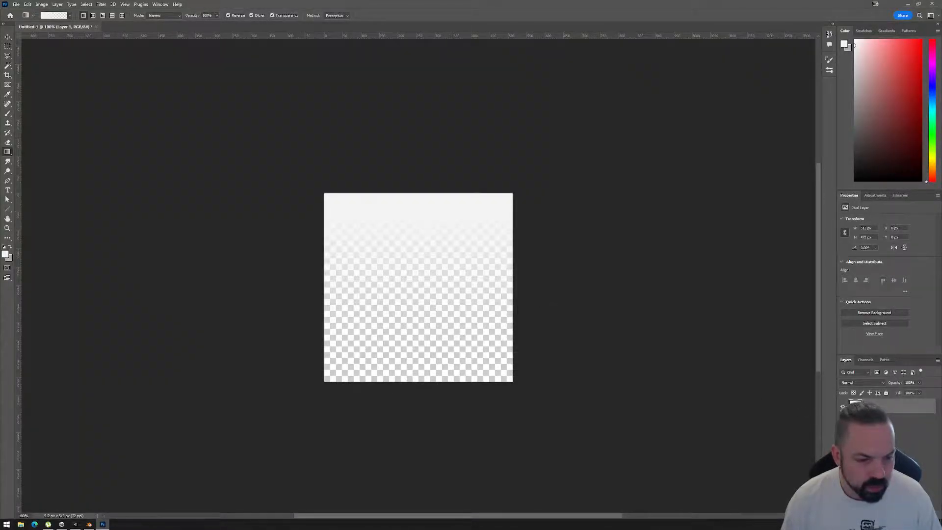
pyautogui.click(75, 524)
pyautogui.click(859, 59)
pyautogui.click(856, 93)
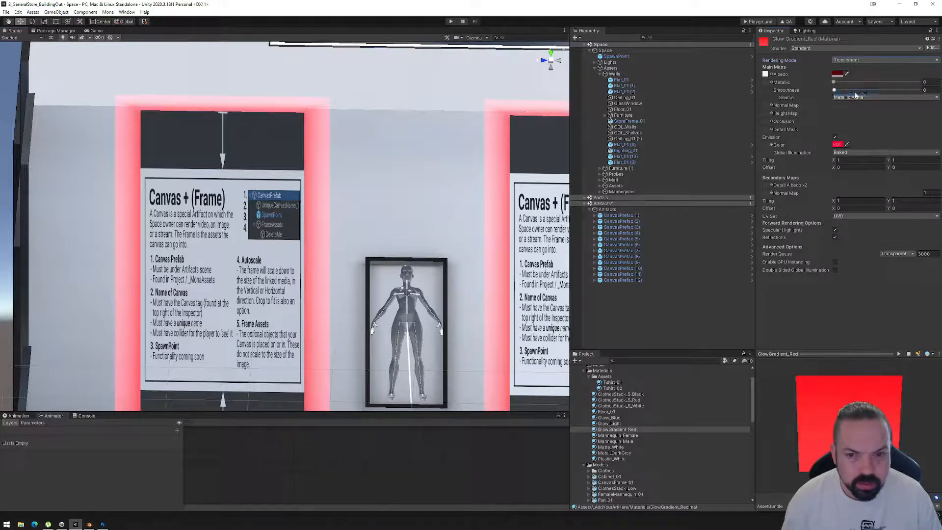
pyautogui.click(860, 61)
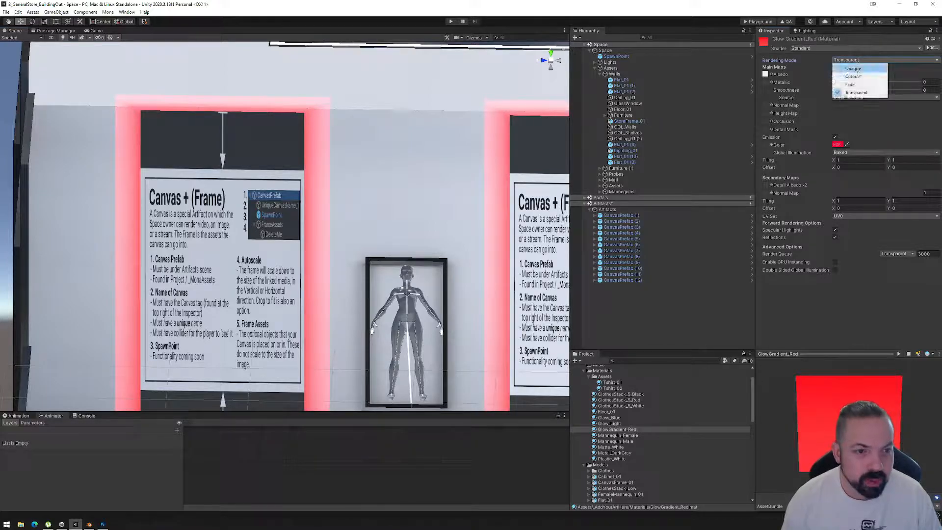
pyautogui.click(859, 86)
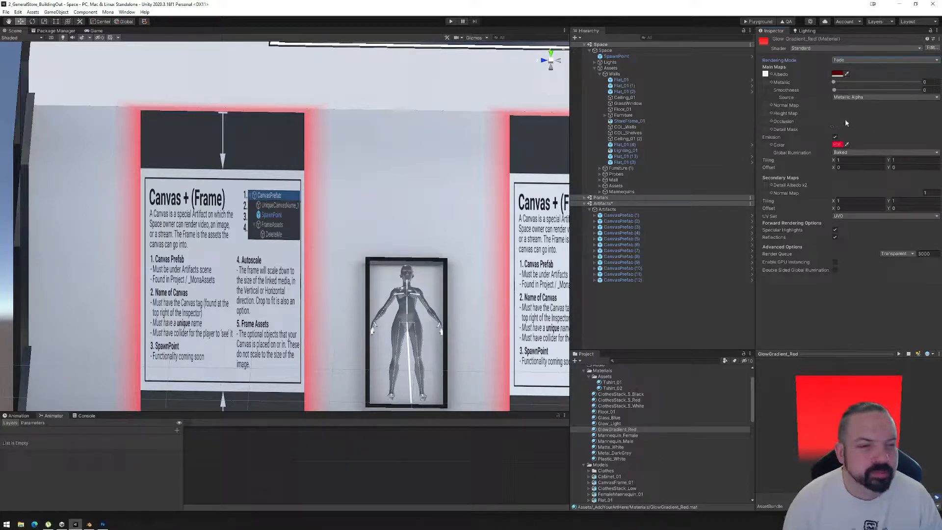
# Try the Cutout rendering mode with an alpha cutoff of 0.5 on GlowGradient_Red, and return the material to Fade.
pyautogui.click(845, 59)
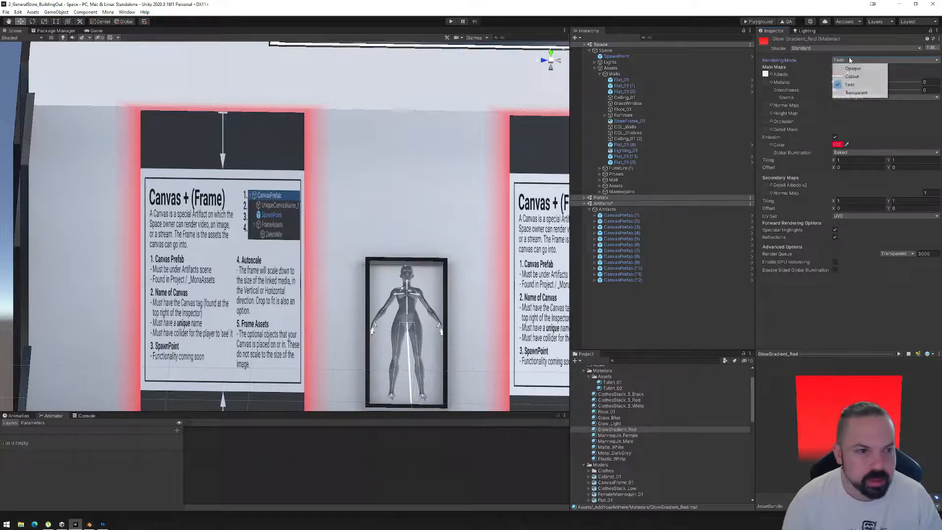
pyautogui.click(855, 78)
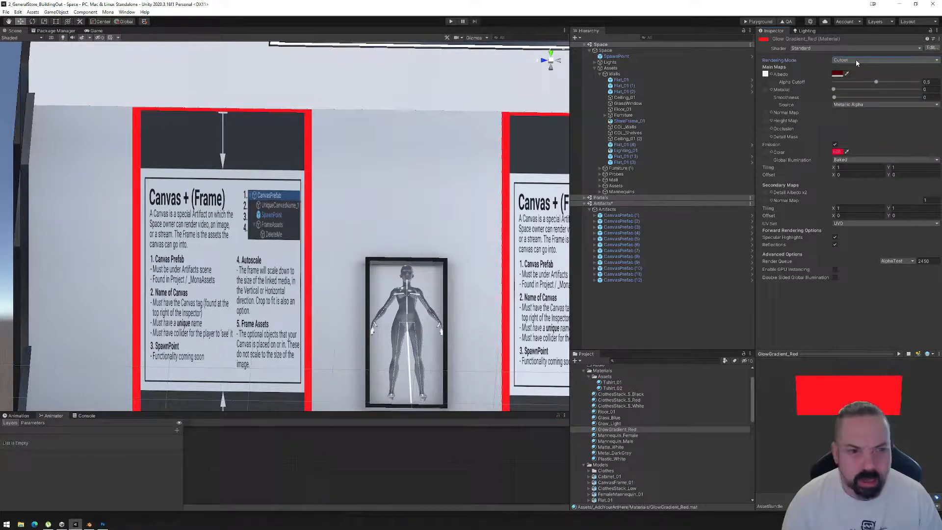
pyautogui.click(857, 61)
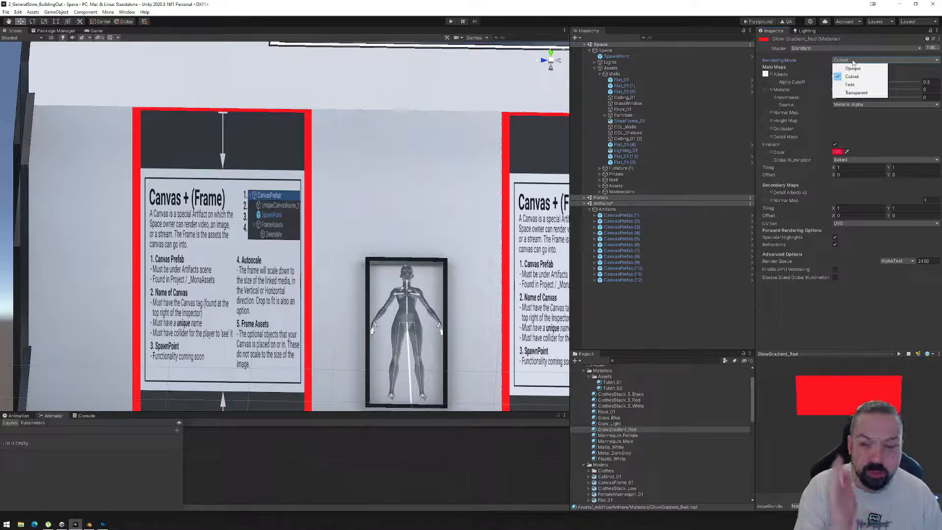
pyautogui.click(911, 75)
pyautogui.moveTo(879, 81); pyautogui.dragTo(870, 100)
pyautogui.write('.5')
pyautogui.press('Return')
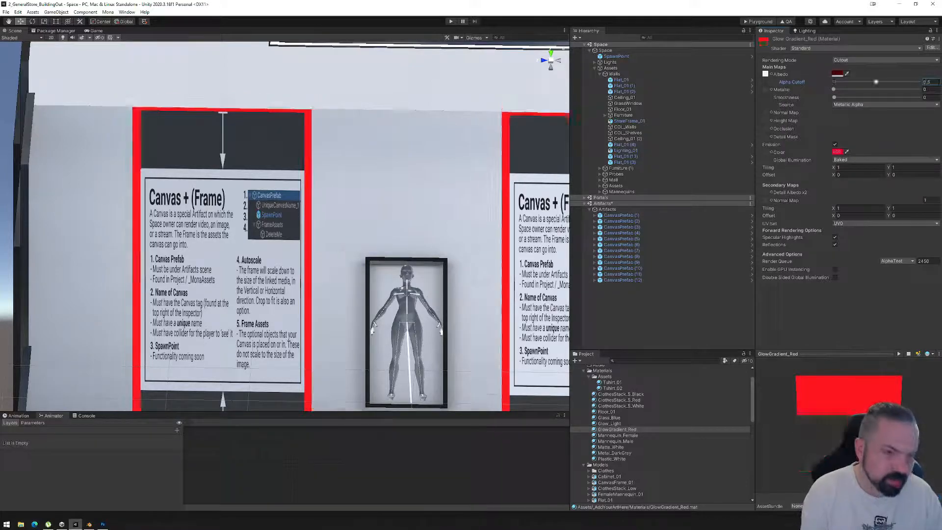
pyautogui.click(856, 62)
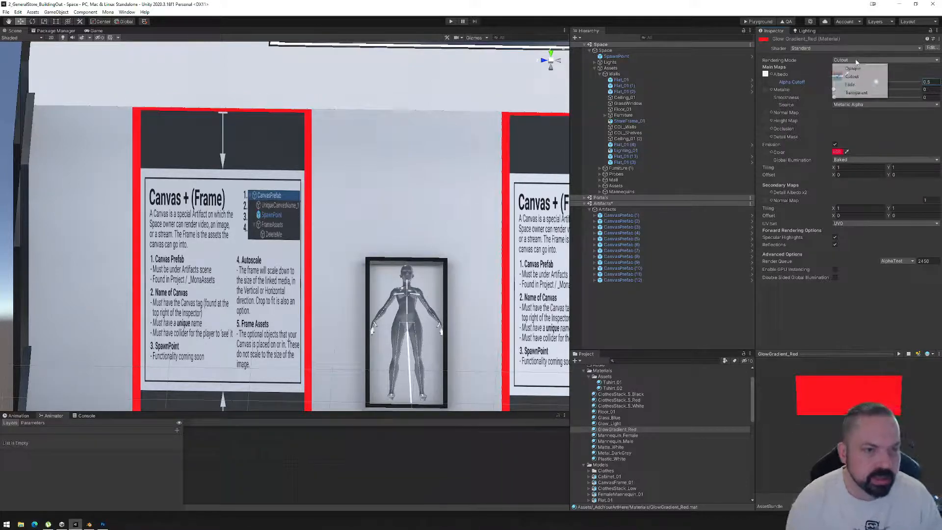
pyautogui.click(850, 84)
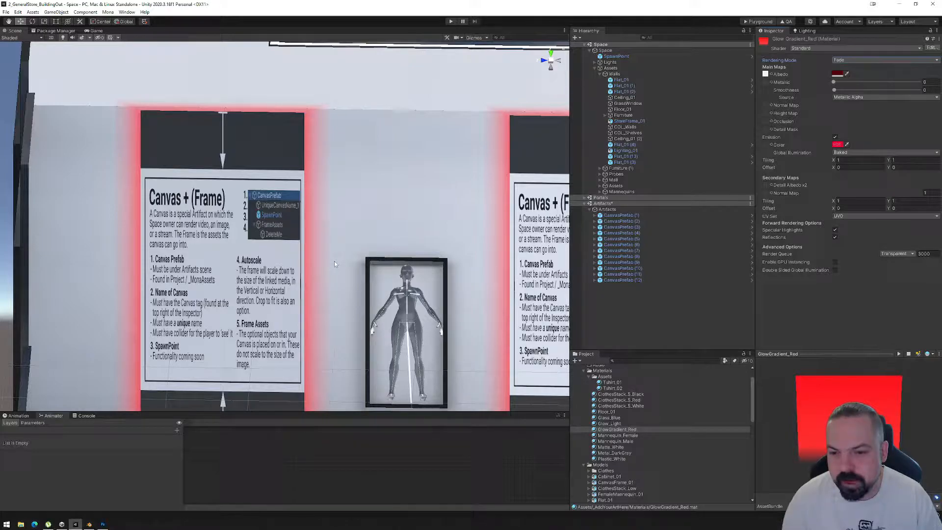
# Switch to Photoshop and squash the gradient layer slightly upward from its lower edge using Free Transform, leaving nothing selected.
pyautogui.click(103, 524)
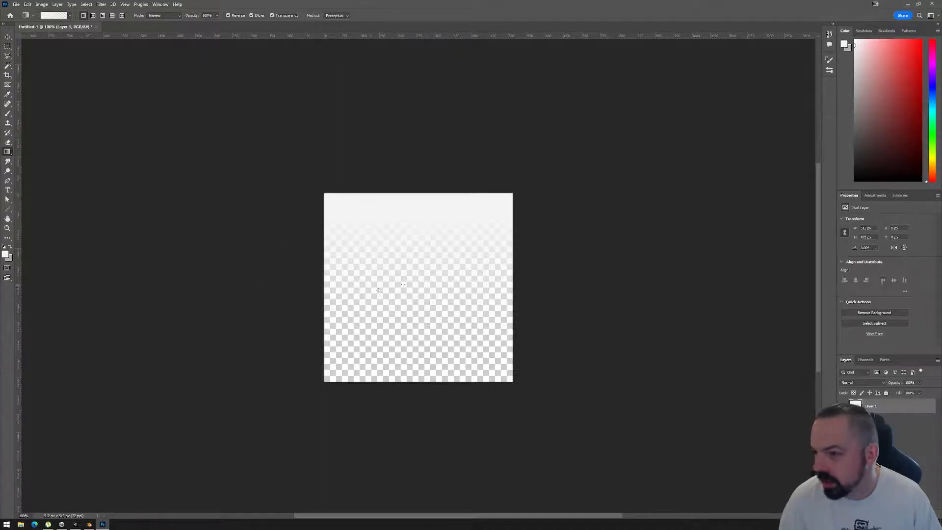
pyautogui.scroll(1, 410, 286)
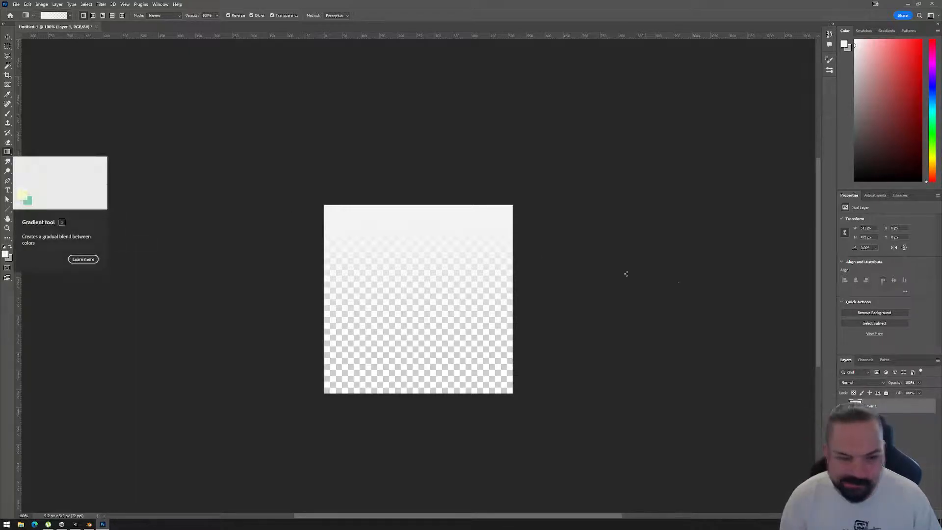
pyautogui.hotkey('ctrl', 'a')
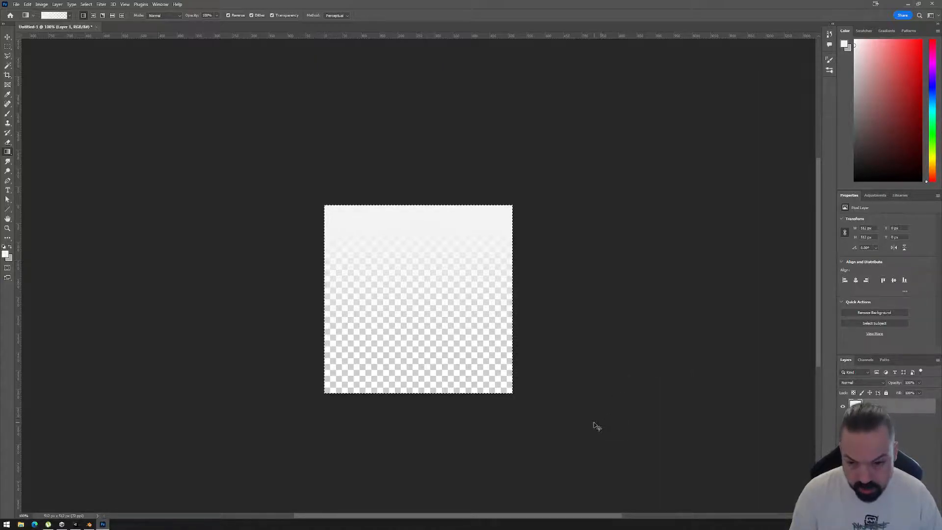
pyautogui.hotkey('ctrl', 't')
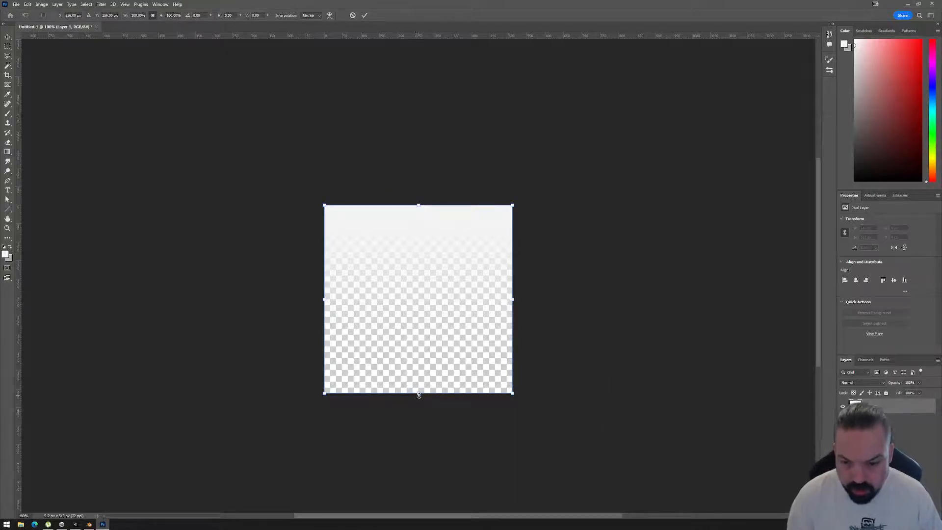
pyautogui.moveTo(419, 394); pyautogui.dragTo(420, 389)
pyautogui.press('Return')
pyautogui.press('g')
pyautogui.press('m')
pyautogui.hotkey('ctrl', 'd')
# Save a copy of the gradient as PNG over GradientAlpha_Diffuse.png in the project's Textures folder, replacing the existing file.
pyautogui.click(18, 5)
pyautogui.moveTo(44, 121)
pyautogui.click(129, 117)
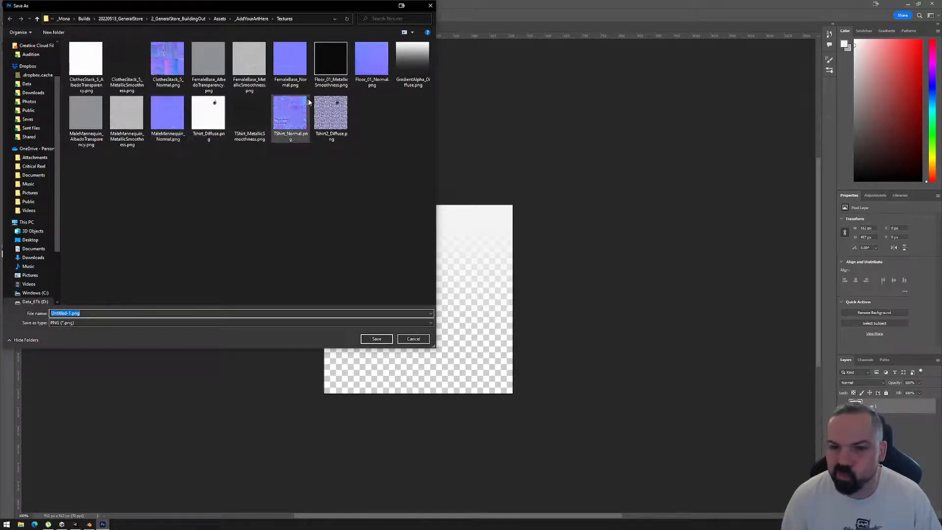
pyautogui.click(412, 61)
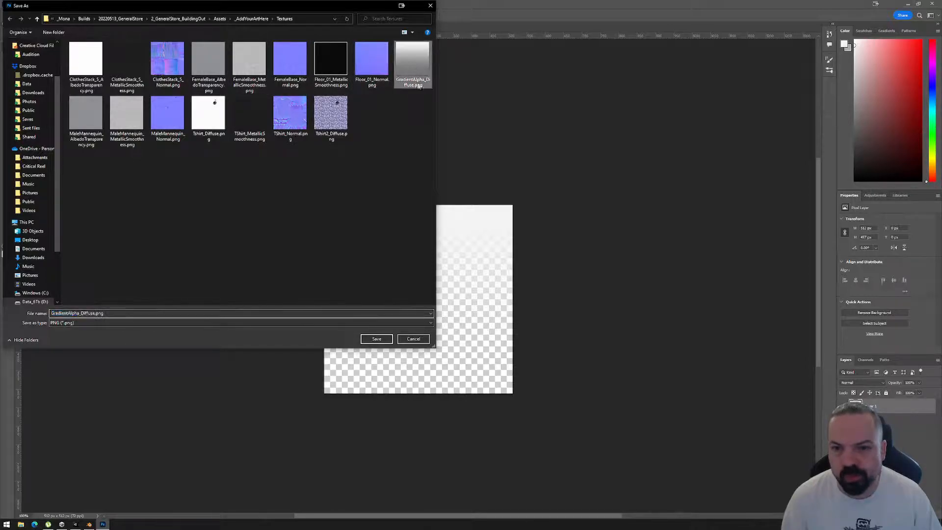
pyautogui.click(377, 339)
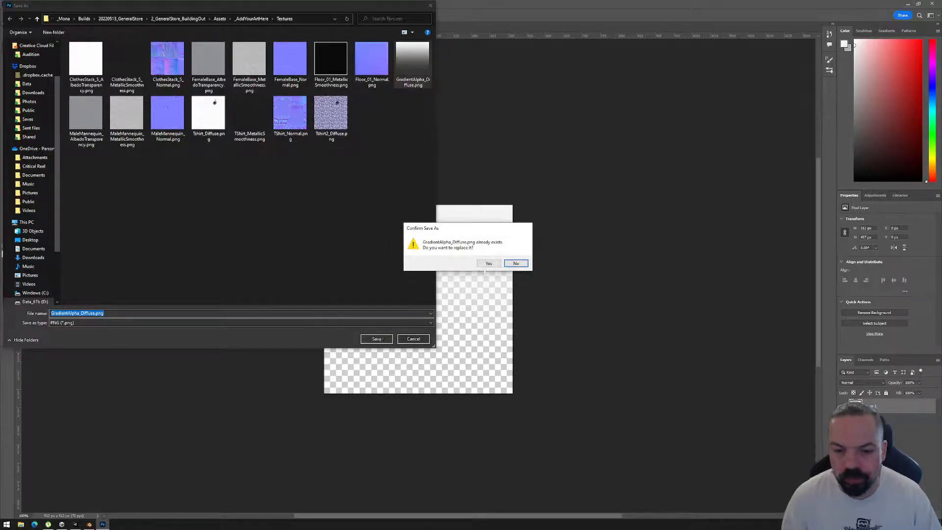
pyautogui.click(490, 265)
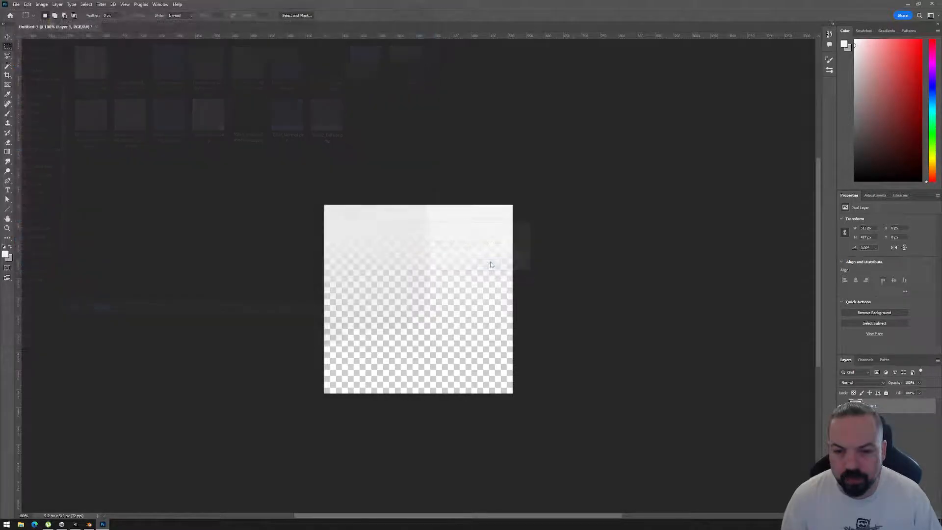
# Switch to Unity and examine the red glow around the wall canvases, both near the wall and across the whole store.
pyautogui.click(76, 524)
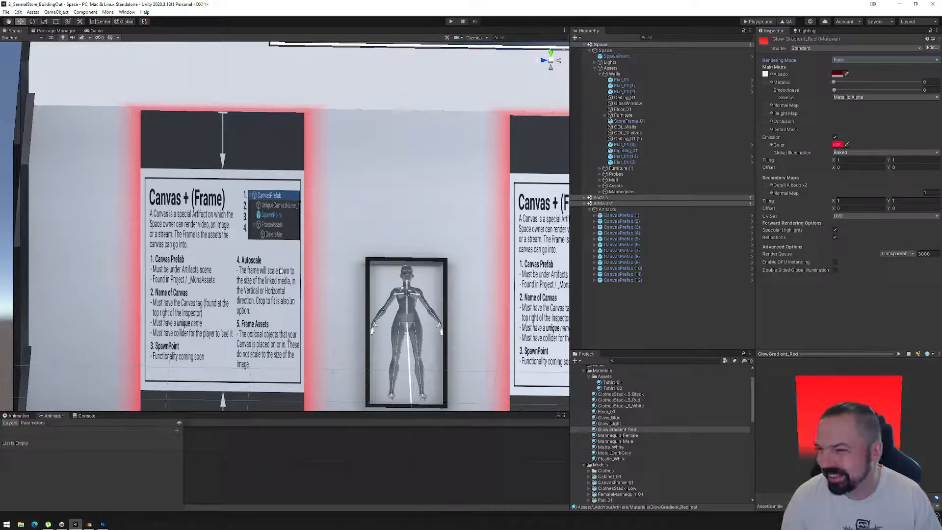
pyautogui.scroll(-3, 300, 252)
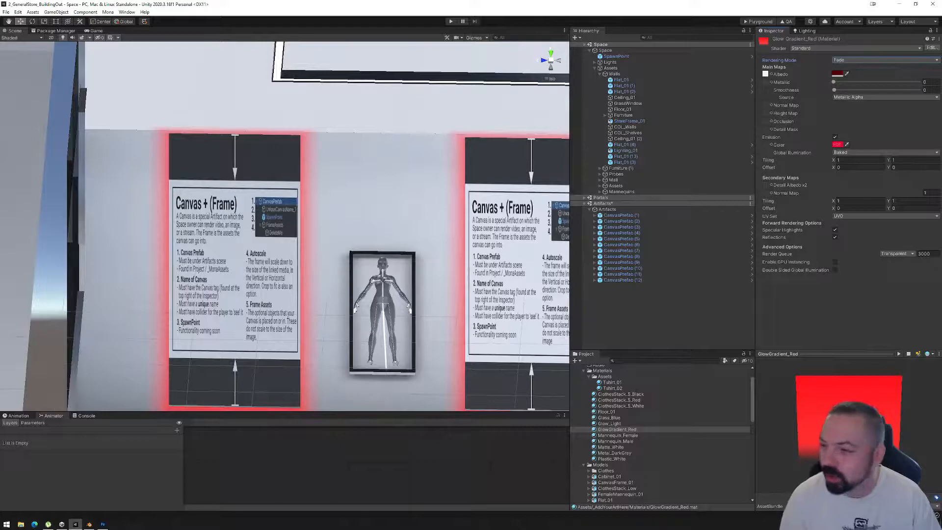
pyautogui.moveTo(532, 338); pyautogui.dragTo(391, 276, button='middle')
pyautogui.scroll(-3, 392, 276)
pyautogui.keyDown('alt'); pyautogui.moveTo(403, 284); pyautogui.dragTo(441, 362); pyautogui.keyUp('alt')
pyautogui.moveTo(440, 361); pyautogui.dragTo(254, 259, button='middle')
pyautogui.keyDown('alt'); pyautogui.moveTo(374, 233); pyautogui.dragTo(400, 253); pyautogui.keyUp('alt')
pyautogui.moveTo(401, 253); pyautogui.dragTo(302, 211, button='middle')
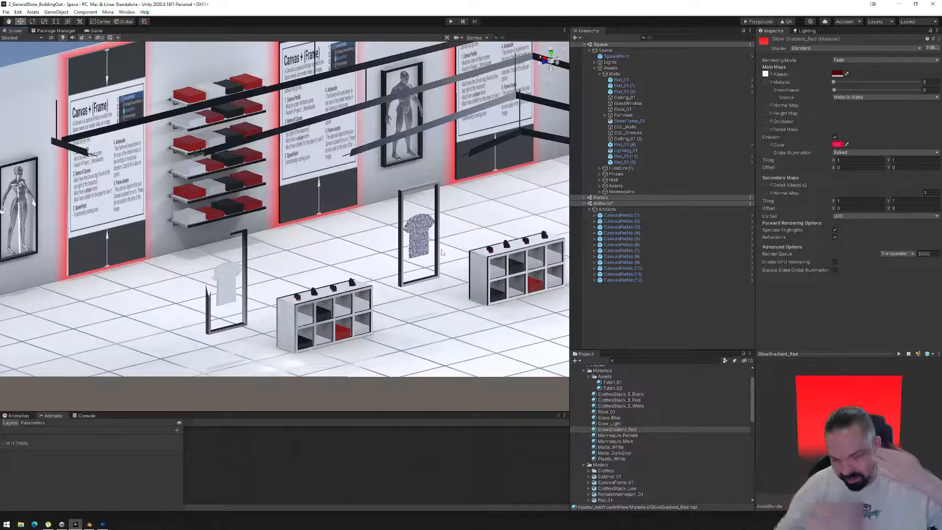
pyautogui.keyDown('alt'); pyautogui.moveTo(227, 180); pyautogui.dragTo(425, 314); pyautogui.keyUp('alt')
pyautogui.scroll(-4, 223, 225)
pyautogui.moveTo(398, 246); pyautogui.dragTo(316, 257, button='middle')
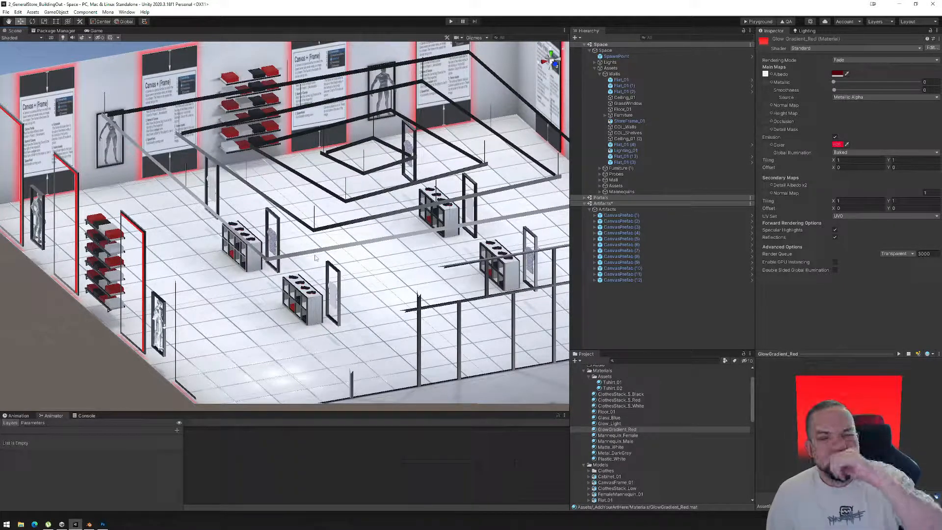
# Try the Unlit/Texture shader on the Glow Gradient_Red material and undo the shader change.
pyautogui.keyDown('alt'); pyautogui.moveTo(300, 211); pyautogui.dragTo(398, 202); pyautogui.keyUp('alt')
pyautogui.moveTo(417, 183); pyautogui.dragTo(338, 208, button='middle')
pyautogui.scroll(-5, 338, 208)
pyautogui.moveTo(430, 240); pyautogui.dragTo(406, 247, button='middle')
pyautogui.keyDown('alt'); pyautogui.moveTo(406, 247); pyautogui.dragTo(201, 234); pyautogui.keyUp('alt')
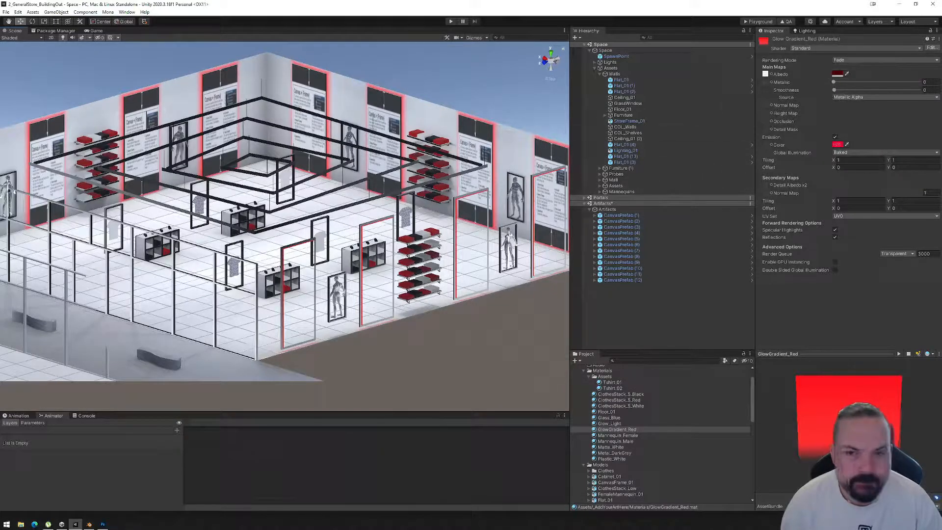
pyautogui.keyDown('alt'); pyautogui.moveTo(419, 107); pyautogui.dragTo(472, 224); pyautogui.keyUp('alt')
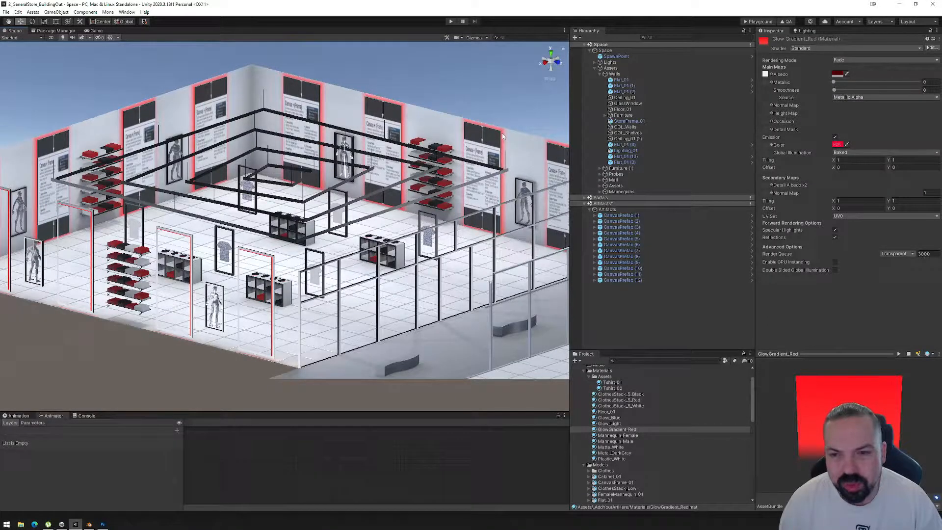
pyautogui.click(829, 90)
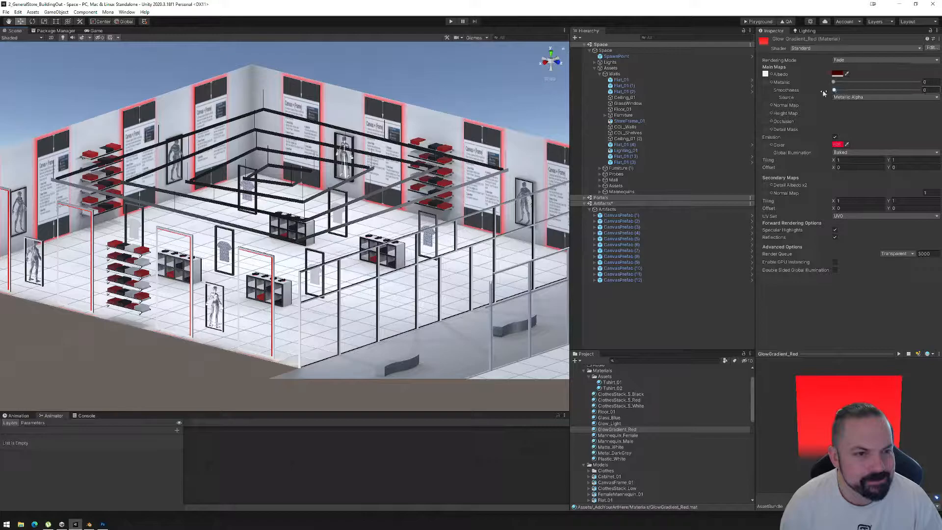
pyautogui.click(847, 48)
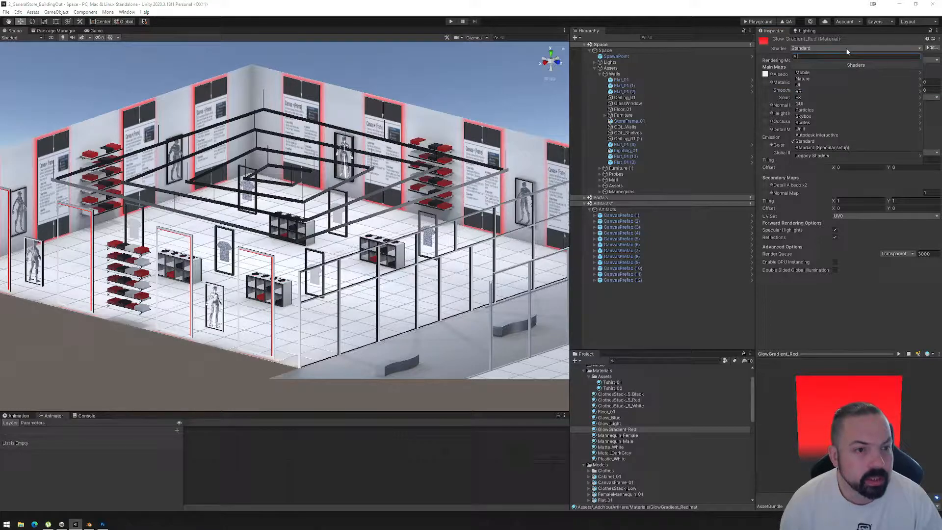
pyautogui.click(821, 129)
pyautogui.click(817, 80)
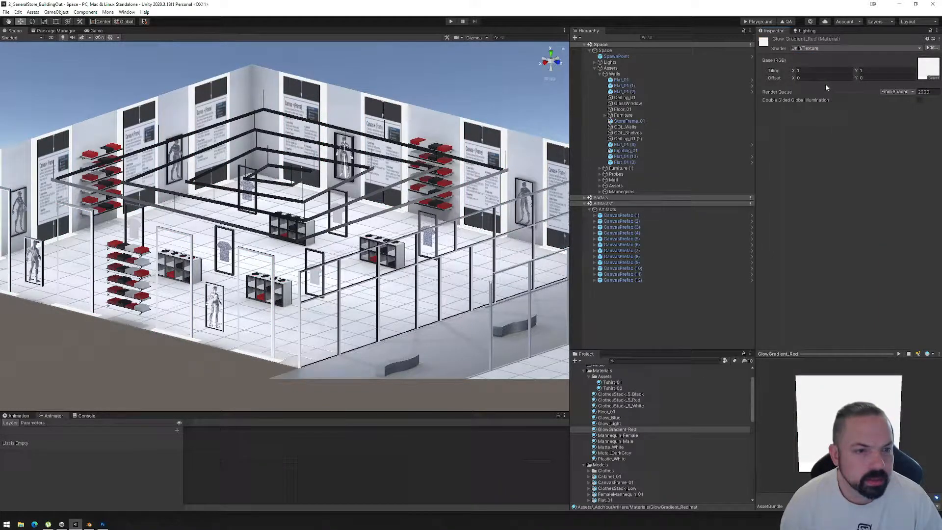
pyautogui.hotkey('ctrl', 'z')
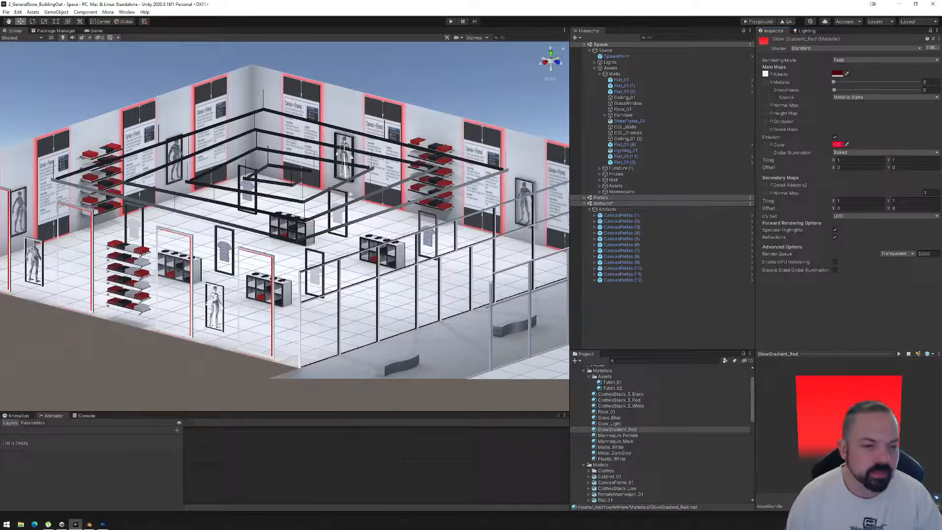
# Examine the red canvas glow from several sides of the store, with CanvasPrefab (1) selected to locate it among the walls.
pyautogui.keyDown('alt'); pyautogui.moveTo(244, 228); pyautogui.dragTo(637, 233); pyautogui.keyUp('alt')
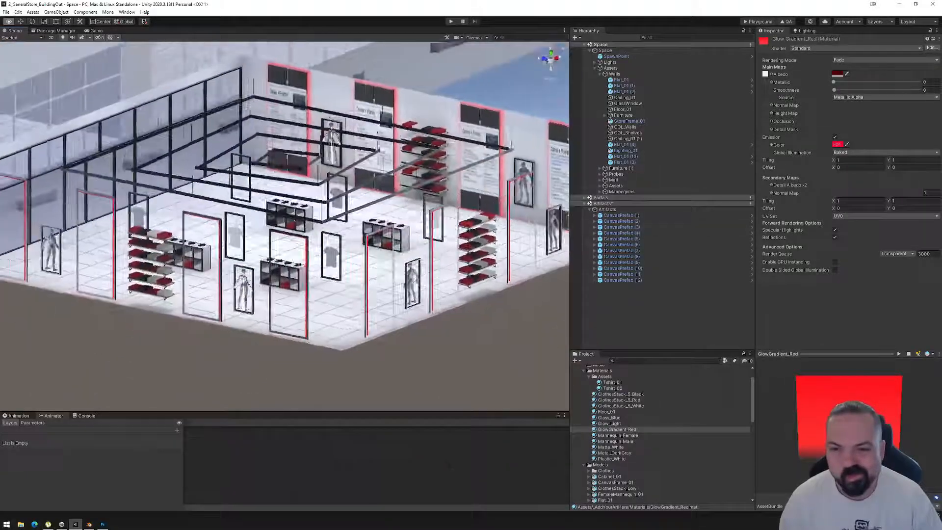
pyautogui.keyDown('alt'); pyautogui.moveTo(206, 227); pyautogui.dragTo(496, 232); pyautogui.keyUp('alt')
pyautogui.keyDown('alt'); pyautogui.moveTo(264, 194); pyautogui.dragTo(314, 252, button='middle'); pyautogui.keyUp('alt')
pyautogui.keyDown('alt'); pyautogui.scroll(7, 336, 207); pyautogui.keyUp('alt')
pyautogui.keyDown('alt'); pyautogui.moveTo(315, 252); pyautogui.dragTo(222, 278); pyautogui.keyUp('alt')
pyautogui.keyDown('alt'); pyautogui.moveTo(268, 243); pyautogui.dragTo(358, 268); pyautogui.keyUp('alt')
pyautogui.click(631, 216)
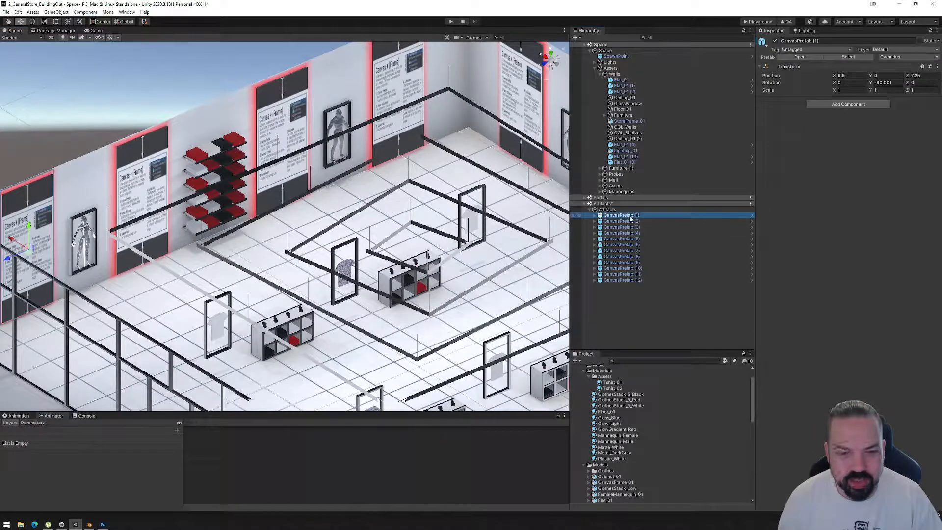
pyautogui.keyDown('alt'); pyautogui.moveTo(249, 281); pyautogui.dragTo(371, 234); pyautogui.keyUp('alt')
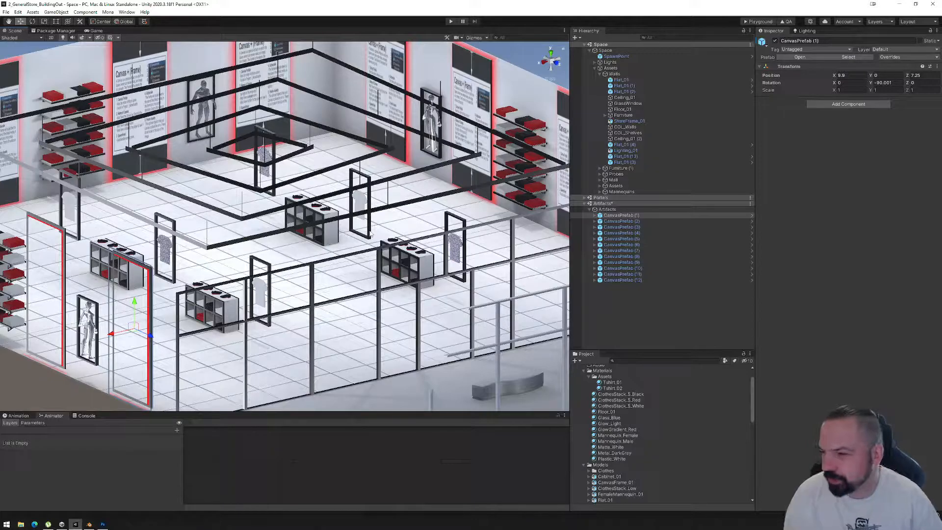
pyautogui.scroll(-5, 313, 162)
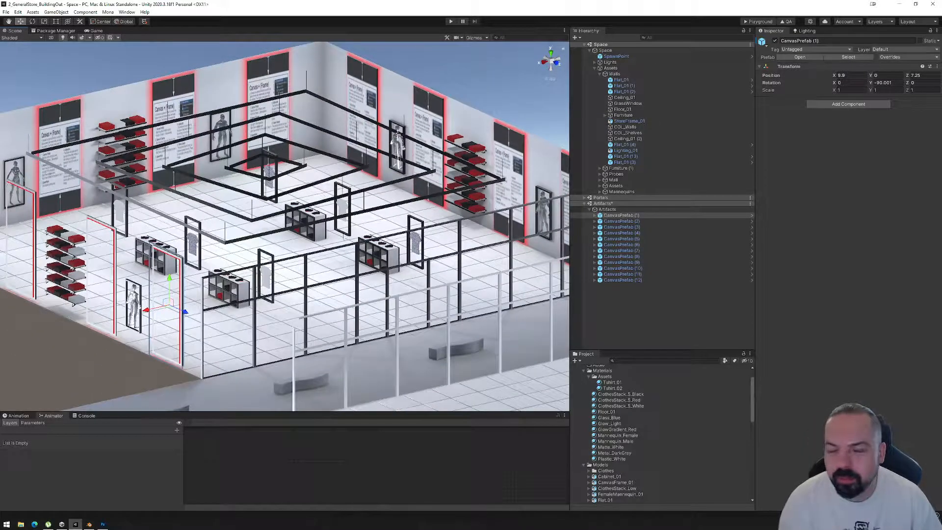
pyautogui.keyDown('alt'); pyautogui.moveTo(253, 249); pyautogui.dragTo(303, 260); pyautogui.keyUp('alt')
pyautogui.moveTo(303, 260); pyautogui.dragTo(348, 265, button='middle')
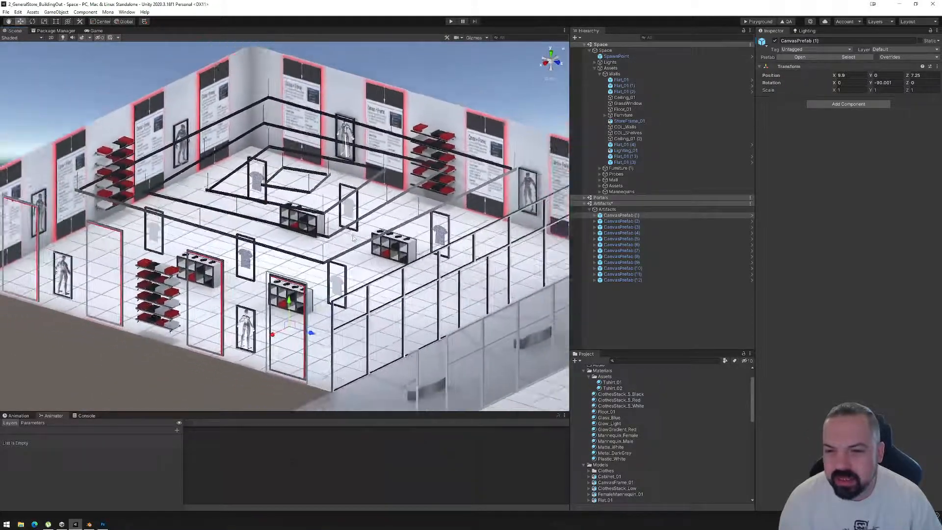
pyautogui.scroll(-2, 348, 264)
# Save the scenes and use Mona's Quality Assurance check to locate the canvas that shares its GameObject name with others.
pyautogui.click(6, 12)
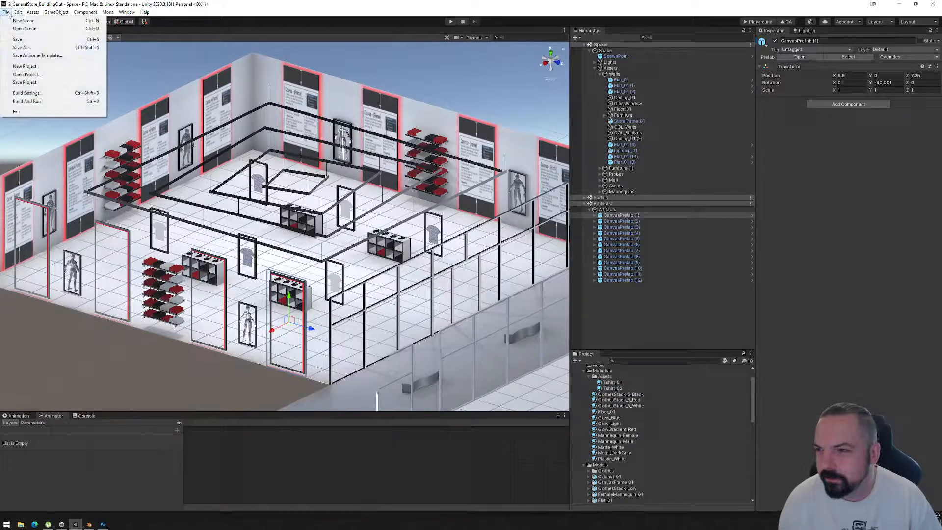
pyautogui.click(20, 39)
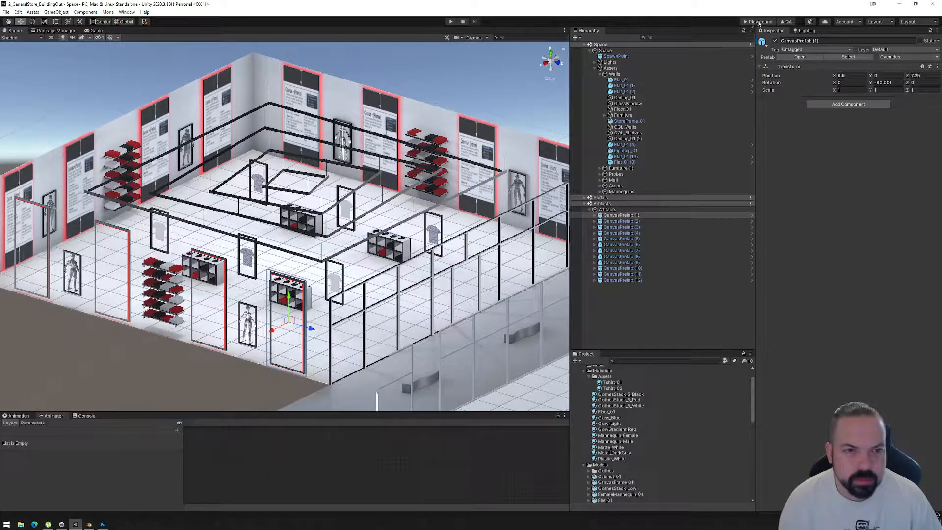
pyautogui.click(786, 21)
pyautogui.click(558, 110)
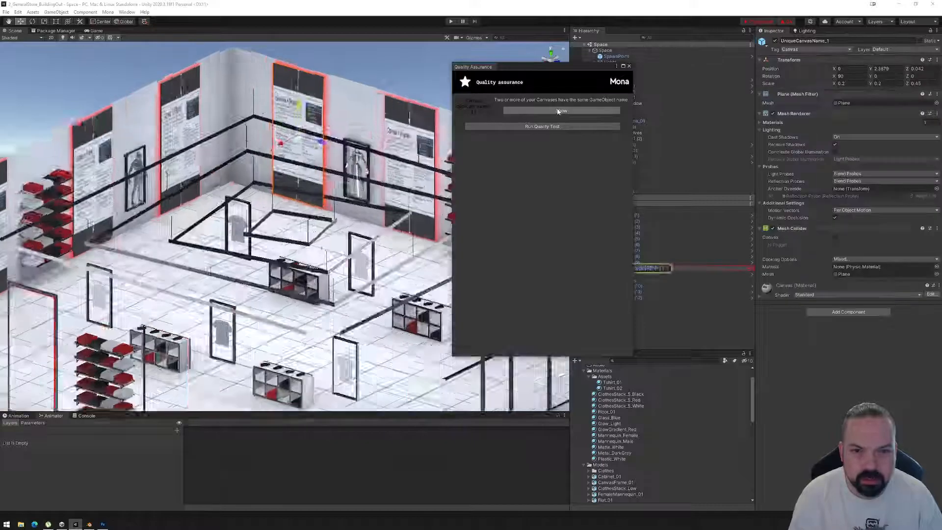
pyautogui.click(629, 66)
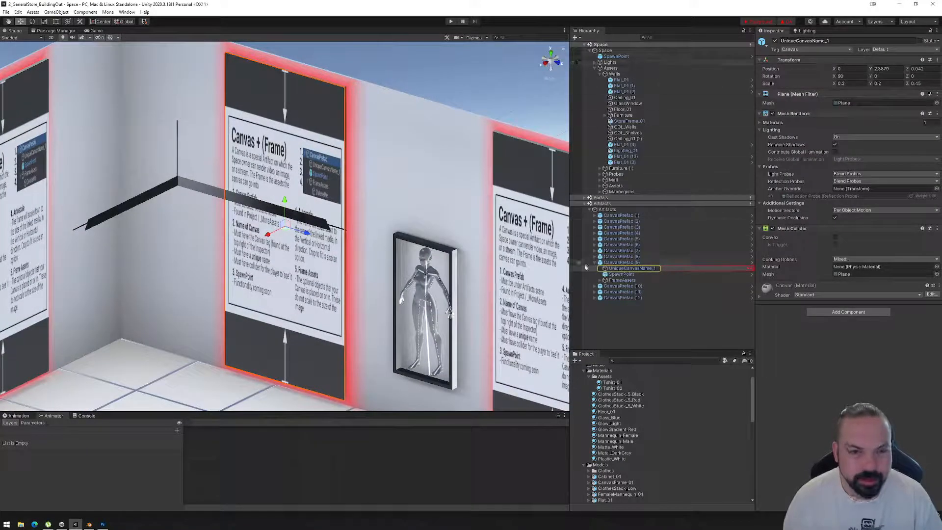
# Select the canvas object inside CanvasPrefab (1) and find where it hangs in the store.
pyautogui.click(595, 215)
pyautogui.click(625, 221)
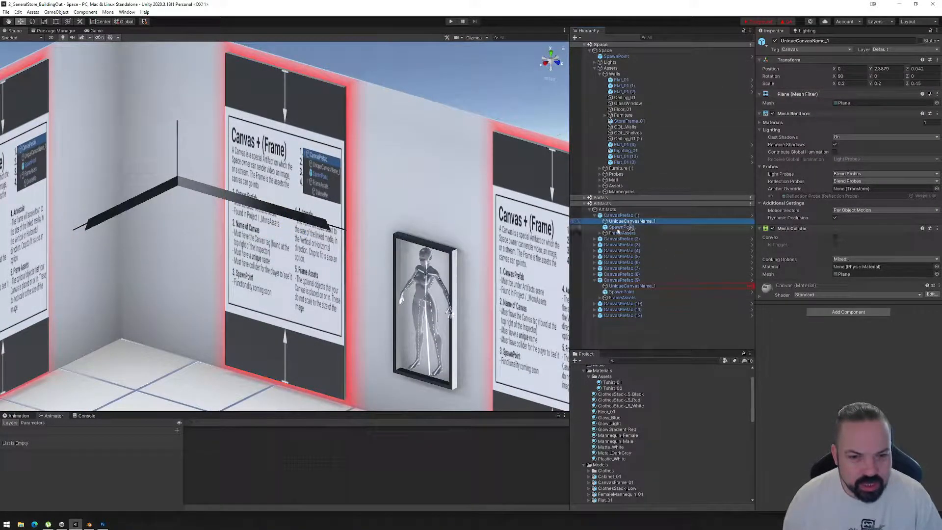
pyautogui.scroll(-8, 354, 290)
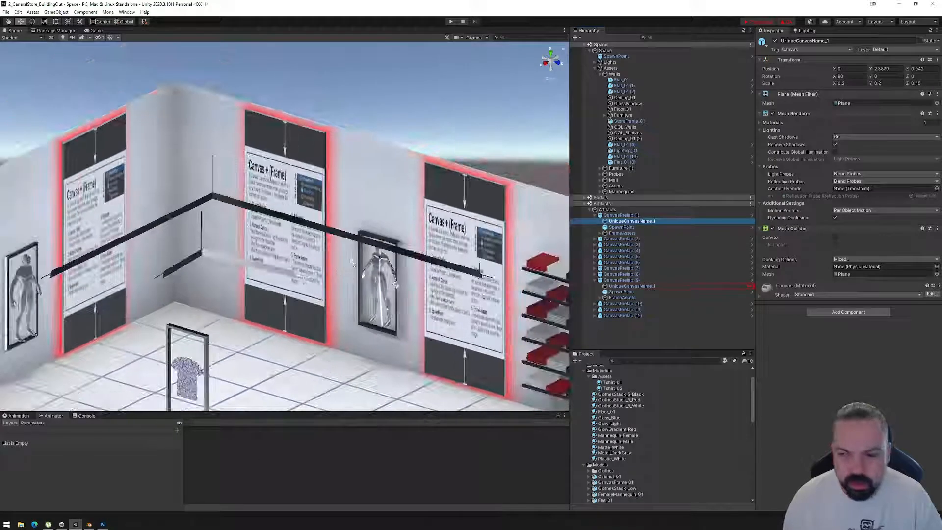
pyautogui.keyDown('alt'); pyautogui.moveTo(363, 294); pyautogui.dragTo(239, 311); pyautogui.keyUp('alt')
pyautogui.moveTo(239, 311); pyautogui.dragTo(495, 289, button='middle')
pyautogui.keyDown('alt'); pyautogui.moveTo(495, 289); pyautogui.dragTo(392, 291); pyautogui.keyUp('alt')
pyautogui.moveTo(392, 292); pyautogui.dragTo(373, 289, button='middle')
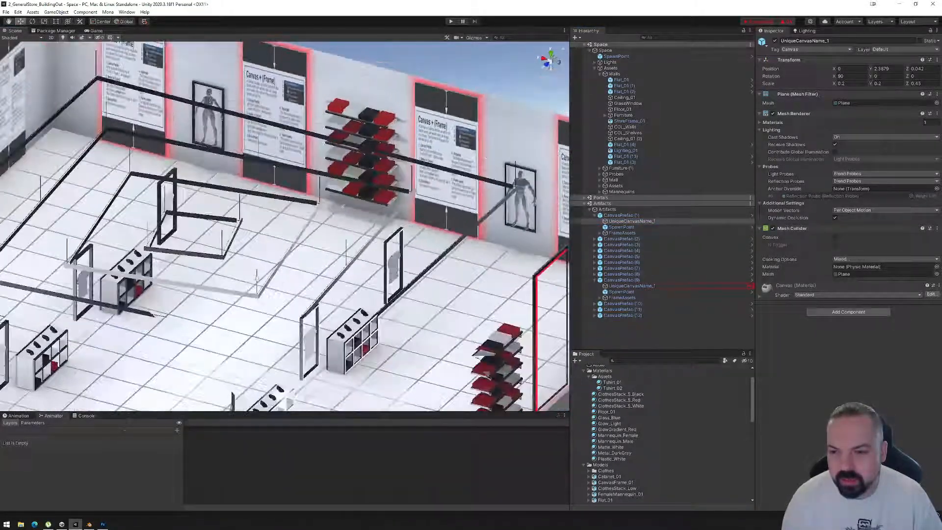
pyautogui.keyDown('alt'); pyautogui.moveTo(373, 289); pyautogui.dragTo(309, 280); pyautogui.keyUp('alt')
pyautogui.moveTo(309, 280); pyautogui.dragTo(343, 269, button='middle')
pyautogui.keyDown('alt'); pyautogui.moveTo(343, 270); pyautogui.dragTo(316, 269); pyautogui.keyUp('alt')
pyautogui.moveTo(315, 269); pyautogui.dragTo(407, 264, button='middle')
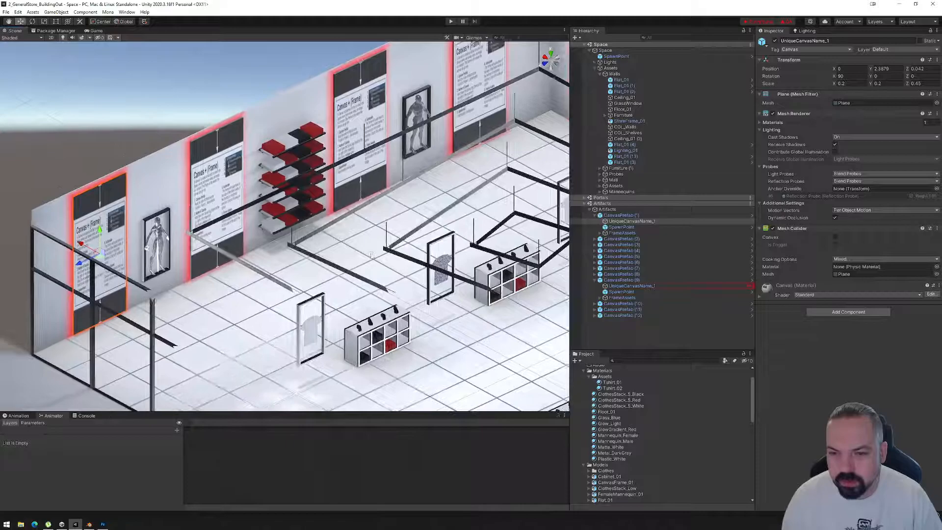
# Rename the canvas object inside CanvasPrefab (1) as LeftCanvas 1.
pyautogui.click(613, 221)
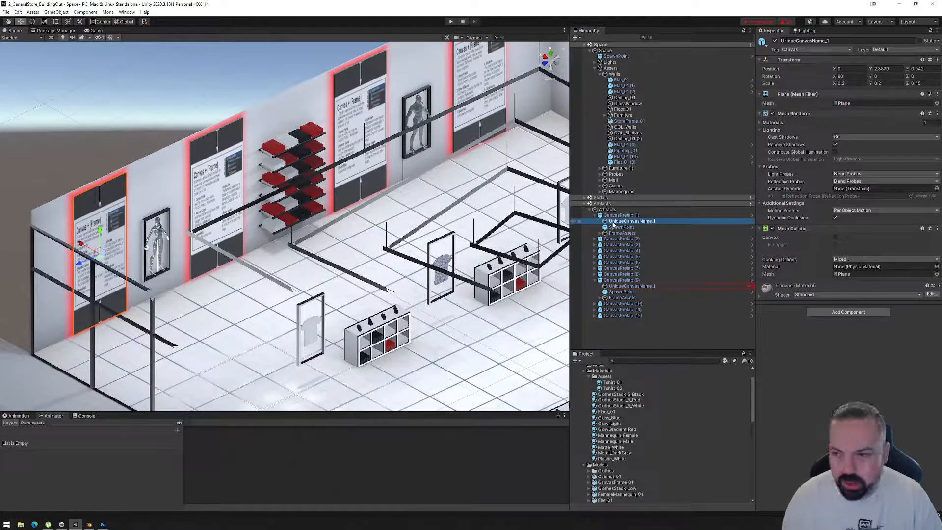
pyautogui.press('F2')
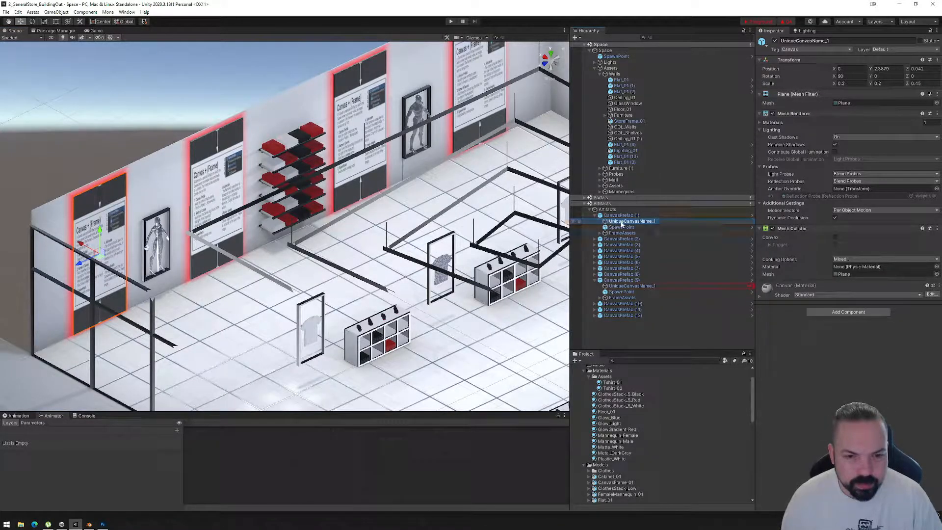
pyautogui.write('LeftCanvas1')
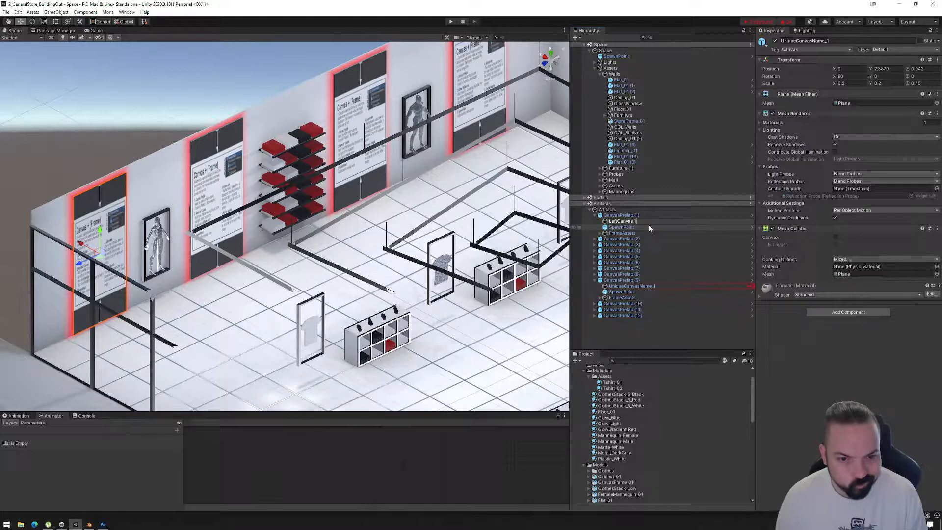
pyautogui.hotkey('ctrl', 'a')
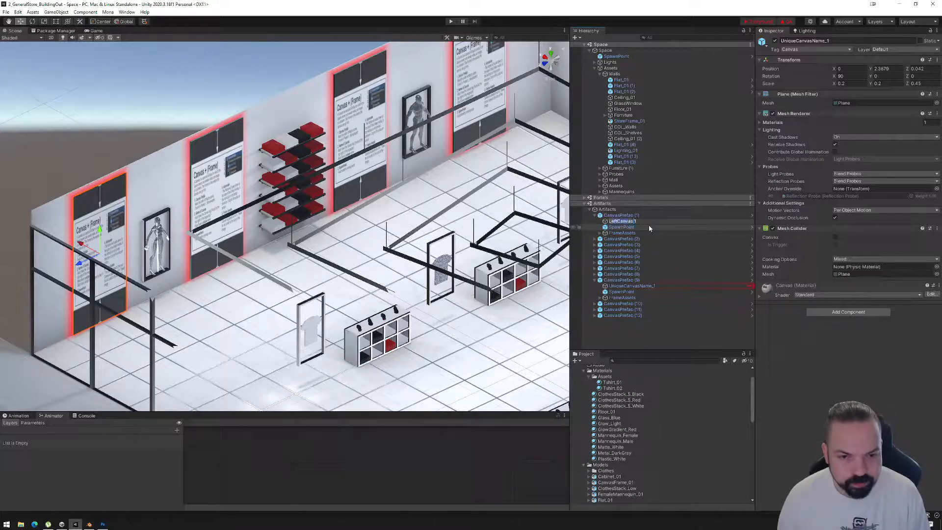
pyautogui.press('Return')
# Rename the canvas object inside CanvasPrefab (2) as LeftCanvas 2.
pyautogui.click(595, 239)
pyautogui.click(630, 244)
pyautogui.click(626, 245)
pyautogui.write('LeftCanvas 2')
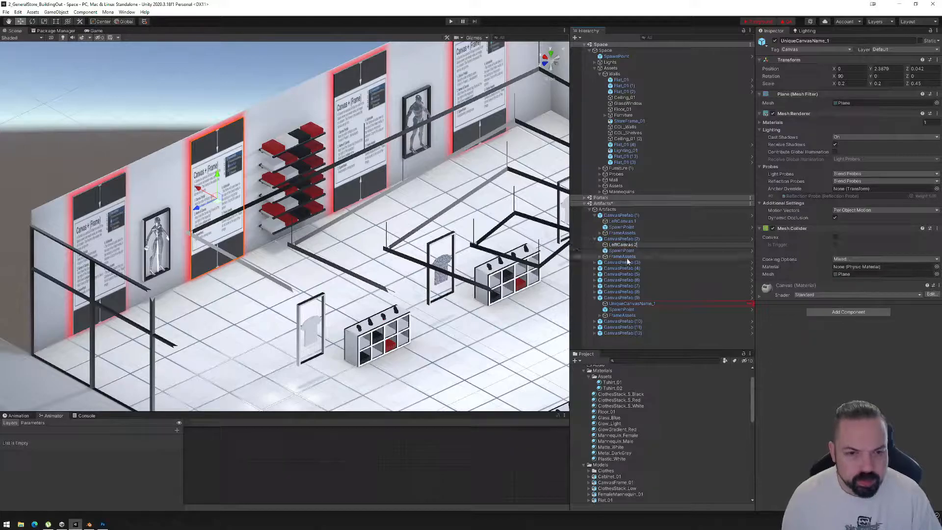
pyautogui.press('Return')
# Rename the canvas object inside CanvasPrefab (3) as LeftCanvas 3.
pyautogui.click(595, 263)
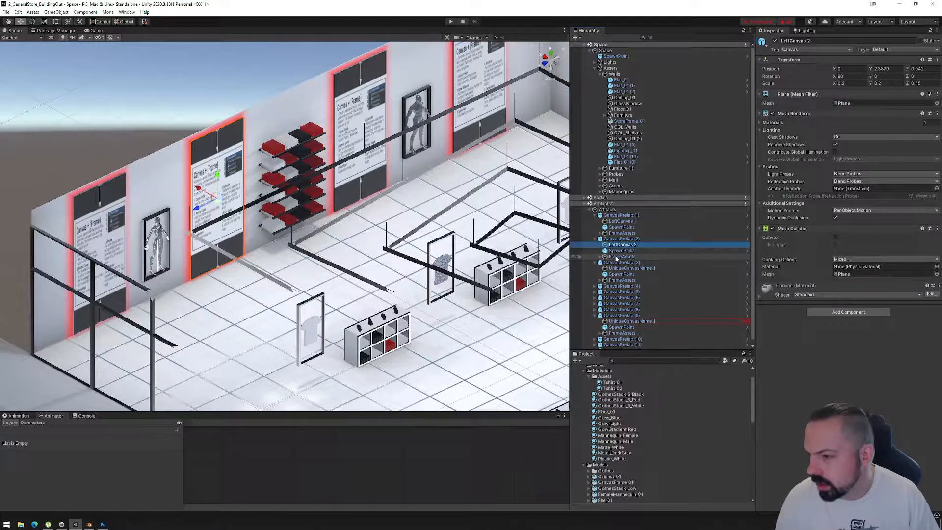
pyautogui.click(626, 268)
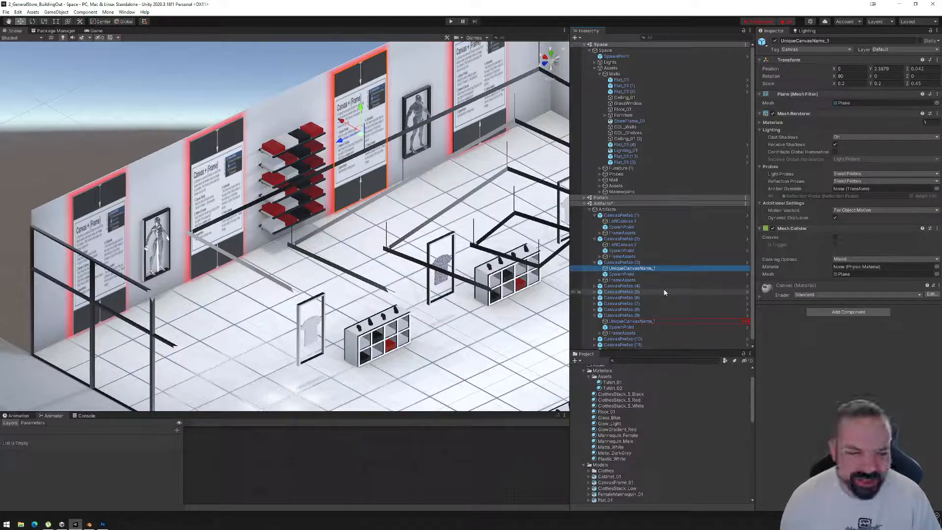
pyautogui.click(628, 269)
pyautogui.write('LeftCanvas 3')
pyautogui.press('Return')
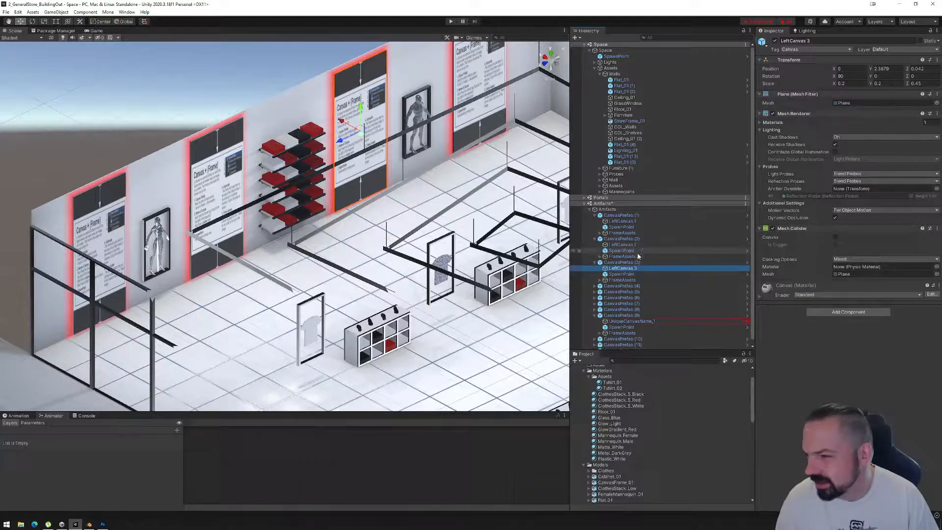
# Open the name of the canvas object inside CanvasPrefab (4) for editing.
pyautogui.scroll(-1, 630, 262)
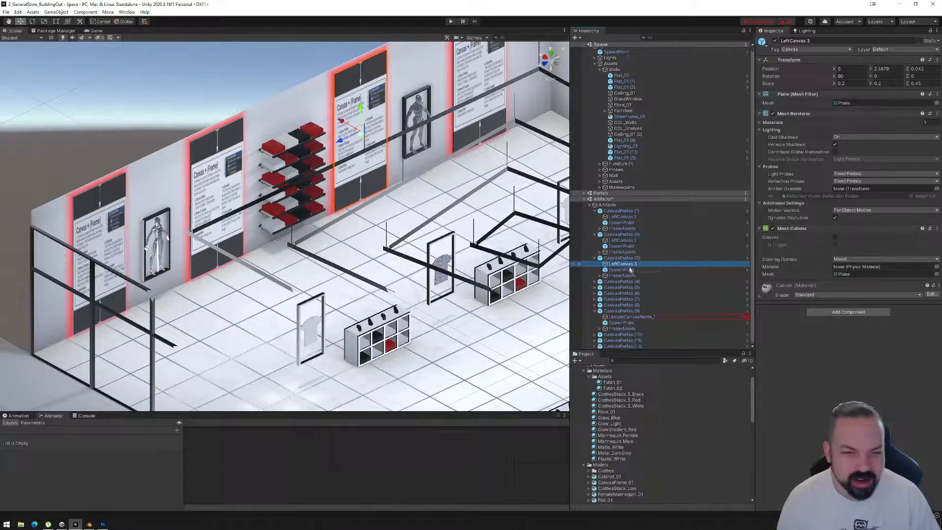
pyautogui.click(595, 281)
pyautogui.click(626, 289)
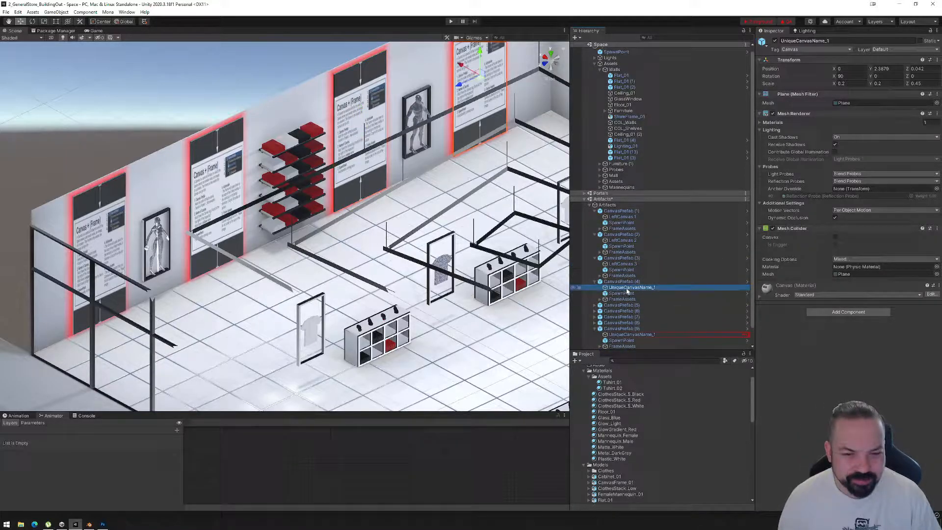
pyautogui.click(627, 289)
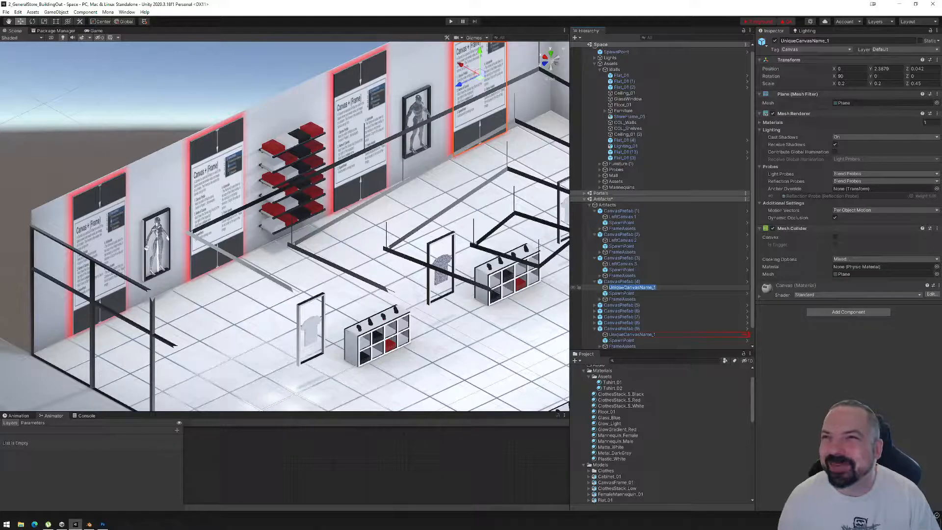
# Switch to the browser, watch the Kid Icarus NES gameplay video on YouTube at a lower volume, and skip ahead in it.
pyautogui.click(35, 526)
pyautogui.click(35, 526)
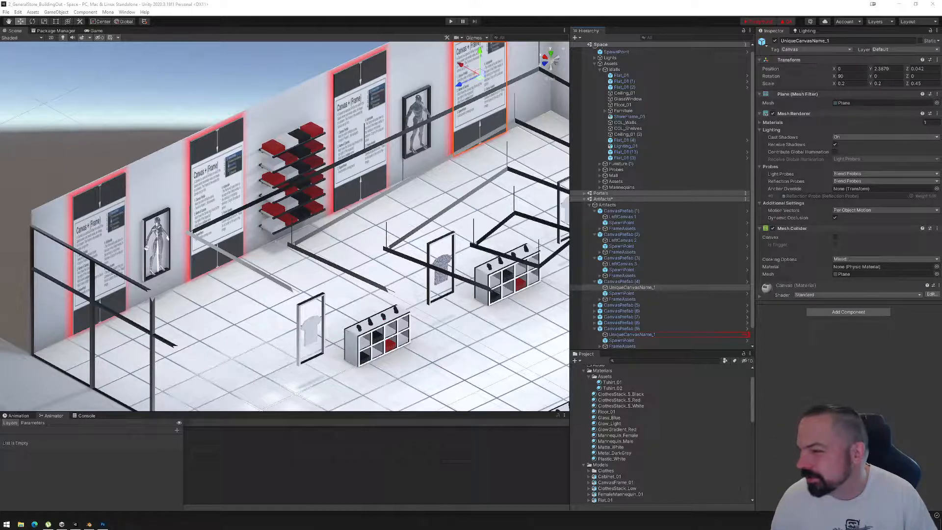
pyautogui.click(34, 524)
pyautogui.doubleClick(489, 66)
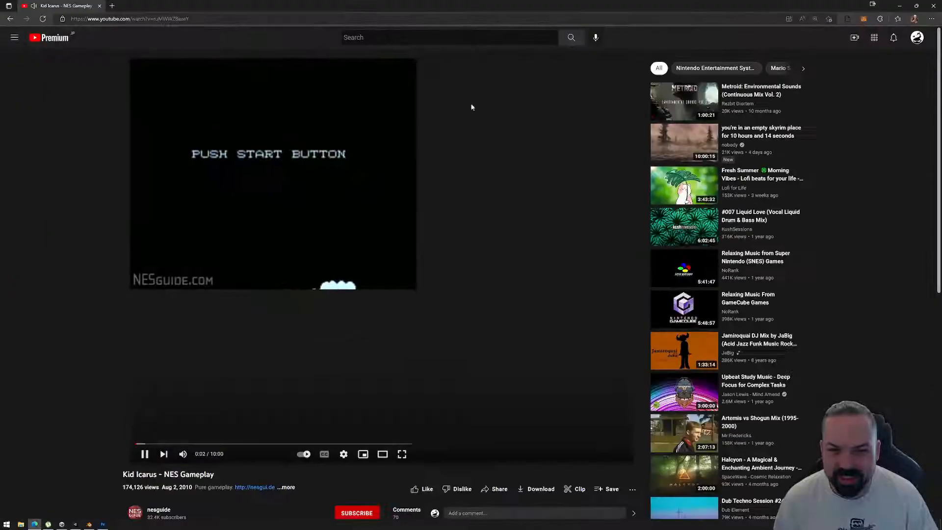
pyautogui.click(198, 456)
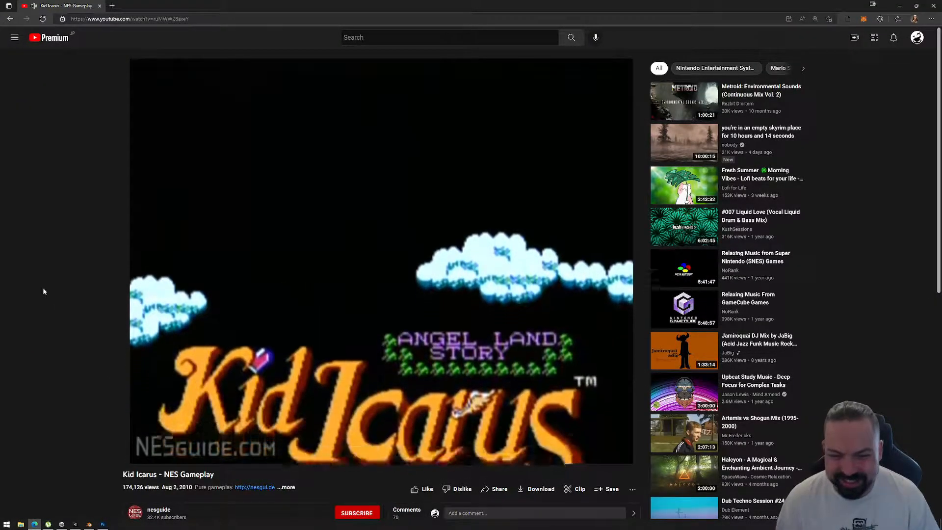
pyautogui.moveTo(196, 461)
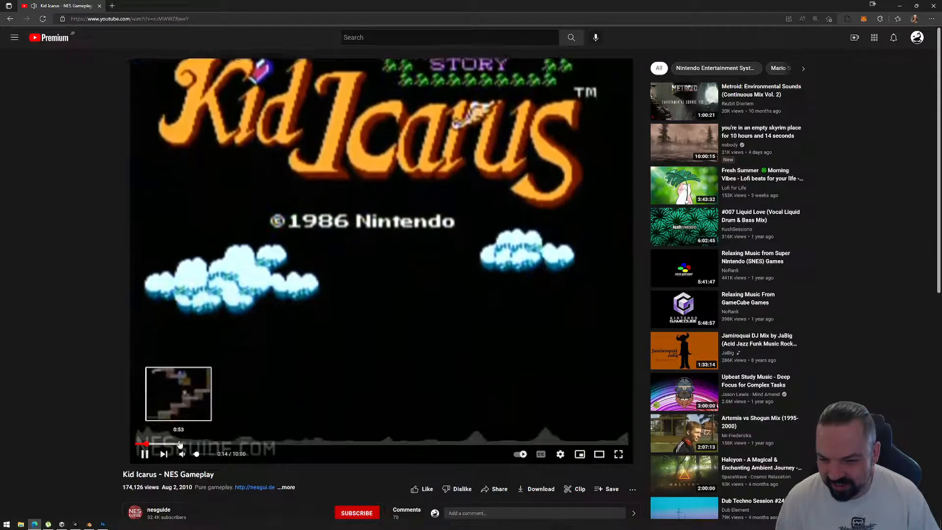
pyautogui.click(175, 443)
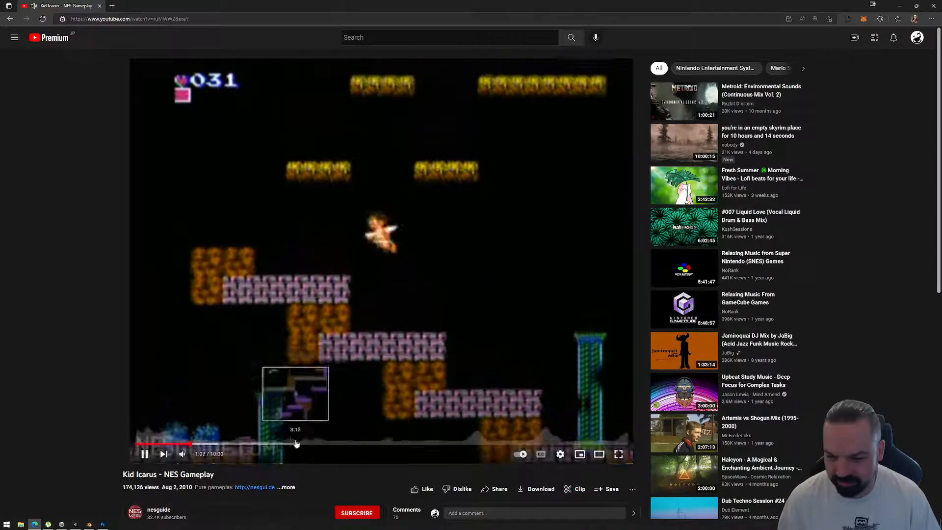
# Skip further ahead in the Kid Icarus NES gameplay video, to about 3:18 and 5:45.
pyautogui.click(297, 443)
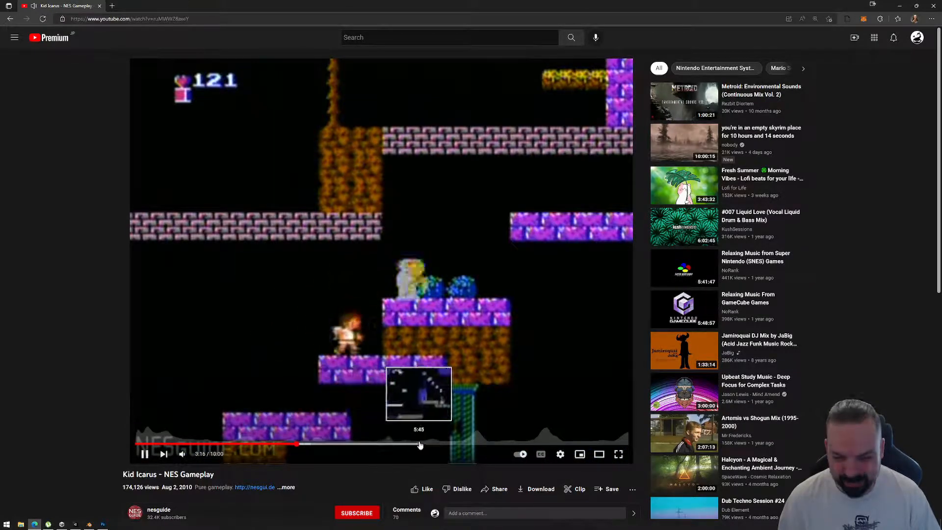
pyautogui.click(420, 444)
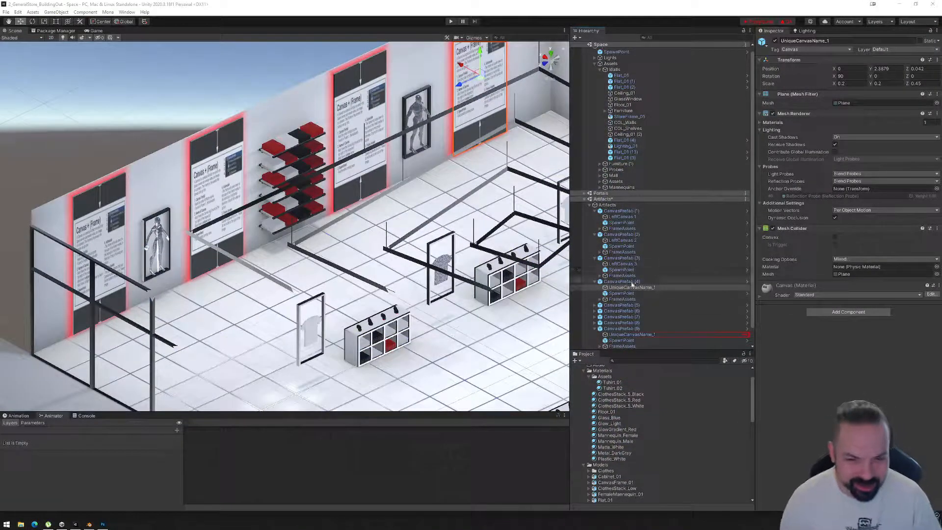
# Switch back to Unity and rename the canvas object inside CanvasPrefab (4) as LeftCanvas 4.
pyautogui.click(632, 288)
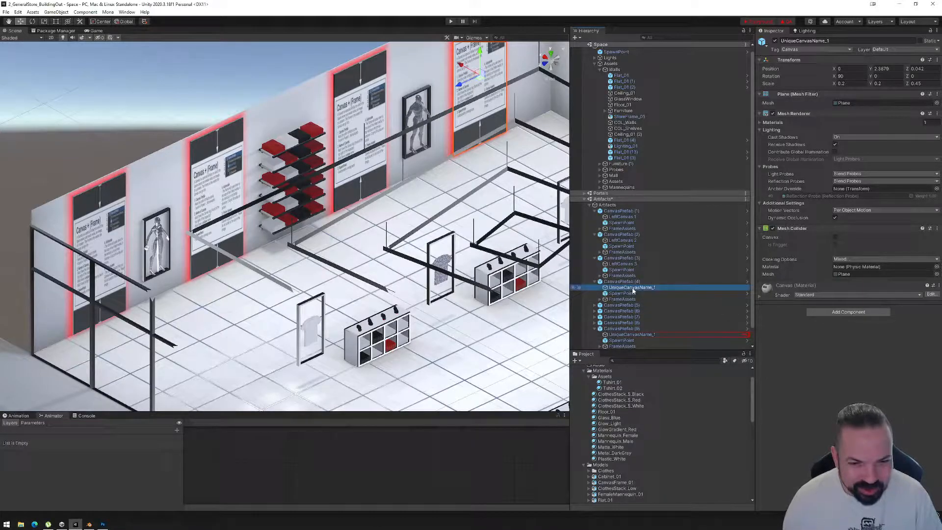
pyautogui.press('F2')
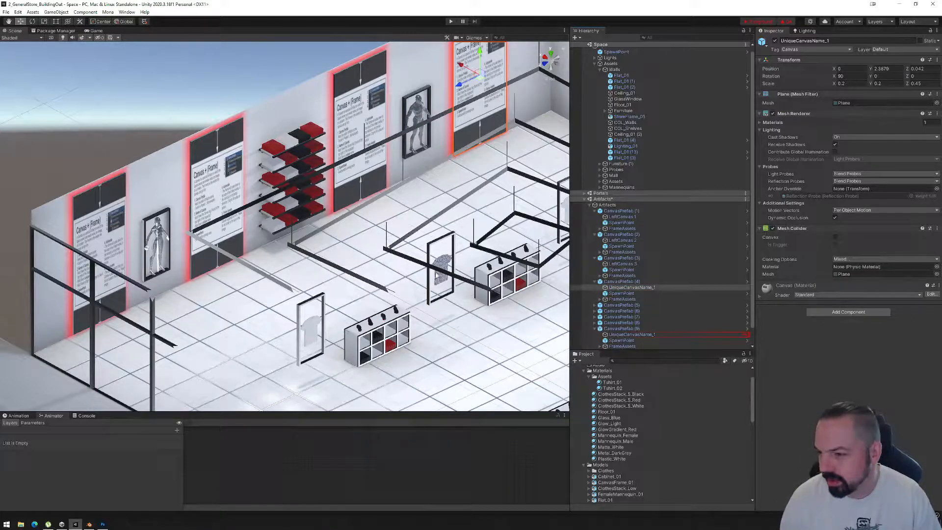
pyautogui.click(630, 288)
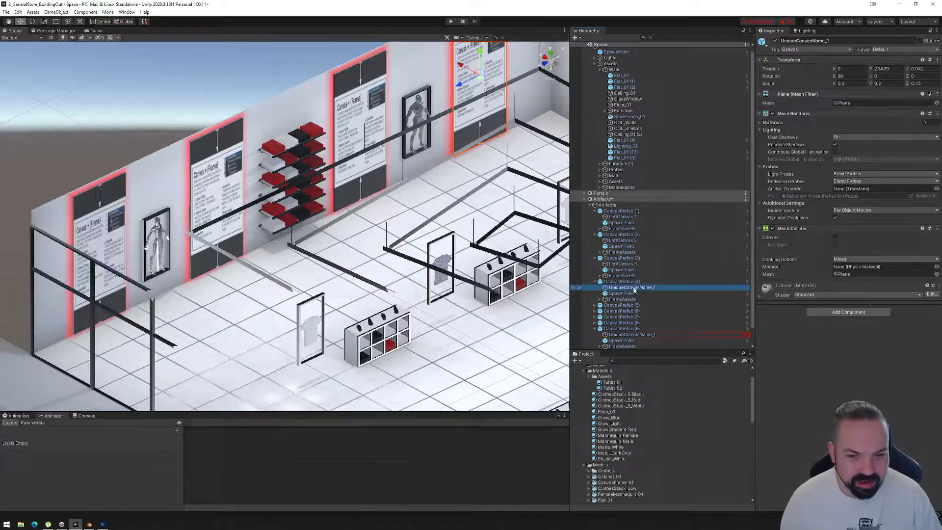
pyautogui.click(633, 288)
pyautogui.write('LeftCanvas')
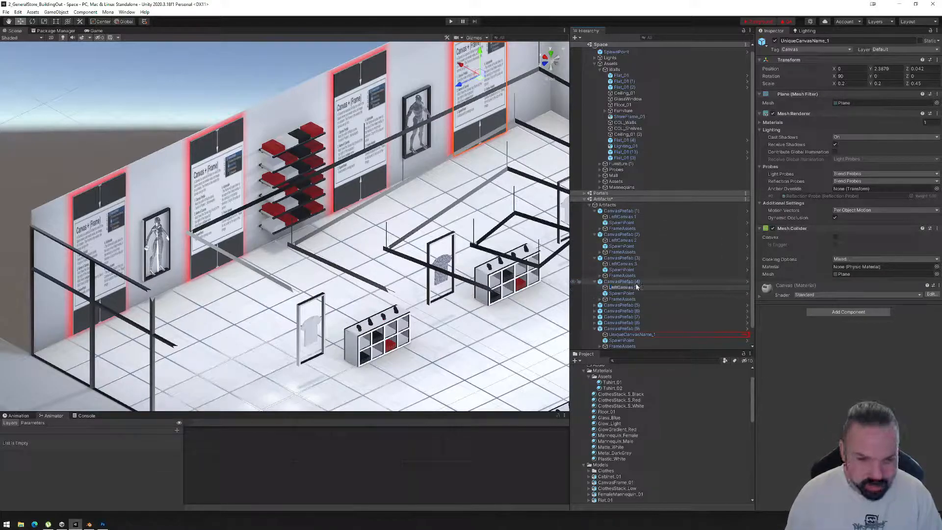
pyautogui.write(' 4')
pyautogui.press('Return')
# Rename the canvas object inside CanvasPrefab (5) as Back Canvas 1, and copy that name for reuse.
pyautogui.click(598, 308)
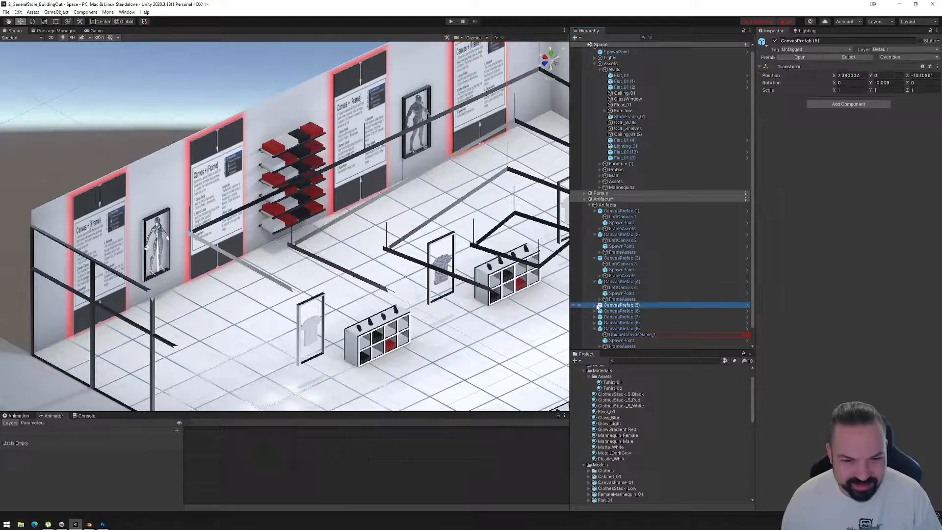
pyautogui.click(595, 305)
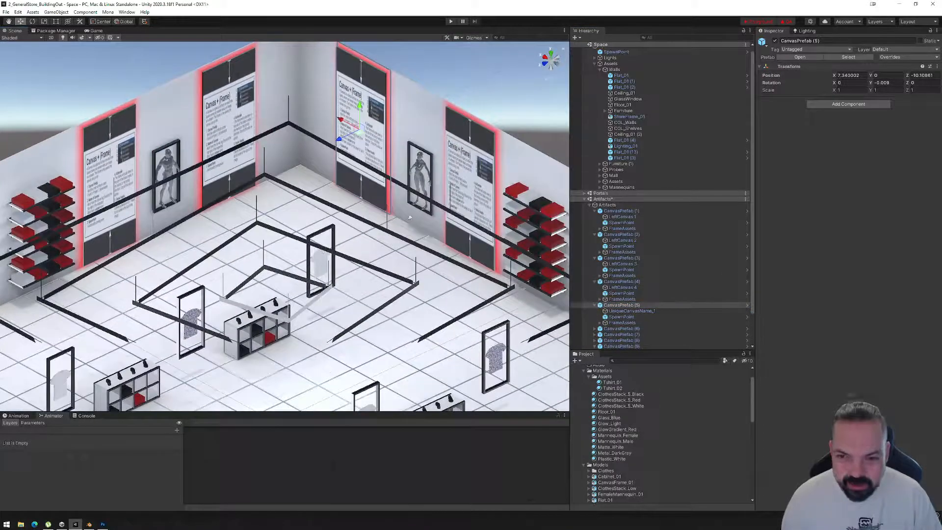
pyautogui.click(626, 312)
pyautogui.press('F2')
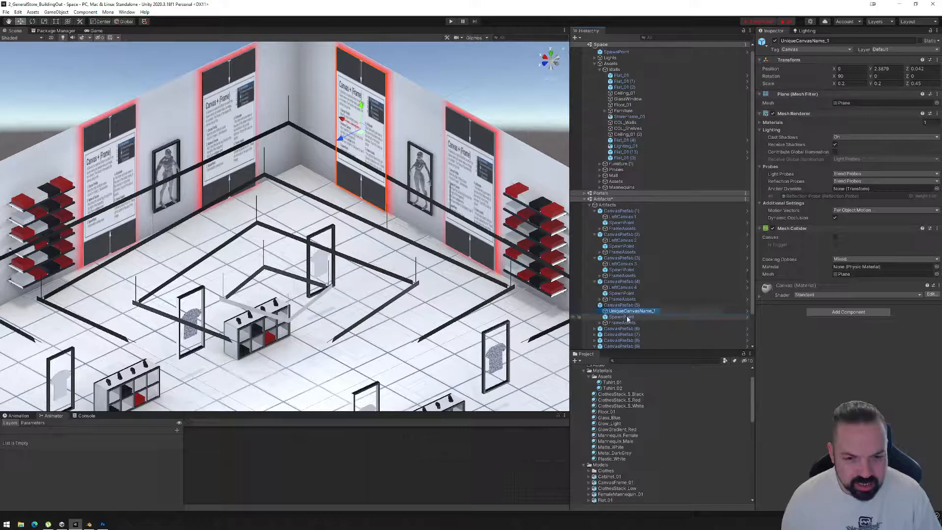
pyautogui.write('Back Canvas')
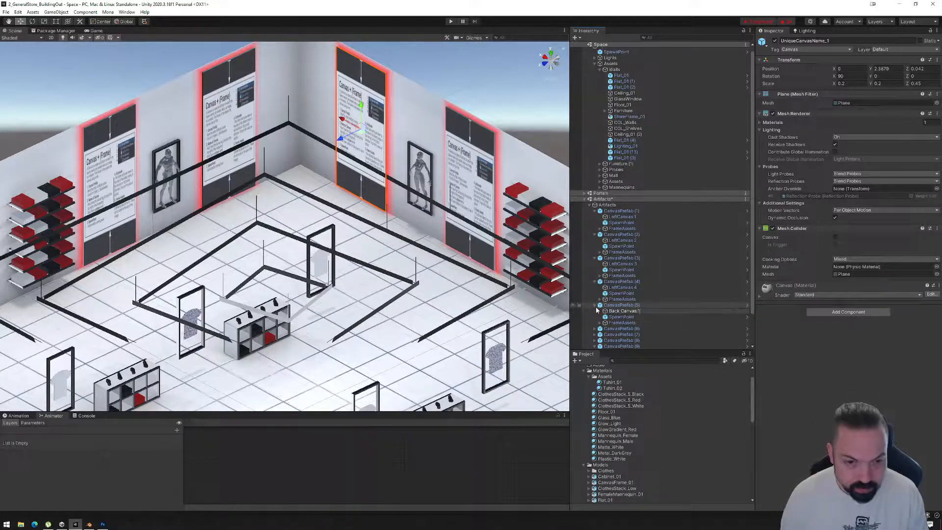
pyautogui.hotkey('shift', 'Left')
pyautogui.hotkey('shift', 'Left')
pyautogui.hotkey('shift', 'Left')
pyautogui.hotkey('shift', 'Left')
pyautogui.hotkey('shift', 'Left')
pyautogui.hotkey('shift', 'Left')
pyautogui.hotkey('shift', 'Left')
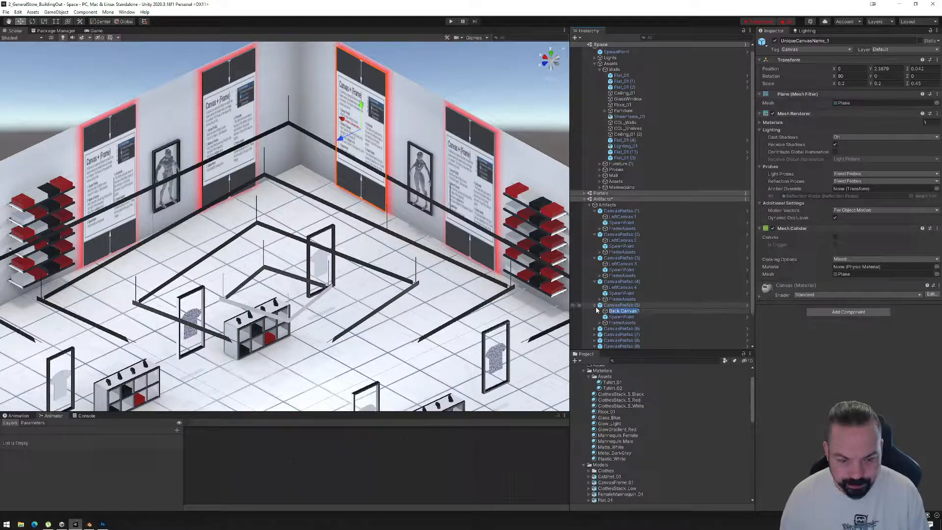
pyautogui.click(594, 329)
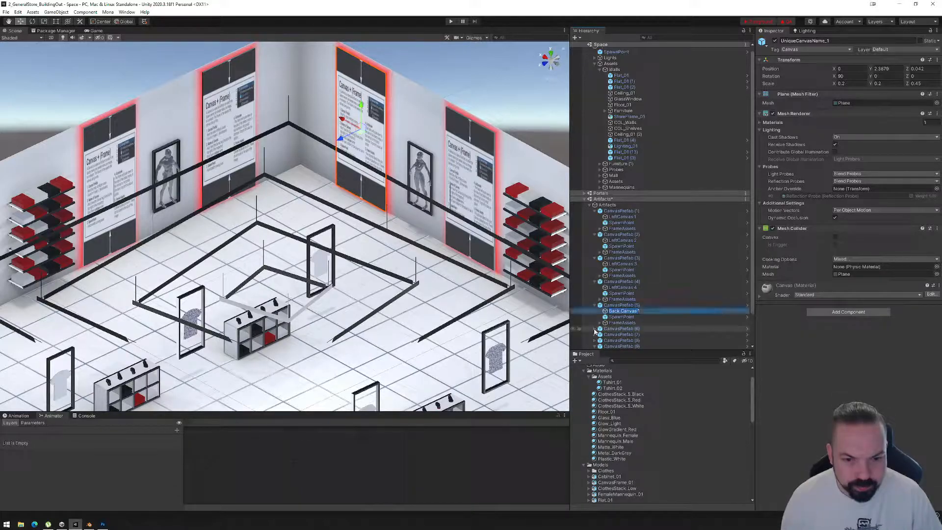
# Rename the canvas object inside CanvasPrefab (6) as Back Canvas 2.
pyautogui.scroll(-2, 619, 322)
pyautogui.click(594, 292)
pyautogui.click(629, 299)
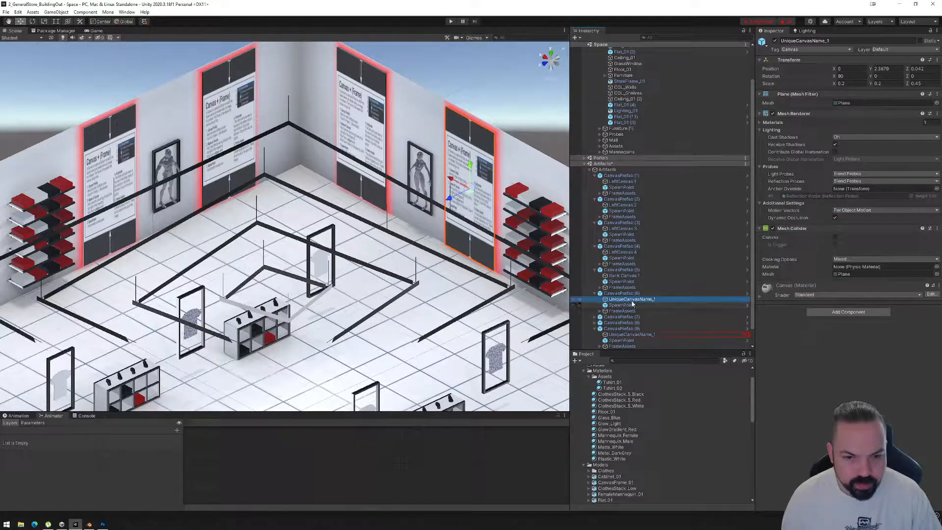
pyautogui.press('F2')
pyautogui.write('Back Canvas 2')
pyautogui.press('Return')
# Rename the canvas object inside CanvasPrefab (7) as Back Canvas 3.
pyautogui.click(595, 318)
pyautogui.click(632, 322)
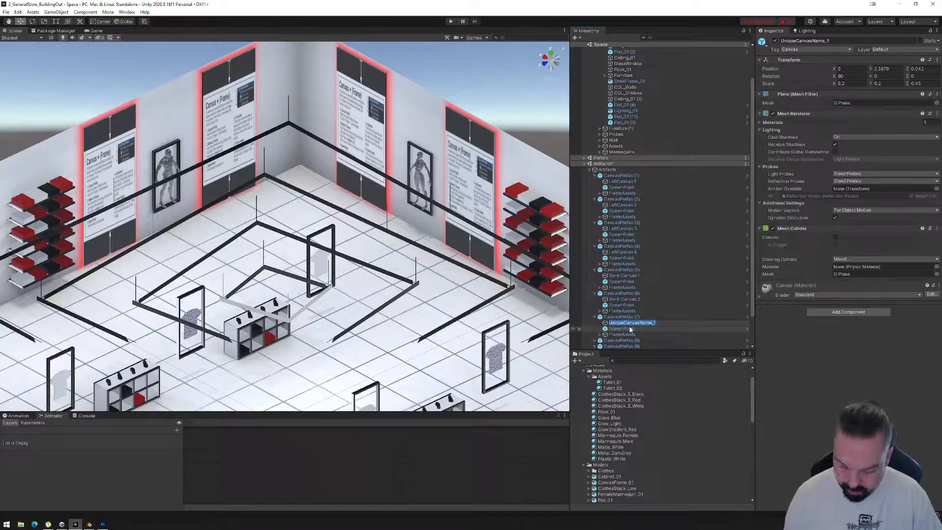
pyautogui.write('Back Canvas 3')
pyautogui.press('Return')
# Rename the canvas object inside CanvasPrefab (8) as Back Canvas 4.
pyautogui.scroll(-2, 613, 319)
pyautogui.click(595, 310)
pyautogui.click(595, 305)
pyautogui.click(631, 311)
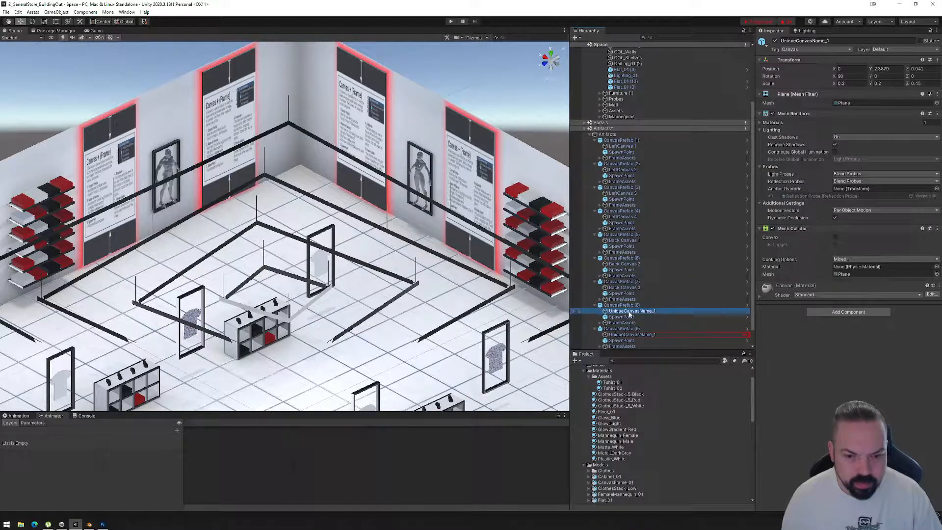
pyautogui.press('F2')
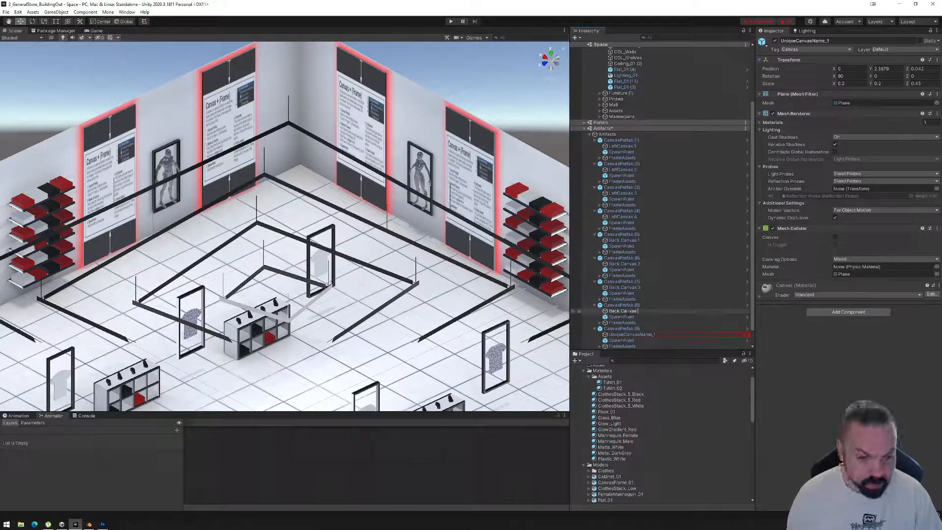
pyautogui.write('Back Canvas 4')
pyautogui.press('Return')
# Rename the canvas object inside CanvasPrefab (9) on the adjoining wall as Right Canvas 1.
pyautogui.click(612, 335)
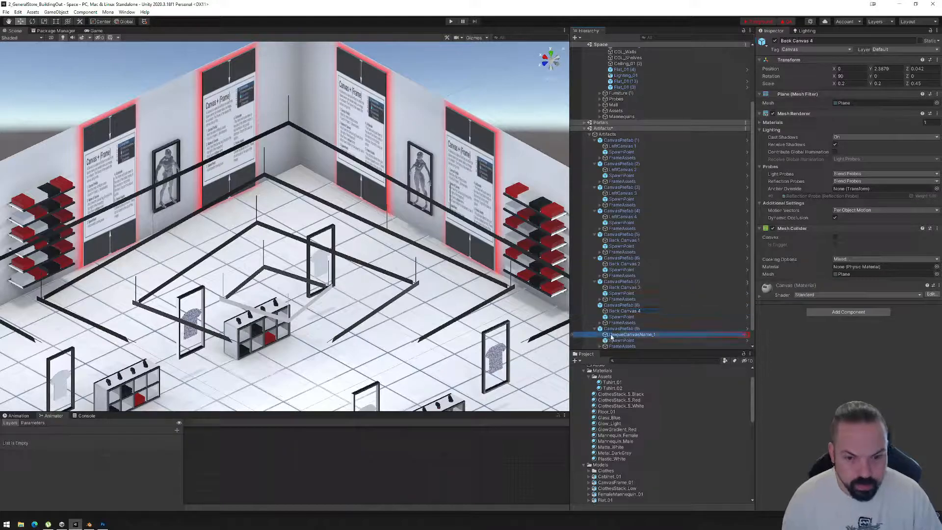
pyautogui.keyDown('alt'); pyautogui.moveTo(417, 314); pyautogui.dragTo(520, 294); pyautogui.keyUp('alt')
pyautogui.moveTo(520, 294); pyautogui.dragTo(325, 248, button='middle')
pyautogui.keyDown('alt'); pyautogui.moveTo(346, 286); pyautogui.dragTo(432, 286); pyautogui.keyUp('alt')
pyautogui.click(620, 335)
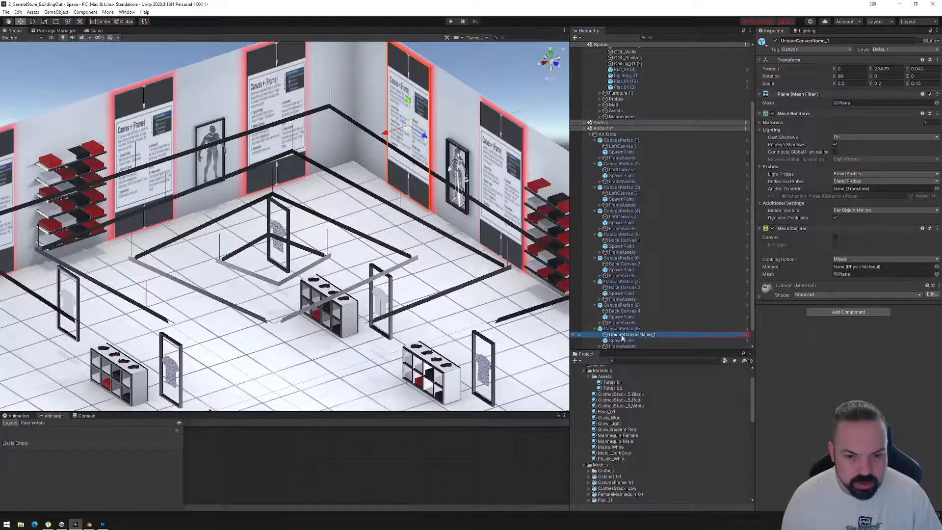
pyautogui.press('F2')
pyautogui.write('Ri')
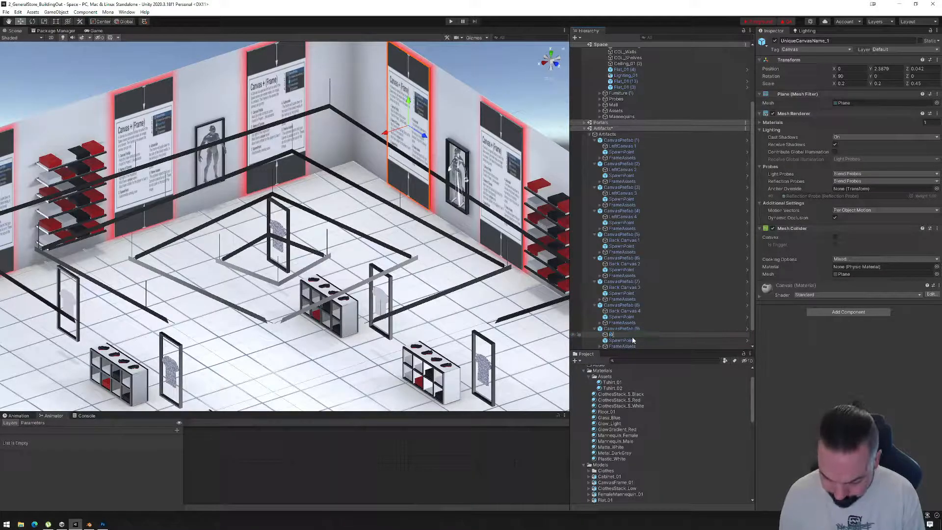
pyautogui.write('ght Canvas 1')
pyautogui.press('Return')
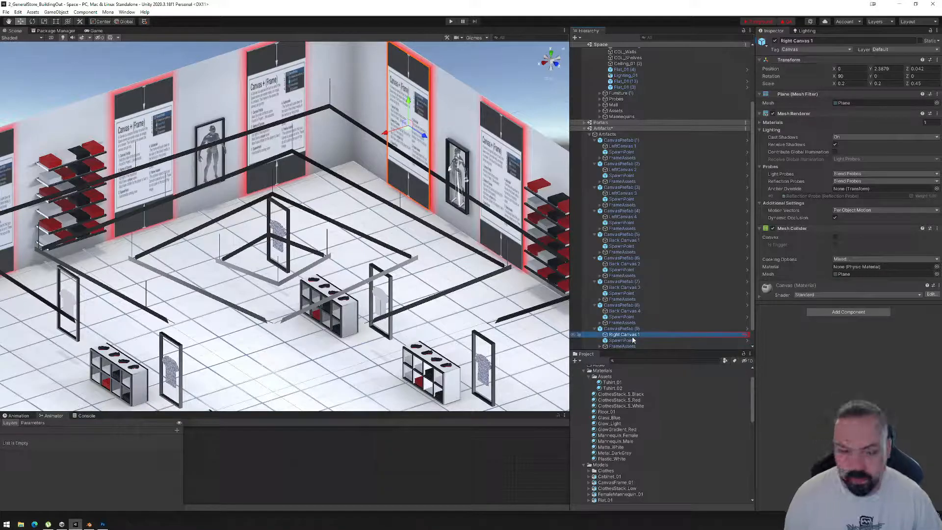
# Rename the canvas object inside CanvasPrefab (10) as Right Canvas 2, reusing the Right Canvas 1 name.
pyautogui.scroll(-1, 643, 322)
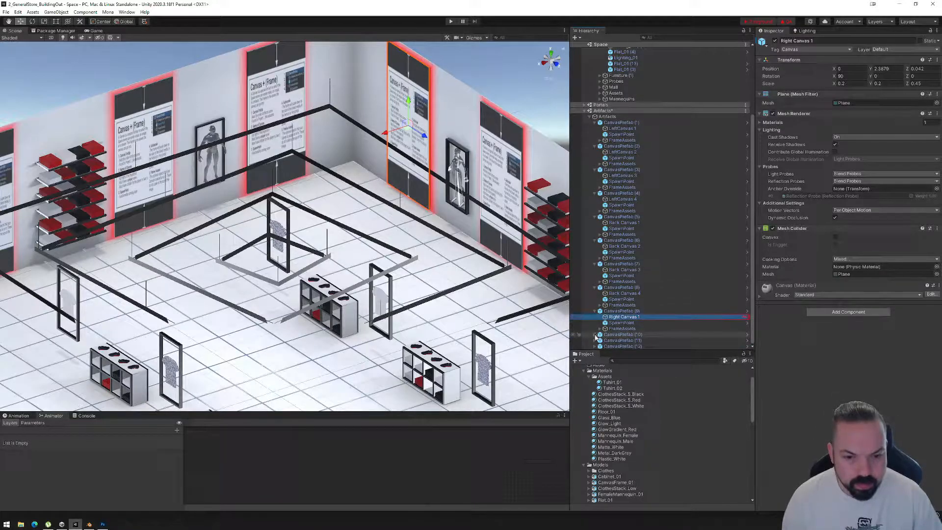
pyautogui.press('F2')
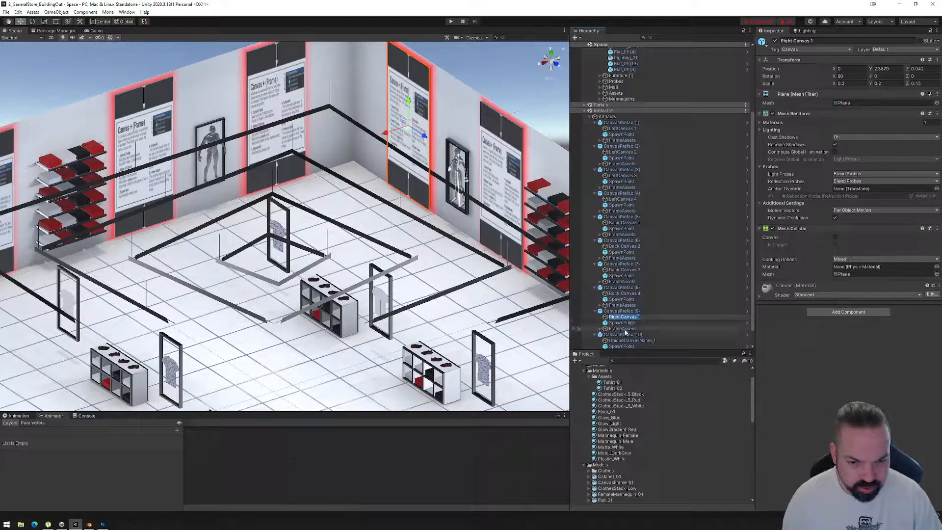
pyautogui.click(621, 340)
pyautogui.press('F2')
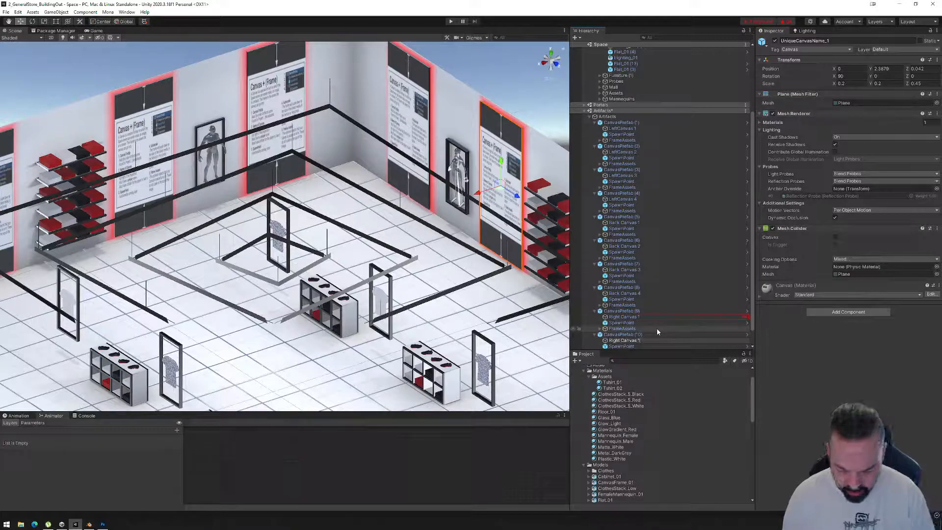
pyautogui.press('Return')
# Rename the canvas object inside CanvasPrefab (11) as Right Canvas 3.
pyautogui.scroll(-1, 642, 333)
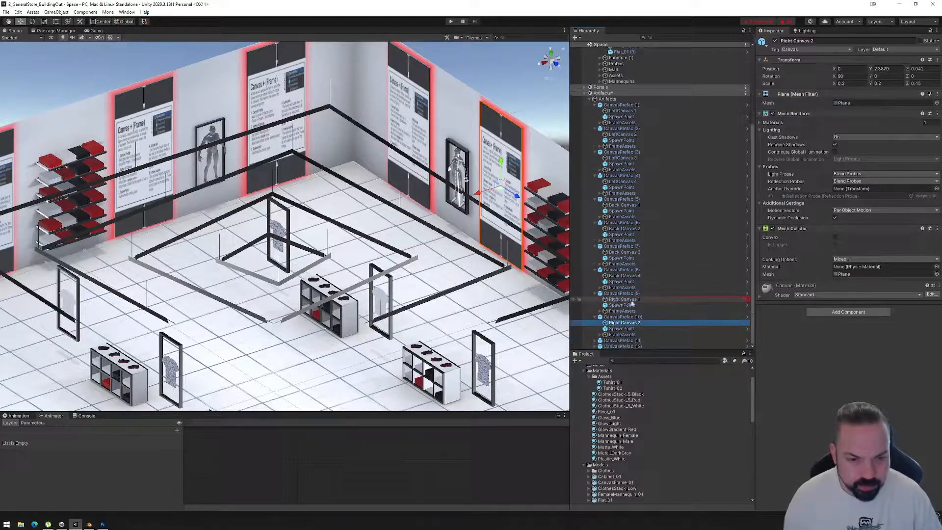
pyautogui.click(596, 340)
pyautogui.scroll(-1, 638, 333)
pyautogui.click(643, 330)
pyautogui.press('F2')
pyautogui.write('Right Canvas 13')
pyautogui.press('Return')
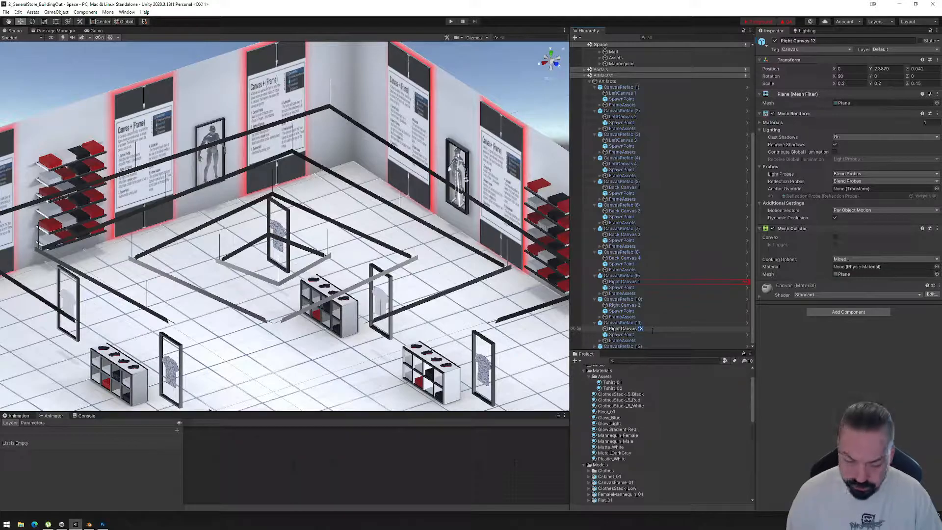
pyautogui.press('Return')
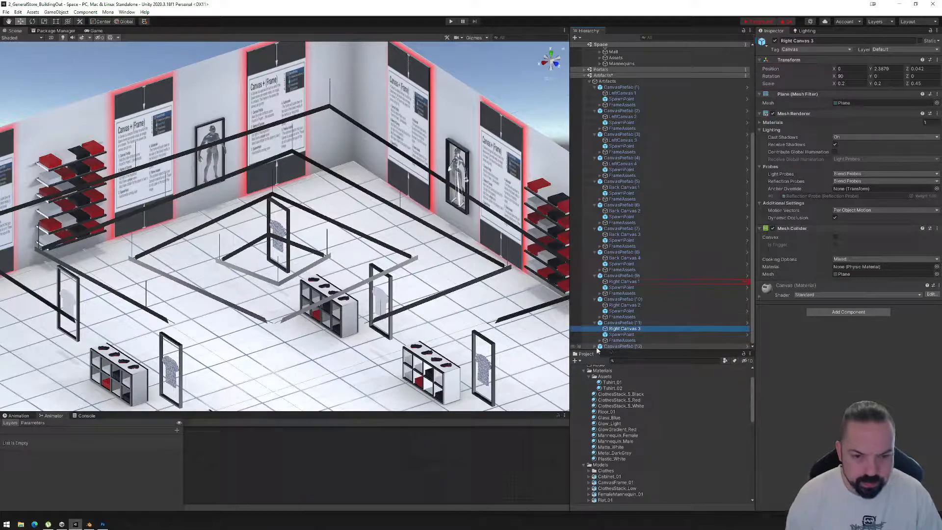
# Rename the canvas object inside CanvasPrefab (12) as Right Canvas 4.
pyautogui.click(599, 346)
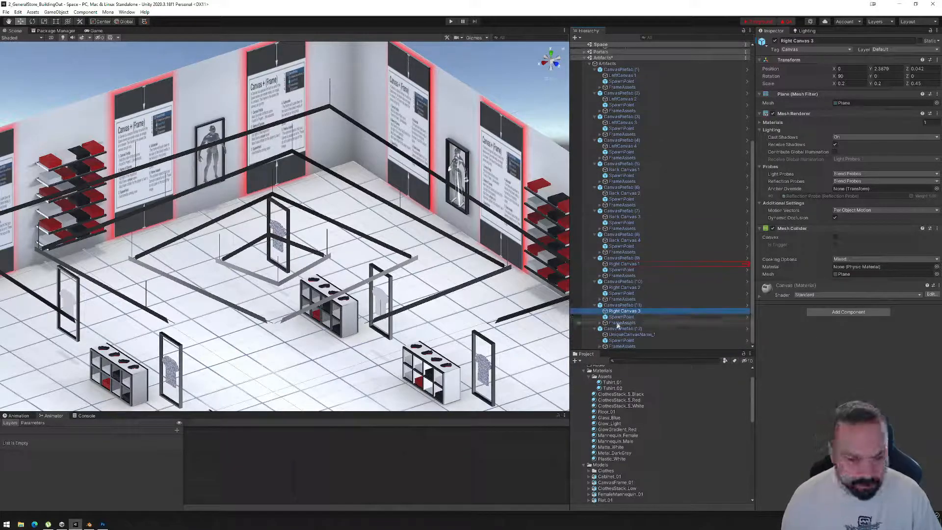
pyautogui.click(627, 335)
pyautogui.click(640, 336)
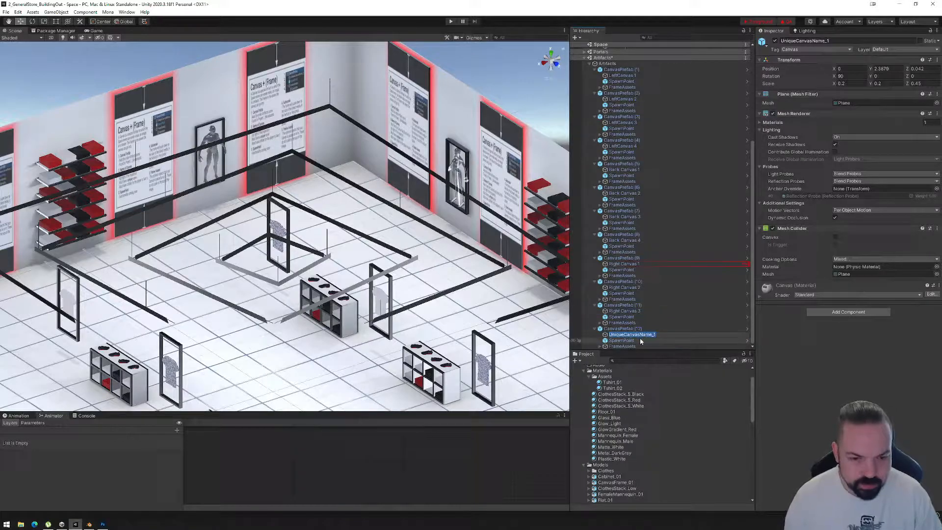
pyautogui.write('44')
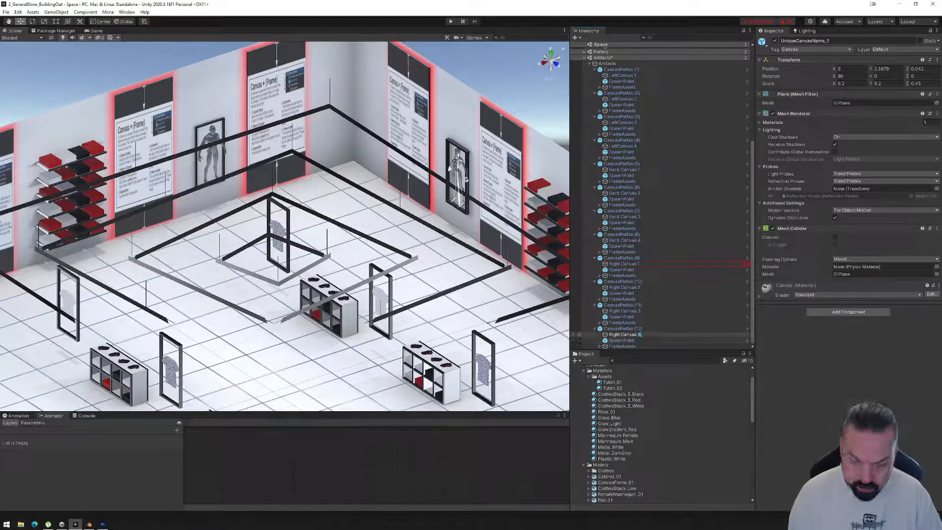
pyautogui.press('Return')
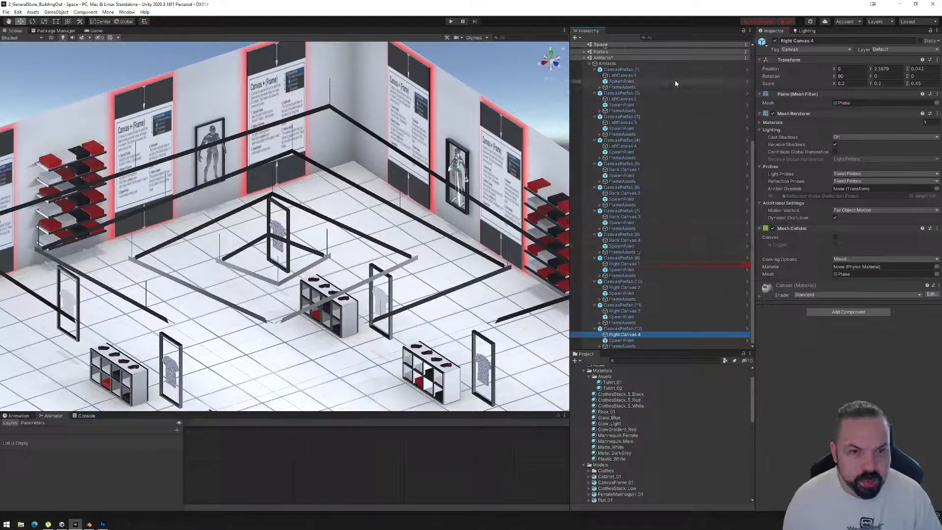
# Run Mona's quality test on the space and close the Quality Assurance window.
pyautogui.click(786, 21)
pyautogui.click(540, 114)
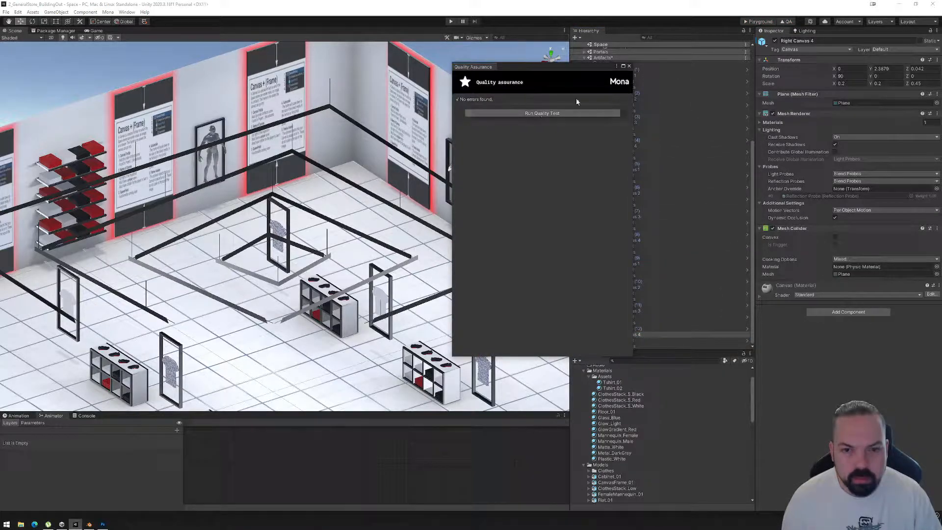
pyautogui.click(629, 66)
# Save the scenes and export the space's Playground files.
pyautogui.click(6, 12)
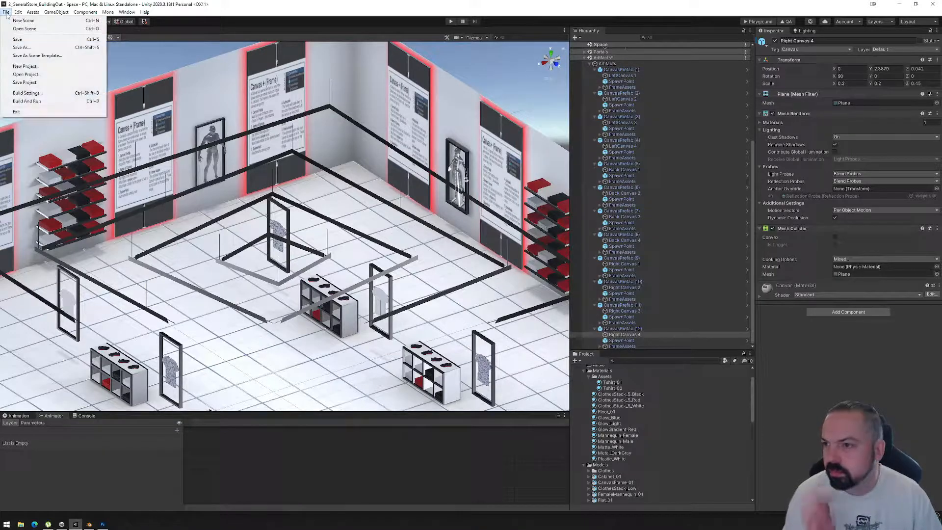
pyautogui.click(21, 41)
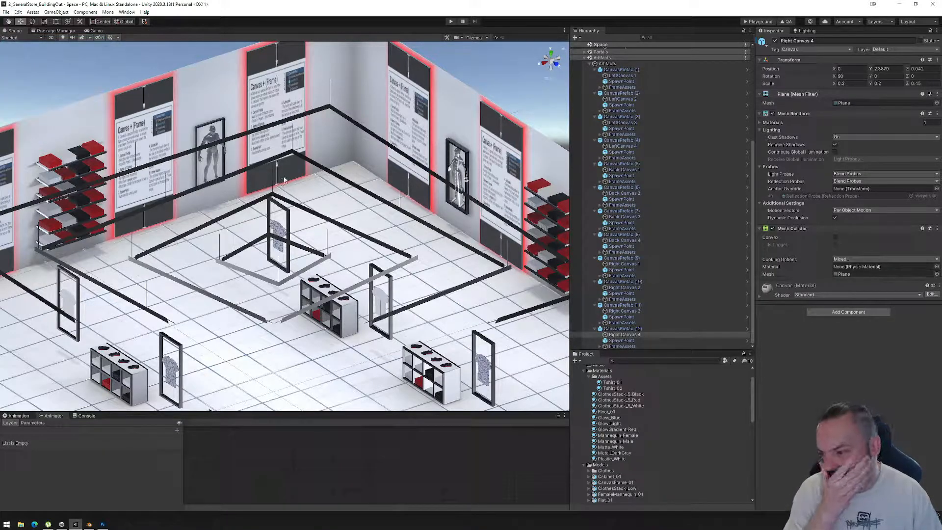
pyautogui.click(758, 22)
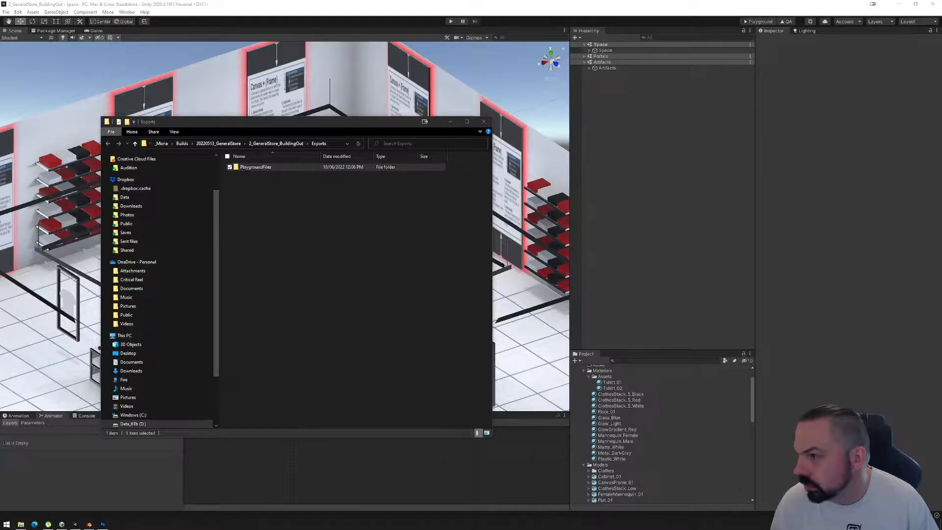
pyautogui.moveTo(0, 84); pyautogui.dragTo(459, 83)
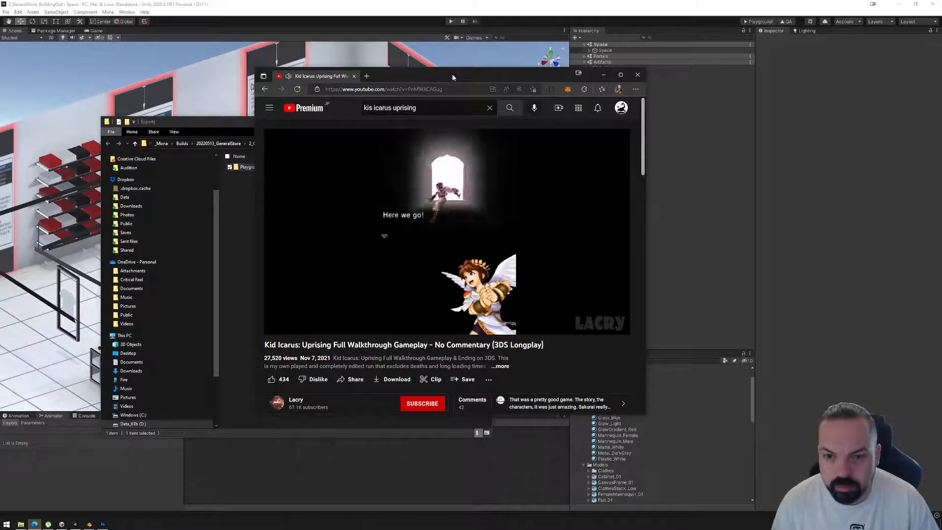
pyautogui.doubleClick(452, 76)
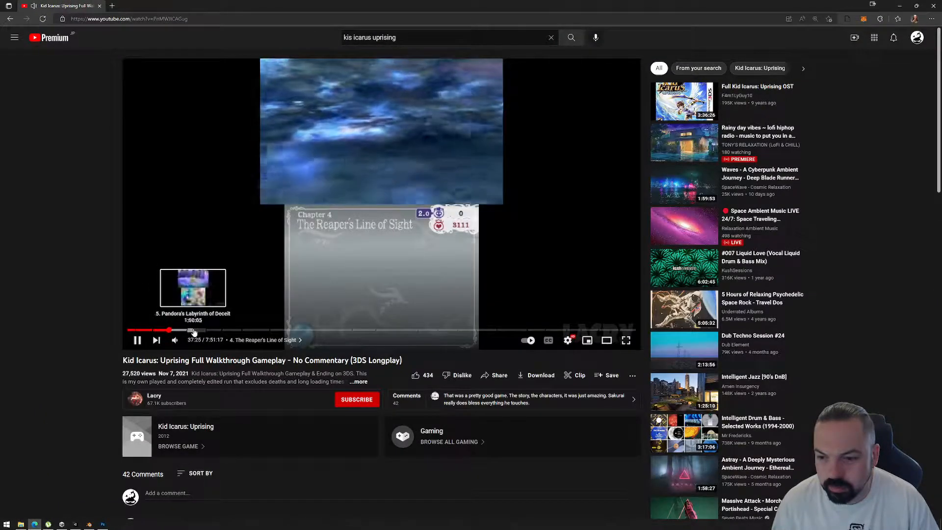
pyautogui.click(193, 330)
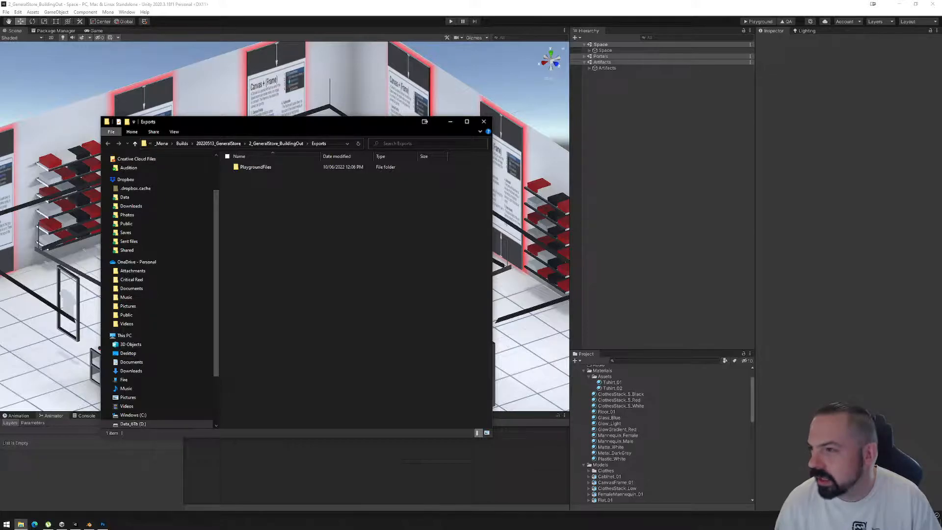
# Upload the exported PlaygroundFiles folder to the Mona Playground page in the browser and maximize its window.
pyautogui.moveTo(0, 78); pyautogui.dragTo(524, 64)
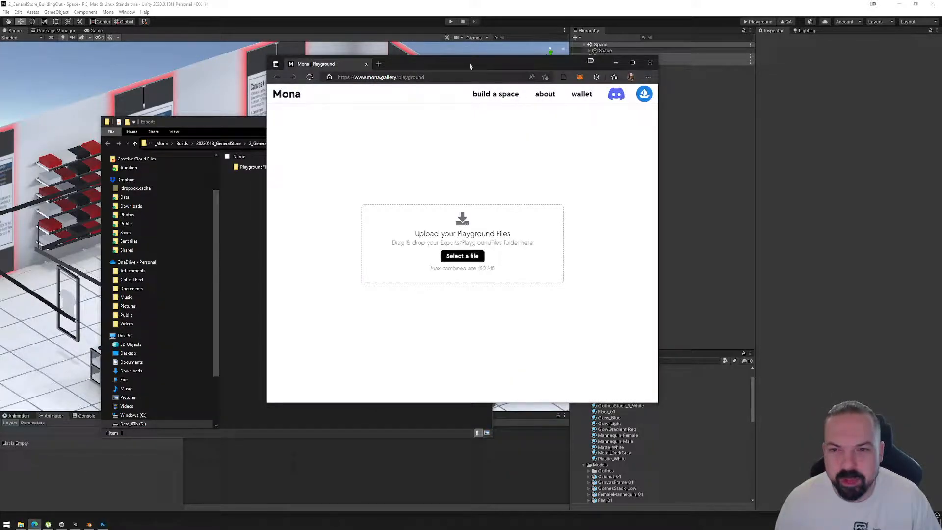
pyautogui.click(229, 120)
pyautogui.moveTo(250, 167); pyautogui.dragTo(540, 230)
pyautogui.doubleClick(505, 64)
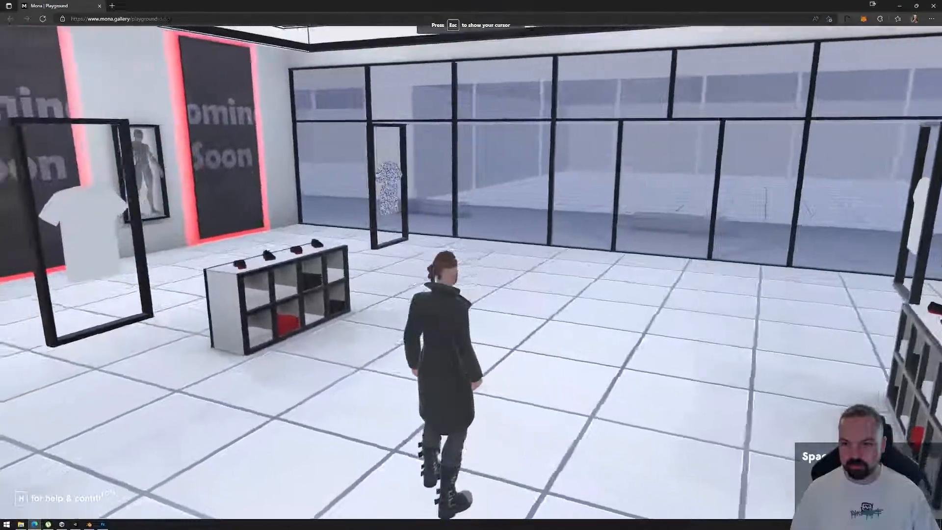
# Walk the avatar through the uploaded store and check the wall canvases, shirt stands and shoe cabinets.
pyautogui.press('w')
pyautogui.press('d')
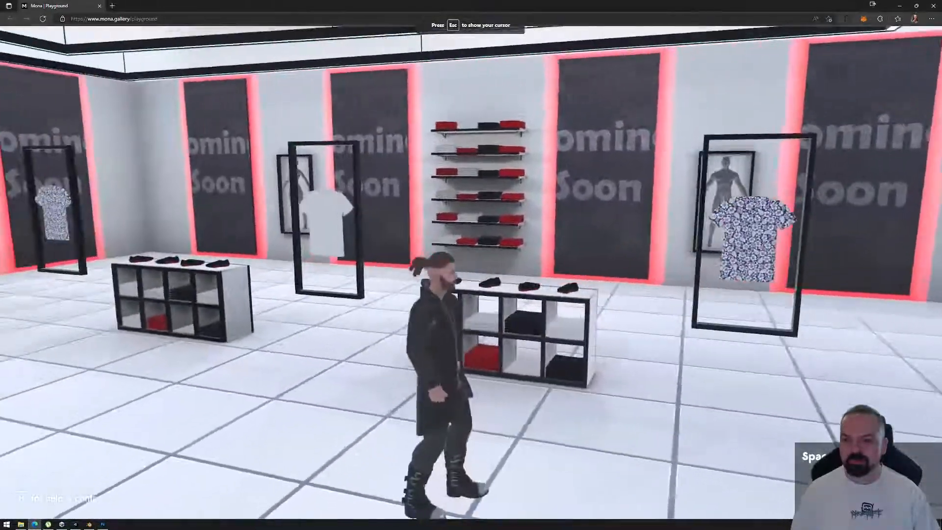
pyautogui.press('w')
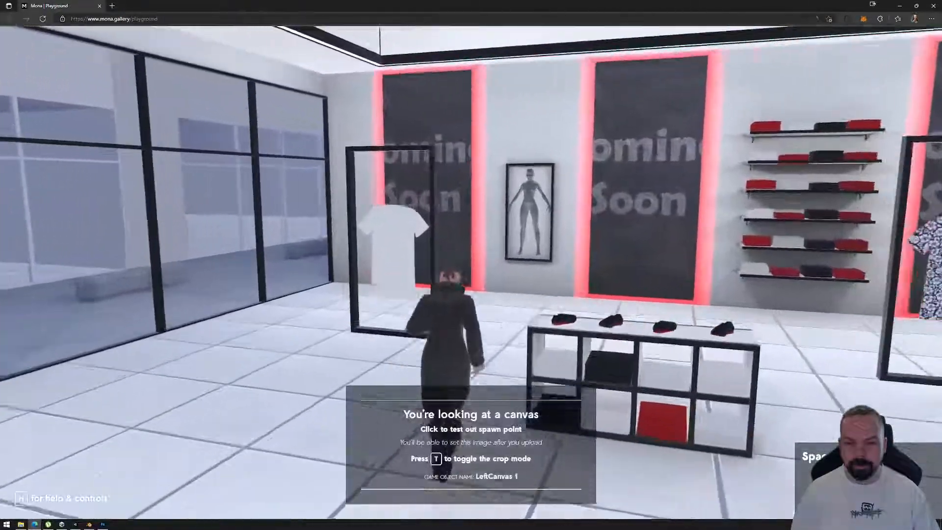
pyautogui.press('a')
pyautogui.press('d')
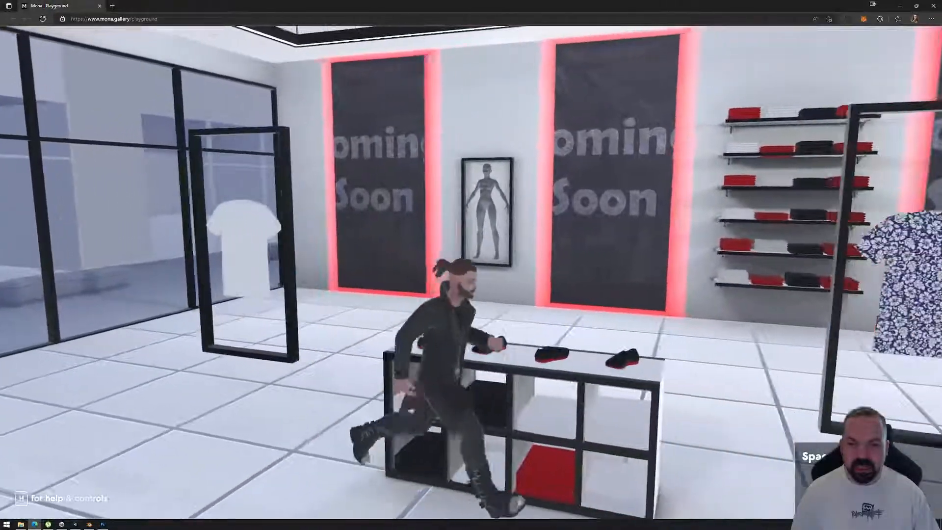
pyautogui.press('a')
pyautogui.press('w')
pyautogui.press('d')
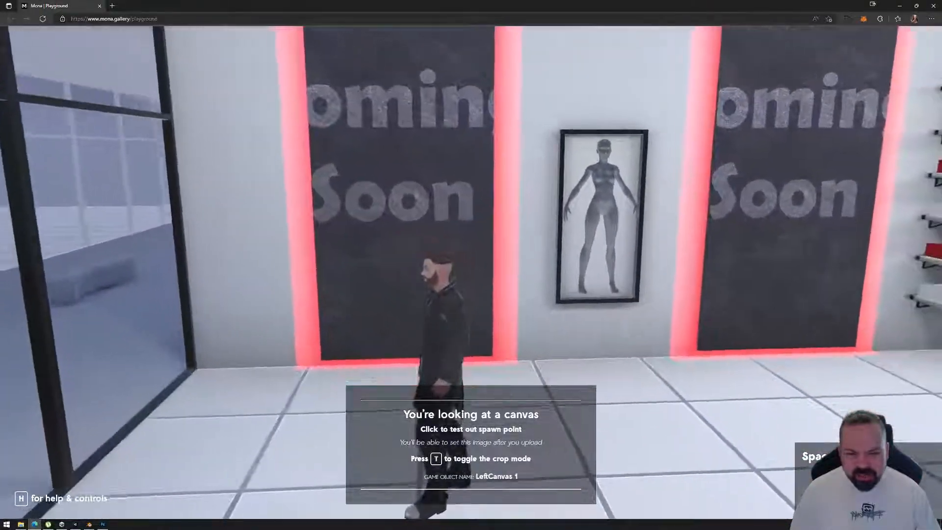
# Inspect the canvases and their glowing red frames along the left wall up close from different angles.
pyautogui.press('d')
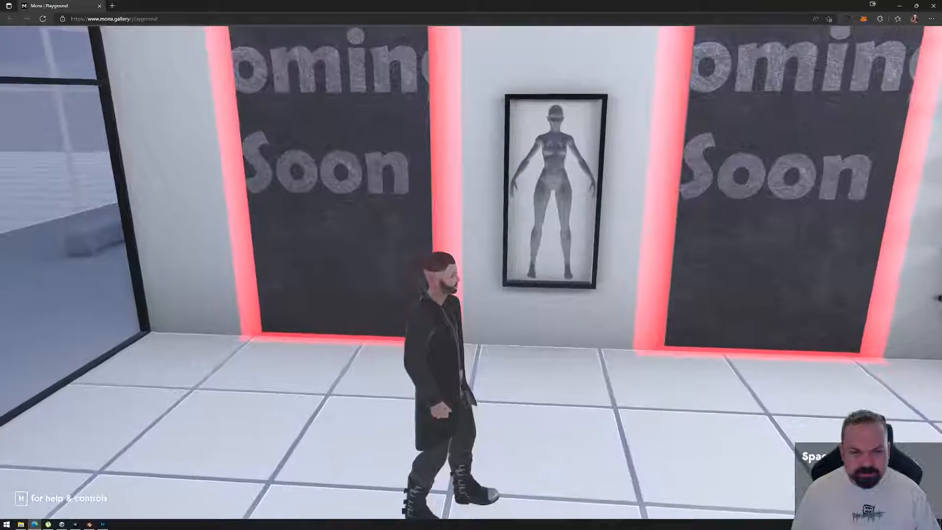
pyautogui.press('a')
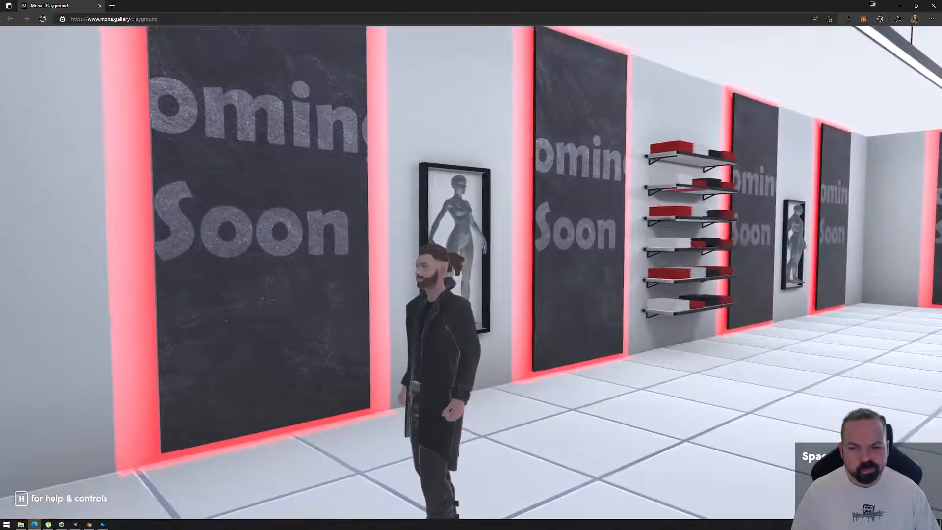
pyautogui.press('d')
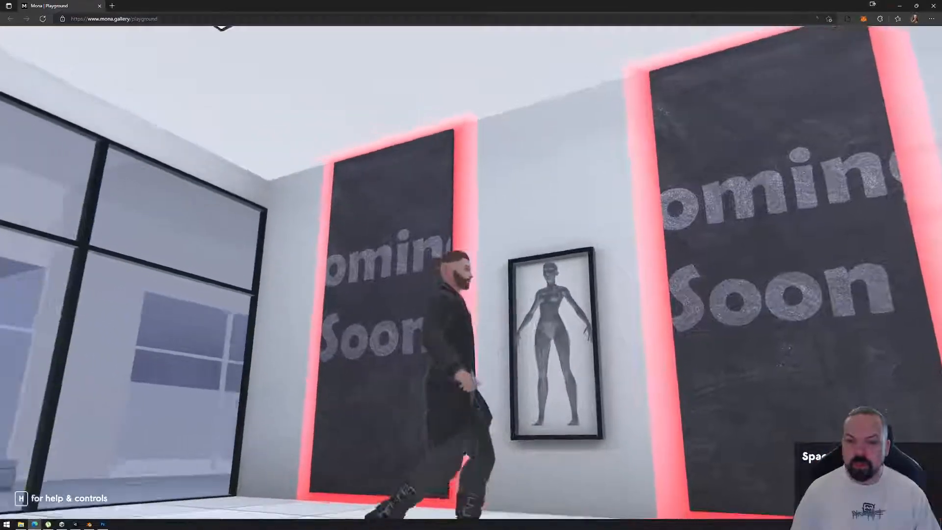
pyautogui.press('a')
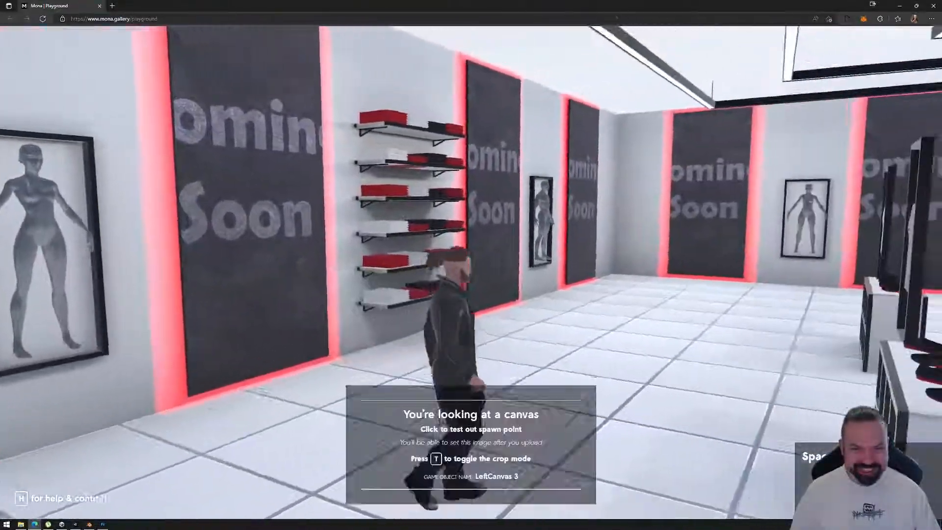
pyautogui.press('w')
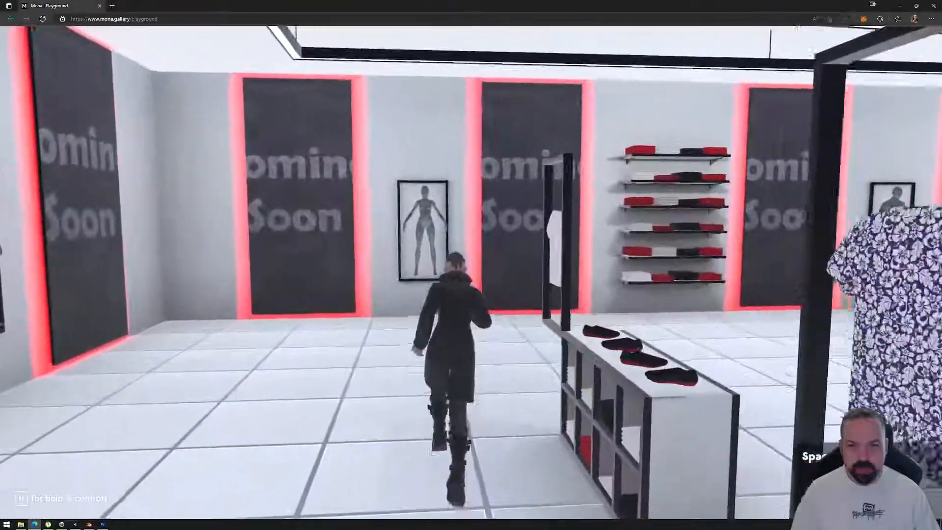
# Check the glass front, ceiling lights and overall store interior in the Playground, and release the cursor.
pyautogui.press('d')
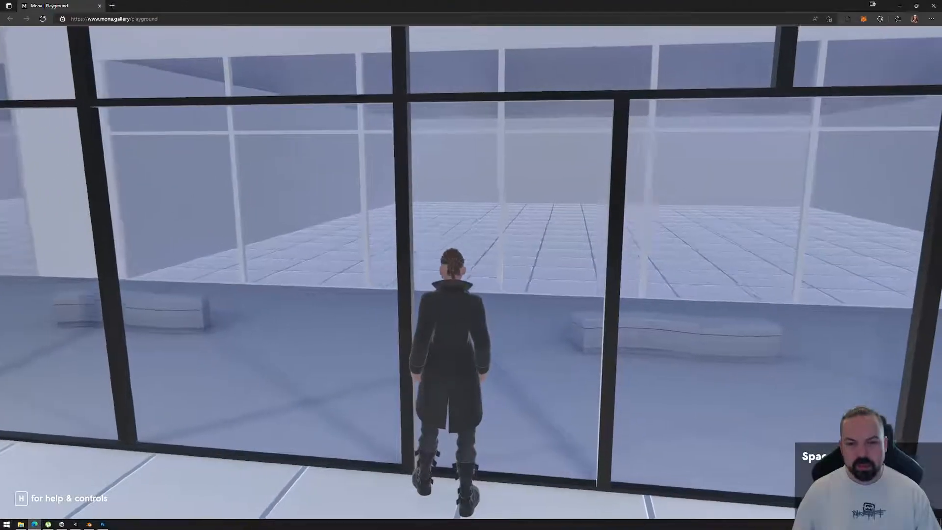
pyautogui.press('a')
pyautogui.press('w')
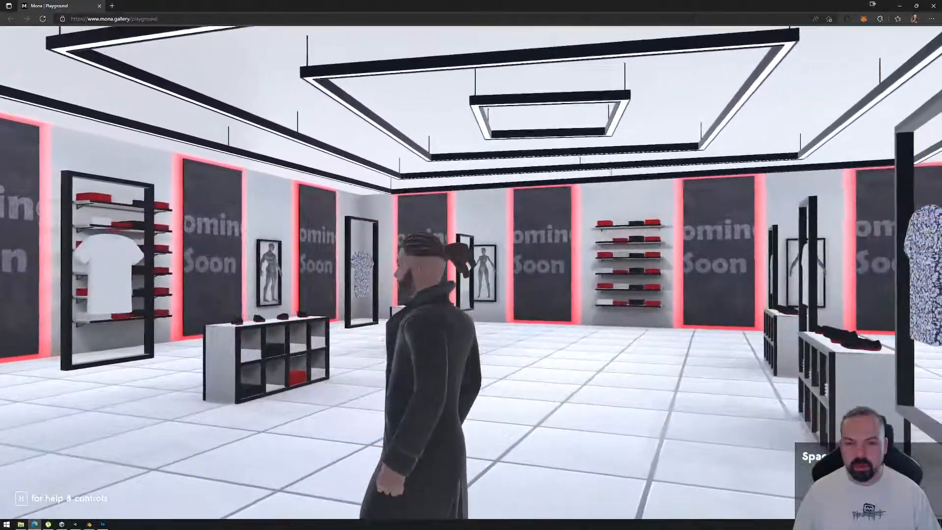
pyautogui.press('w')
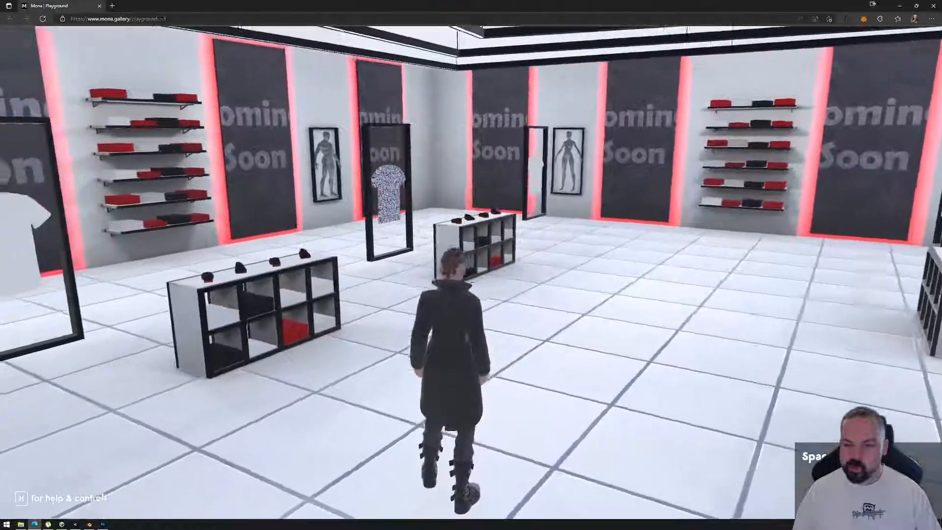
pyautogui.press('d')
pyautogui.press('d')
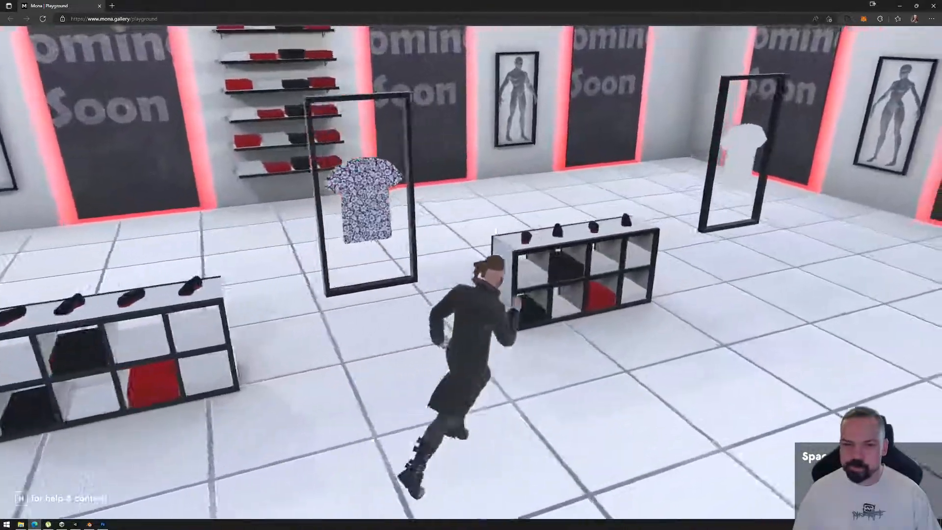
pyautogui.press('Escape')
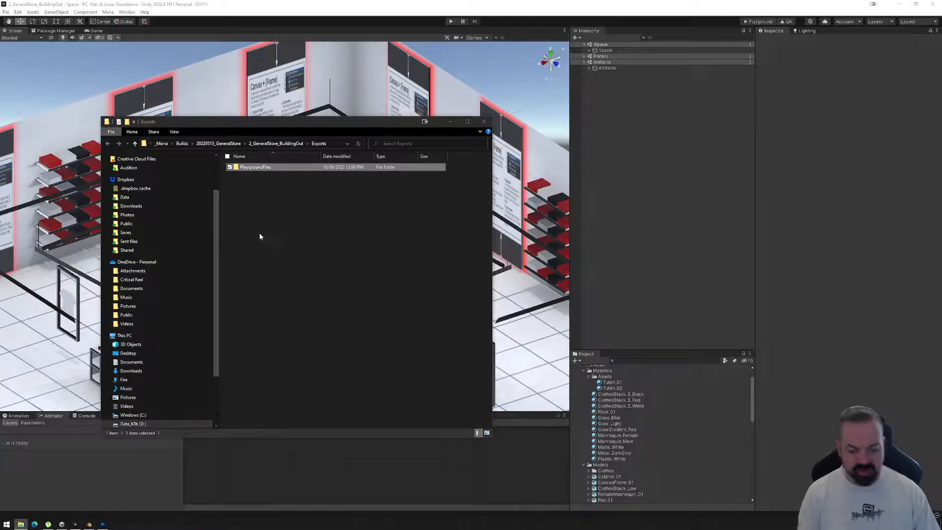
# Delete the PlaygroundFiles folder from the Exports folder and close the file window.
pyautogui.press('Delete')
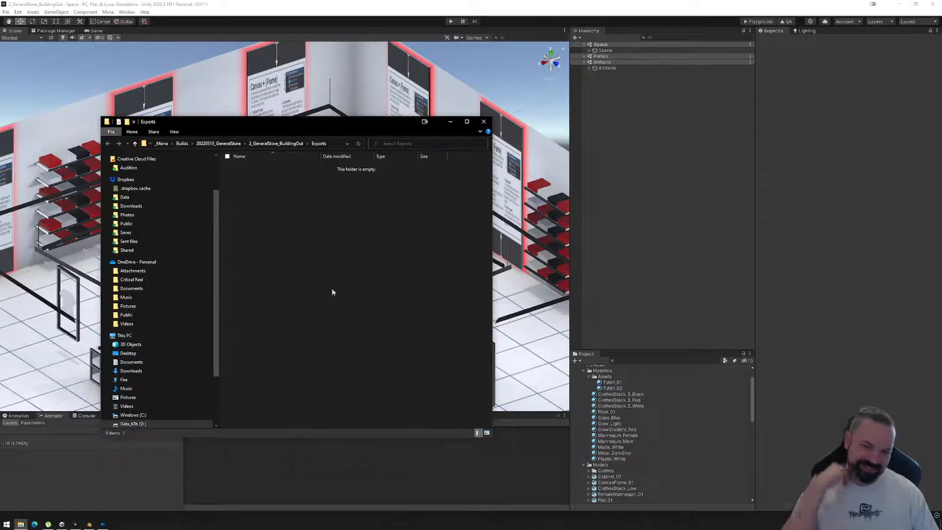
pyautogui.click(484, 122)
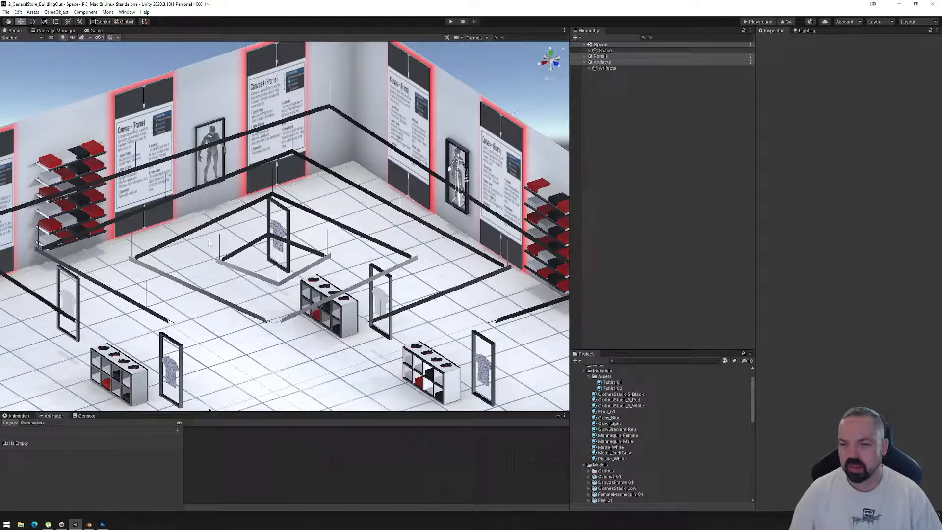
# Examine the store's wall canvases, shelves, light frames and display stands in the Unity scene from several angles.
pyautogui.keyDown('alt'); pyautogui.moveTo(238, 285); pyautogui.dragTo(456, 309); pyautogui.keyUp('alt')
pyautogui.moveTo(513, 229); pyautogui.dragTo(280, 239, button='middle')
pyautogui.scroll(-5, 280, 239)
pyautogui.keyDown('alt'); pyautogui.moveTo(282, 267); pyautogui.dragTo(364, 267); pyautogui.keyUp('alt')
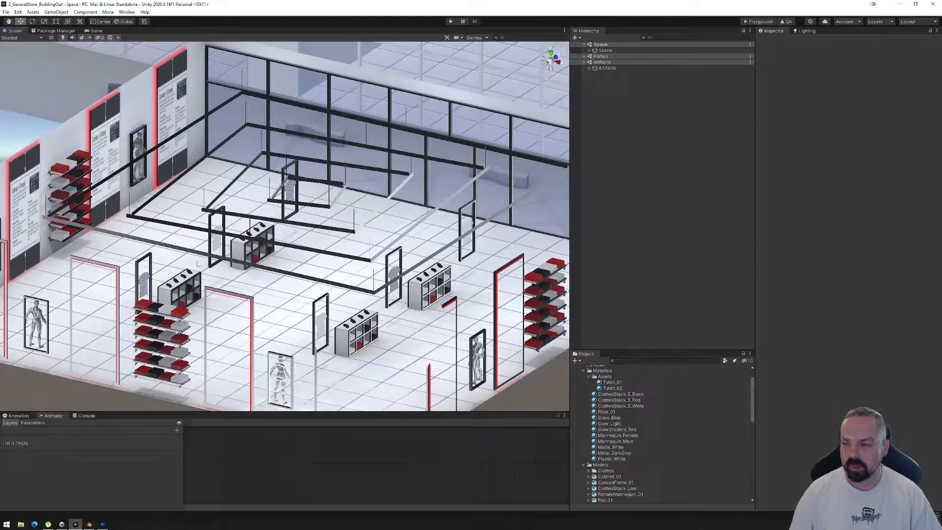
pyautogui.keyDown('alt'); pyautogui.moveTo(348, 250); pyautogui.dragTo(319, 267); pyautogui.keyUp('alt')
pyautogui.scroll(-6, 320, 267)
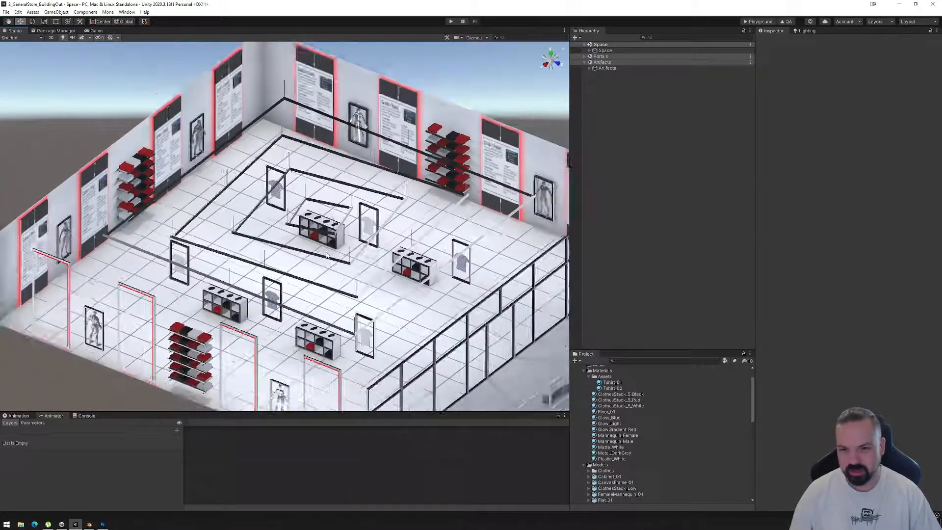
pyautogui.moveTo(359, 257); pyautogui.dragTo(353, 250, button='middle')
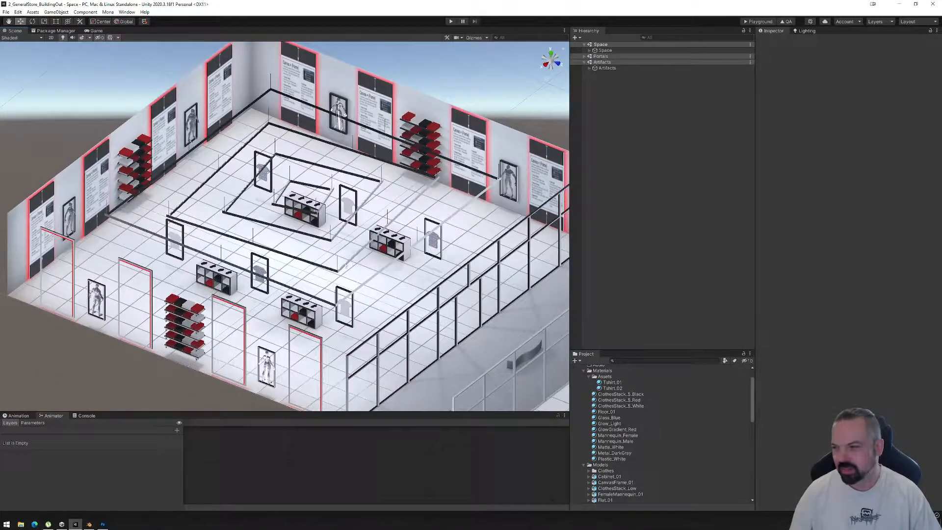
pyautogui.keyDown('alt'); pyautogui.moveTo(238, 228); pyautogui.dragTo(382, 263); pyautogui.keyUp('alt')
pyautogui.moveTo(382, 263); pyautogui.dragTo(452, 326, button='middle')
pyautogui.scroll(7, 352, 256)
pyautogui.keyDown('alt'); pyautogui.moveTo(352, 256); pyautogui.dragTo(196, 255); pyautogui.keyUp('alt')
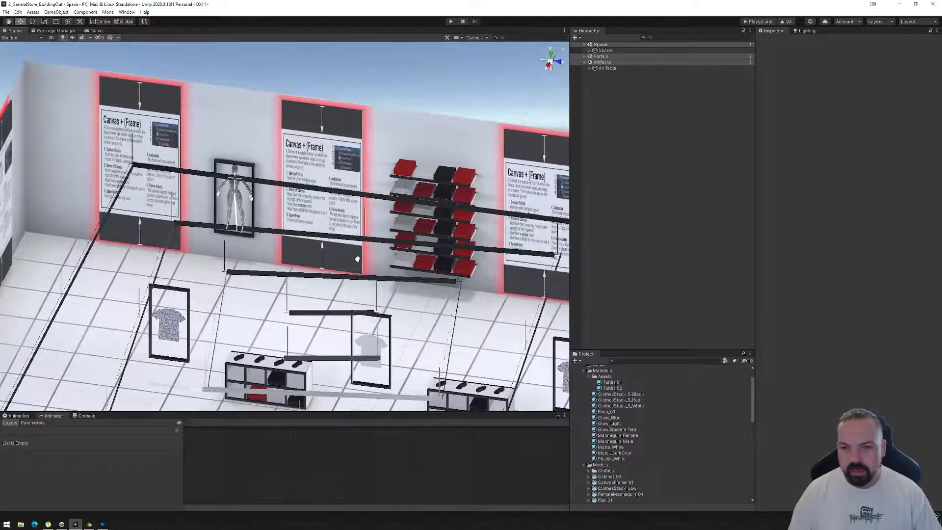
pyautogui.moveTo(355, 258); pyautogui.dragTo(388, 267, button='middle')
pyautogui.scroll(4, 382, 268)
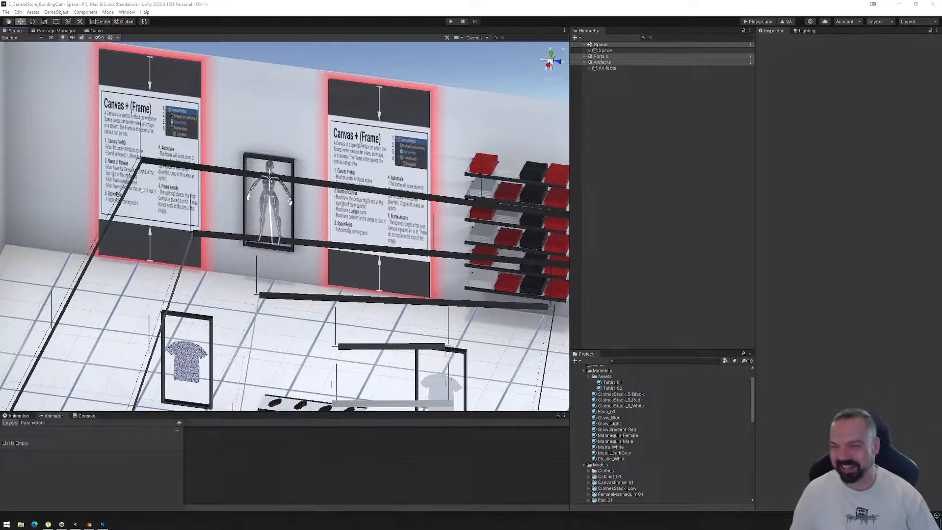
pyautogui.keyDown('alt'); pyautogui.moveTo(190, 216); pyautogui.dragTo(280, 240); pyautogui.keyUp('alt')
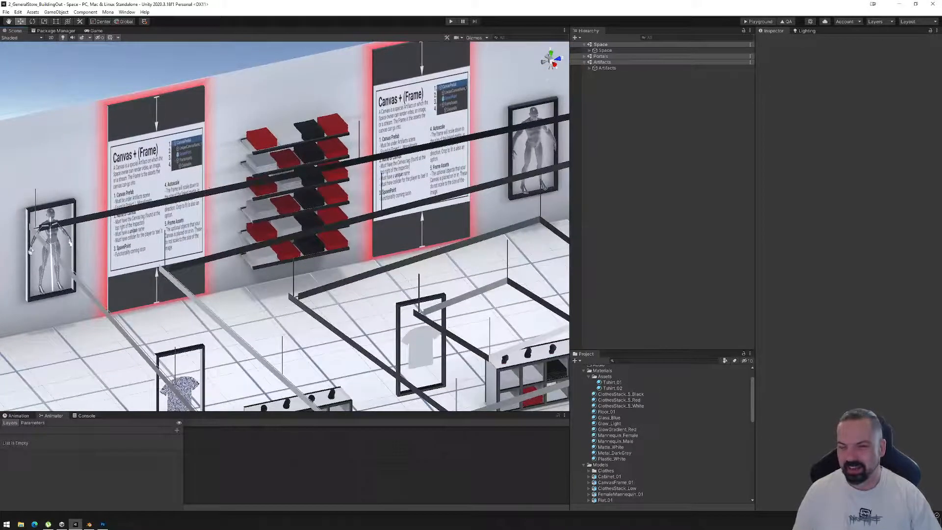
# Turn off Light Probes and Reflection Probes on the CanvasFrame_01 object inside CanvasPrefab (10).
pyautogui.click(210, 144)
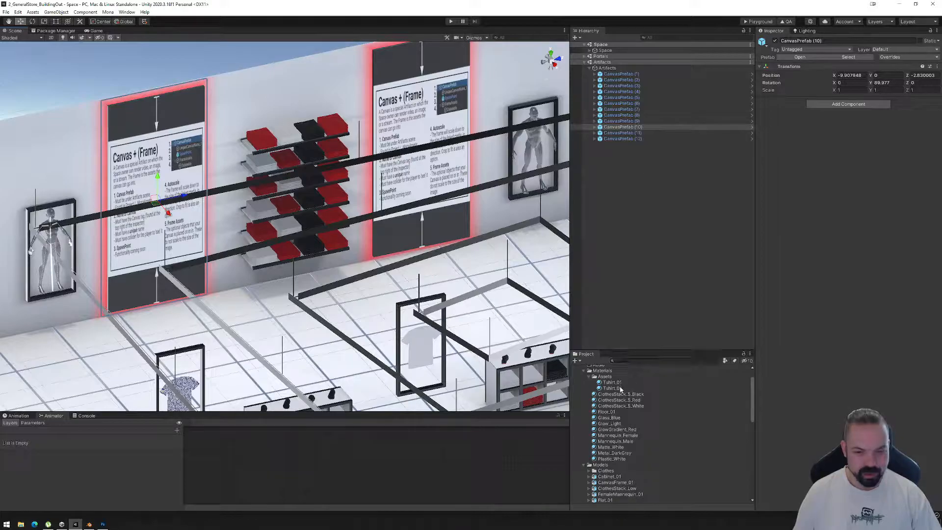
pyautogui.keyDown('alt'); pyautogui.moveTo(201, 233); pyautogui.dragTo(332, 240); pyautogui.keyUp('alt')
pyautogui.moveTo(316, 239); pyautogui.dragTo(538, 191, button='middle')
pyautogui.keyDown('alt'); pyautogui.moveTo(336, 216); pyautogui.dragTo(286, 153); pyautogui.keyUp('alt')
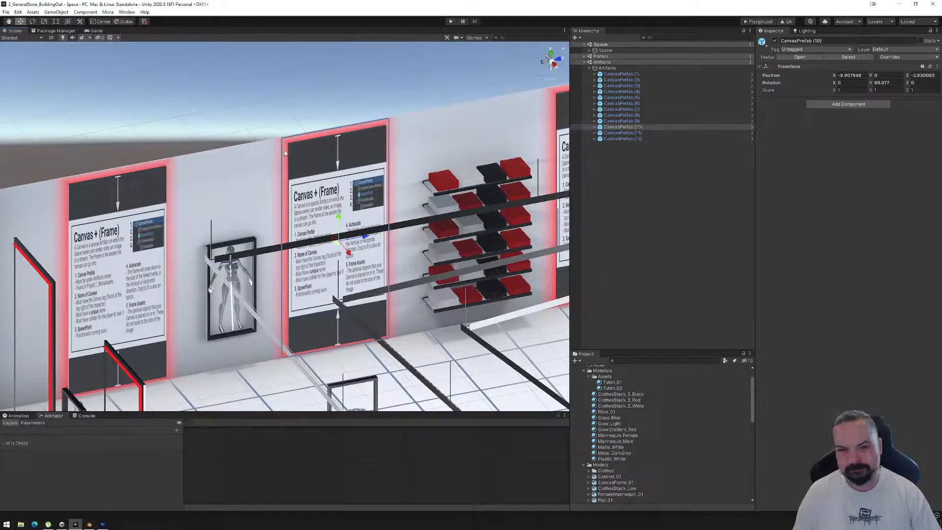
pyautogui.click(595, 127)
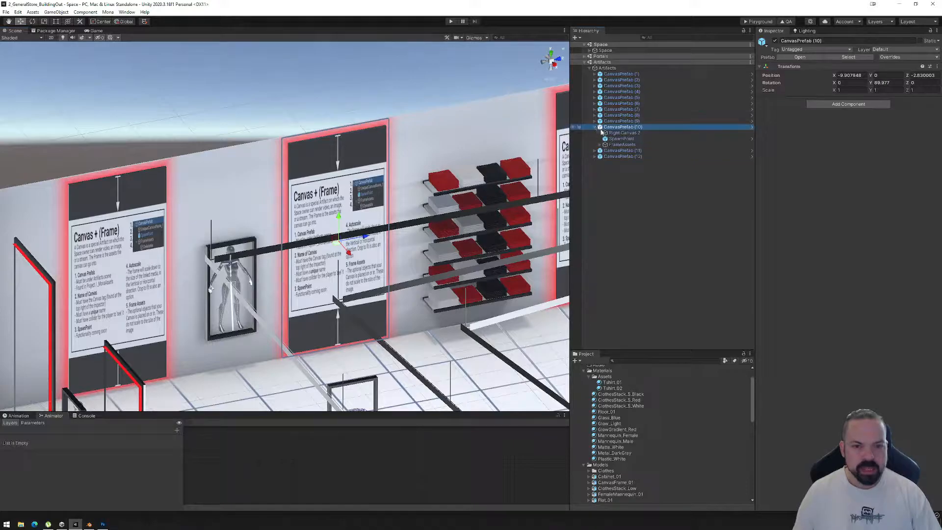
pyautogui.click(601, 144)
pyautogui.click(622, 150)
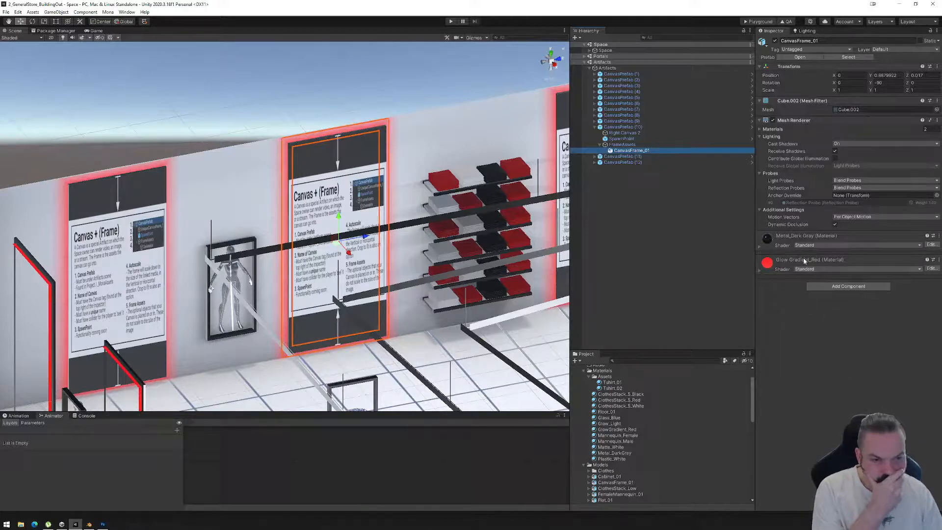
pyautogui.click(849, 181)
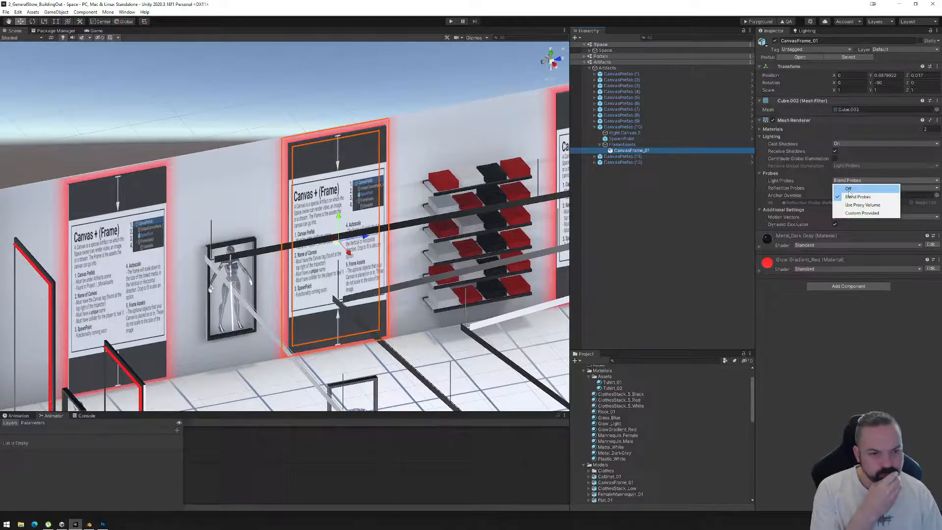
pyautogui.click(849, 189)
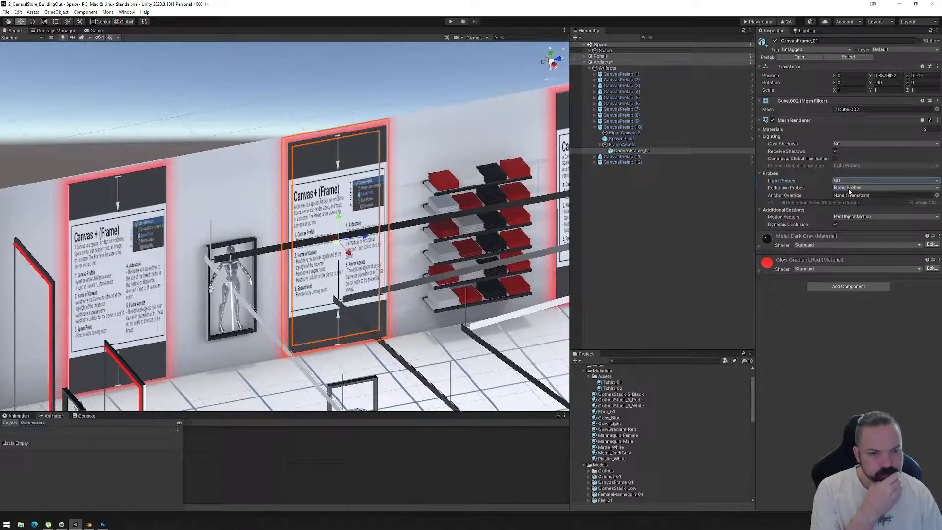
pyautogui.click(850, 189)
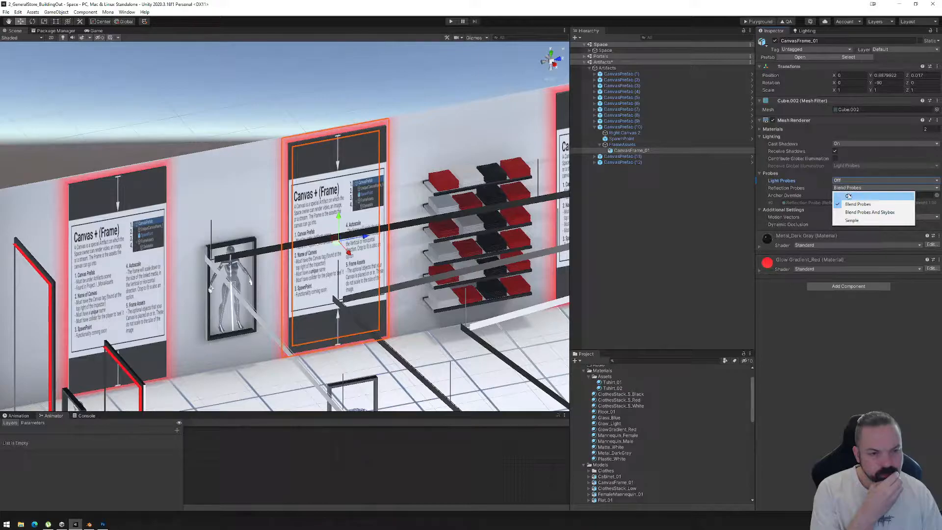
pyautogui.click(849, 196)
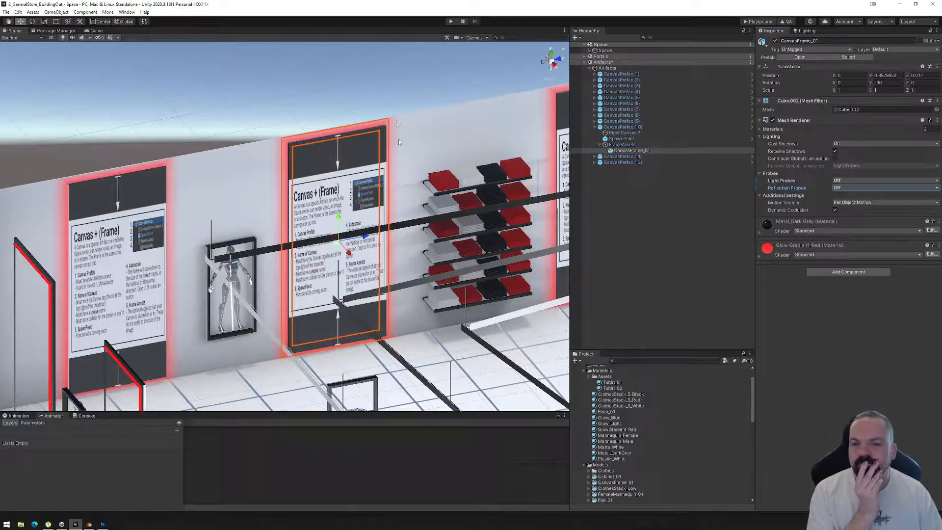
# Deselect the canvas frame and examine the whole store layout from above, including wall canvases, shelves, display stands and glass front, from opposite sides.
pyautogui.click(298, 104)
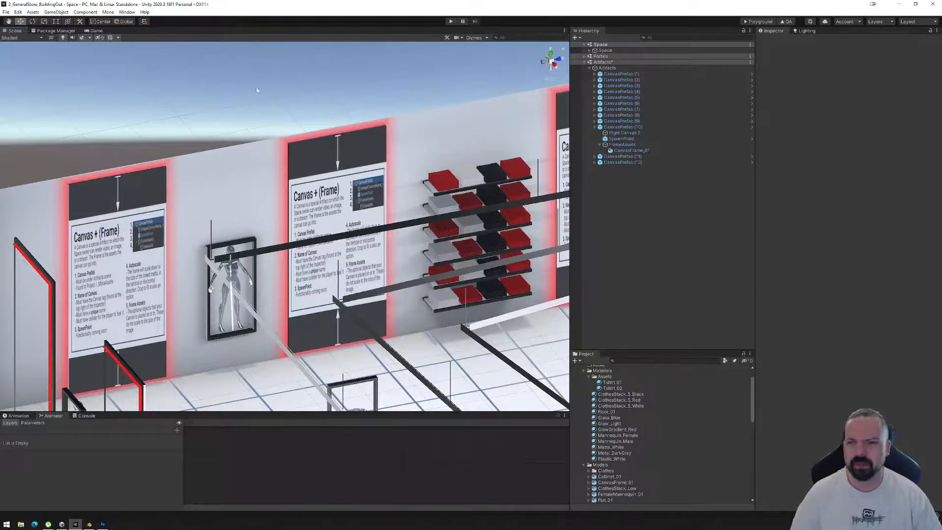
pyautogui.keyDown('alt'); pyautogui.moveTo(269, 124); pyautogui.dragTo(153, 121); pyautogui.keyUp('alt')
pyautogui.scroll(-6, 153, 121)
pyautogui.moveTo(515, 395); pyautogui.dragTo(396, 271, button='middle')
pyautogui.scroll(-2, 396, 271)
pyautogui.scroll(-4, 392, 272)
pyautogui.moveTo(310, 299); pyautogui.dragTo(351, 276, button='middle')
pyautogui.keyDown('alt'); pyautogui.moveTo(351, 276); pyautogui.dragTo(358, 285); pyautogui.keyUp('alt')
pyautogui.moveTo(358, 285); pyautogui.dragTo(212, 250, button='middle')
pyautogui.scroll(-5, 305, 259)
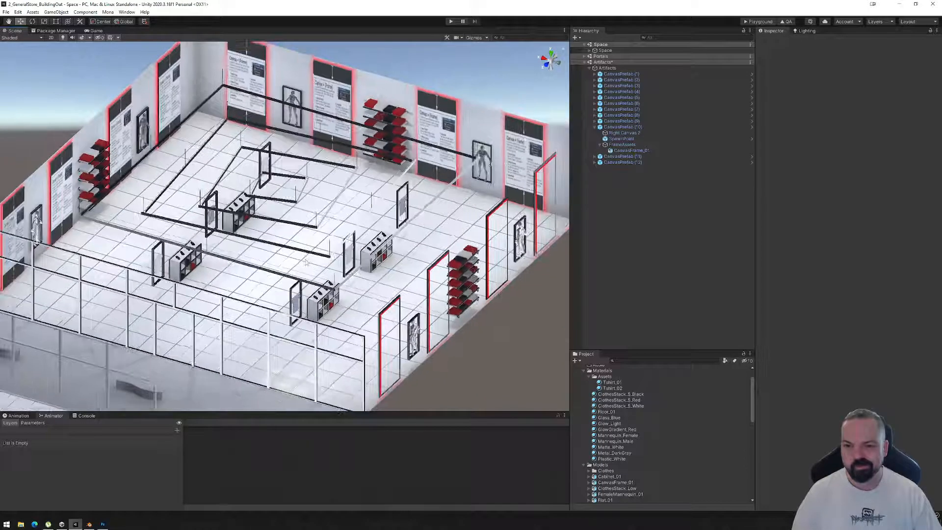
pyautogui.scroll(-1, 305, 259)
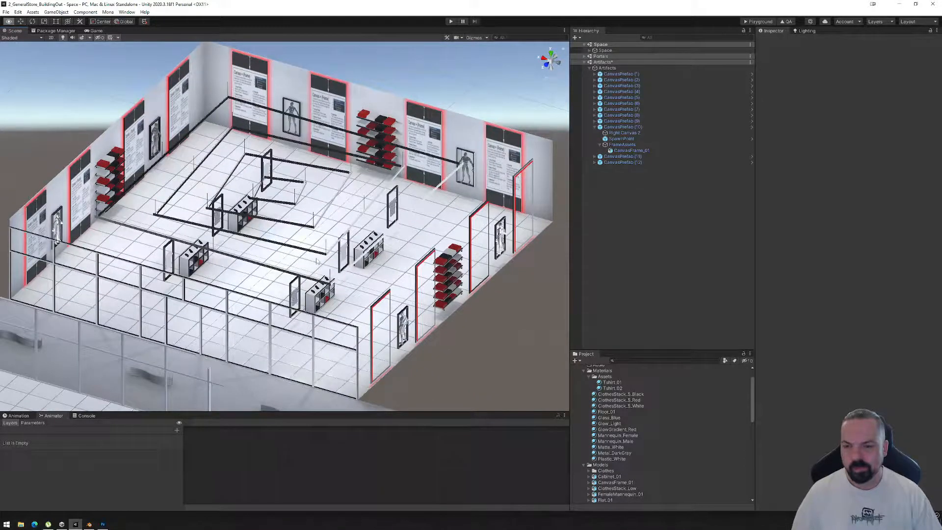
pyautogui.keyDown('alt'); pyautogui.moveTo(317, 260); pyautogui.dragTo(300, 261); pyautogui.keyUp('alt')
pyautogui.moveTo(304, 234); pyautogui.dragTo(315, 251, button='middle')
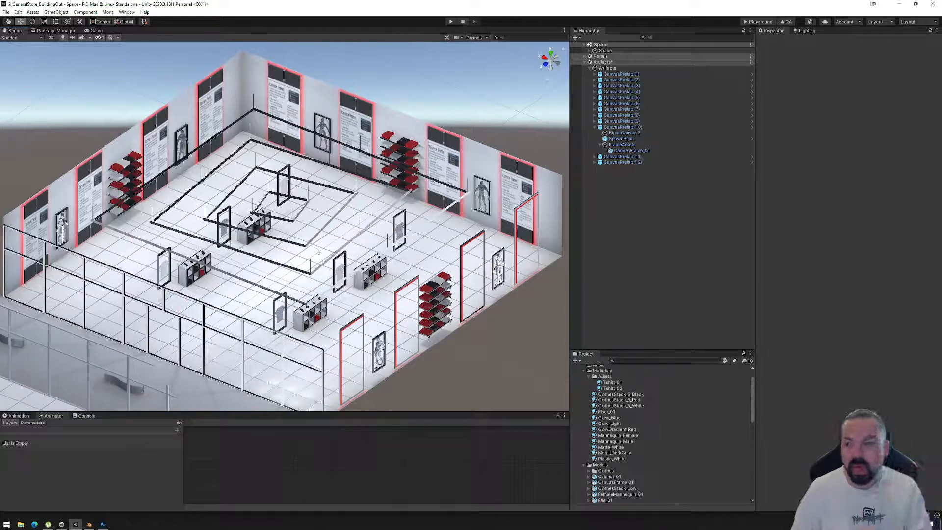
pyautogui.keyDown('alt'); pyautogui.moveTo(131, 230); pyautogui.dragTo(383, 236); pyautogui.keyUp('alt')
pyautogui.moveTo(391, 205); pyautogui.dragTo(333, 220, button='middle')
pyautogui.scroll(-2, 300, 230)
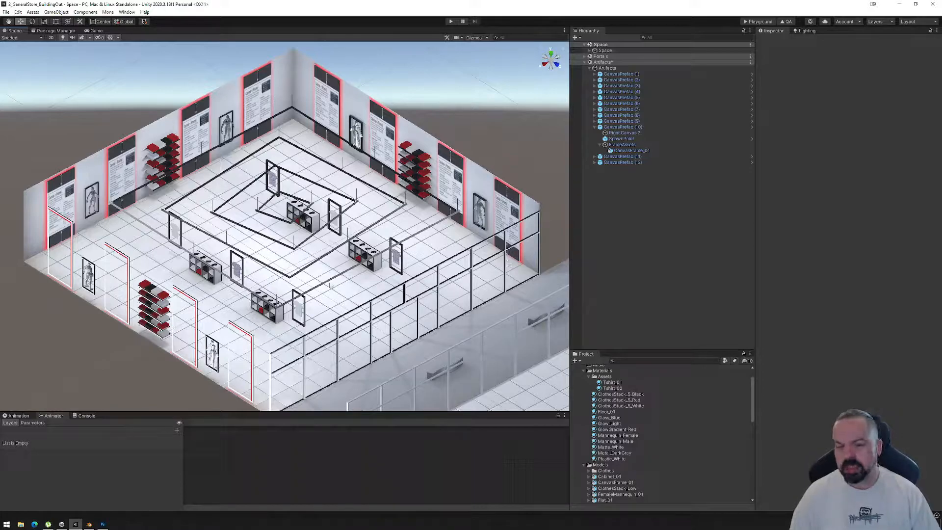
pyautogui.keyDown('alt'); pyautogui.moveTo(454, 247); pyautogui.dragTo(209, 253); pyautogui.keyUp('alt')
pyautogui.moveTo(209, 252); pyautogui.dragTo(265, 239, button='middle')
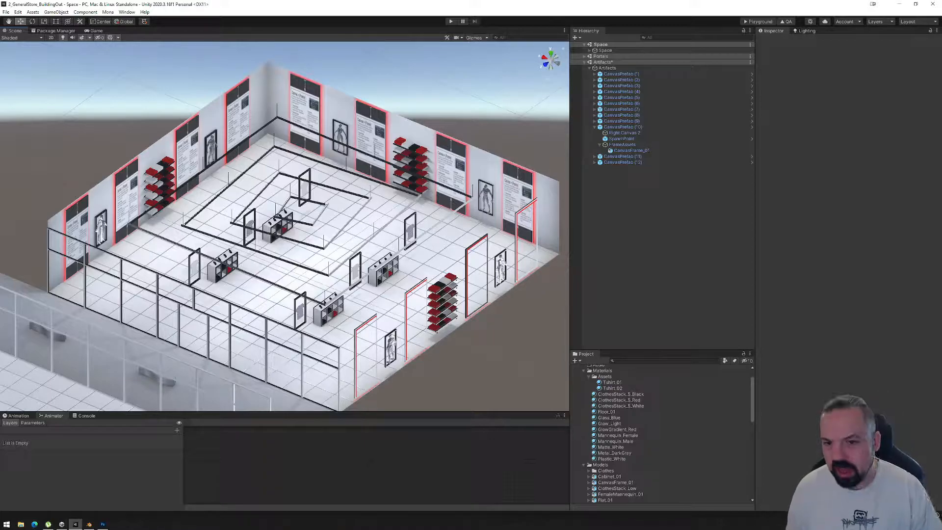
pyautogui.moveTo(341, 239); pyautogui.dragTo(320, 225, button='middle')
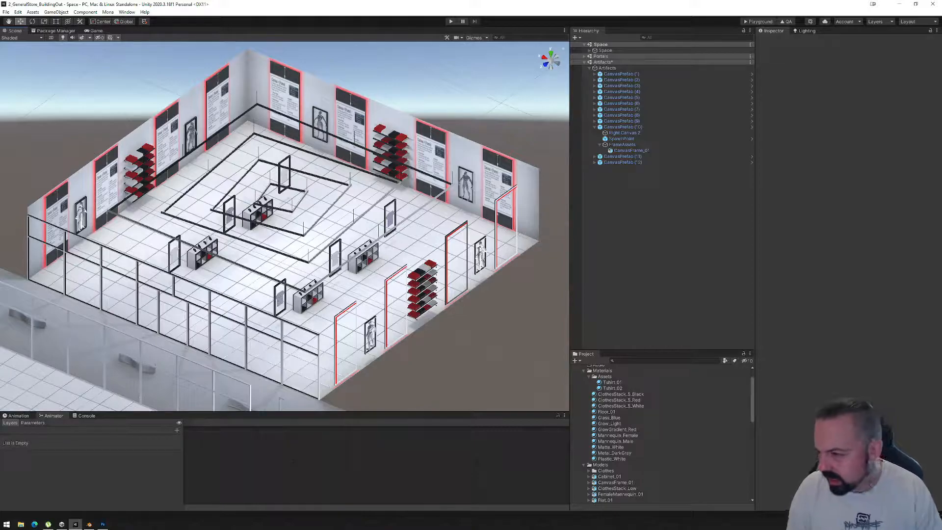